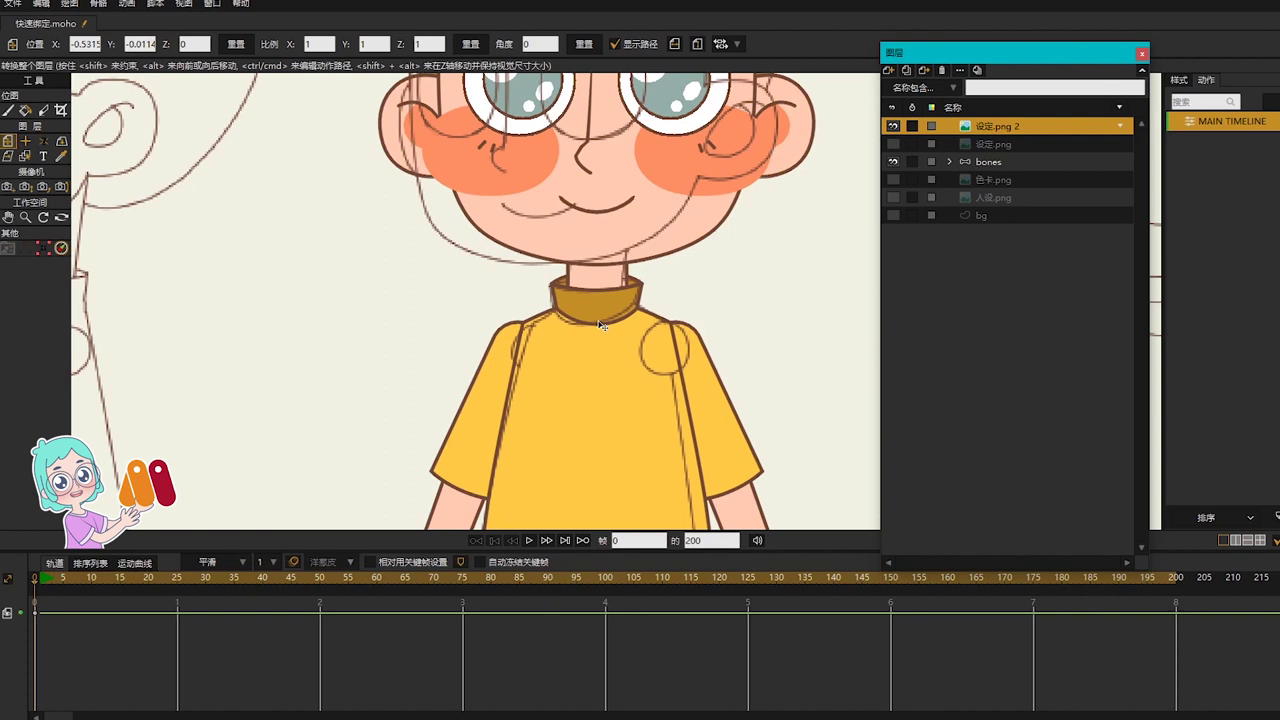
Step: Shift the 设定.png 2 reference sketch horizontally to X about -0.53 to line it up with the coloured character
{"action": "left_click_drag", "start_coordinate": [601, 325], "coordinate": [602, 325]}
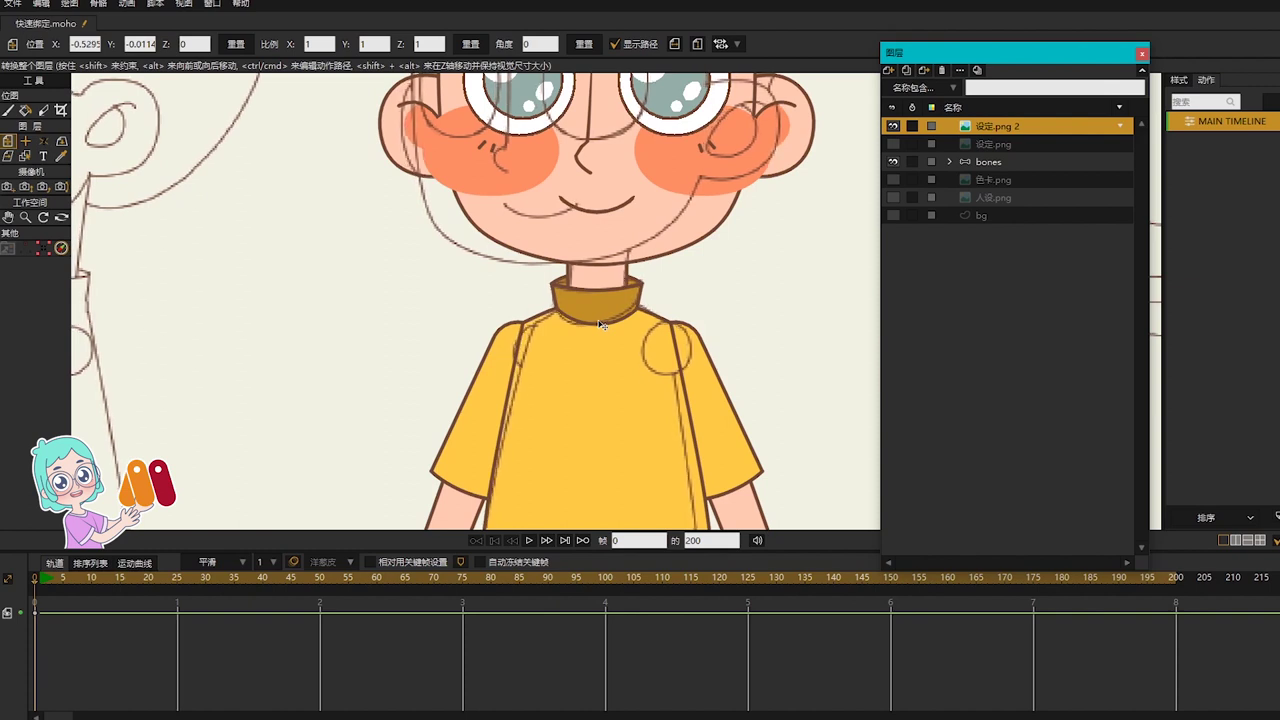
{"action": "scroll", "coordinate": [534, 306], "scroll_direction": "down", "scroll_amount": 3}
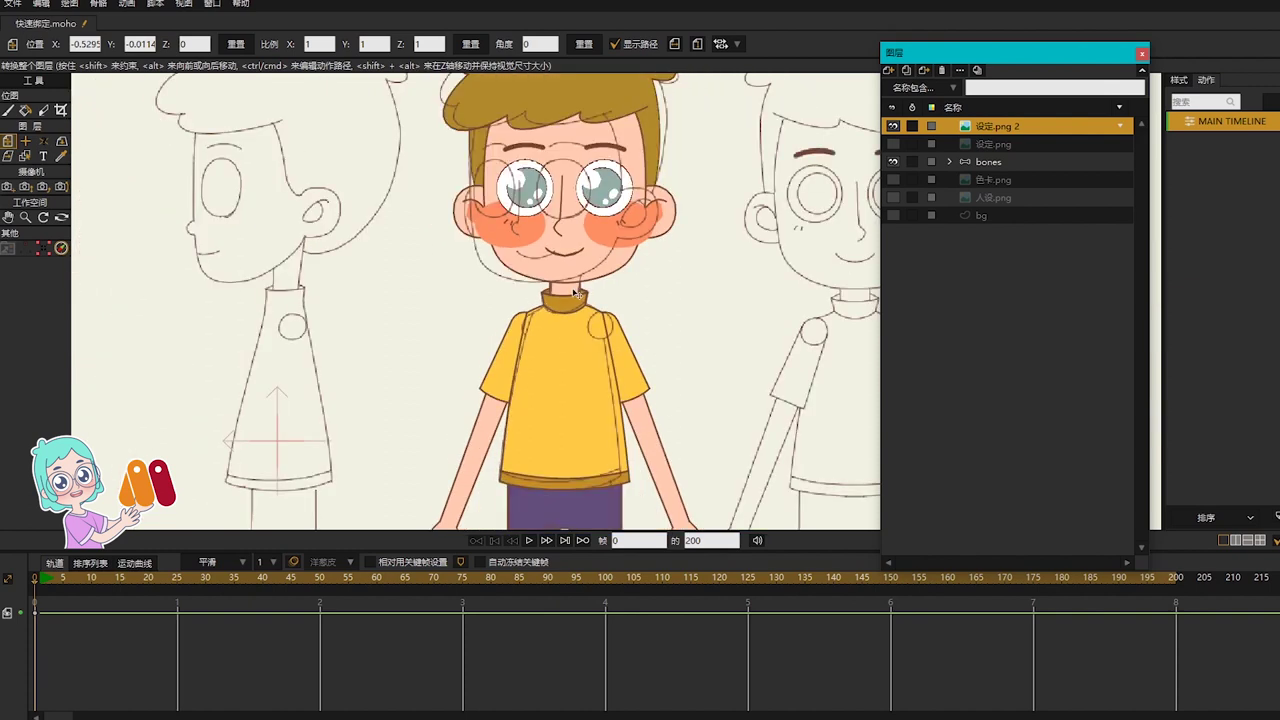
Step: Add a short upright bone to the bones layer beside the front-view sketch's head and name it 转头-左右
{"action": "left_click", "coordinate": [987, 163]}
{"action": "scroll", "coordinate": [671, 290], "scroll_direction": "down", "scroll_amount": 2}
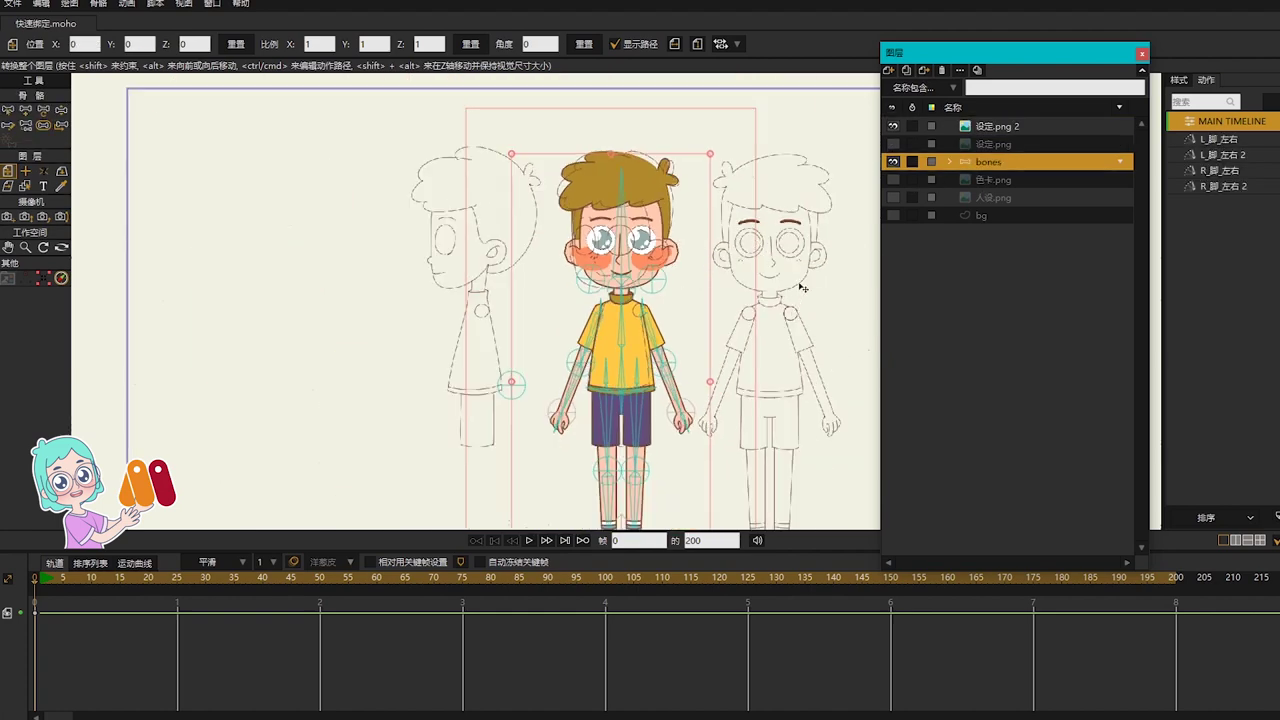
{"action": "left_click_drag", "start_coordinate": [837, 225], "coordinate": [728, 230]}
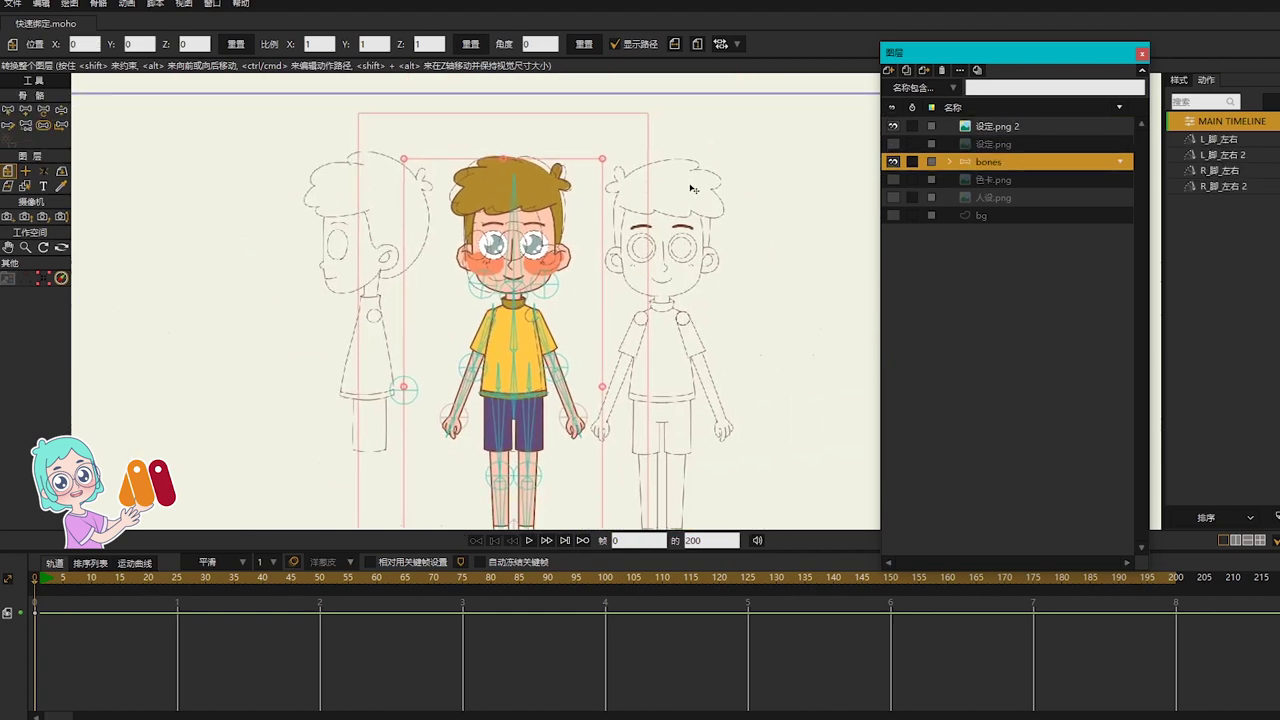
{"action": "key", "text": "a"}
{"action": "scroll", "coordinate": [714, 306], "scroll_direction": "down", "scroll_amount": 2}
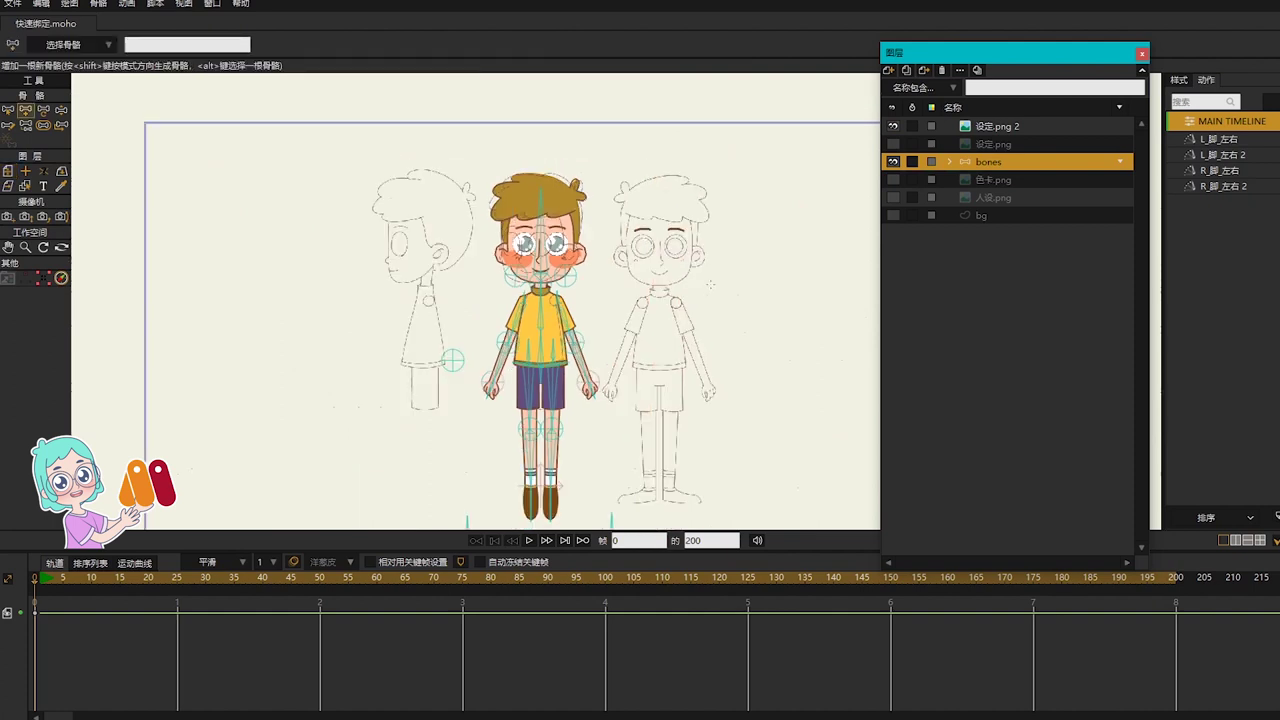
{"action": "left_click_drag", "start_coordinate": [716, 284], "coordinate": [721, 250]}
{"action": "left_click", "coordinate": [208, 45]}
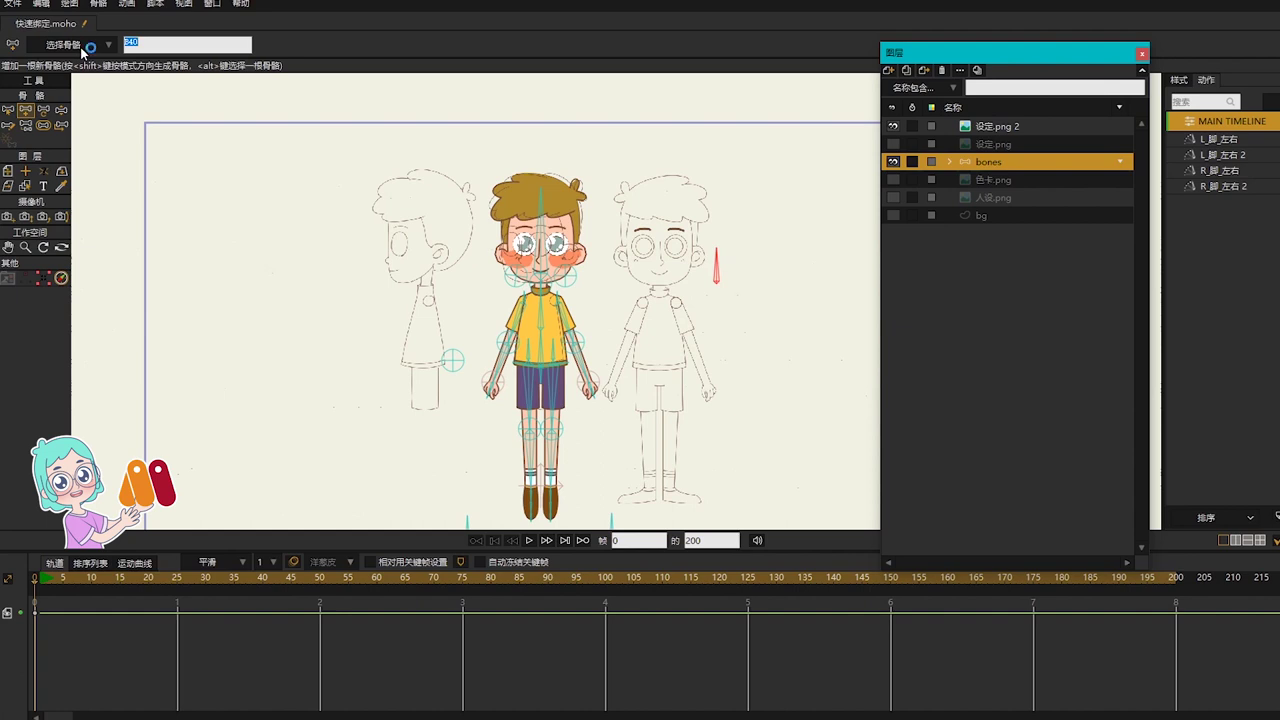
{"action": "type", "text": "头_左右"}
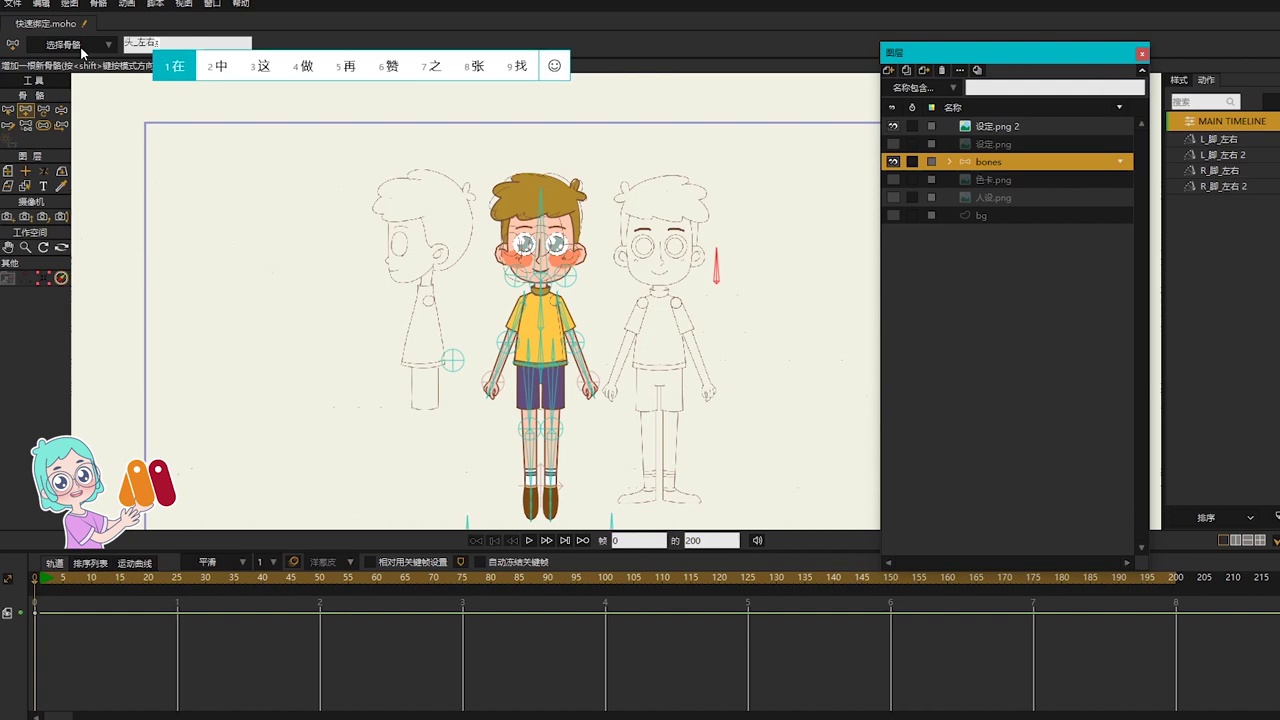
{"action": "key", "text": "BackSpace"}
{"action": "type", "text": "锛头"}
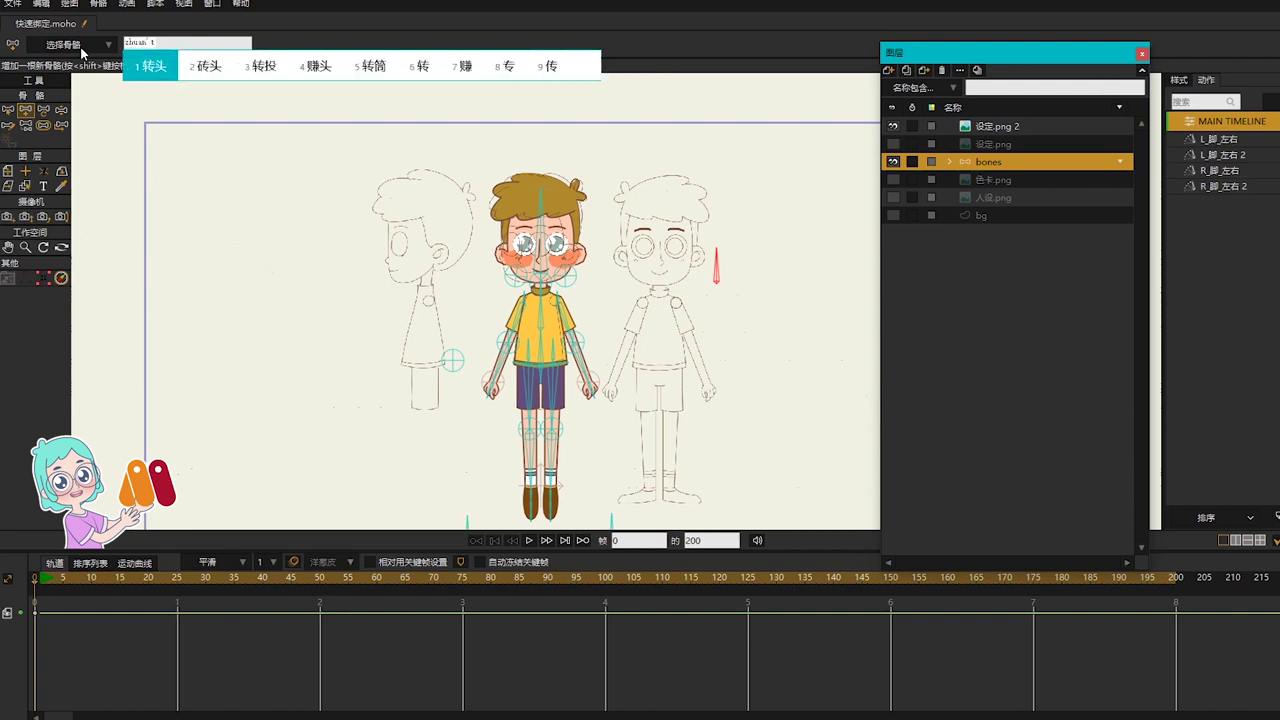
{"action": "type", "text": "_左右"}
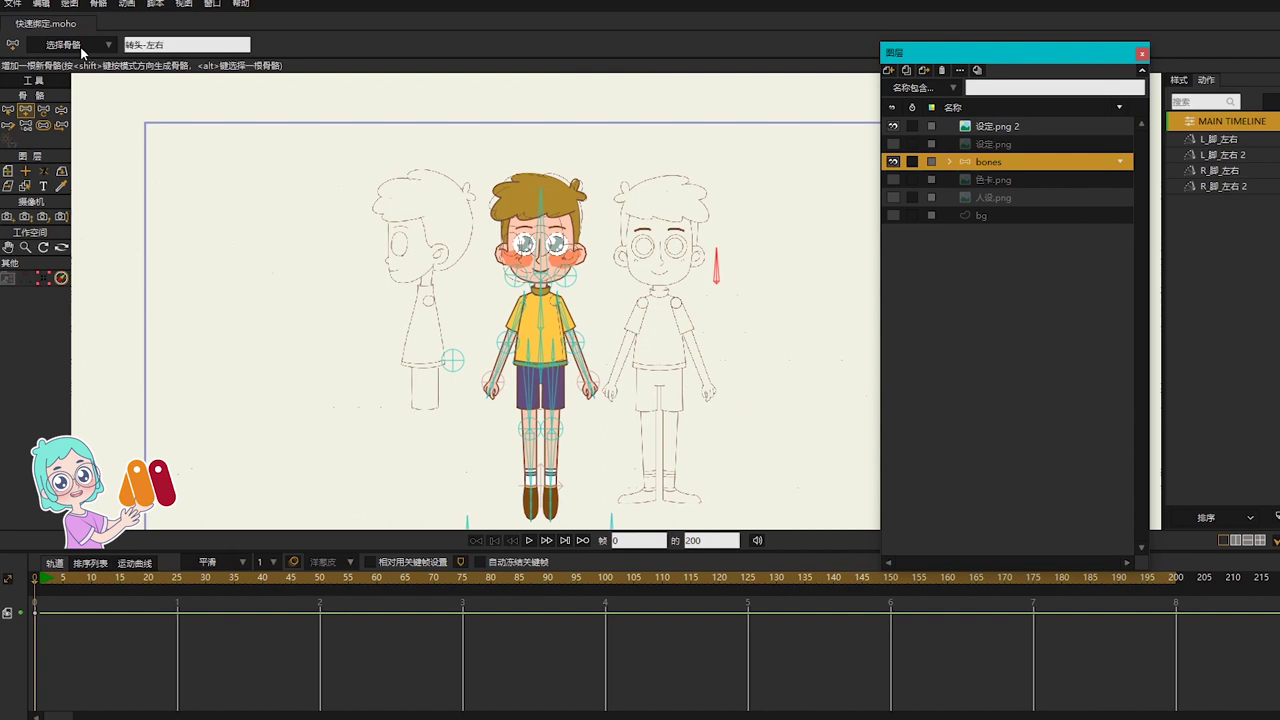
Step: Create a smart bone dial for 转头-左右 with angles from -90 to 90, a 50-frame duration and separate positive and negative actions
{"action": "left_click", "coordinate": [99, 4]}
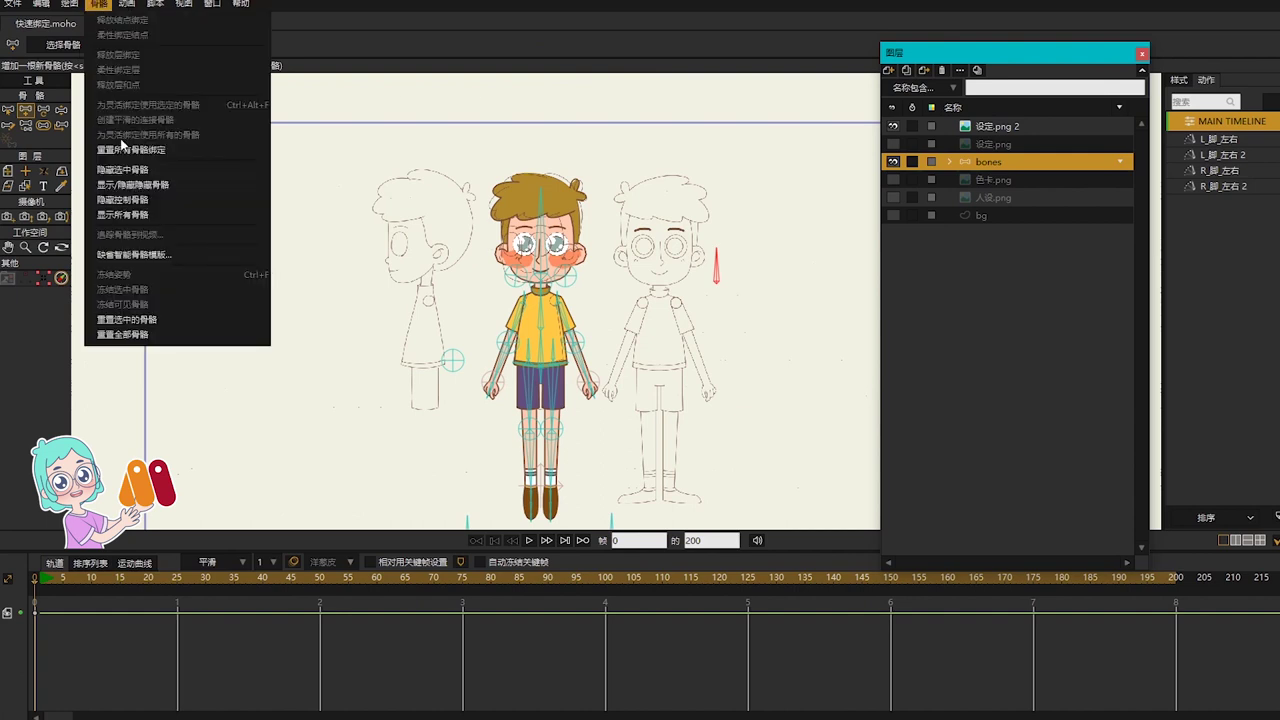
{"action": "left_click", "coordinate": [128, 255]}
{"action": "double_click", "coordinate": [888, 427]}
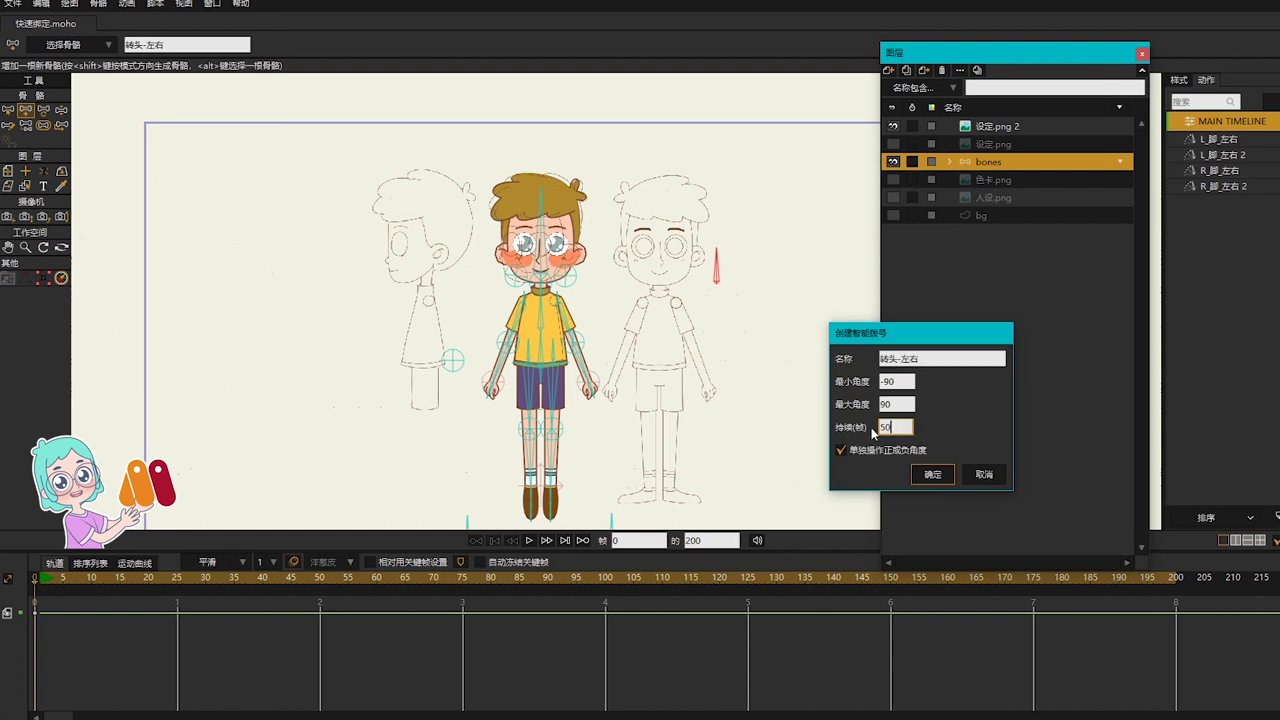
{"action": "key", "text": "Return"}
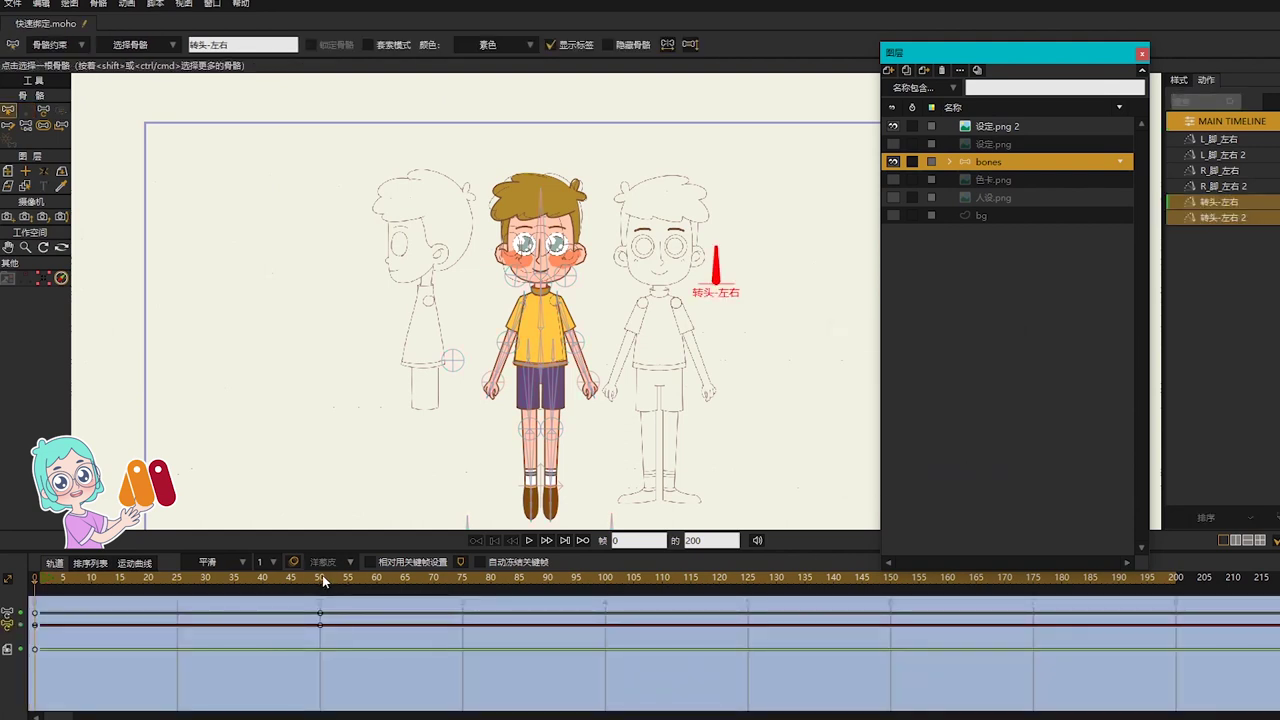
Step: At frame 25 of the 转头-左右 action, move the image-left cheek bone outward to match the sketch's turned jawline
{"action": "left_click", "coordinate": [177, 578]}
{"action": "scroll", "coordinate": [514, 228], "scroll_direction": "up", "scroll_amount": 5}
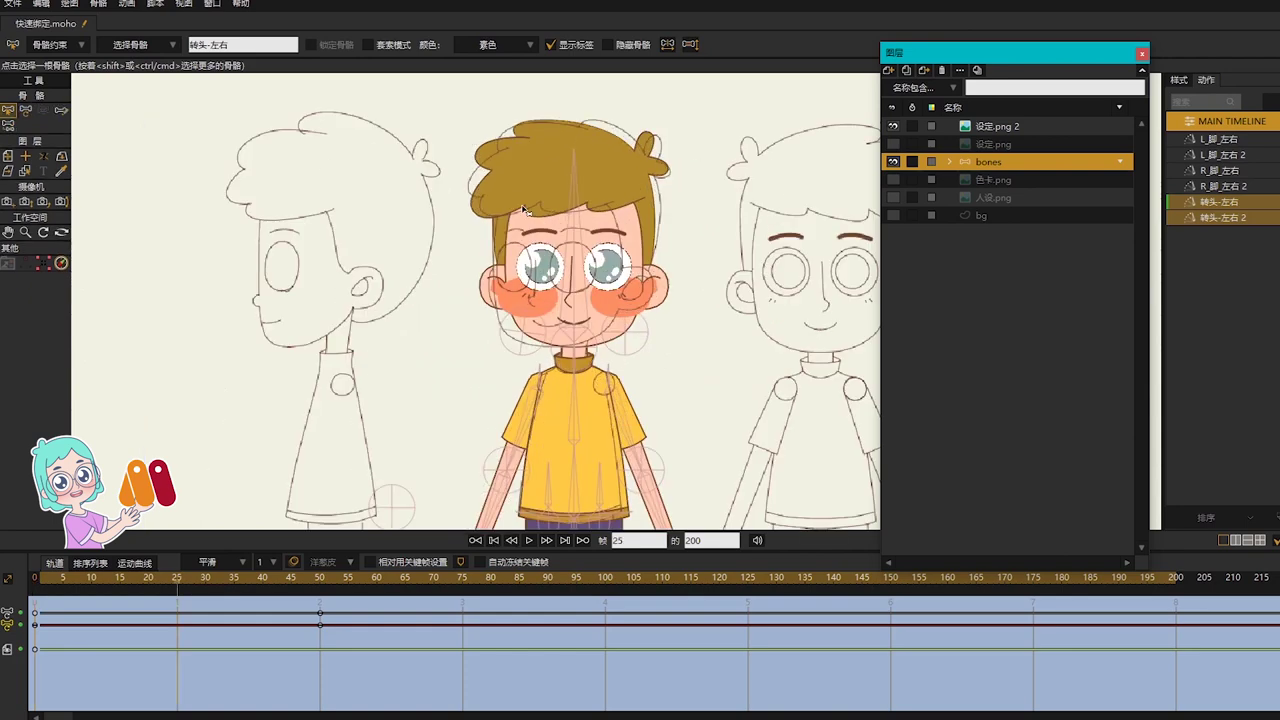
{"action": "left_click", "coordinate": [950, 161]}
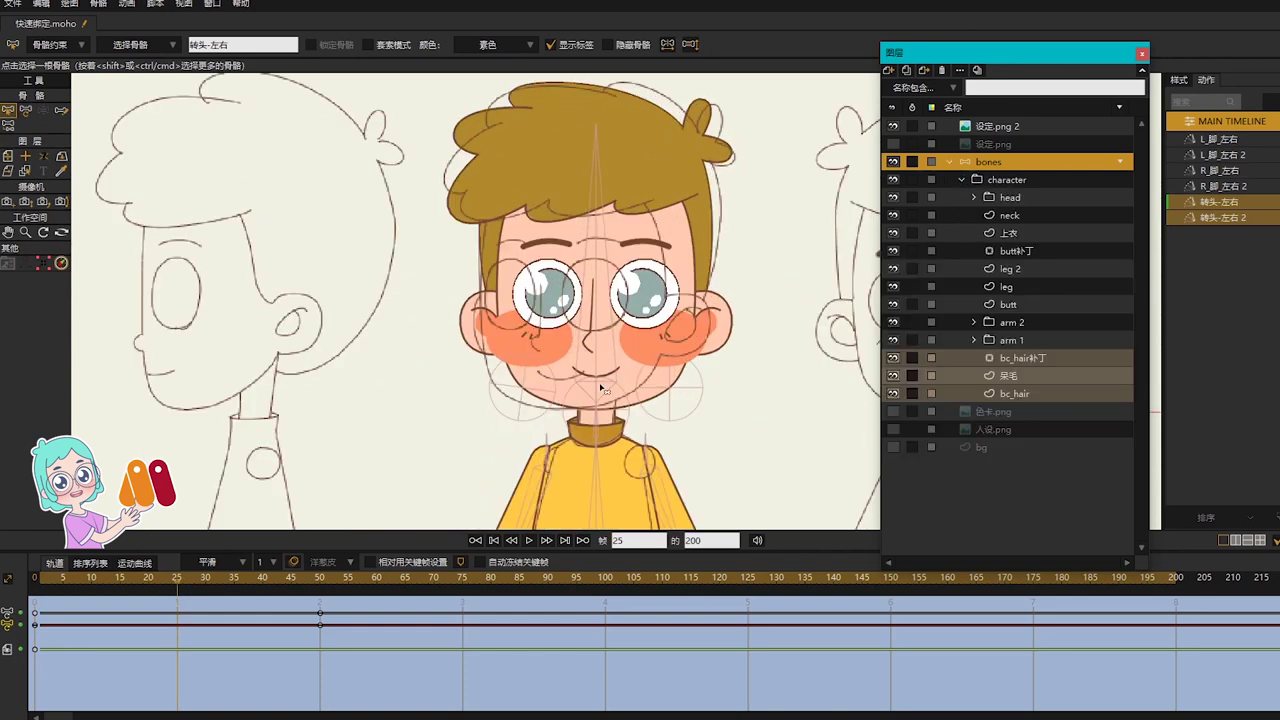
{"action": "scroll", "coordinate": [602, 388], "scroll_direction": "up", "scroll_amount": 3}
{"action": "left_click", "coordinate": [466, 397]}
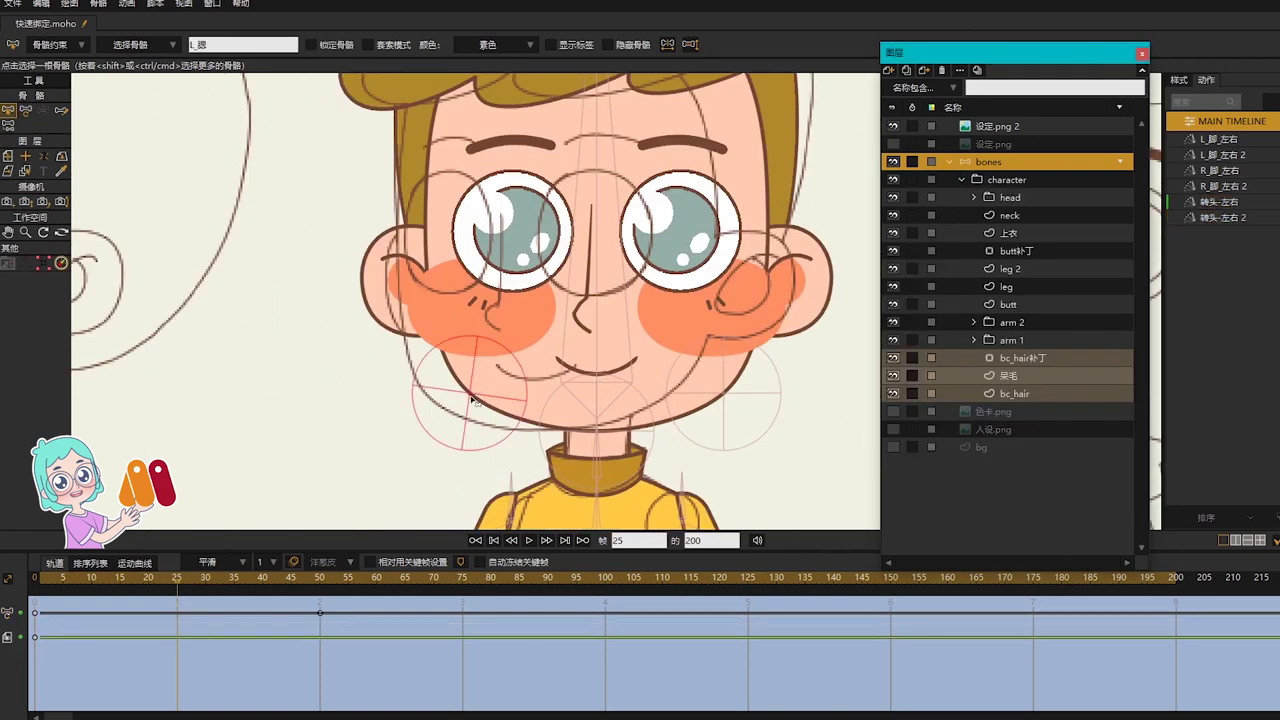
{"action": "key", "text": "t"}
{"action": "left_click_drag", "start_coordinate": [469, 392], "coordinate": [430, 400]}
Step: Move the image-right cheek bone inward and upward, and shift the chin bone sideways to follow the sketch's jaw
{"action": "left_click", "coordinate": [595, 428]}
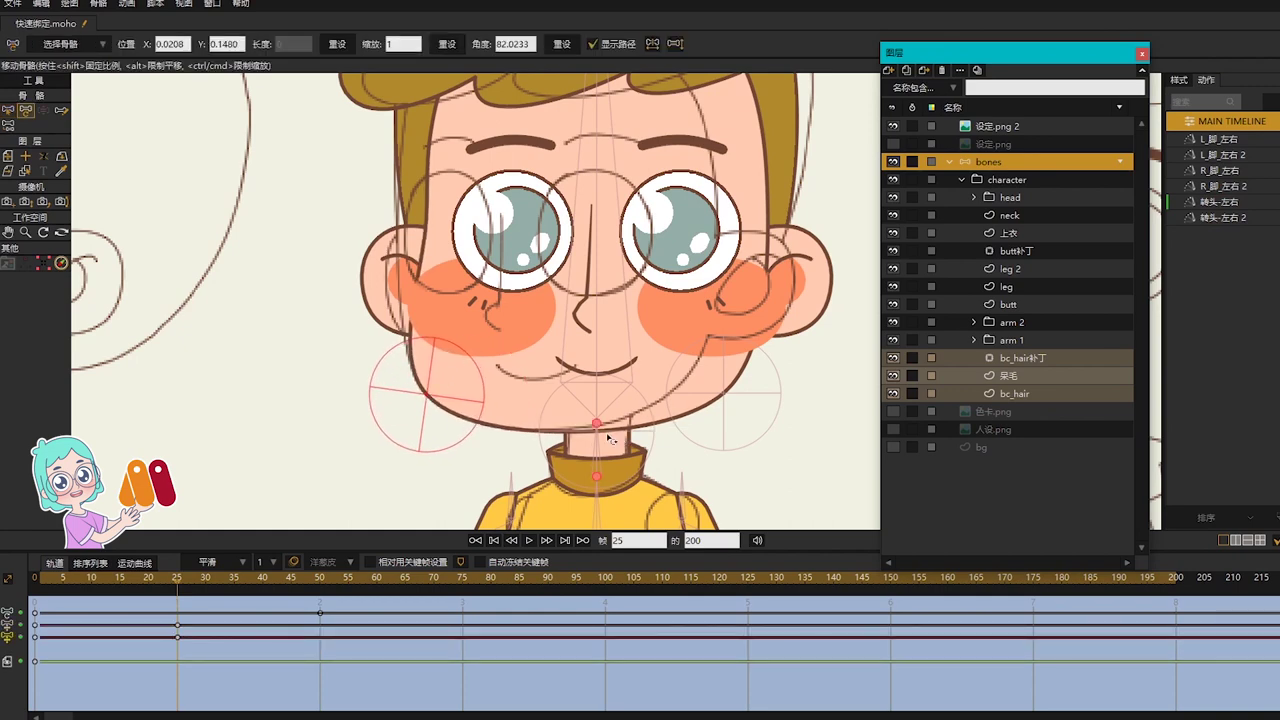
{"action": "scroll", "coordinate": [604, 436], "scroll_direction": "up", "scroll_amount": 2}
{"action": "scroll", "coordinate": [613, 430], "scroll_direction": "up", "scroll_amount": 1}
{"action": "left_click_drag", "start_coordinate": [805, 367], "coordinate": [747, 332]}
{"action": "left_click_drag", "start_coordinate": [586, 433], "coordinate": [532, 431]}
{"action": "scroll", "coordinate": [780, 325], "scroll_direction": "down", "scroll_amount": 2}
{"action": "scroll", "coordinate": [664, 408], "scroll_direction": "up", "scroll_amount": 1}
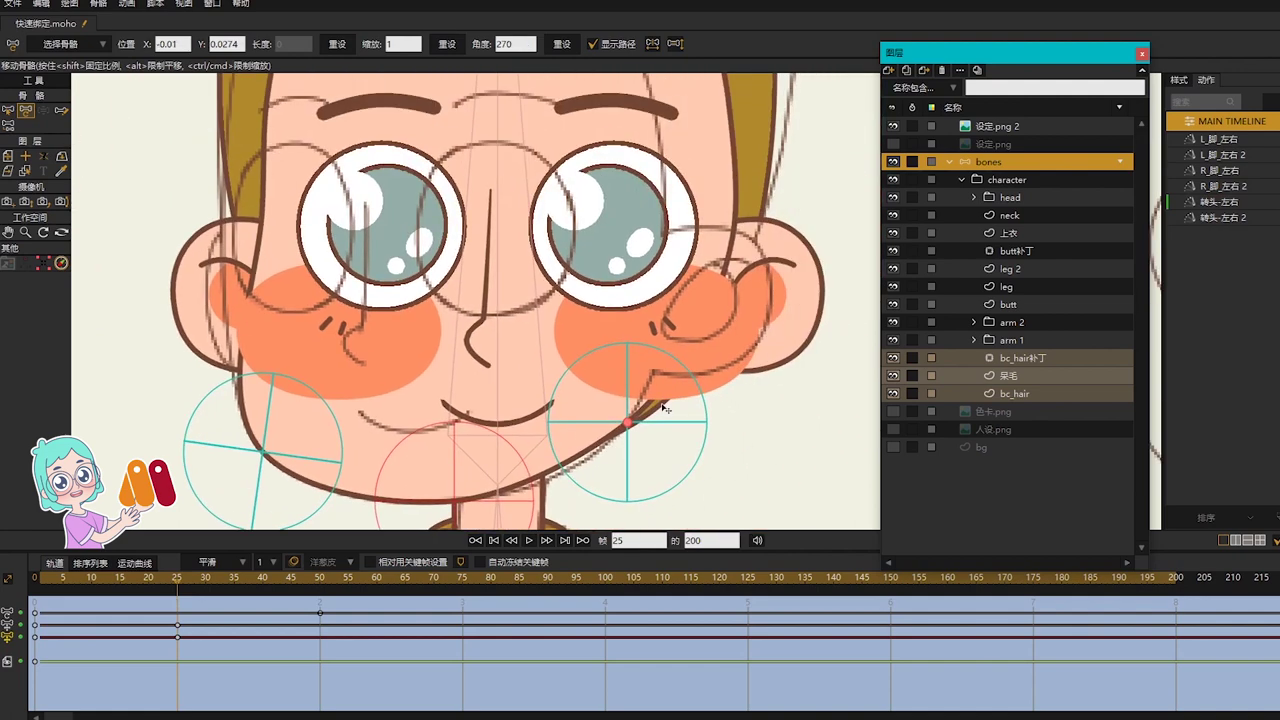
Step: Reposition the face_mask outline points at the cheeks, temples and forehead to follow the turned head sketch
{"action": "left_click", "coordinate": [25, 171]}
{"action": "left_click", "coordinate": [562, 141]}
{"action": "scroll", "coordinate": [640, 200], "scroll_direction": "down", "scroll_amount": 2}
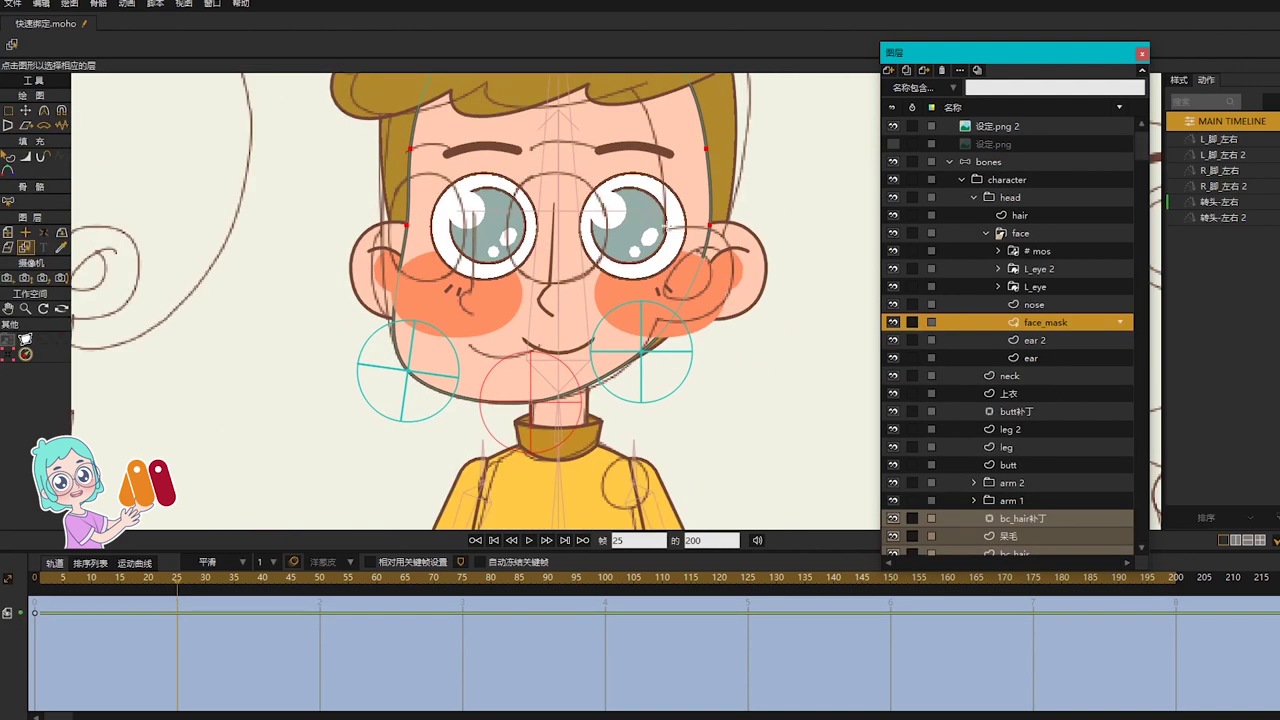
{"action": "key", "text": "g"}
{"action": "left_click_drag", "start_coordinate": [666, 183], "coordinate": [658, 151]}
{"action": "key", "text": "t"}
{"action": "left_click_drag", "start_coordinate": [674, 165], "coordinate": [679, 241]}
{"action": "left_click_drag", "start_coordinate": [418, 304], "coordinate": [387, 301]}
{"action": "left_click_drag", "start_coordinate": [415, 227], "coordinate": [391, 226]}
{"action": "left_click", "coordinate": [415, 142]}
{"action": "left_click_drag", "start_coordinate": [682, 140], "coordinate": [622, 140]}
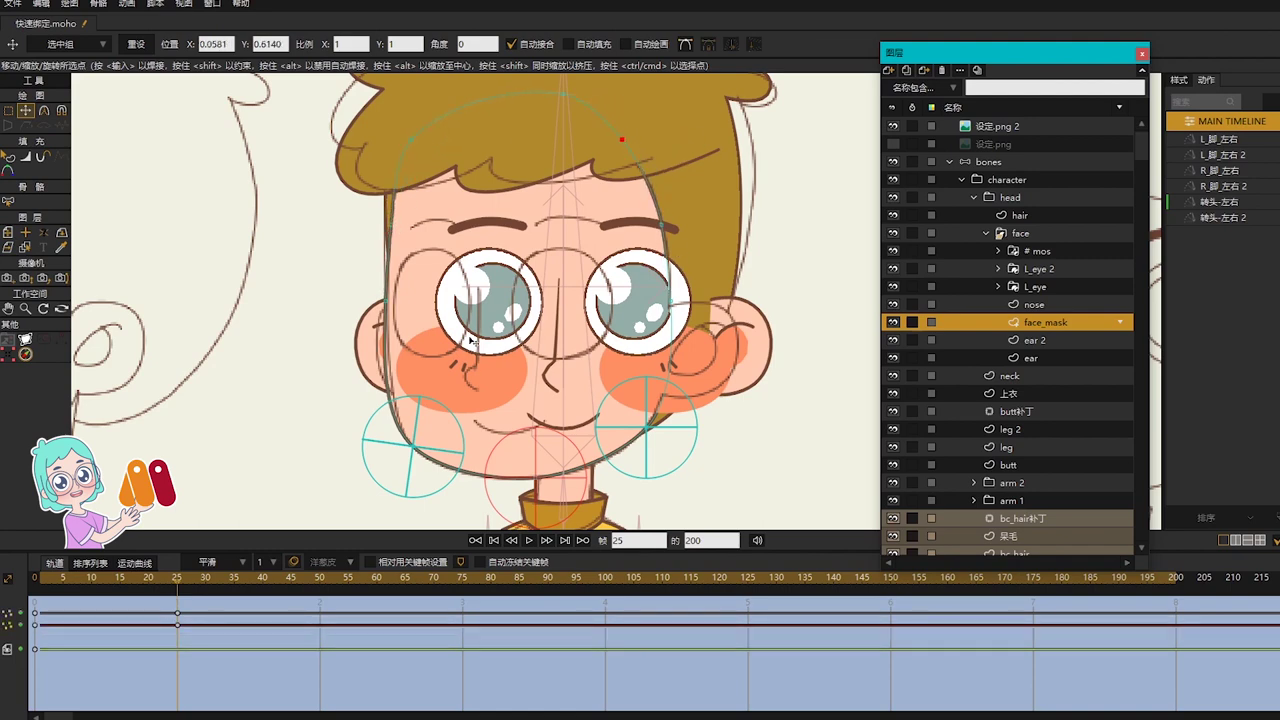
Step: Adjust the curvature along the image-left side of the face_mask outline and nudge its temple point outward
{"action": "key", "text": "c"}
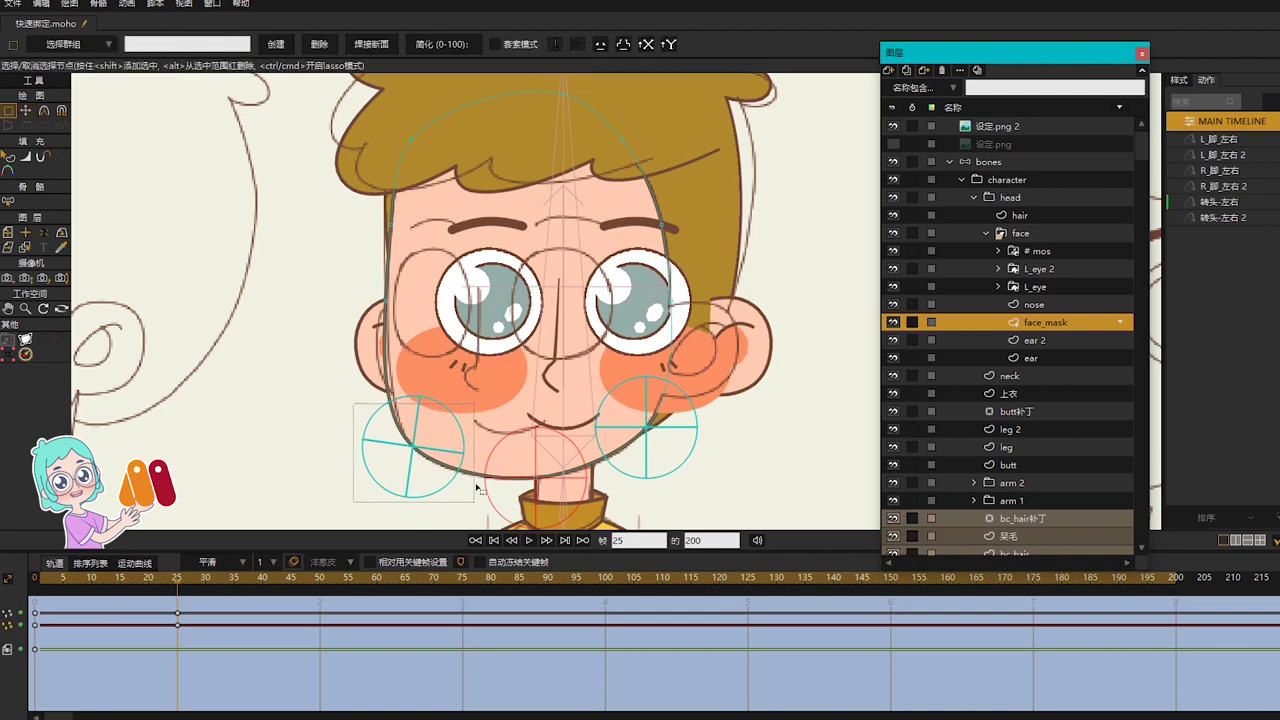
{"action": "left_click", "coordinate": [437, 472]}
{"action": "left_click", "coordinate": [385, 345]}
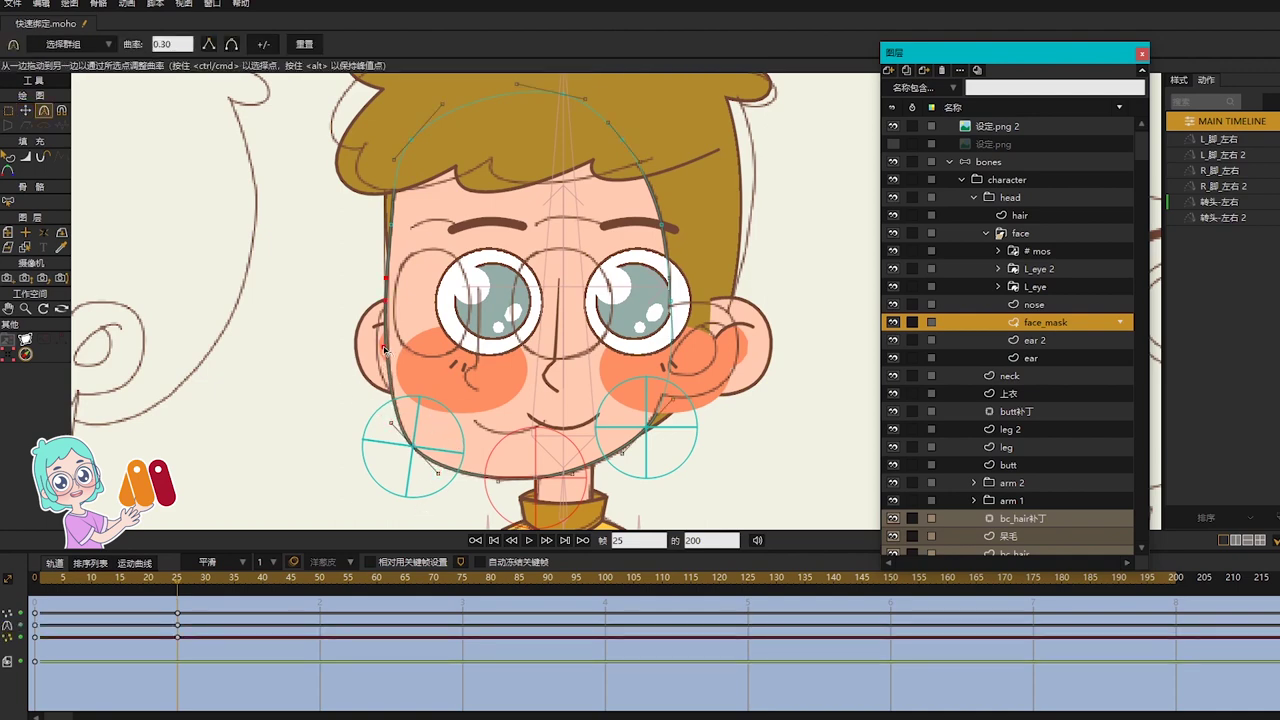
{"action": "scroll", "coordinate": [392, 241], "scroll_direction": "up", "scroll_amount": 2}
{"action": "key", "text": "t"}
{"action": "left_click_drag", "start_coordinate": [391, 219], "coordinate": [388, 219]}
{"action": "scroll", "coordinate": [538, 315], "scroll_direction": "down", "scroll_amount": 2}
Step: Adjust the curvature along the image-right side of the face_mask outline to fit the sketch's face edge
{"action": "left_click_drag", "start_coordinate": [733, 322], "coordinate": [623, 337]}
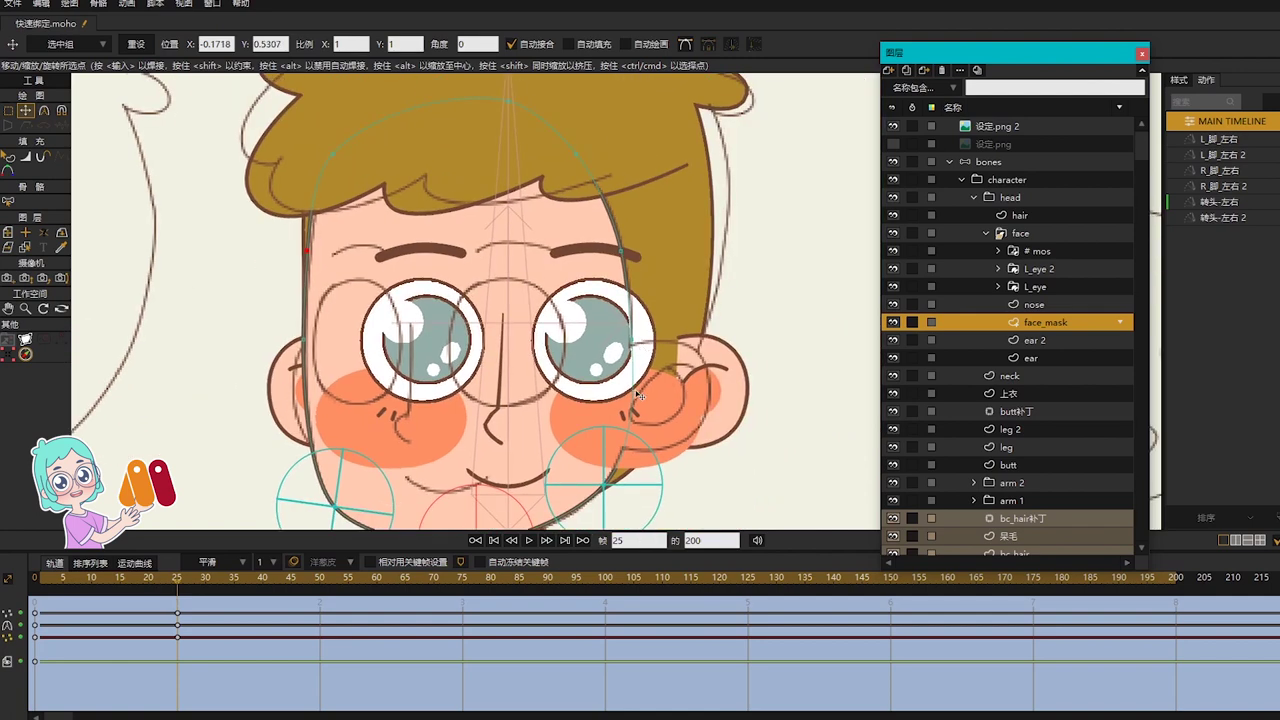
{"action": "key", "text": "c"}
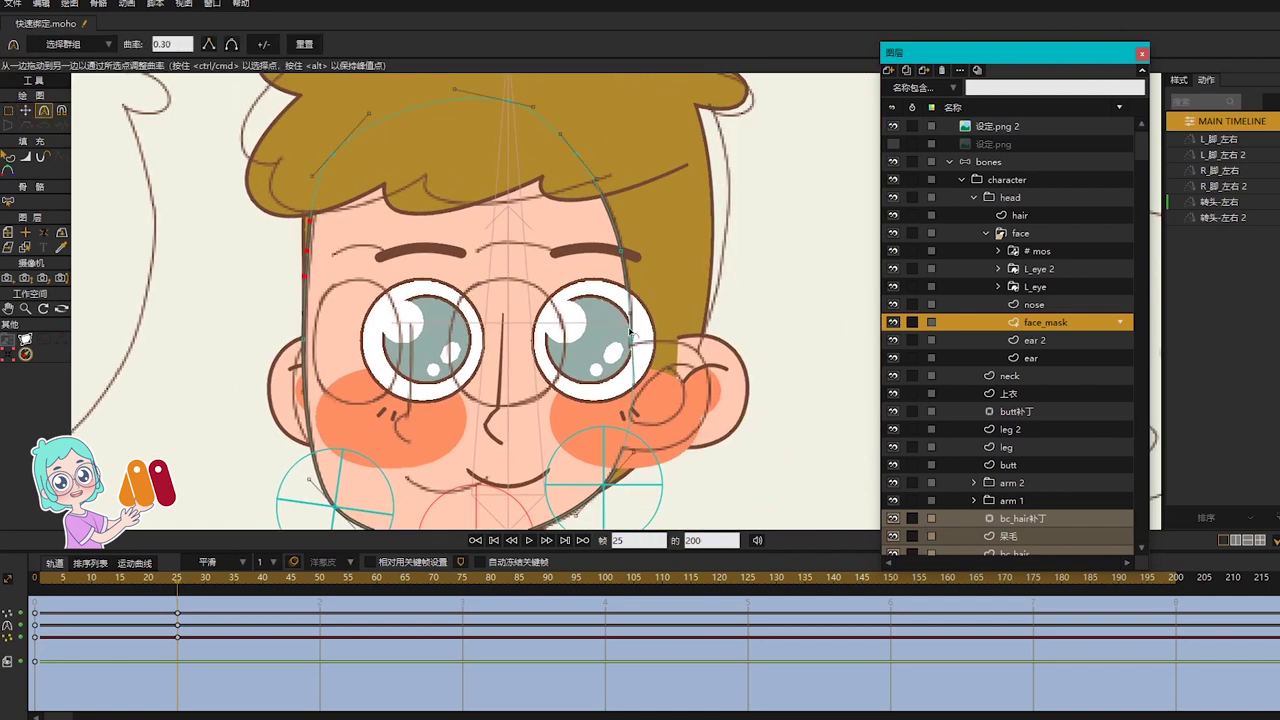
{"action": "left_click_drag", "start_coordinate": [629, 318], "coordinate": [618, 350]}
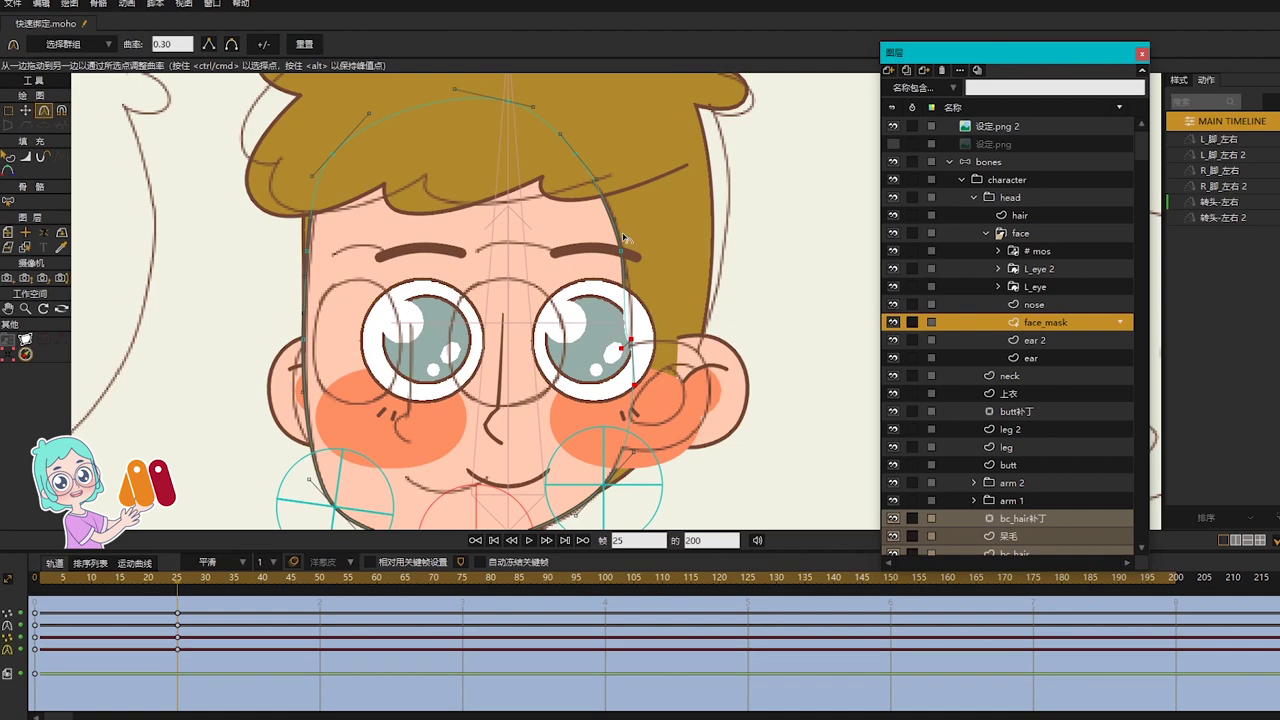
{"action": "left_click", "coordinate": [629, 256]}
{"action": "scroll", "coordinate": [558, 178], "scroll_direction": "down", "scroll_amount": 1}
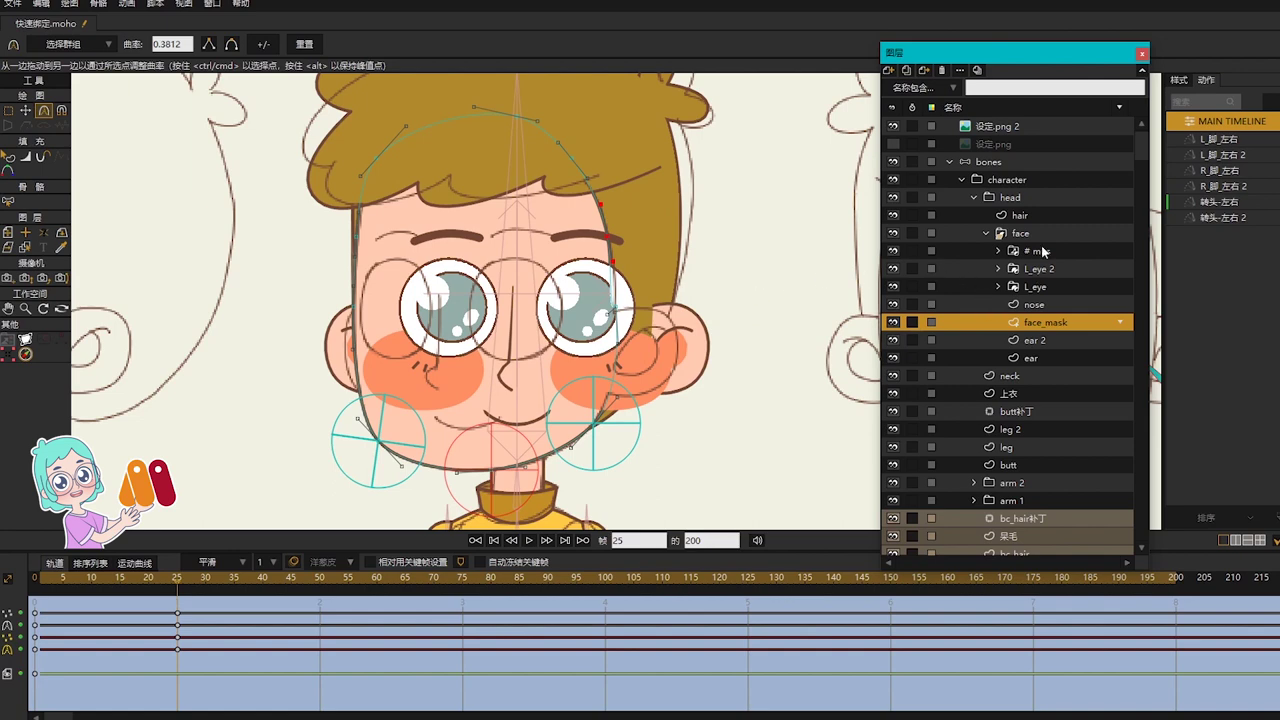
Step: Move the L_eye 2 layer horizontally to X about -0.078, over the sketch's nearer eye
{"action": "left_click", "coordinate": [1048, 256]}
{"action": "left_click", "coordinate": [1078, 270]}
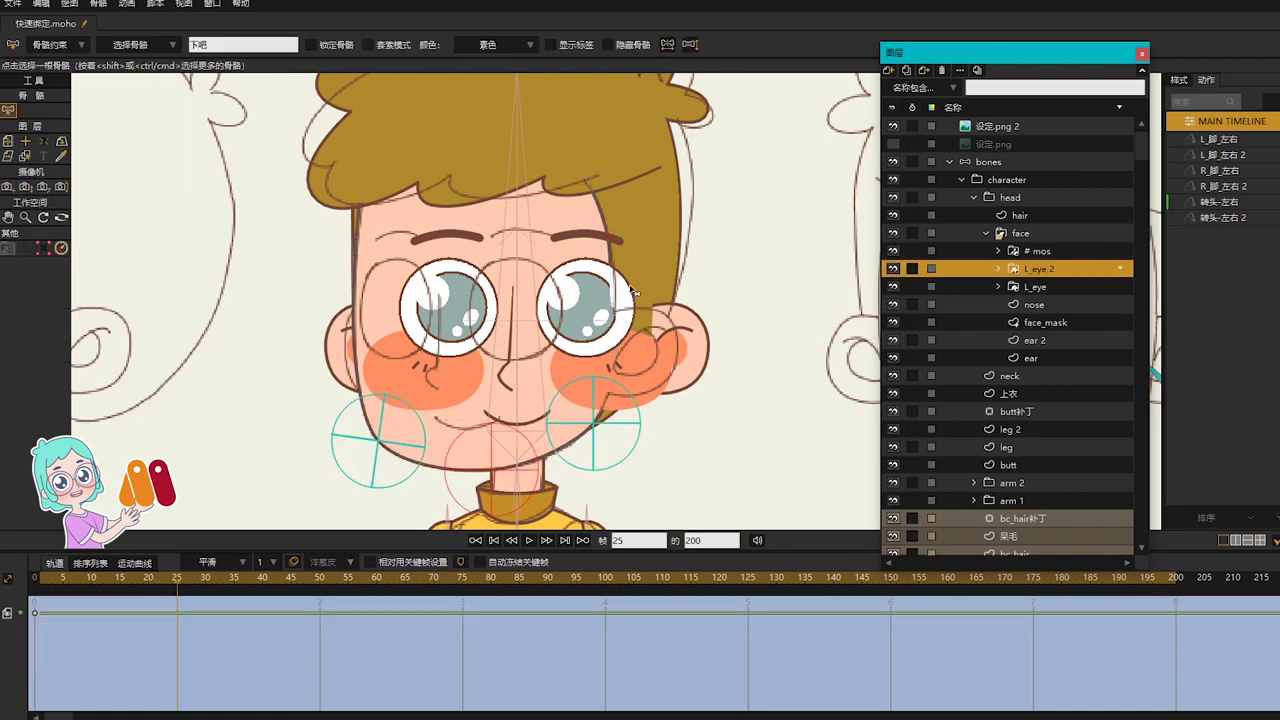
{"action": "scroll", "coordinate": [558, 334], "scroll_direction": "up", "scroll_amount": 1}
{"action": "key", "text": "0"}
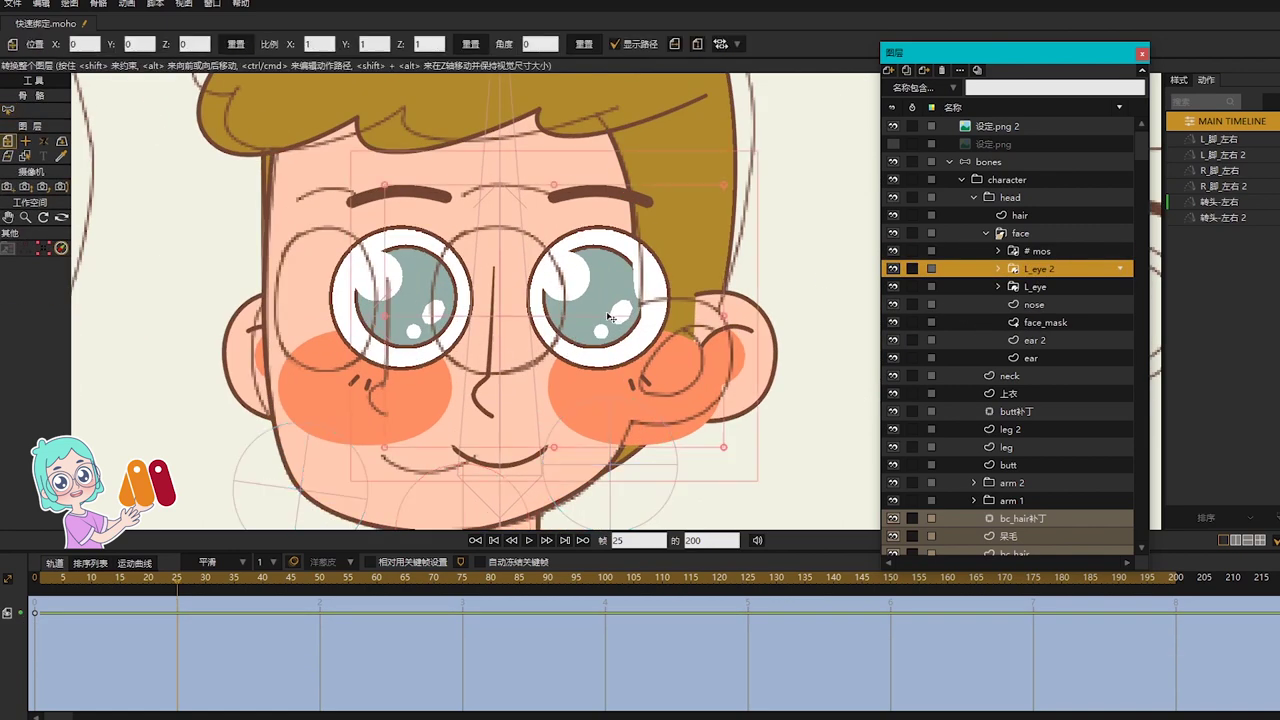
{"action": "left_click_drag", "start_coordinate": [614, 318], "coordinate": [506, 318]}
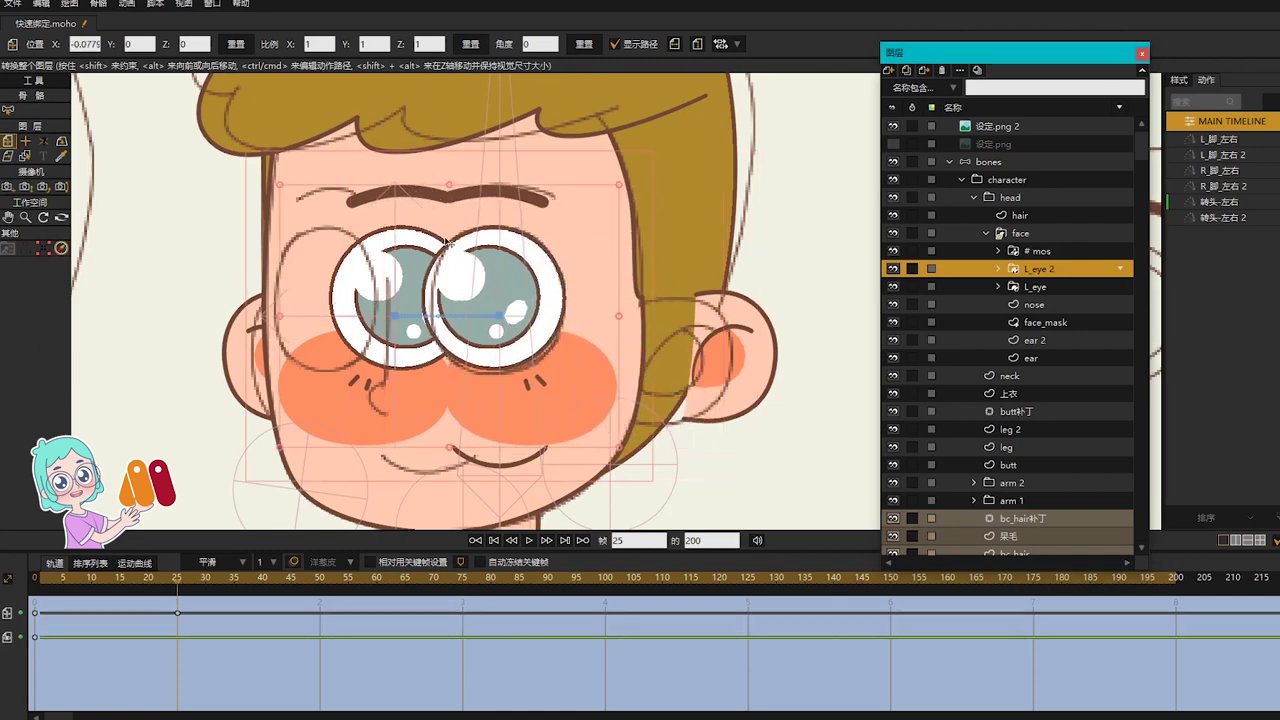
Step: Set the L_eye 2 layer's X scale to 0.90 and shift it to X about -0.069 to match the sketched eye
{"action": "left_click_drag", "start_coordinate": [621, 317], "coordinate": [604, 318]}
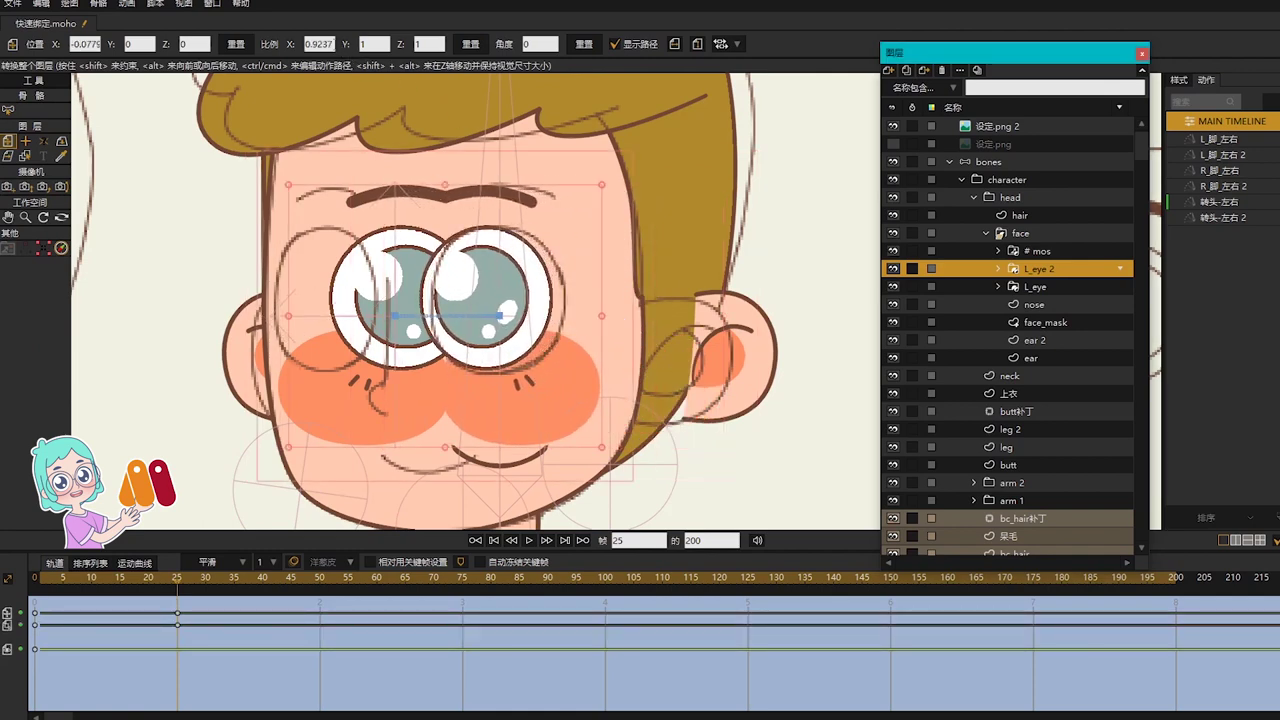
{"action": "left_click_drag", "start_coordinate": [330, 44], "coordinate": [319, 44]}
{"action": "type", "text": "0.90"}
{"action": "key", "text": "Return"}
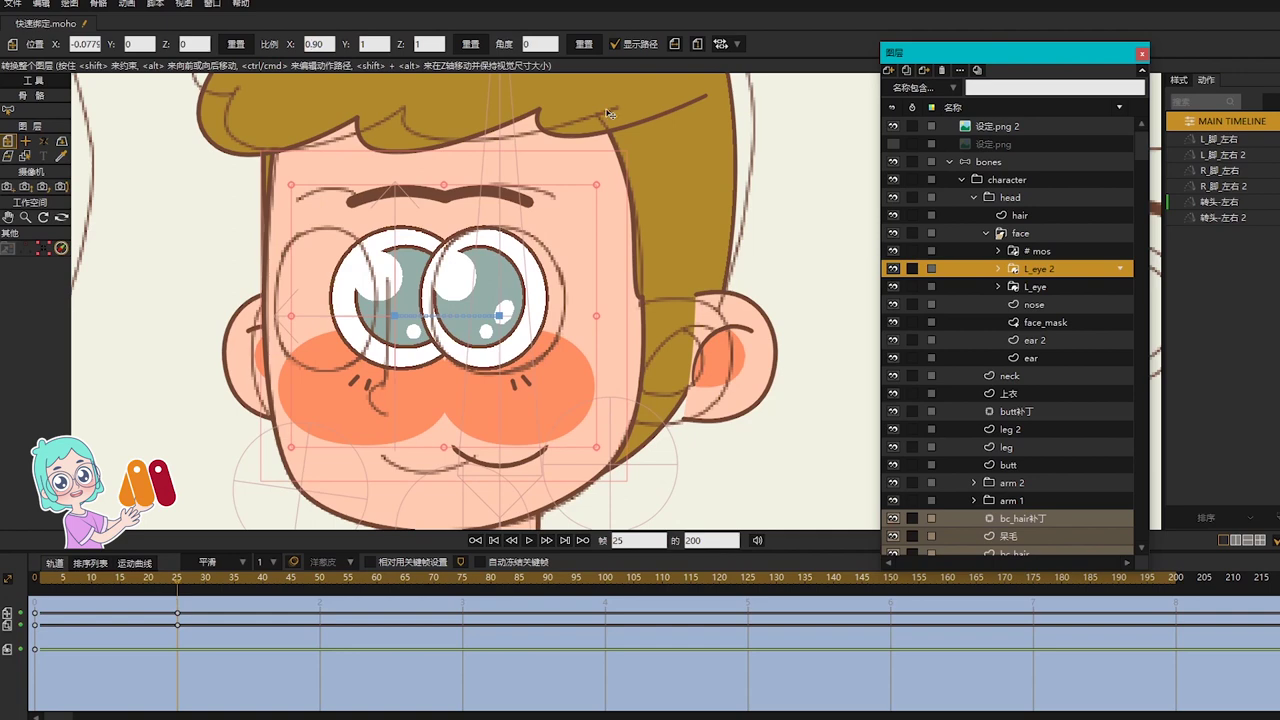
{"action": "left_click_drag", "start_coordinate": [525, 324], "coordinate": [537, 324]}
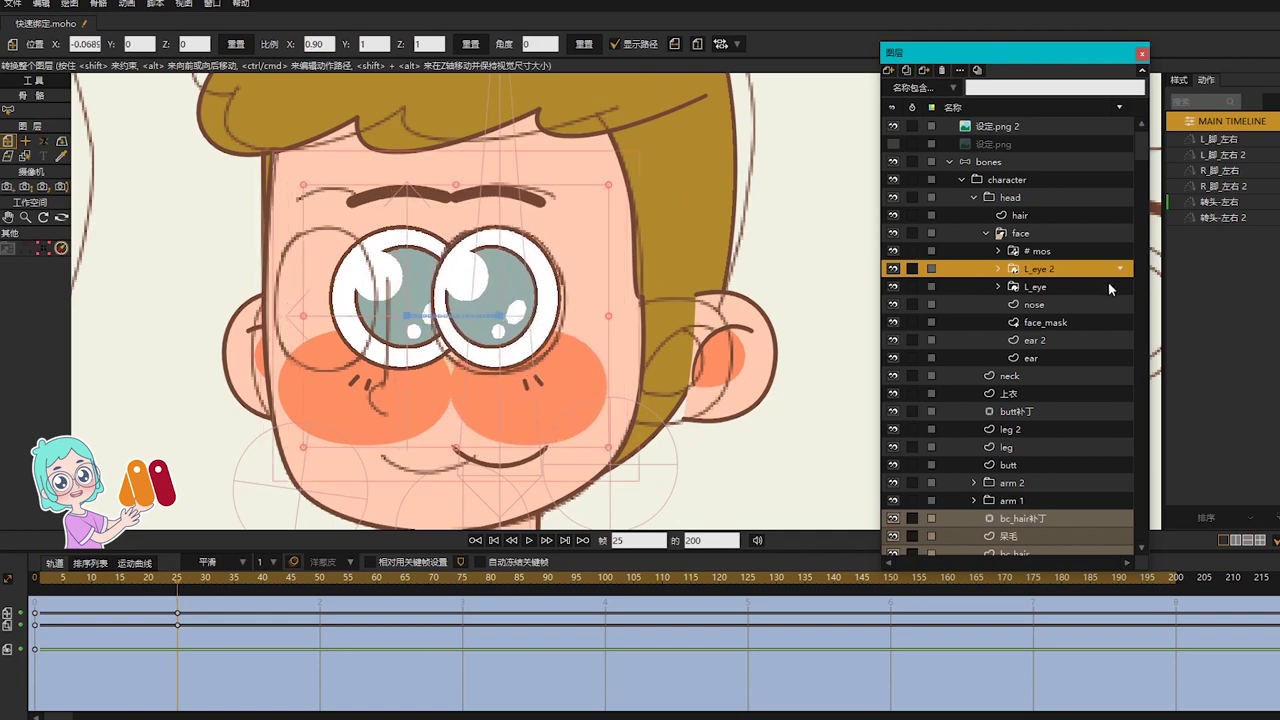
Step: Narrow the L_eye layer to an X scale of 0.75 and move it to X about -0.074, over the sketch's far eye
{"action": "left_click", "coordinate": [1065, 289]}
{"action": "left_click_drag", "start_coordinate": [383, 318], "coordinate": [298, 318]}
{"action": "left_click_drag", "start_coordinate": [179, 319], "coordinate": [229, 323]}
{"action": "left_click", "coordinate": [318, 44]}
{"action": "type", "text": "0.75"}
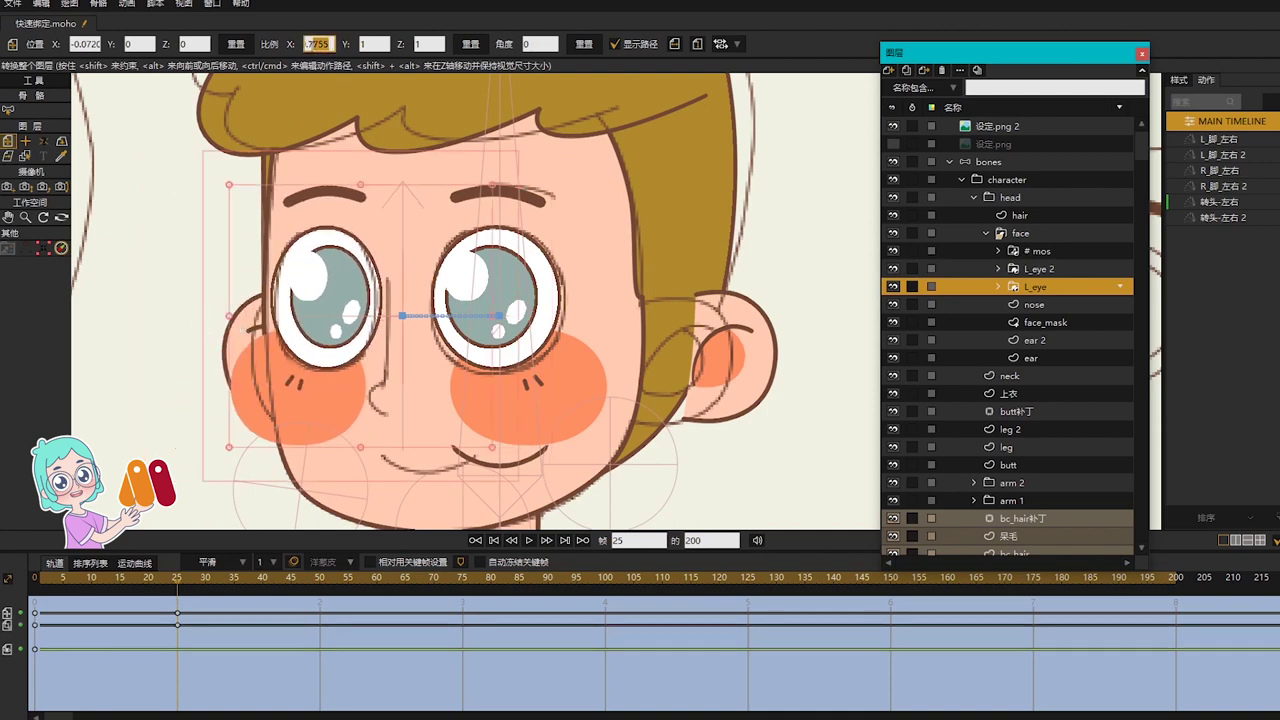
{"action": "key", "text": "Return"}
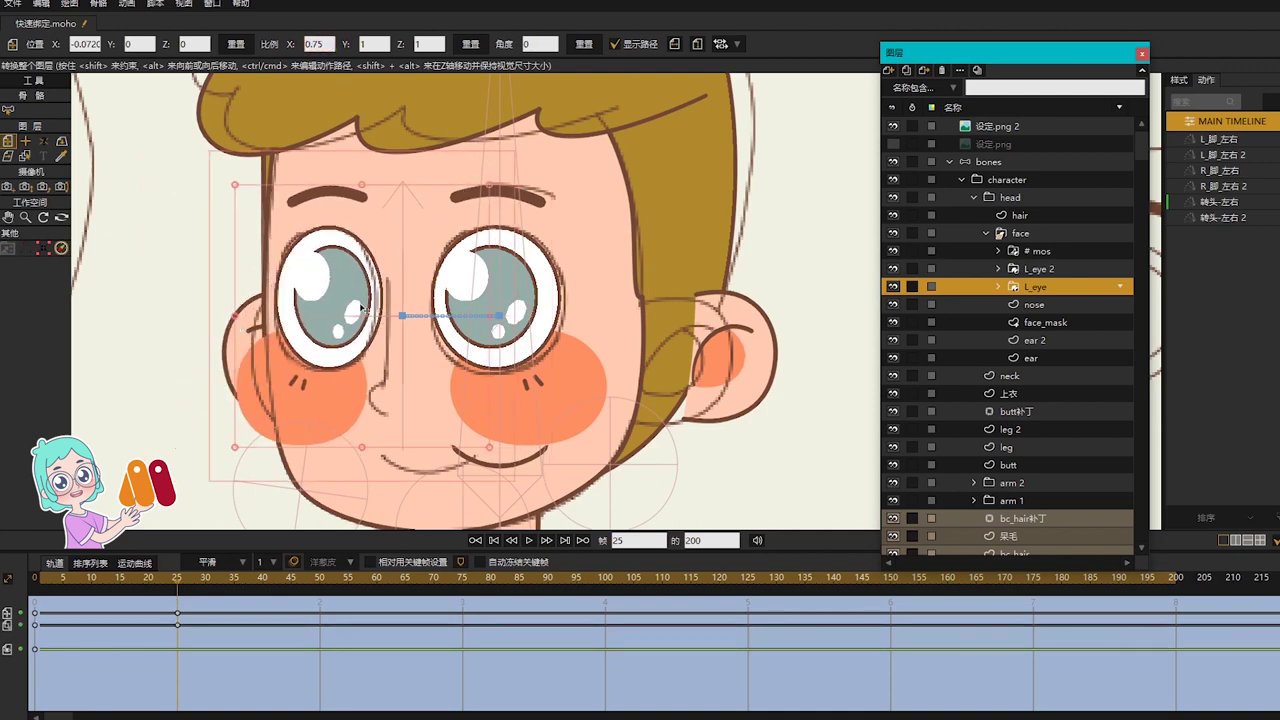
{"action": "left_click_drag", "start_coordinate": [377, 303], "coordinate": [374, 302]}
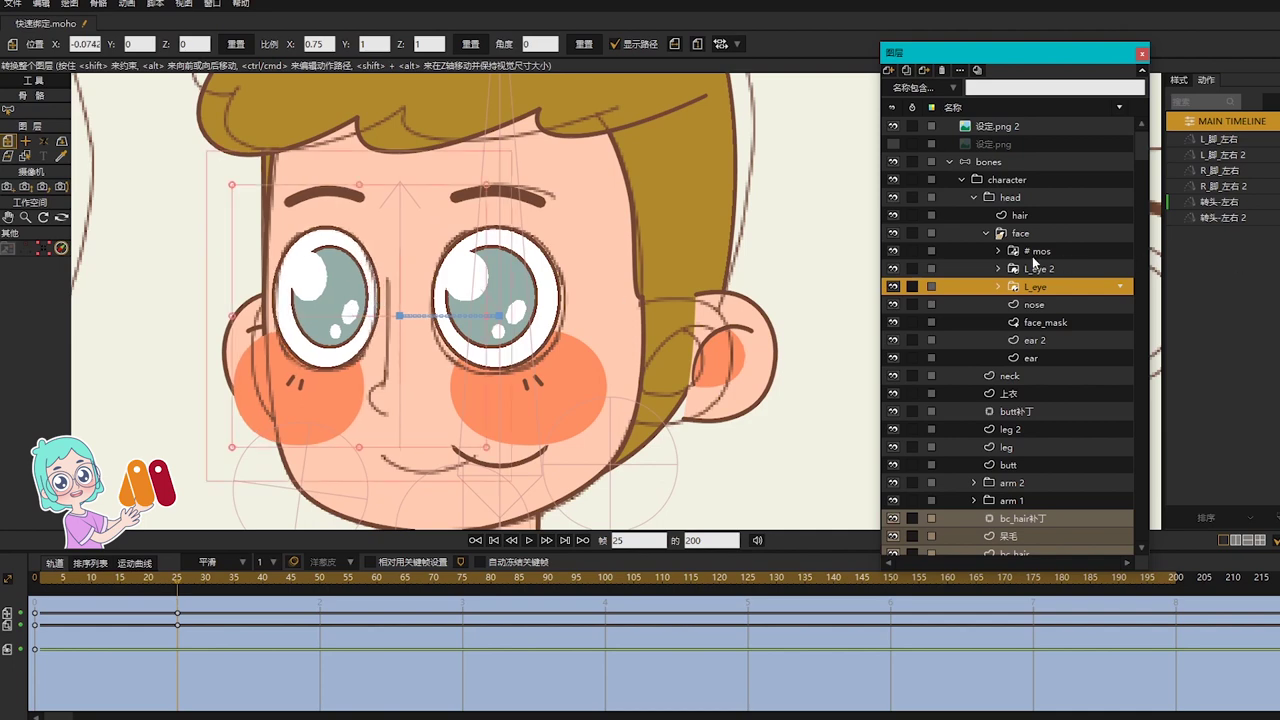
Step: Move the # mos mouth layer horizontally onto the sketch's mouth, and select the nose layer
{"action": "left_click", "coordinate": [1035, 254]}
{"action": "left_click_drag", "start_coordinate": [519, 478], "coordinate": [449, 478]}
{"action": "left_click", "coordinate": [1040, 305]}
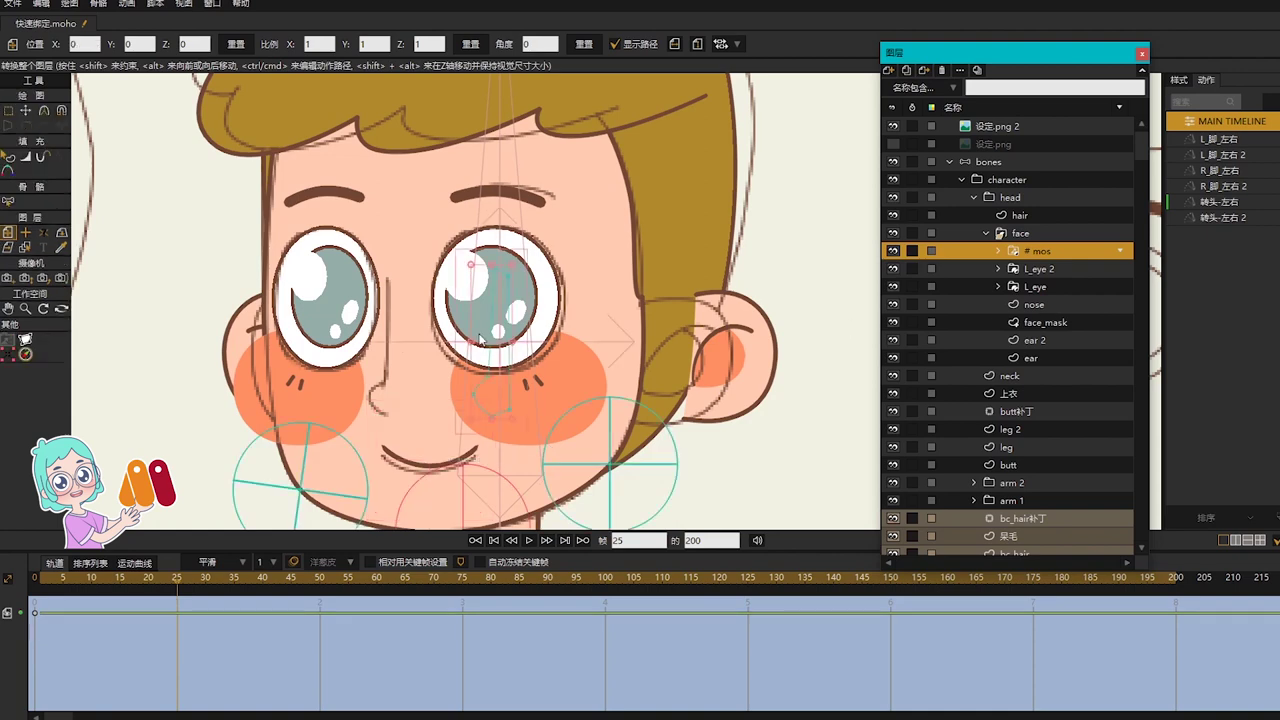
Step: Shift the nose's points horizontally to X about -0.083, onto the sketched nose
{"action": "left_click_drag", "start_coordinate": [411, 209], "coordinate": [611, 509]}
{"action": "key", "text": "t"}
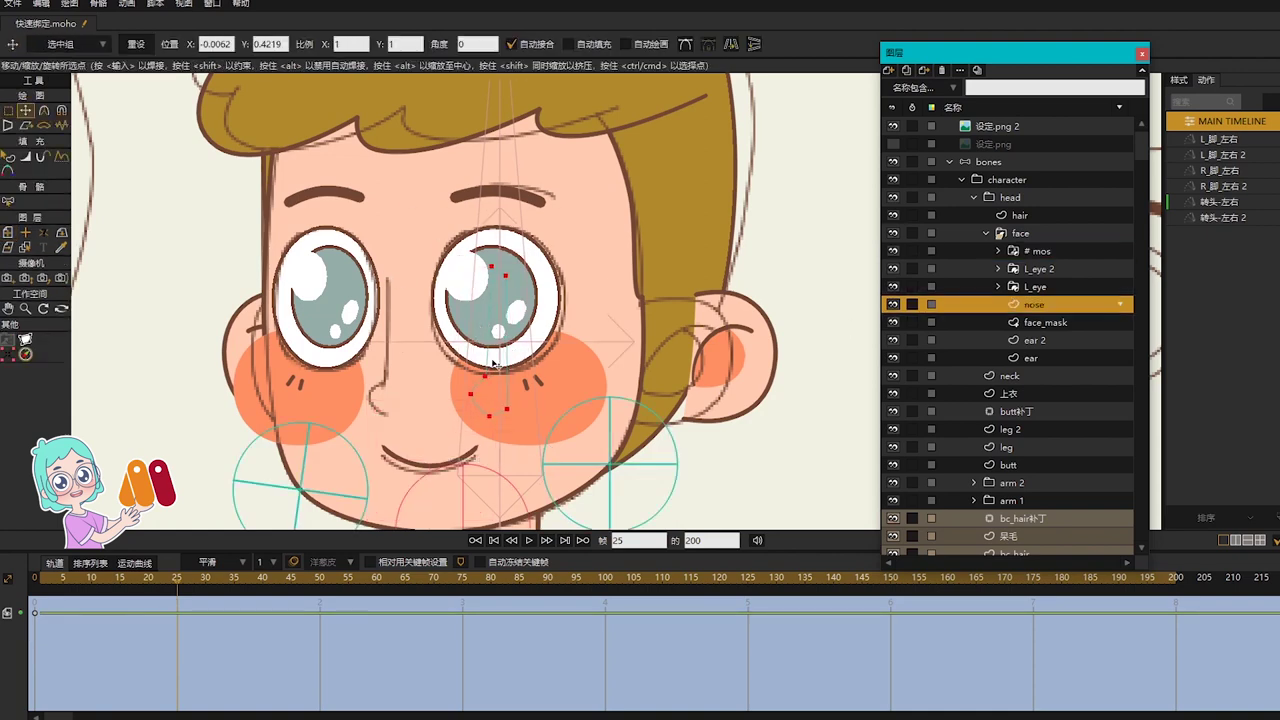
{"action": "left_click_drag", "start_coordinate": [495, 364], "coordinate": [396, 370]}
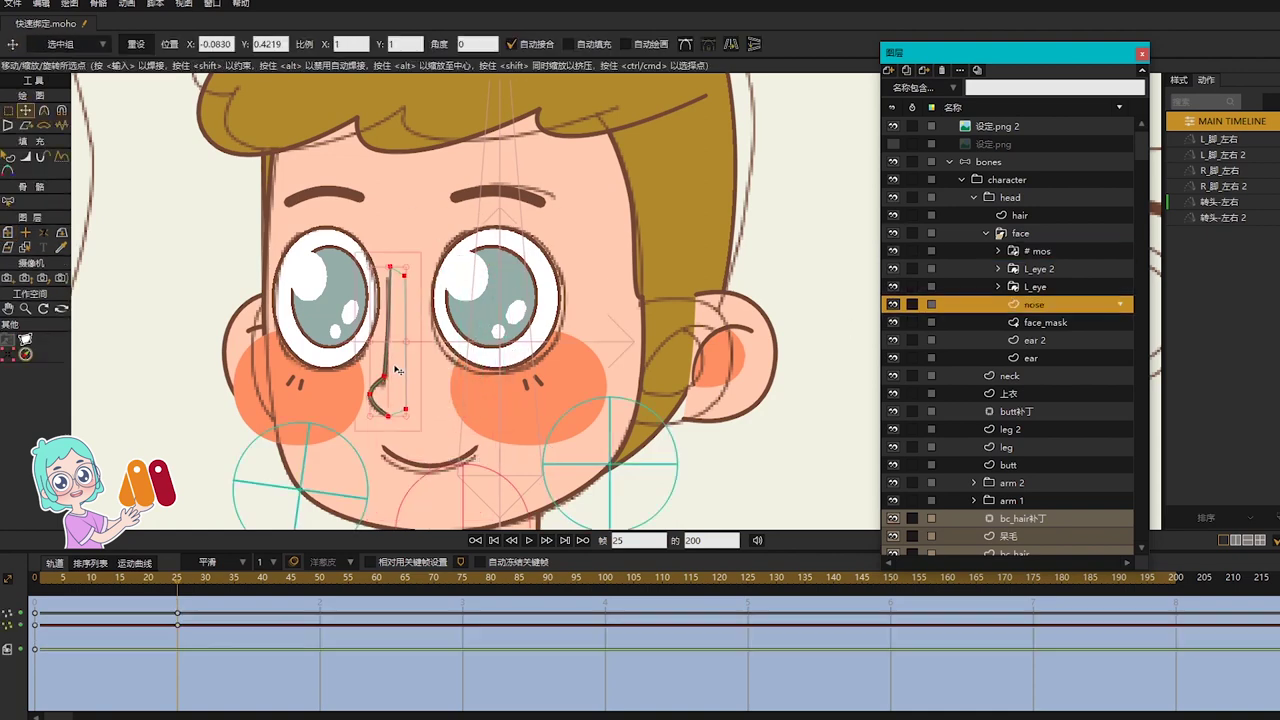
Step: Move all points of the ear 2 layer inward onto the sketched near ear and scale them to its outline
{"action": "left_click", "coordinate": [1038, 343]}
{"action": "key", "text": "g"}
{"action": "left_click_drag", "start_coordinate": [630, 249], "coordinate": [860, 460]}
{"action": "scroll", "coordinate": [713, 378], "scroll_direction": "up", "scroll_amount": 4}
{"action": "key", "text": "t"}
{"action": "left_click_drag", "start_coordinate": [732, 352], "coordinate": [645, 362]}
{"action": "left_click_drag", "start_coordinate": [768, 386], "coordinate": [694, 316]}
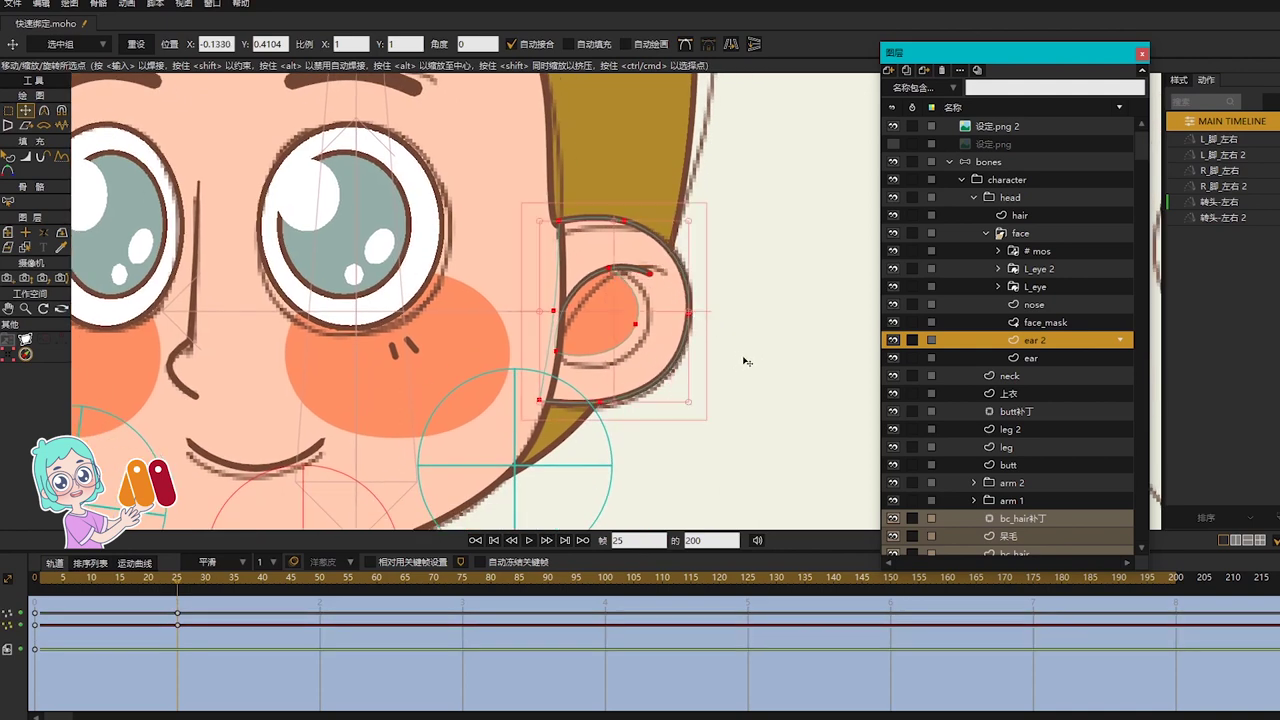
Step: Shear the ear 2 points slightly and nudge them to X about -0.135 to fit the sketched ear
{"action": "left_click", "coordinate": [27, 125]}
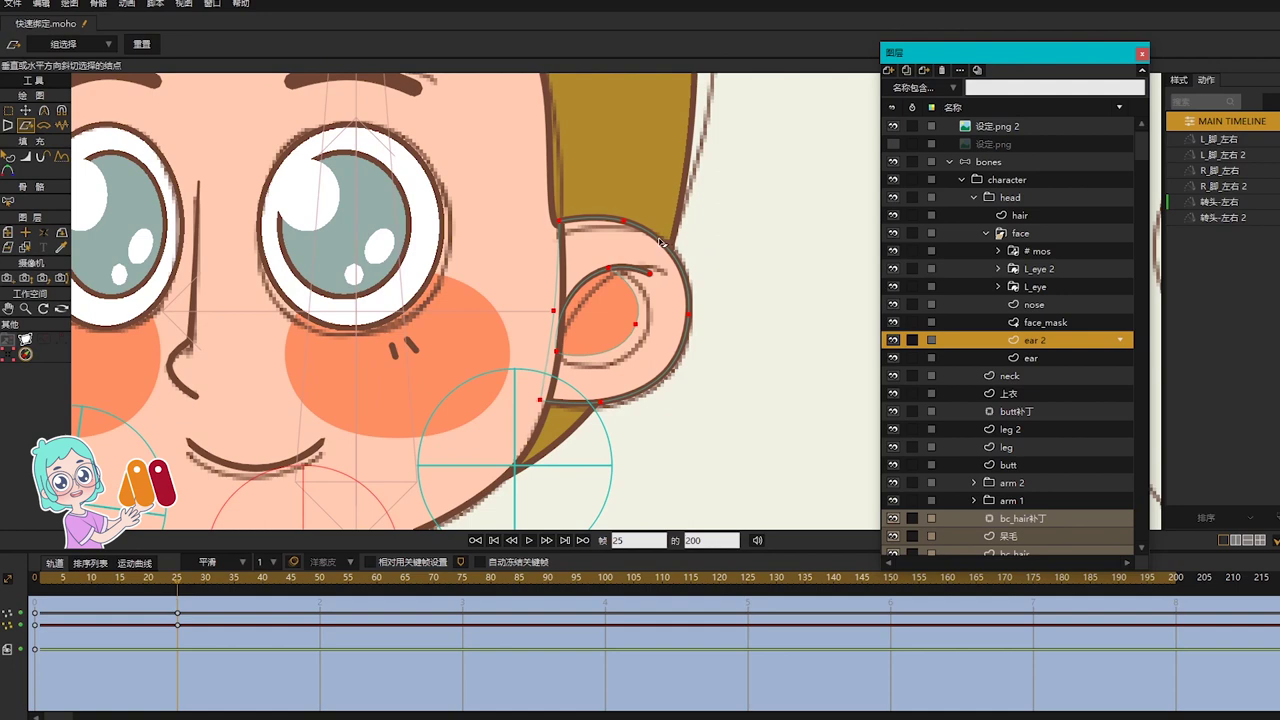
{"action": "left_click_drag", "start_coordinate": [661, 242], "coordinate": [658, 241]}
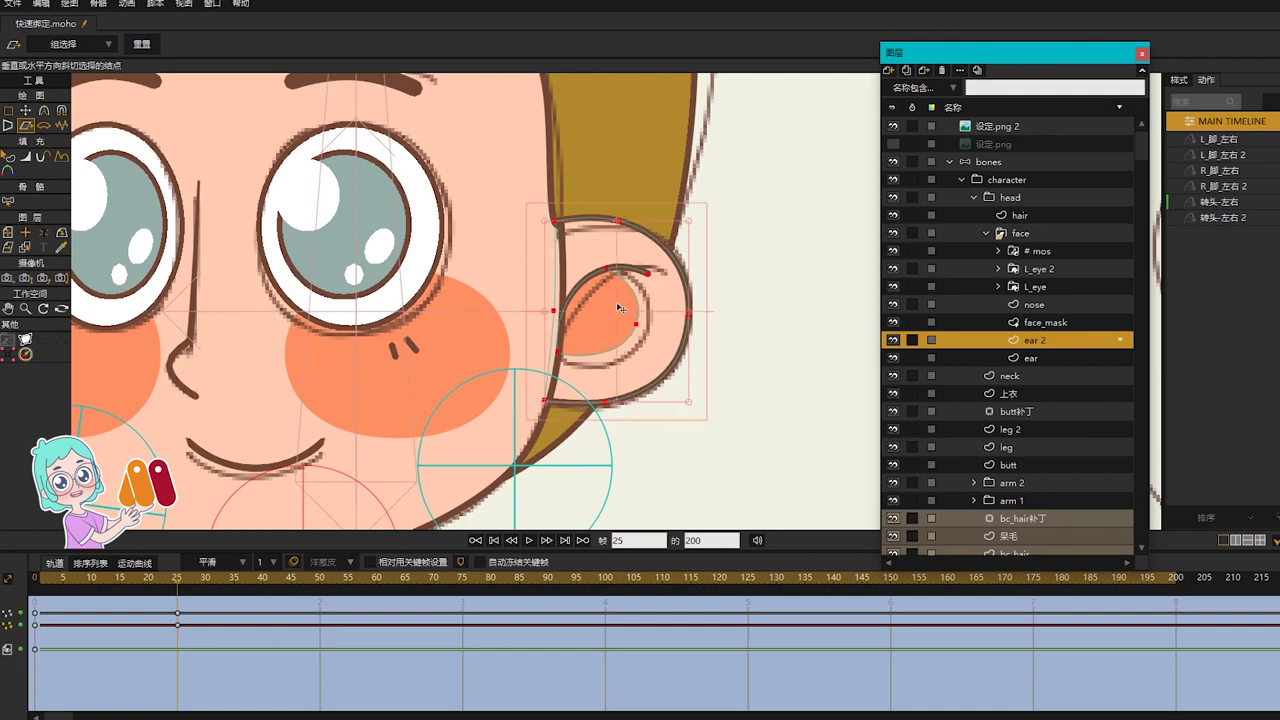
{"action": "key", "text": "t"}
{"action": "left_click_drag", "start_coordinate": [609, 311], "coordinate": [608, 311]}
Step: Reorder the ear 2 layer to the top of the face group, above # mos, and preview the turn up to frame 25
{"action": "scroll", "coordinate": [590, 365], "scroll_direction": "down", "scroll_amount": 1}
{"action": "left_click", "coordinate": [63, 580]}
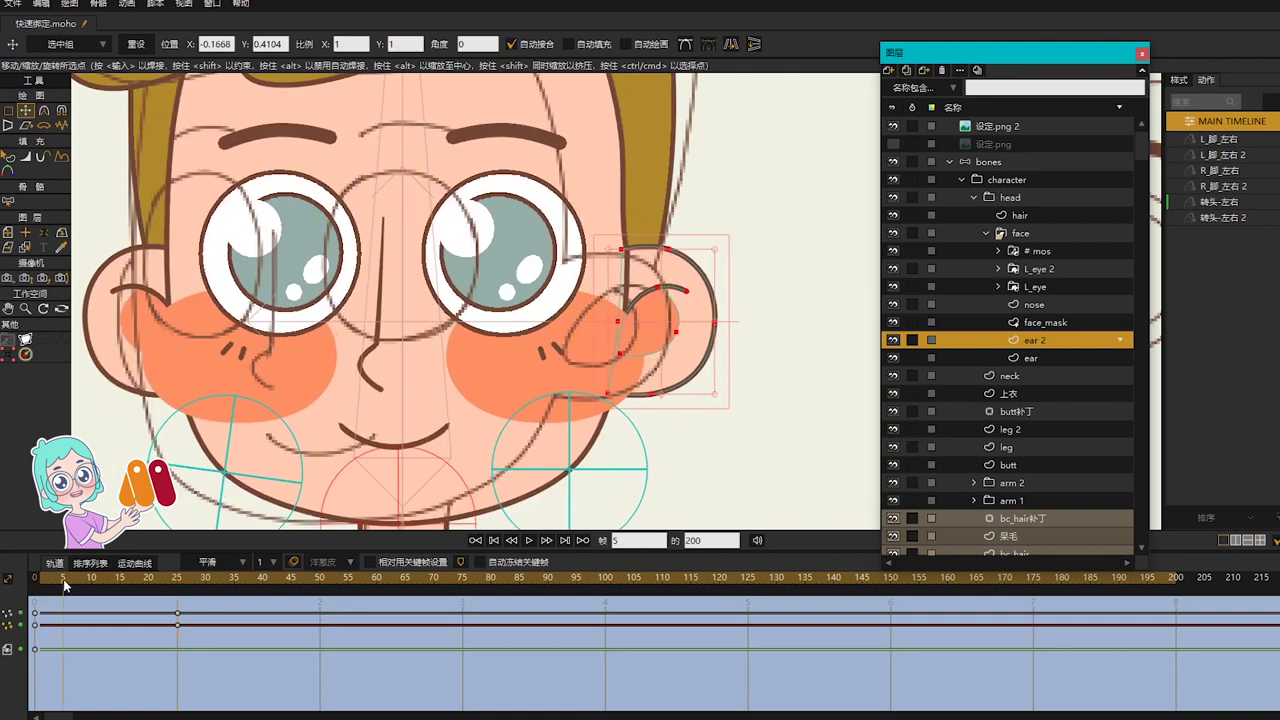
{"action": "left_click_drag", "start_coordinate": [1037, 341], "coordinate": [1043, 251]}
{"action": "scroll", "coordinate": [577, 410], "scroll_direction": "down", "scroll_amount": 1}
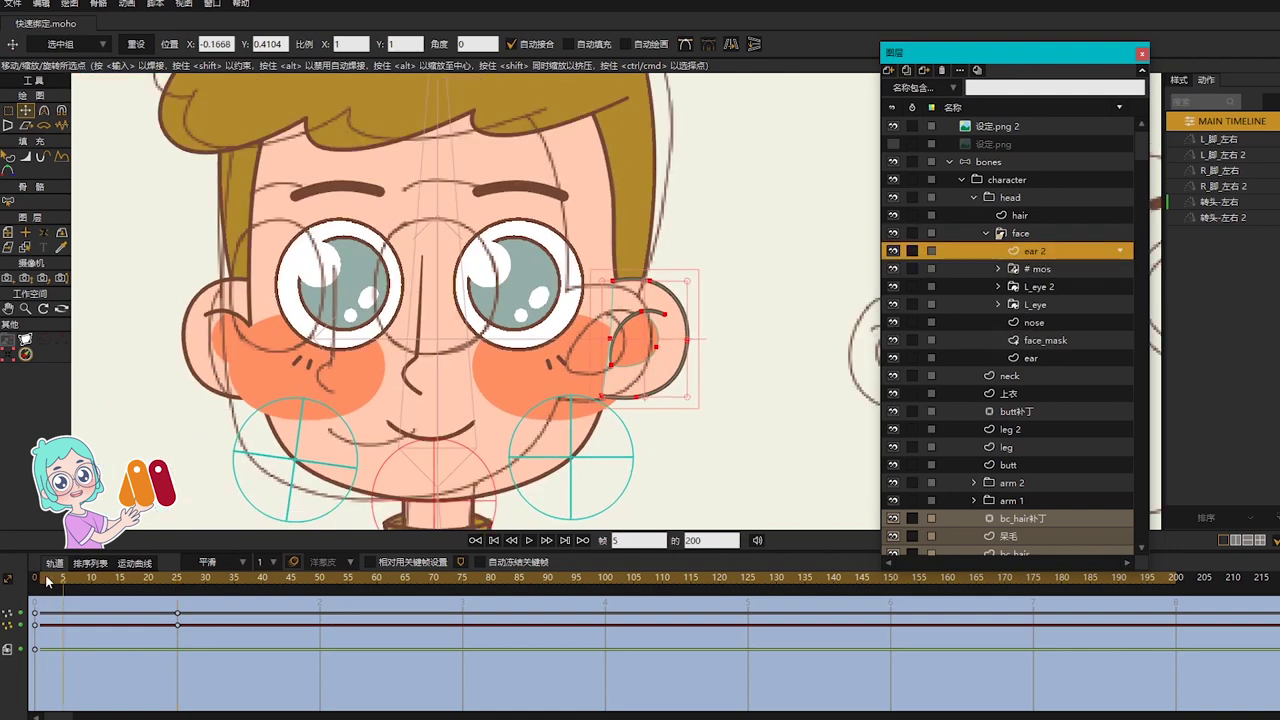
{"action": "left_click_drag", "start_coordinate": [43, 578], "coordinate": [174, 598]}
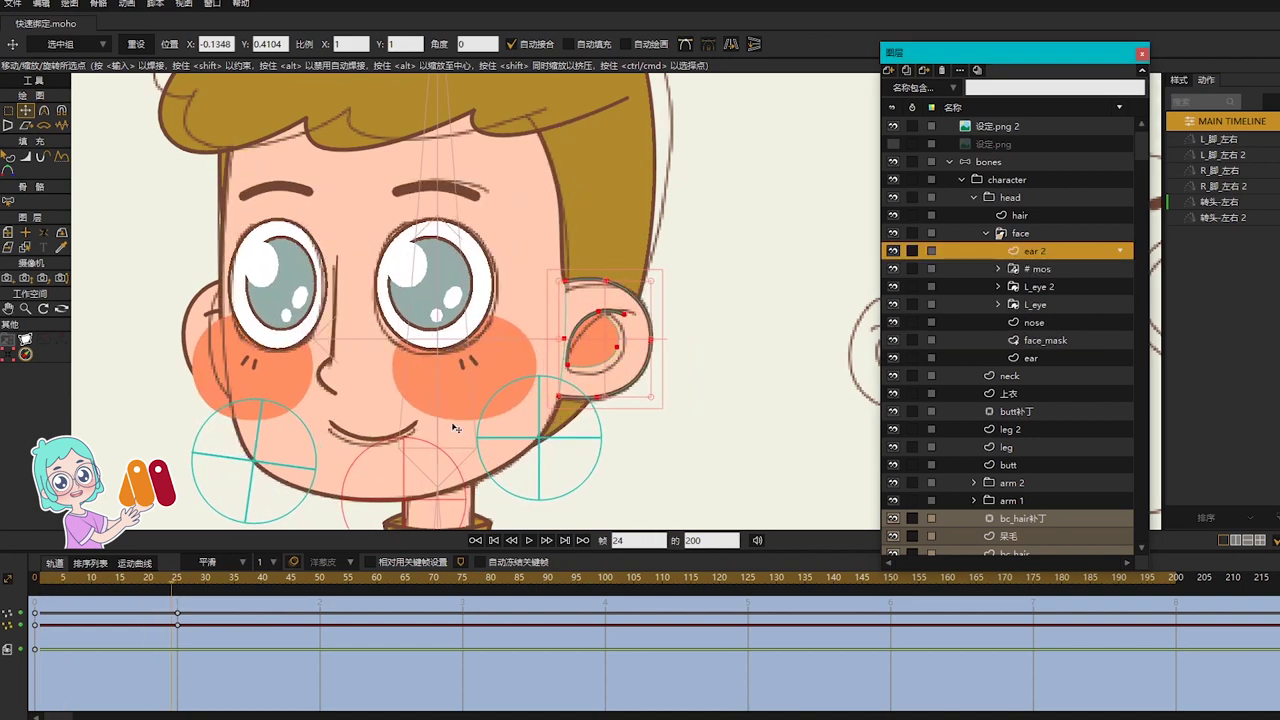
{"action": "left_click", "coordinate": [179, 577]}
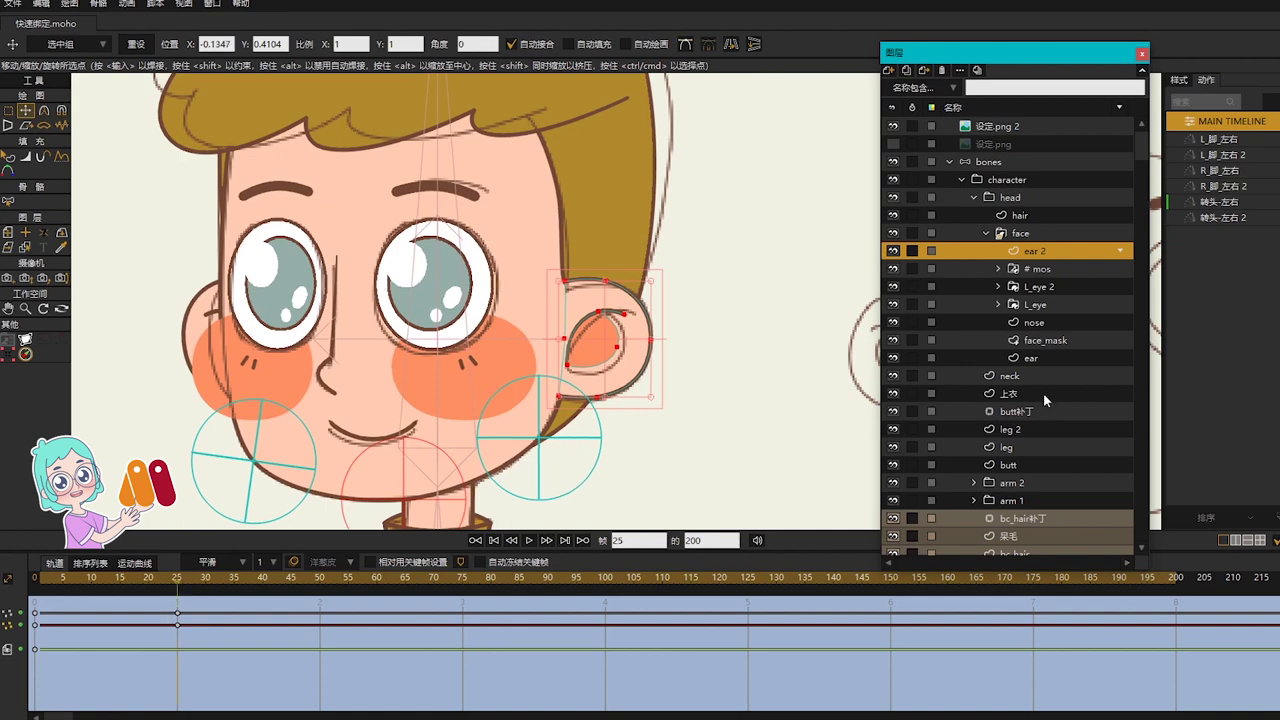
Step: Shift the ear layer's points inward to X about -0.155 so the far ear tucks behind the face, and preview the turn
{"action": "left_click", "coordinate": [1031, 356]}
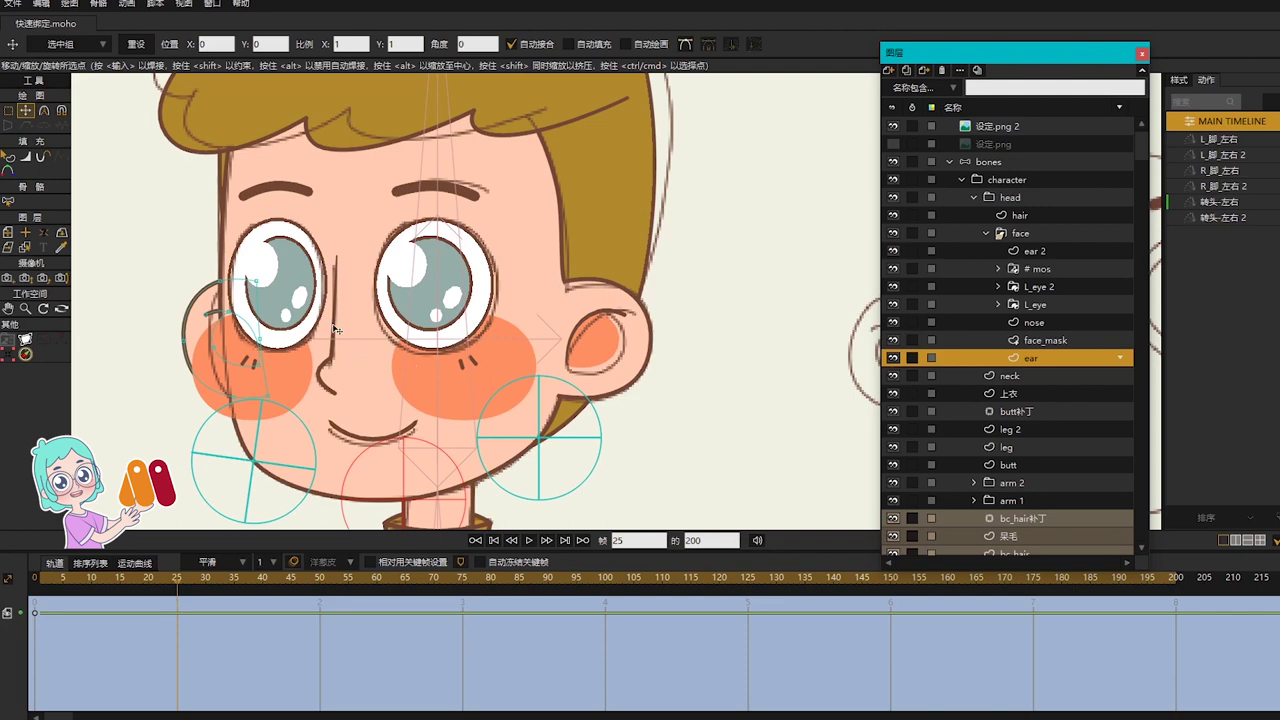
{"action": "key", "text": "g"}
{"action": "left_click_drag", "start_coordinate": [123, 249], "coordinate": [317, 412]}
{"action": "key", "text": "t"}
{"action": "left_click_drag", "start_coordinate": [220, 341], "coordinate": [282, 340]}
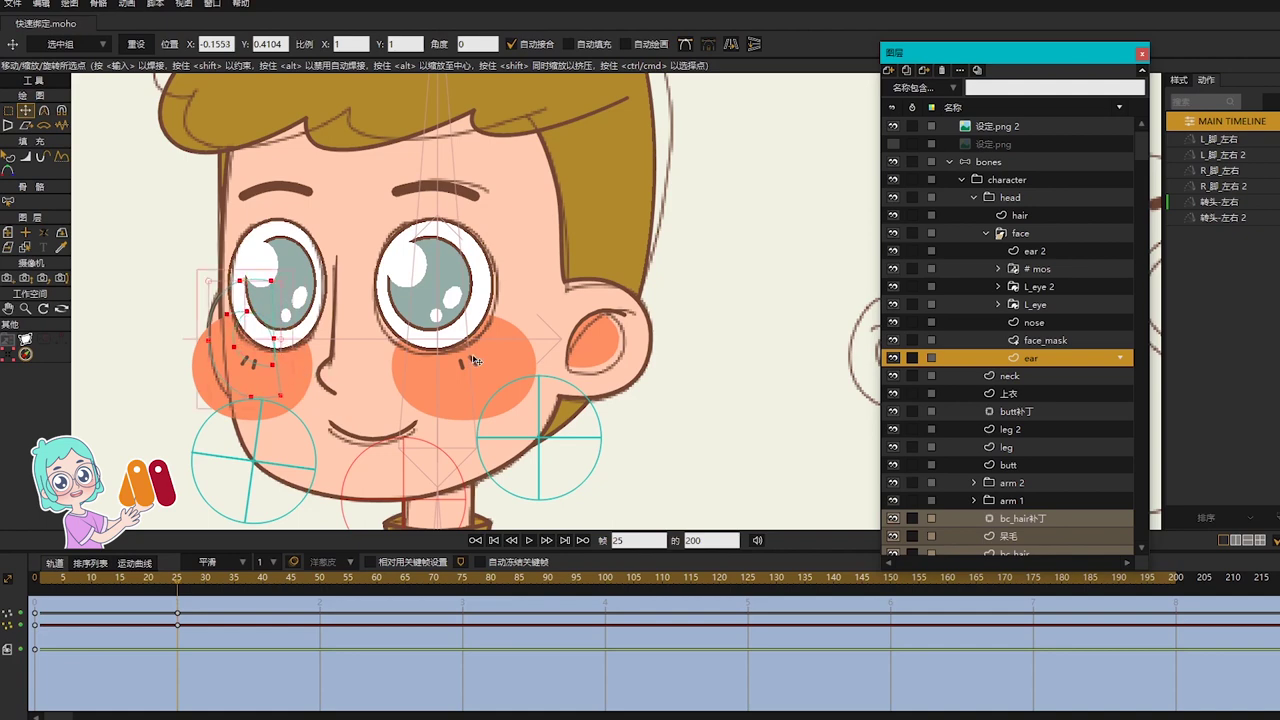
{"action": "scroll", "coordinate": [475, 360], "scroll_direction": "down", "scroll_amount": 1}
{"action": "left_click_drag", "start_coordinate": [44, 578], "coordinate": [176, 598]}
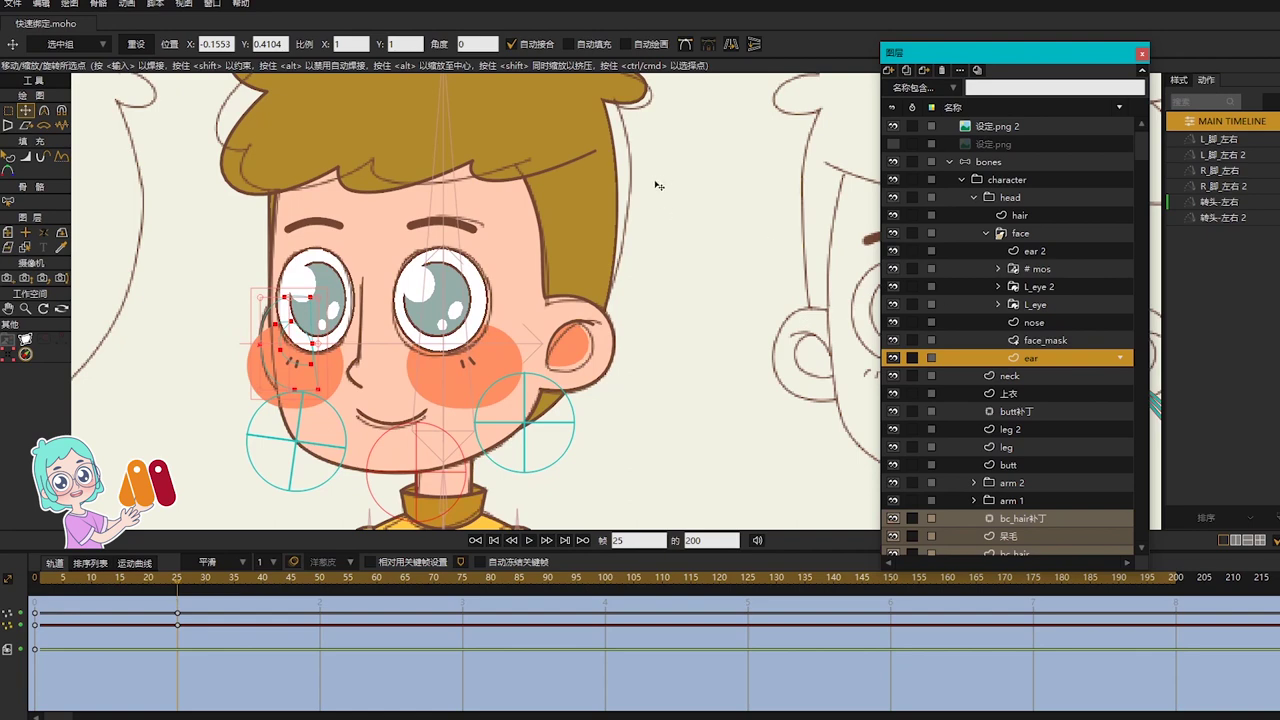
Step: Move the hair layer's upper and outer points on the far side of the head onto the sketched hair outline
{"action": "scroll", "coordinate": [659, 186], "scroll_direction": "up", "scroll_amount": 1}
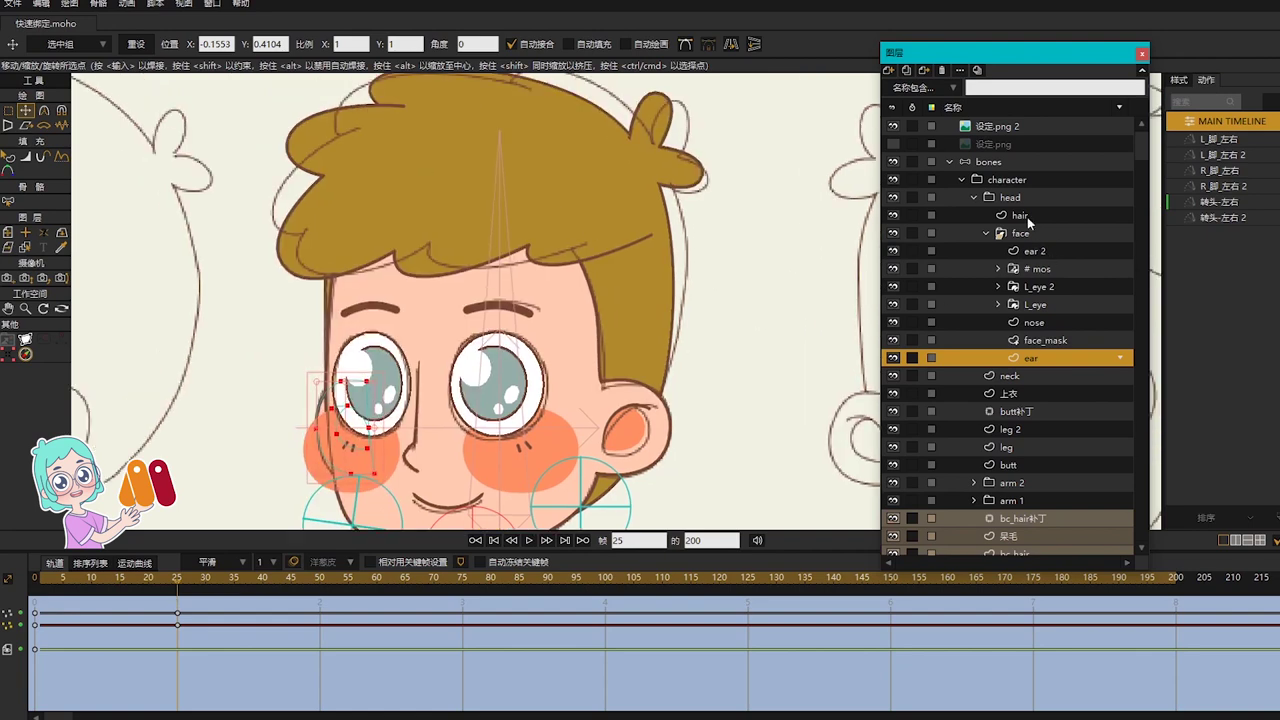
{"action": "left_click", "coordinate": [1027, 217]}
{"action": "left_click_drag", "start_coordinate": [500, 187], "coordinate": [512, 257]}
{"action": "key", "text": "g"}
{"action": "left_click_drag", "start_coordinate": [329, 126], "coordinate": [352, 175]}
{"action": "key", "text": "t"}
{"action": "left_click_drag", "start_coordinate": [334, 245], "coordinate": [353, 205]}
{"action": "left_click_drag", "start_coordinate": [294, 331], "coordinate": [286, 291]}
{"action": "left_click_drag", "start_coordinate": [405, 321], "coordinate": [313, 302]}
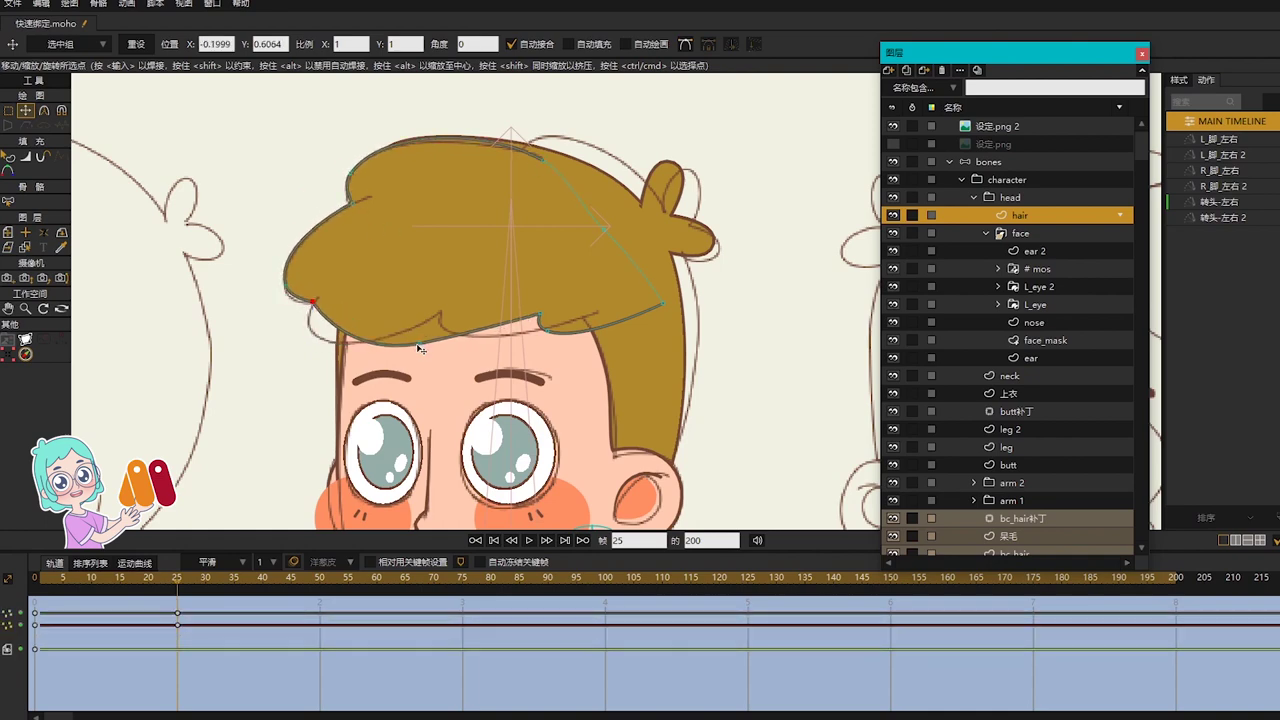
Step: Move the fringe's lower points and its end tip onto the sketched hairline, with the tip at X about 0.088
{"action": "left_click_drag", "start_coordinate": [420, 348], "coordinate": [443, 317]}
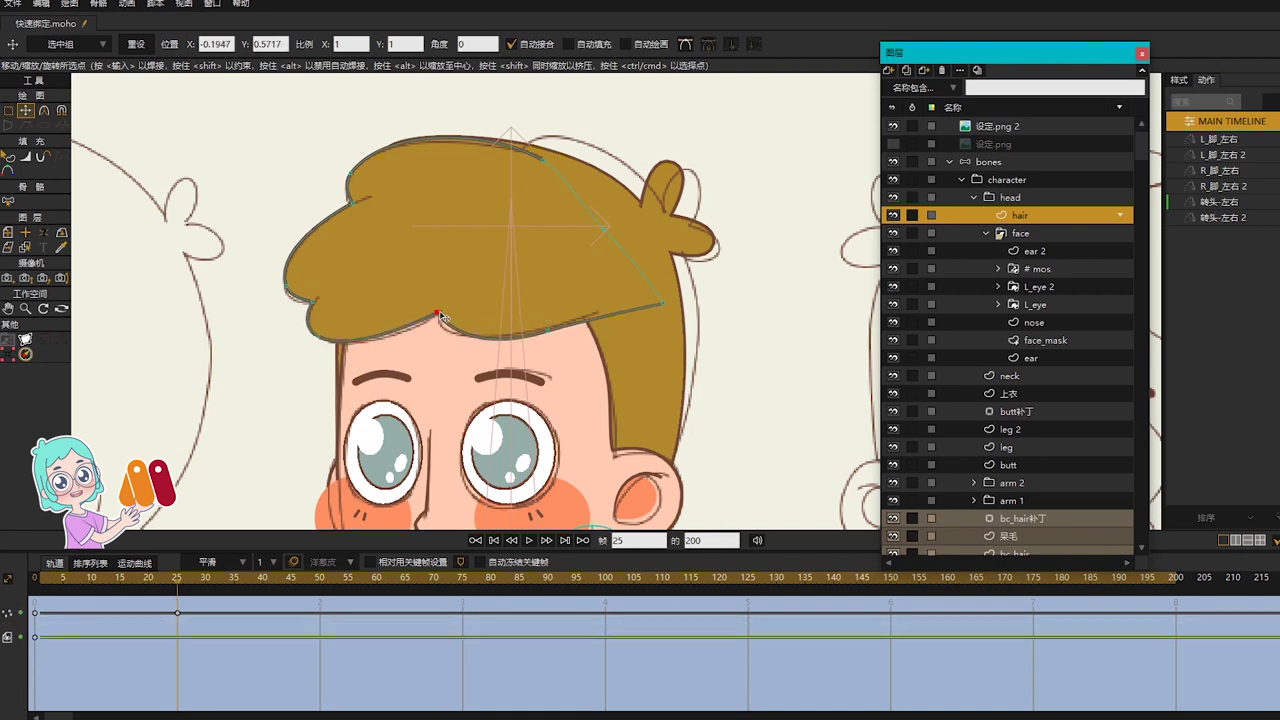
{"action": "left_click_drag", "start_coordinate": [547, 332], "coordinate": [455, 336]}
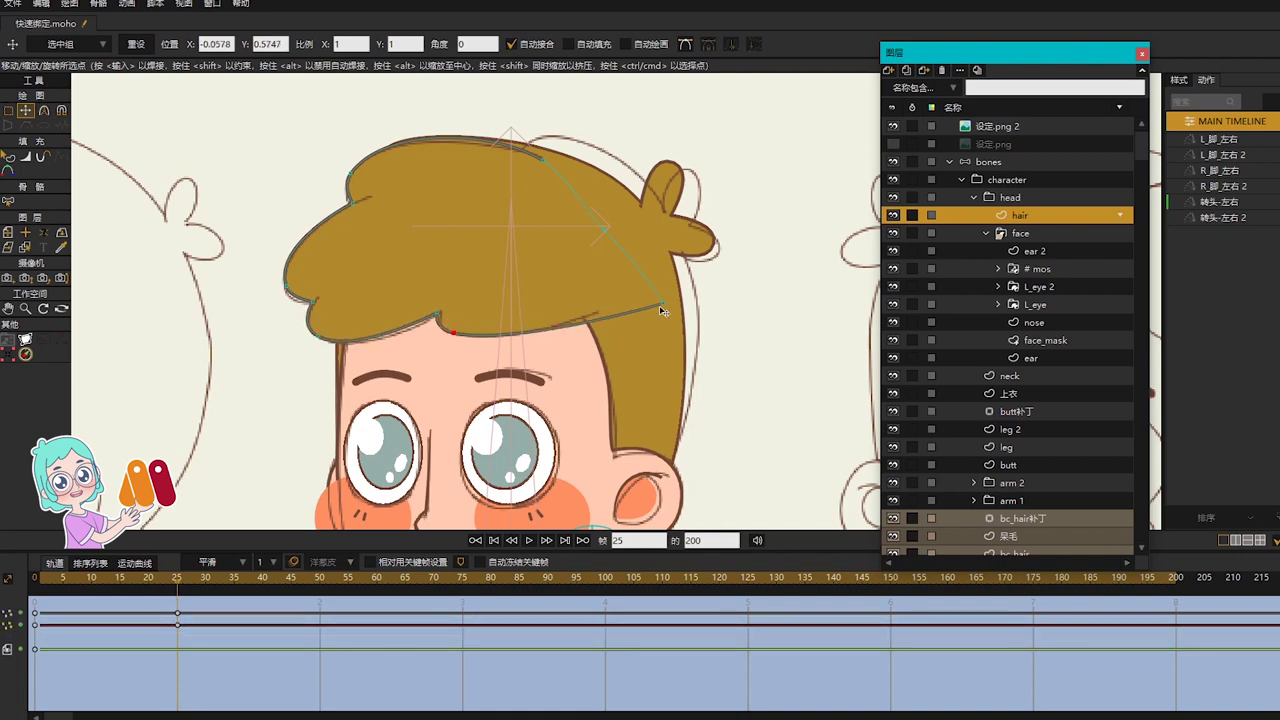
{"action": "left_click_drag", "start_coordinate": [661, 308], "coordinate": [597, 314]}
Step: Adjust the curve handles along the fringe's lower edge to follow the sketched hairline
{"action": "scroll", "coordinate": [440, 315], "scroll_direction": "up", "scroll_amount": 3}
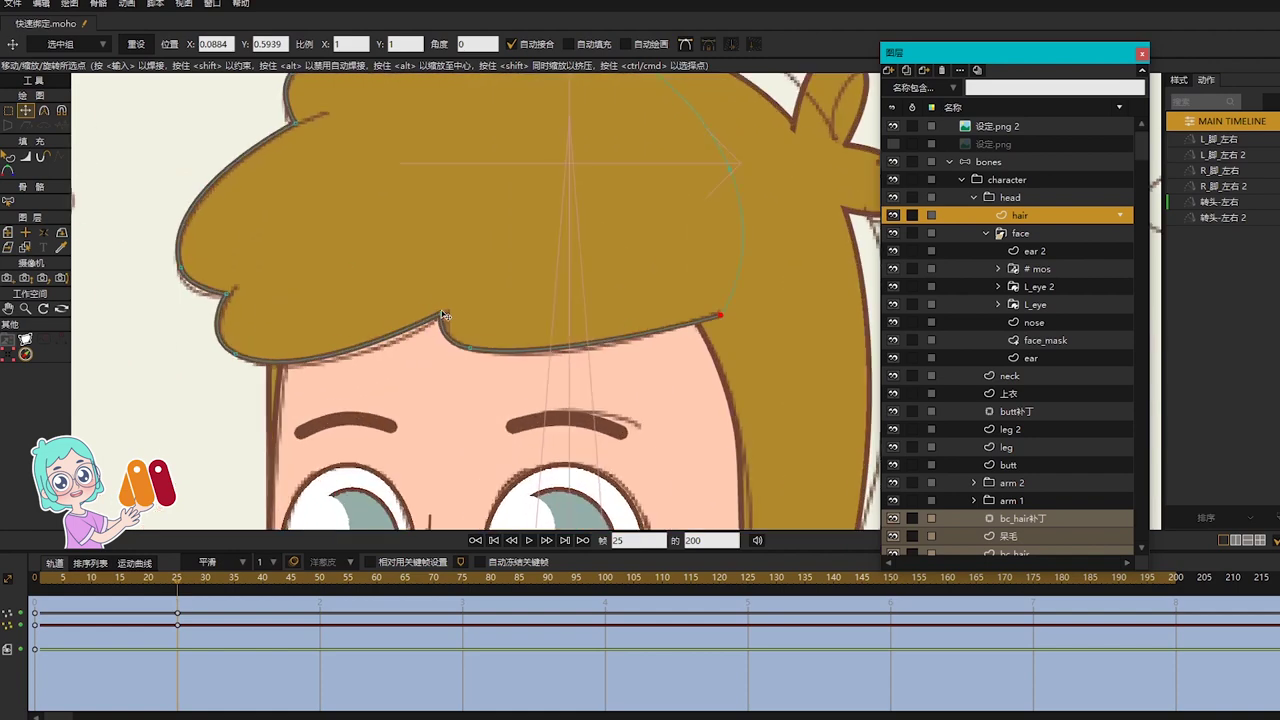
{"action": "key", "text": "c"}
{"action": "left_click_drag", "start_coordinate": [300, 389], "coordinate": [297, 401]}
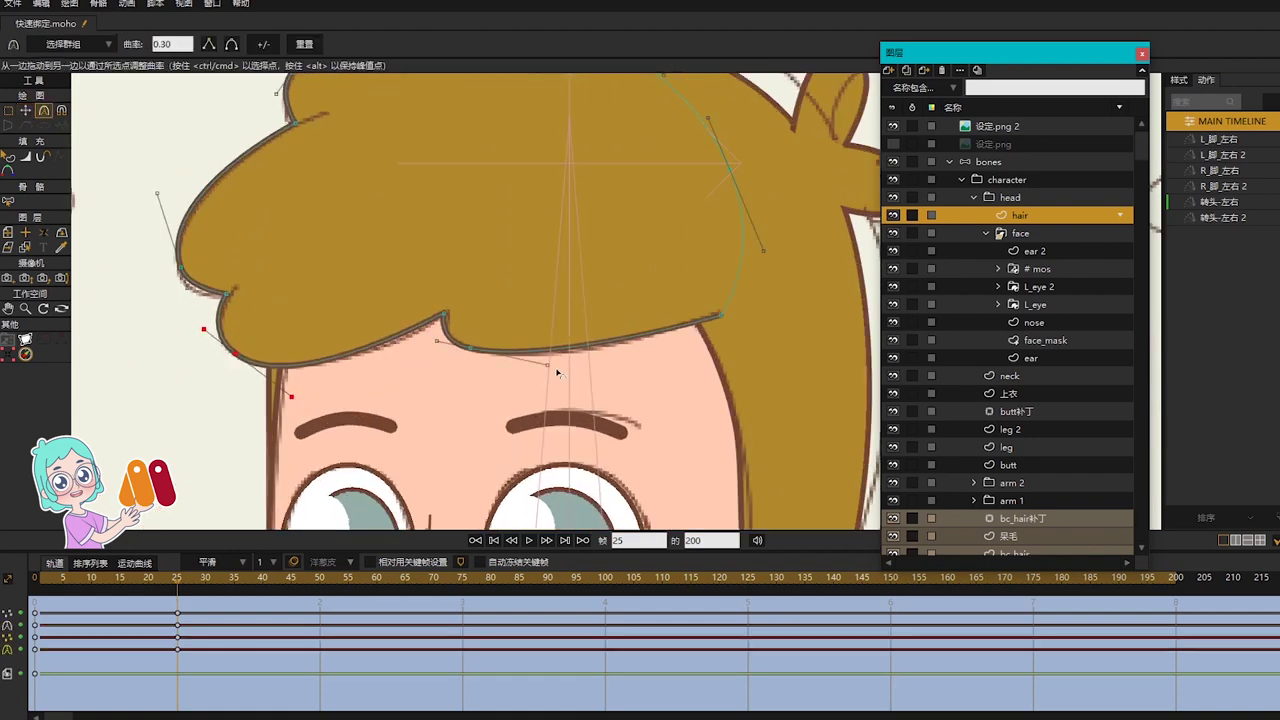
{"action": "left_click_drag", "start_coordinate": [548, 367], "coordinate": [544, 371]}
{"action": "left_click_drag", "start_coordinate": [294, 396], "coordinate": [295, 400]}
Step: Refine the curve handles of the hair's upper lock to match the sketch, and preview the head turn up to frame 25
{"action": "scroll", "coordinate": [231, 293], "scroll_direction": "down", "scroll_amount": 2}
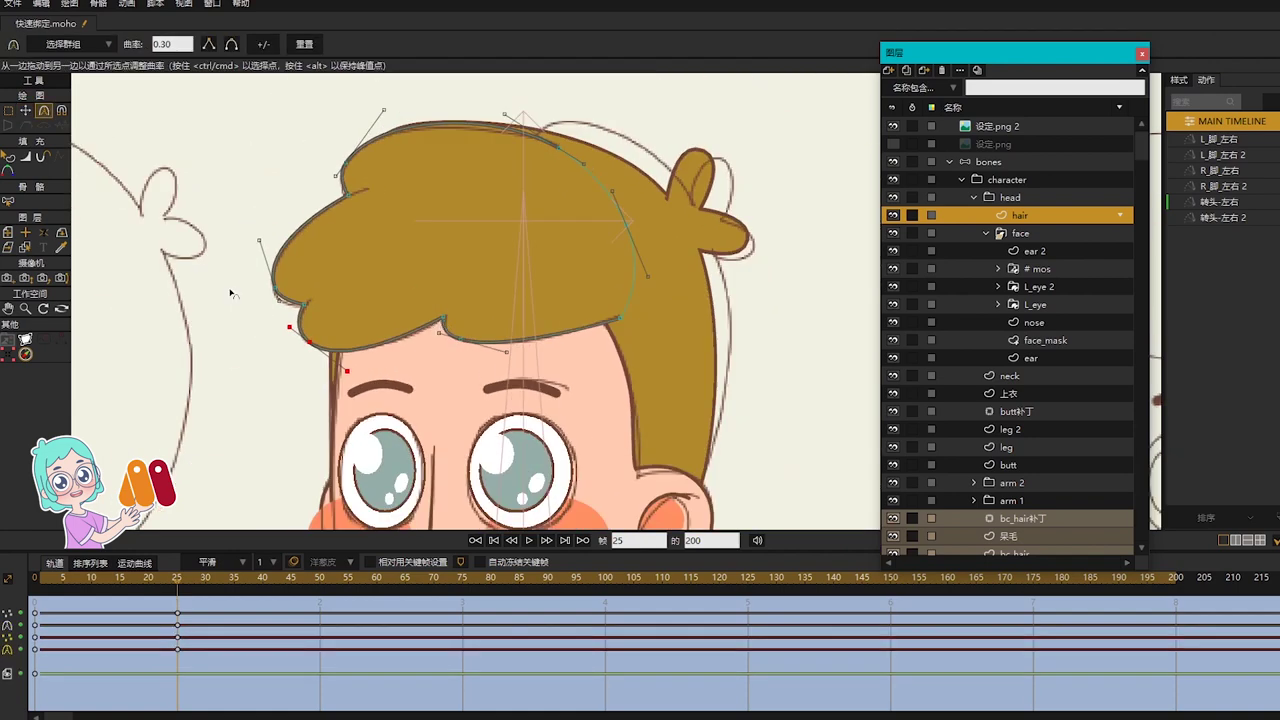
{"action": "left_click", "coordinate": [336, 179]}
{"action": "left_click_drag", "start_coordinate": [335, 180], "coordinate": [334, 183]}
{"action": "scroll", "coordinate": [393, 115], "scroll_direction": "up", "scroll_amount": 2}
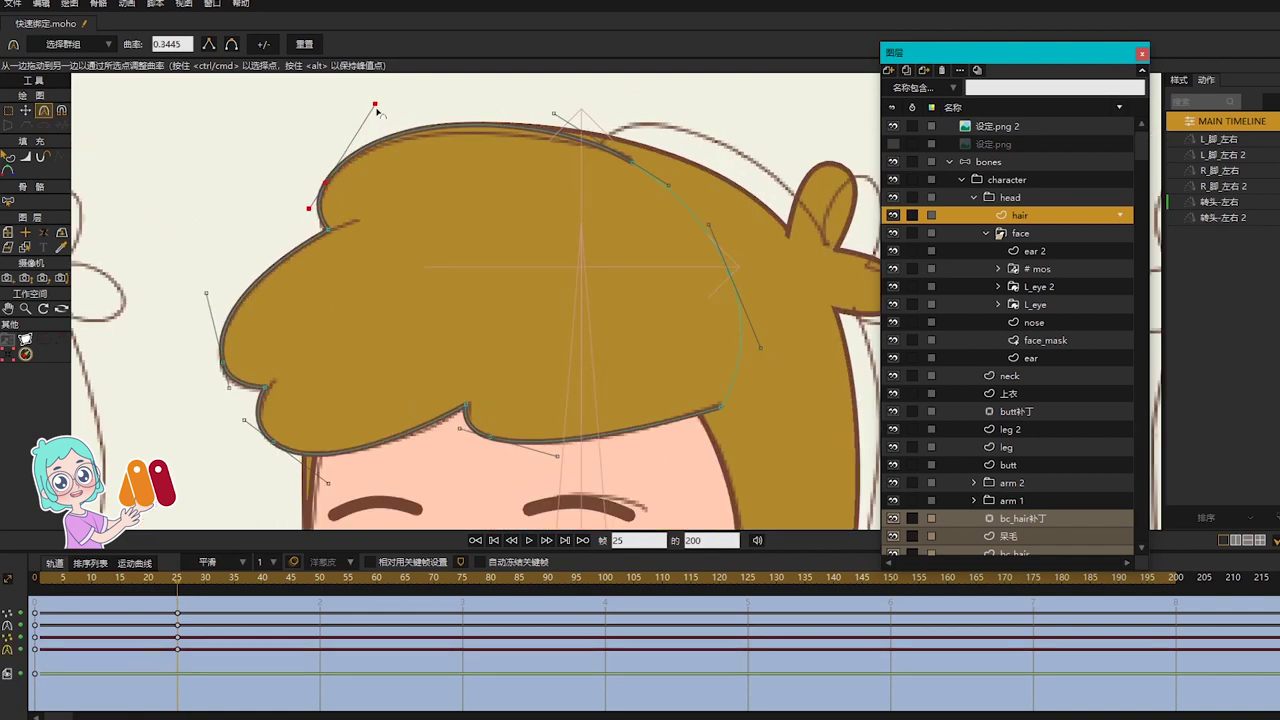
{"action": "left_click_drag", "start_coordinate": [377, 110], "coordinate": [371, 118]}
{"action": "scroll", "coordinate": [532, 246], "scroll_direction": "down", "scroll_amount": 4}
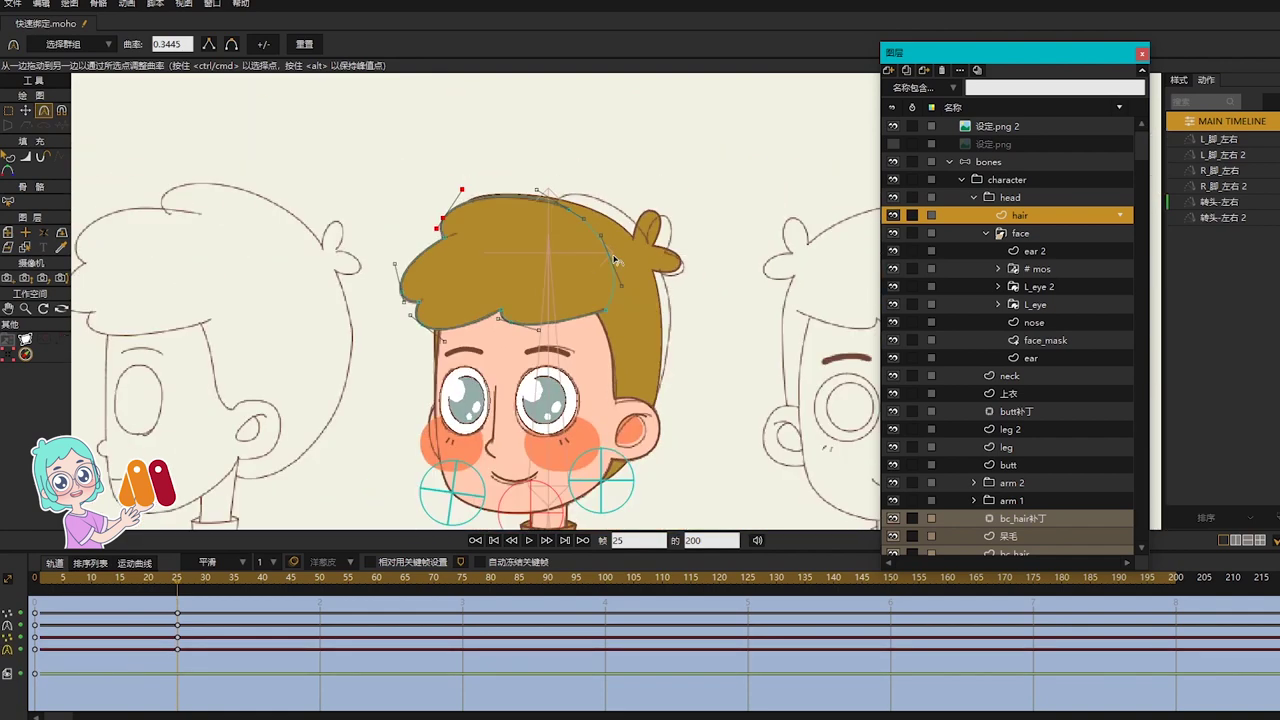
{"action": "scroll", "coordinate": [671, 299], "scroll_direction": "down", "scroll_amount": 1}
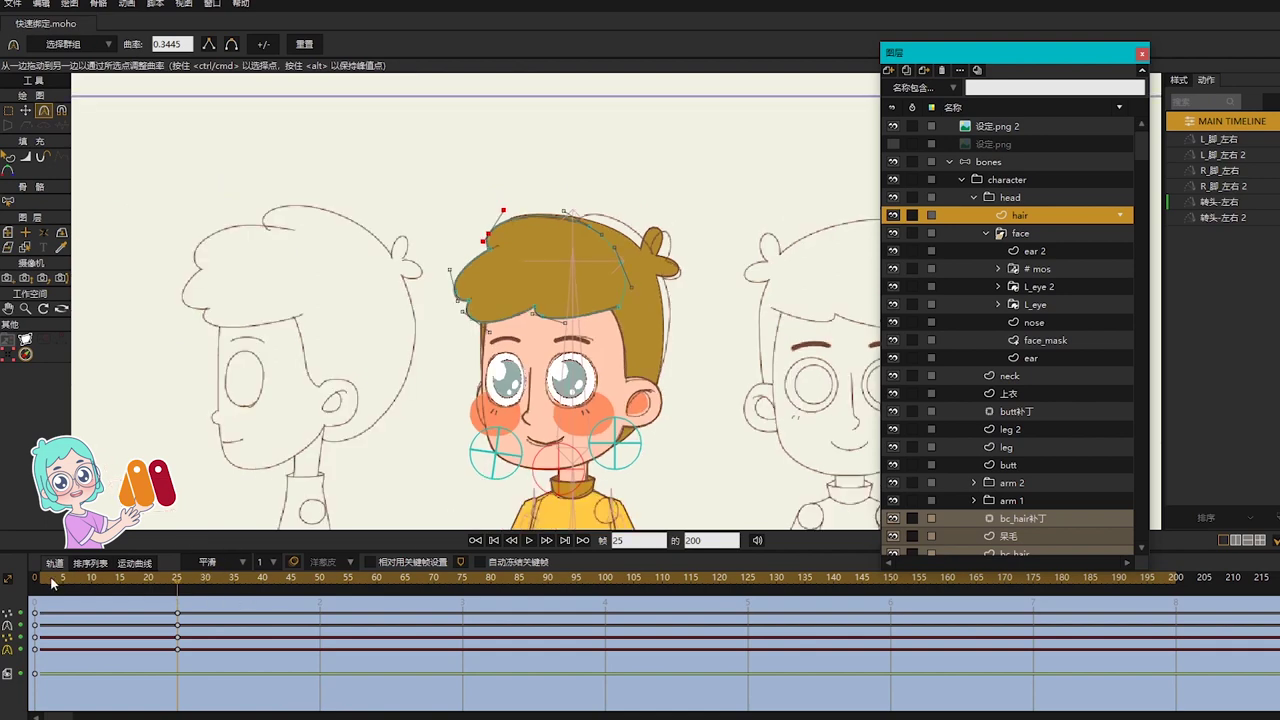
{"action": "left_click_drag", "start_coordinate": [50, 579], "coordinate": [179, 634]}
Step: Move the bc_hair layer's side points onto the sketched back-of-head outline, placing the near-side point at X about 0.166
{"action": "scroll", "coordinate": [1022, 343], "scroll_direction": "down", "scroll_amount": 3}
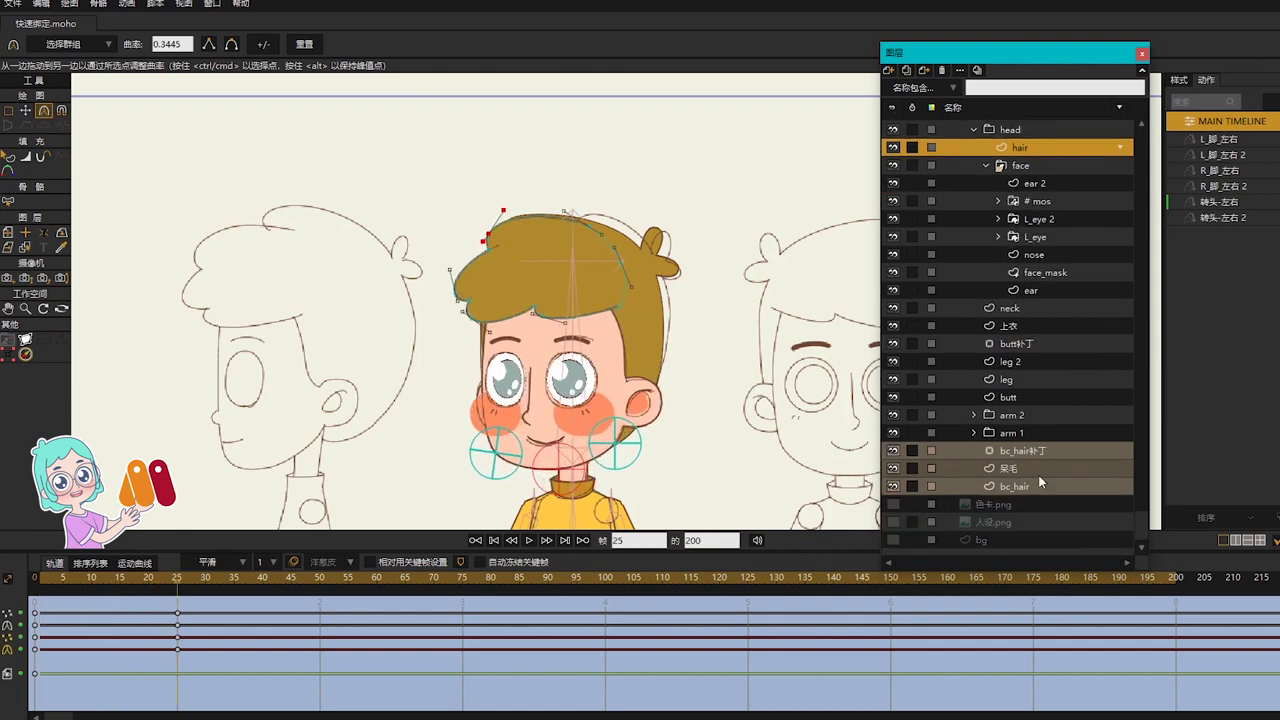
{"action": "left_click", "coordinate": [1014, 486]}
{"action": "scroll", "coordinate": [700, 285], "scroll_direction": "up", "scroll_amount": 2}
{"action": "key", "text": "g"}
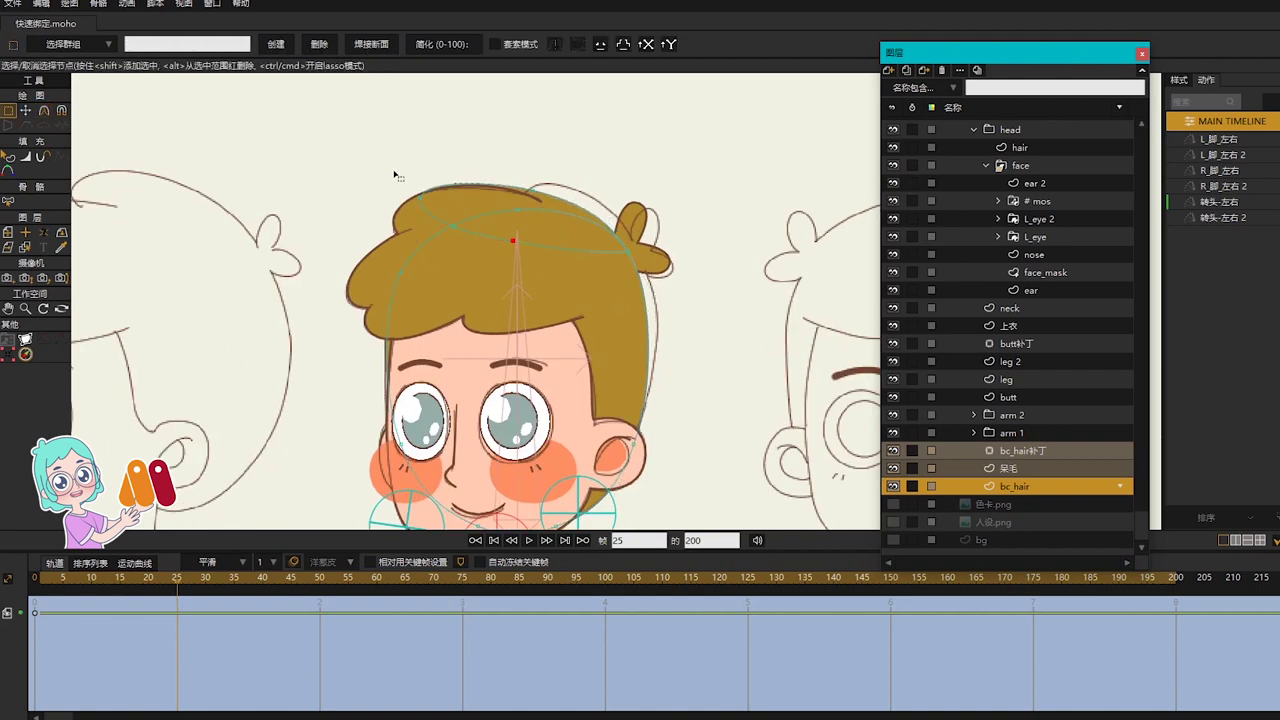
{"action": "left_click", "coordinate": [627, 251]}
{"action": "left_click_drag", "start_coordinate": [631, 259], "coordinate": [643, 260]}
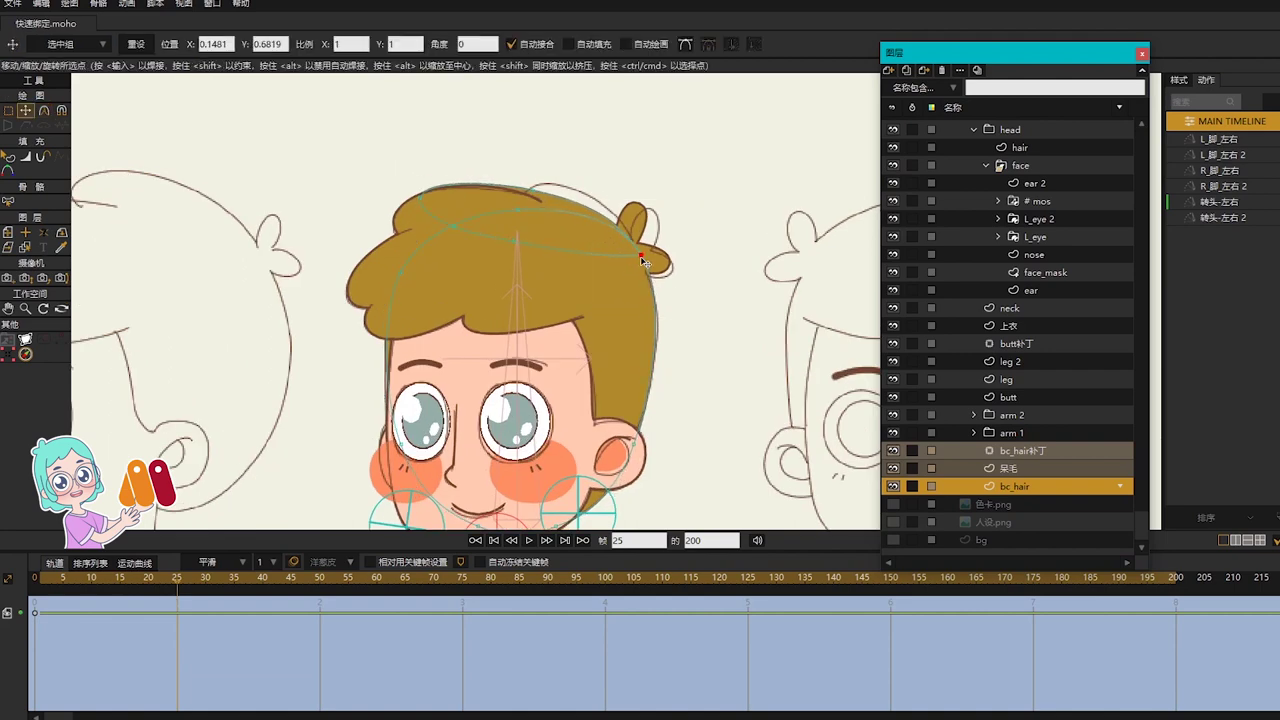
{"action": "left_click_drag", "start_coordinate": [685, 455], "coordinate": [673, 407]}
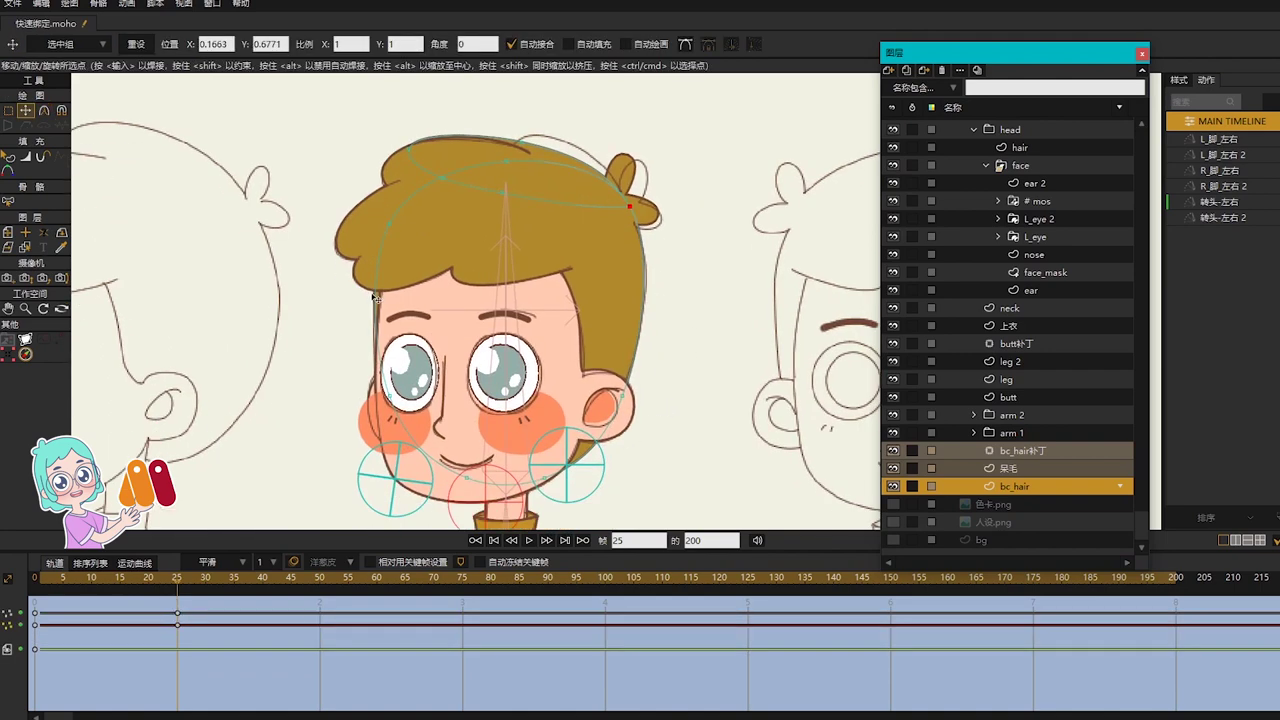
{"action": "scroll", "coordinate": [477, 213], "scroll_direction": "up", "scroll_amount": 3}
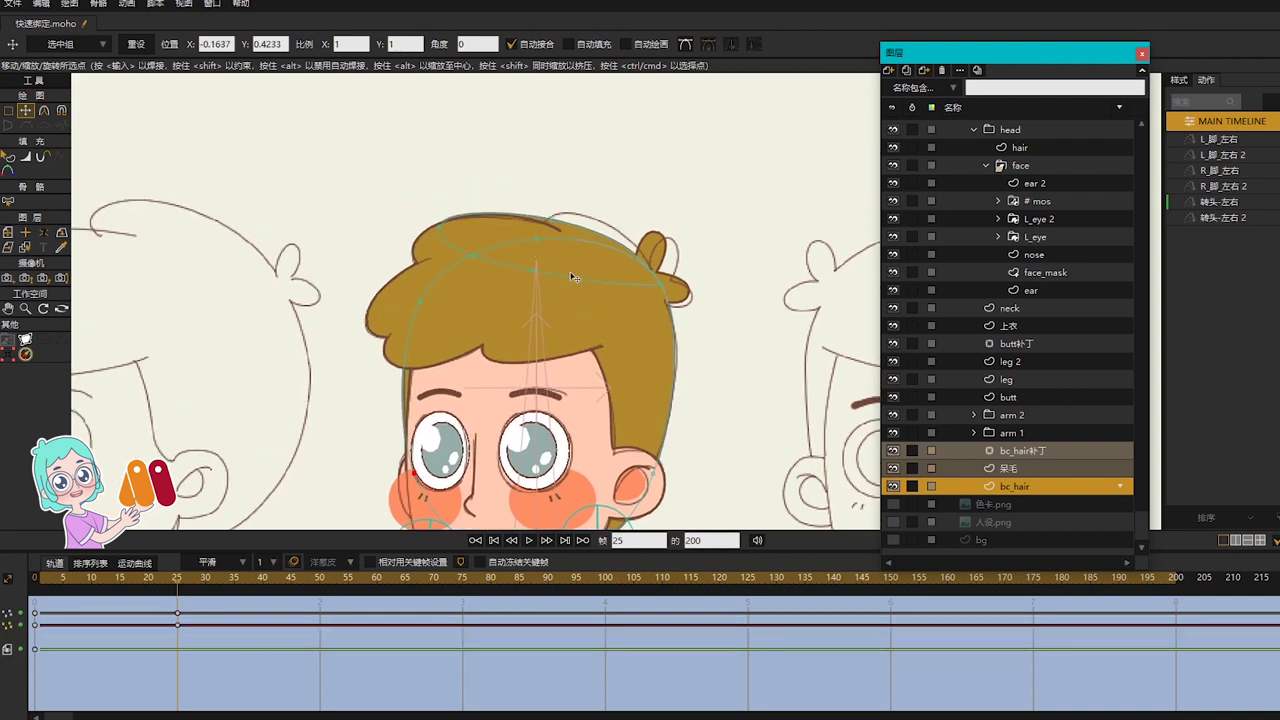
Step: Move the bc_hair layer's crown points toward the back of the head to form the sketched rear hair bulge
{"action": "key", "text": "g"}
{"action": "scroll", "coordinate": [540, 190], "scroll_direction": "up", "scroll_amount": 2}
{"action": "key", "text": "t"}
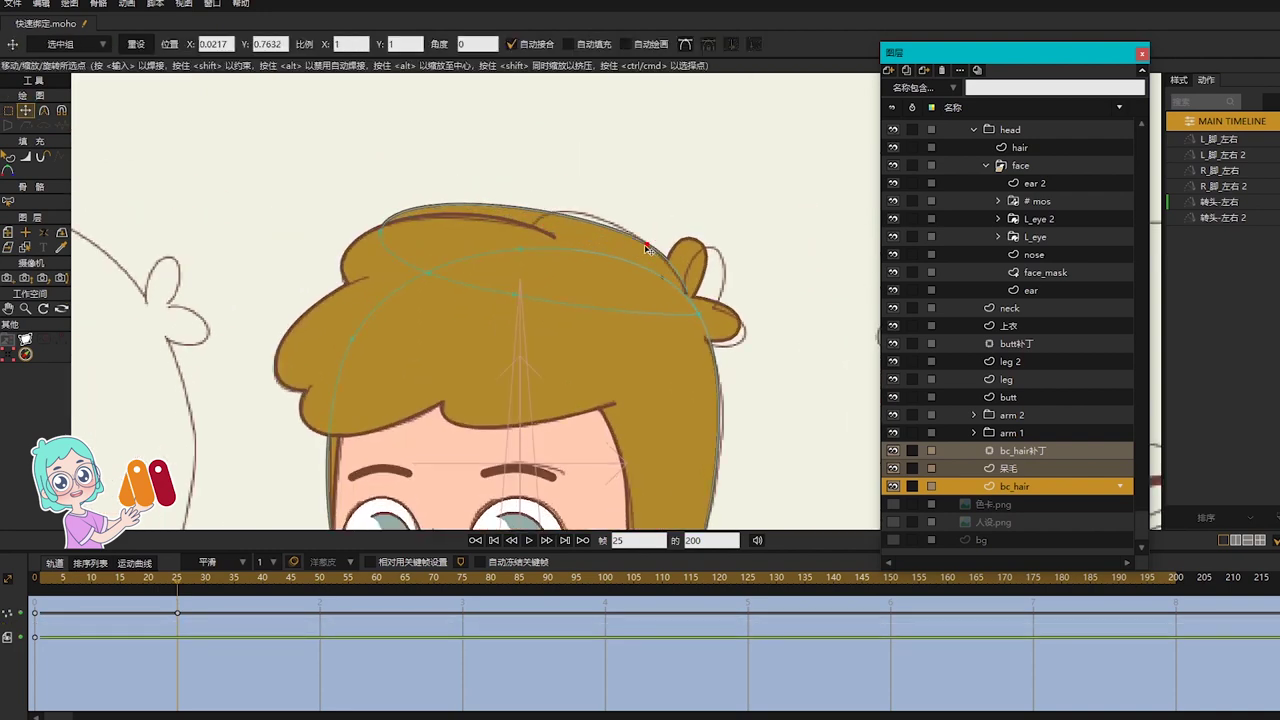
{"action": "left_click_drag", "start_coordinate": [384, 231], "coordinate": [541, 218]}
{"action": "left_click_drag", "start_coordinate": [428, 273], "coordinate": [591, 286]}
{"action": "scroll", "coordinate": [648, 226], "scroll_direction": "up", "scroll_amount": 3}
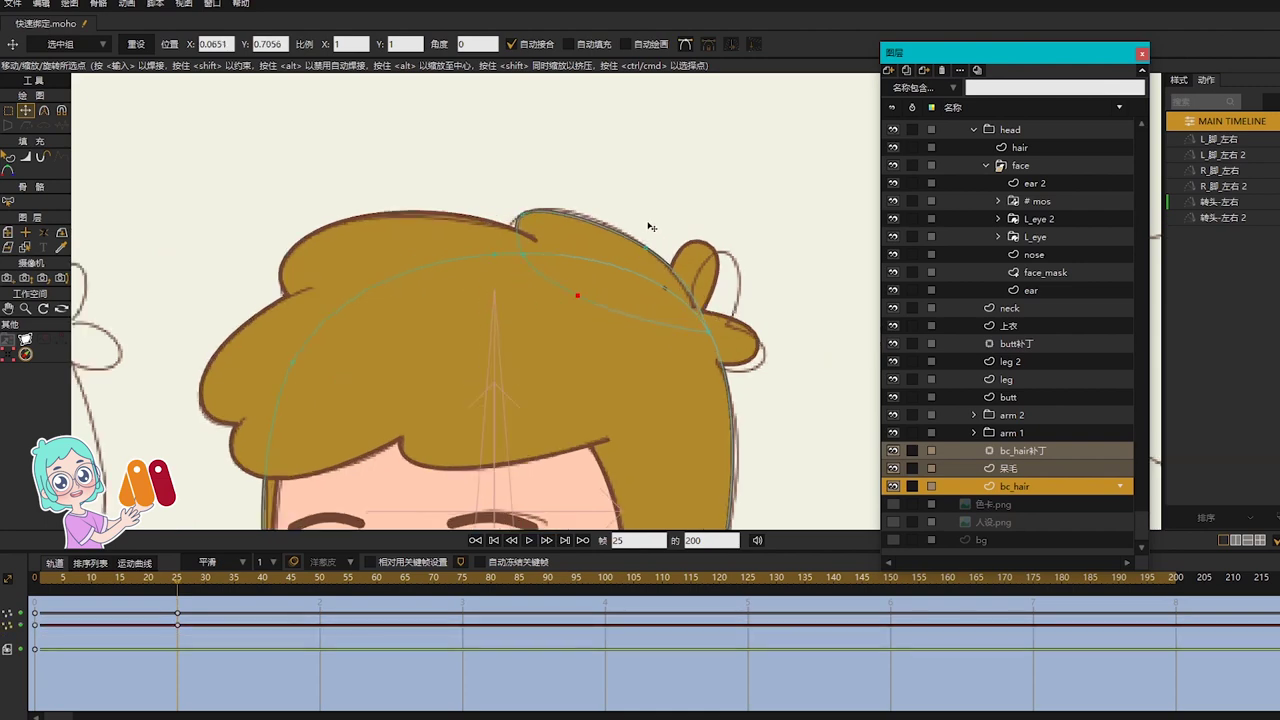
Step: Fine-tune the curve handles and point positions of the bc_hair crown to fit the sketch, and preview the turn
{"action": "key", "text": "c"}
{"action": "left_click_drag", "start_coordinate": [602, 230], "coordinate": [584, 219]}
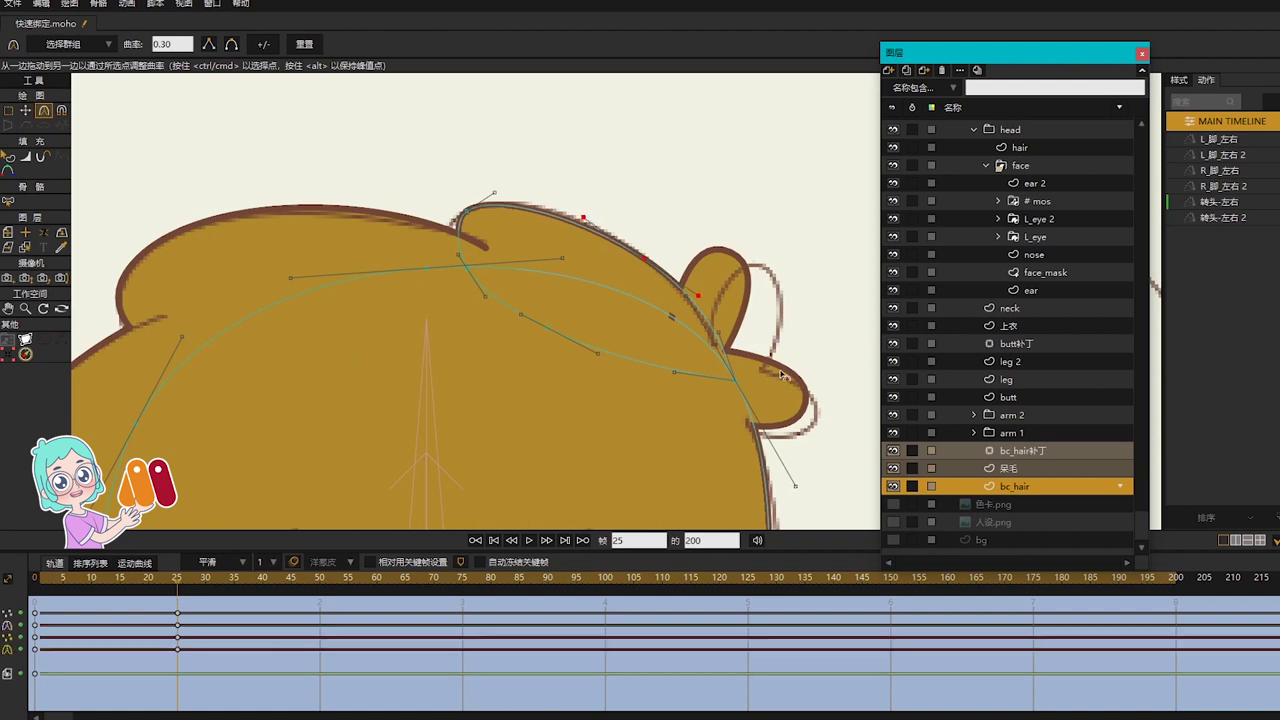
{"action": "left_click", "coordinate": [716, 334]}
{"action": "key", "text": "t"}
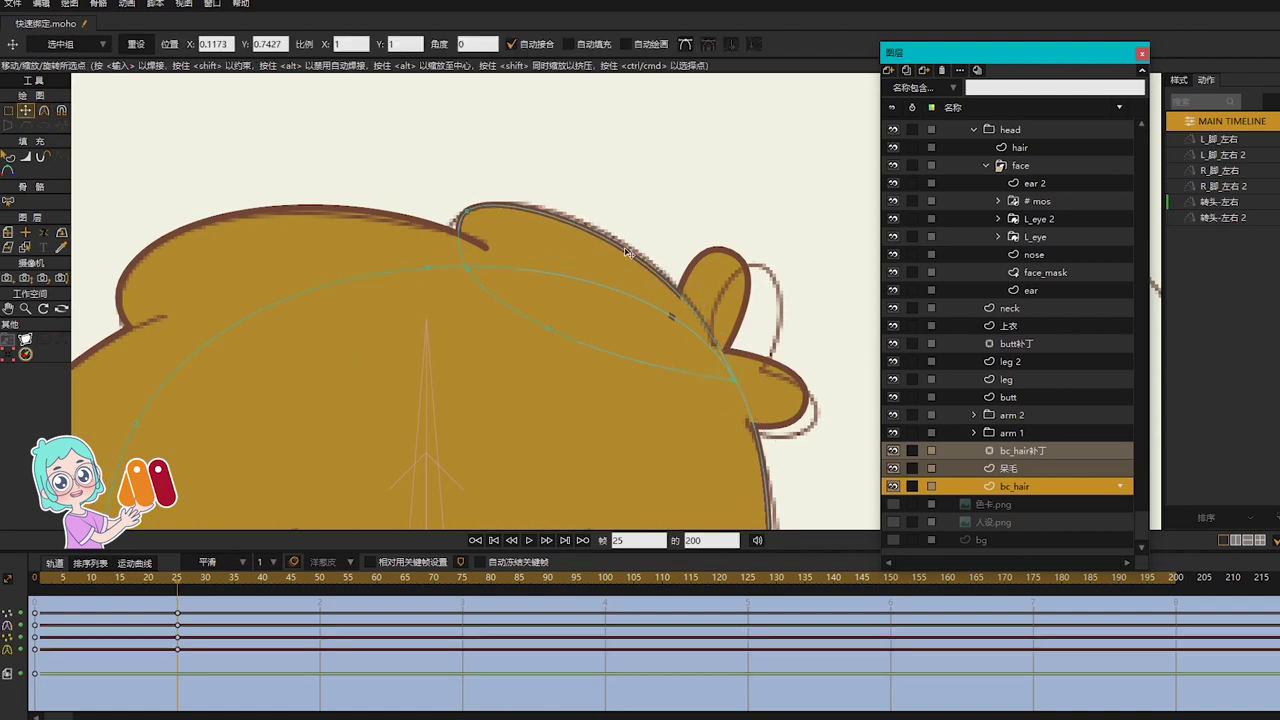
{"action": "left_click_drag", "start_coordinate": [619, 243], "coordinate": [618, 242]}
{"action": "key", "text": "c"}
{"action": "left_click_drag", "start_coordinate": [459, 254], "coordinate": [453, 247]}
{"action": "scroll", "coordinate": [645, 270], "scroll_direction": "down", "scroll_amount": 4}
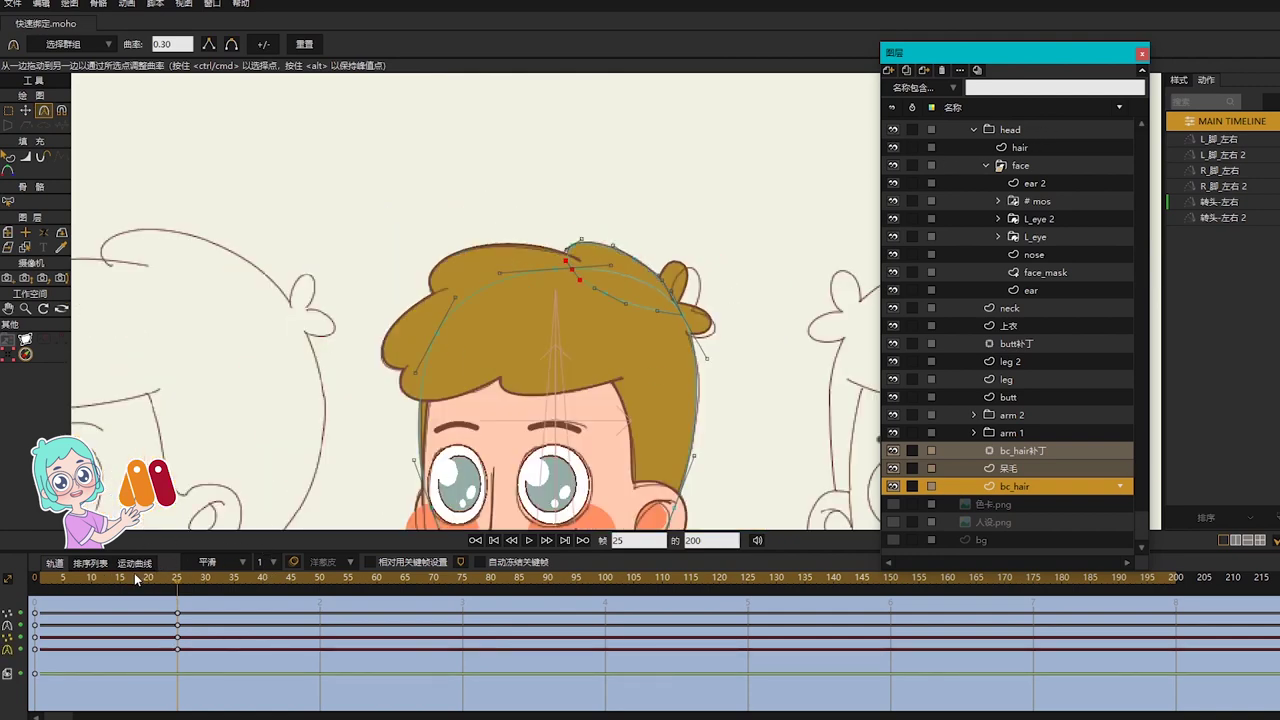
{"action": "left_click_drag", "start_coordinate": [43, 585], "coordinate": [179, 607]}
Step: Move the 呆毛 layer to X about 0.018, Y about 0.005 and rotate it about -4.44° onto the sketched hair tuft
{"action": "left_click", "coordinate": [1014, 466]}
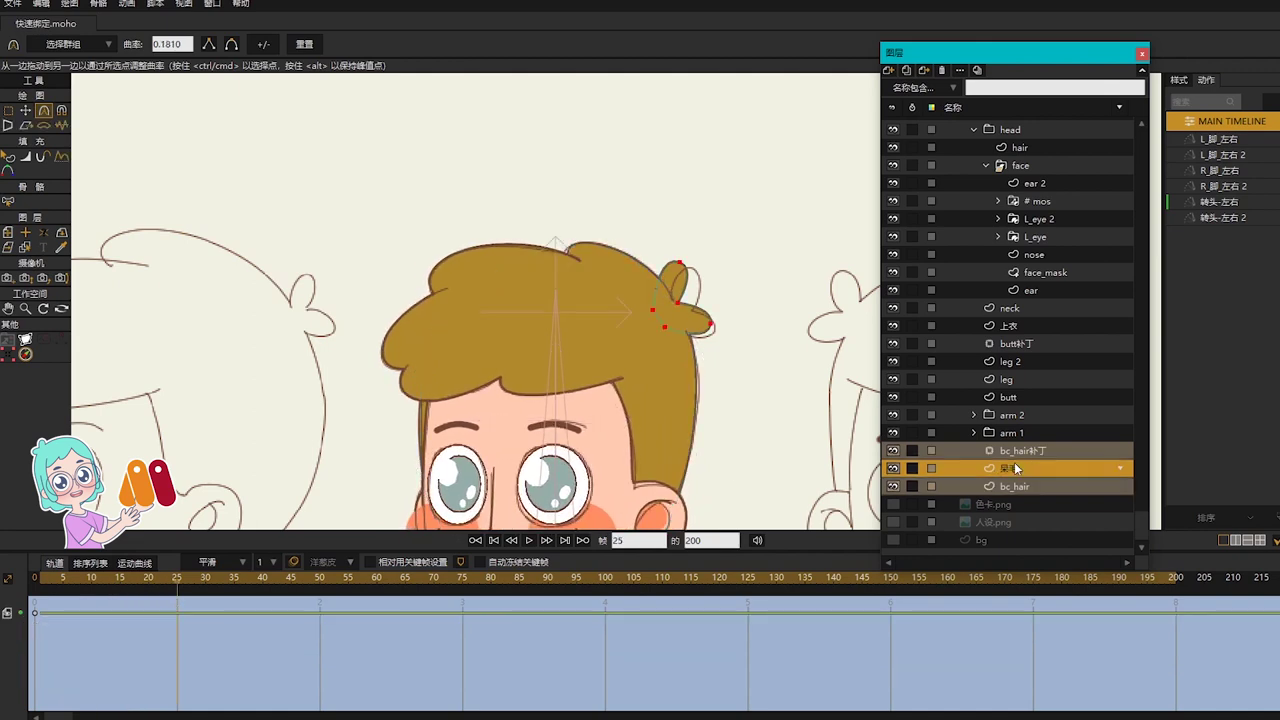
{"action": "scroll", "coordinate": [660, 274], "scroll_direction": "up", "scroll_amount": 5}
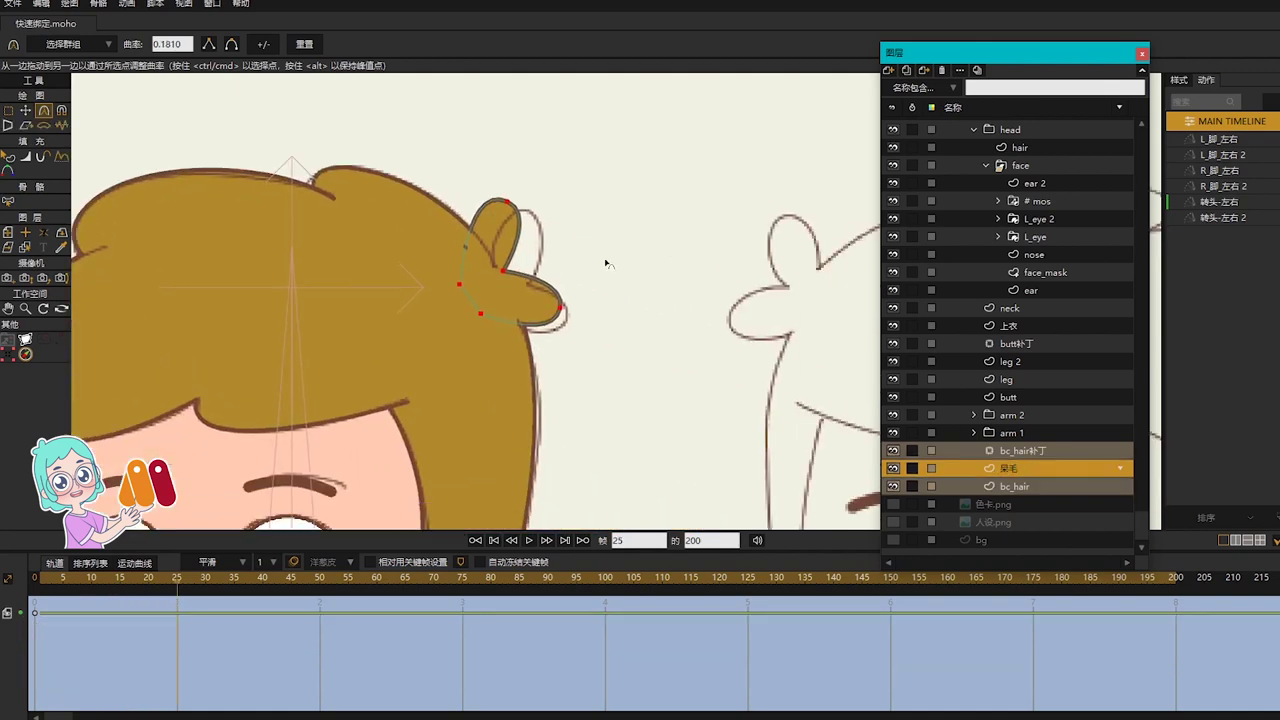
{"action": "key", "text": "m"}
{"action": "left_click_drag", "start_coordinate": [589, 274], "coordinate": [589, 287]}
{"action": "left_click_drag", "start_coordinate": [491, 291], "coordinate": [507, 292]}
{"action": "left_click_drag", "start_coordinate": [586, 294], "coordinate": [537, 311]}
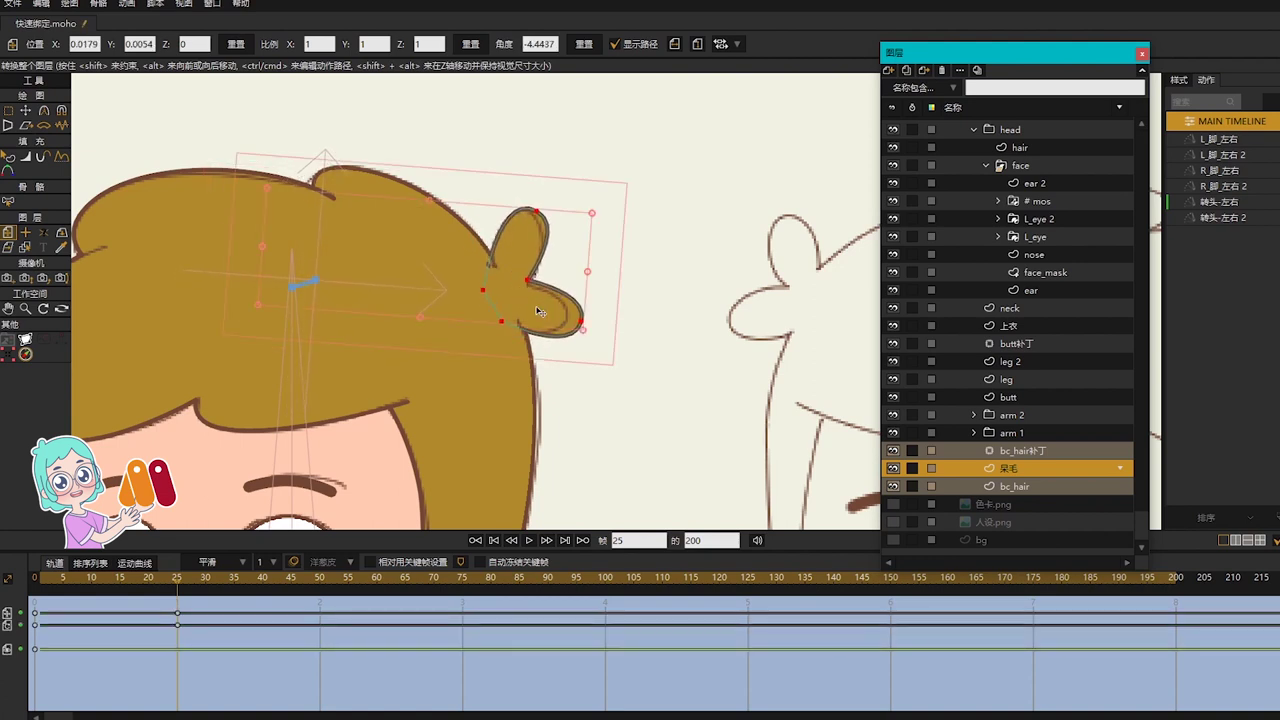
Step: Hide the 设定.png 2 reference sketch and preview the head turn around frame 25 on the full figure
{"action": "scroll", "coordinate": [537, 311], "scroll_direction": "down", "scroll_amount": 5}
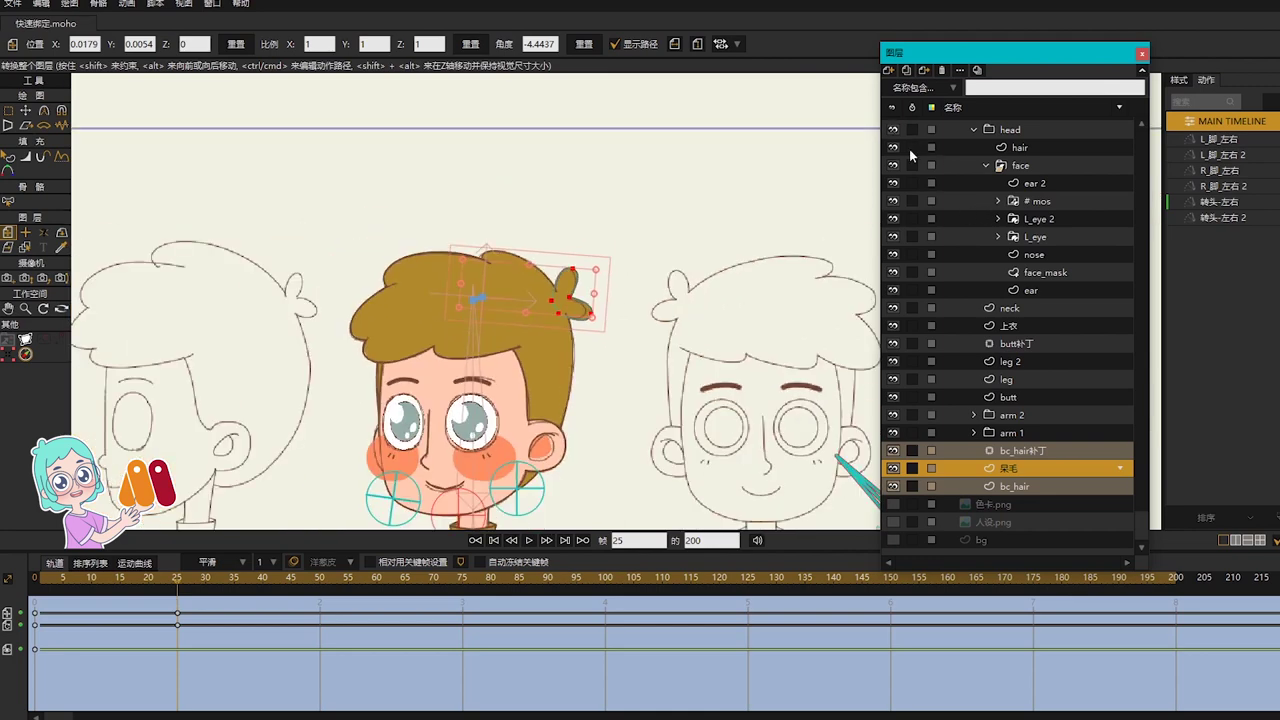
{"action": "scroll", "coordinate": [910, 154], "scroll_direction": "up", "scroll_amount": 3}
{"action": "left_click", "coordinate": [893, 127]}
{"action": "scroll", "coordinate": [600, 308], "scroll_direction": "down", "scroll_amount": 4}
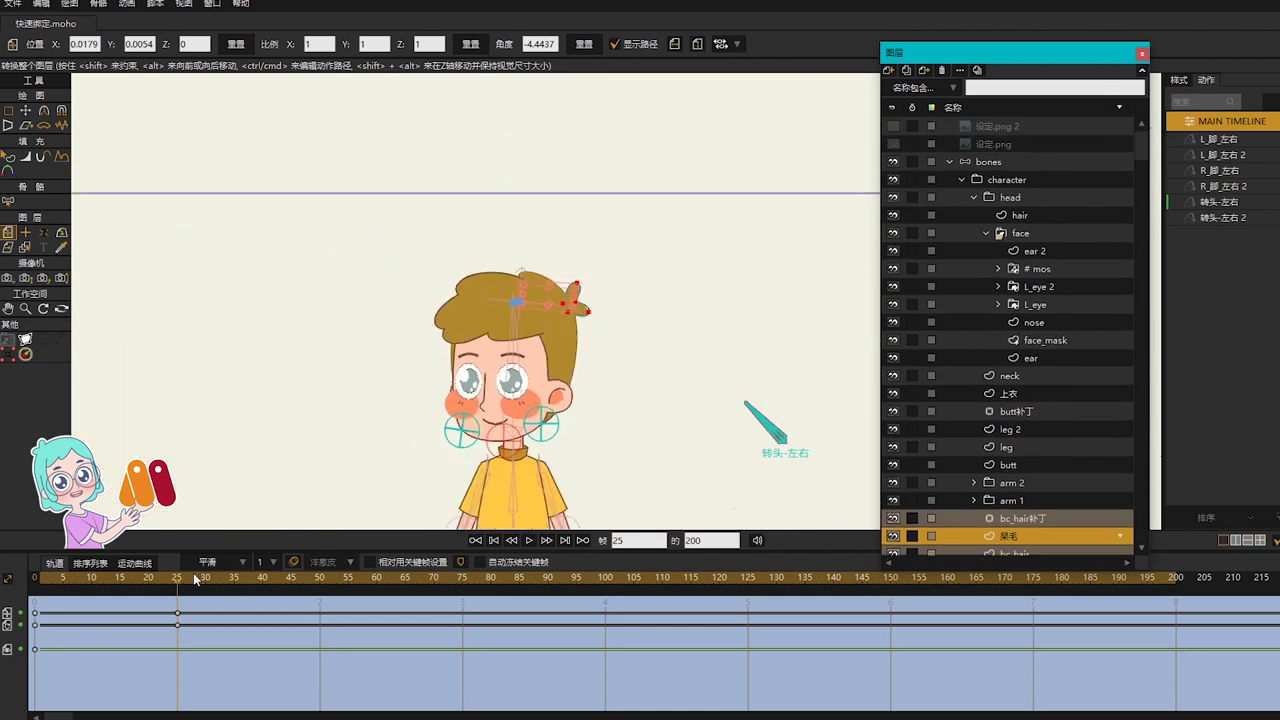
{"action": "left_click_drag", "start_coordinate": [42, 580], "coordinate": [190, 600]}
{"action": "scroll", "coordinate": [552, 312], "scroll_direction": "up", "scroll_amount": 4}
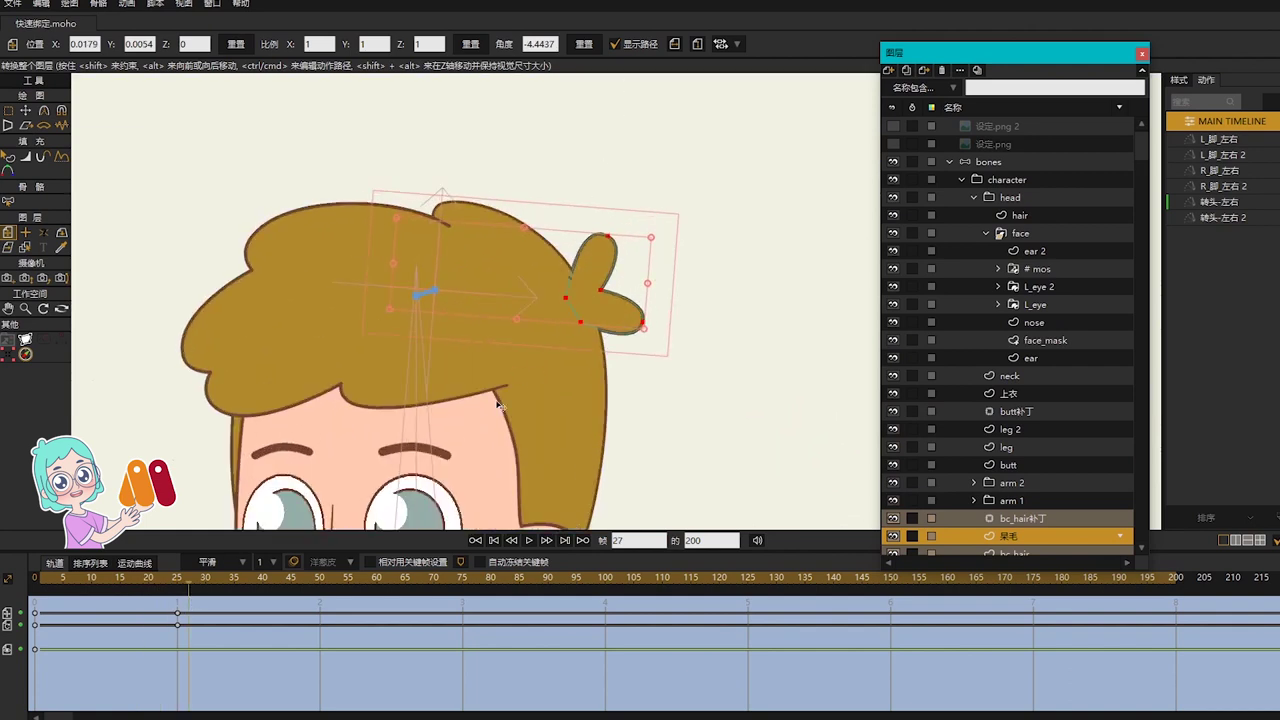
Step: Check the fill and outline style of the bc_hair layer's crown shape at frame 0, and preview the turn to frame 30
{"action": "left_click", "coordinate": [33, 585]}
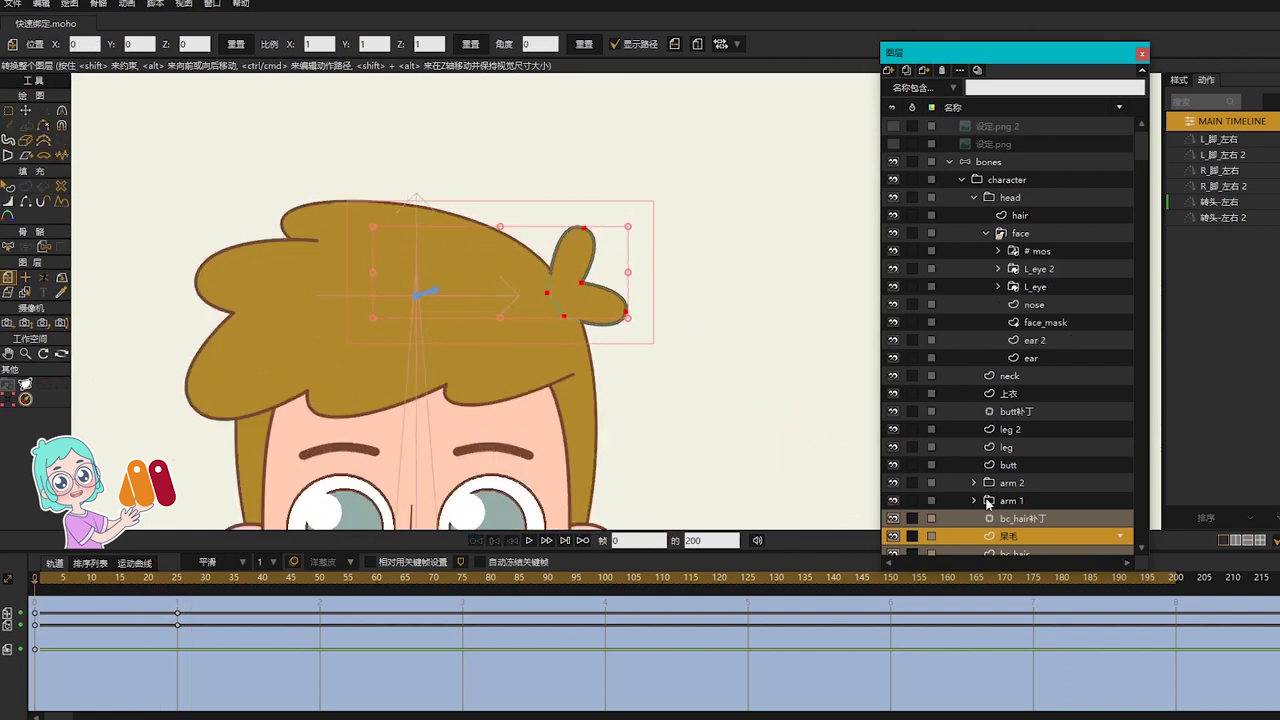
{"action": "scroll", "coordinate": [1000, 510], "scroll_direction": "down", "scroll_amount": 1}
{"action": "left_click", "coordinate": [1025, 518]}
{"action": "key", "text": "q"}
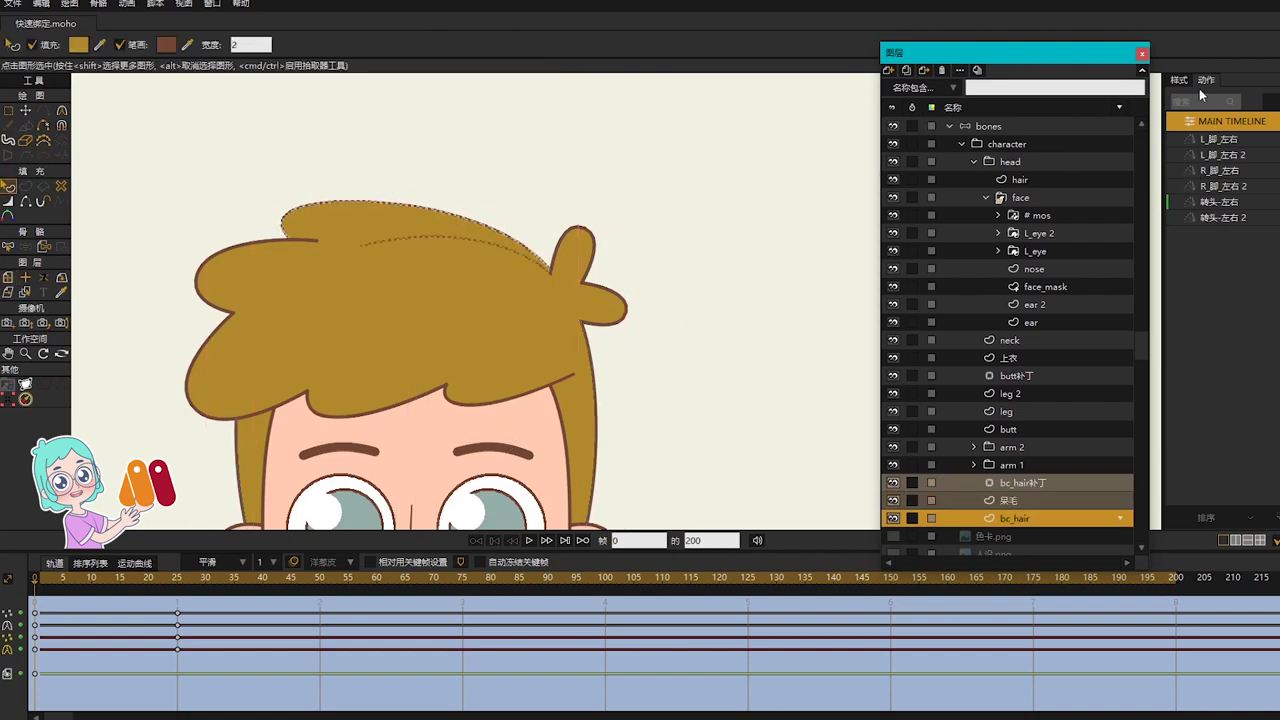
{"action": "left_click", "coordinate": [1180, 80]}
{"action": "left_click", "coordinate": [676, 356]}
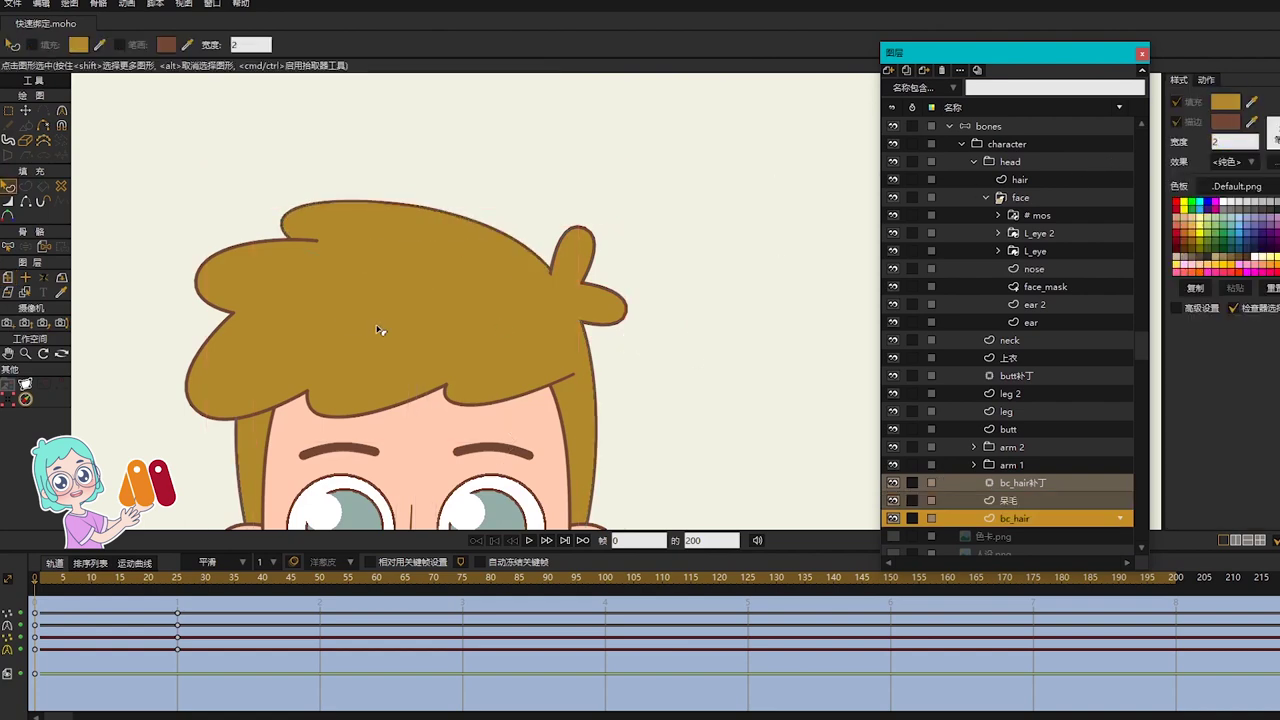
{"action": "left_click_drag", "start_coordinate": [80, 584], "coordinate": [207, 597]}
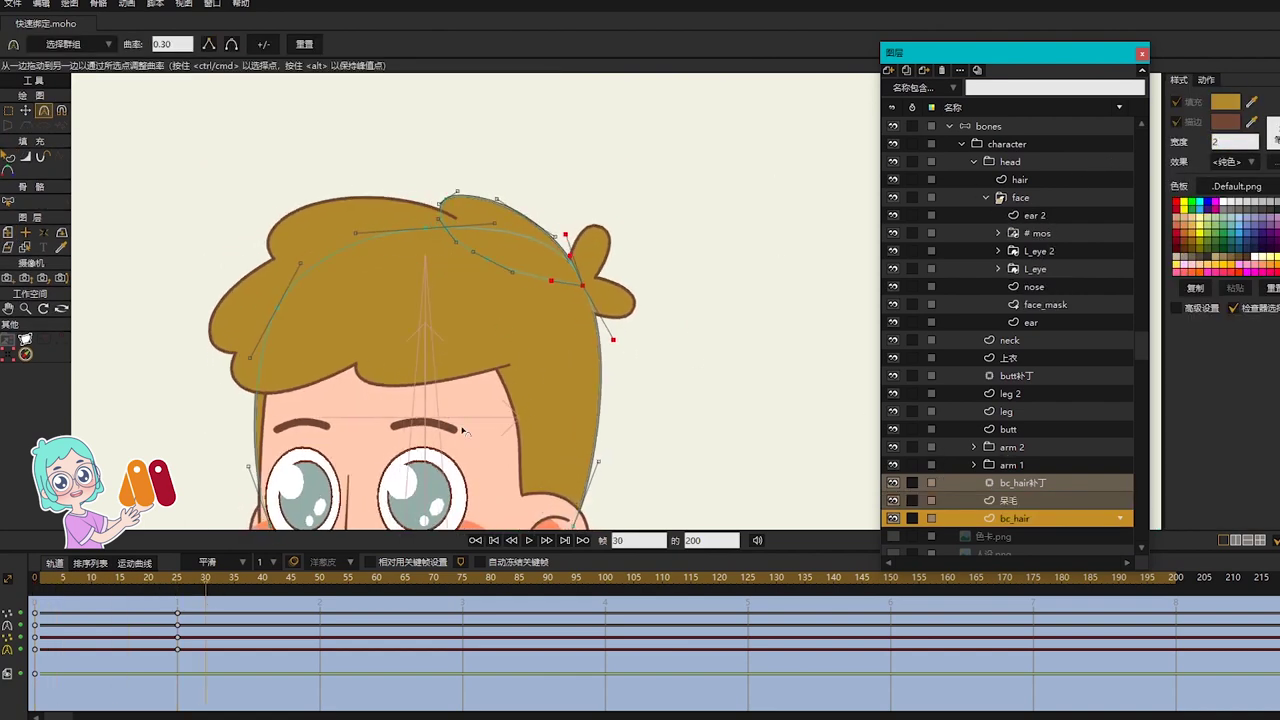
Step: Preview the turn up to frame 25 from the bones layer, and show the 设定.png 2 reference sketch again
{"action": "left_click", "coordinate": [1005, 128]}
{"action": "left_click_drag", "start_coordinate": [52, 585], "coordinate": [178, 608]}
{"action": "scroll", "coordinate": [548, 305], "scroll_direction": "down", "scroll_amount": 5}
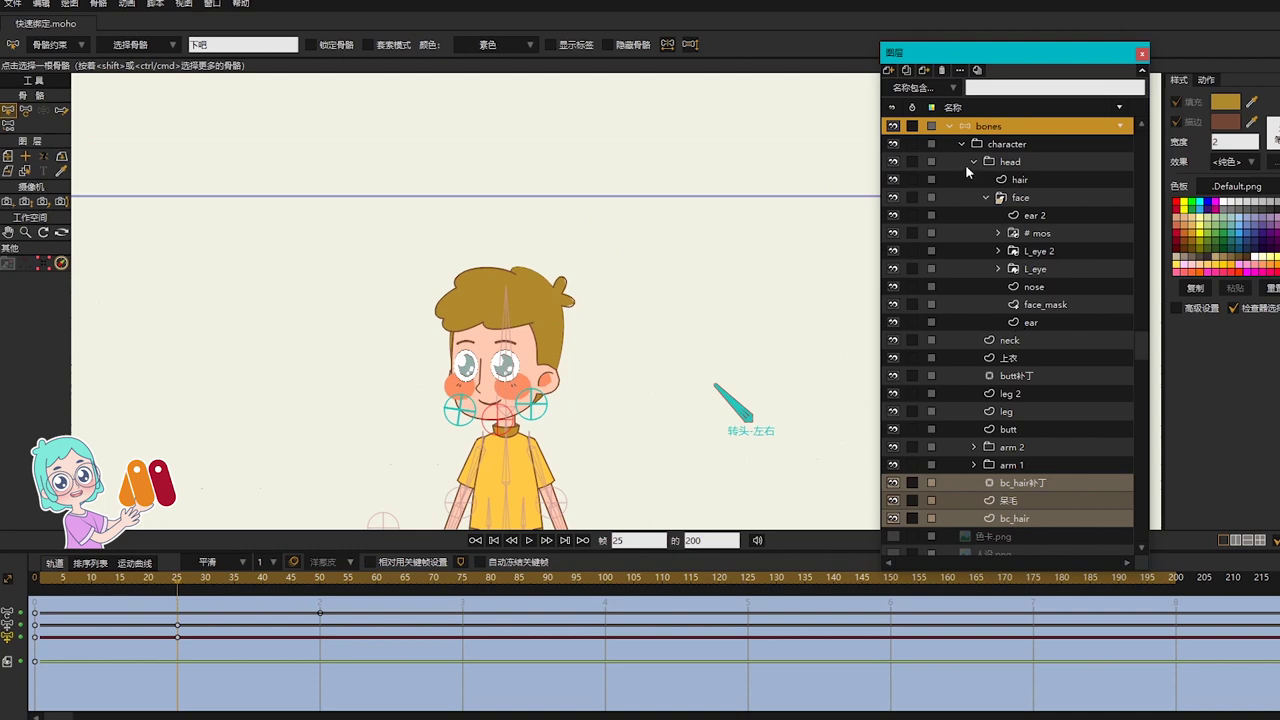
{"action": "scroll", "coordinate": [967, 168], "scroll_direction": "up", "scroll_amount": 1}
{"action": "left_click", "coordinate": [893, 125]}
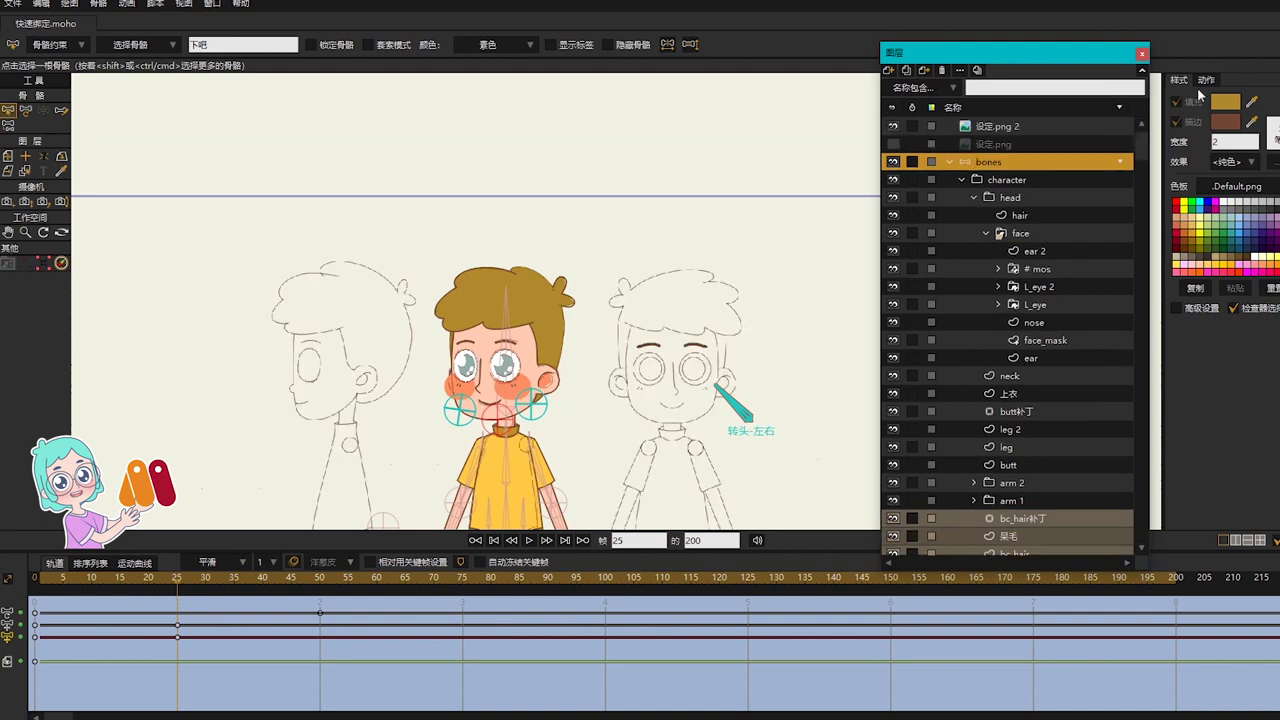
Step: Move the 设定.png 2 layer at frame 0 so the profile sketch overlays the character's head, at X about -0.014, Y about -0.011
{"action": "left_click", "coordinate": [34, 580]}
{"action": "left_click", "coordinate": [1020, 127]}
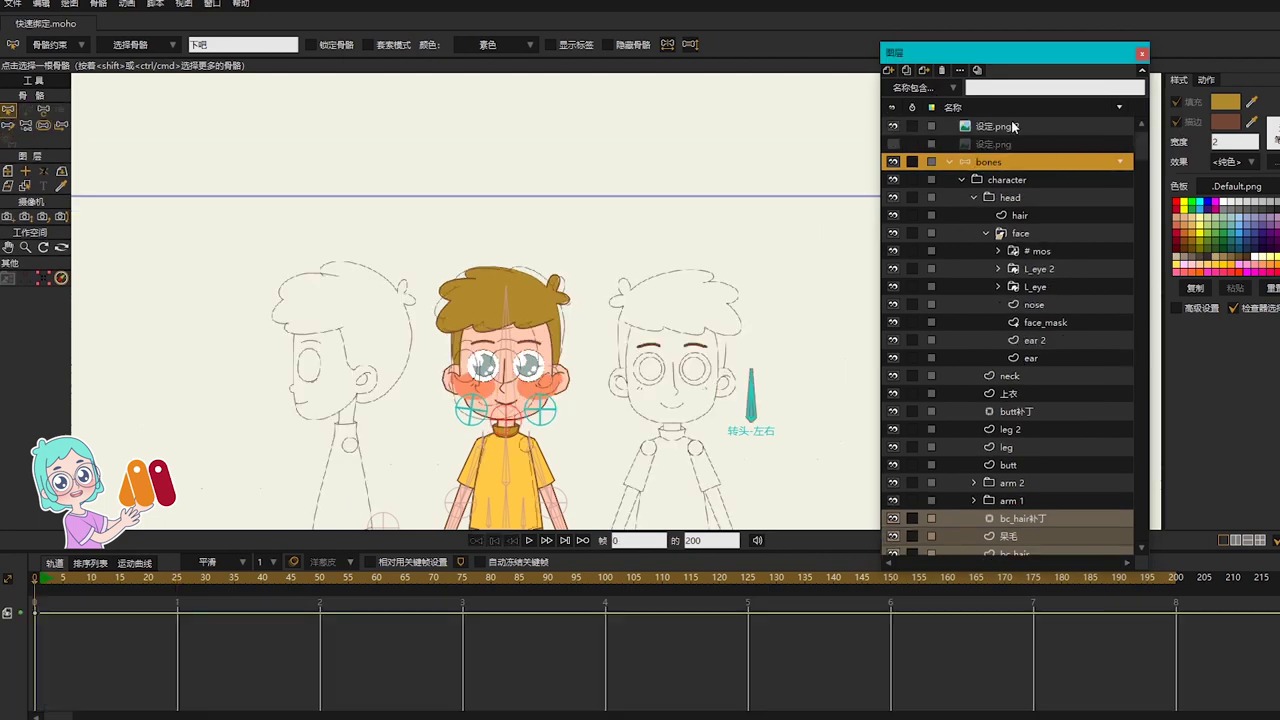
{"action": "scroll", "coordinate": [540, 390], "scroll_direction": "up", "scroll_amount": 1}
{"action": "scroll", "coordinate": [538, 389], "scroll_direction": "up", "scroll_amount": 1}
{"action": "left_click_drag", "start_coordinate": [431, 428], "coordinate": [645, 468]}
{"action": "scroll", "coordinate": [571, 443], "scroll_direction": "up", "scroll_amount": 1}
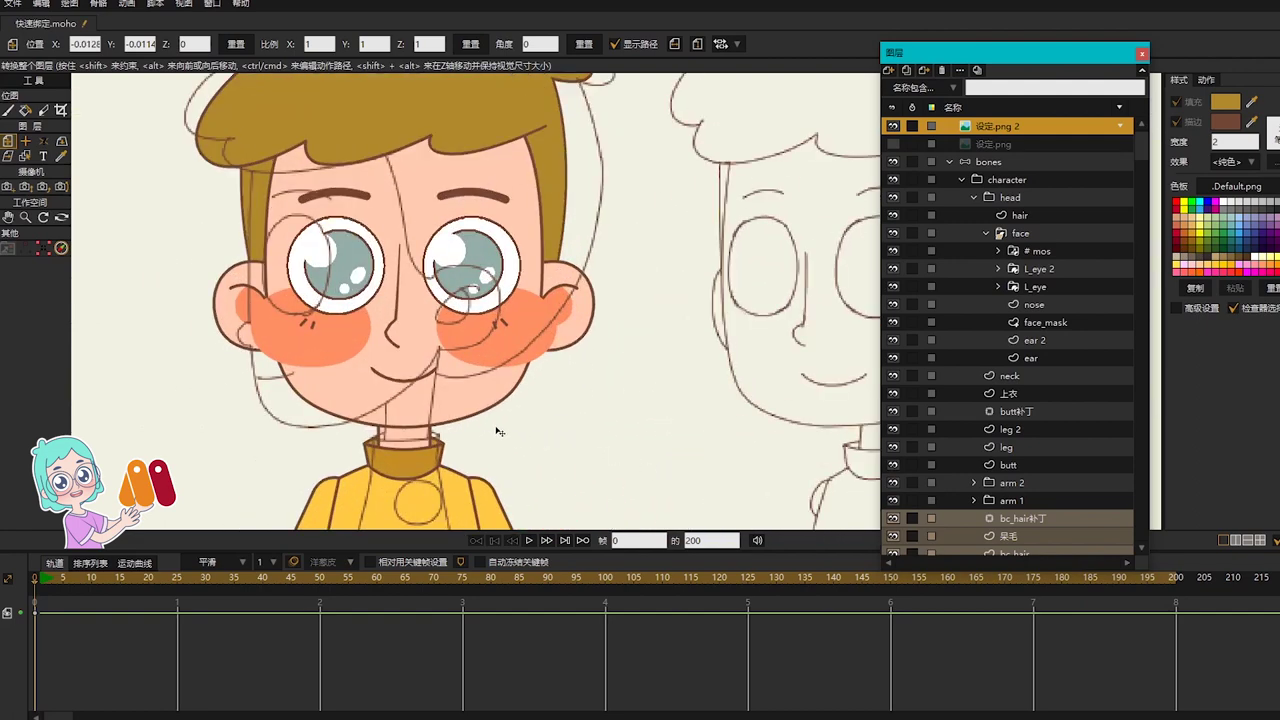
{"action": "scroll", "coordinate": [527, 407], "scroll_direction": "up", "scroll_amount": 1}
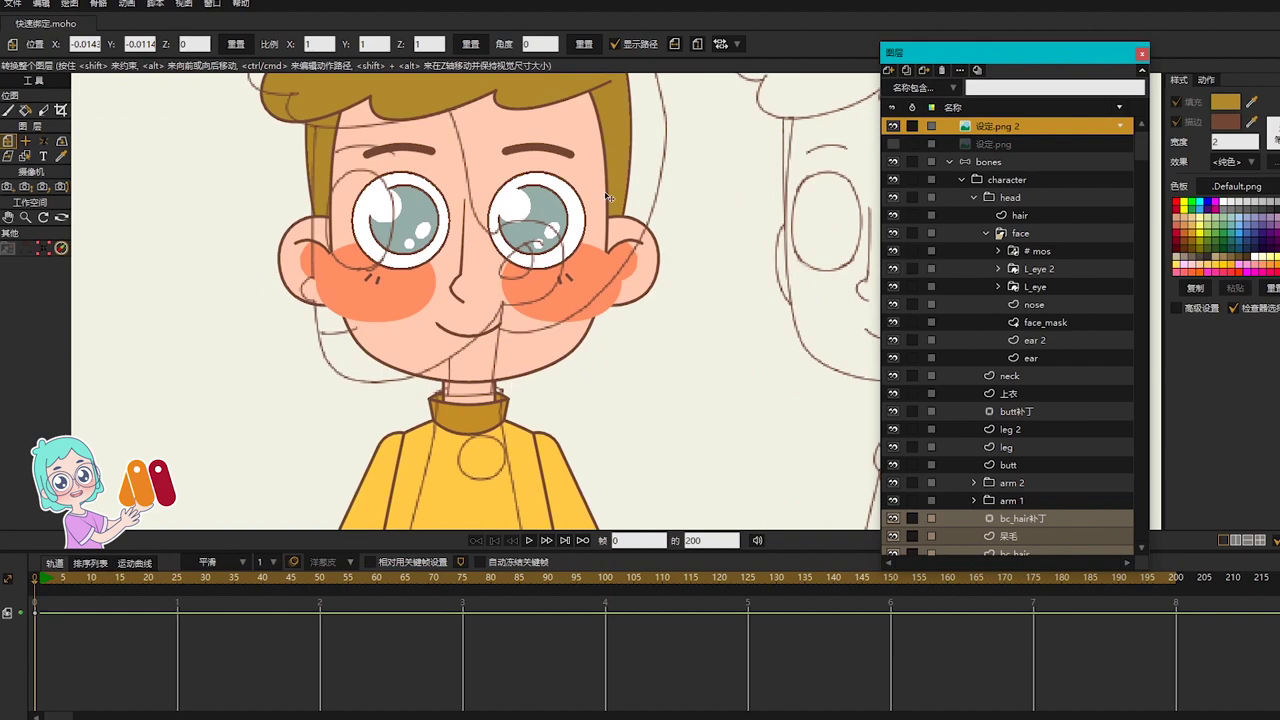
Step: Open the bones layer's 转头-左右 smart bone action for editing at frame 50
{"action": "left_click", "coordinate": [1206, 80]}
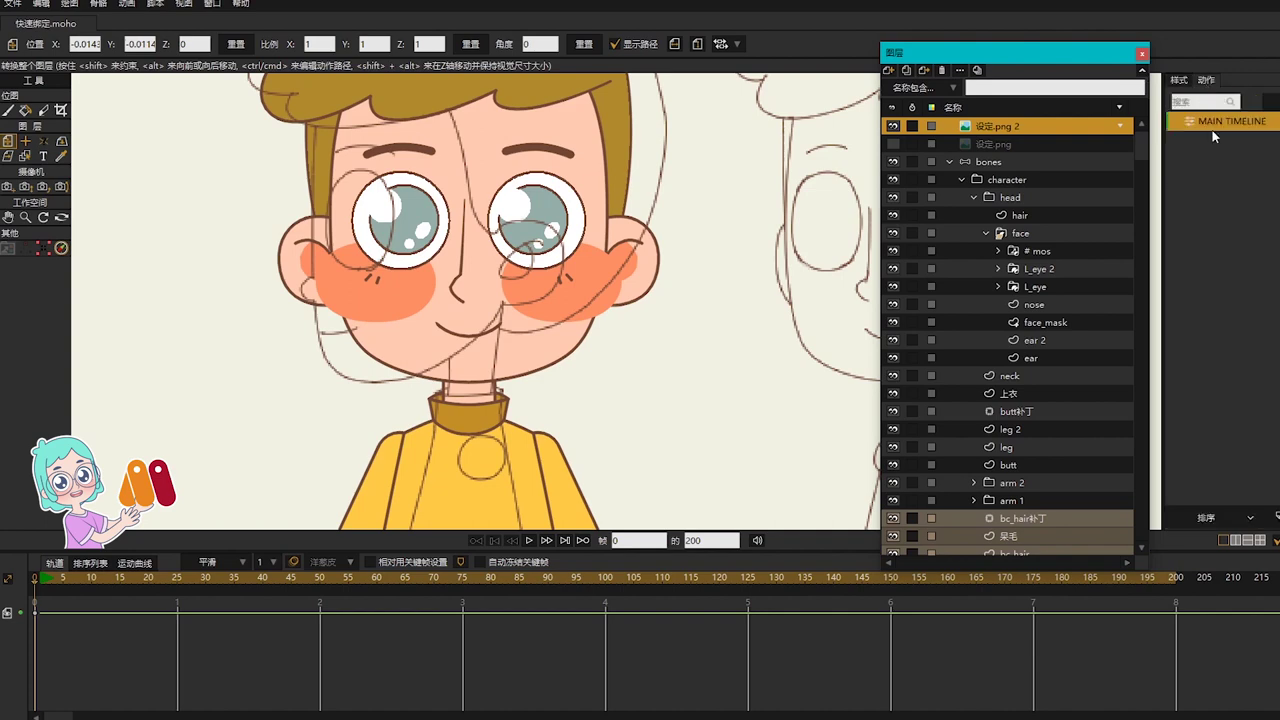
{"action": "left_click", "coordinate": [1019, 166]}
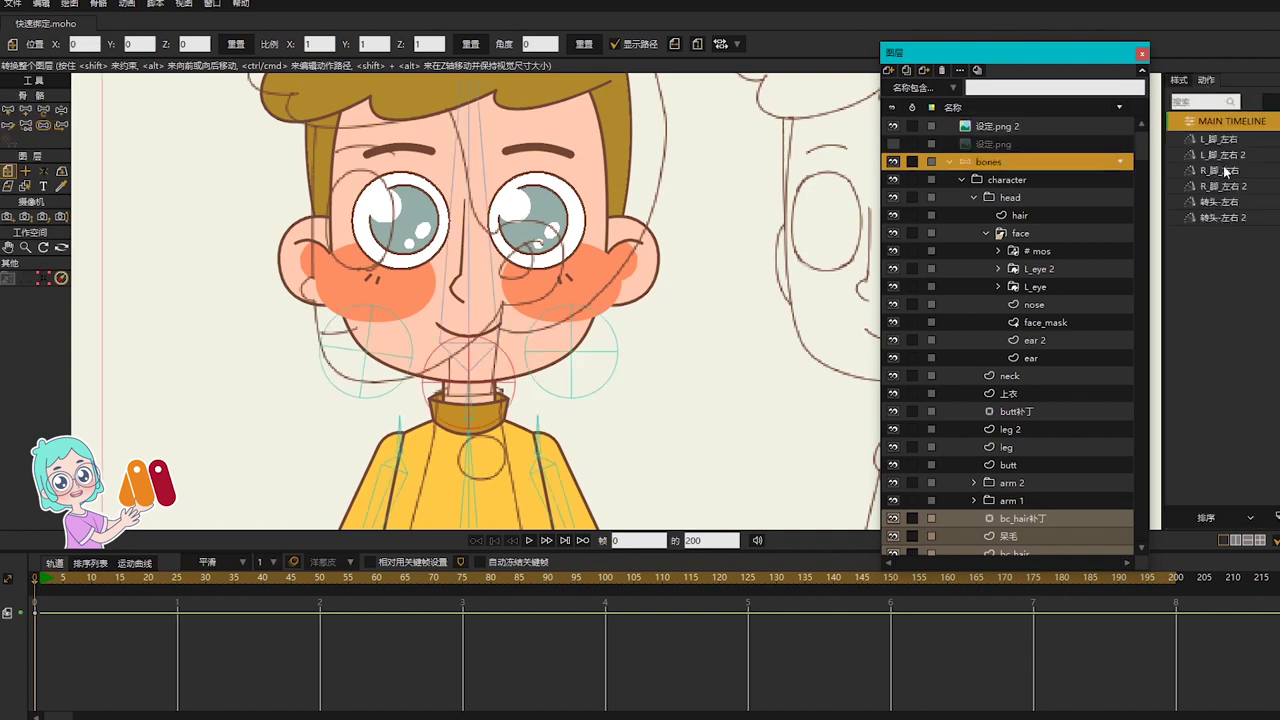
{"action": "left_click", "coordinate": [1232, 204]}
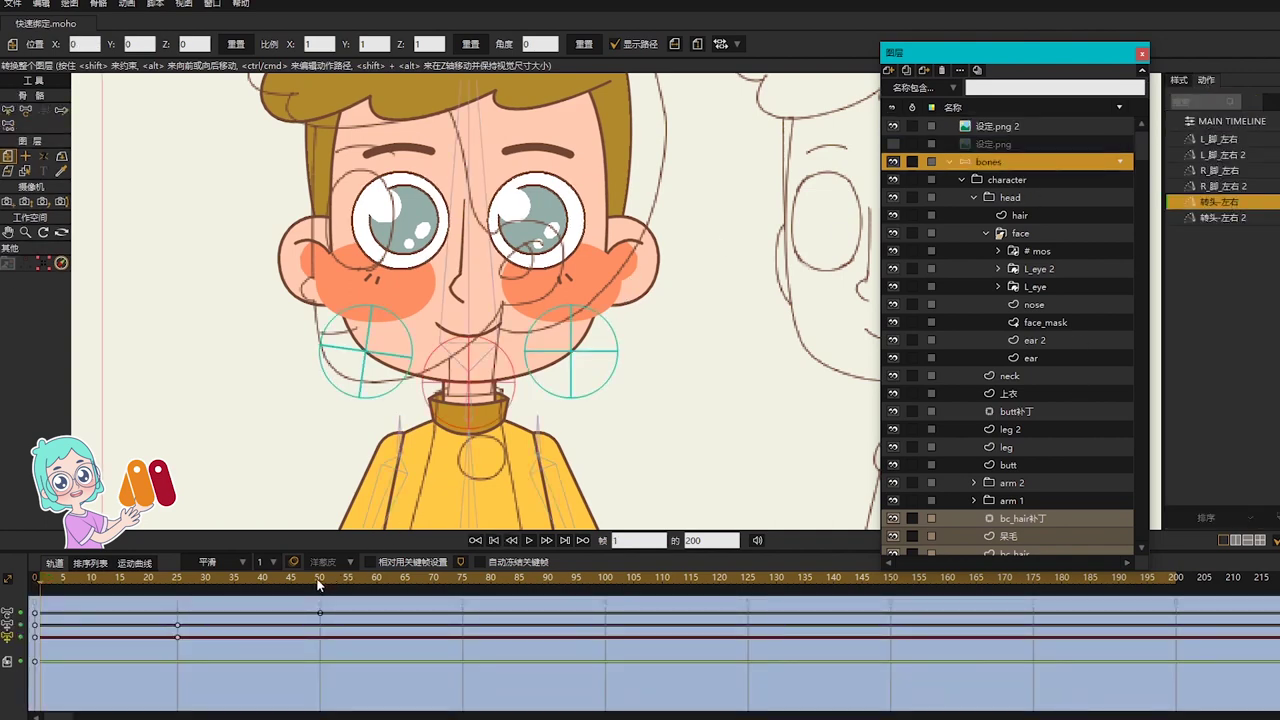
{"action": "left_click", "coordinate": [319, 581]}
{"action": "left_click_drag", "start_coordinate": [673, 254], "coordinate": [760, 320]}
Step: Move the three jaw bones onto the profile sketch's jawline at frame 50, placing the near-side one at X about 0.067, Y about -0.038
{"action": "key", "text": "b"}
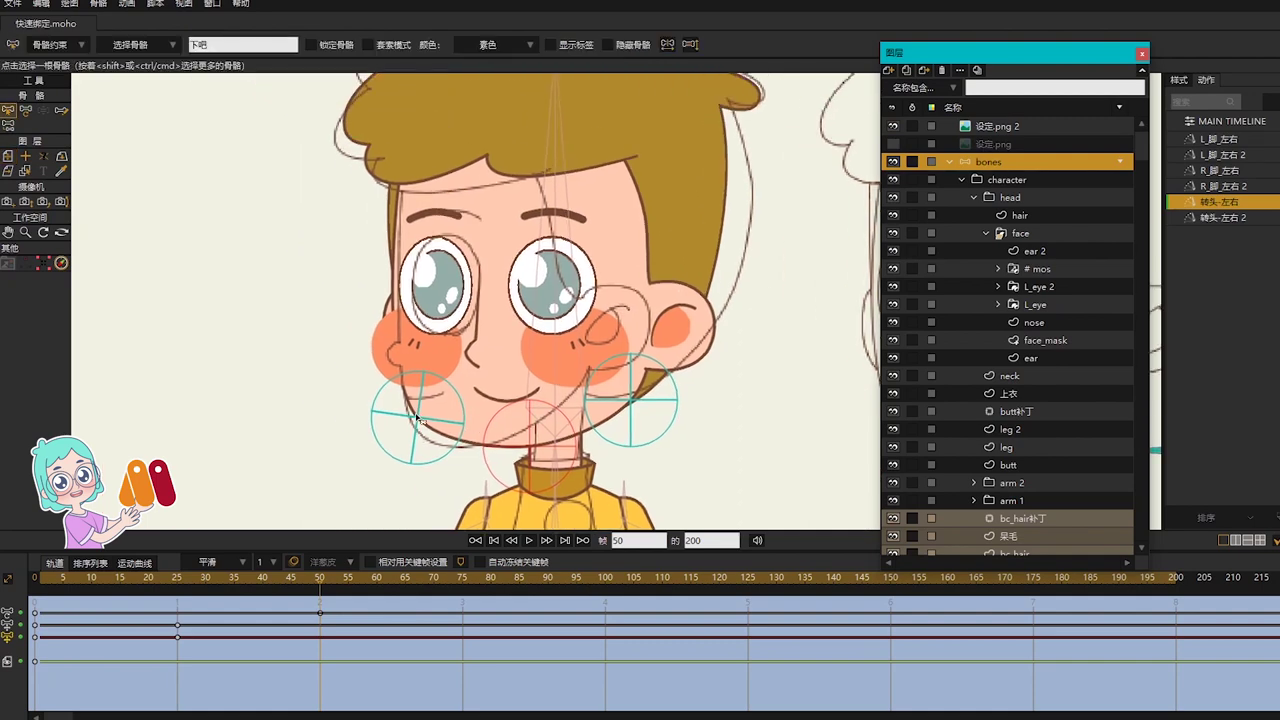
{"action": "left_click", "coordinate": [417, 418]}
{"action": "key", "text": "t"}
{"action": "scroll", "coordinate": [430, 430], "scroll_direction": "up", "scroll_amount": 1}
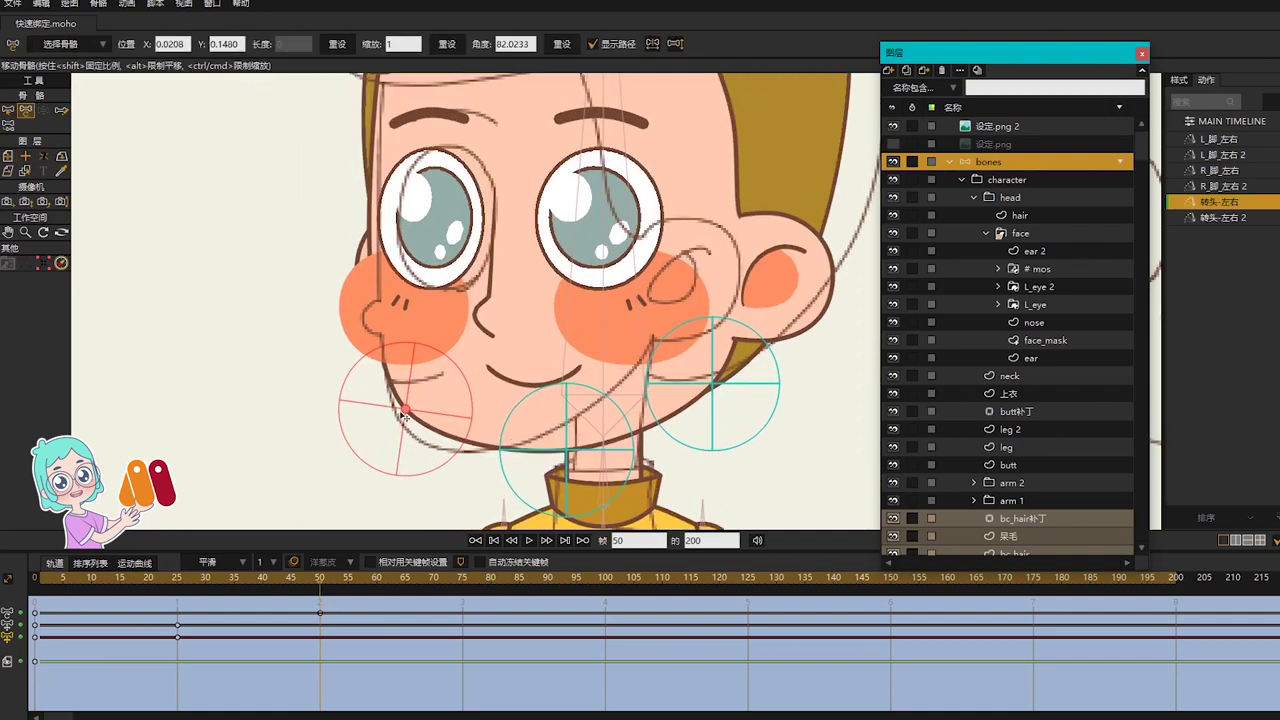
{"action": "left_click_drag", "start_coordinate": [403, 413], "coordinate": [410, 432]}
{"action": "left_click", "coordinate": [575, 435]}
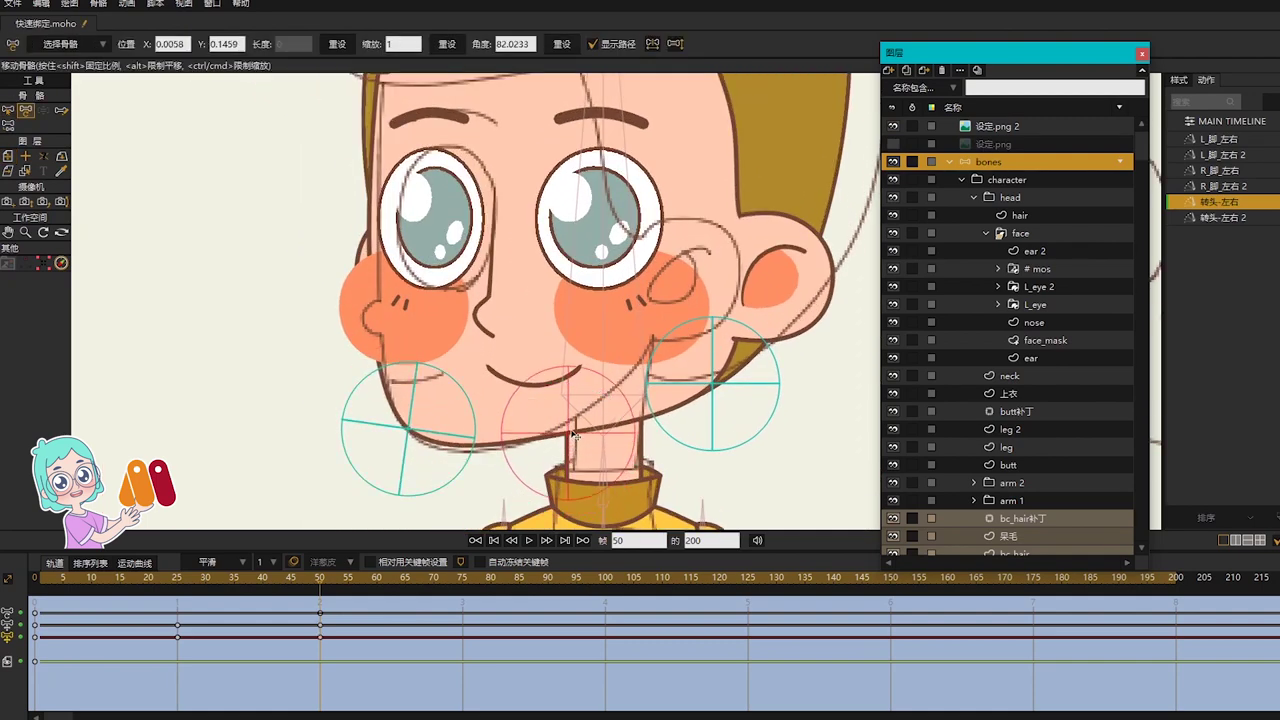
{"action": "left_click_drag", "start_coordinate": [575, 435], "coordinate": [575, 425]}
{"action": "left_click_drag", "start_coordinate": [711, 383], "coordinate": [651, 352]}
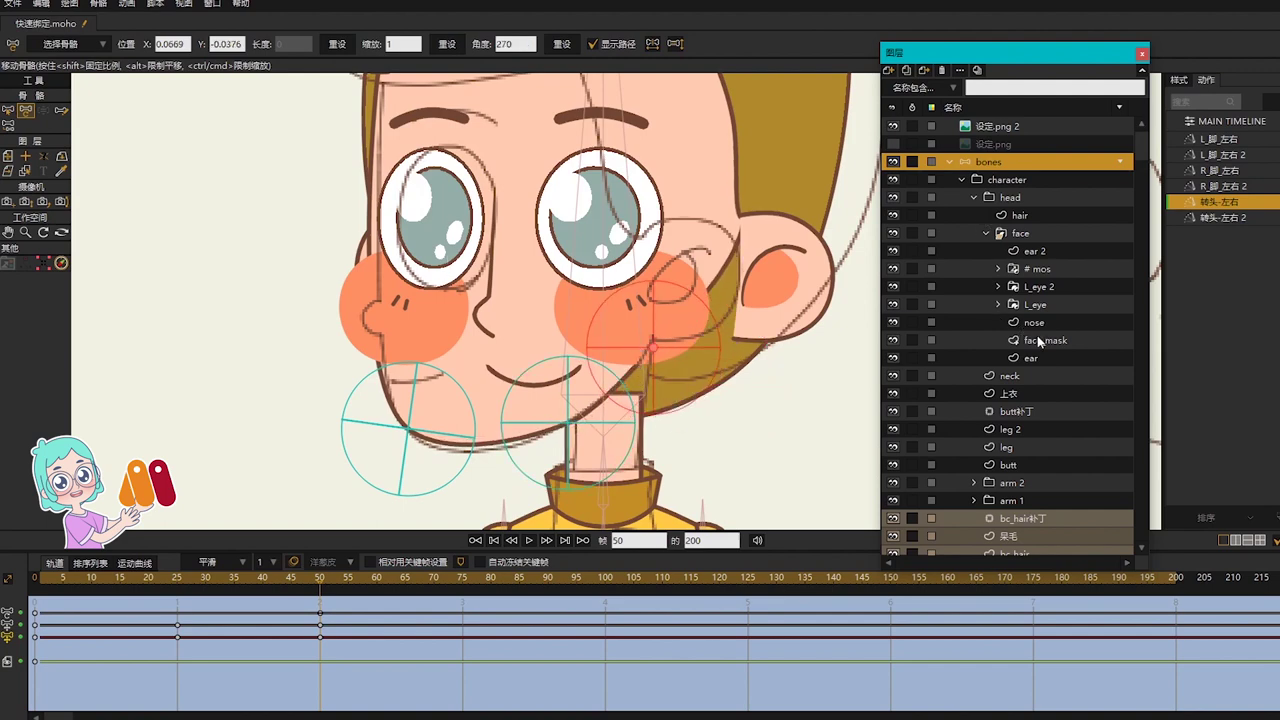
{"action": "left_click", "coordinate": [1040, 342]}
{"action": "left_click", "coordinate": [988, 162]}
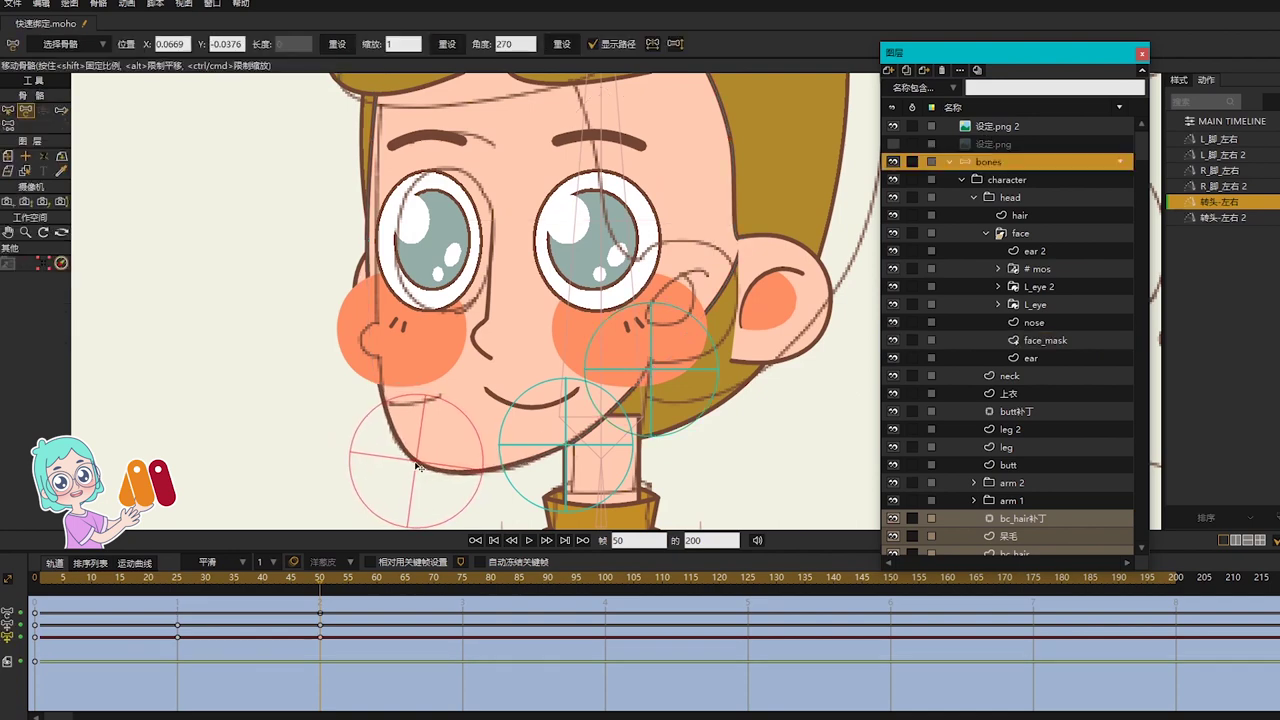
{"action": "left_click", "coordinate": [698, 366]}
Step: Move the face_mask layer's near-side cheek and temple points forward onto the sketched hairline, and align the far-side forehead points
{"action": "left_click", "coordinate": [1040, 340]}
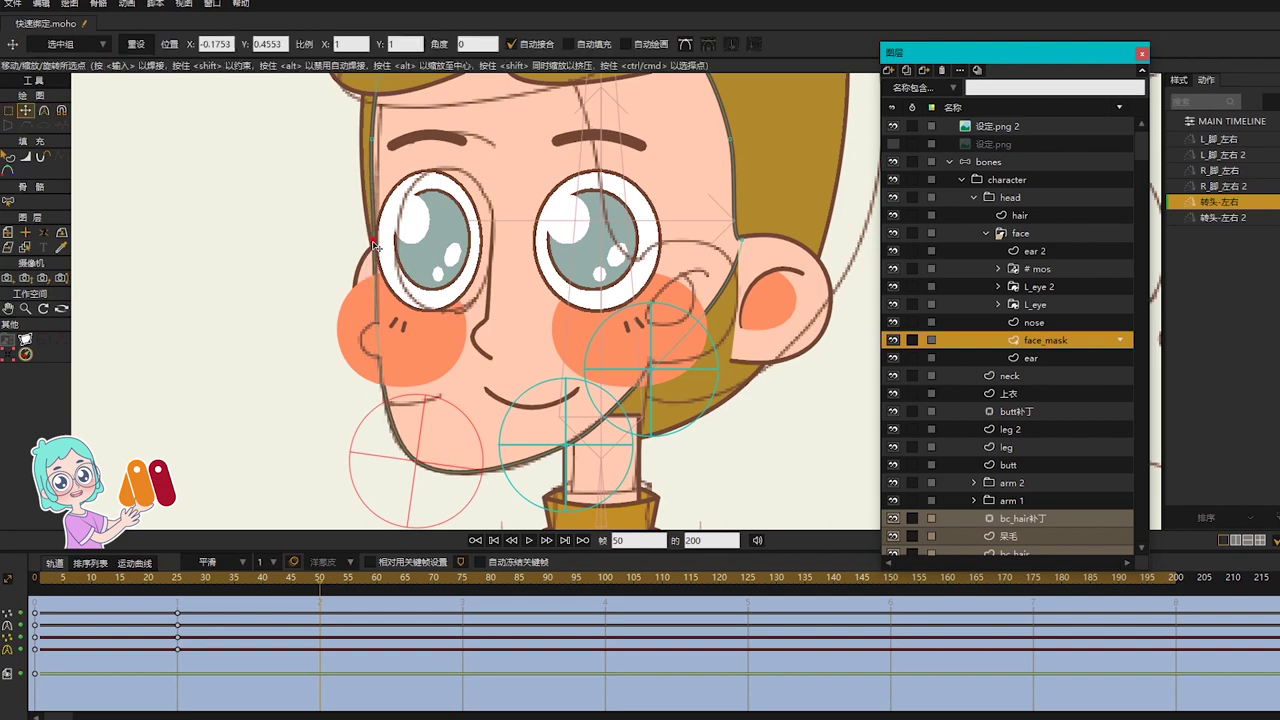
{"action": "left_click_drag", "start_coordinate": [742, 240], "coordinate": [647, 249]}
{"action": "left_click_drag", "start_coordinate": [660, 195], "coordinate": [664, 318]}
{"action": "left_click_drag", "start_coordinate": [374, 268], "coordinate": [380, 264]}
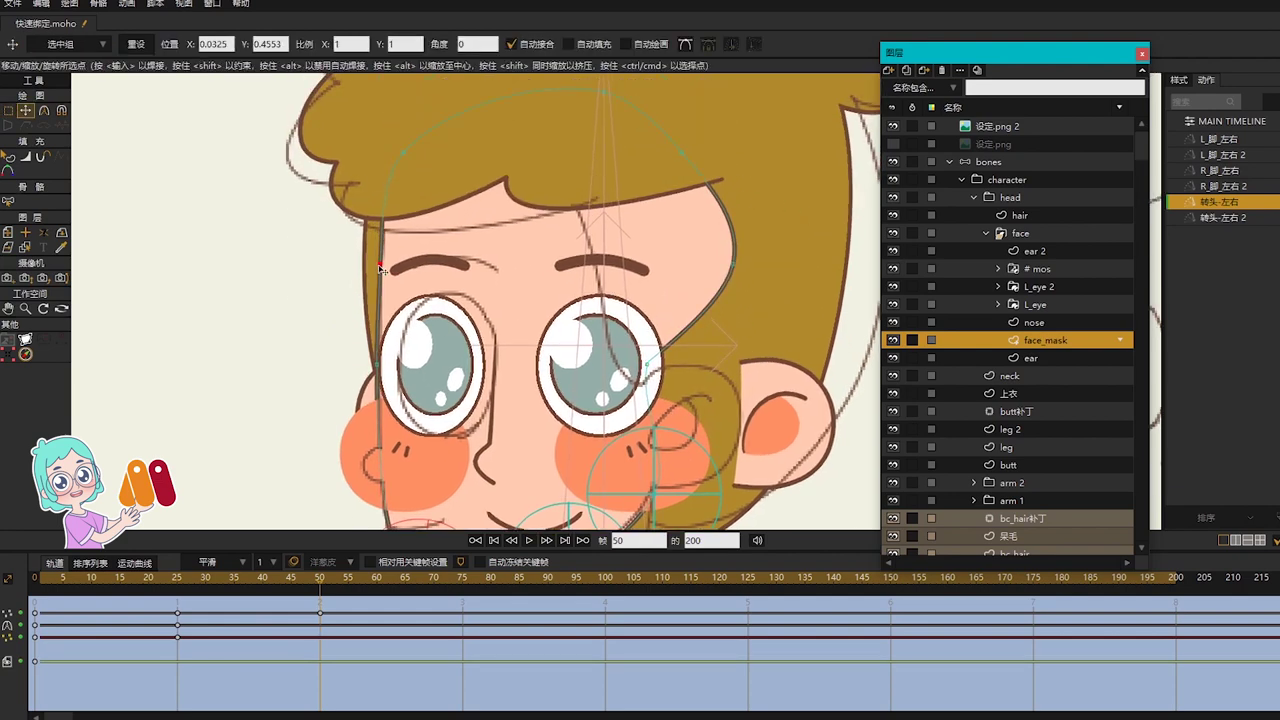
{"action": "left_click_drag", "start_coordinate": [734, 262], "coordinate": [597, 260]}
{"action": "left_click_drag", "start_coordinate": [681, 152], "coordinate": [567, 152]}
Step: Adjust the face_mask curve handles along the near-side hairline to fit the sketch, and nudge the near-side jaw bone to Y about -0.036
{"action": "key", "text": "c"}
{"action": "left_click_drag", "start_coordinate": [636, 358], "coordinate": [611, 392]}
{"action": "left_click_drag", "start_coordinate": [611, 304], "coordinate": [605, 305]}
{"action": "scroll", "coordinate": [651, 269], "scroll_direction": "down", "scroll_amount": 2}
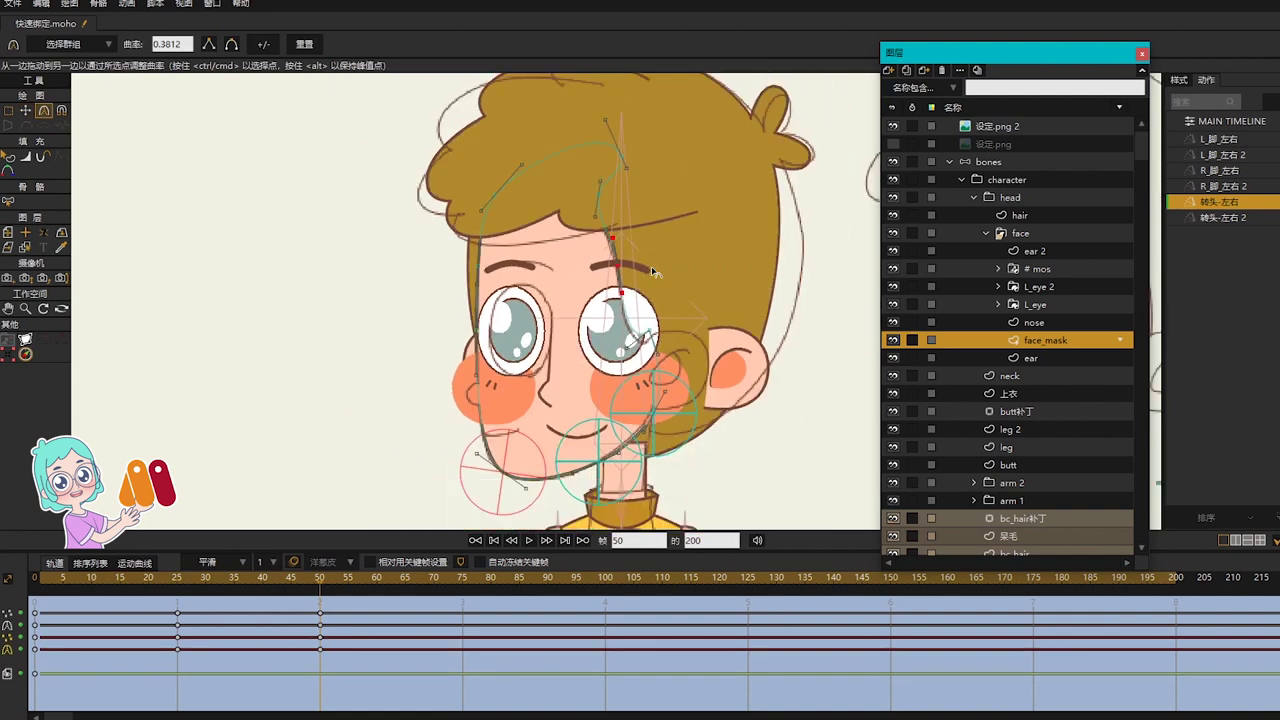
{"action": "scroll", "coordinate": [680, 343], "scroll_direction": "up", "scroll_amount": 4}
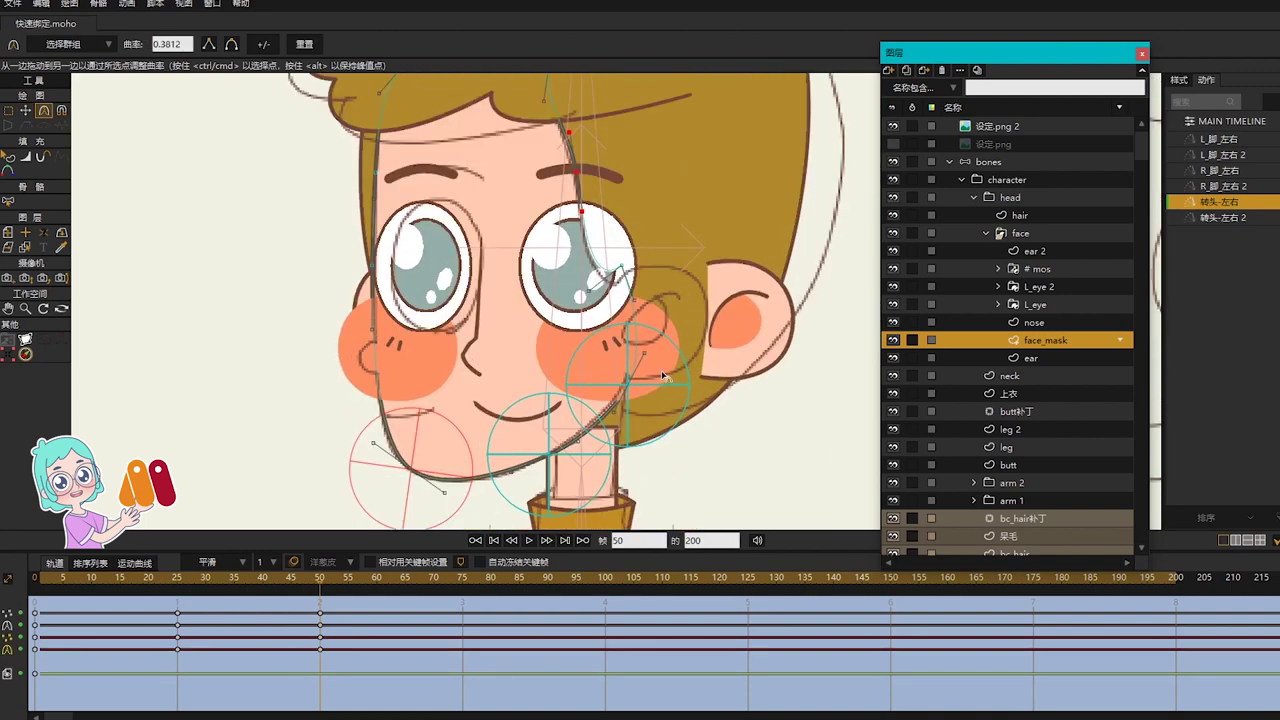
{"action": "left_click", "coordinate": [990, 161]}
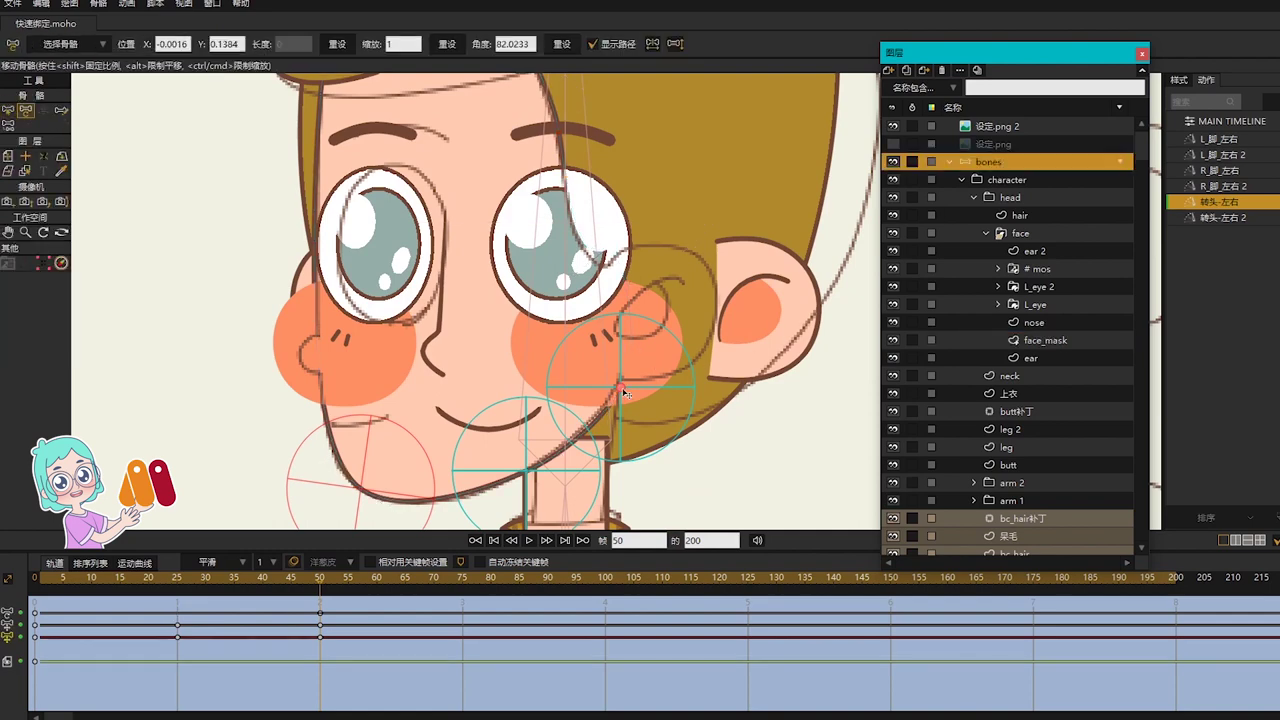
{"action": "left_click", "coordinate": [628, 382]}
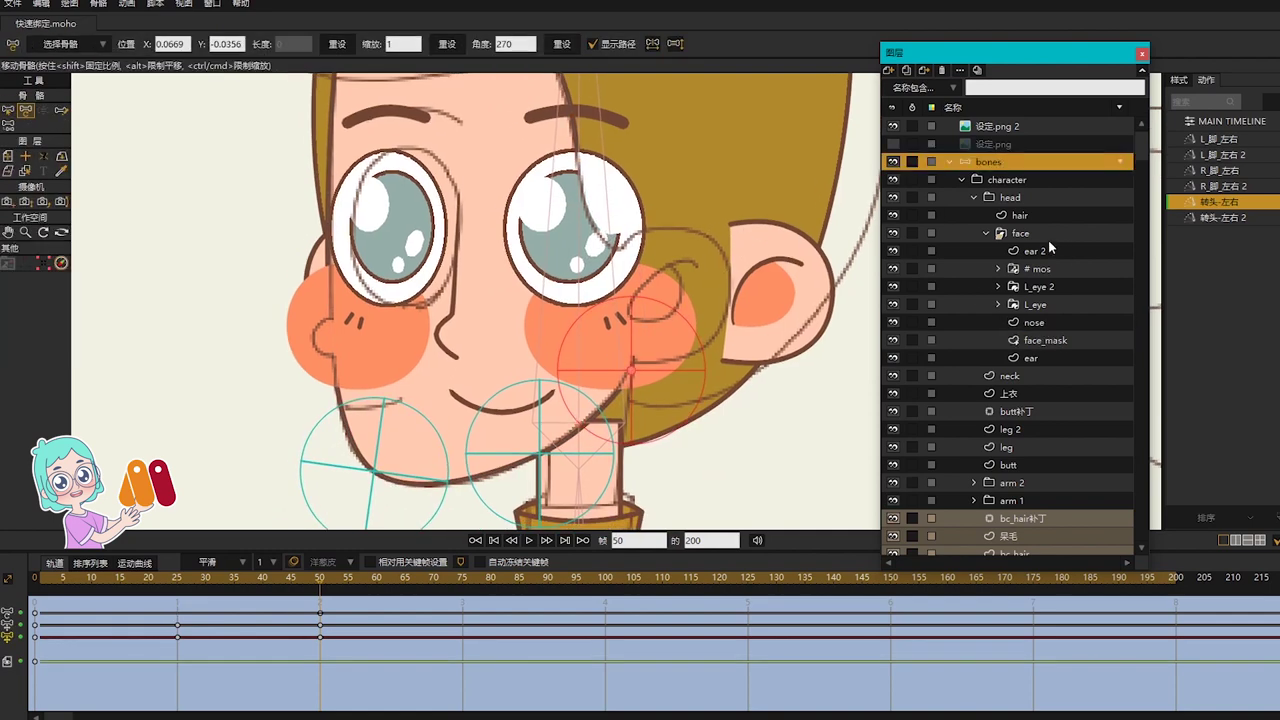
Step: Move the ear 2 shape onto the sketched ear at X about -0.062, Y about 0.410, and hide the L_eye 2 and L_eye layers
{"action": "left_click", "coordinate": [1040, 250]}
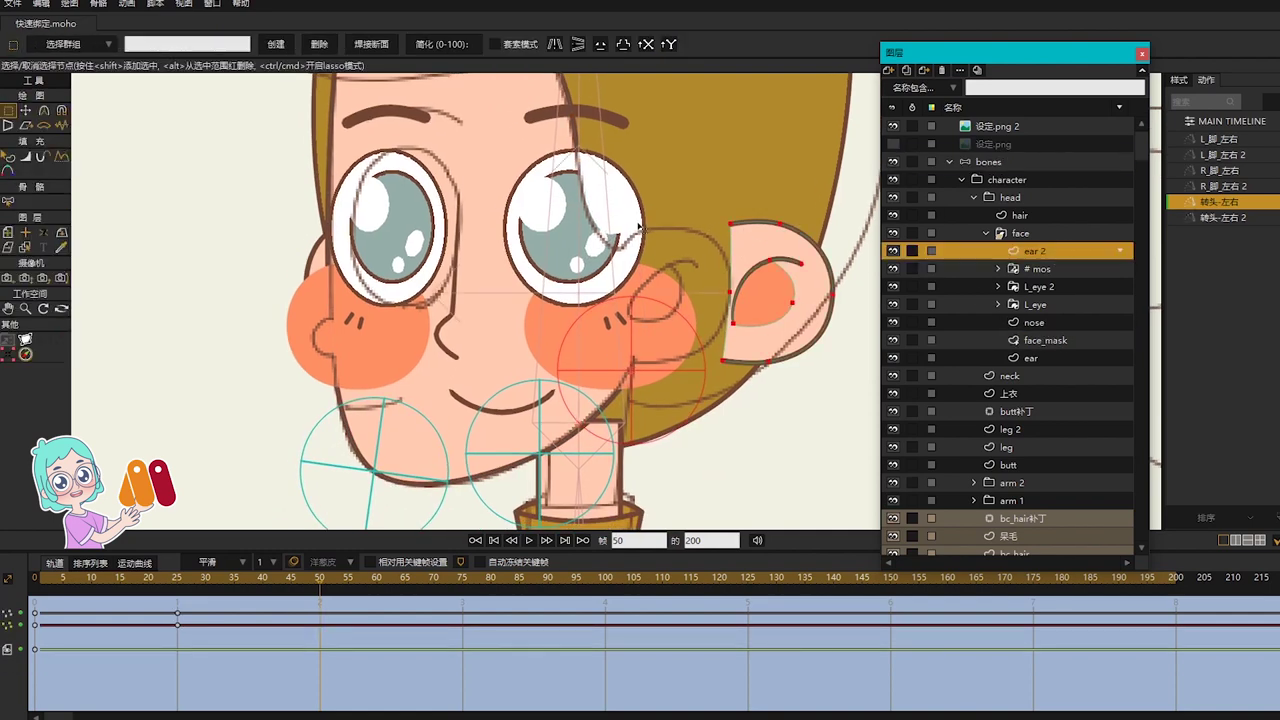
{"action": "key", "text": "t"}
{"action": "left_click_drag", "start_coordinate": [795, 308], "coordinate": [685, 308]}
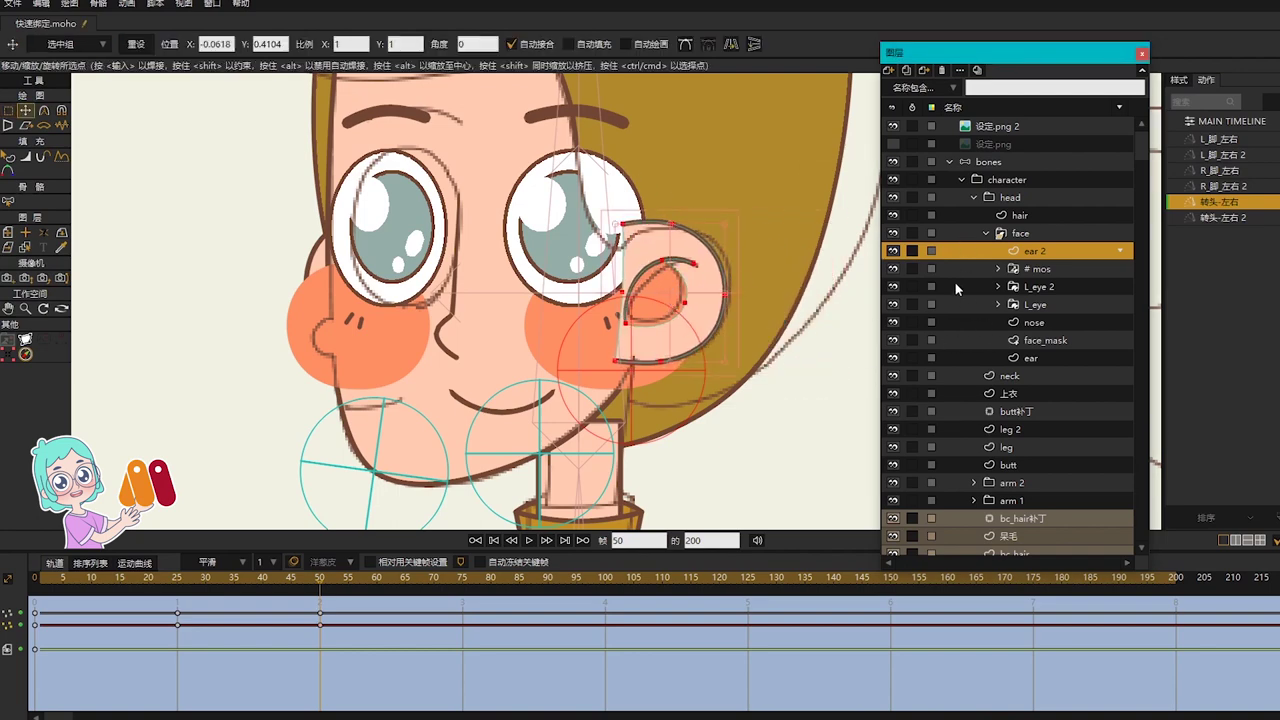
{"action": "left_click", "coordinate": [893, 287]}
{"action": "left_click", "coordinate": [893, 304]}
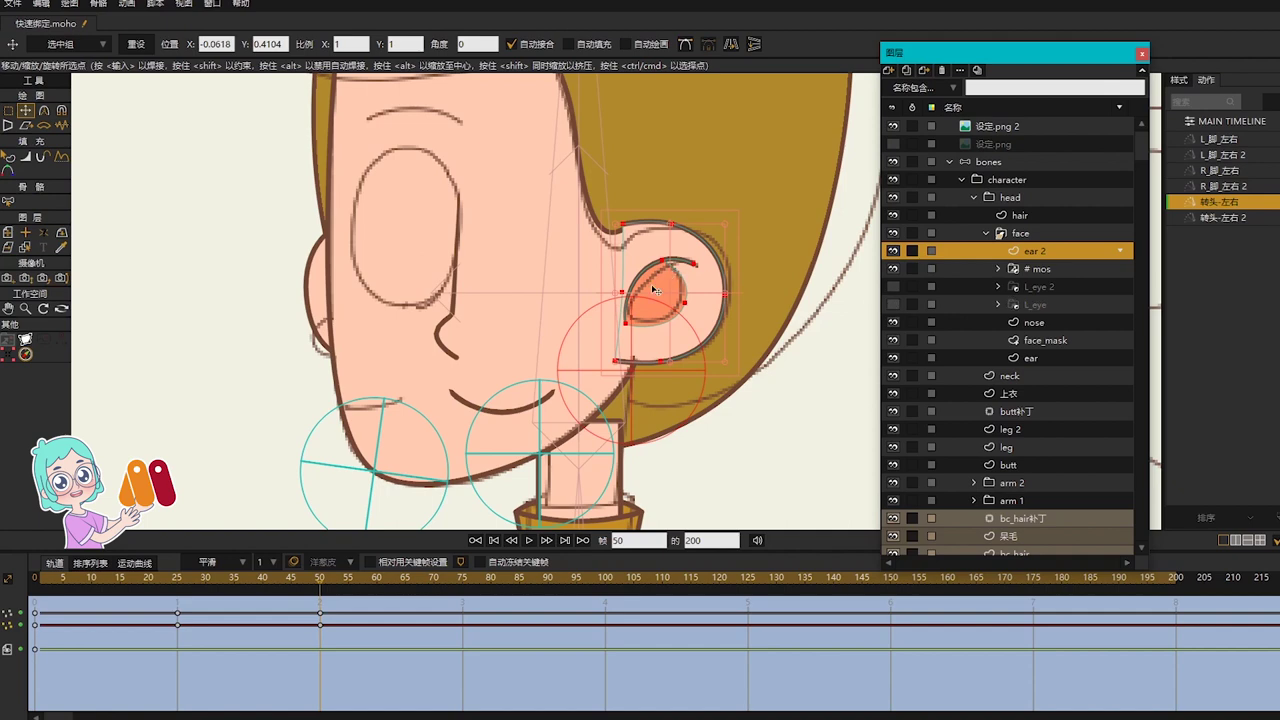
Step: Shear the ear 2 points to follow the sketched ear, preview the turn to frame 50, and nudge the ear to Y about 0.409
{"action": "left_click", "coordinate": [25, 125]}
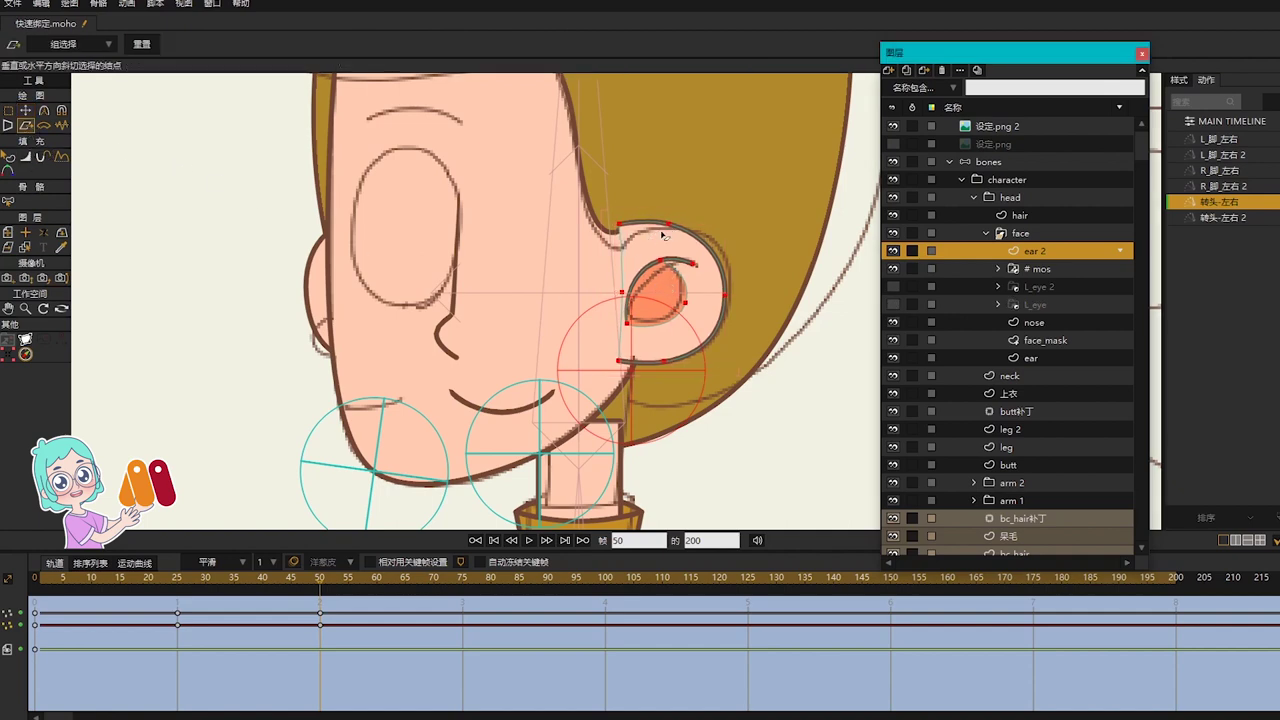
{"action": "left_click_drag", "start_coordinate": [739, 293], "coordinate": [737, 299]}
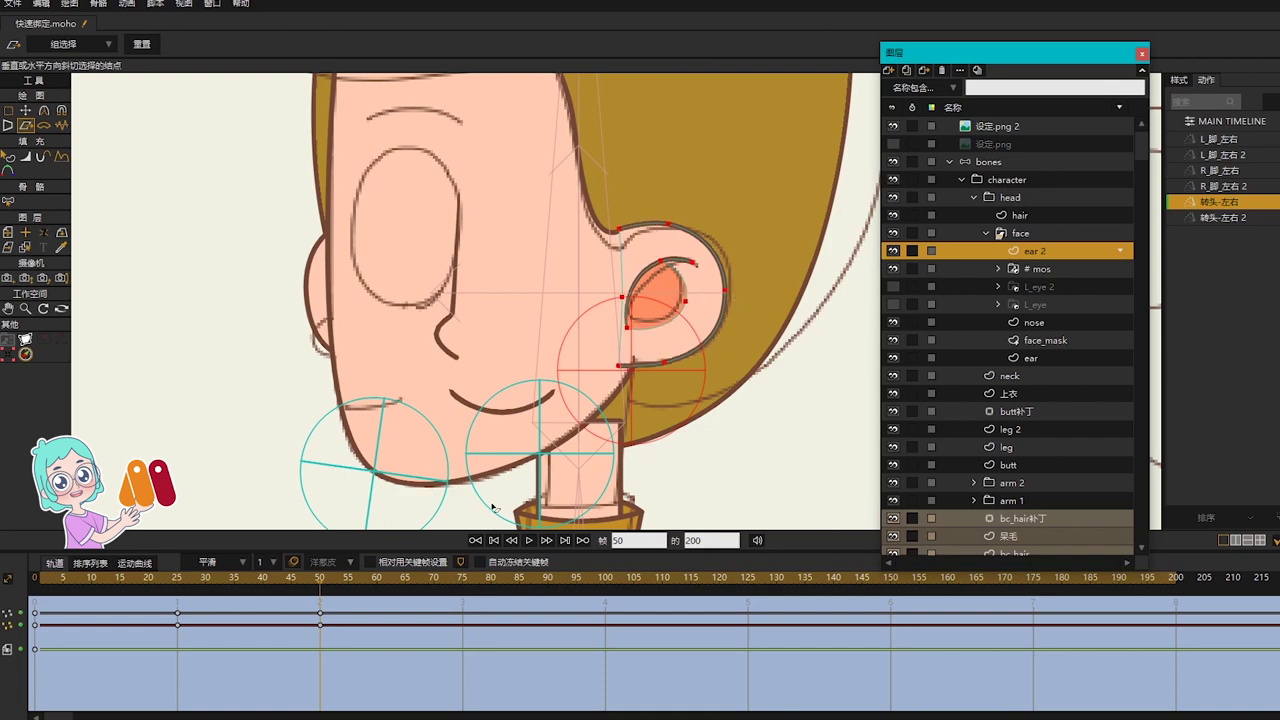
{"action": "key", "text": "g"}
{"action": "left_click_drag", "start_coordinate": [52, 580], "coordinate": [320, 607]}
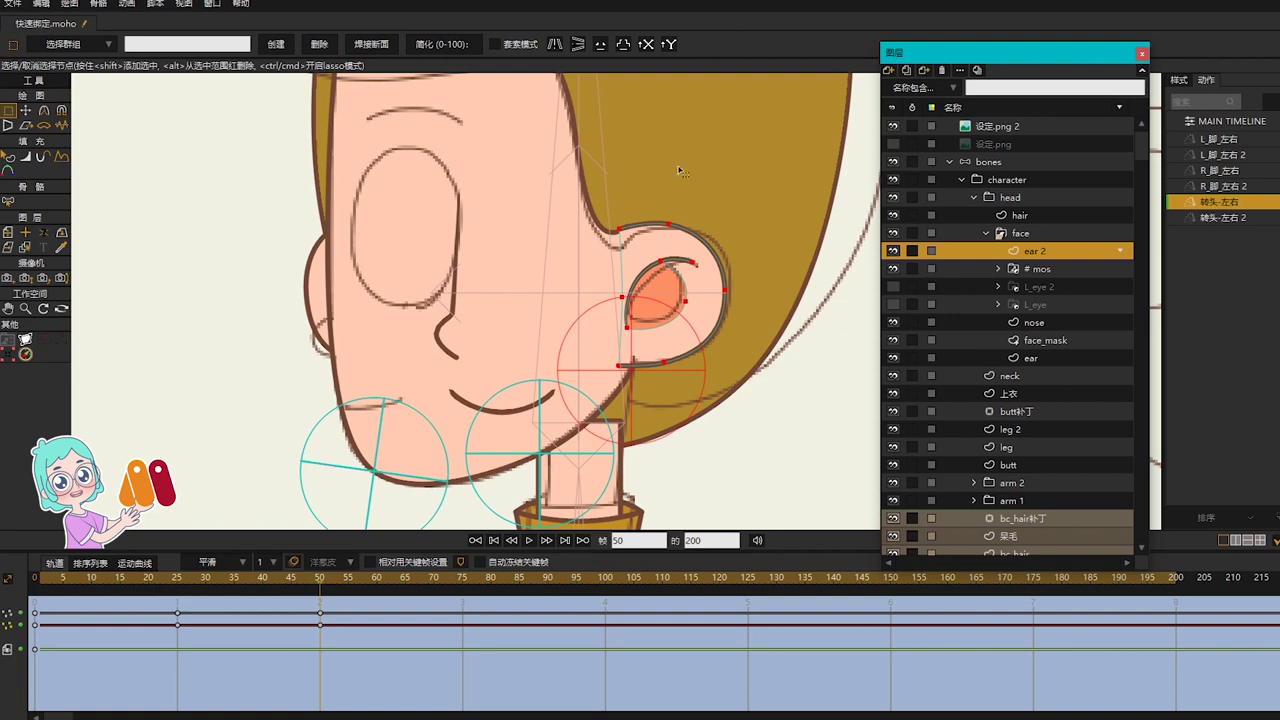
{"action": "key", "text": "t"}
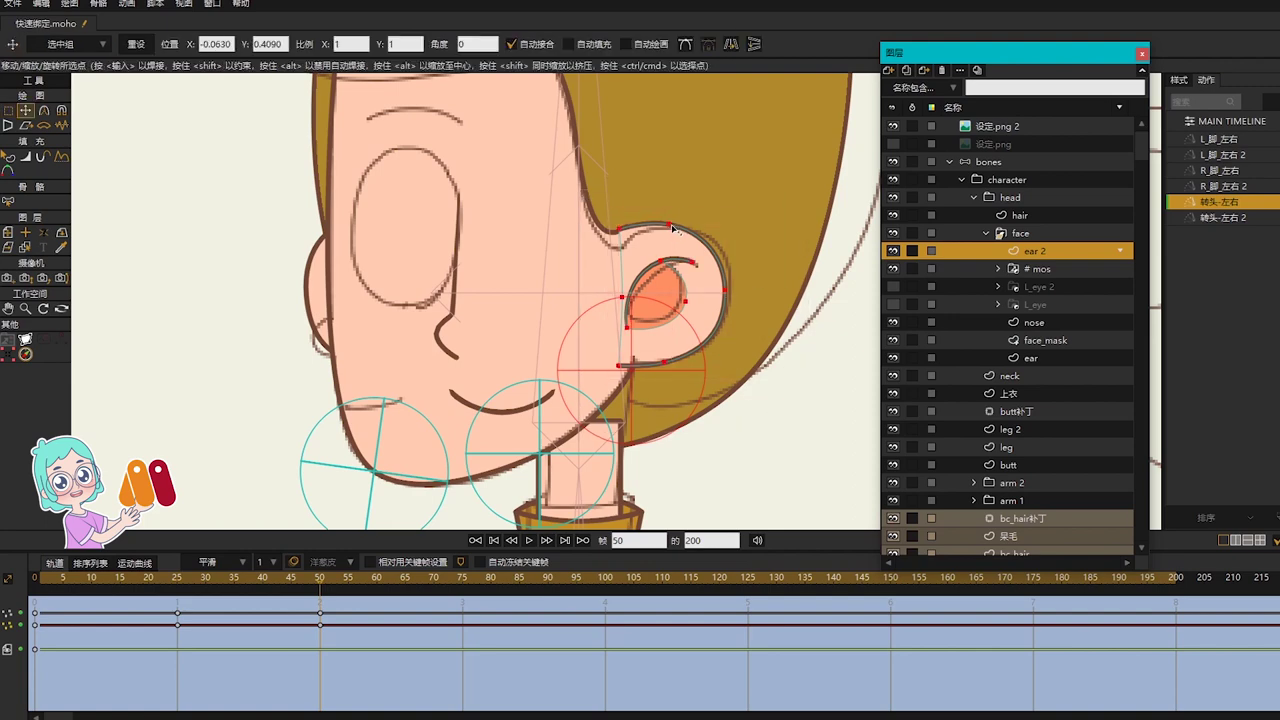
{"action": "left_click_drag", "start_coordinate": [671, 226], "coordinate": [672, 227]}
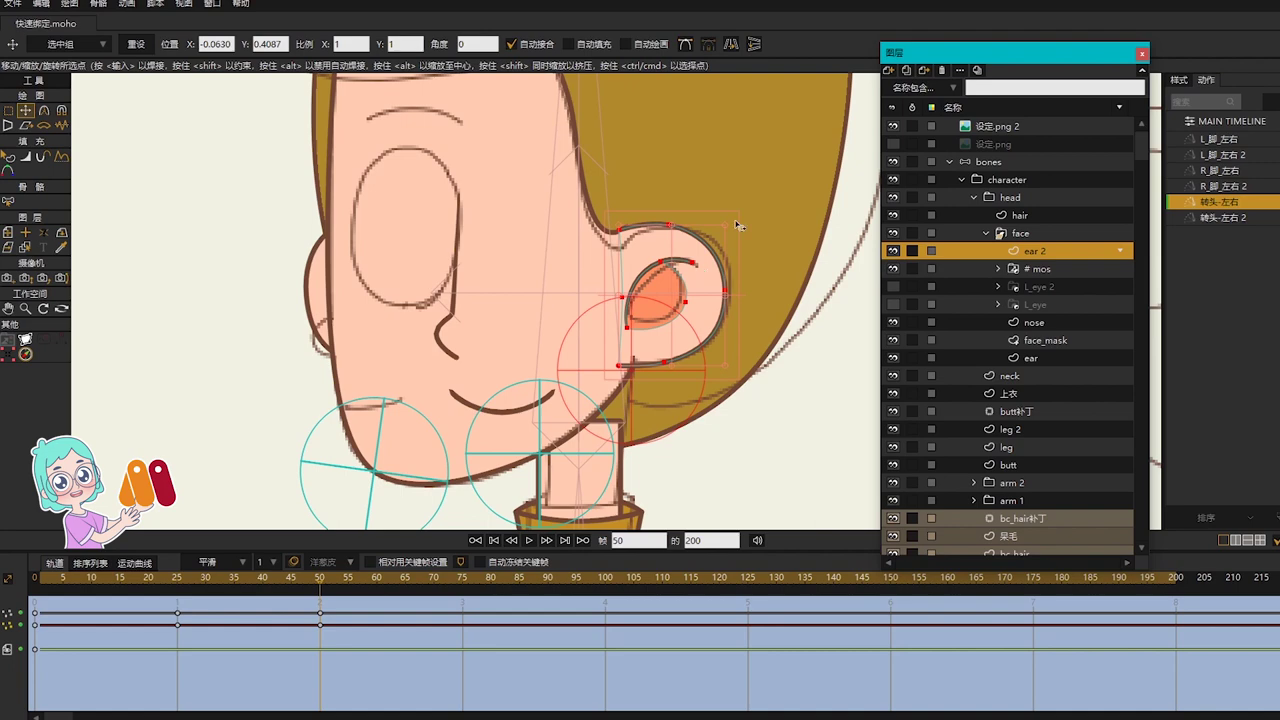
{"action": "scroll", "coordinate": [760, 253], "scroll_direction": "down", "scroll_amount": 2}
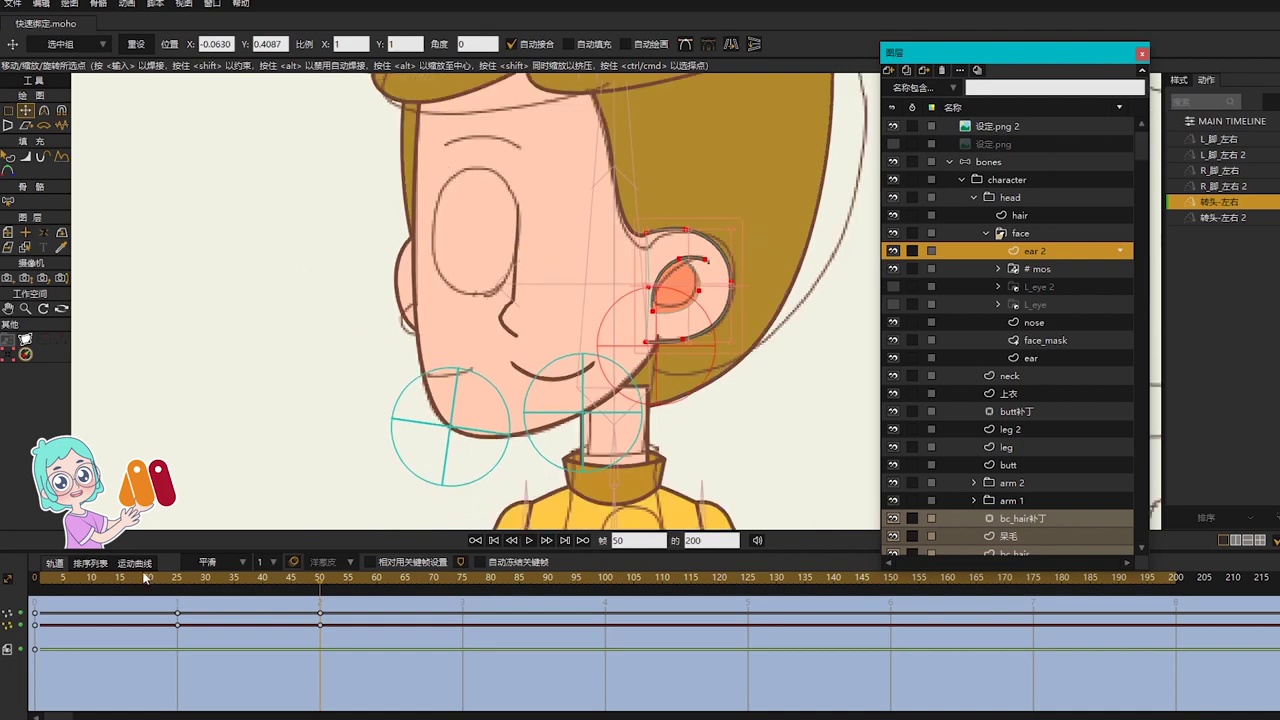
Step: Preview the head turn up to frame 50 and show the L_eye 2 and L_eye layers again
{"action": "left_click_drag", "start_coordinate": [47, 577], "coordinate": [322, 626]}
{"action": "left_click", "coordinate": [893, 287]}
{"action": "left_click", "coordinate": [893, 304]}
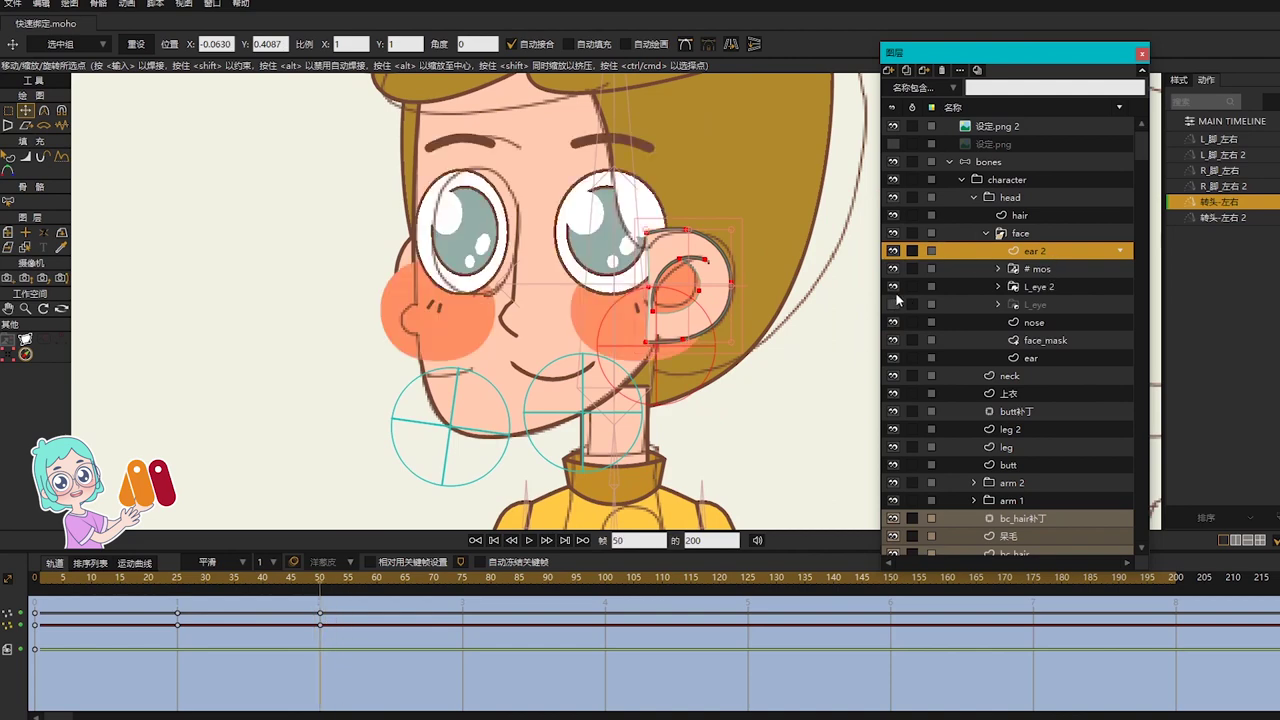
Step: Move the L_eye 2 layer onto the sketched profile eye at X about -0.172 and set its horizontal scale to 0.70
{"action": "left_click", "coordinate": [1040, 287]}
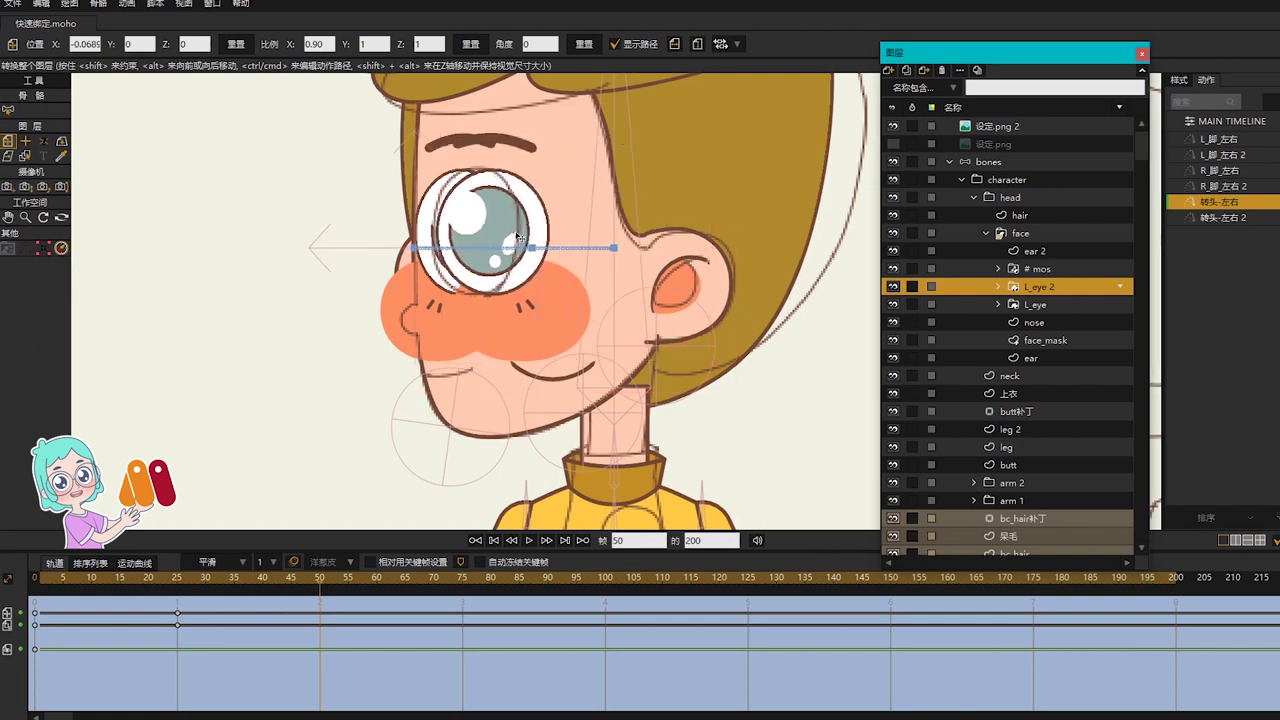
{"action": "left_click_drag", "start_coordinate": [516, 237], "coordinate": [511, 238]}
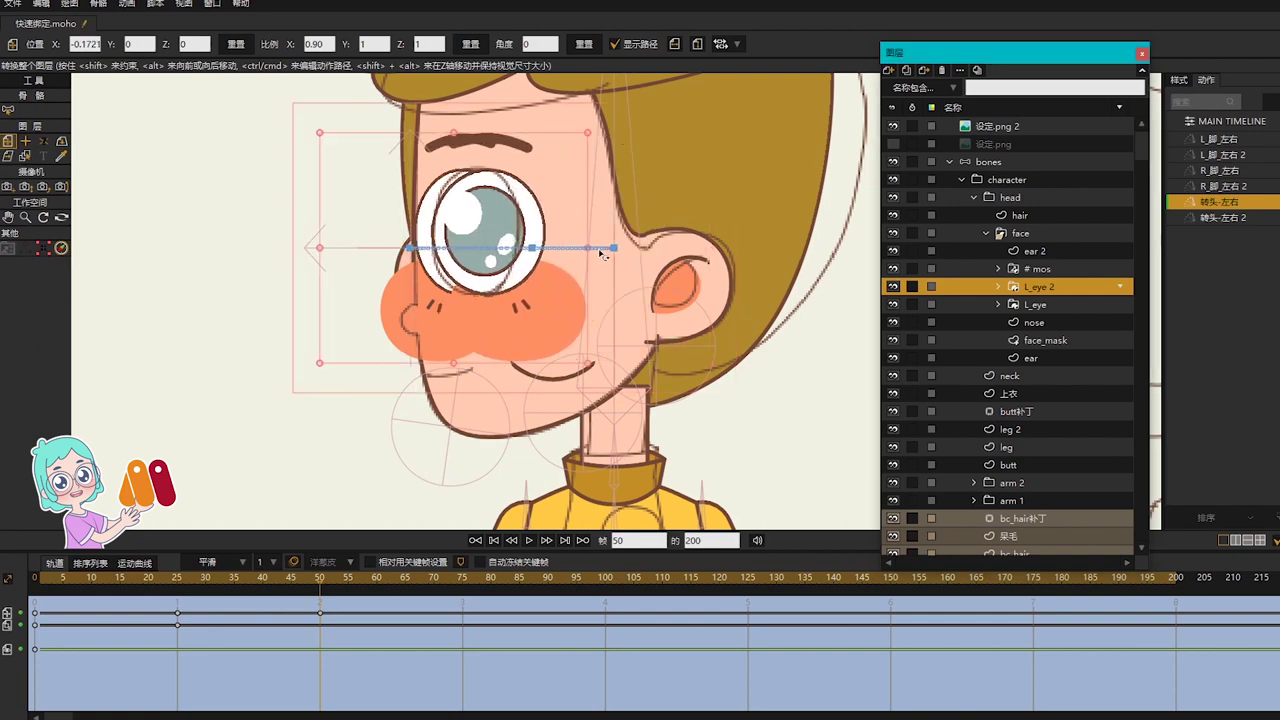
{"action": "left_click_drag", "start_coordinate": [590, 250], "coordinate": [552, 250]}
{"action": "double_click", "coordinate": [316, 44]}
{"action": "type", "text": "0.70"}
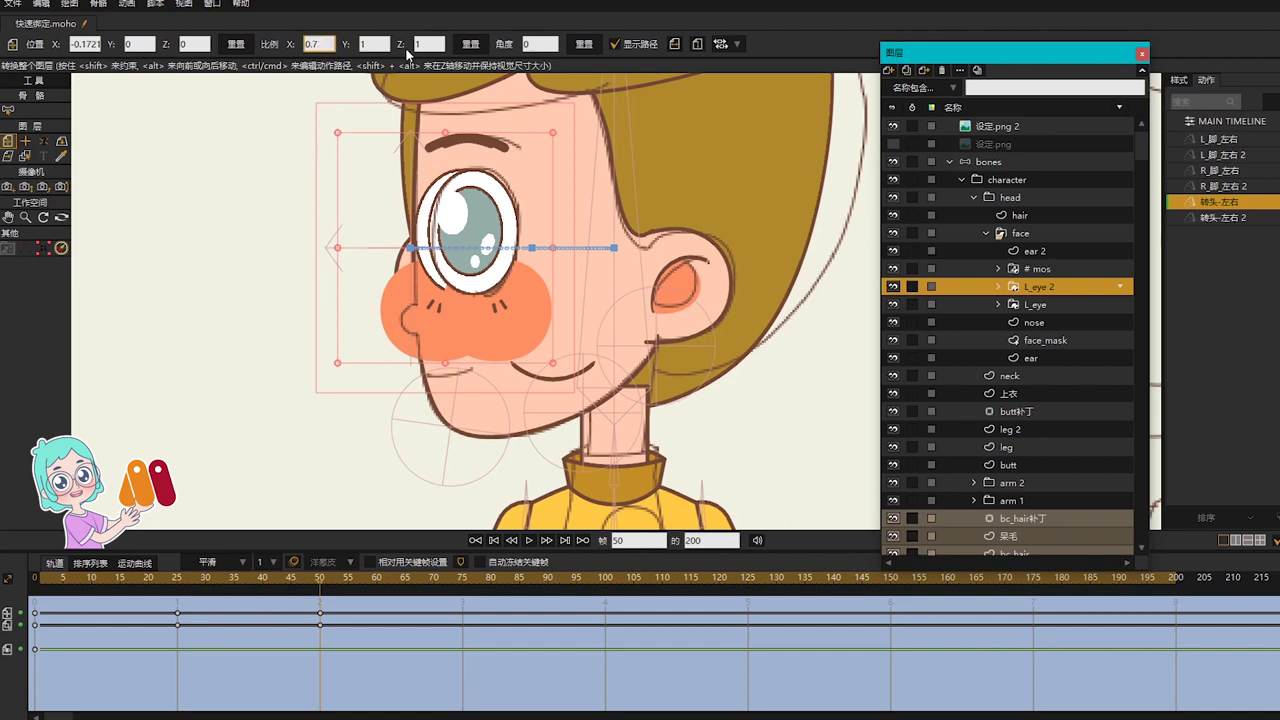
{"action": "key", "text": "Return"}
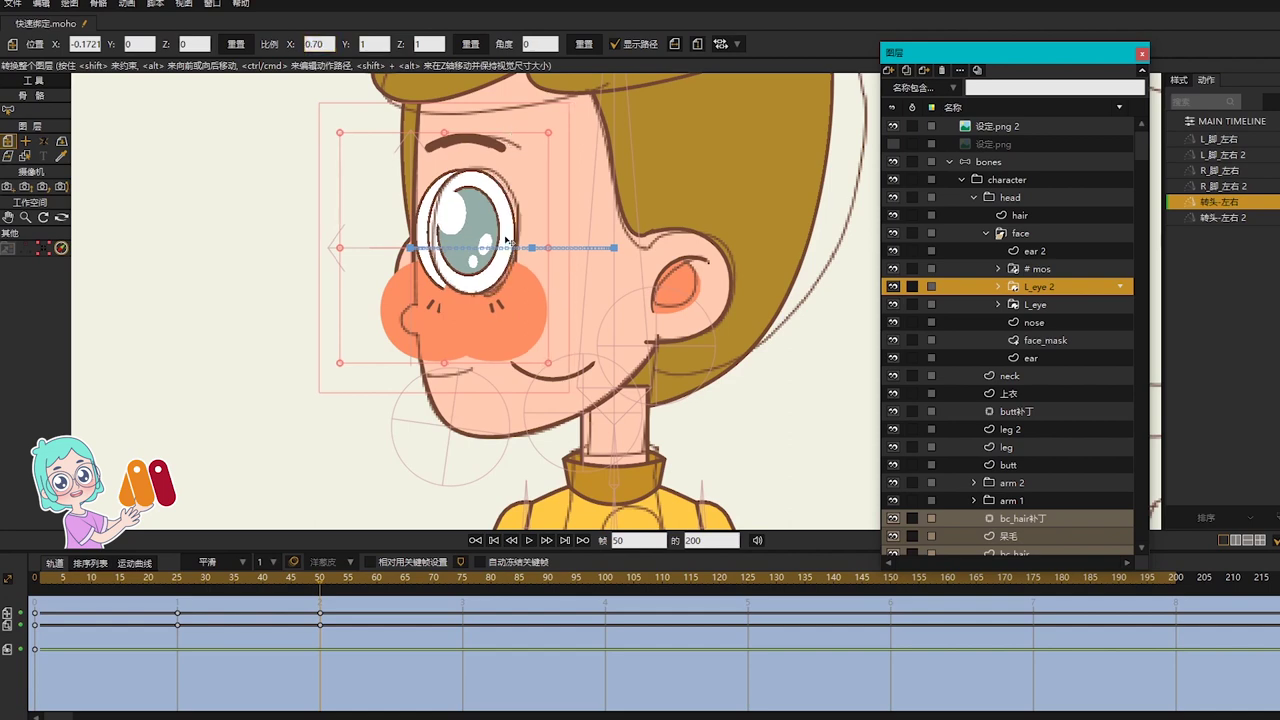
{"action": "scroll", "coordinate": [470, 238], "scroll_direction": "up", "scroll_amount": 1}
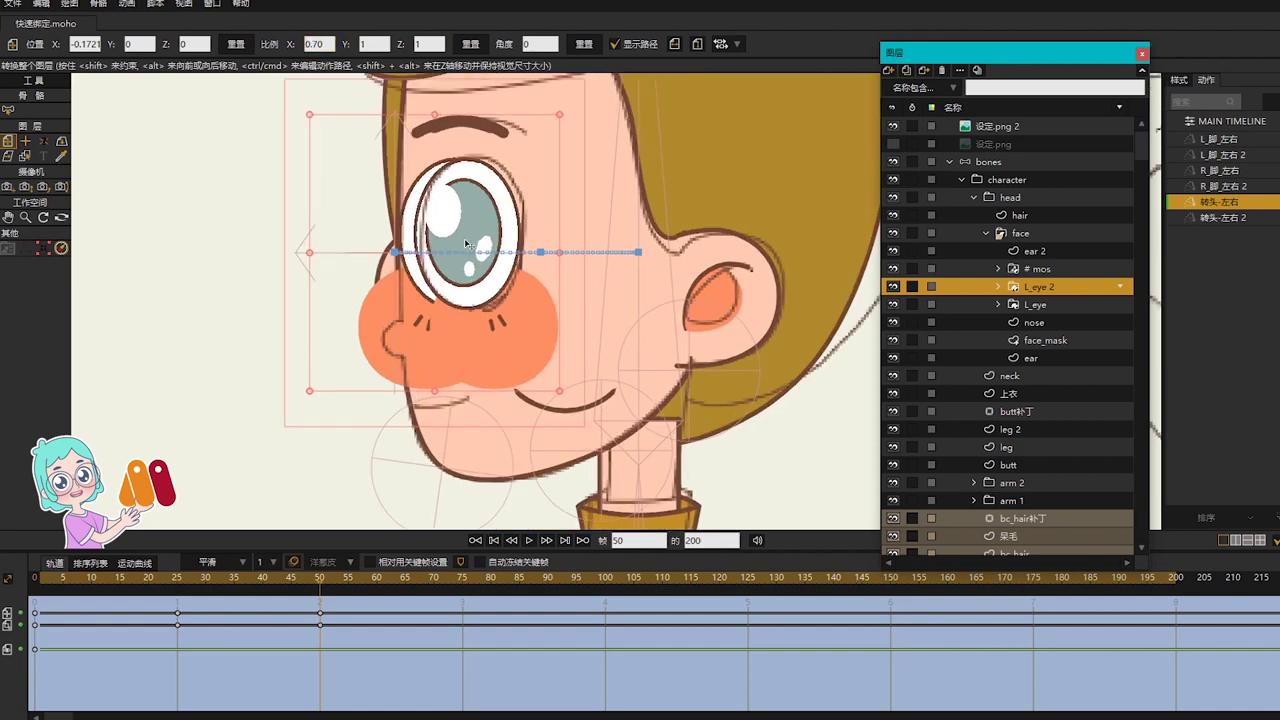
Step: Set the L_eye layer's horizontal scale to 0.30 and move it past the front face edge to X about -0.168
{"action": "left_click", "coordinate": [1040, 304]}
{"action": "double_click", "coordinate": [316, 44]}
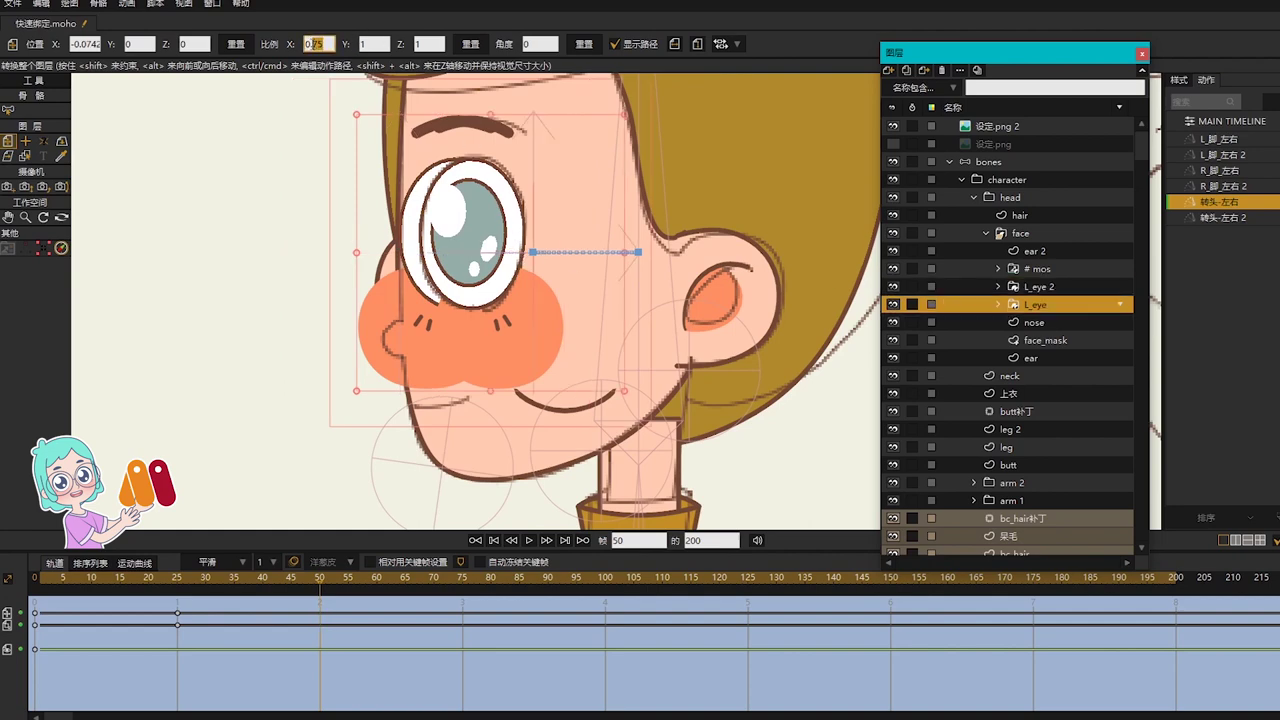
{"action": "type", "text": "0.30"}
{"action": "key", "text": "Return"}
{"action": "left_click_drag", "start_coordinate": [549, 253], "coordinate": [425, 292]}
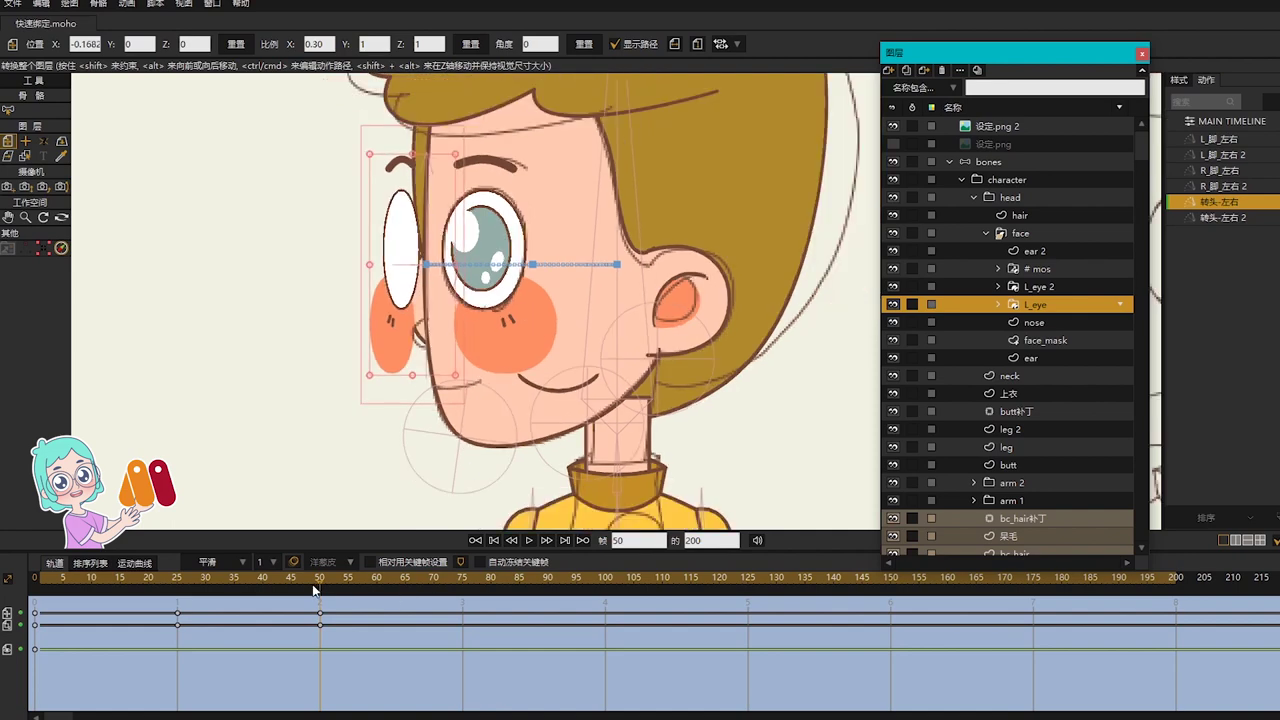
{"action": "mouse_move", "coordinate": [317, 578]}
{"action": "left_mouse_down"}
{"action": "mouse_move", "coordinate": [58, 572]}
{"action": "mouse_move", "coordinate": [330, 598]}
{"action": "left_mouse_up"}
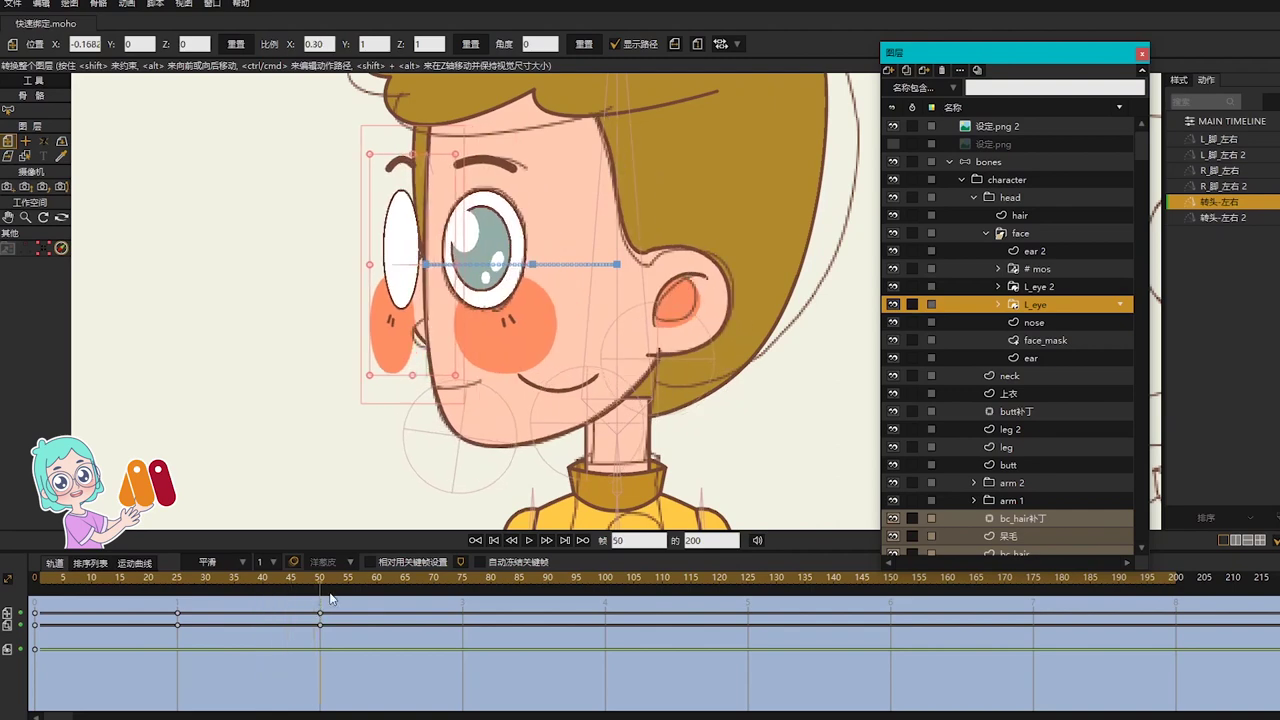
Step: Move the # mos mouth layer forward to the front edge of the face at X about -0.149
{"action": "left_click", "coordinate": [1030, 268]}
{"action": "scroll", "coordinate": [540, 400], "scroll_direction": "up", "scroll_amount": 1}
{"action": "left_click_drag", "start_coordinate": [603, 392], "coordinate": [455, 408]}
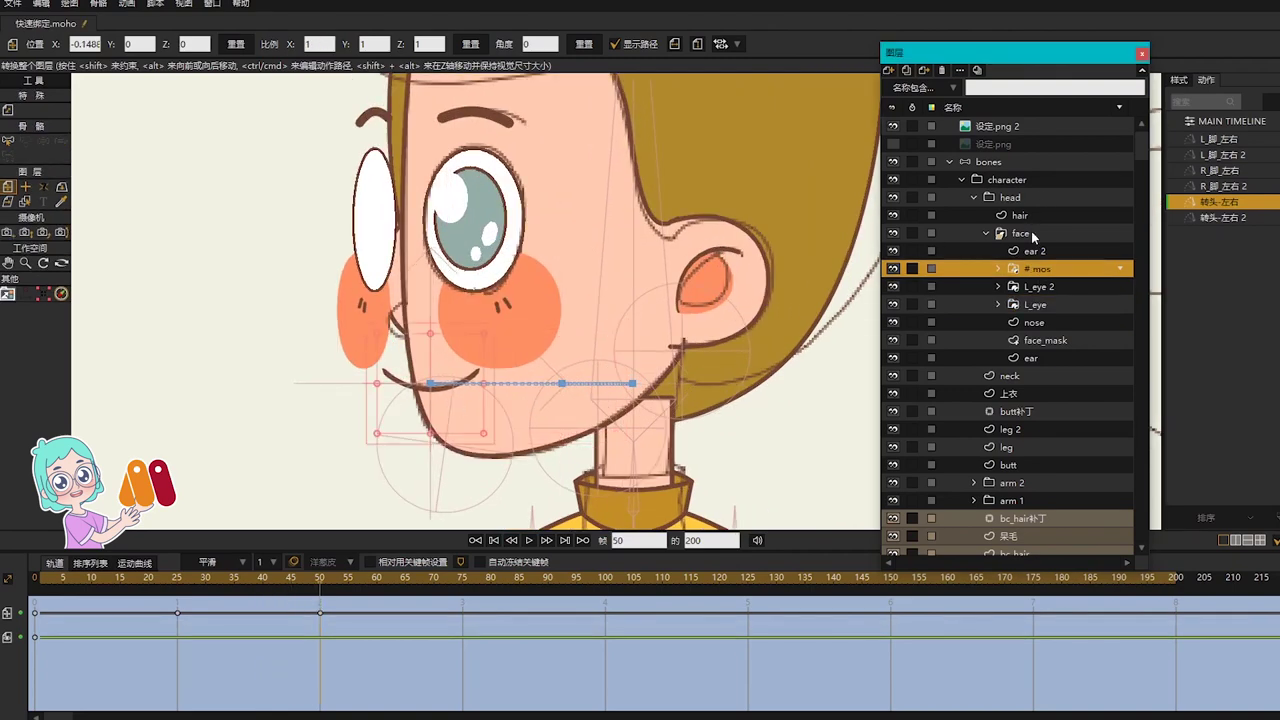
Step: Move the nose layer's points onto the sketched profile nose at X about -0.166, Y about 0.422
{"action": "left_click", "coordinate": [1044, 322]}
{"action": "key", "text": "g"}
{"action": "scroll", "coordinate": [471, 184], "scroll_direction": "up", "scroll_amount": 1}
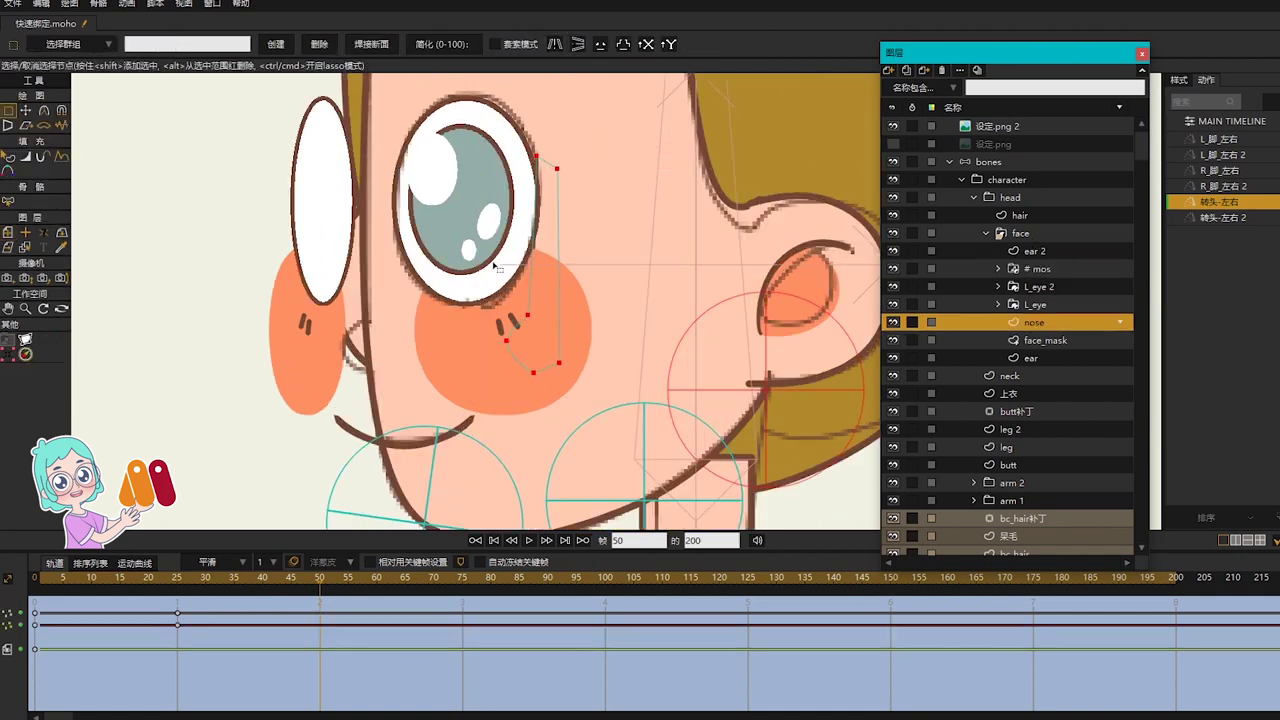
{"action": "key", "text": "t"}
{"action": "left_click_drag", "start_coordinate": [551, 322], "coordinate": [388, 316]}
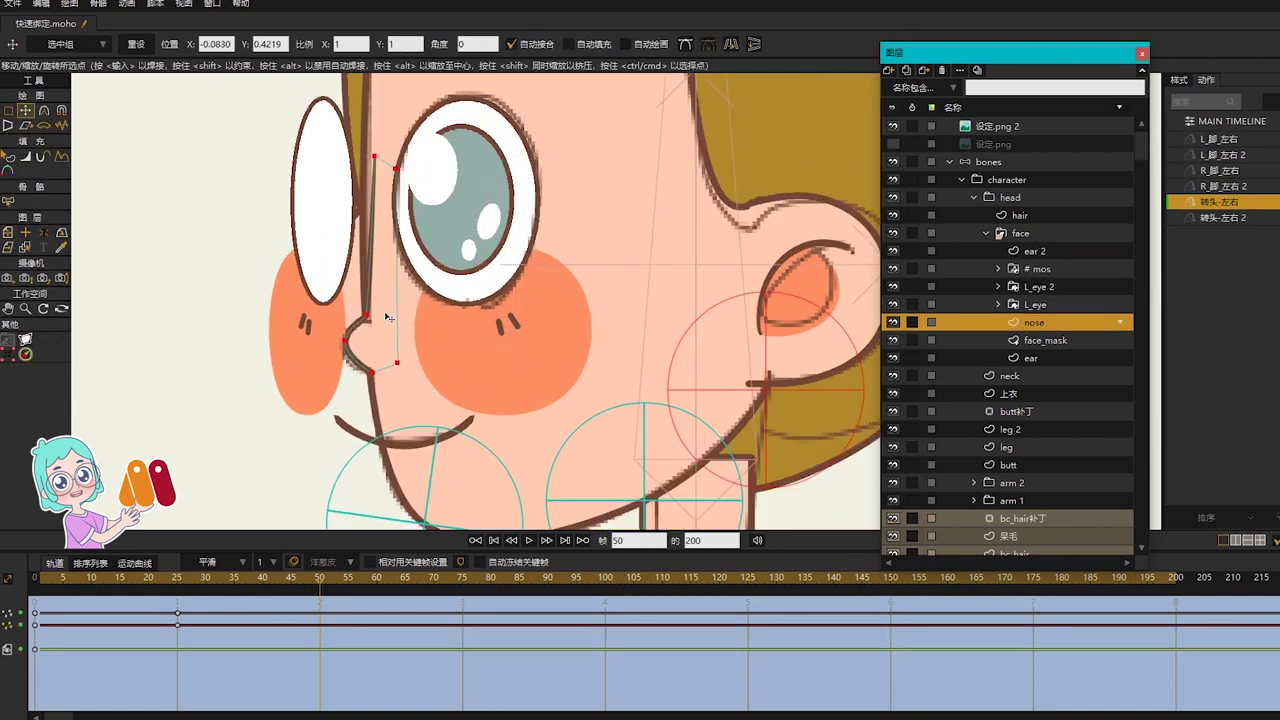
Step: Hide the 设定.png 2 reference, then shear and nudge the nose points to line up with the front face edge
{"action": "left_click", "coordinate": [893, 126]}
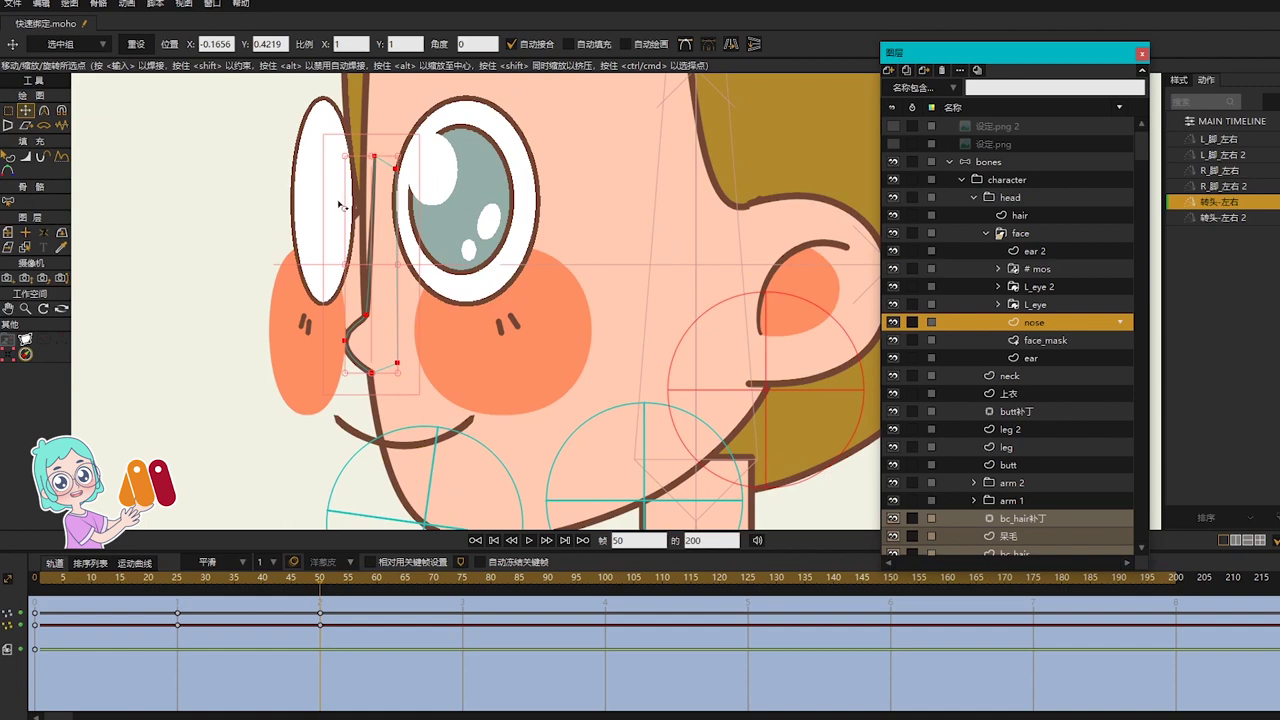
{"action": "left_click", "coordinate": [25, 125]}
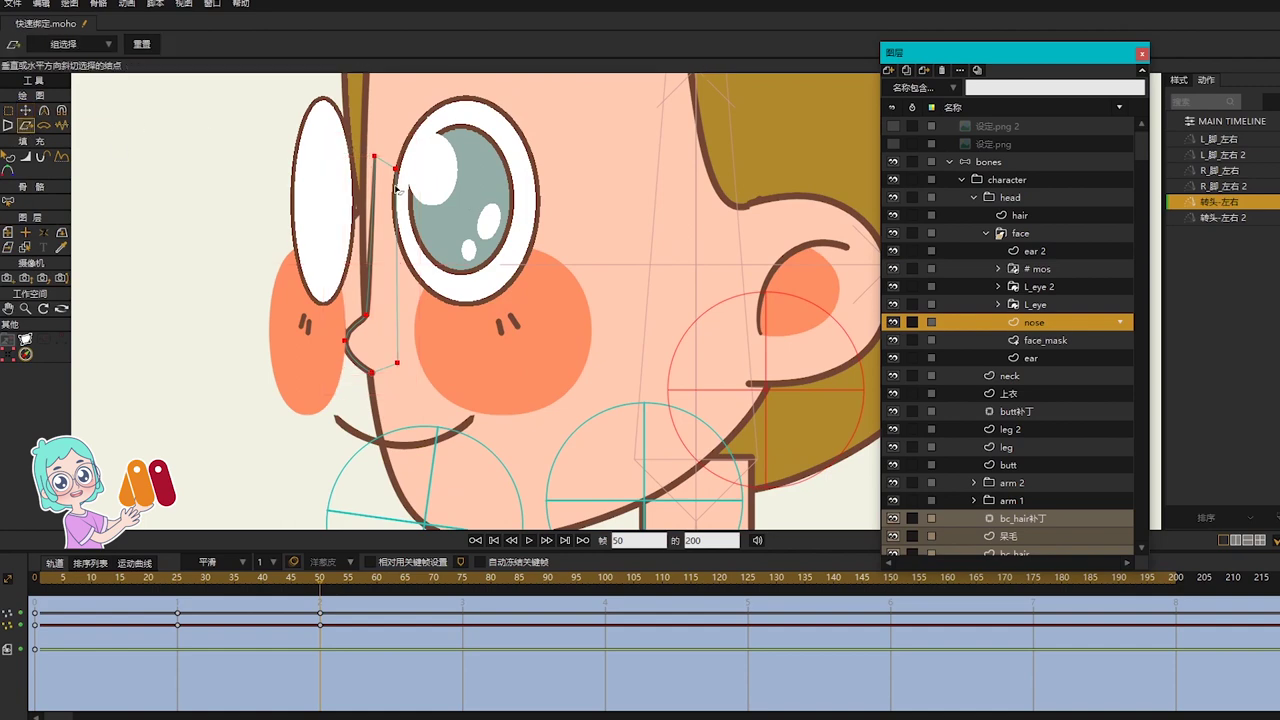
{"action": "key", "text": "t"}
{"action": "left_click_drag", "start_coordinate": [382, 277], "coordinate": [376, 277]}
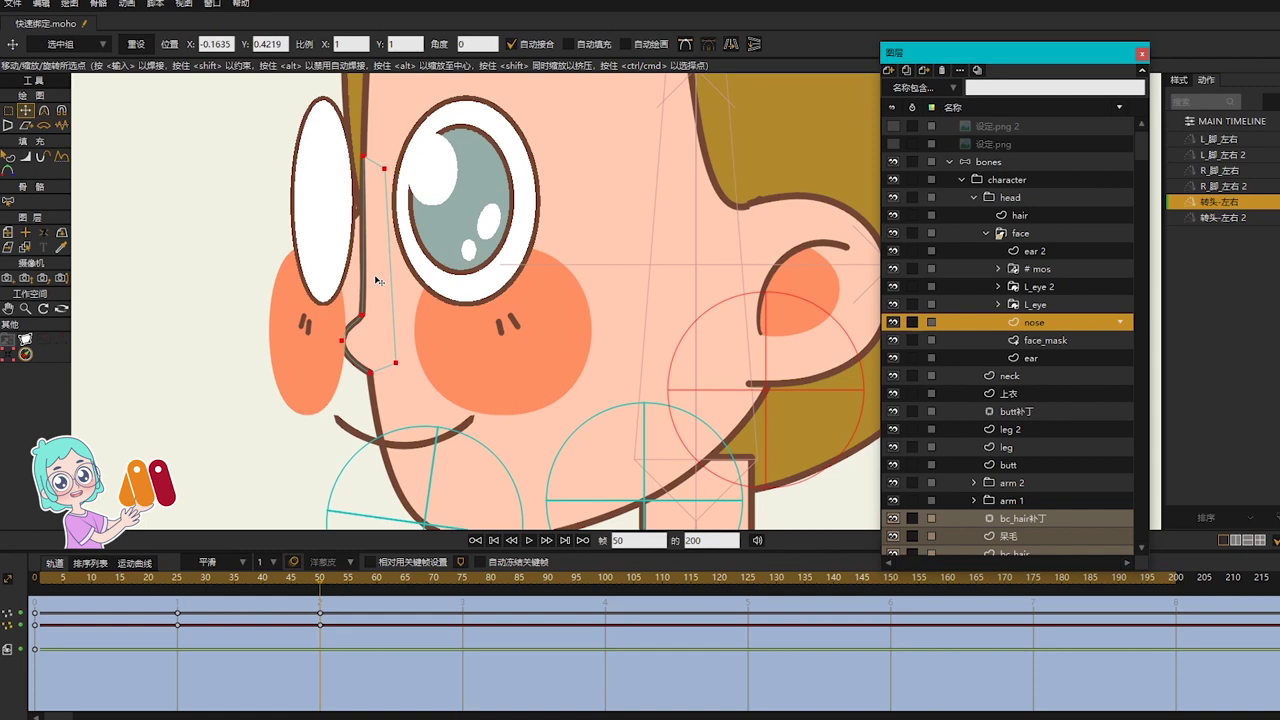
Step: Set the line width of the nose's top point to 100 percent at frame 50, and key its original width at frame 48
{"action": "key", "text": "g"}
{"action": "left_click", "coordinate": [364, 157]}
{"action": "key", "text": "w"}
{"action": "left_click", "coordinate": [189, 45]}
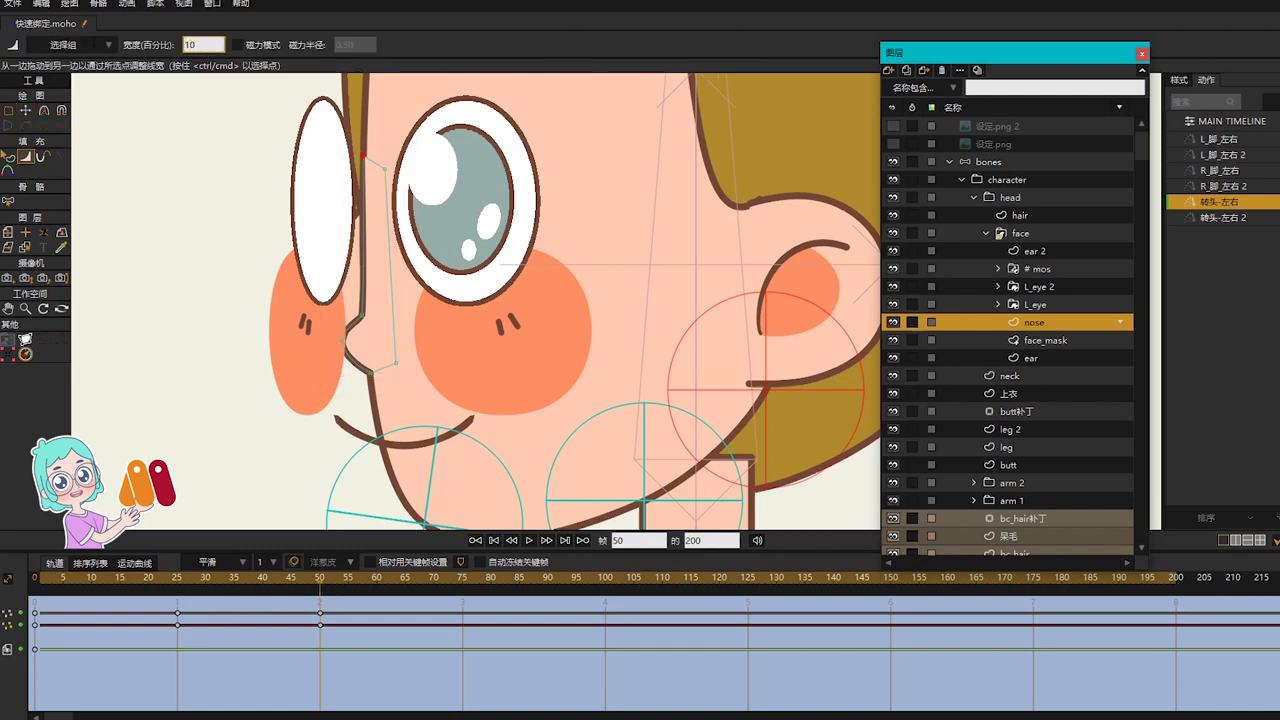
{"action": "type", "text": "0"}
{"action": "key", "text": "Return"}
{"action": "left_click", "coordinate": [310, 583]}
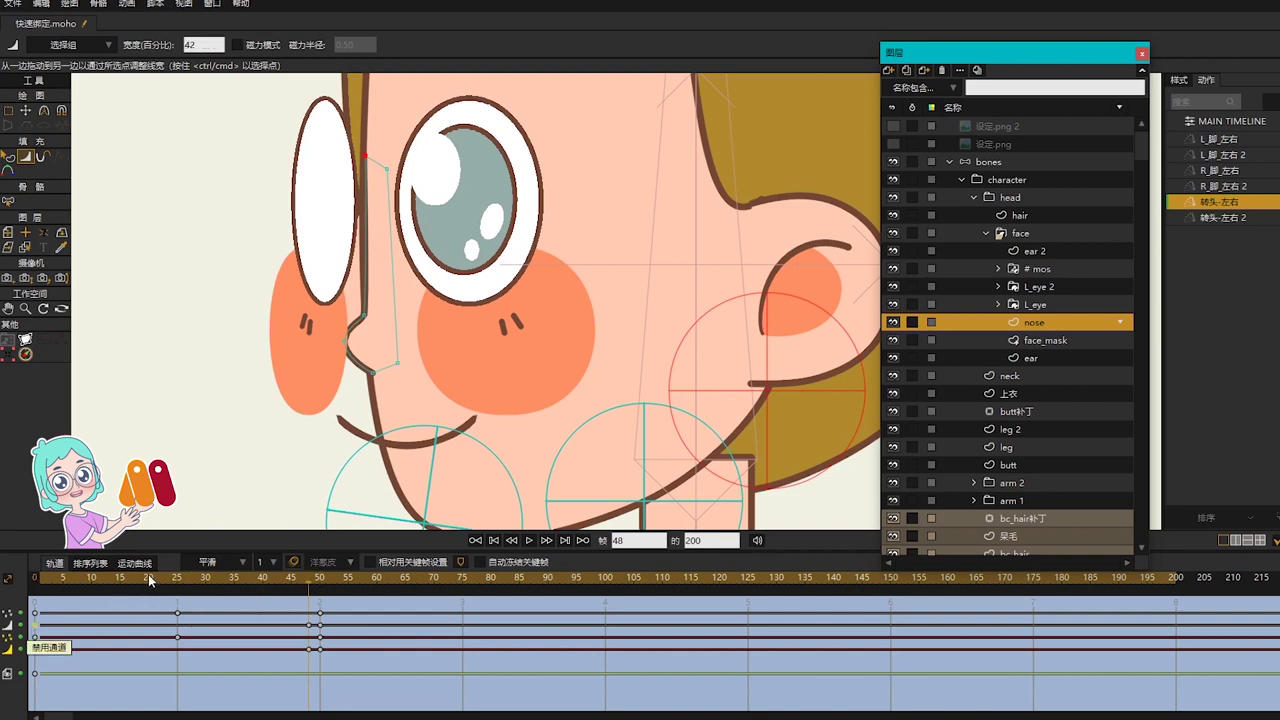
Step: Preview the nose line through the turn, return to frame 50, and show the 设定.png 2 reference again
{"action": "left_click", "coordinate": [97, 578]}
{"action": "left_click_drag", "start_coordinate": [121, 582], "coordinate": [187, 584]}
{"action": "left_click", "coordinate": [330, 626]}
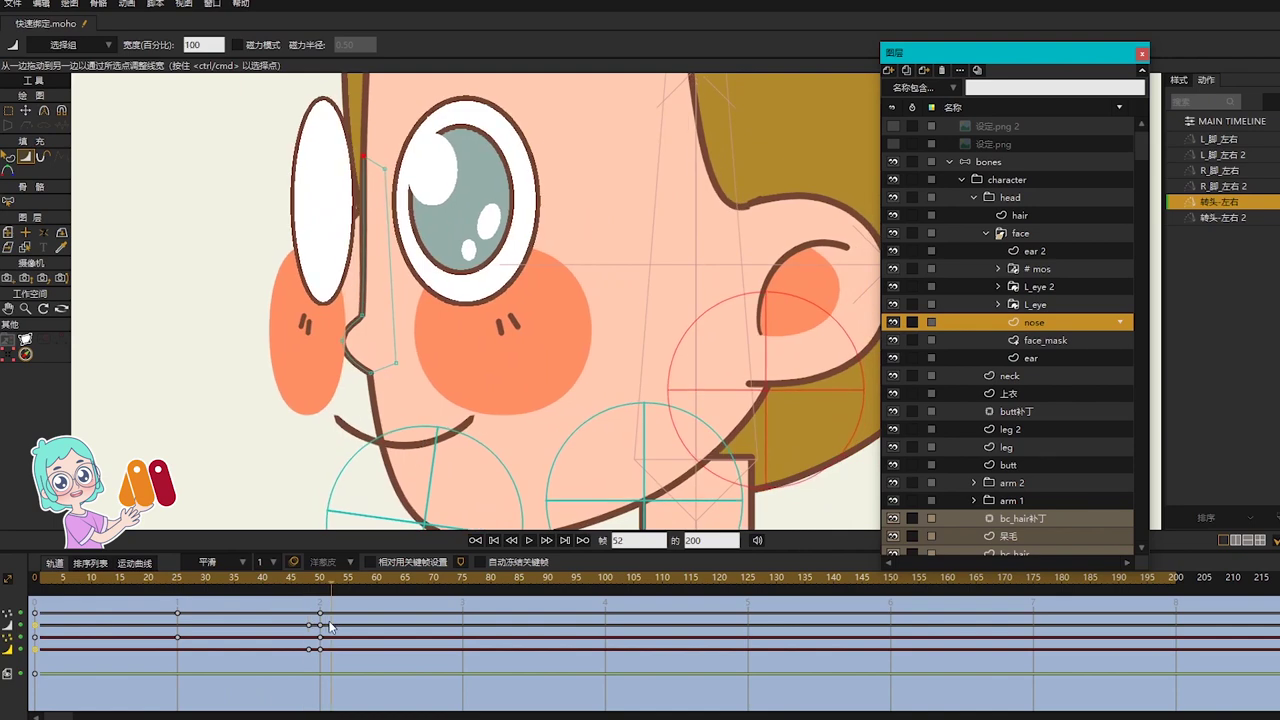
{"action": "scroll", "coordinate": [528, 430], "scroll_direction": "down", "scroll_amount": 1}
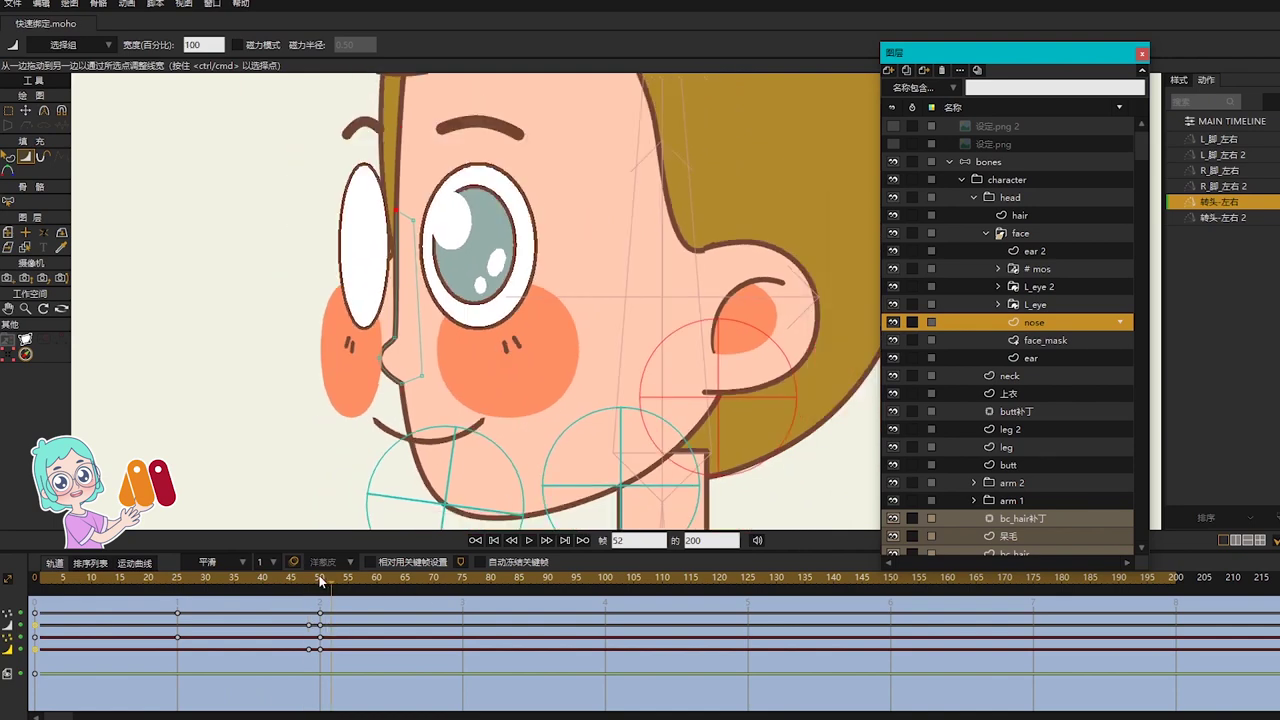
{"action": "scroll", "coordinate": [582, 321], "scroll_direction": "down", "scroll_amount": 2}
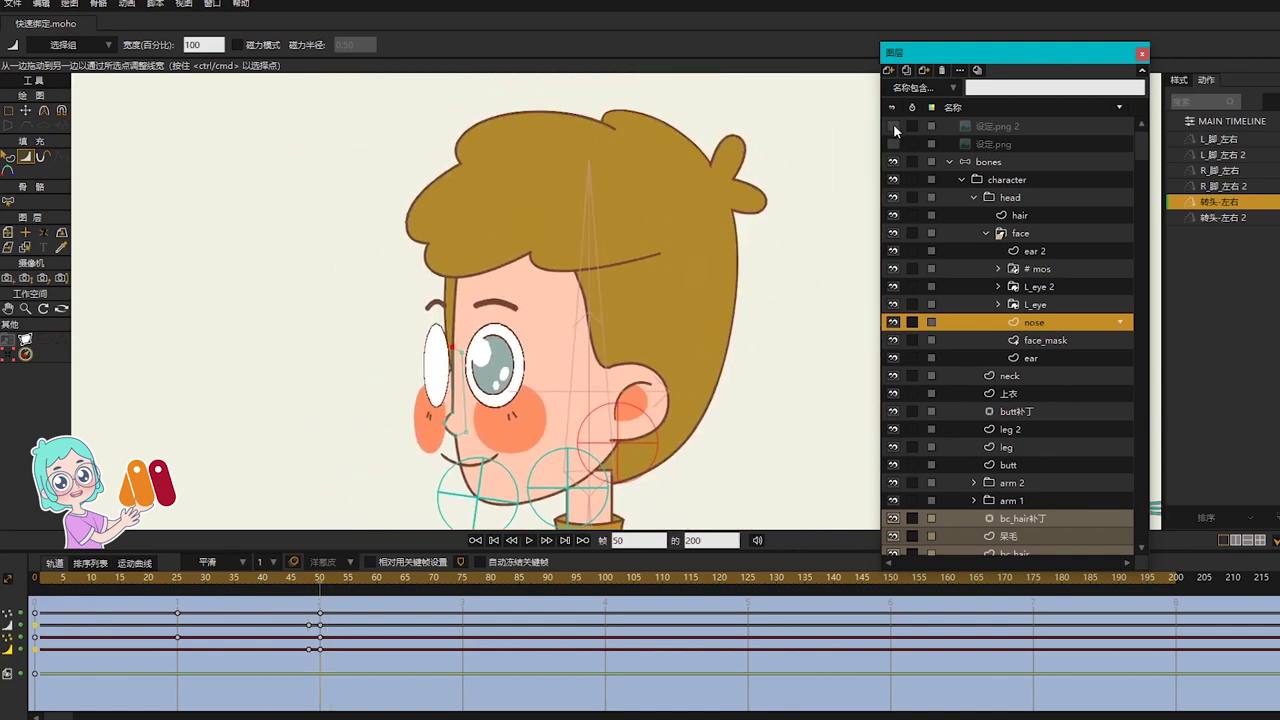
{"action": "left_click", "coordinate": [893, 126]}
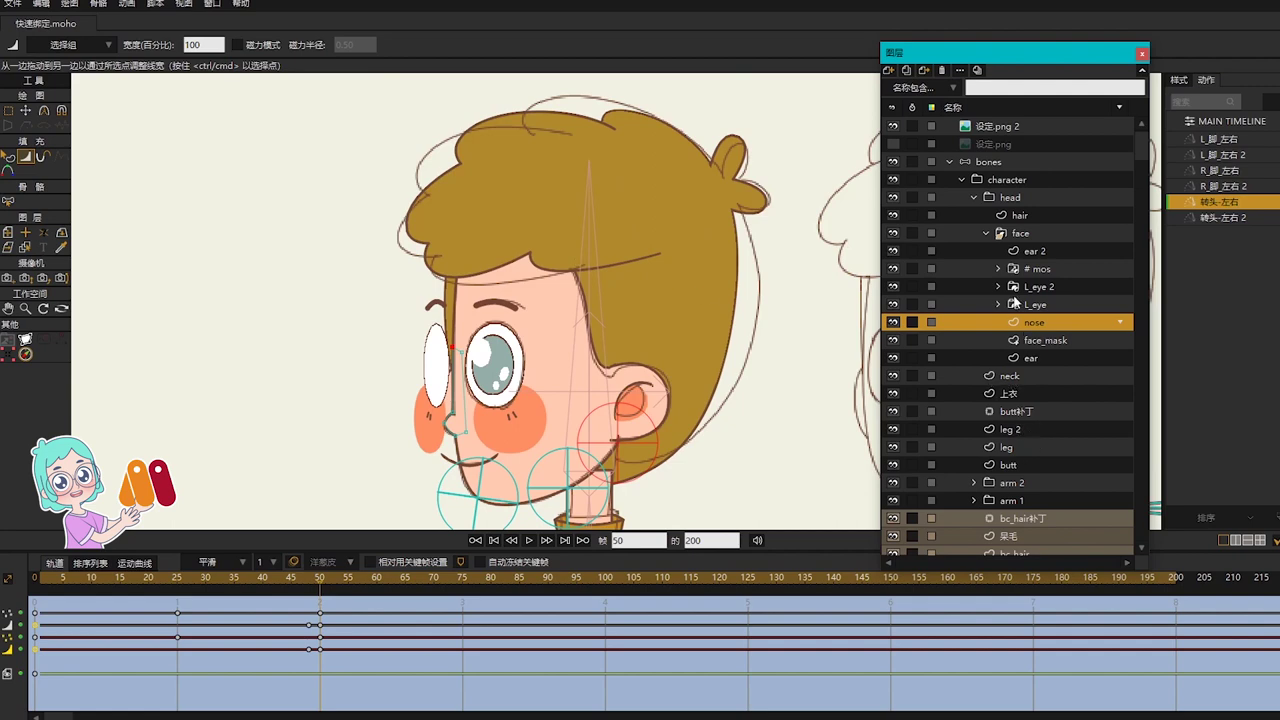
Step: Move the hair layer's two upper crown points onto the sketched profile hair outline at frame 50
{"action": "left_click", "coordinate": [1020, 216]}
{"action": "scroll", "coordinate": [463, 237], "scroll_direction": "up", "scroll_amount": 3}
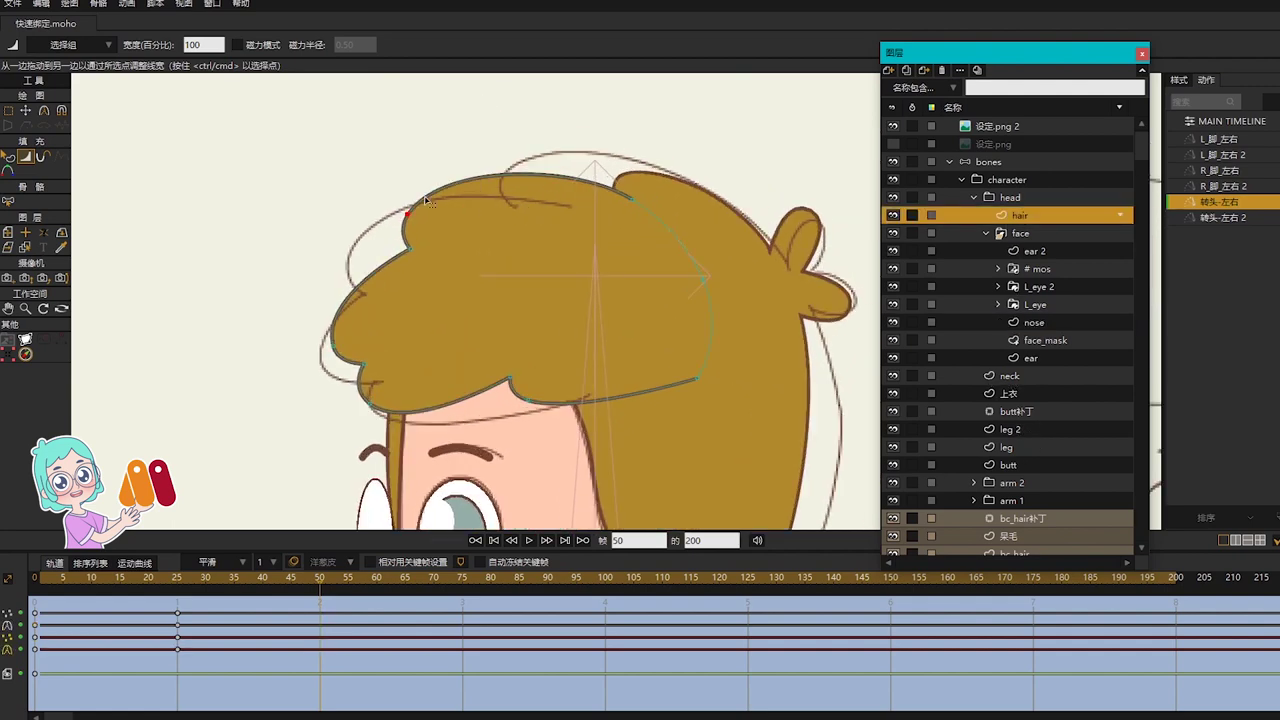
{"action": "left_click_drag", "start_coordinate": [358, 177], "coordinate": [518, 161]}
{"action": "key", "text": "t"}
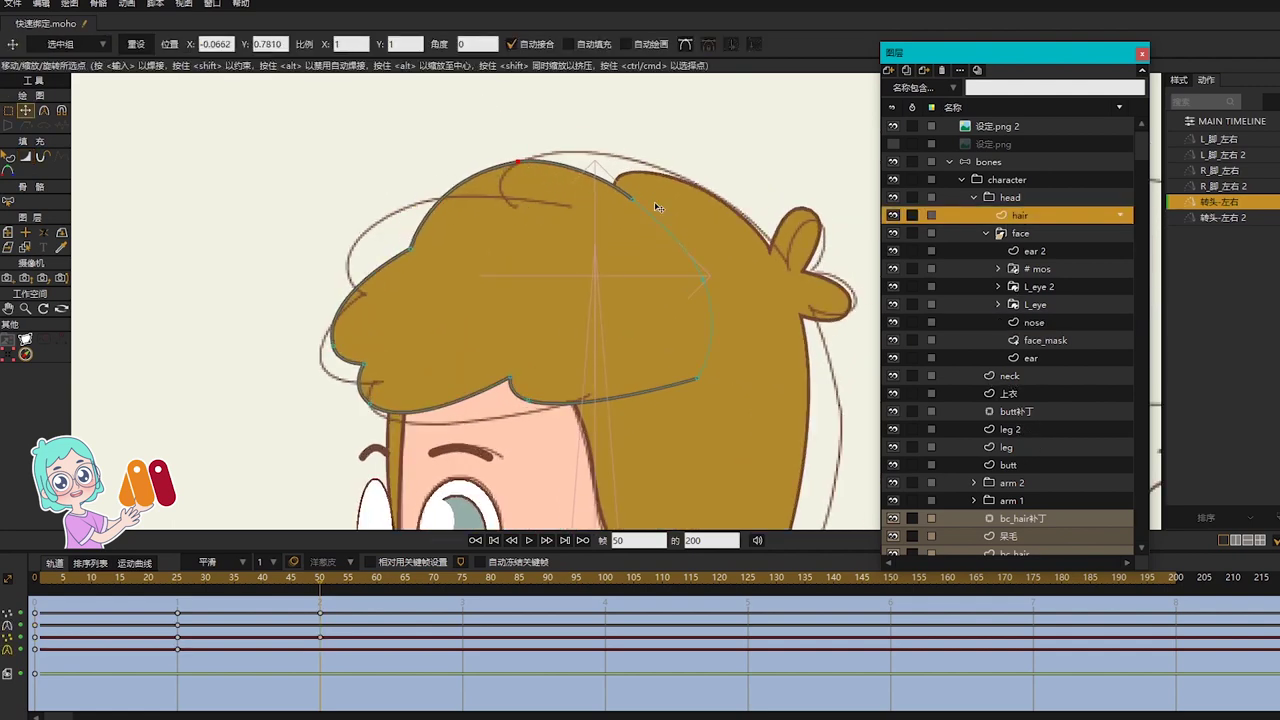
{"action": "left_click_drag", "start_coordinate": [632, 199], "coordinate": [733, 240]}
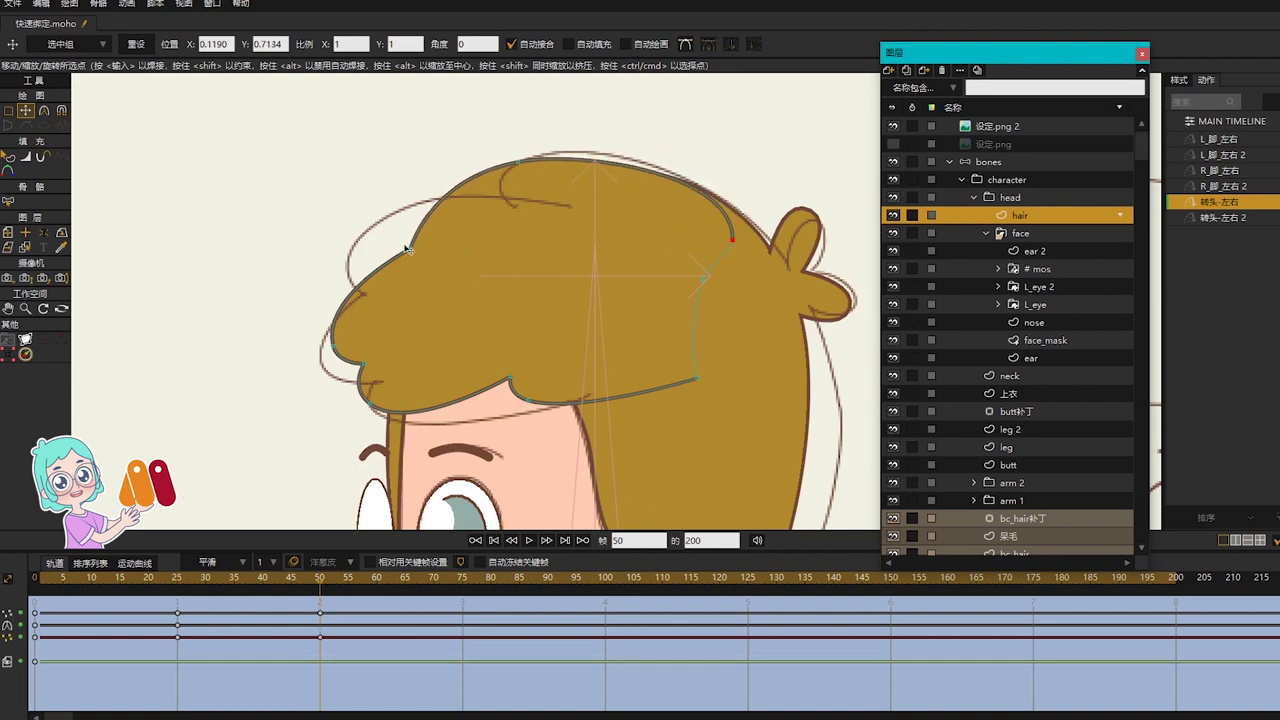
Step: Move the hair's front tuft points forward and up onto the sketched fringe lobes
{"action": "left_click_drag", "start_coordinate": [410, 248], "coordinate": [503, 197]}
{"action": "left_click_drag", "start_coordinate": [333, 346], "coordinate": [351, 249]}
{"action": "left_click_drag", "start_coordinate": [363, 362], "coordinate": [361, 292]}
{"action": "left_click_drag", "start_coordinate": [371, 404], "coordinate": [304, 368]}
{"action": "key", "text": "c"}
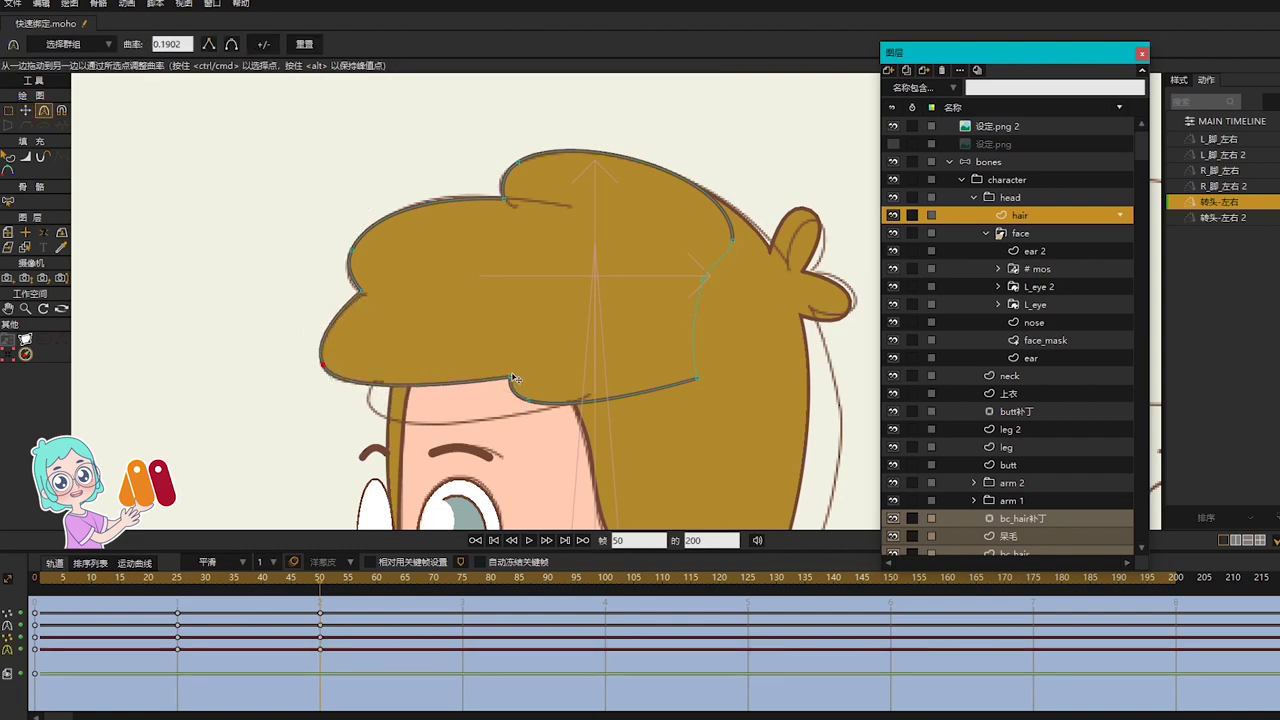
Step: Move the hair's lower fringe points onto the sketched hairline above the brow, and adjust the lowest front lobe's curve handle
{"action": "key", "text": "t"}
{"action": "left_click_drag", "start_coordinate": [510, 378], "coordinate": [331, 390]}
{"action": "key", "text": "c"}
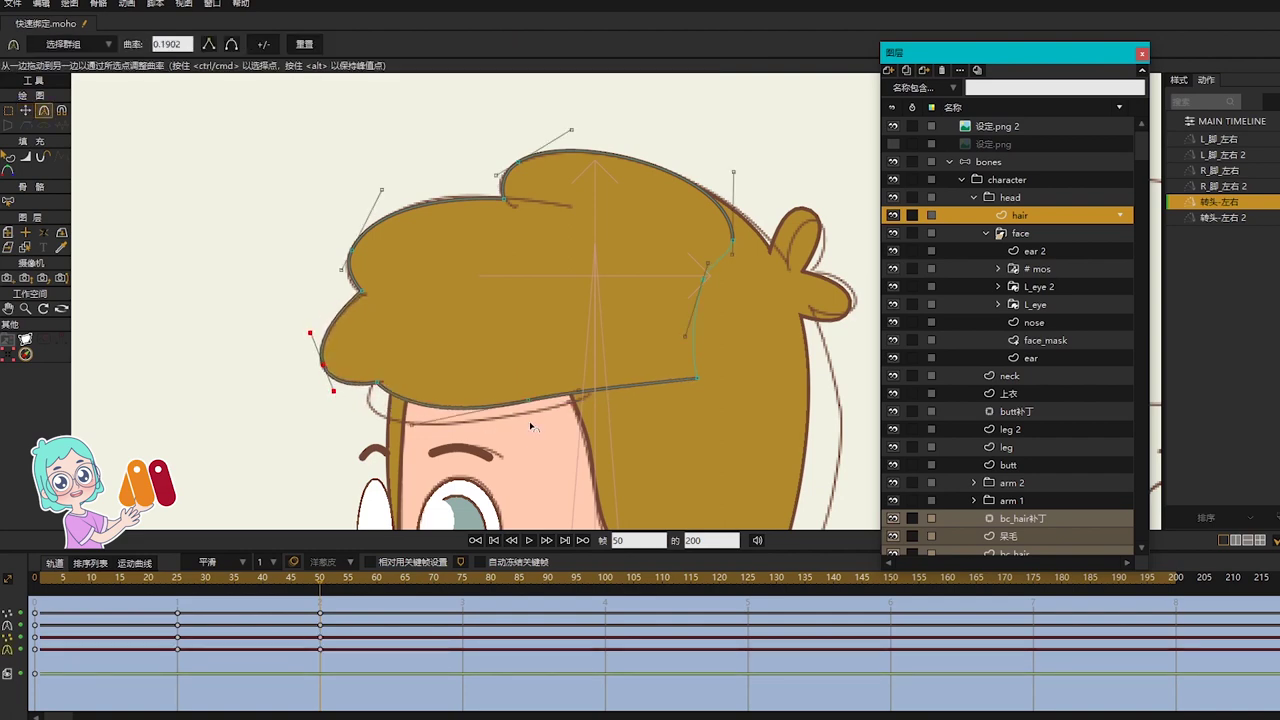
{"action": "key", "text": "t"}
{"action": "left_click_drag", "start_coordinate": [530, 402], "coordinate": [403, 428]}
{"action": "left_click_drag", "start_coordinate": [698, 378], "coordinate": [590, 396]}
{"action": "key", "text": "c"}
{"action": "left_click_drag", "start_coordinate": [421, 459], "coordinate": [397, 447]}
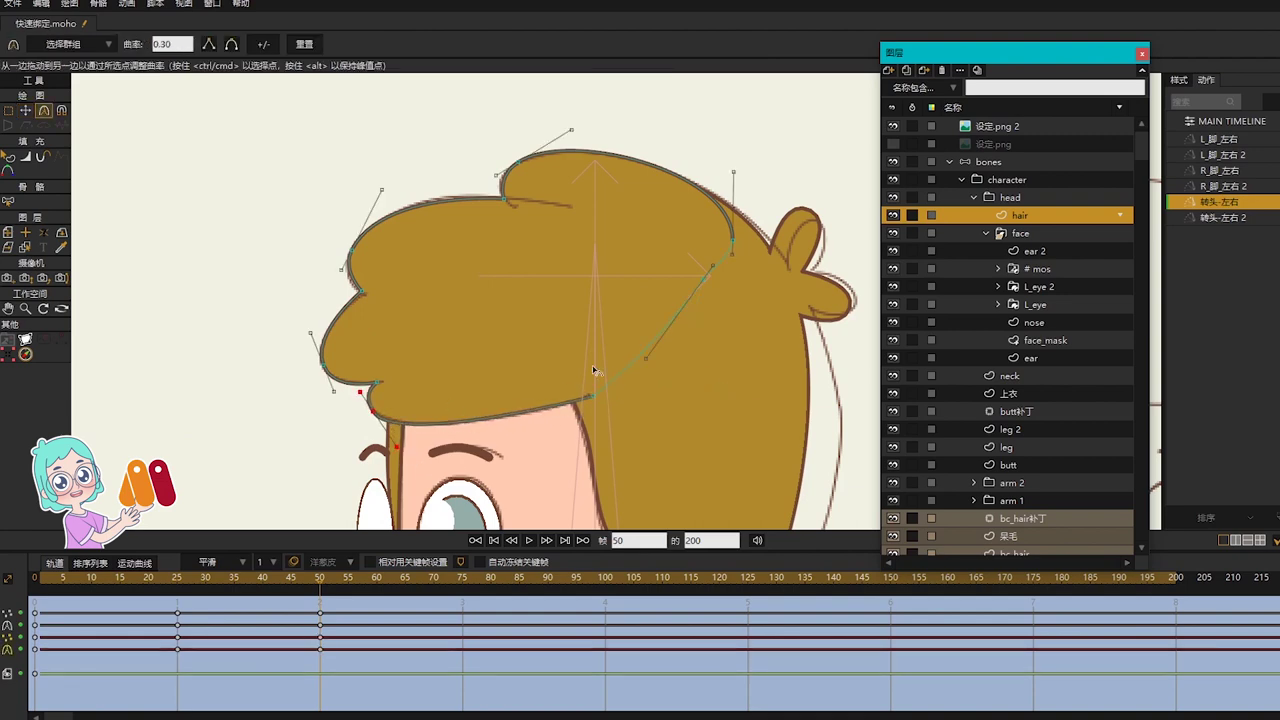
Step: Move the hair's rear crown point to the base of the back tuft, and adjust the crown and rear curve handles to fit the sketch
{"action": "key", "text": "t"}
{"action": "left_click_drag", "start_coordinate": [734, 241], "coordinate": [737, 319]}
{"action": "key", "text": "c"}
{"action": "left_click", "coordinate": [771, 268]}
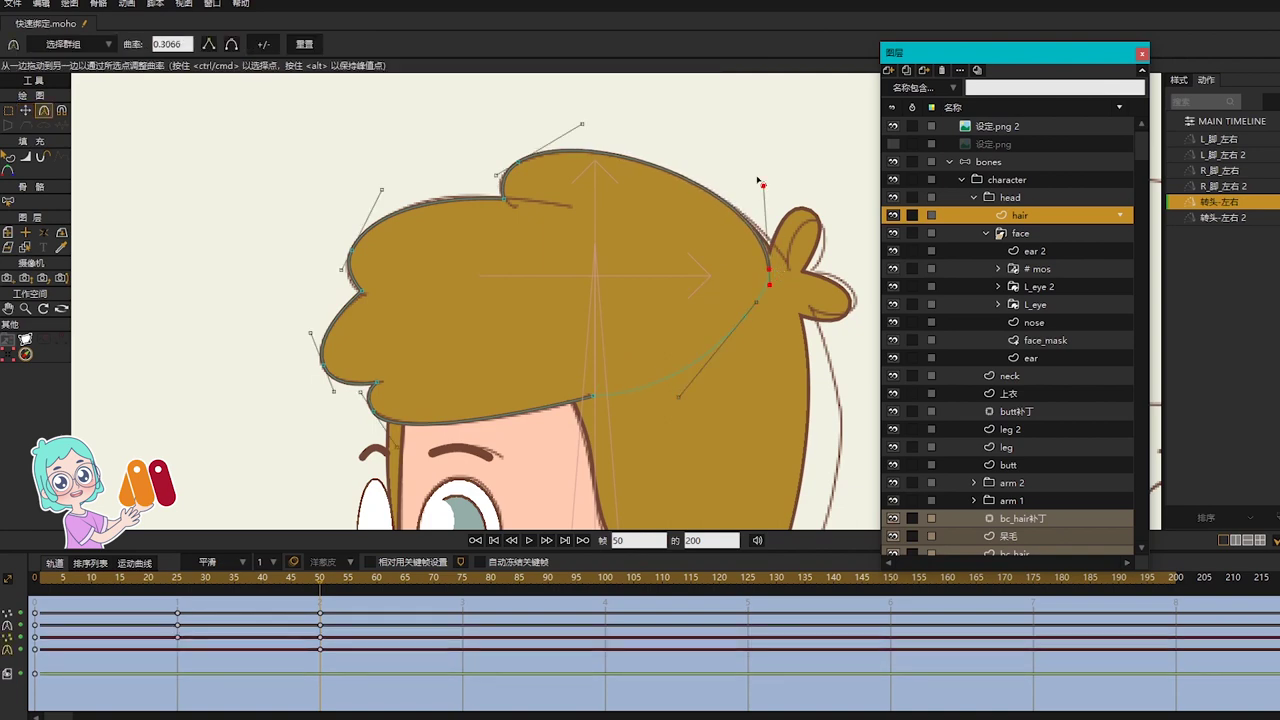
{"action": "mouse_move", "coordinate": [762, 186]}
{"action": "left_mouse_down"}
{"action": "mouse_move", "coordinate": [759, 216]}
{"action": "mouse_move", "coordinate": [762, 204]}
{"action": "left_mouse_up"}
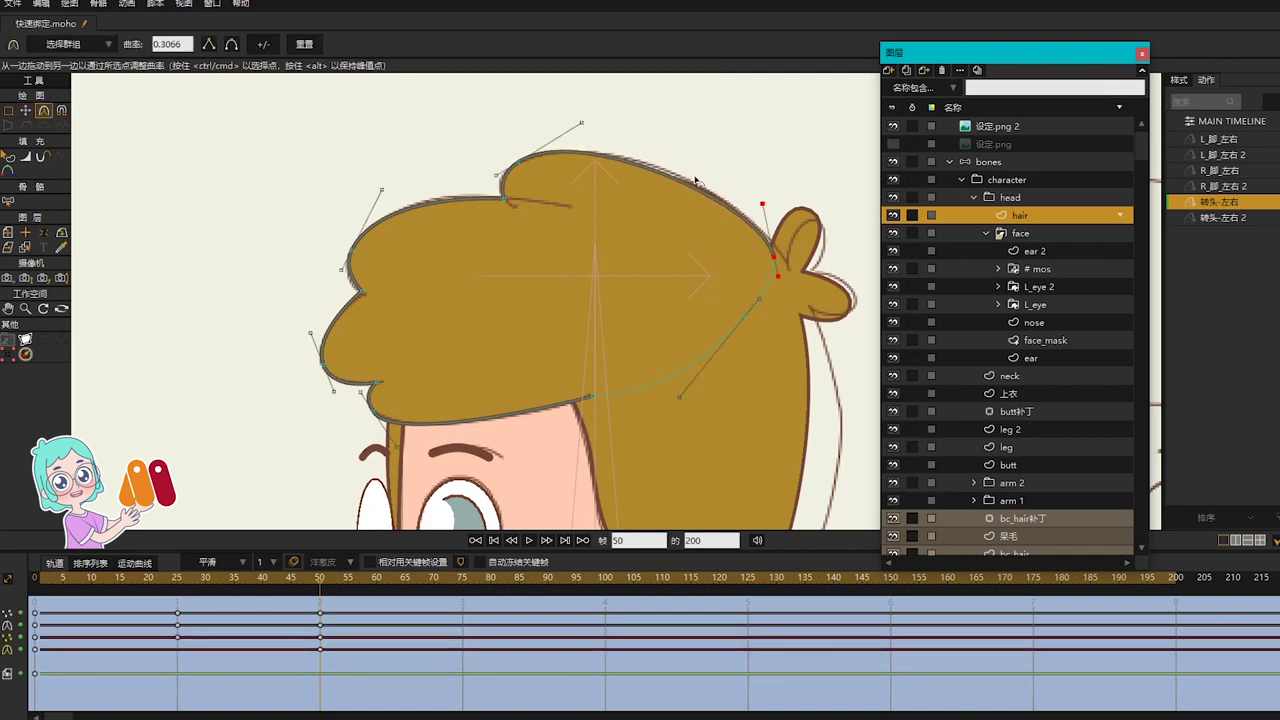
{"action": "left_click_drag", "start_coordinate": [580, 124], "coordinate": [592, 119]}
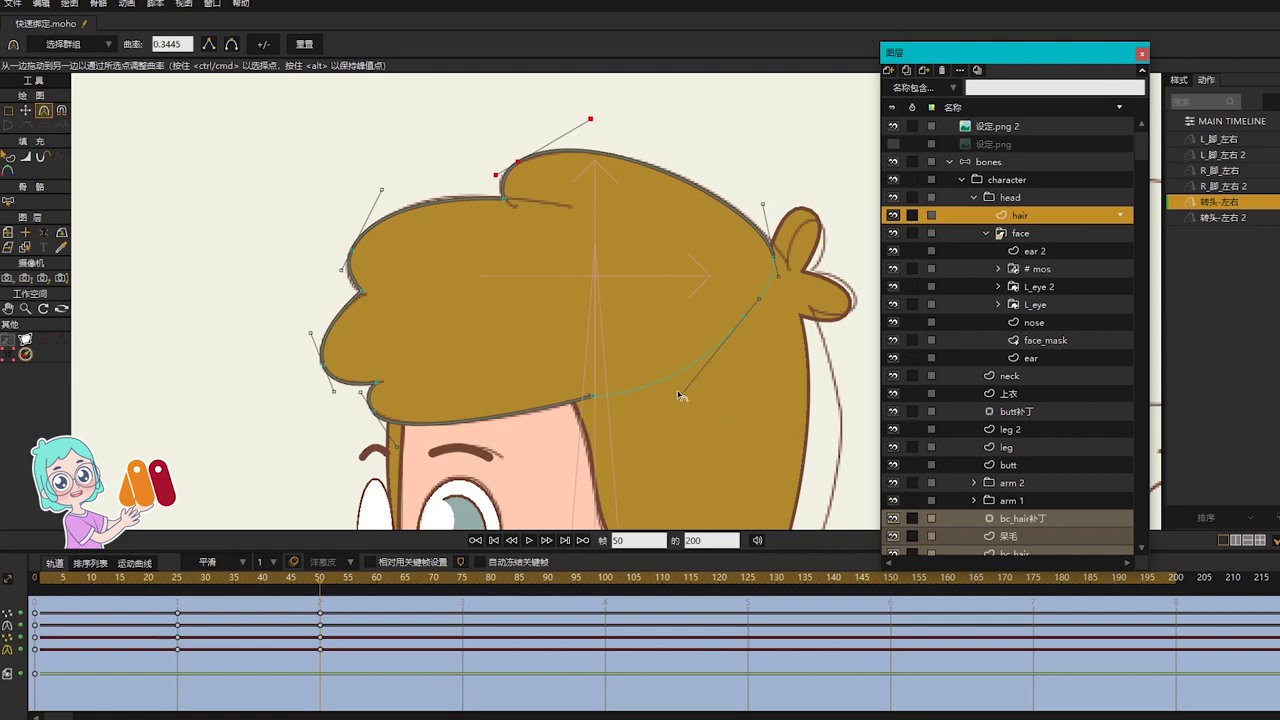
{"action": "left_click_drag", "start_coordinate": [679, 395], "coordinate": [694, 371]}
{"action": "scroll", "coordinate": [760, 297], "scroll_direction": "down", "scroll_amount": 2}
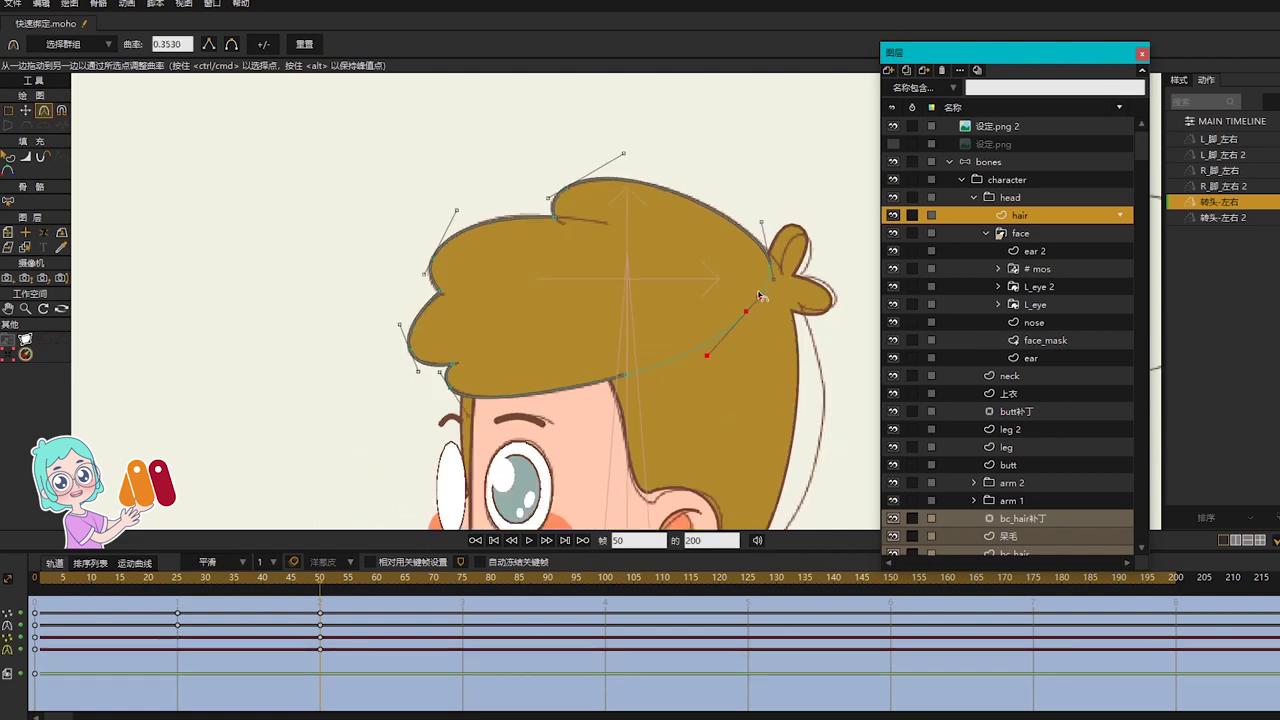
{"action": "scroll", "coordinate": [760, 297], "scroll_direction": "up", "scroll_amount": 2}
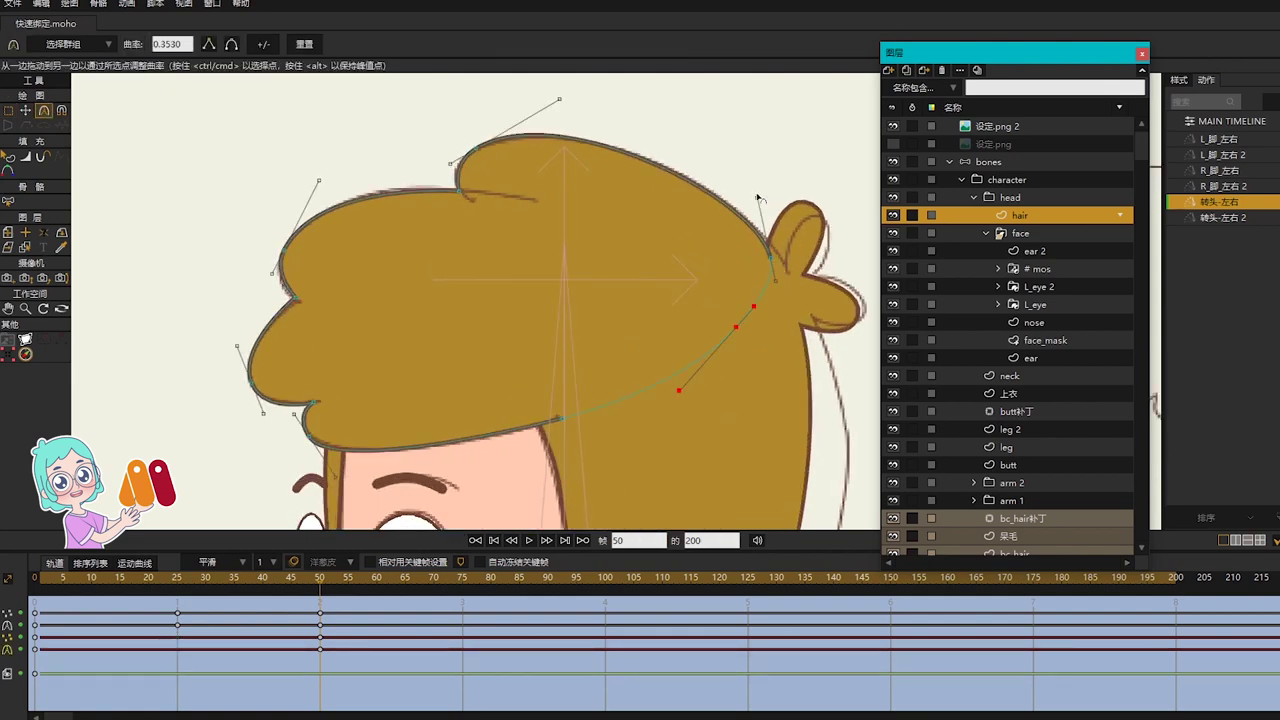
{"action": "key", "text": "t"}
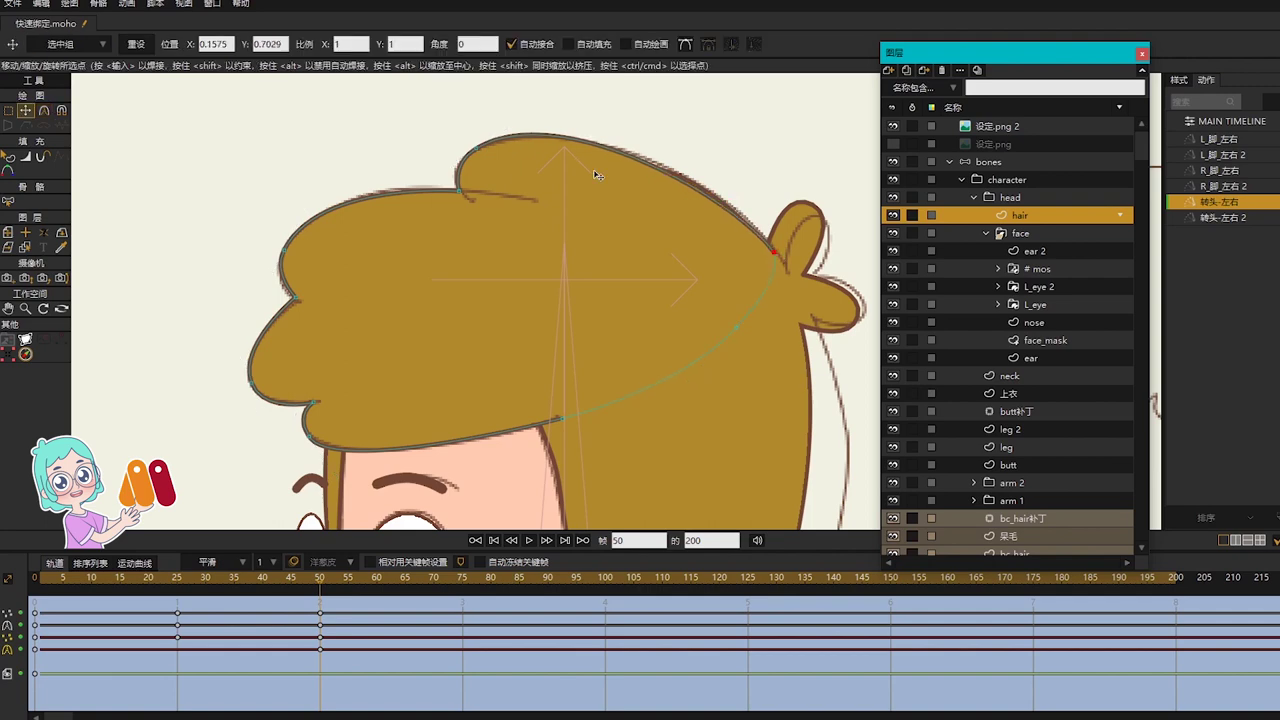
Step: Scrub from frame 50 back to 25 and forward to 39 to examine the hair's in-between shapes
{"action": "scroll", "coordinate": [550, 263], "scroll_direction": "down", "scroll_amount": 2}
{"action": "left_click_drag", "start_coordinate": [322, 590], "coordinate": [178, 588]}
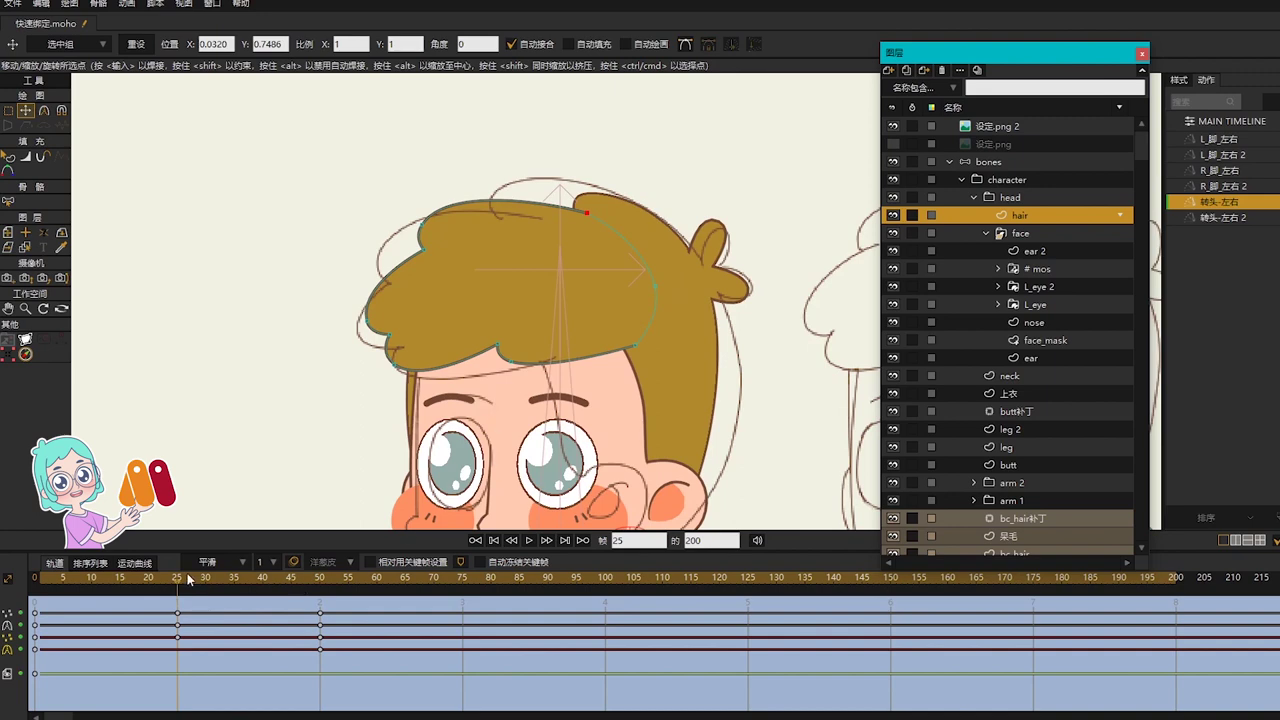
{"action": "left_click_drag", "start_coordinate": [188, 580], "coordinate": [258, 588]}
{"action": "scroll", "coordinate": [648, 216], "scroll_direction": "up", "scroll_amount": 1}
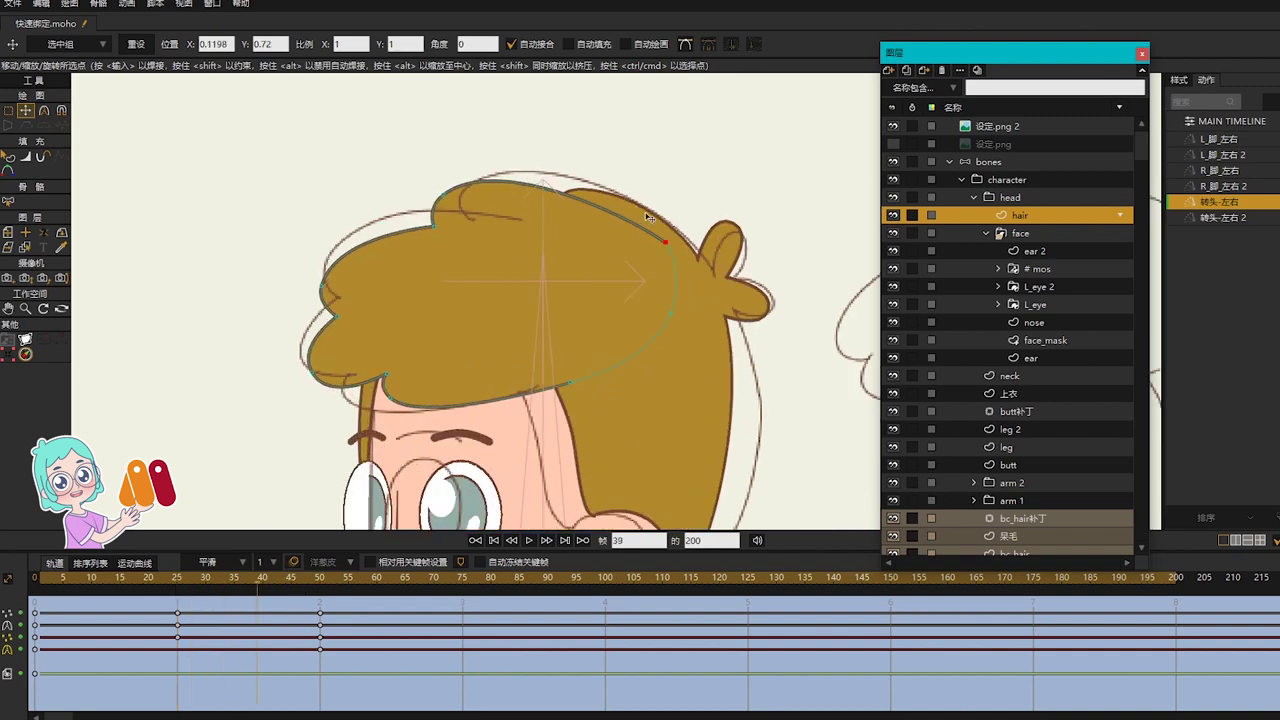
Step: At frame 50, select the bc_hair layer and move its upper rear point onto the base of the back tuft
{"action": "left_click", "coordinate": [318, 580]}
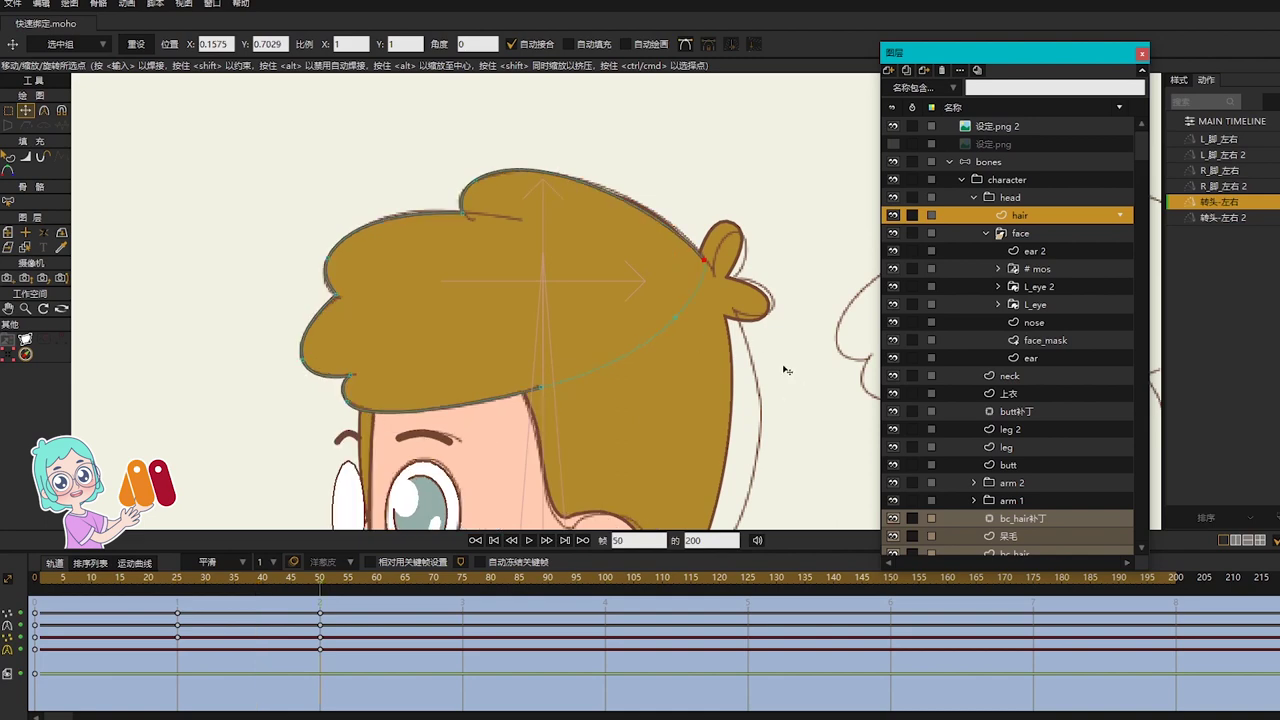
{"action": "scroll", "coordinate": [1050, 450], "scroll_direction": "down", "scroll_amount": 2}
{"action": "left_click", "coordinate": [1021, 486]}
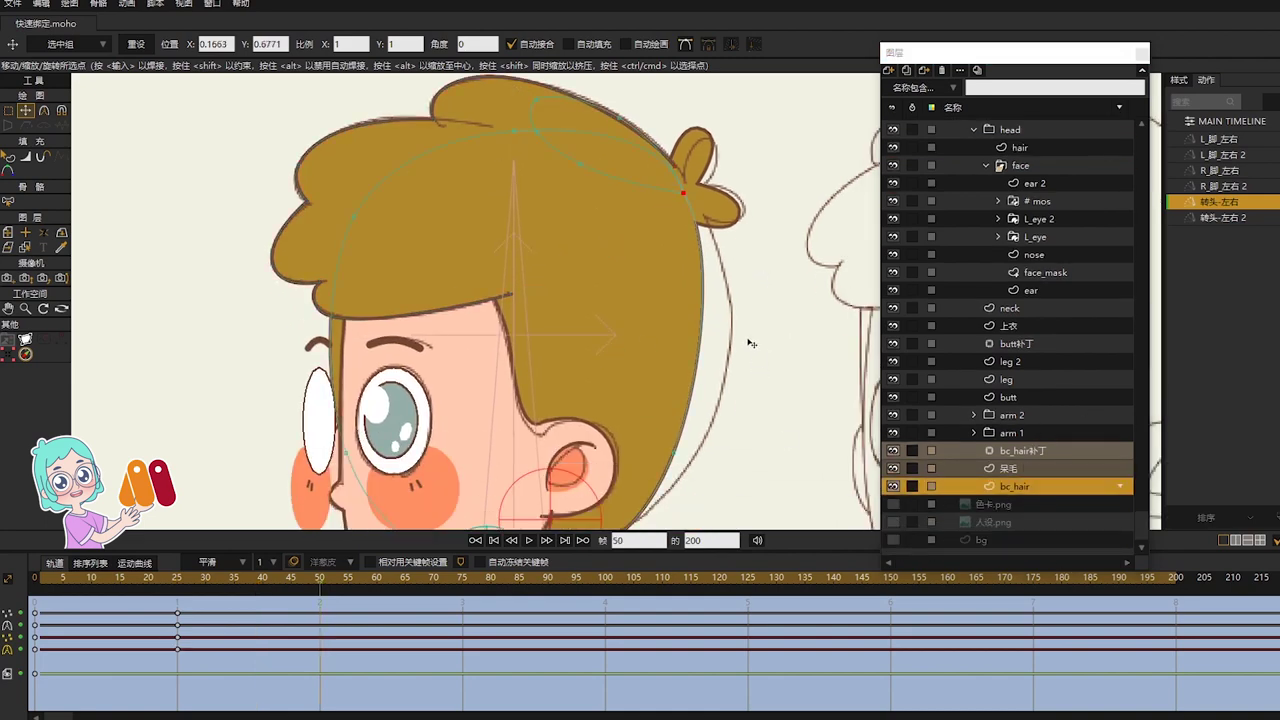
{"action": "left_click_drag", "start_coordinate": [657, 402], "coordinate": [632, 326]}
{"action": "scroll", "coordinate": [640, 315], "scroll_direction": "down", "scroll_amount": 1}
{"action": "key", "text": "g"}
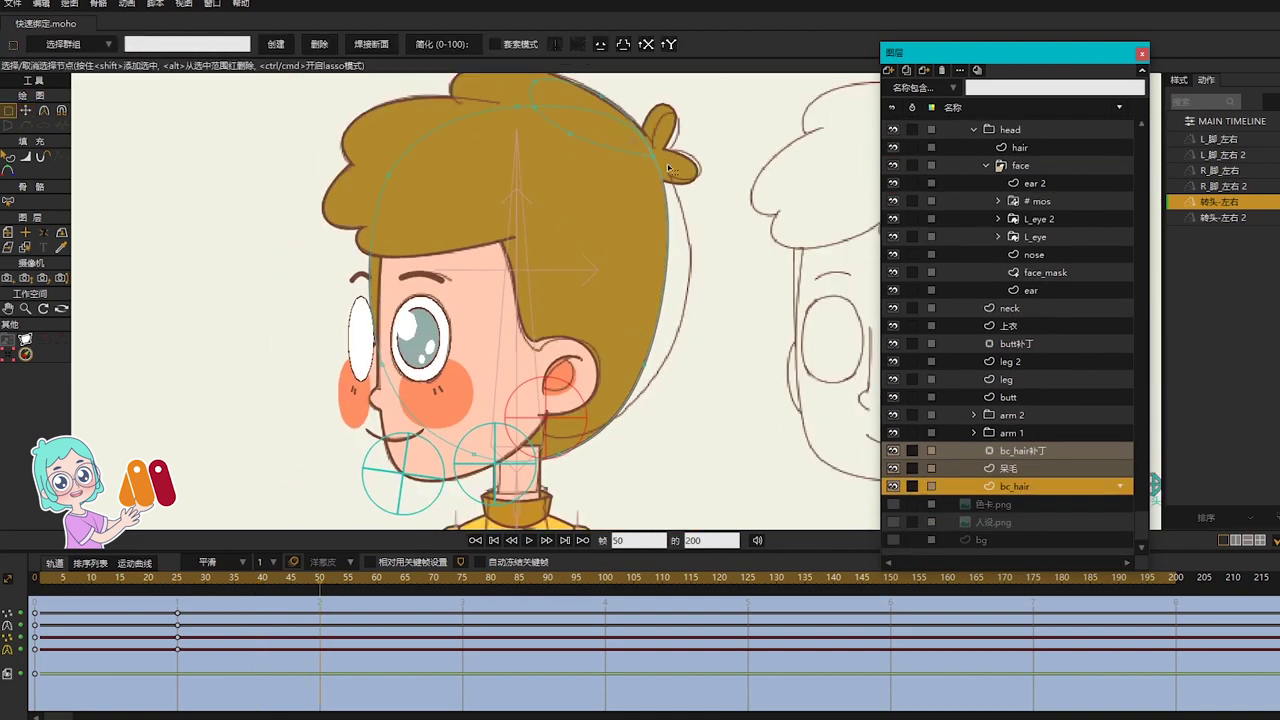
{"action": "scroll", "coordinate": [687, 152], "scroll_direction": "up", "scroll_amount": 2}
{"action": "key", "text": "t"}
{"action": "left_click_drag", "start_coordinate": [634, 159], "coordinate": [650, 163]}
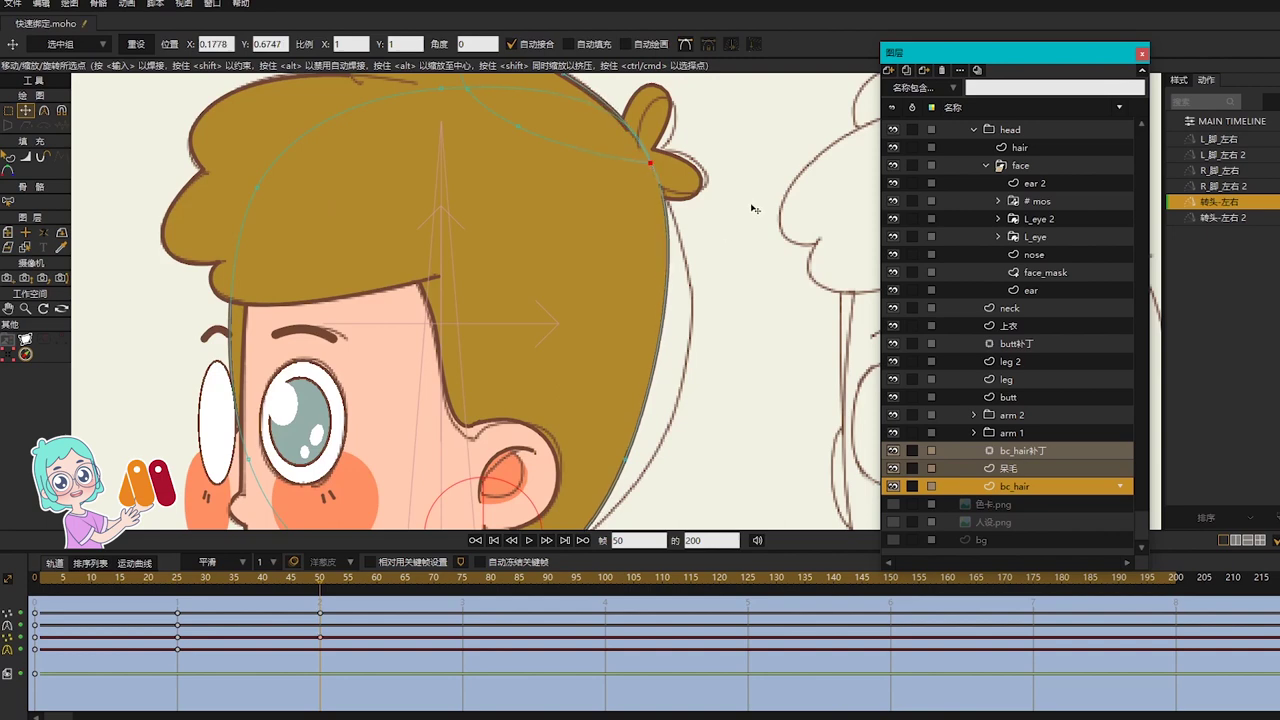
Step: Move bc_hair's crown points back toward the tuft and its rear point out onto the sketched back-of-head curve
{"action": "left_click_drag", "start_coordinate": [742, 224], "coordinate": [723, 281]}
{"action": "left_click_drag", "start_coordinate": [453, 113], "coordinate": [590, 182]}
{"action": "left_click_drag", "start_coordinate": [508, 161], "coordinate": [563, 197]}
{"action": "left_click_drag", "start_coordinate": [743, 388], "coordinate": [746, 265]}
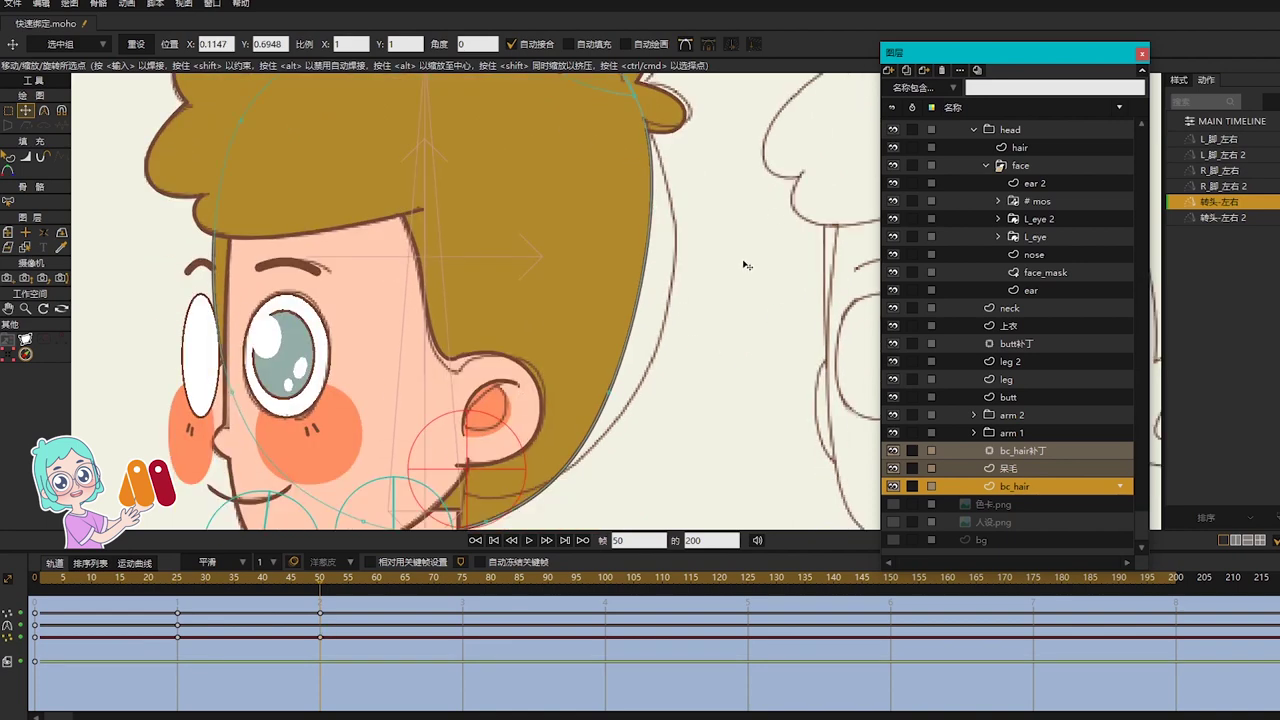
{"action": "left_click_drag", "start_coordinate": [606, 396], "coordinate": [660, 320]}
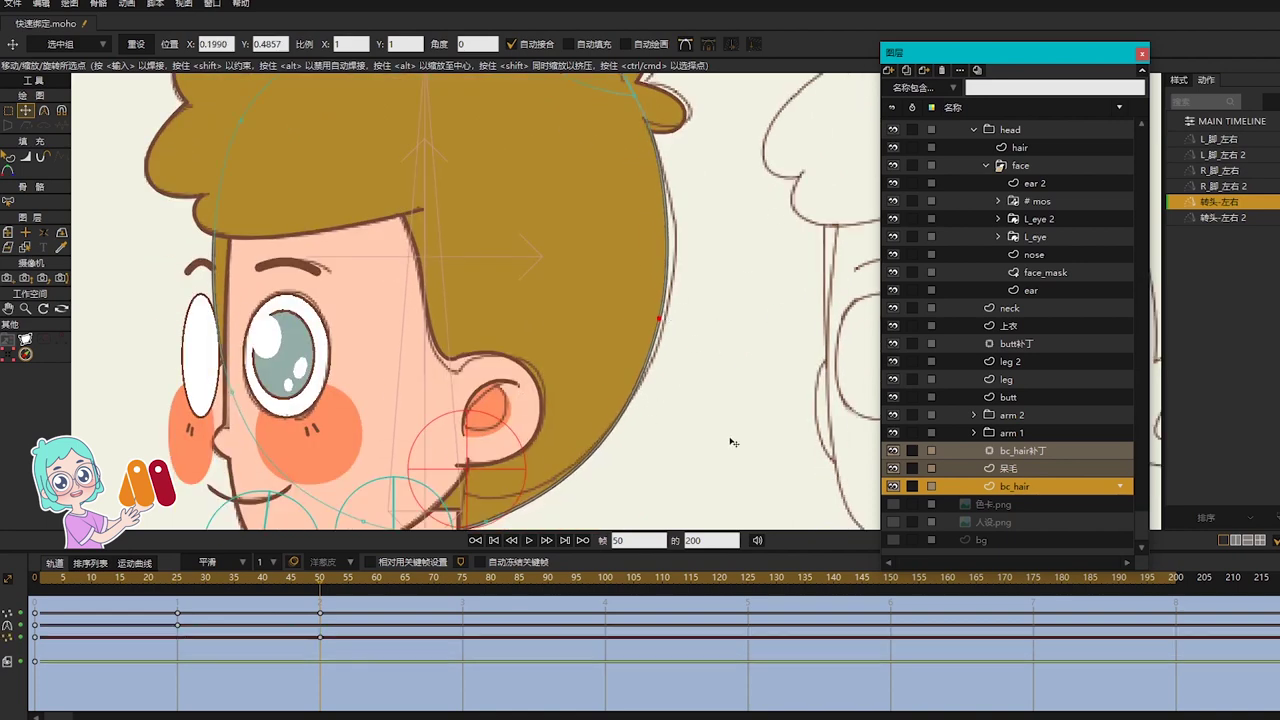
Step: Move bc_hair's nape and front points inward behind the face, and refine the nape curvature and rear point to follow the sketch
{"action": "left_click_drag", "start_coordinate": [731, 440], "coordinate": [725, 349]}
{"action": "left_click_drag", "start_coordinate": [510, 421], "coordinate": [514, 408]}
{"action": "left_click_drag", "start_coordinate": [361, 433], "coordinate": [428, 404]}
{"action": "left_click_drag", "start_coordinate": [229, 305], "coordinate": [408, 311]}
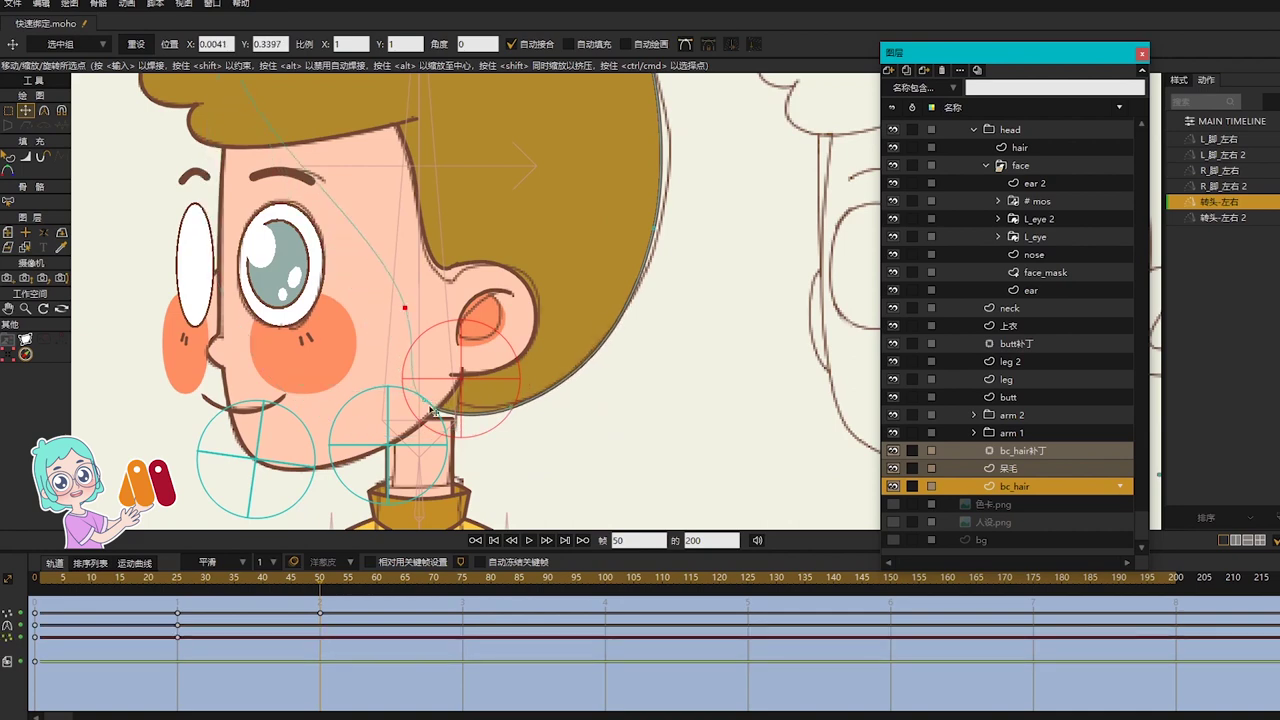
{"action": "key", "text": "c"}
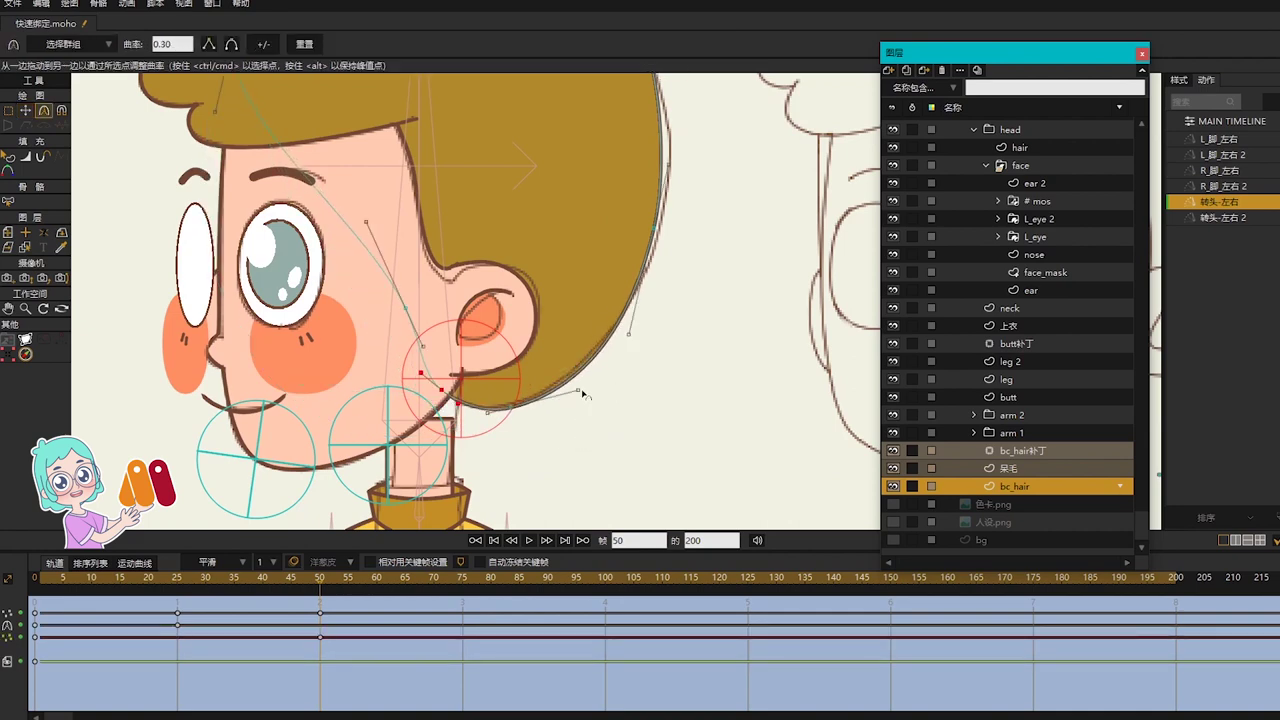
{"action": "key", "text": "t"}
{"action": "left_click_drag", "start_coordinate": [656, 229], "coordinate": [640, 392]}
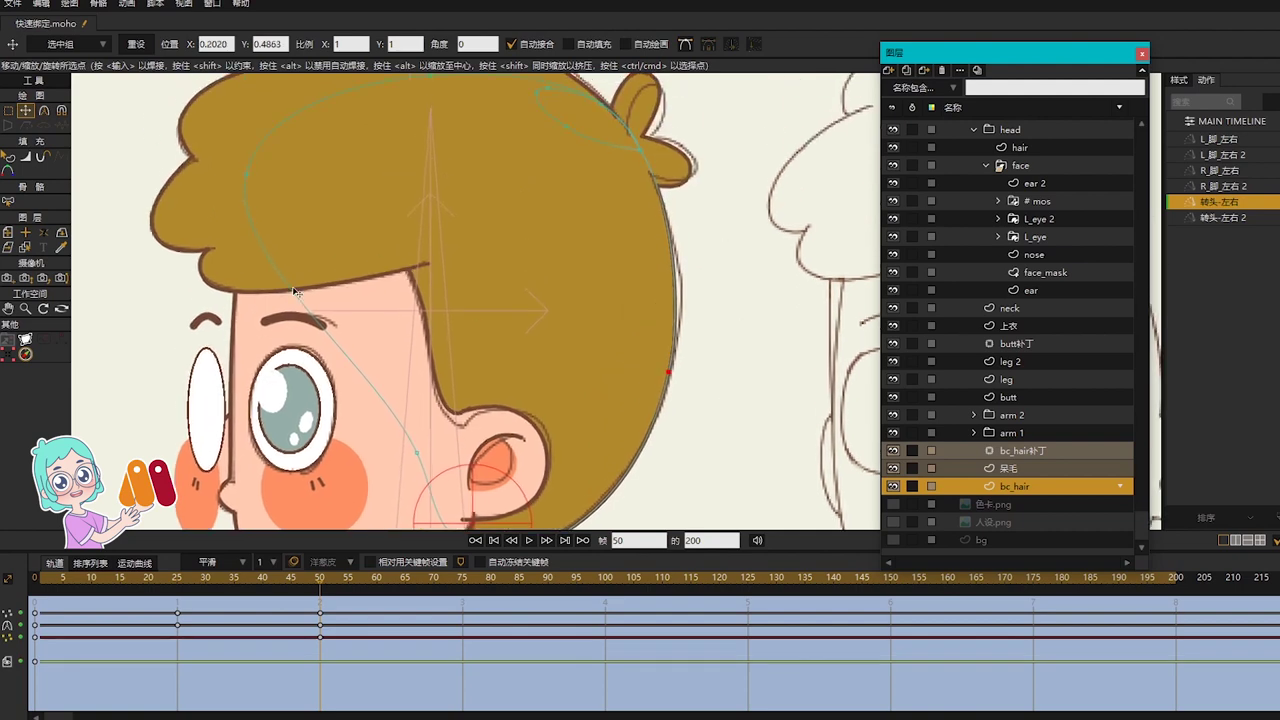
Step: Move and rotate the 呆毛 tuft layer to an angle of -7.5571 so it fits the sketched tuft at frame 50
{"action": "scroll", "coordinate": [548, 373], "scroll_direction": "down", "scroll_amount": 2}
{"action": "scroll", "coordinate": [551, 459], "scroll_direction": "down", "scroll_amount": 3}
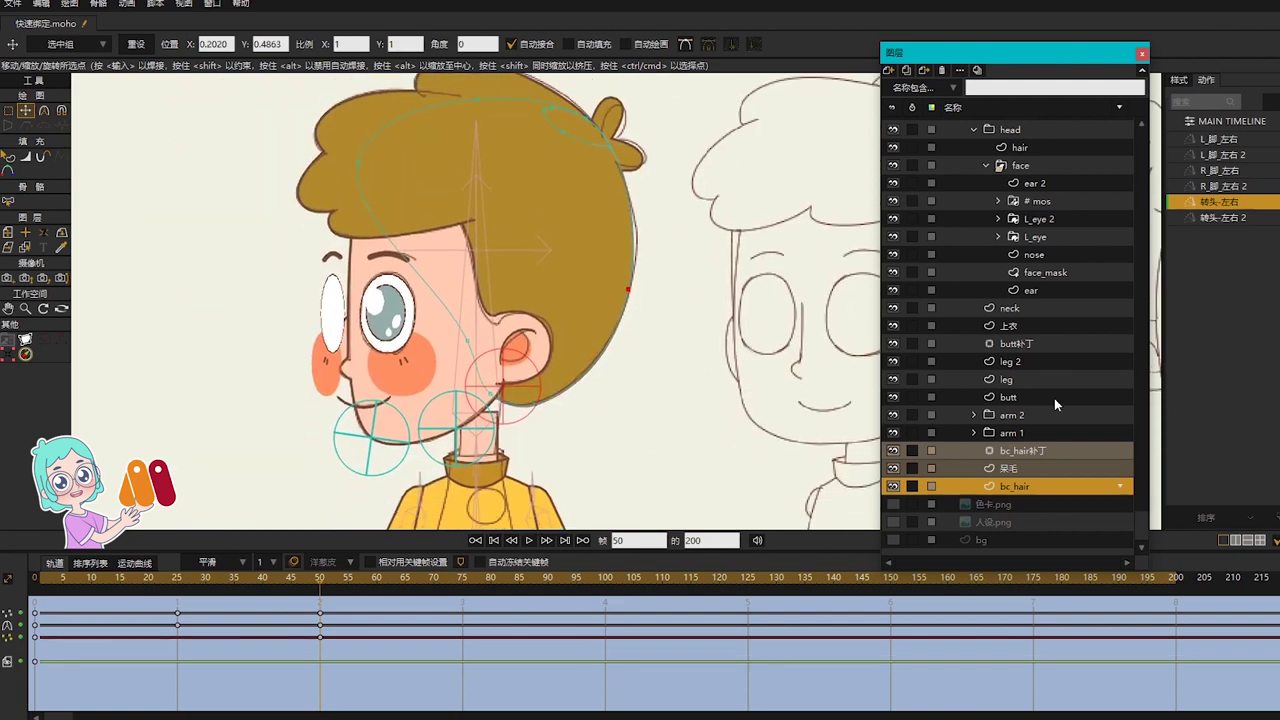
{"action": "left_click", "coordinate": [1037, 470]}
{"action": "scroll", "coordinate": [566, 274], "scroll_direction": "up", "scroll_amount": 4}
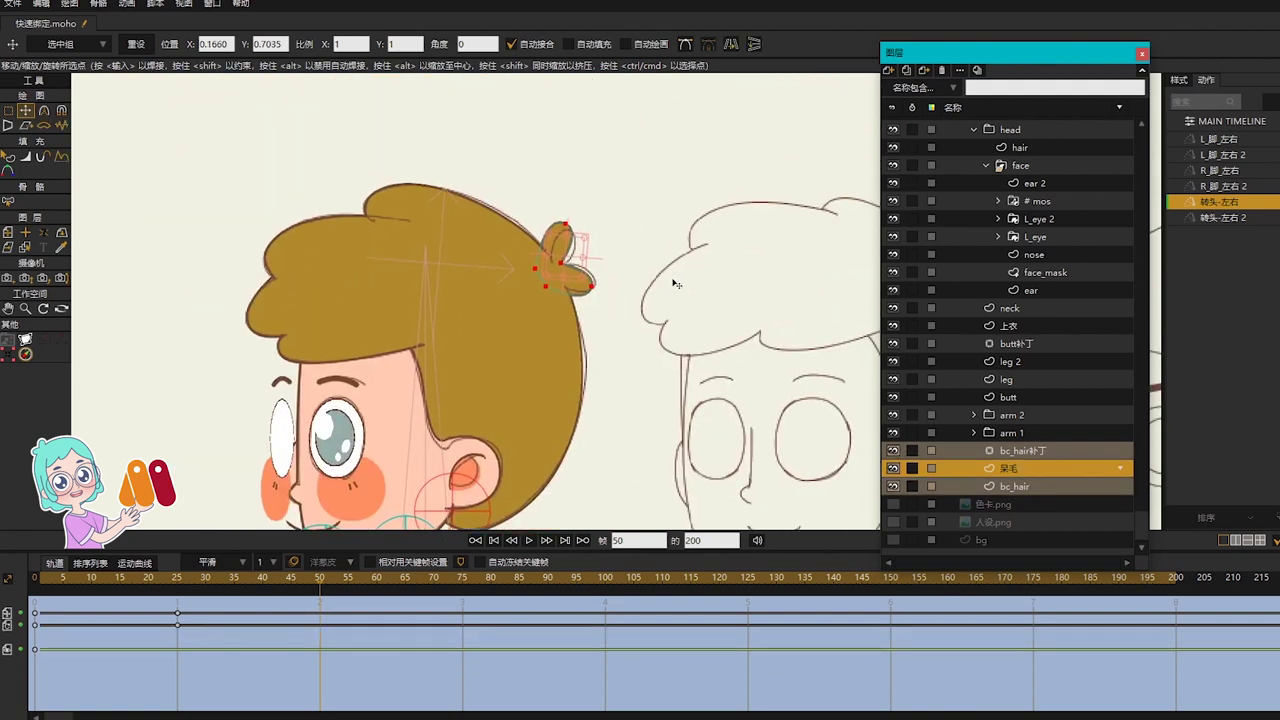
{"action": "key", "text": "g"}
{"action": "key", "text": "m"}
{"action": "left_click_drag", "start_coordinate": [569, 286], "coordinate": [574, 303]}
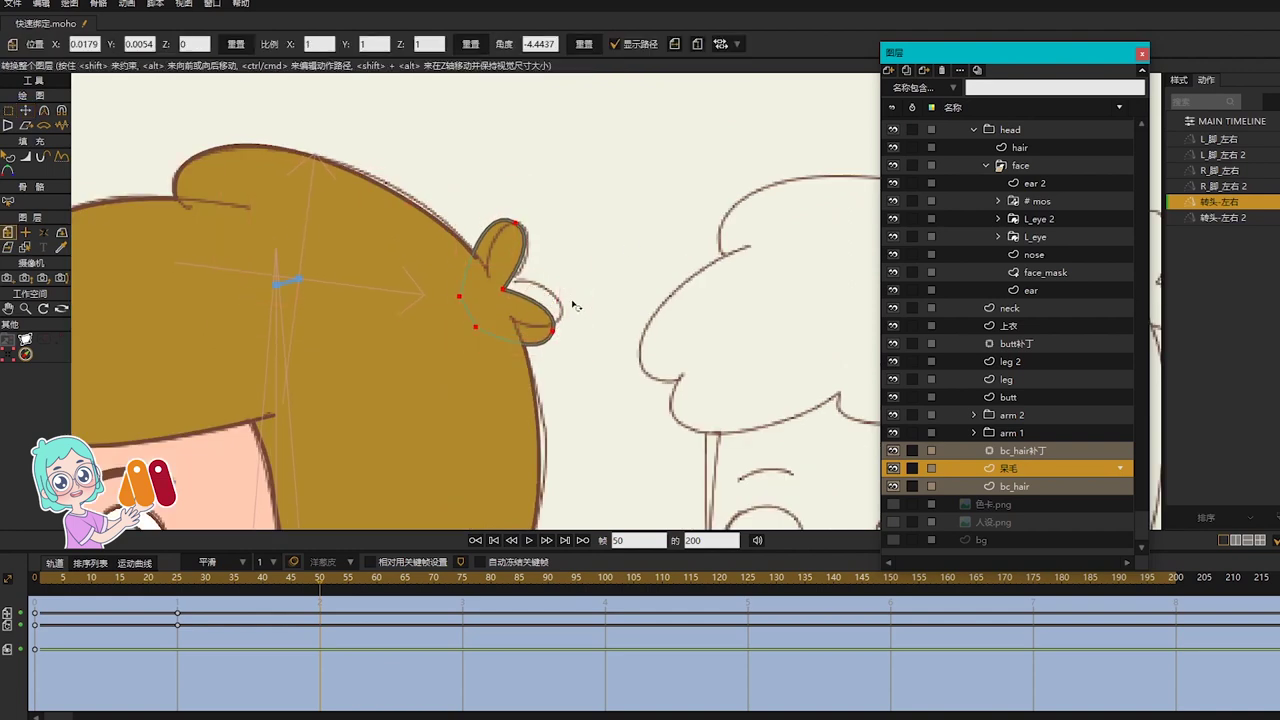
{"action": "left_click_drag", "start_coordinate": [487, 296], "coordinate": [512, 315]}
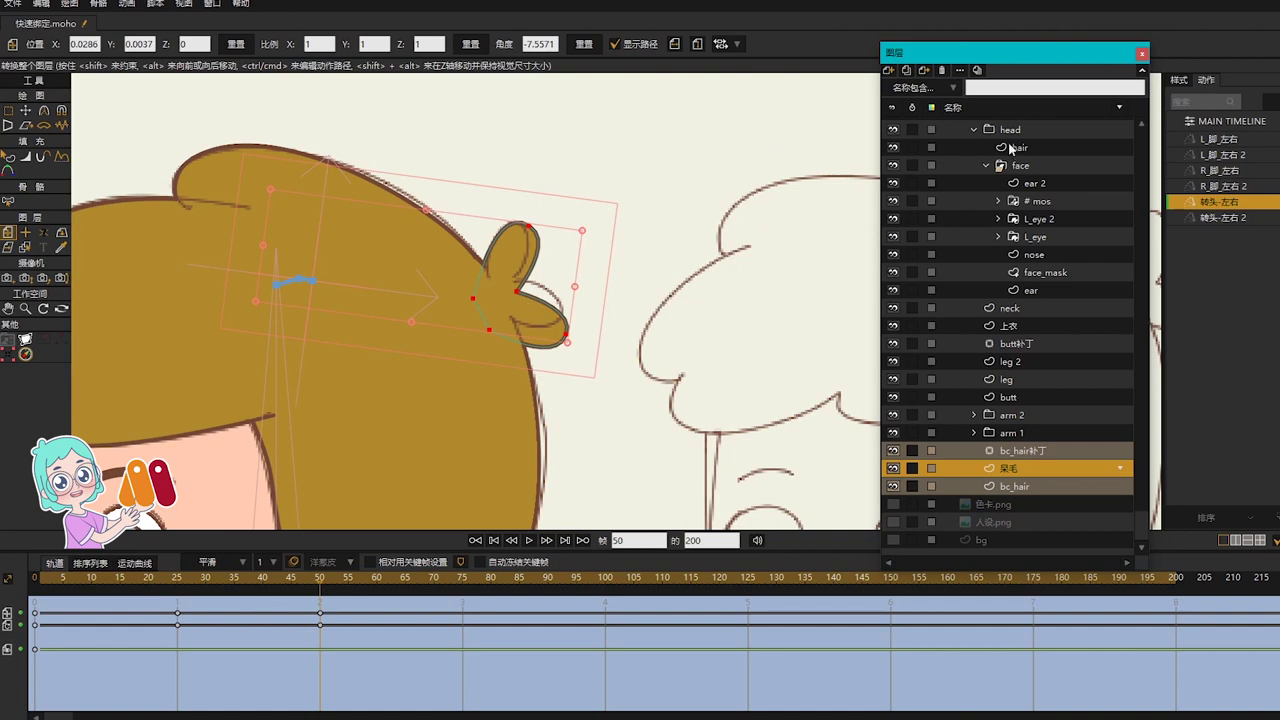
Step: Hide the 设定.png 2 reference layer and scrub the head turn from the start to about frame 50
{"action": "scroll", "coordinate": [993, 233], "scroll_direction": "up", "scroll_amount": 2}
{"action": "left_click", "coordinate": [893, 127]}
{"action": "scroll", "coordinate": [591, 316], "scroll_direction": "down", "scroll_amount": 5}
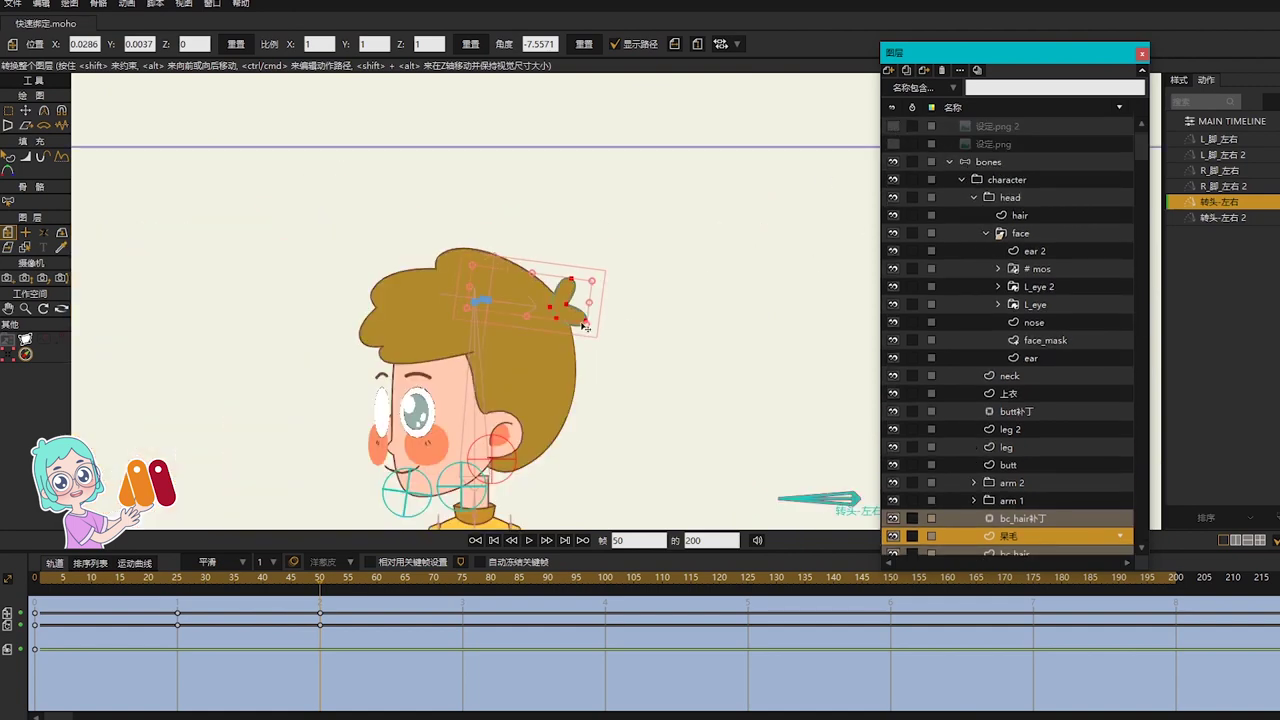
{"action": "left_click_drag", "start_coordinate": [47, 585], "coordinate": [321, 659]}
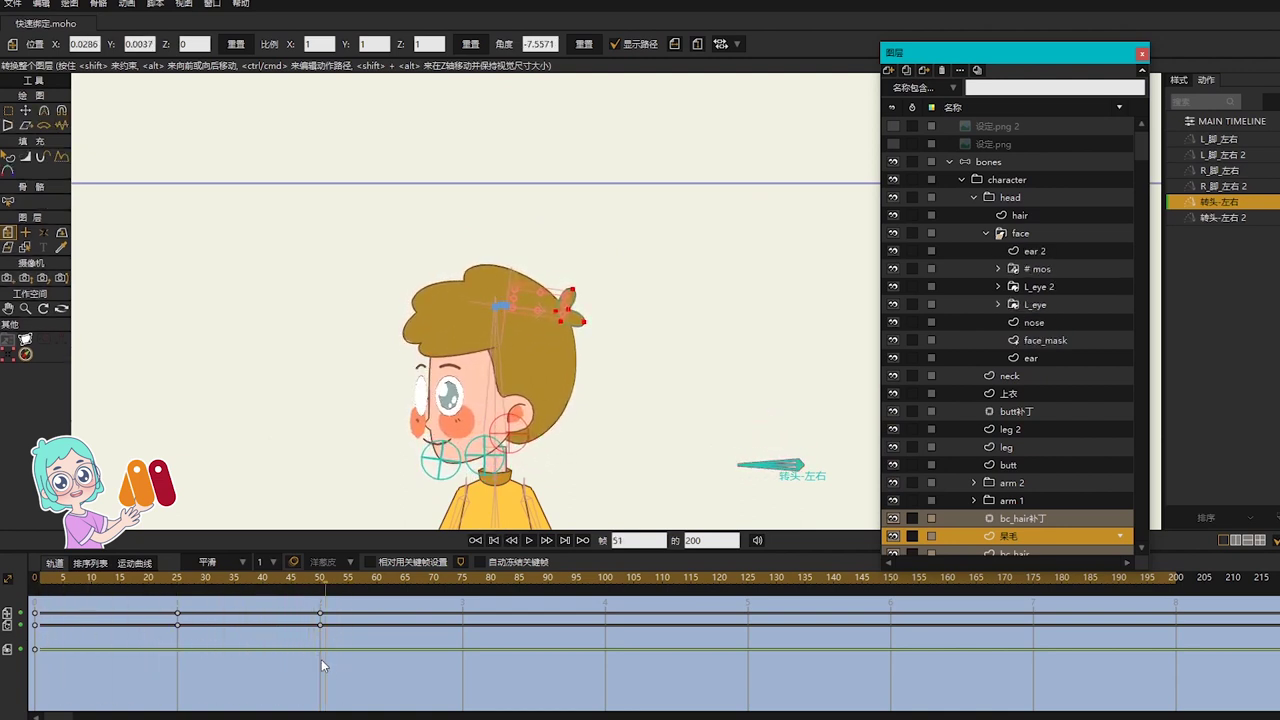
Step: Move bc_hair's inner point near the tuft down inside the hair at frame 50, and scrub the turn with the bones layer selected
{"action": "scroll", "coordinate": [1052, 519], "scroll_direction": "down", "scroll_amount": 1}
{"action": "left_click", "coordinate": [1024, 518]}
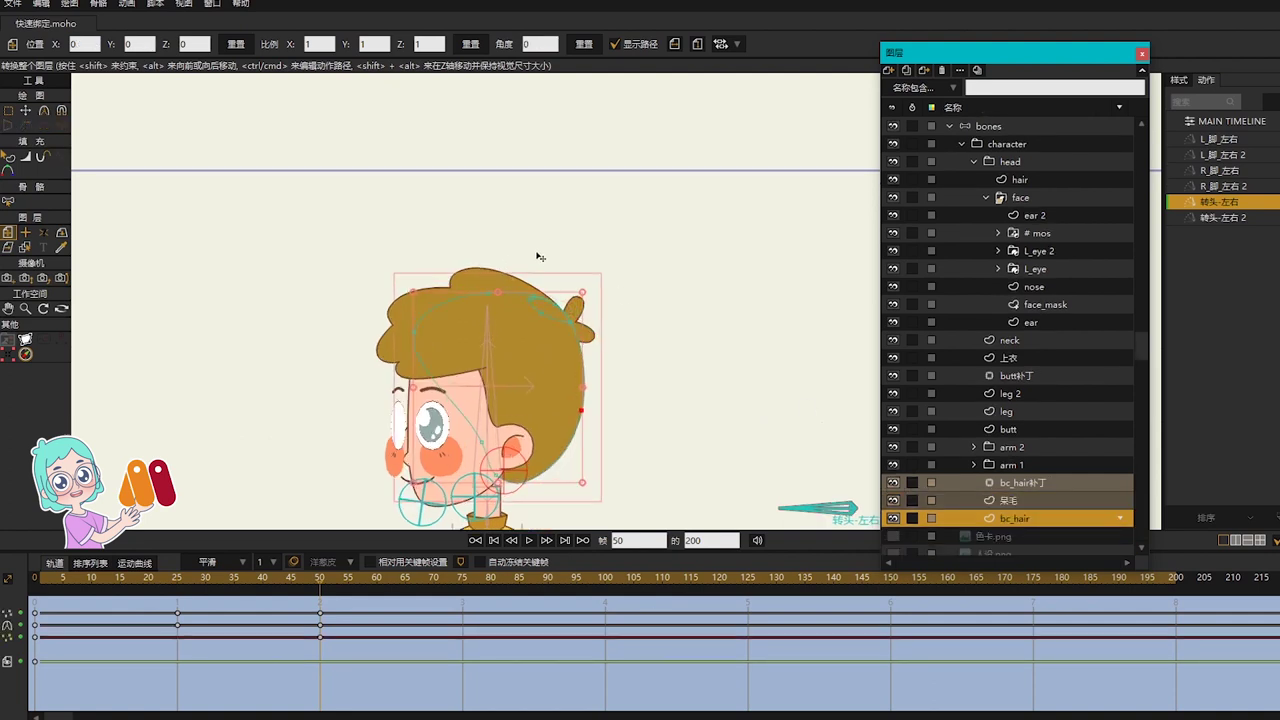
{"action": "scroll", "coordinate": [537, 263], "scroll_direction": "up", "scroll_amount": 4}
{"action": "left_click_drag", "start_coordinate": [515, 336], "coordinate": [535, 370]}
{"action": "key", "text": "t"}
{"action": "key", "text": "g"}
{"action": "key", "text": "t"}
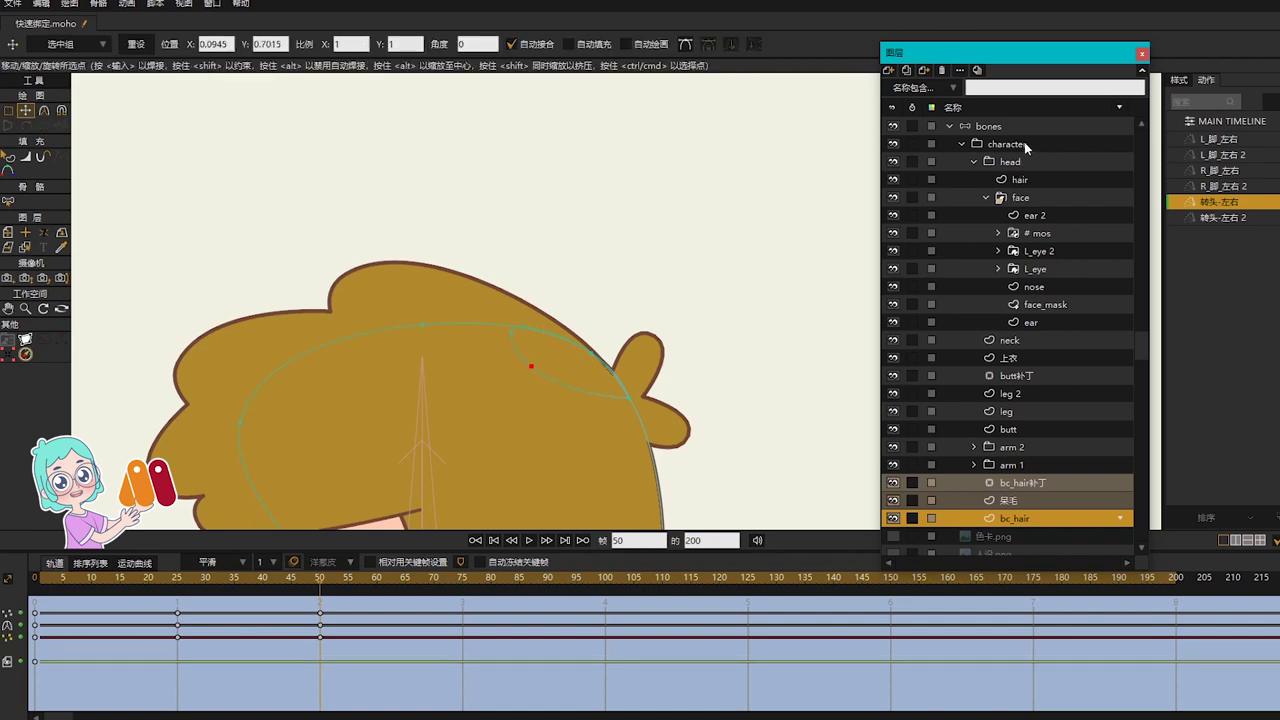
{"action": "scroll", "coordinate": [1024, 142], "scroll_direction": "up", "scroll_amount": 1}
{"action": "left_click", "coordinate": [1000, 161]}
{"action": "scroll", "coordinate": [655, 362], "scroll_direction": "down", "scroll_amount": 3}
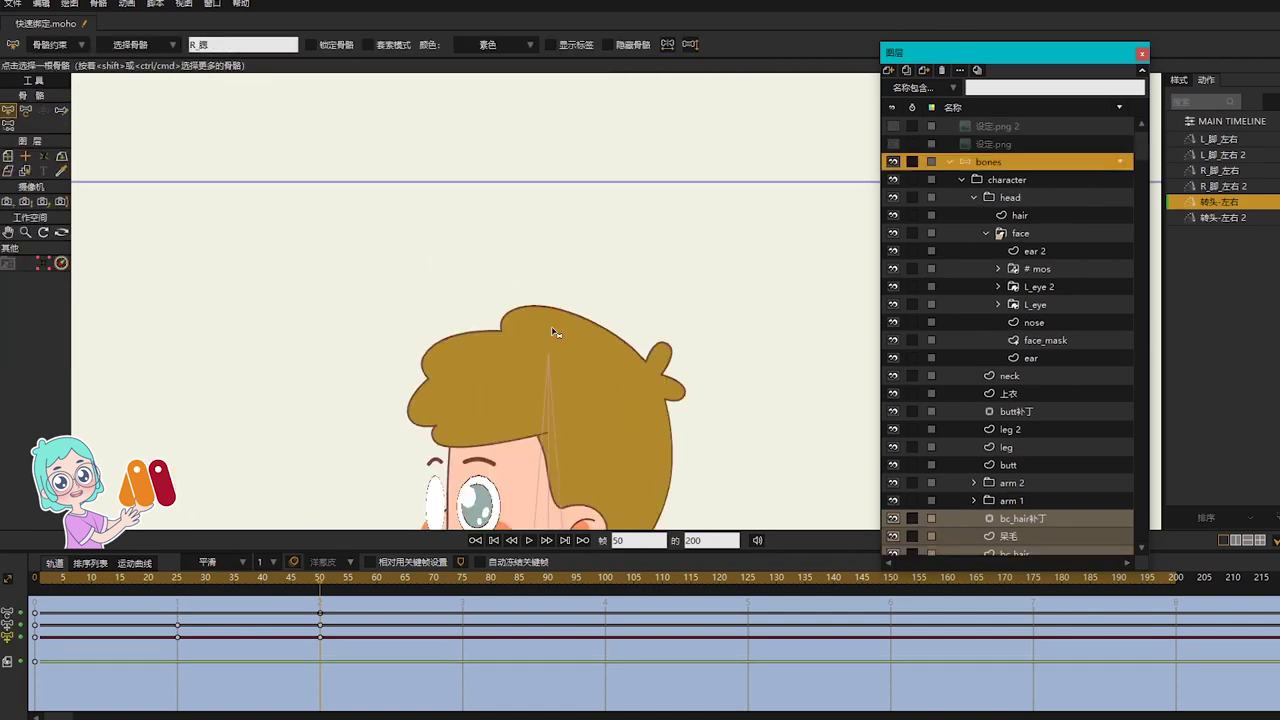
{"action": "left_click_drag", "start_coordinate": [553, 330], "coordinate": [452, 117]}
{"action": "left_click_drag", "start_coordinate": [65, 577], "coordinate": [322, 616]}
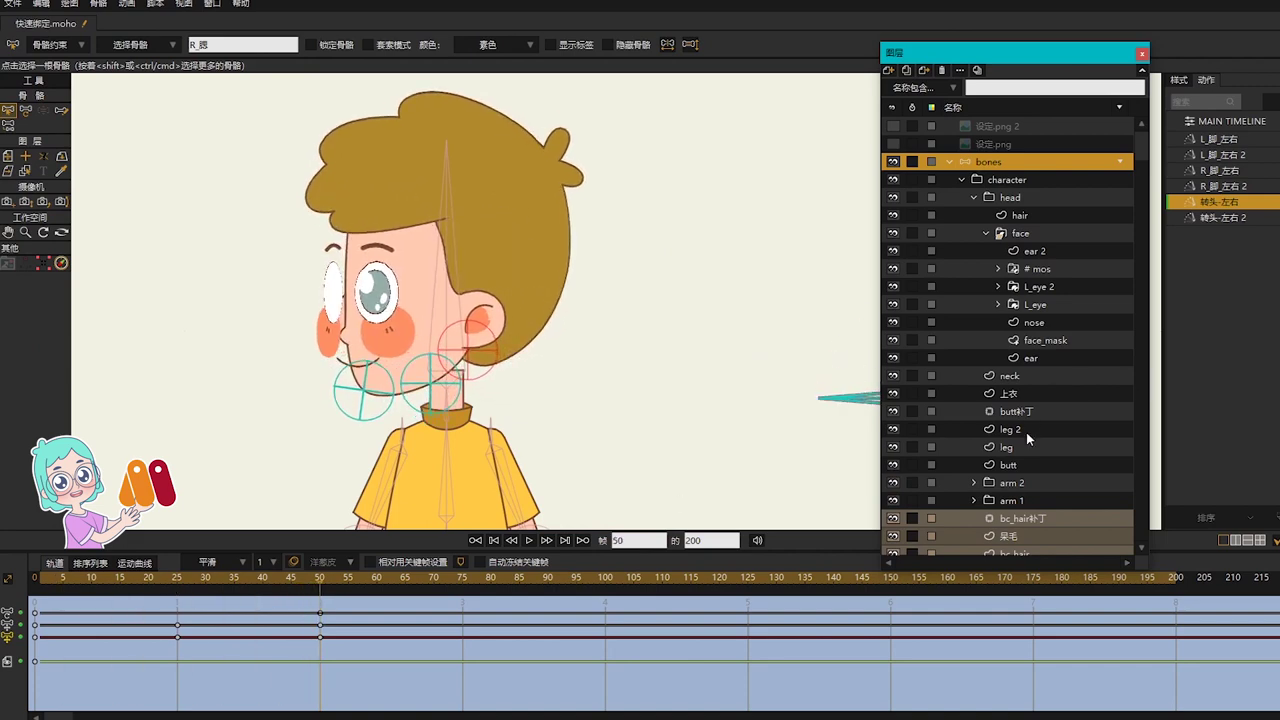
Step: Move the neck's top points up and back behind the jaw at frame 50, and scrub the turn to check the neck
{"action": "scroll", "coordinate": [1030, 422], "scroll_direction": "down", "scroll_amount": 2}
{"action": "left_click", "coordinate": [1017, 308]}
{"action": "scroll", "coordinate": [500, 384], "scroll_direction": "up", "scroll_amount": 5}
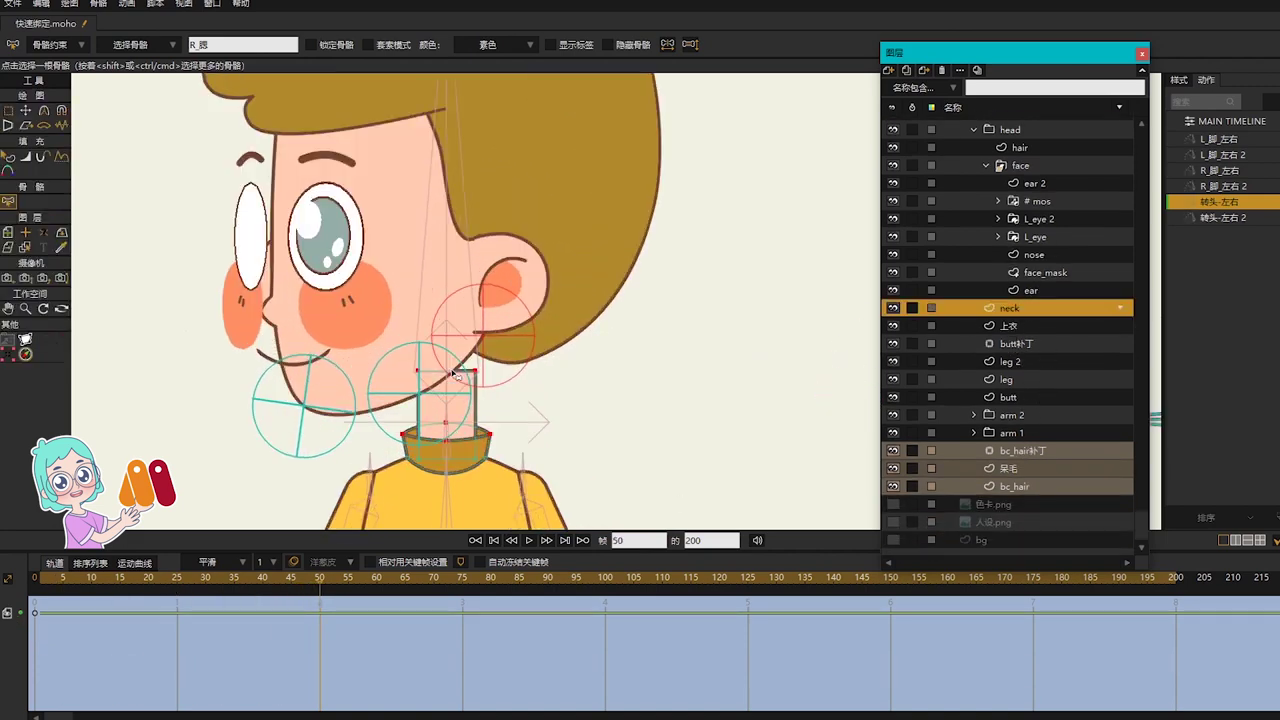
{"action": "key", "text": "g"}
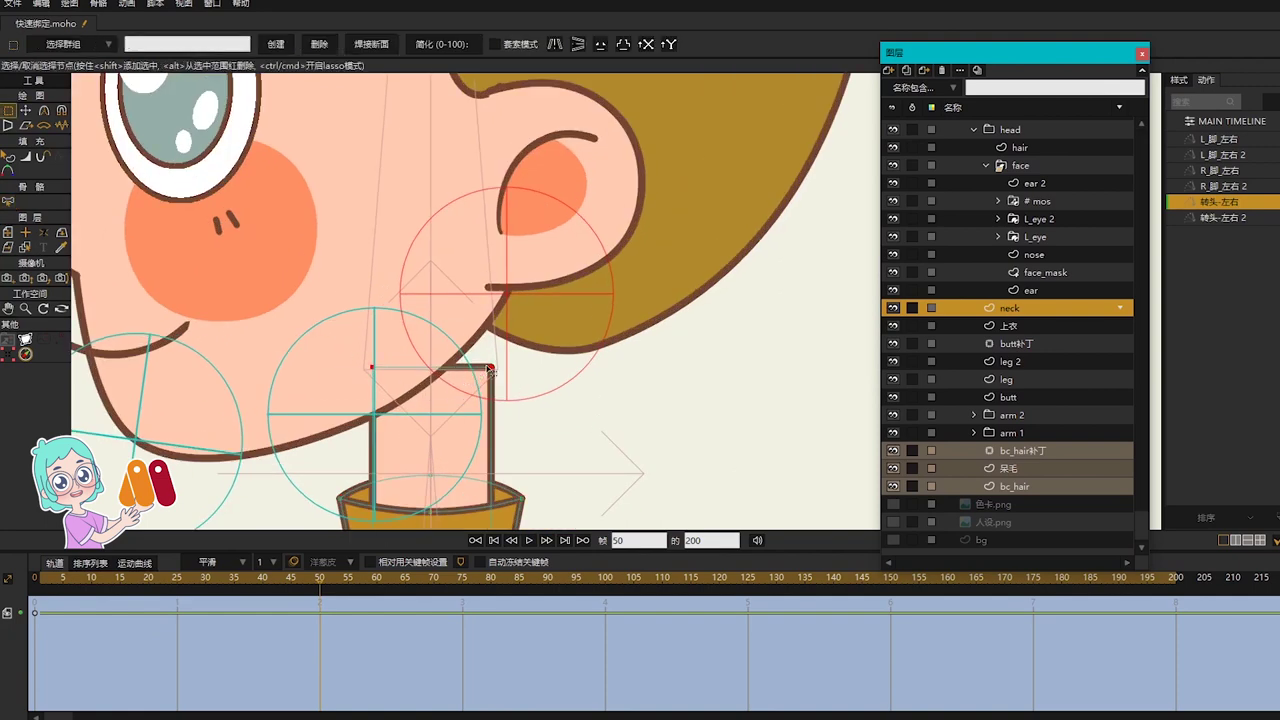
{"action": "key", "text": "t"}
{"action": "left_click_drag", "start_coordinate": [455, 376], "coordinate": [482, 283]}
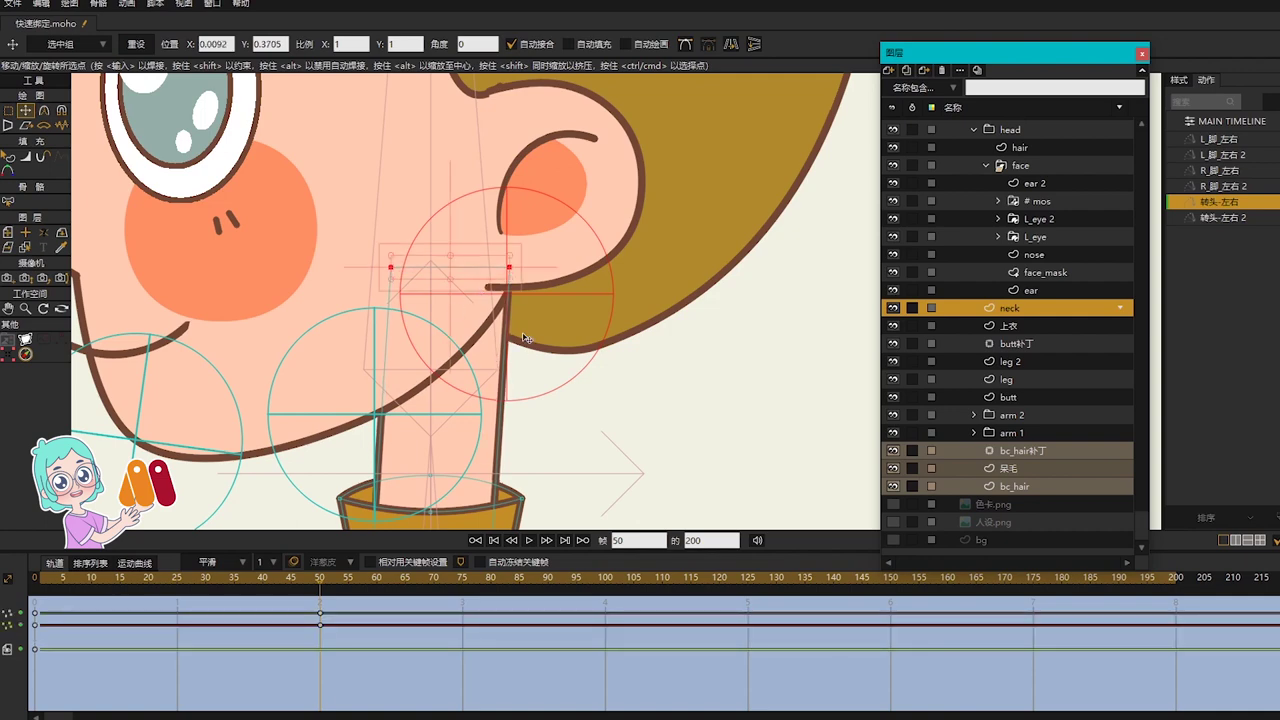
{"action": "scroll", "coordinate": [526, 339], "scroll_direction": "down", "scroll_amount": 3}
{"action": "left_click_drag", "start_coordinate": [46, 580], "coordinate": [316, 624]}
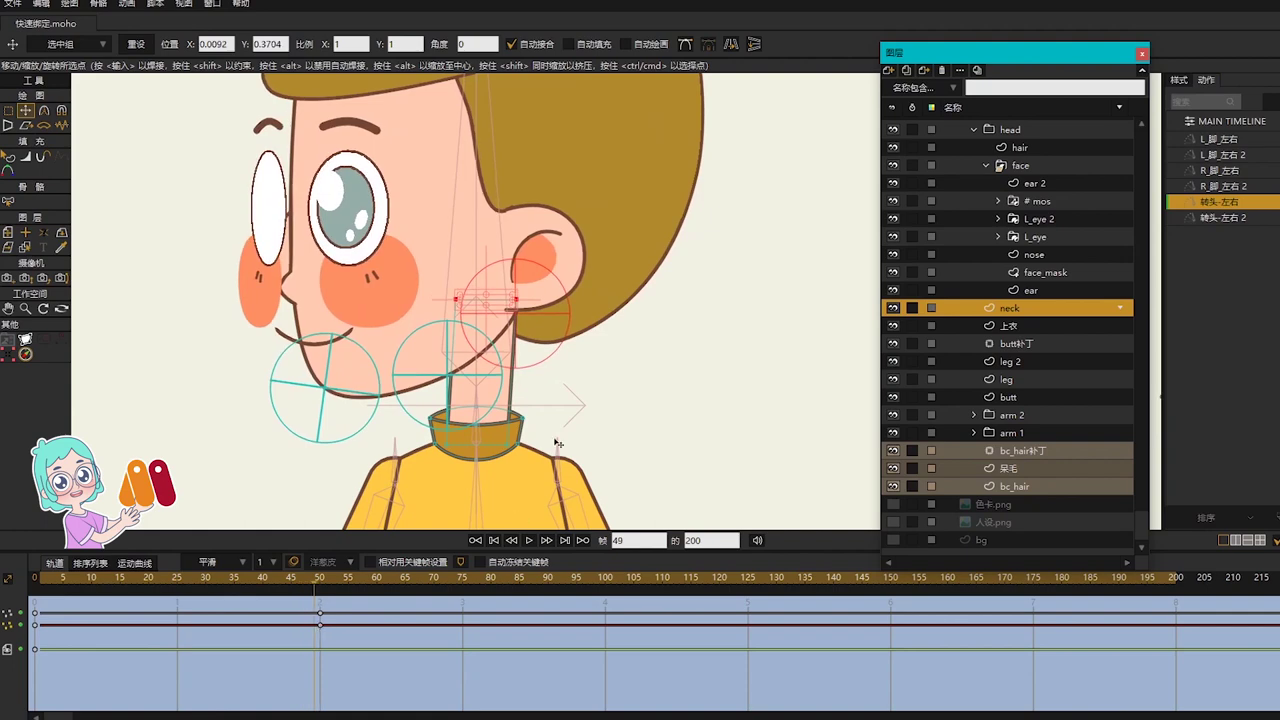
{"action": "scroll", "coordinate": [557, 443], "scroll_direction": "down", "scroll_amount": 2}
{"action": "left_click", "coordinate": [320, 580]}
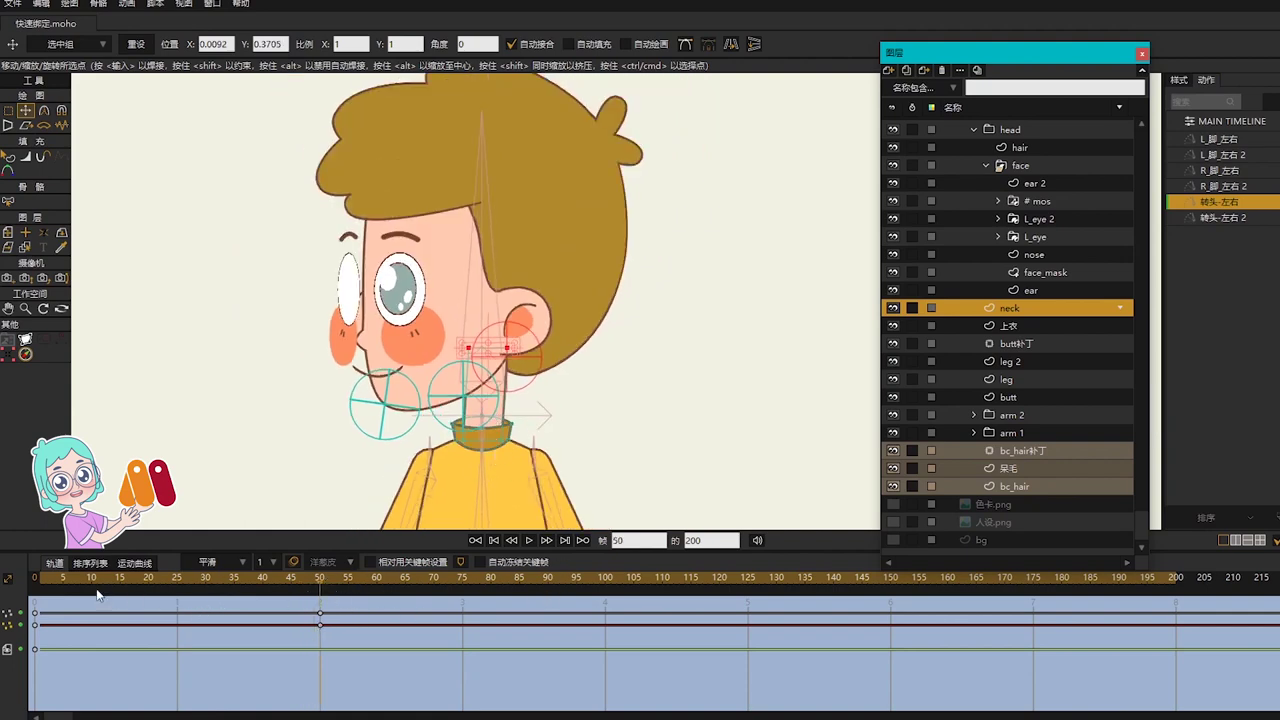
{"action": "left_click_drag", "start_coordinate": [97, 594], "coordinate": [325, 596]}
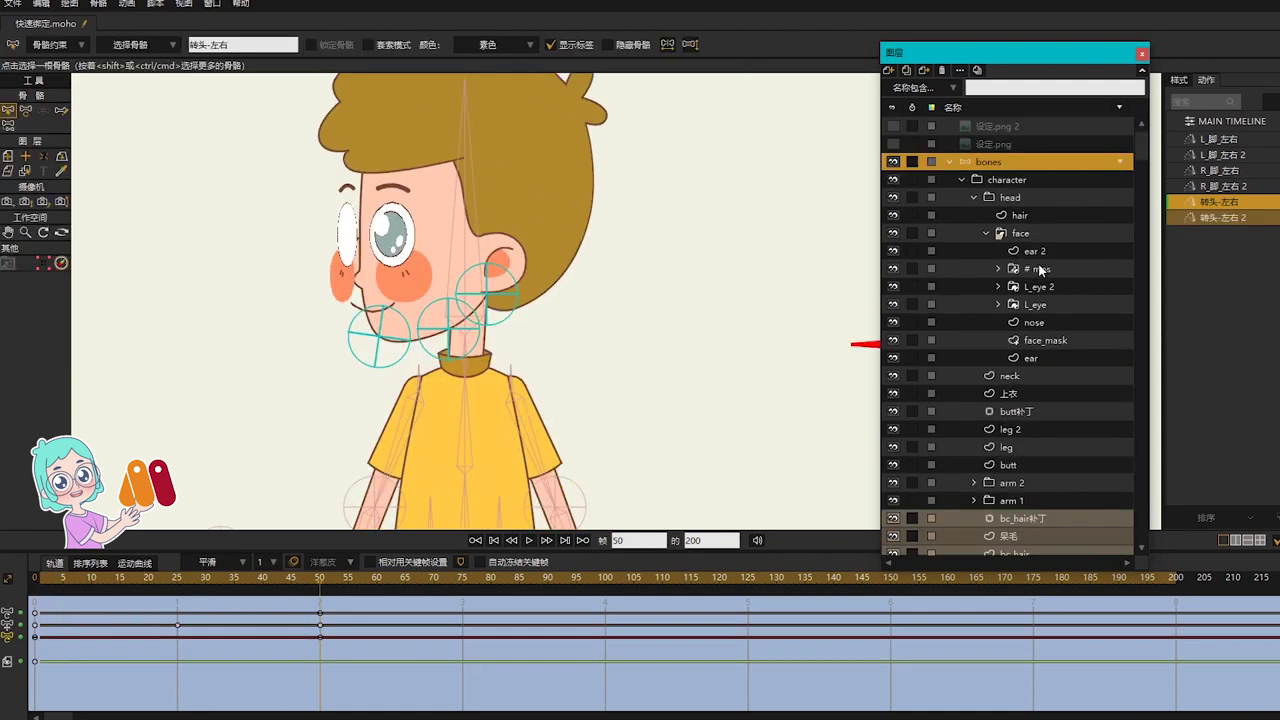
Step: Inspect the ear 2 and ear layers at frame 50 and scrub back to frame 5 to compare their positions
{"action": "left_click", "coordinate": [1040, 254]}
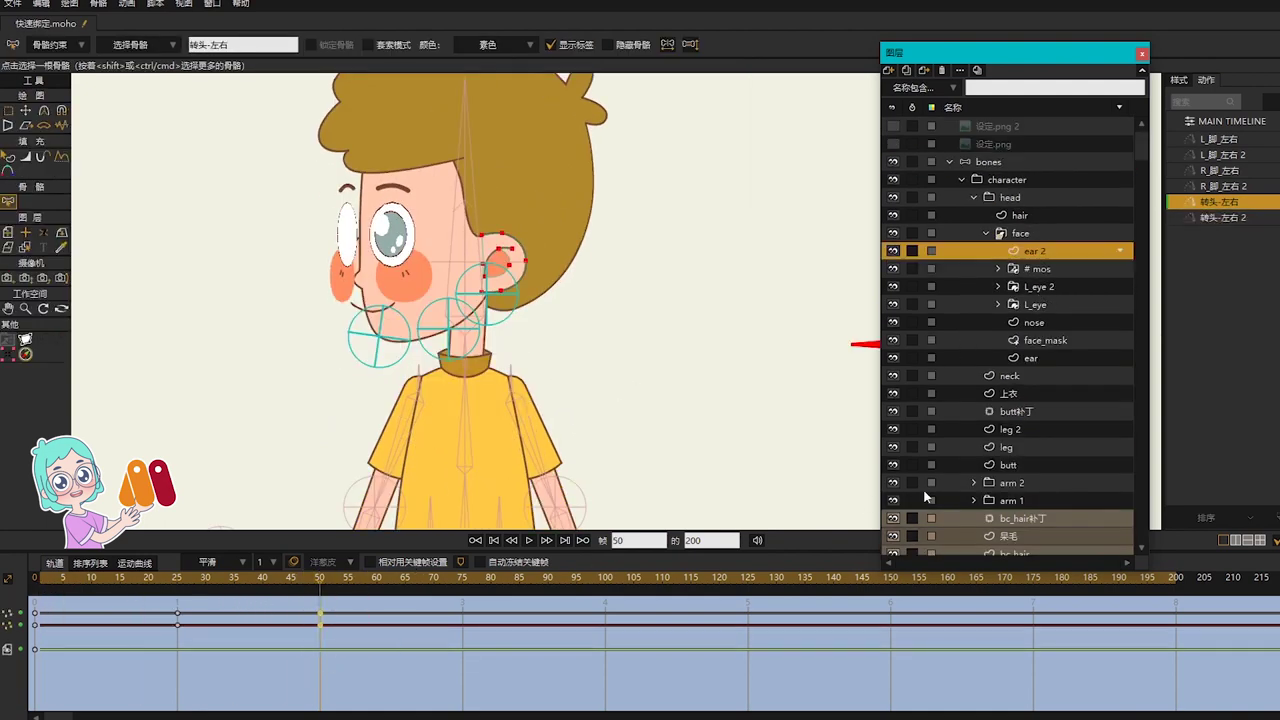
{"action": "left_click", "coordinate": [1032, 358]}
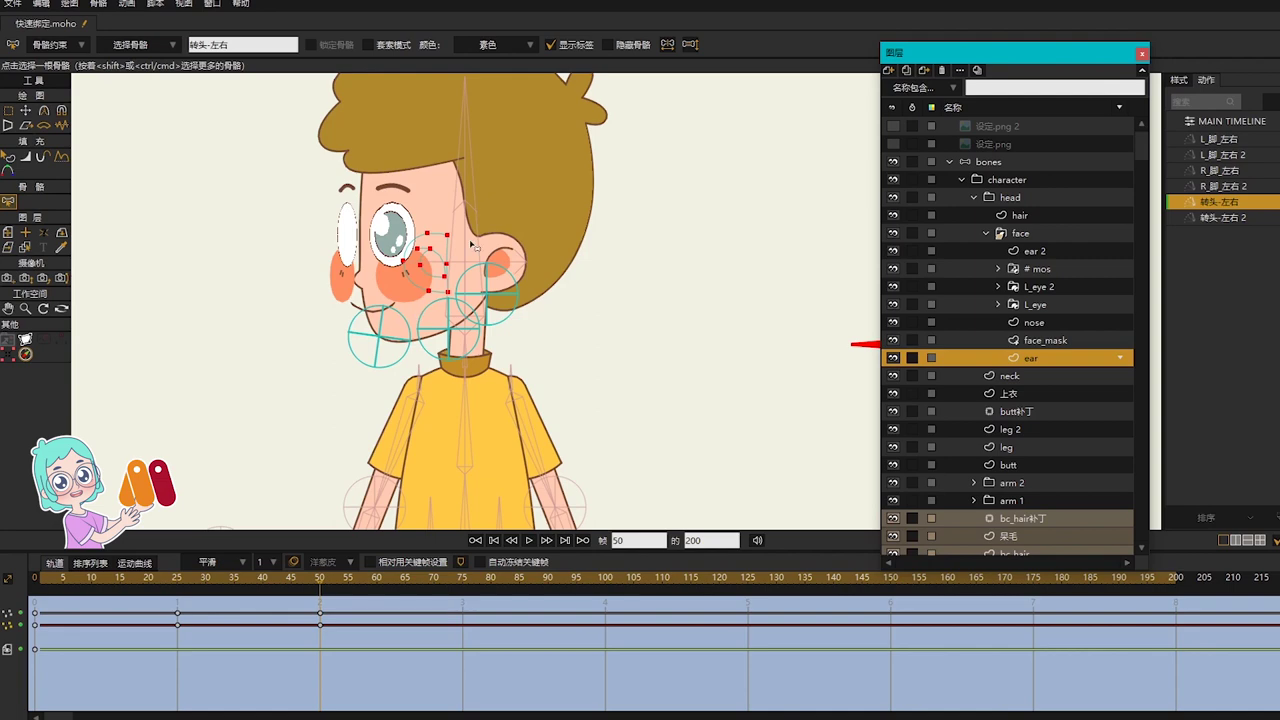
{"action": "left_click_drag", "start_coordinate": [318, 585], "coordinate": [62, 584]}
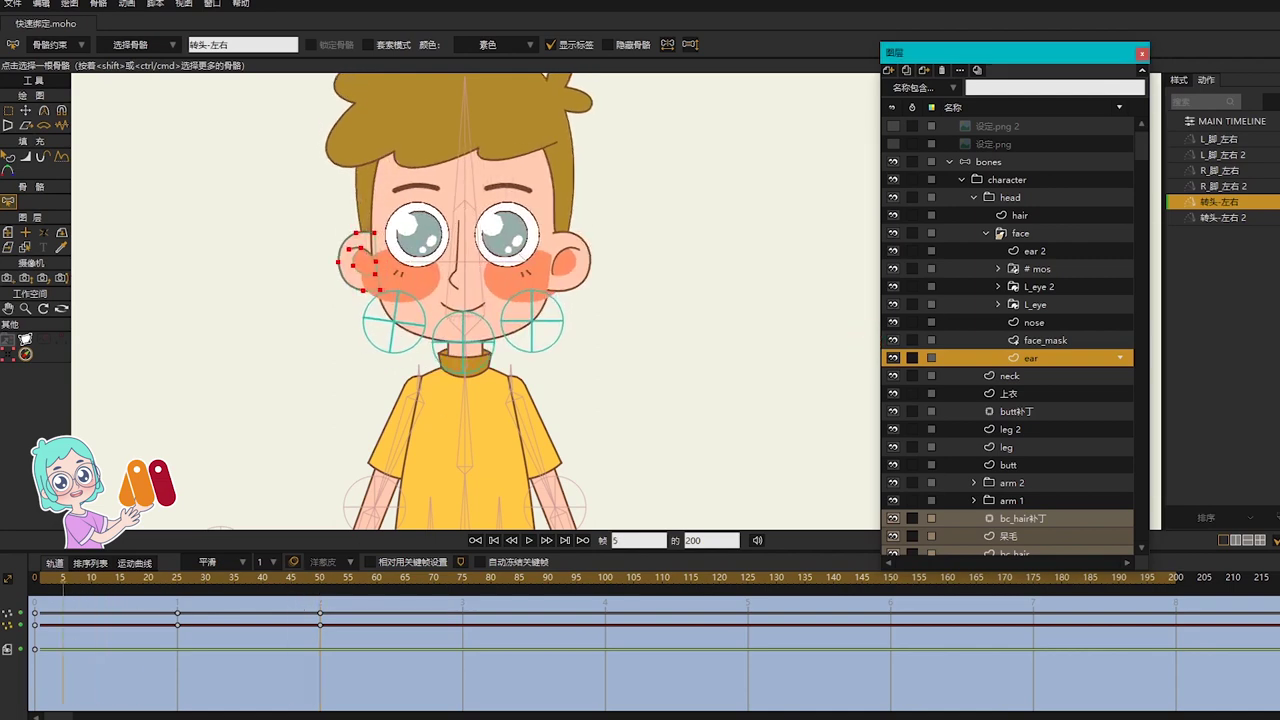
Step: Switch to MAIN TIMELINE at frame 25 and rotate the 转头-左右 bone to test the head turn
{"action": "left_click", "coordinate": [1240, 121]}
{"action": "left_click", "coordinate": [177, 577]}
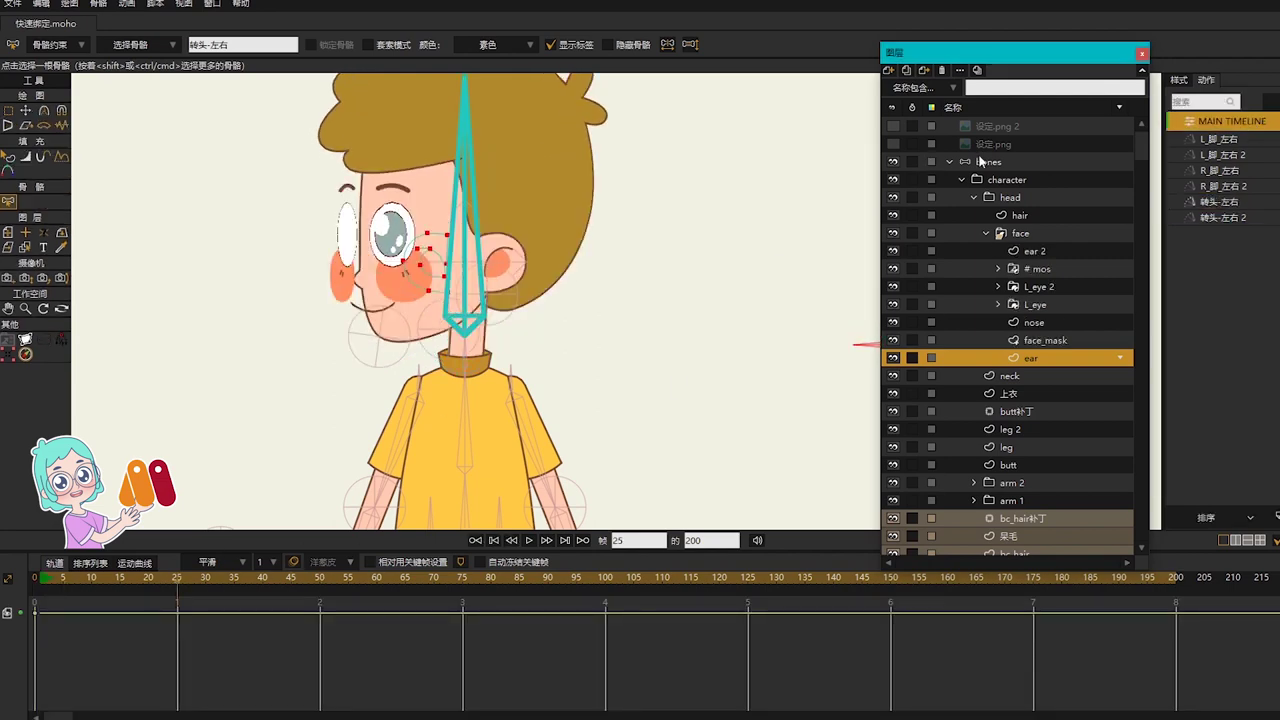
{"action": "scroll", "coordinate": [616, 296], "scroll_direction": "down", "scroll_amount": 2}
{"action": "key", "text": "z"}
{"action": "left_click_drag", "start_coordinate": [706, 282], "coordinate": [646, 308]}
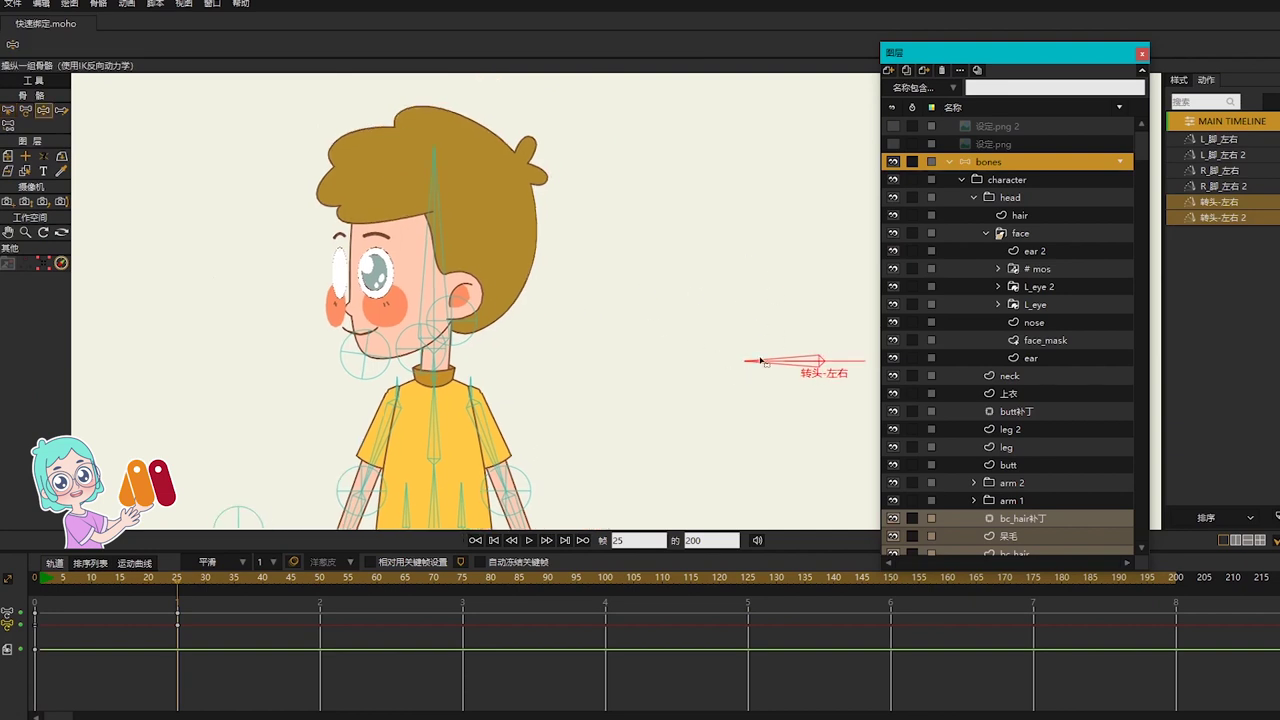
{"action": "left_click_drag", "start_coordinate": [766, 361], "coordinate": [698, 351]}
{"action": "left_click_drag", "start_coordinate": [775, 348], "coordinate": [785, 329]}
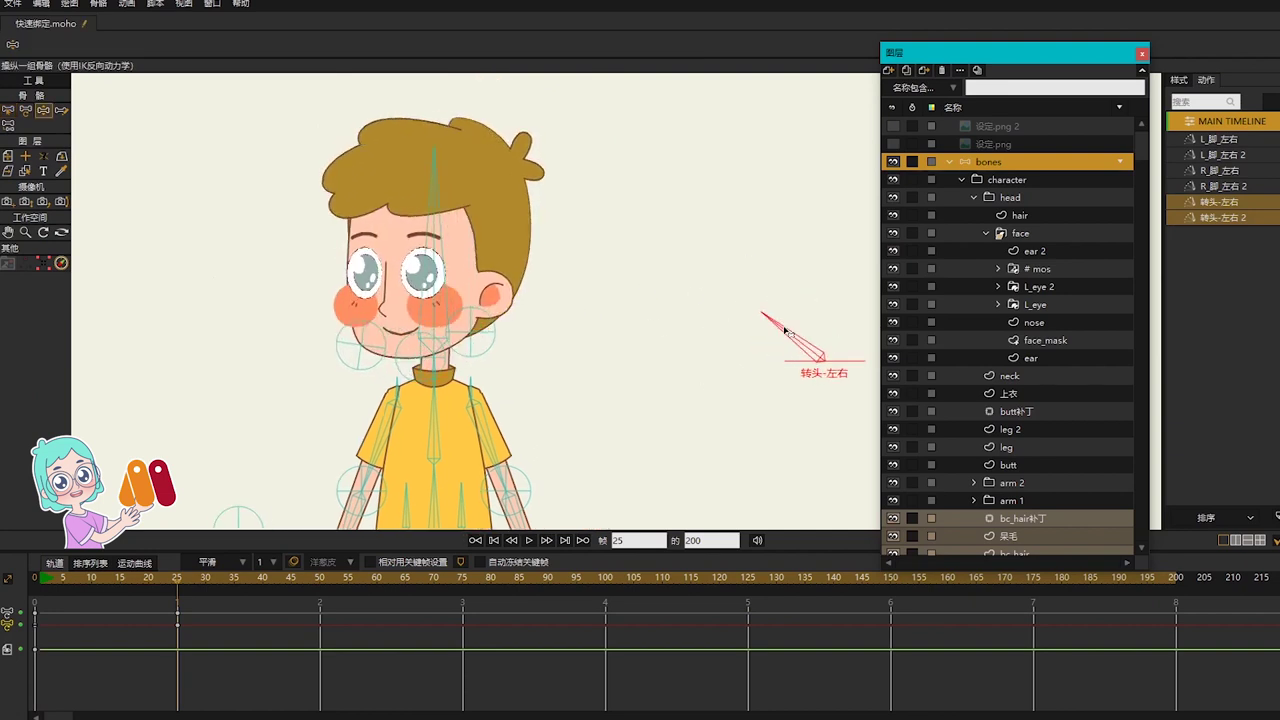
Step: Render previews of frame 25 to examine the character with the head in three-quarter view and profile
{"action": "key", "text": "ctrl+r"}
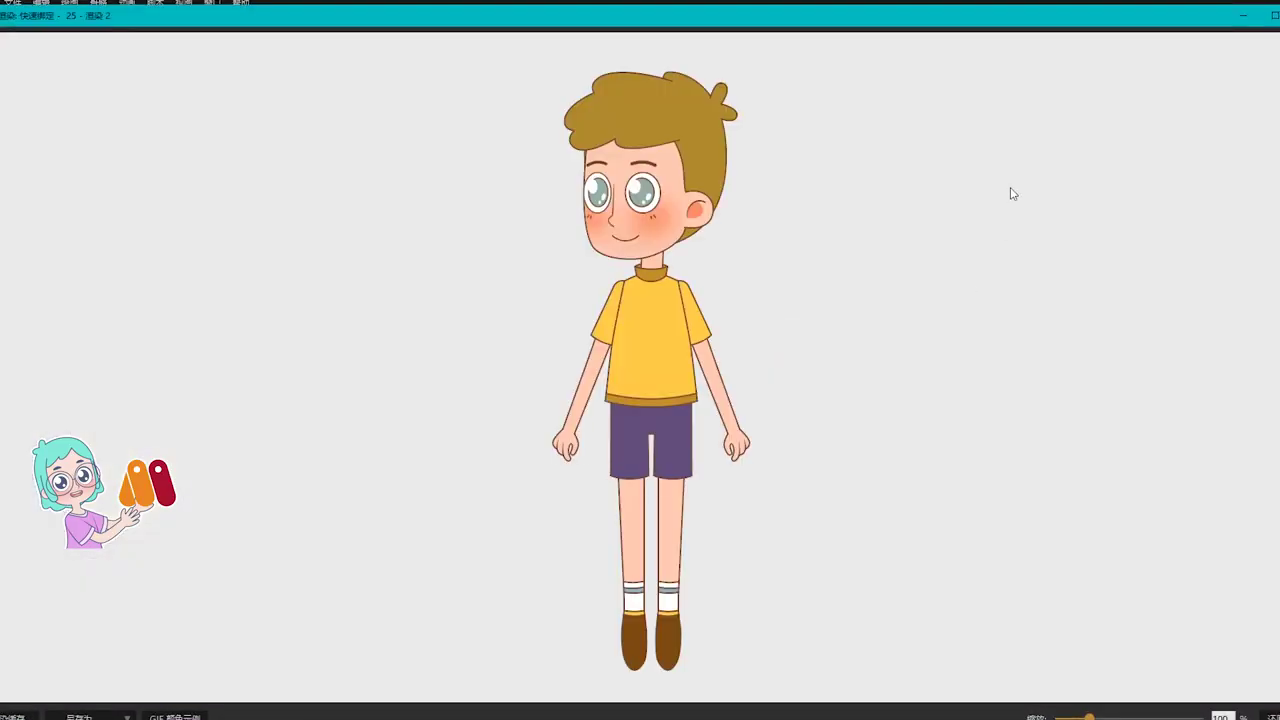
{"action": "left_click", "coordinate": [1272, 14]}
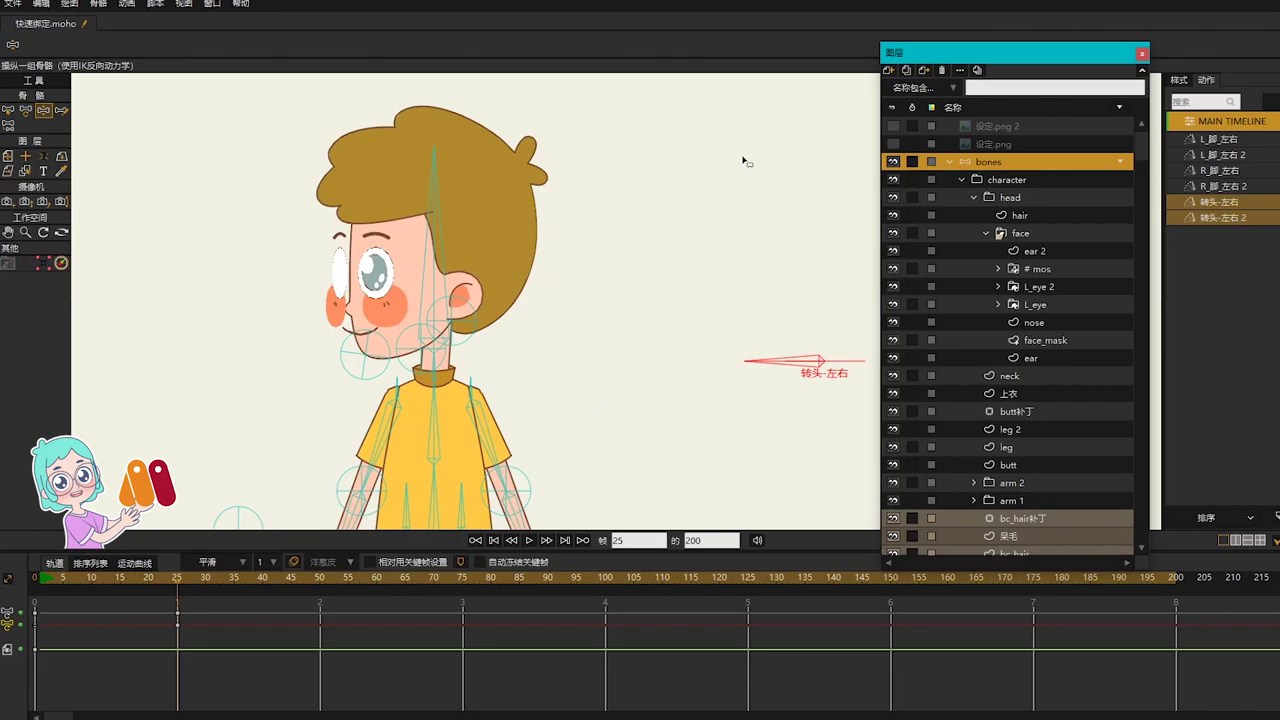
{"action": "key", "text": "ctrl+r"}
Step: Set the nose layer's masking to + 设为遮罩层 and render frame 25 to check the profile
{"action": "right_click", "coordinate": [1036, 270]}
{"action": "left_click", "coordinate": [969, 291]}
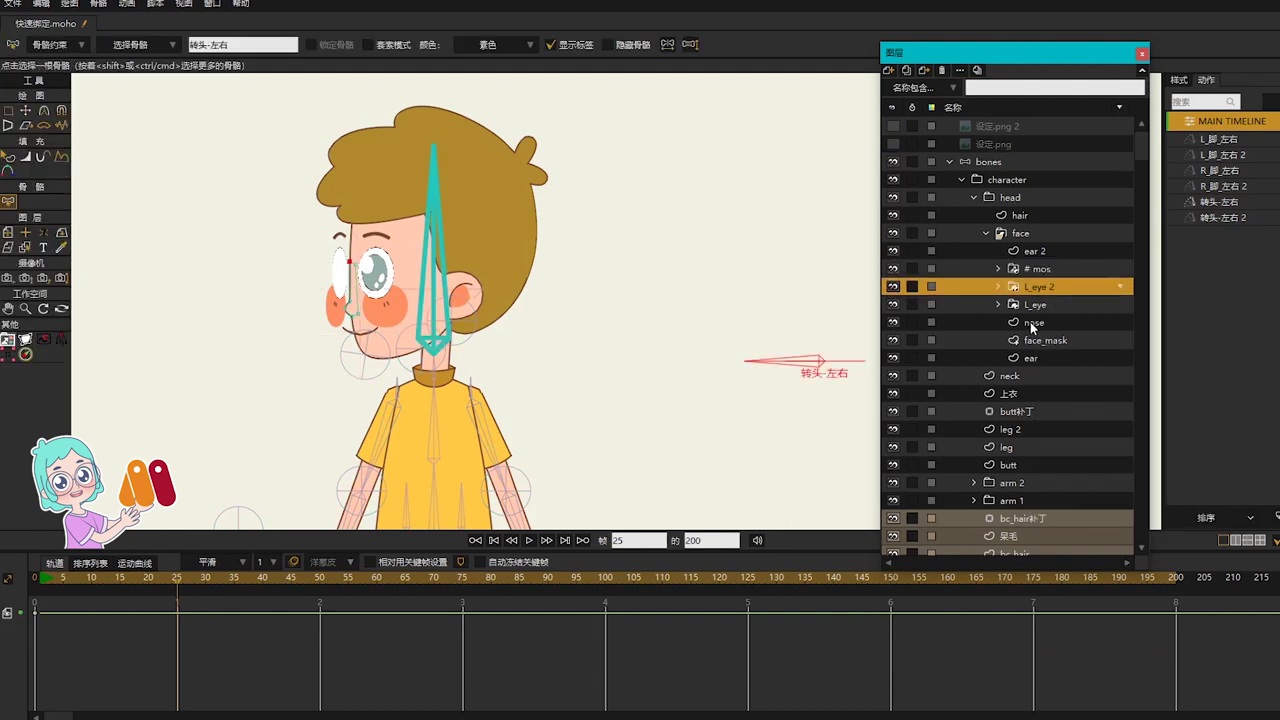
{"action": "right_click", "coordinate": [1033, 323]}
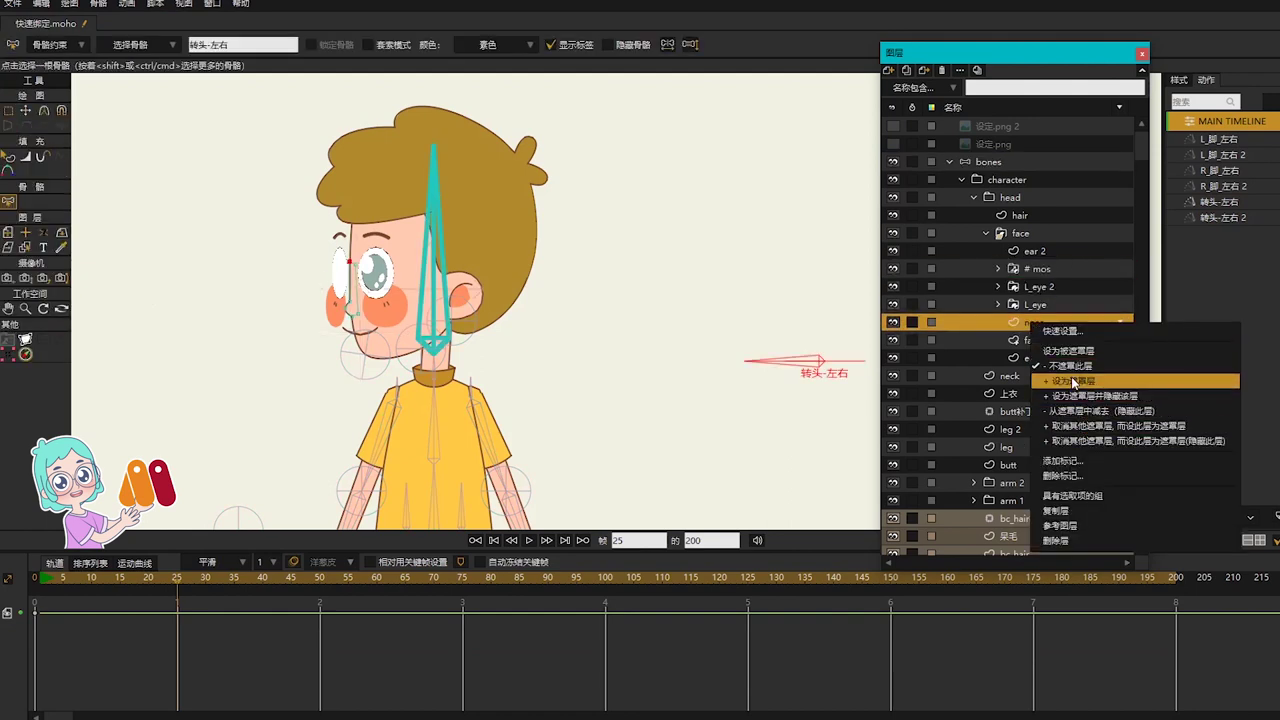
{"action": "left_click", "coordinate": [352, 476]}
{"action": "key", "text": "ctrl+r"}
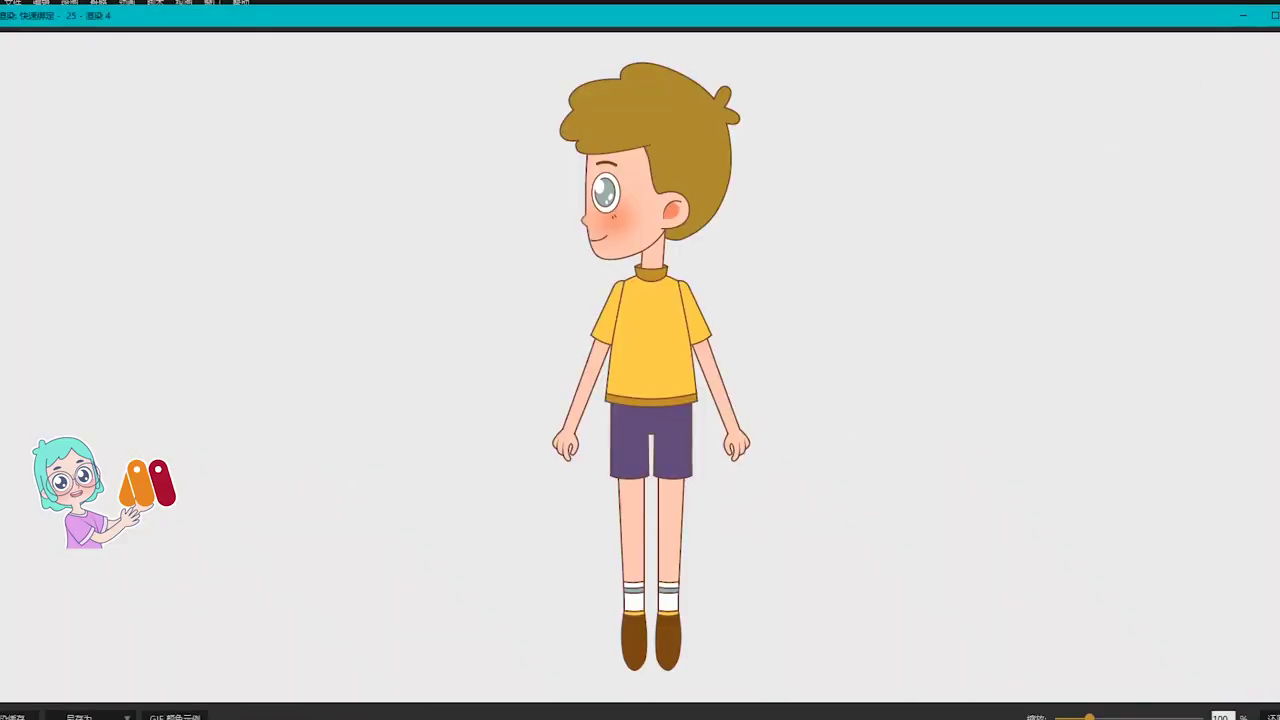
{"action": "key", "text": "Escape"}
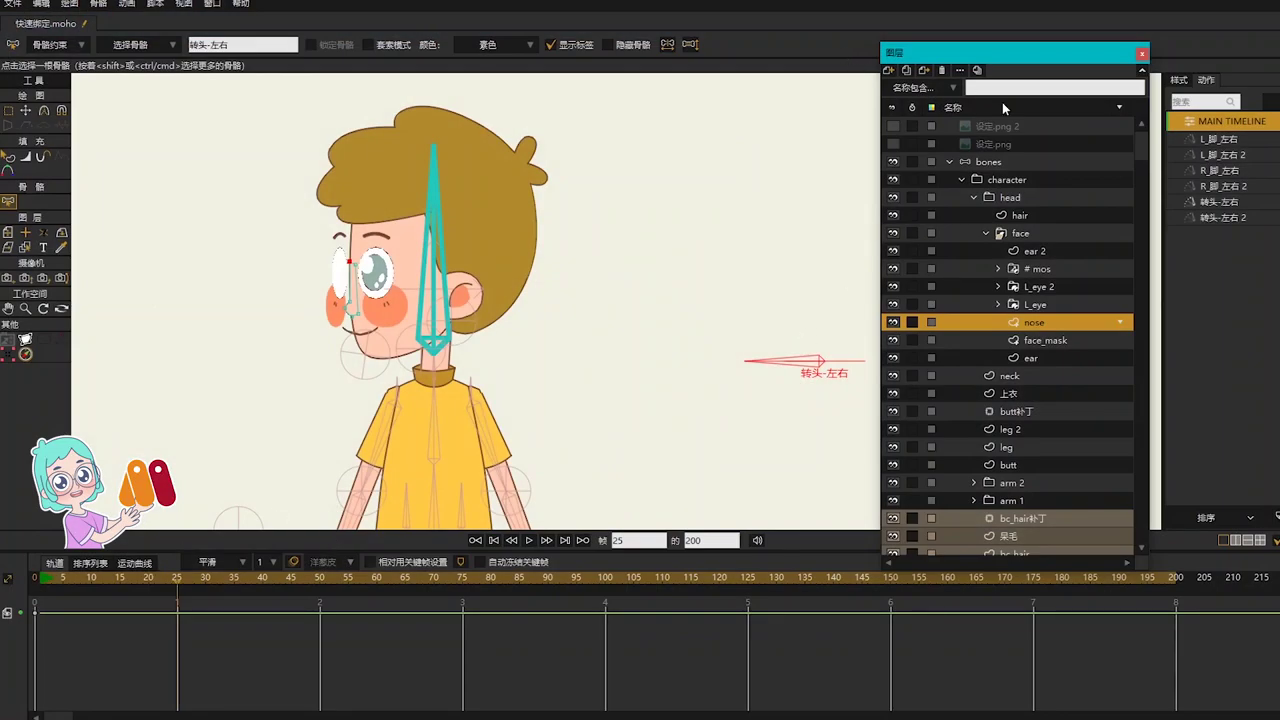
Step: Rotate the 转头-左右 bone at frame 25 on the bones layer and render previews of two intermediate head angles
{"action": "left_click", "coordinate": [1010, 161]}
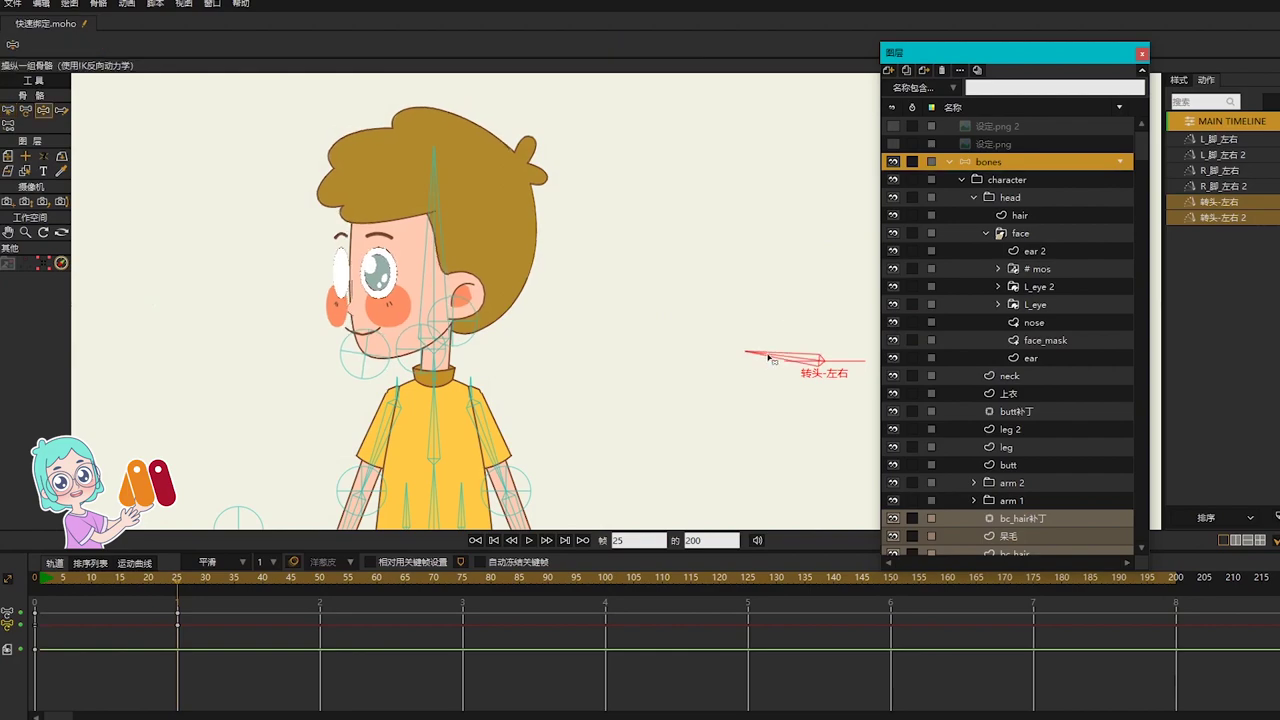
{"action": "left_click_drag", "start_coordinate": [772, 358], "coordinate": [785, 345]}
{"action": "key", "text": "ctrl+r"}
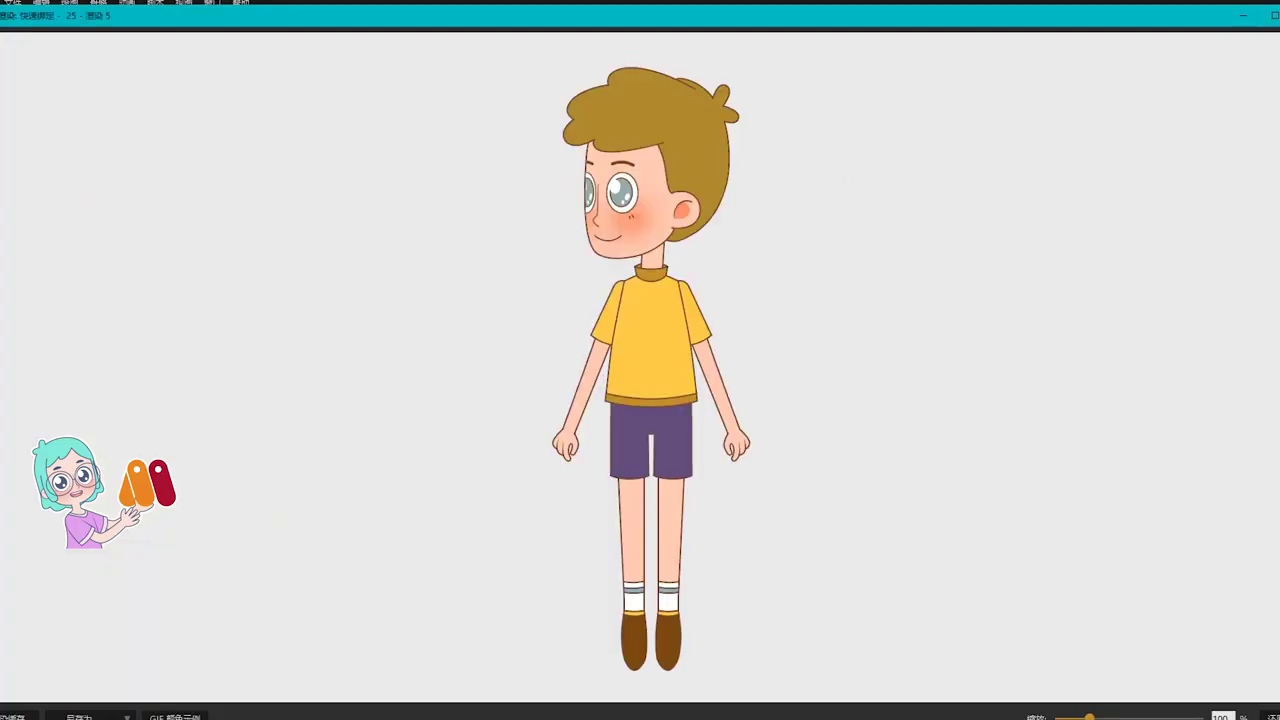
{"action": "left_click", "coordinate": [1279, 16]}
{"action": "left_click_drag", "start_coordinate": [782, 342], "coordinate": [790, 318]}
{"action": "key", "text": "ctrl+r"}
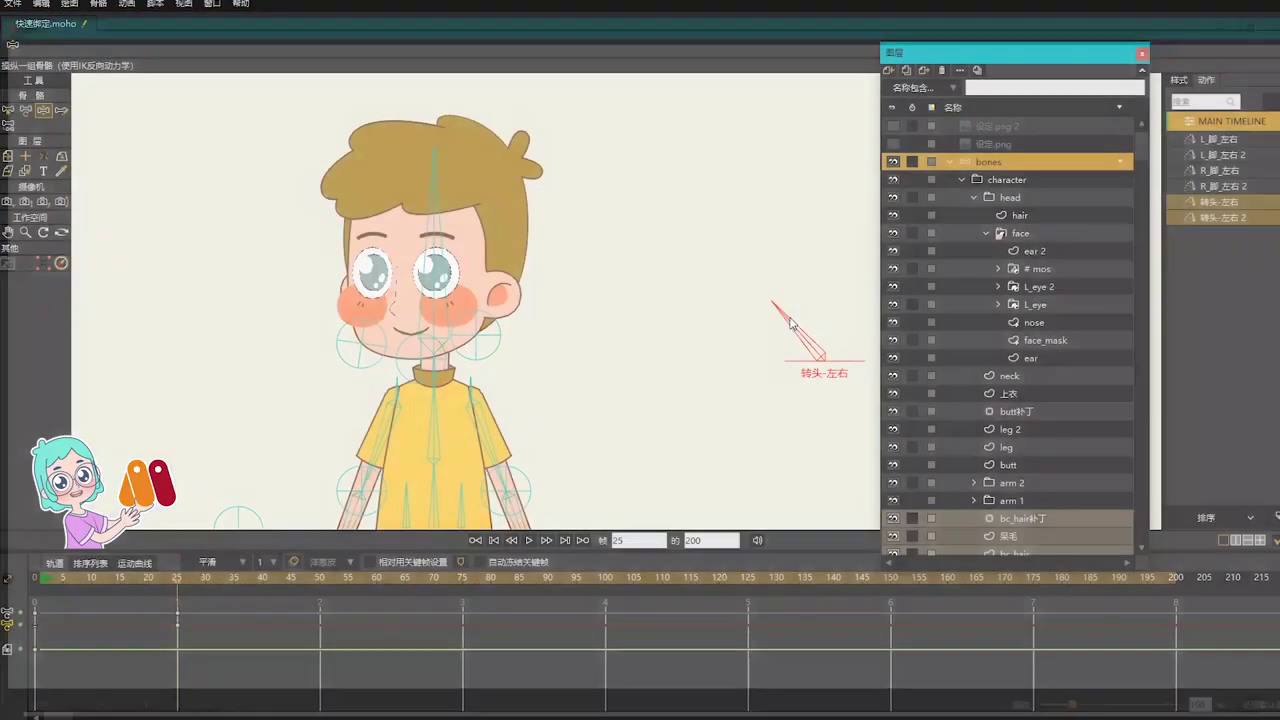
{"action": "key", "text": "ctrl+r"}
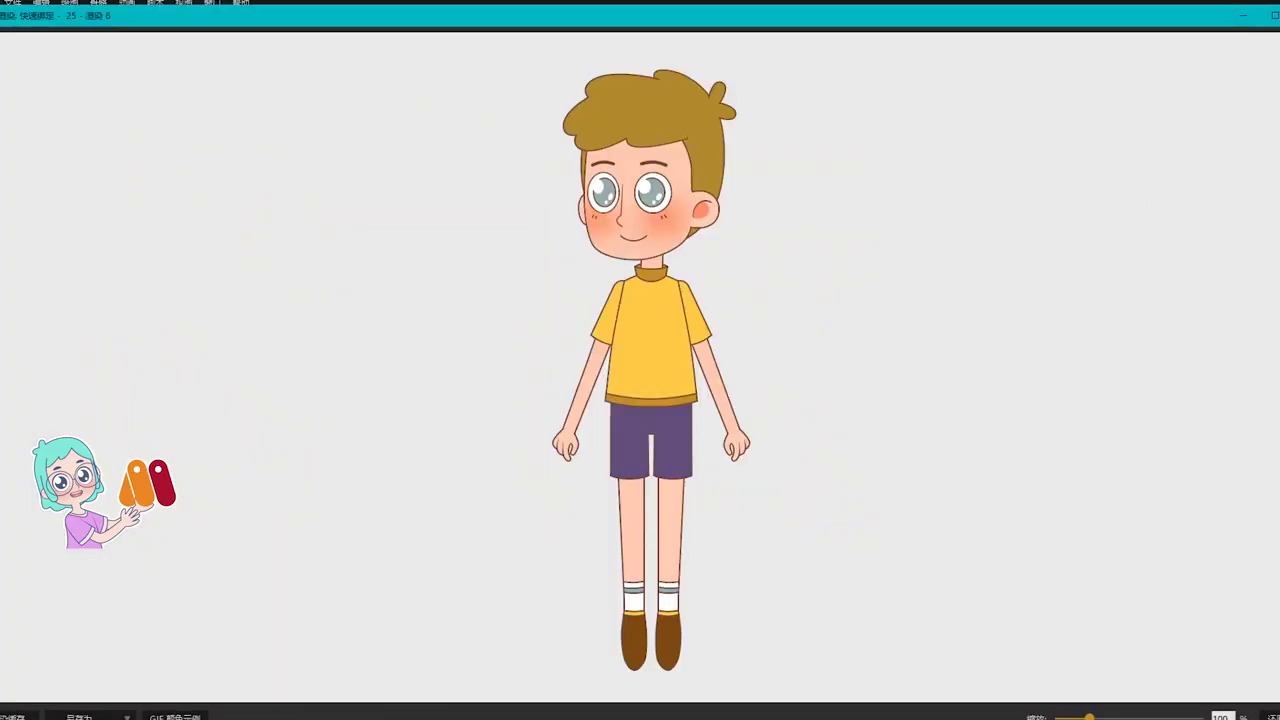
{"action": "left_click", "coordinate": [1279, 16]}
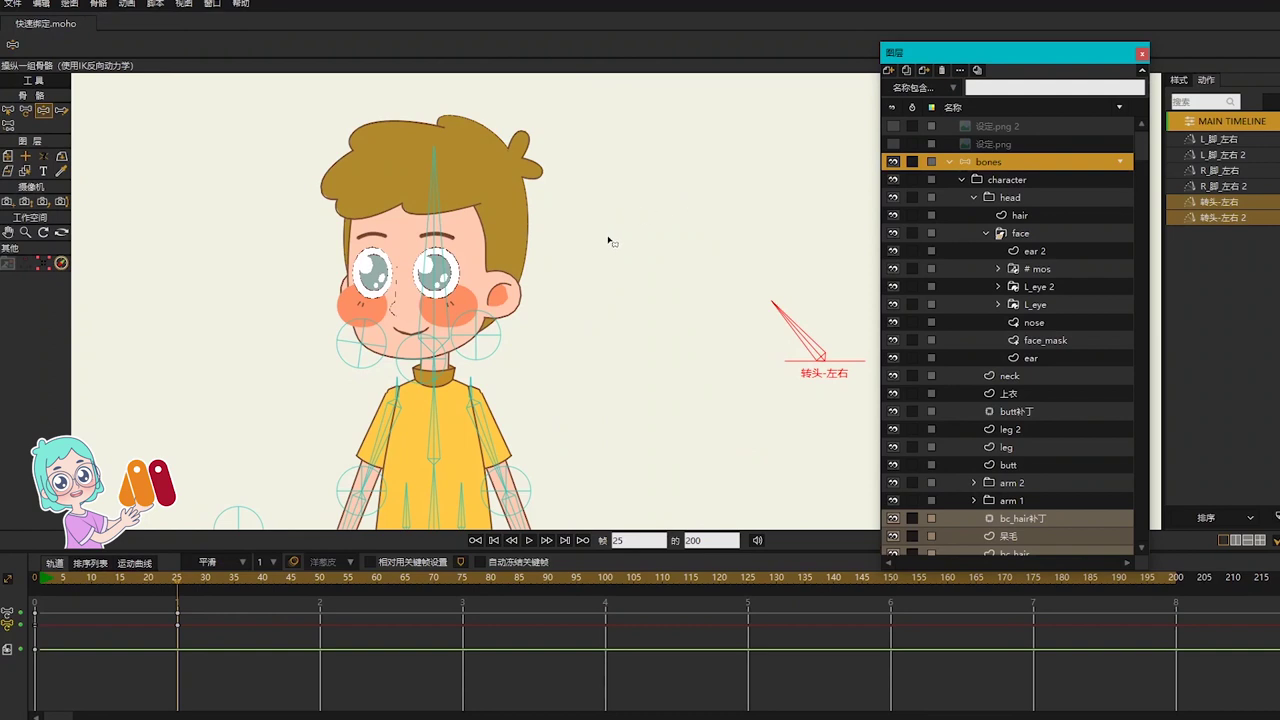
Step: Activate the 转头-左右 2 action and insert a copy of the 转头-左右 action into it
{"action": "scroll", "coordinate": [690, 238], "scroll_direction": "down", "scroll_amount": 1}
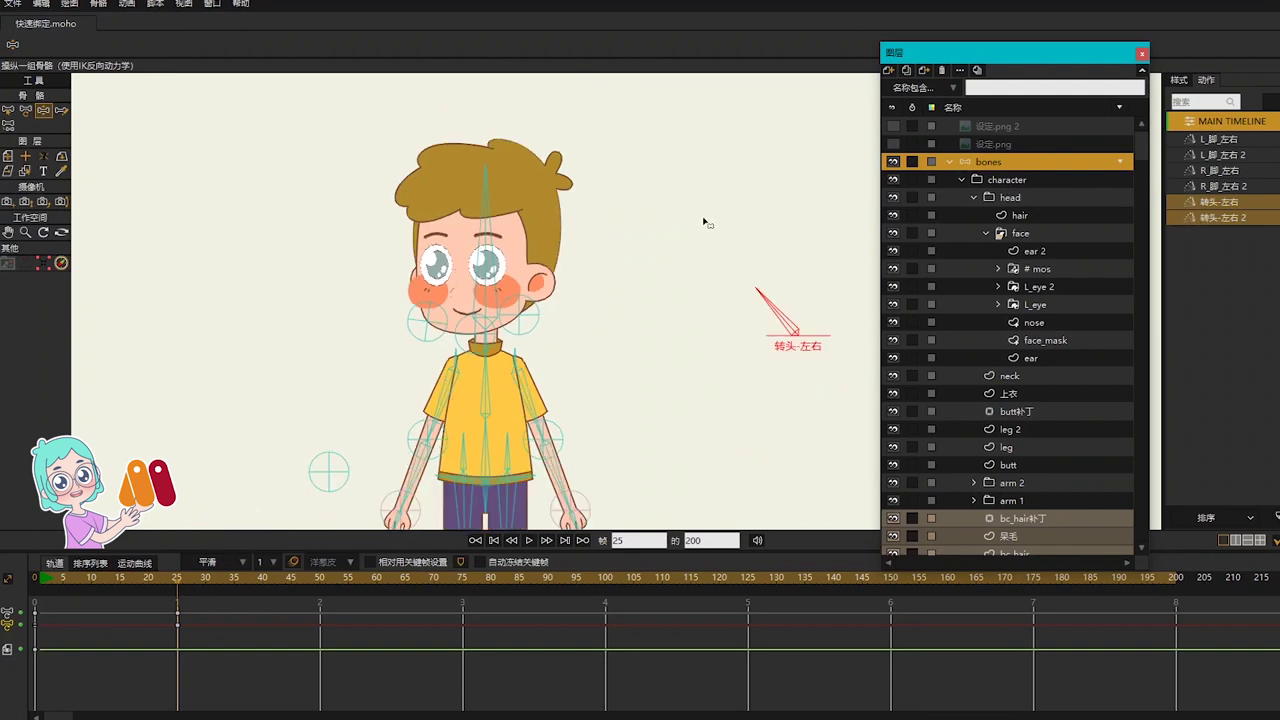
{"action": "double_click", "coordinate": [1210, 217]}
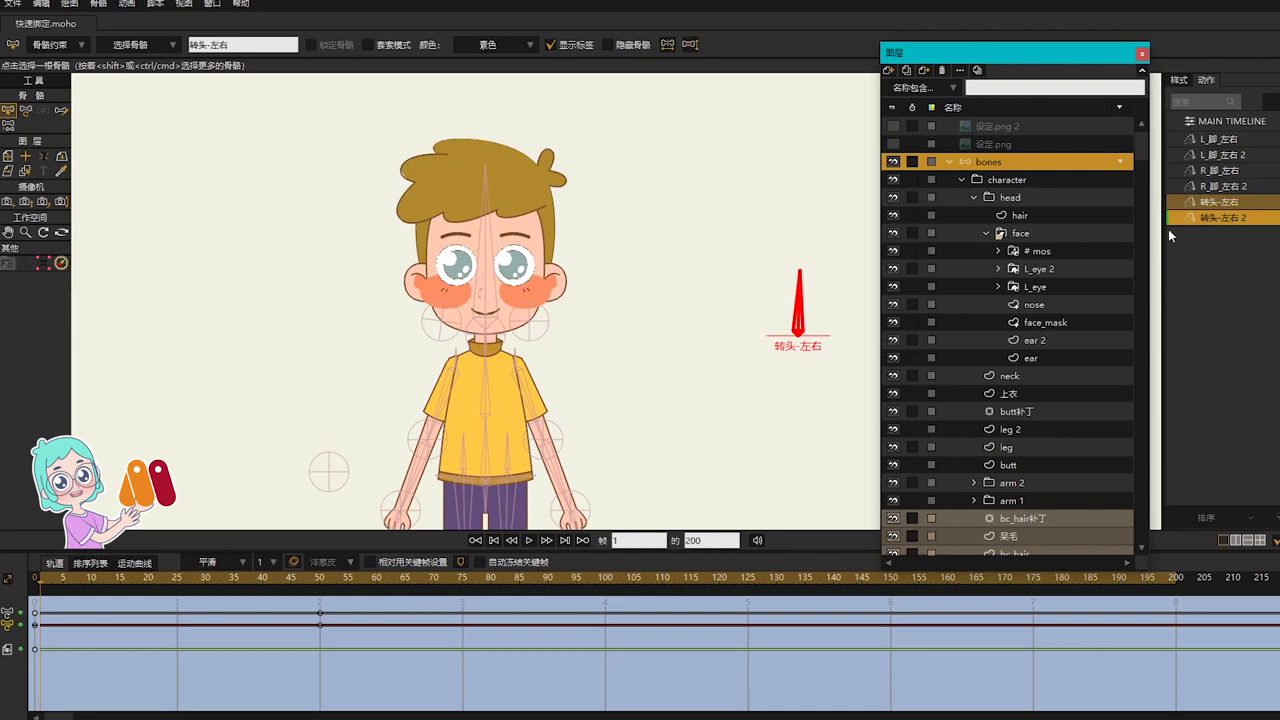
{"action": "right_click", "coordinate": [1218, 202]}
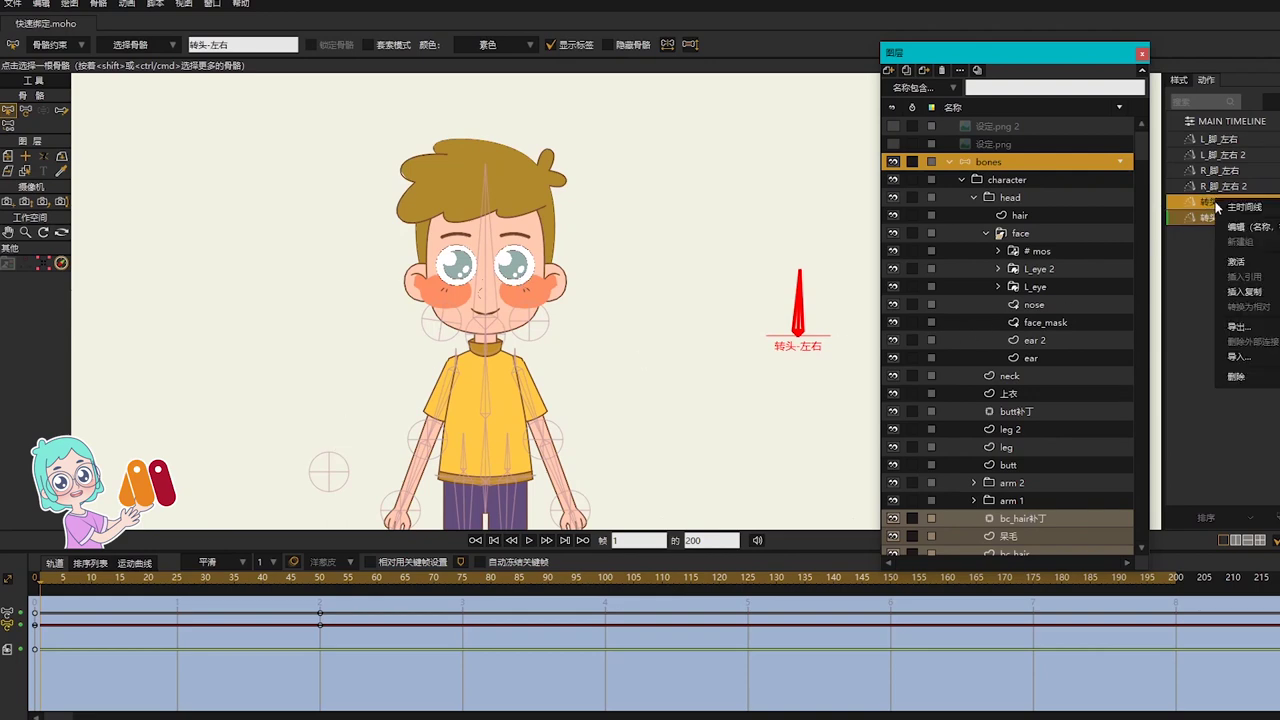
{"action": "left_click", "coordinate": [1247, 292]}
Step: Flip the hair, 呆毛 and bc_hair layers horizontally at frame 1 of the 转头-左右 2 action
{"action": "left_click", "coordinate": [1020, 215]}
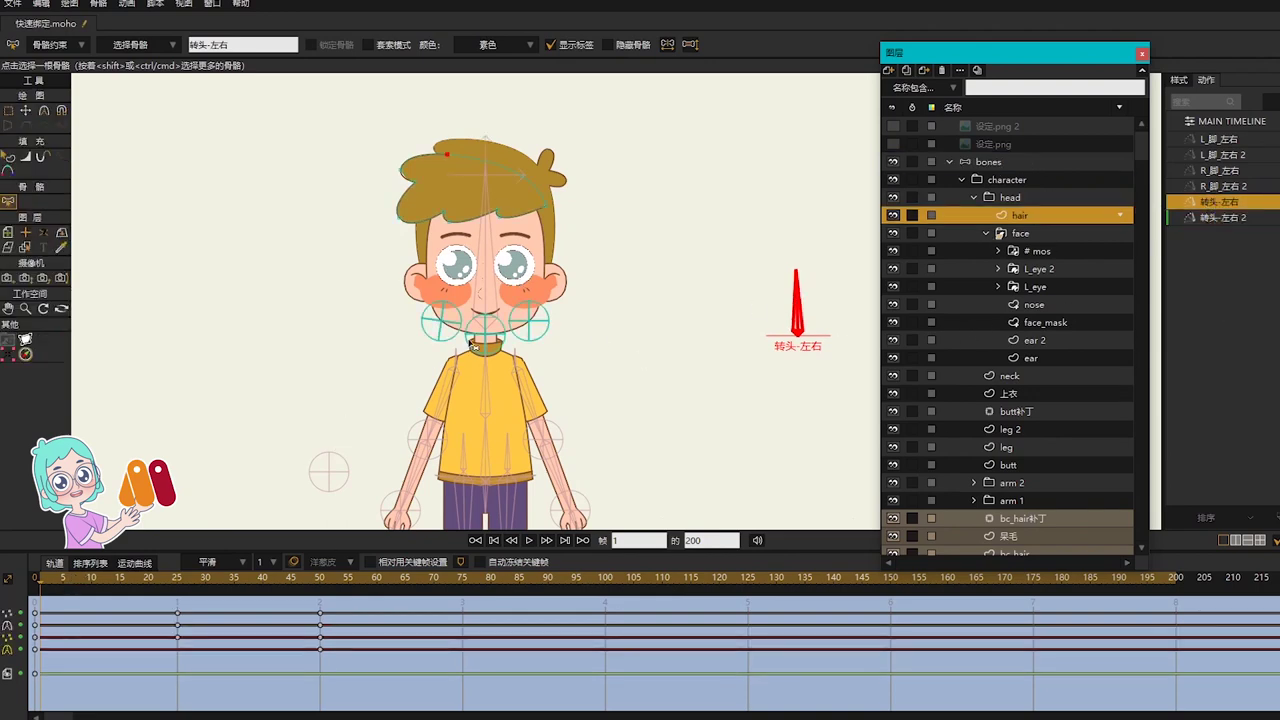
{"action": "left_click", "coordinate": [675, 45]}
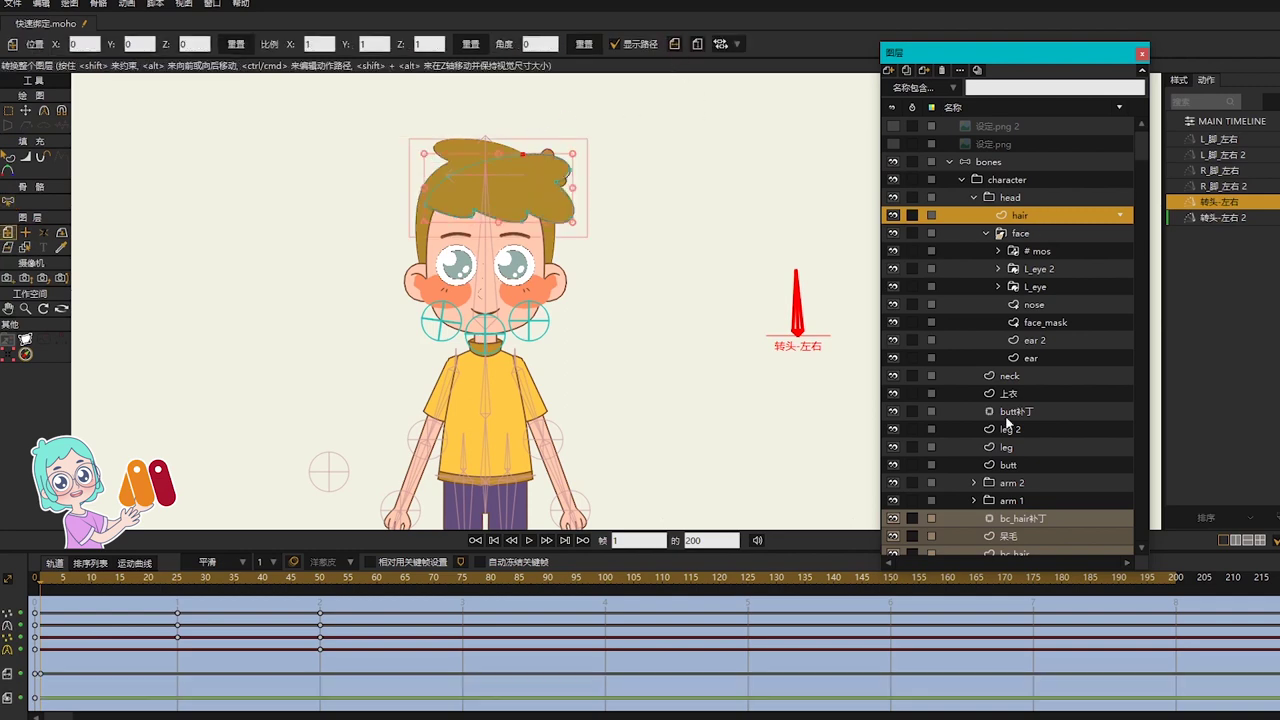
{"action": "scroll", "coordinate": [1014, 406], "scroll_direction": "down", "scroll_amount": 2}
{"action": "left_click", "coordinate": [1008, 468]}
{"action": "left_click", "coordinate": [676, 45]}
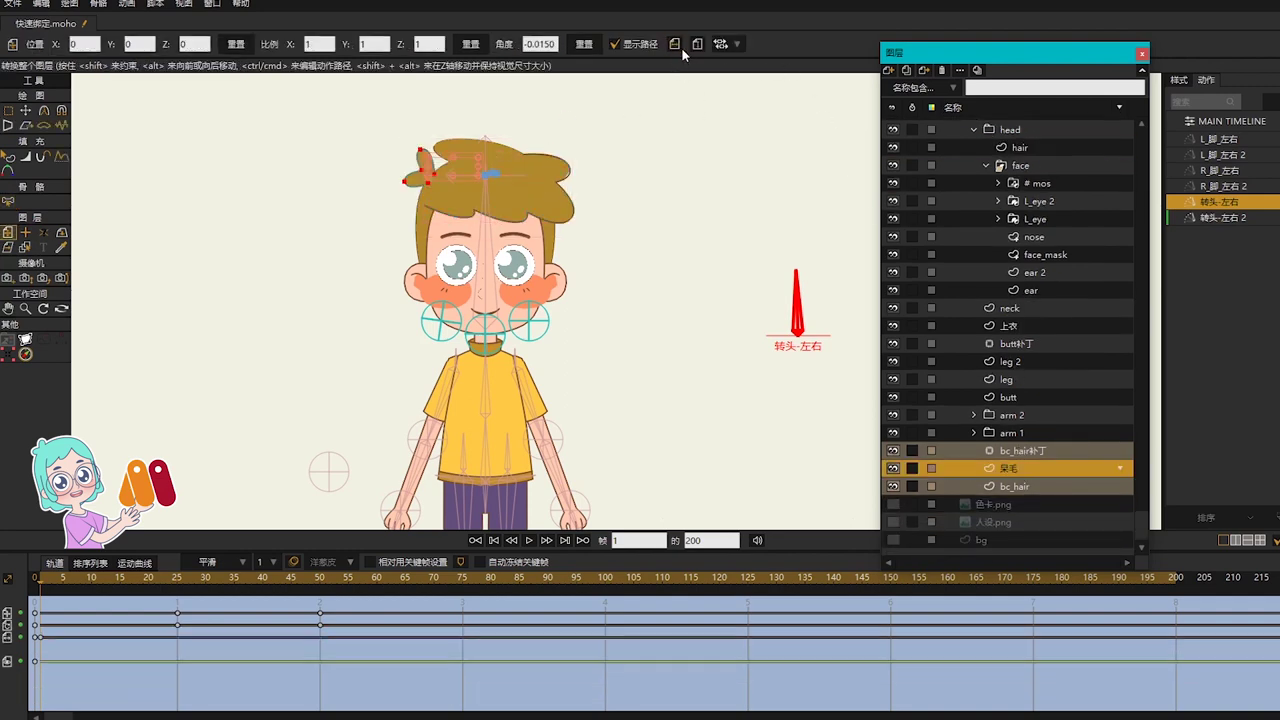
{"action": "left_click", "coordinate": [1020, 486]}
{"action": "left_click", "coordinate": [676, 45]}
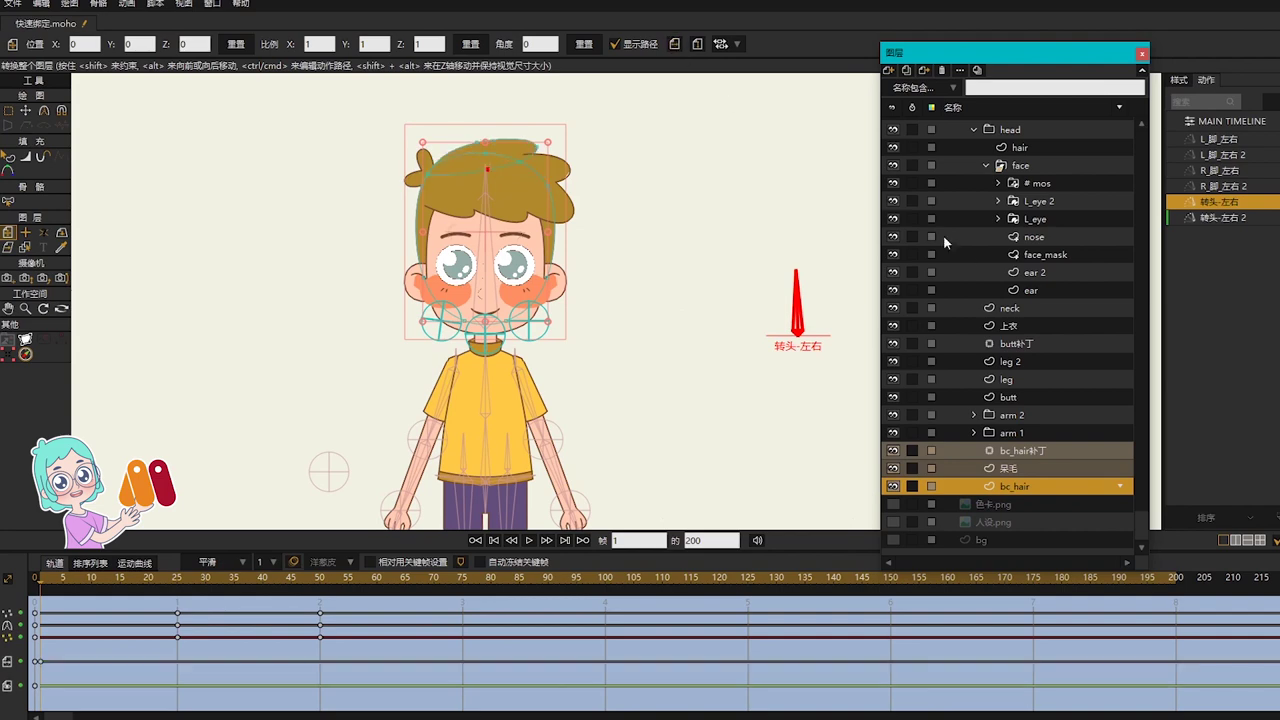
Step: Swap the keyframes at frames 25 and 50 between the ear and ear 2 layers
{"action": "left_click", "coordinate": [1031, 290]}
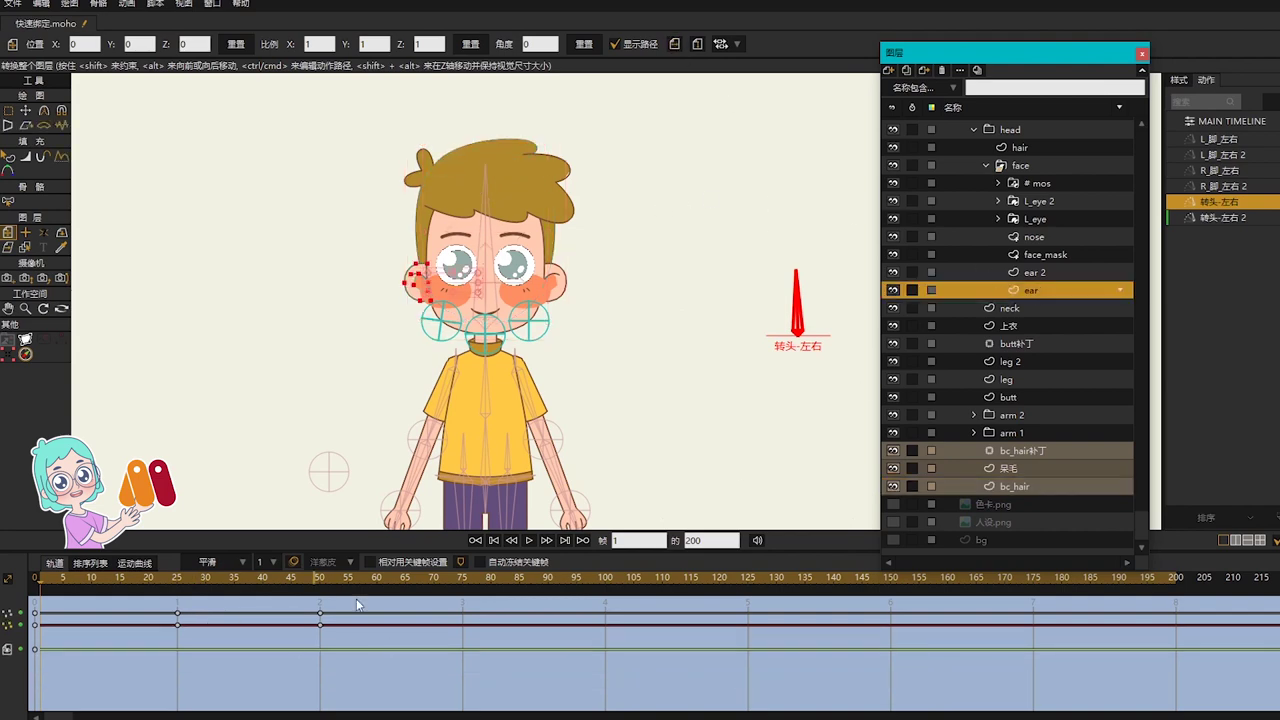
{"action": "left_click_drag", "start_coordinate": [140, 602], "coordinate": [474, 698]}
{"action": "left_click", "coordinate": [1035, 273]}
{"action": "left_click", "coordinate": [165, 579]}
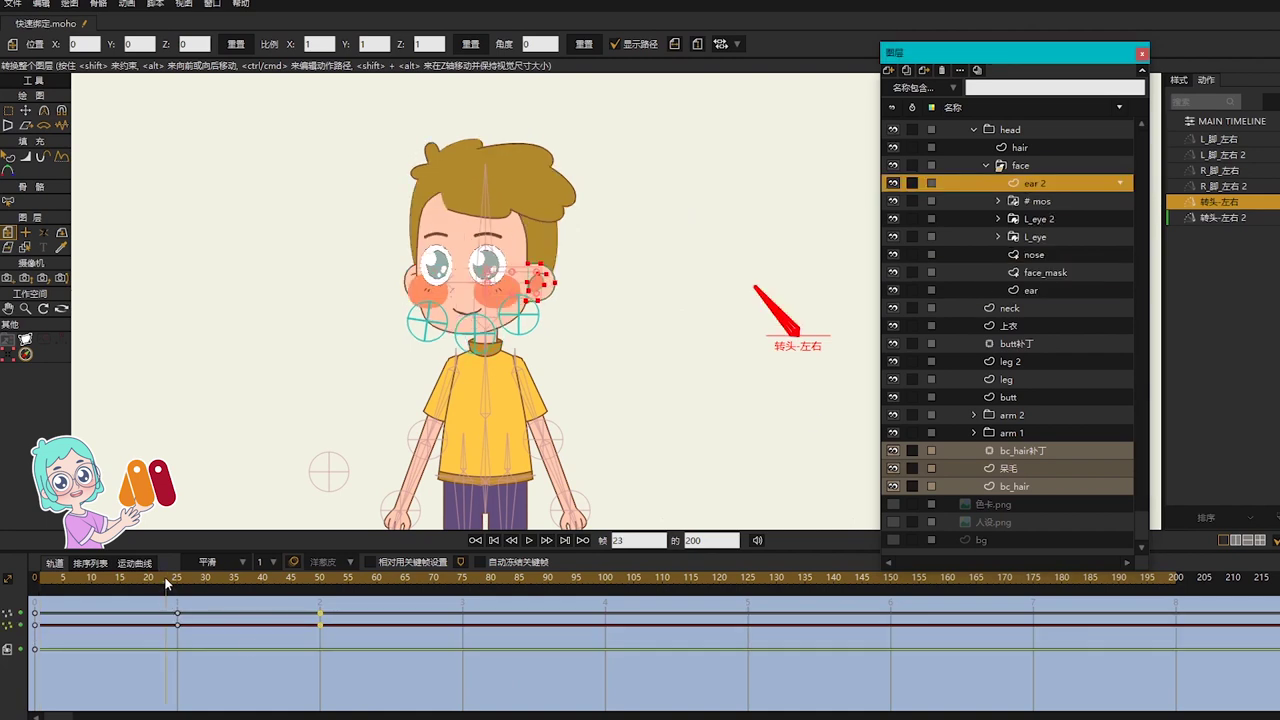
{"action": "left_click_drag", "start_coordinate": [173, 604], "coordinate": [199, 648]}
{"action": "left_click_drag", "start_coordinate": [330, 612], "coordinate": [137, 604]}
{"action": "key", "text": "Delete"}
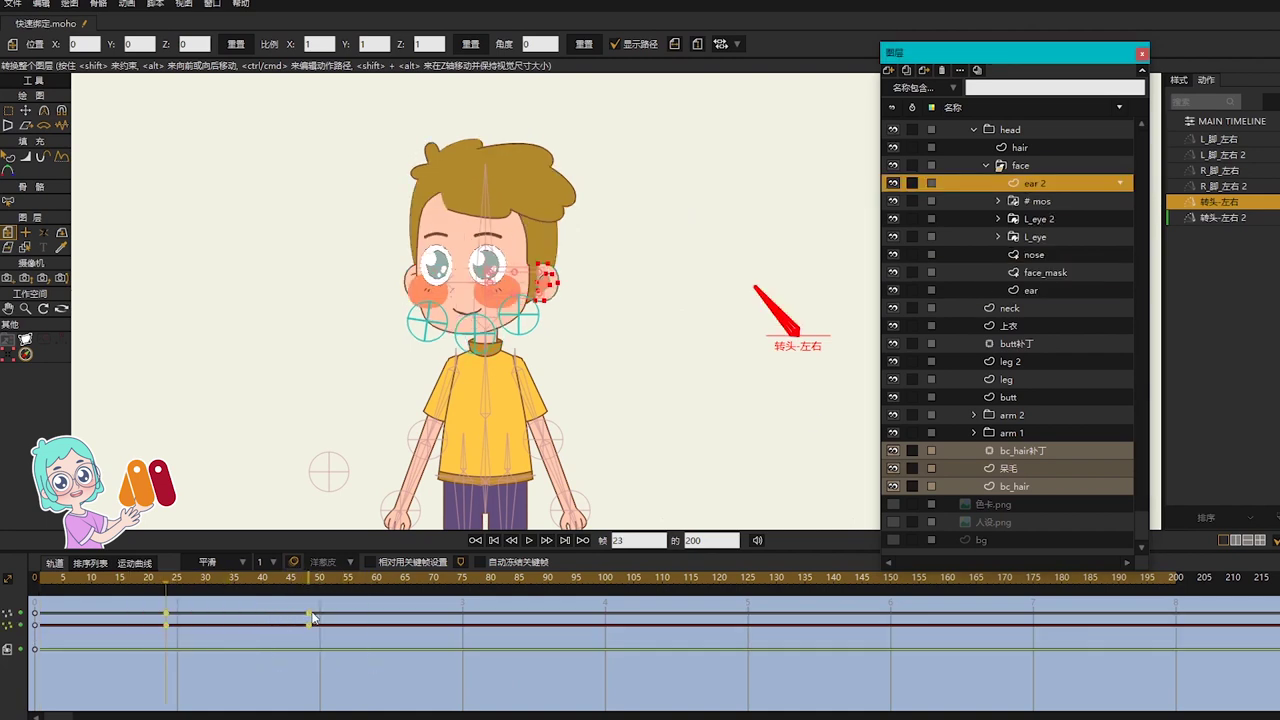
{"action": "left_click_drag", "start_coordinate": [312, 617], "coordinate": [320, 619]}
{"action": "left_click", "coordinate": [1034, 291]}
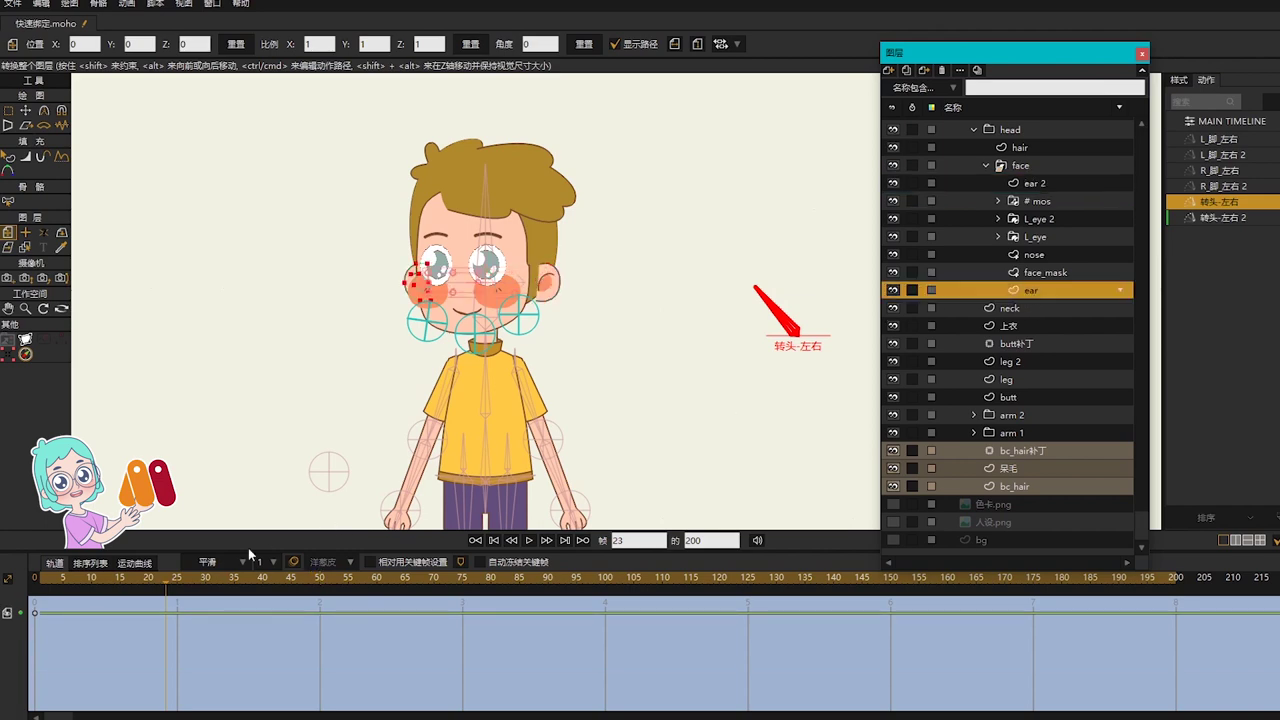
{"action": "left_click", "coordinate": [178, 575]}
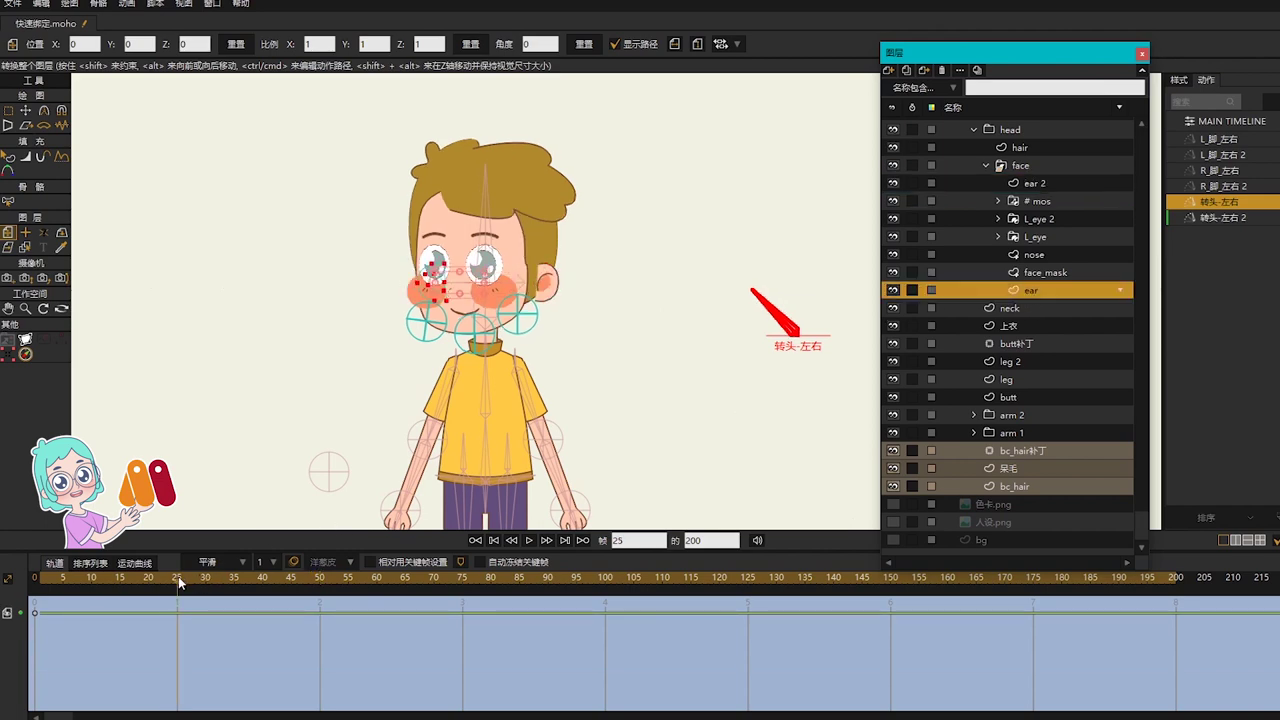
Step: Delete the face group's layer-order key at frame 5
{"action": "left_click", "coordinate": [63, 578]}
{"action": "left_click", "coordinate": [1022, 167]}
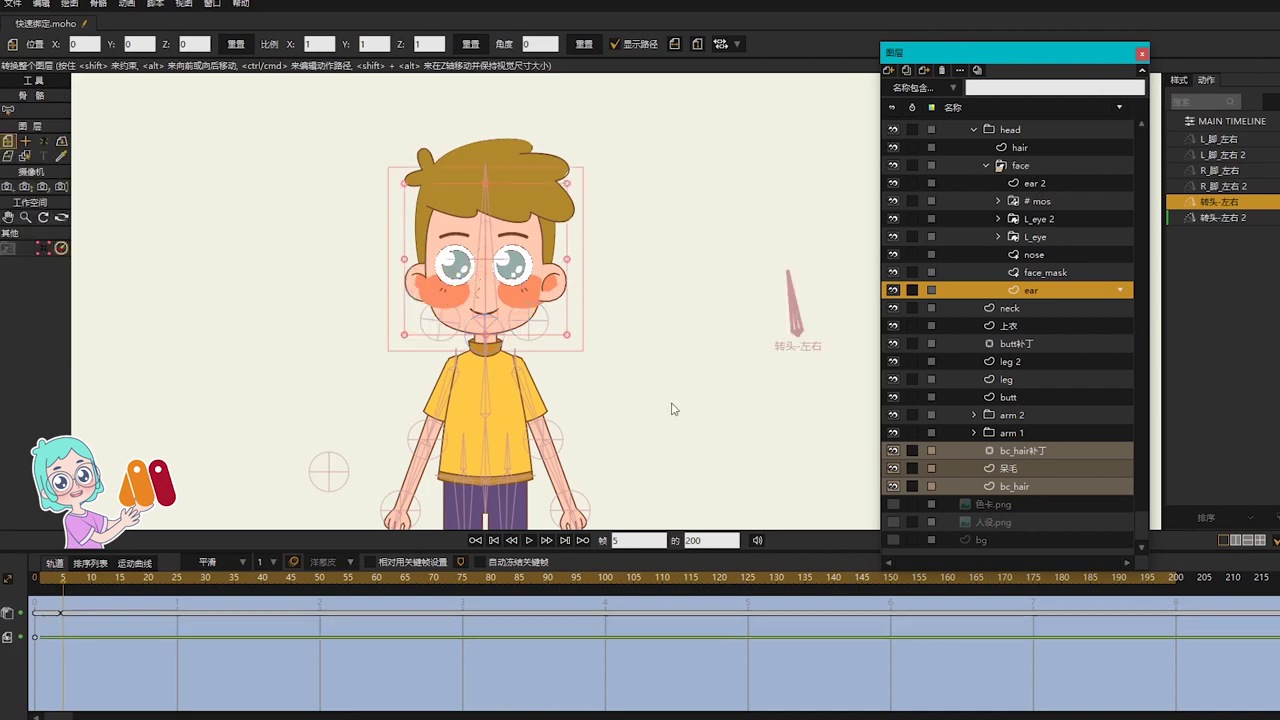
{"action": "left_click", "coordinate": [1042, 185]}
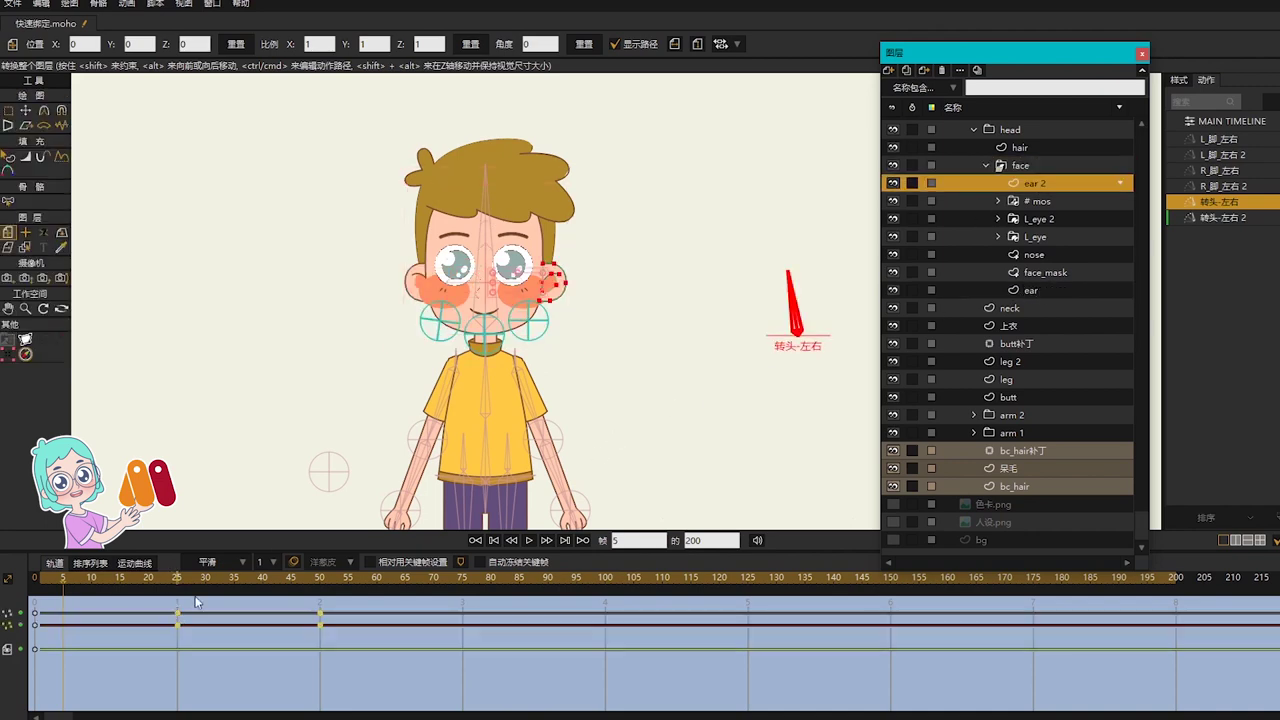
{"action": "left_click", "coordinate": [1020, 169]}
{"action": "key", "text": "Delete"}
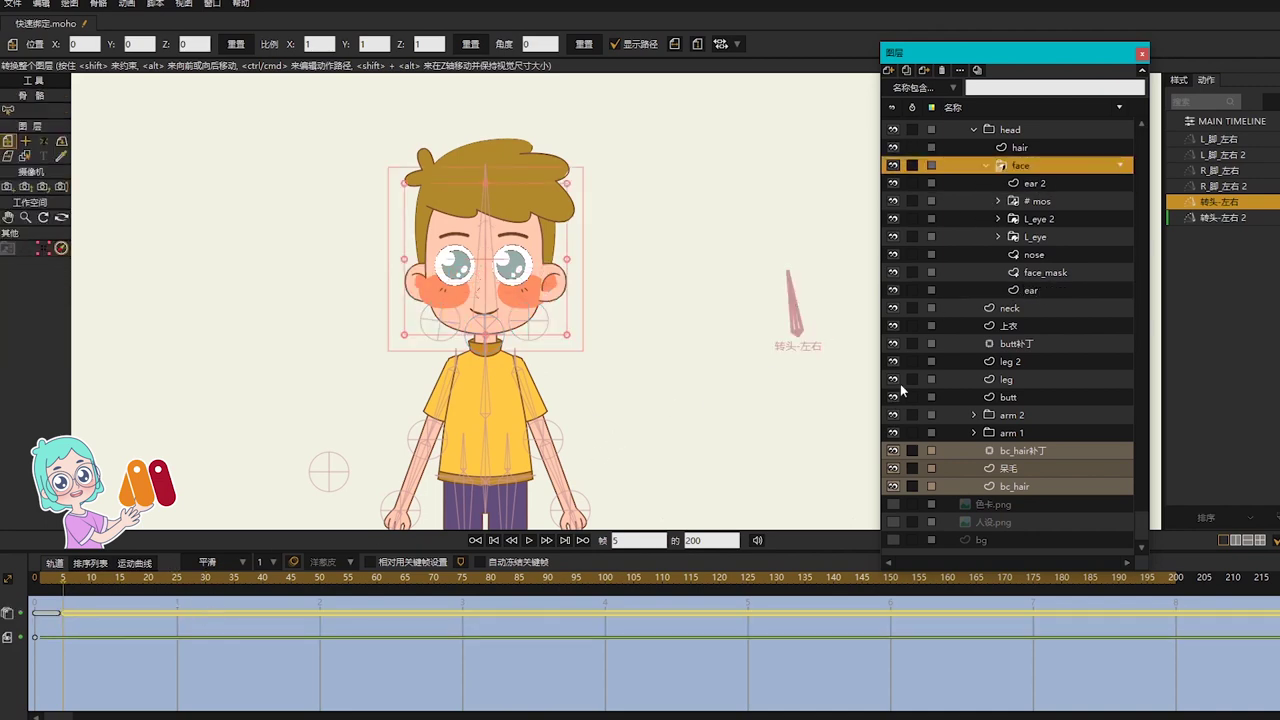
Step: Move the ear layer to the top of the face group at frame 5 and scrub to frame 12 to check it
{"action": "left_click", "coordinate": [1034, 289]}
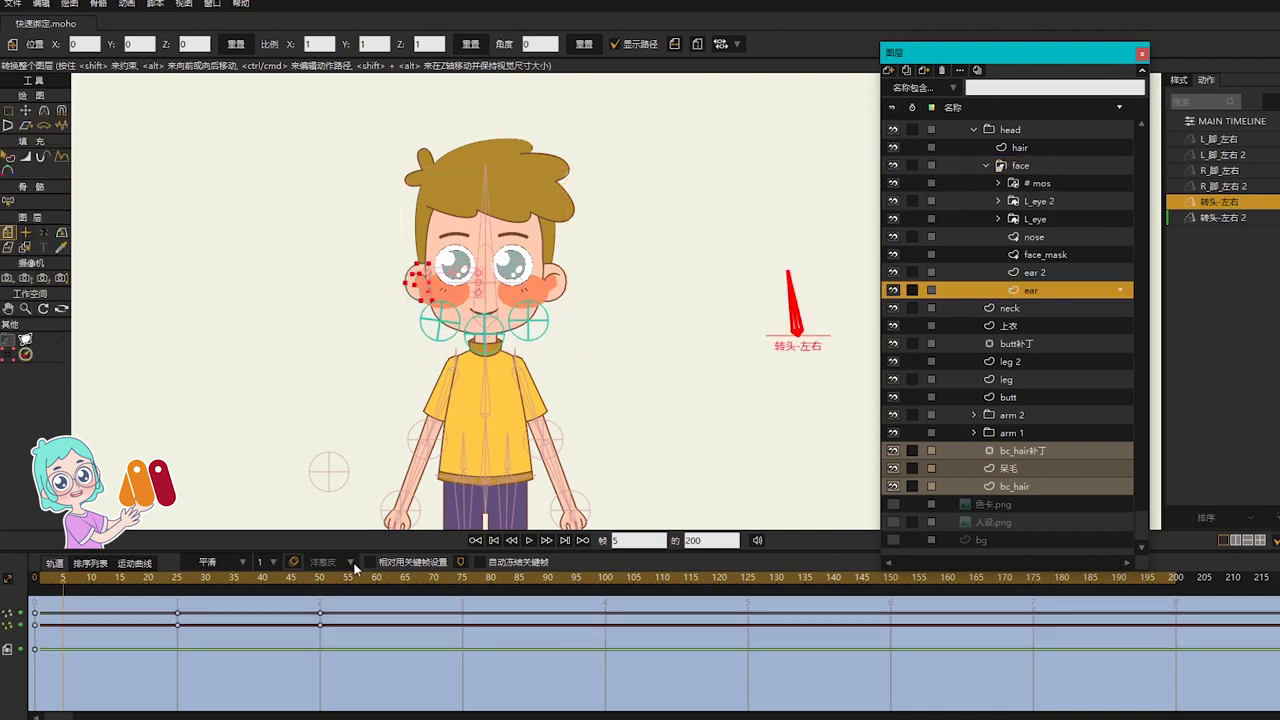
{"action": "left_click_drag", "start_coordinate": [1031, 291], "coordinate": [1010, 184]}
{"action": "left_click_drag", "start_coordinate": [63, 585], "coordinate": [103, 590]}
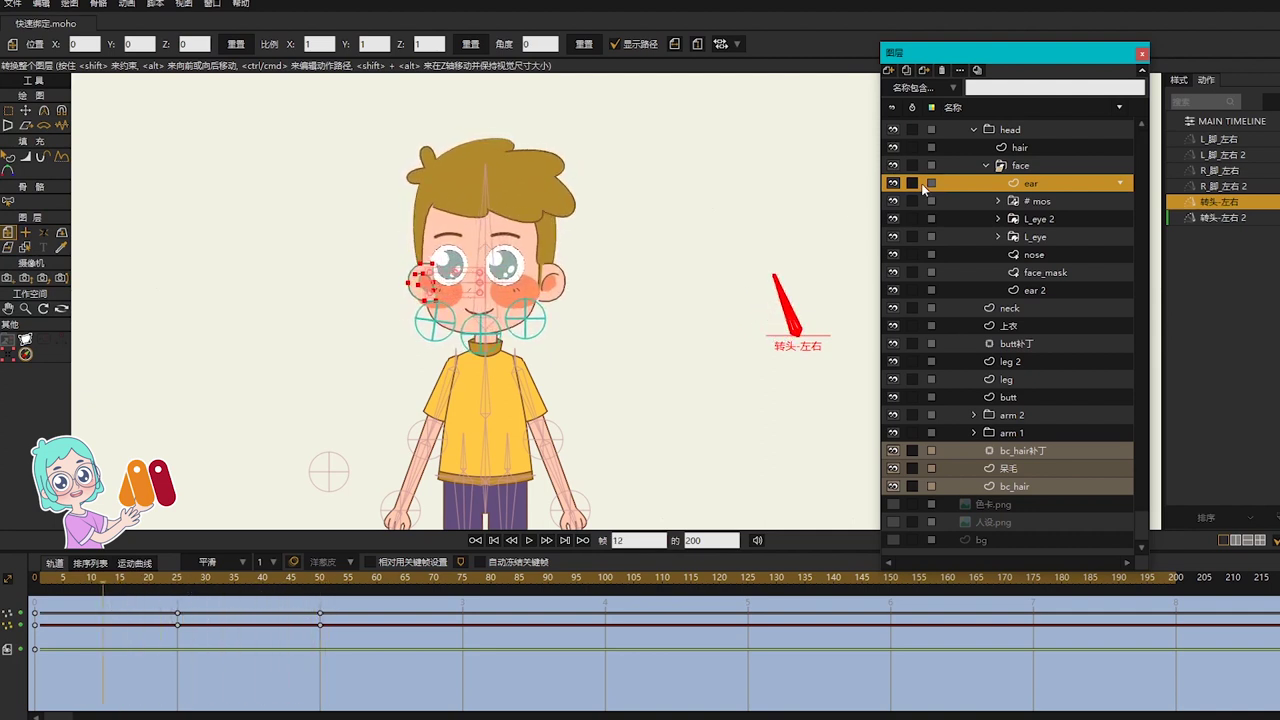
Step: Replace L_eye's keyframes at frames 25 and 50 with the ones from L_eye 2
{"action": "left_click", "coordinate": [1040, 219]}
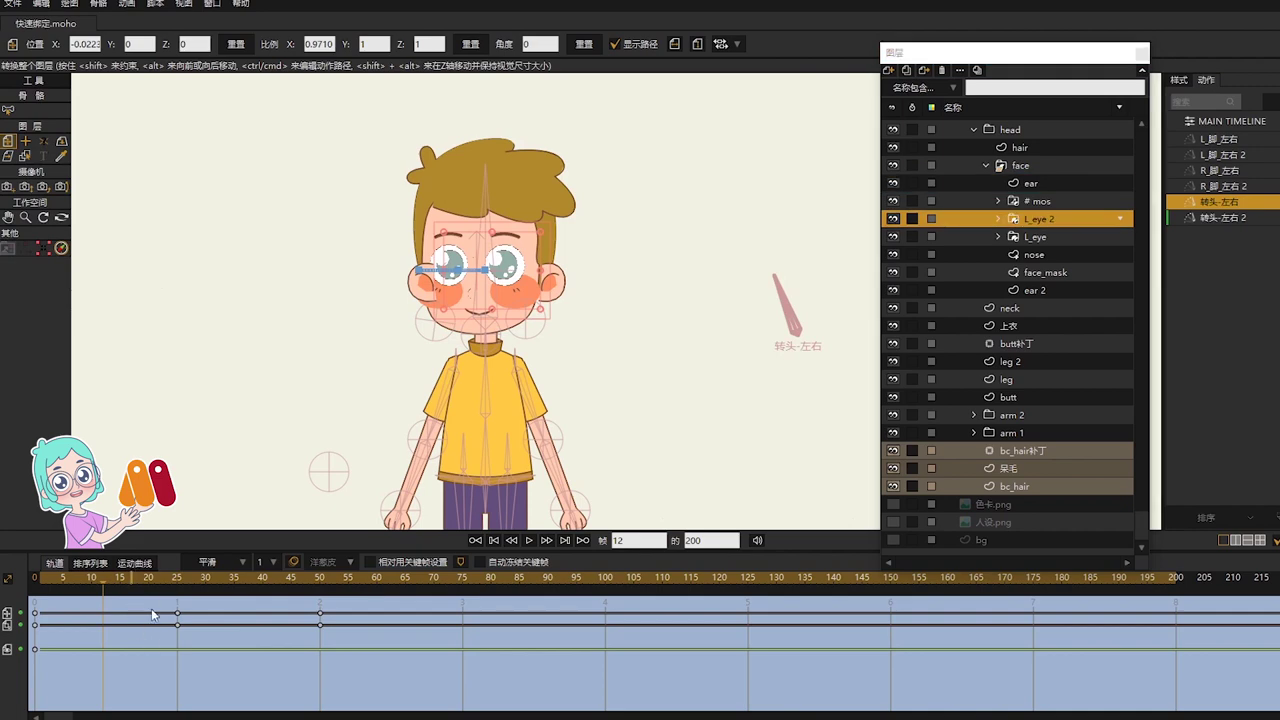
{"action": "left_click", "coordinate": [1040, 238]}
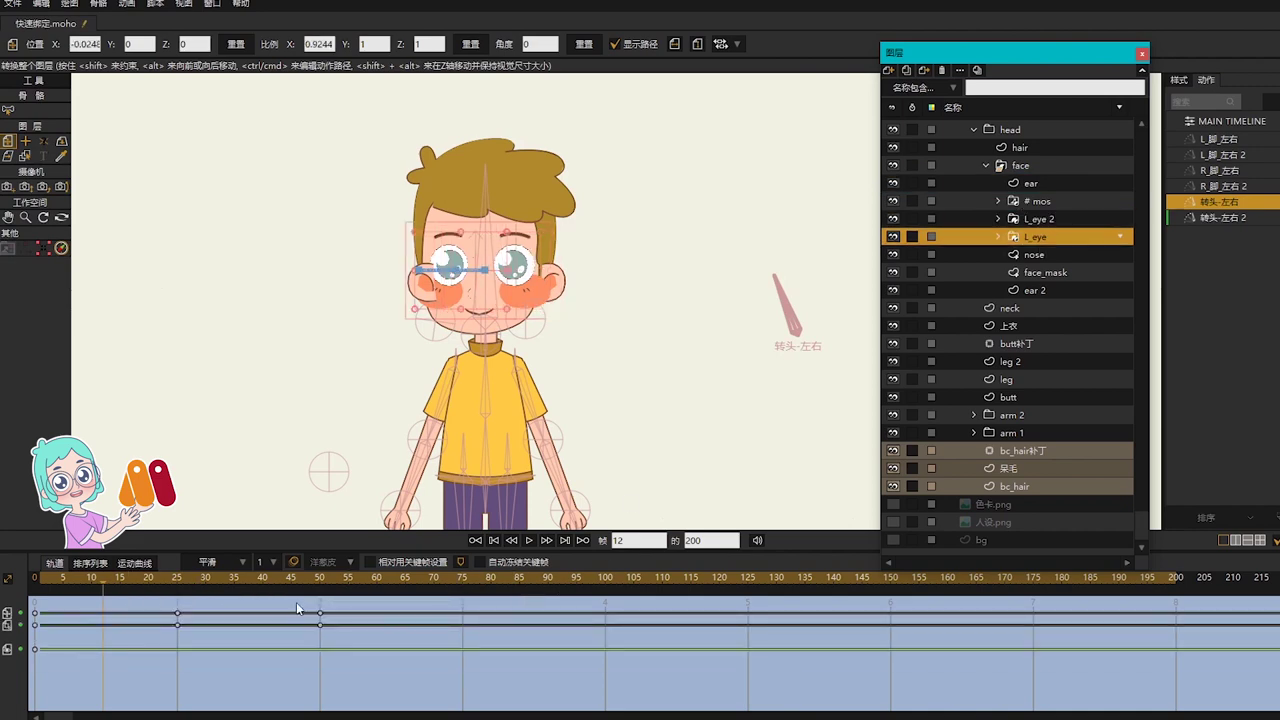
{"action": "left_click", "coordinate": [148, 582]}
{"action": "key", "text": "ctrl+v"}
{"action": "left_click_drag", "start_coordinate": [166, 598], "coordinate": [215, 662]}
{"action": "left_click_drag", "start_coordinate": [301, 600], "coordinate": [318, 626]}
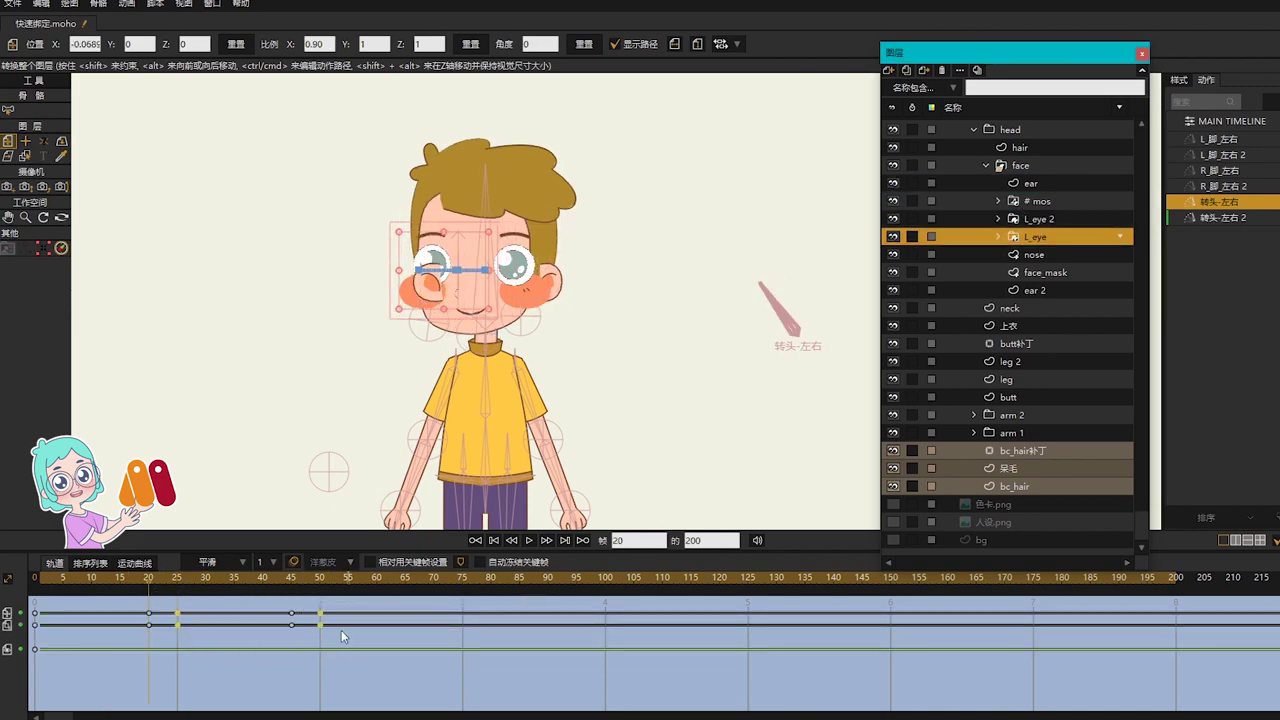
{"action": "key", "text": "Delete"}
{"action": "left_click_drag", "start_coordinate": [386, 661], "coordinate": [96, 605]}
{"action": "left_click_drag", "start_coordinate": [292, 615], "coordinate": [317, 617]}
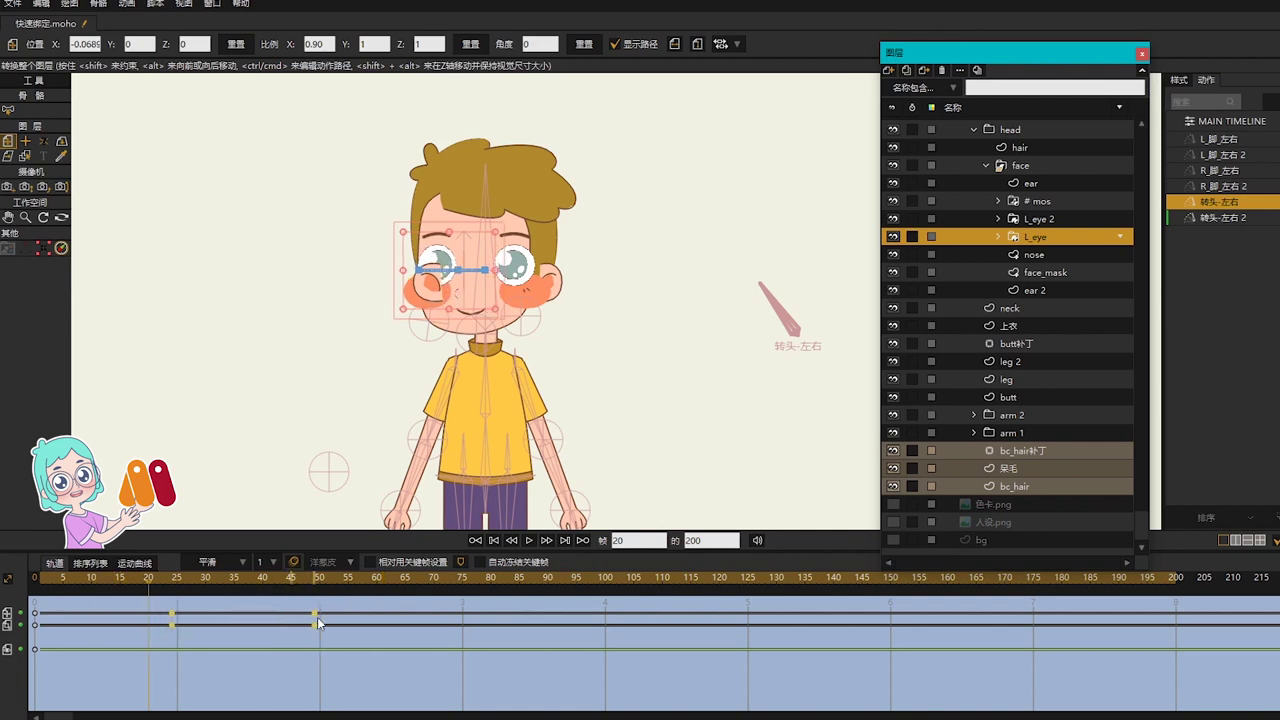
Step: Make L_eye's X position positive at frames 25 and 50, using 0.1686 at frame 50
{"action": "left_click", "coordinate": [178, 578]}
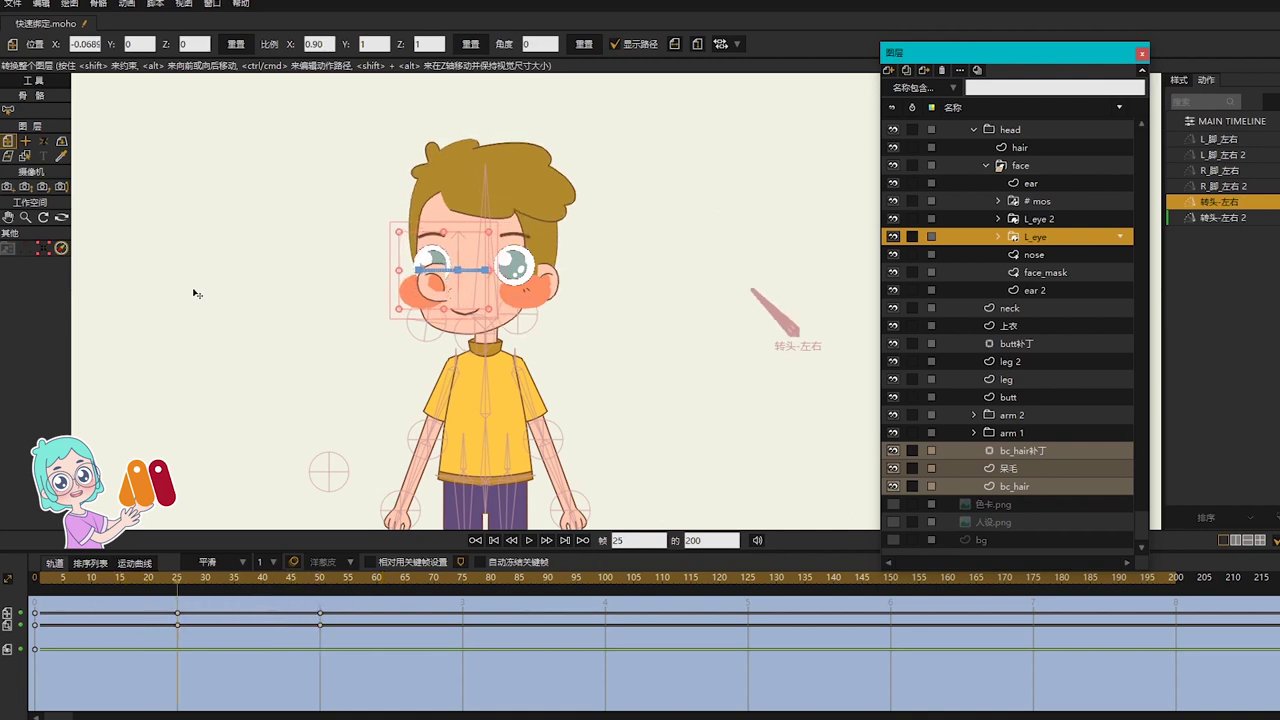
{"action": "left_click", "coordinate": [80, 43]}
{"action": "left_click", "coordinate": [73, 44]}
{"action": "key", "text": "BackSpace"}
{"action": "key", "text": "Return"}
{"action": "left_click", "coordinate": [566, 540]}
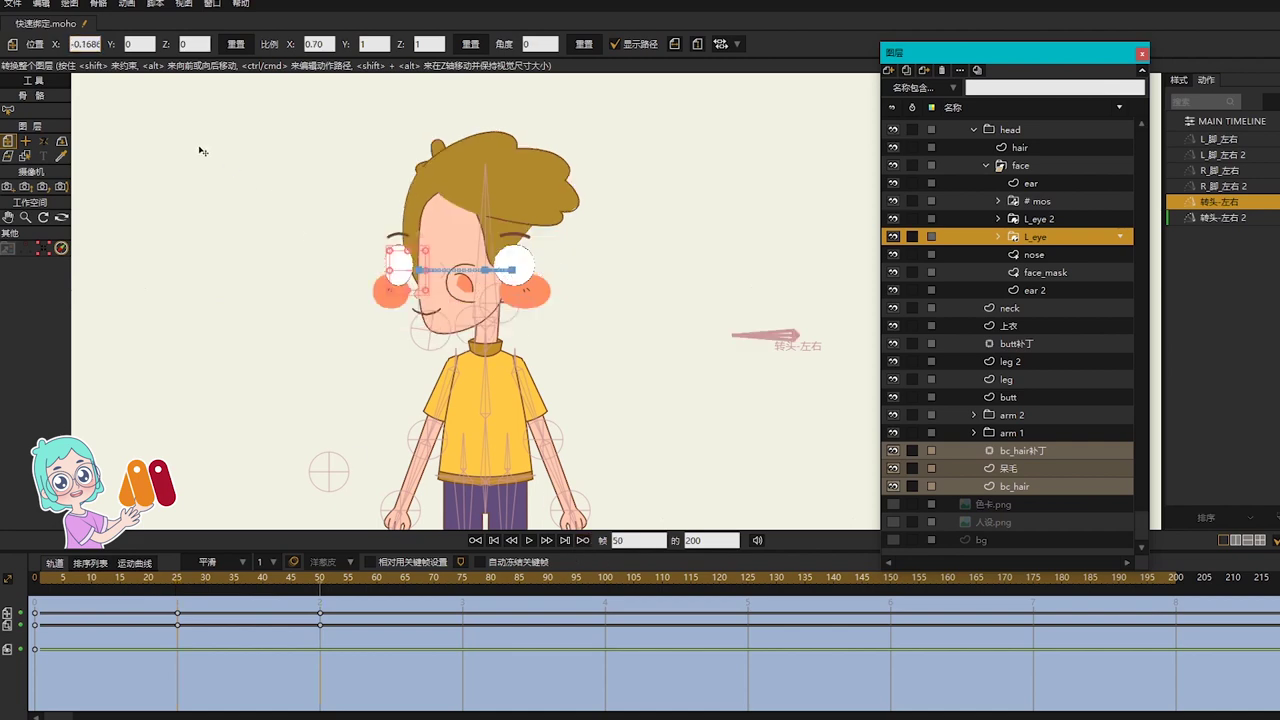
{"action": "left_click", "coordinate": [88, 43]}
{"action": "left_click", "coordinate": [73, 44]}
{"action": "key", "text": "BackSpace"}
{"action": "key", "text": "Return"}
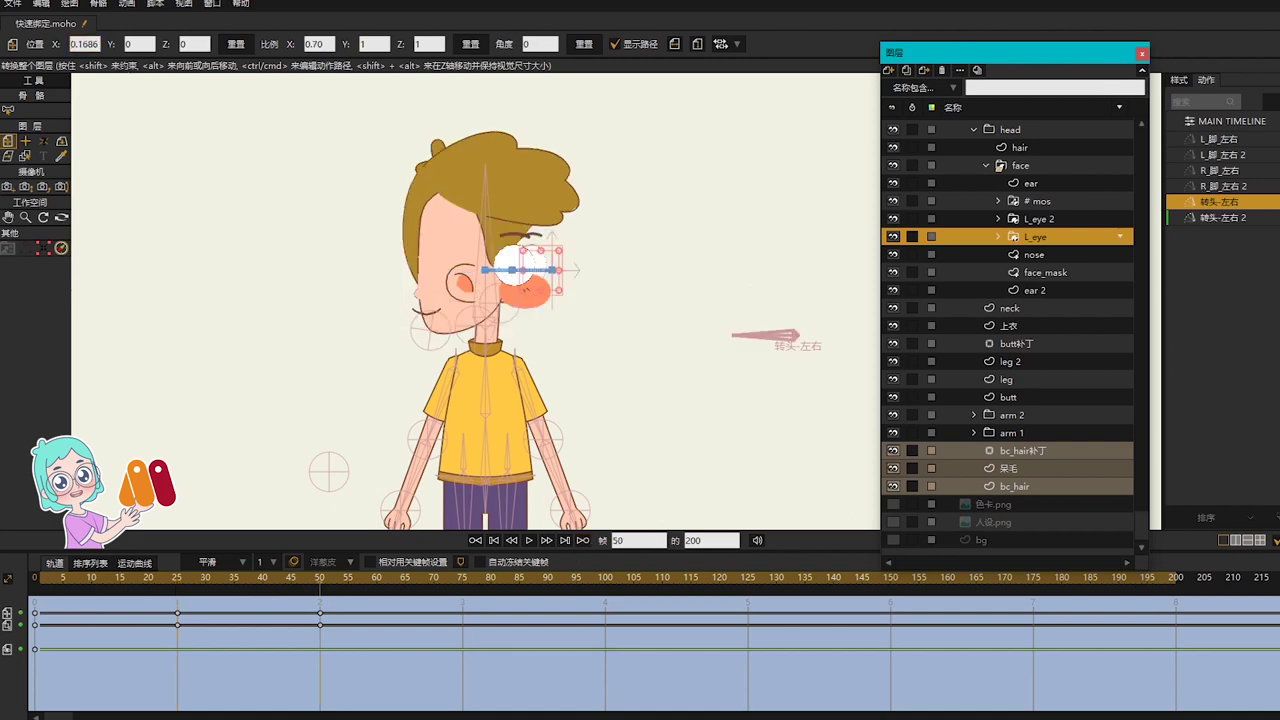
Step: Paste the eye keyframes onto L_eye 2 at frame 25 and set its X position to 0.0742 there and 0.1682 at frame 50
{"action": "left_click", "coordinate": [1050, 218]}
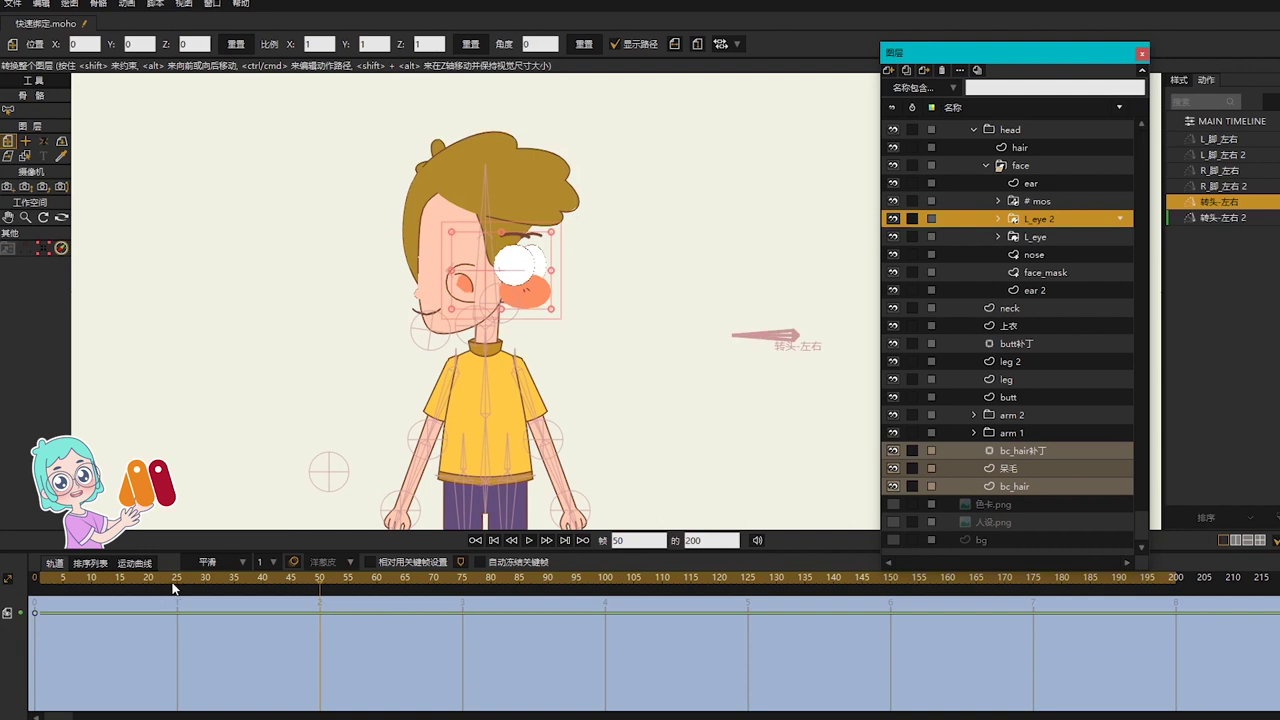
{"action": "left_click", "coordinate": [174, 584]}
{"action": "key", "text": "ctrl+v"}
{"action": "double_click", "coordinate": [86, 44]}
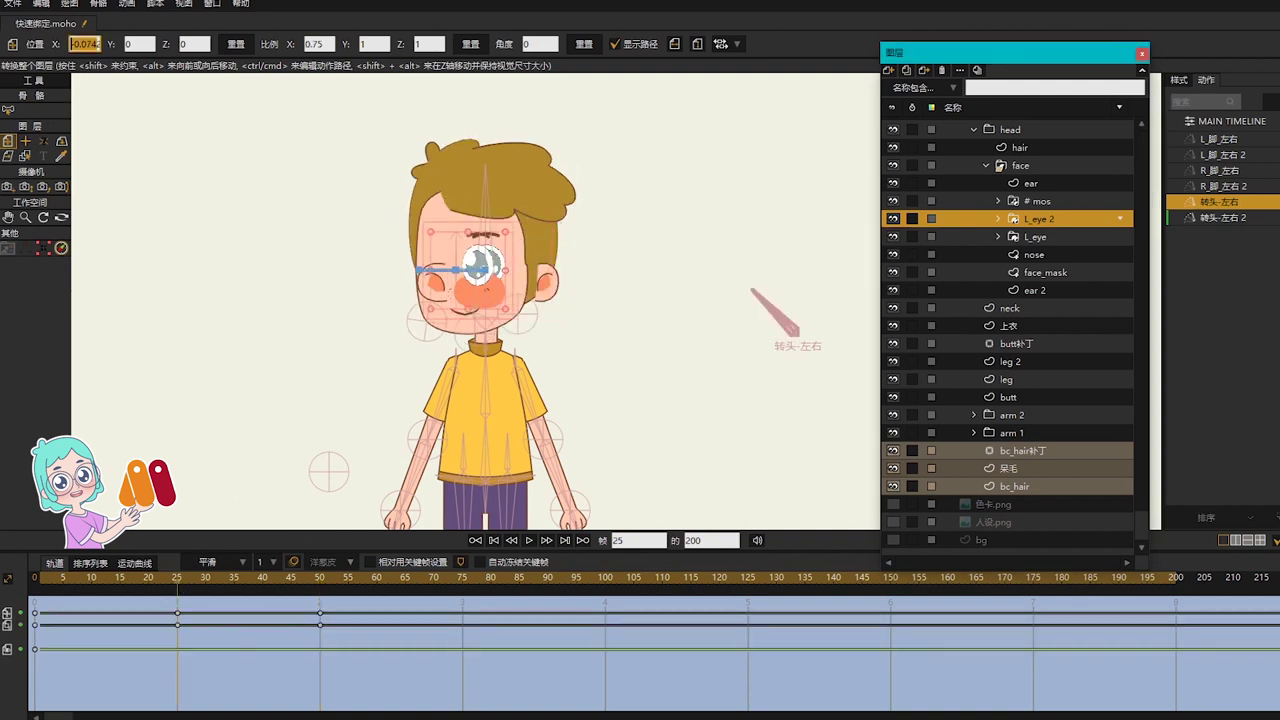
{"action": "type", "text": "0.0742"}
{"action": "key", "text": "Return"}
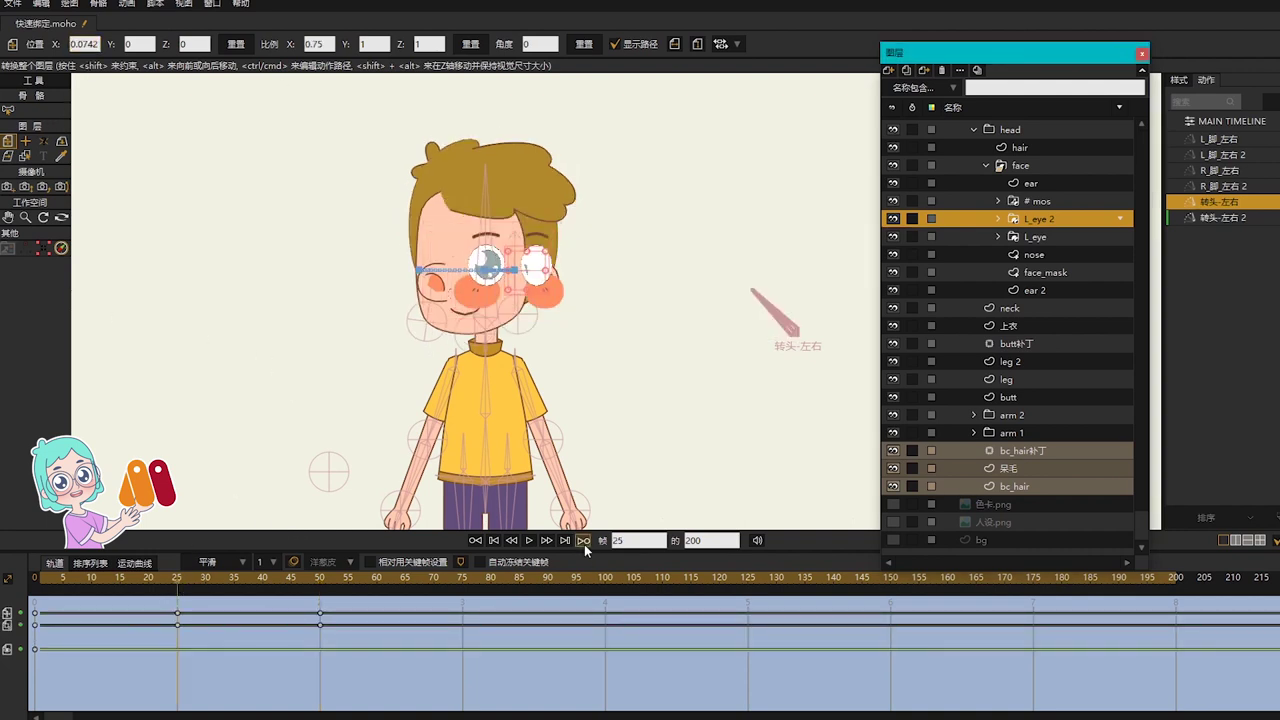
{"action": "left_click", "coordinate": [583, 540]}
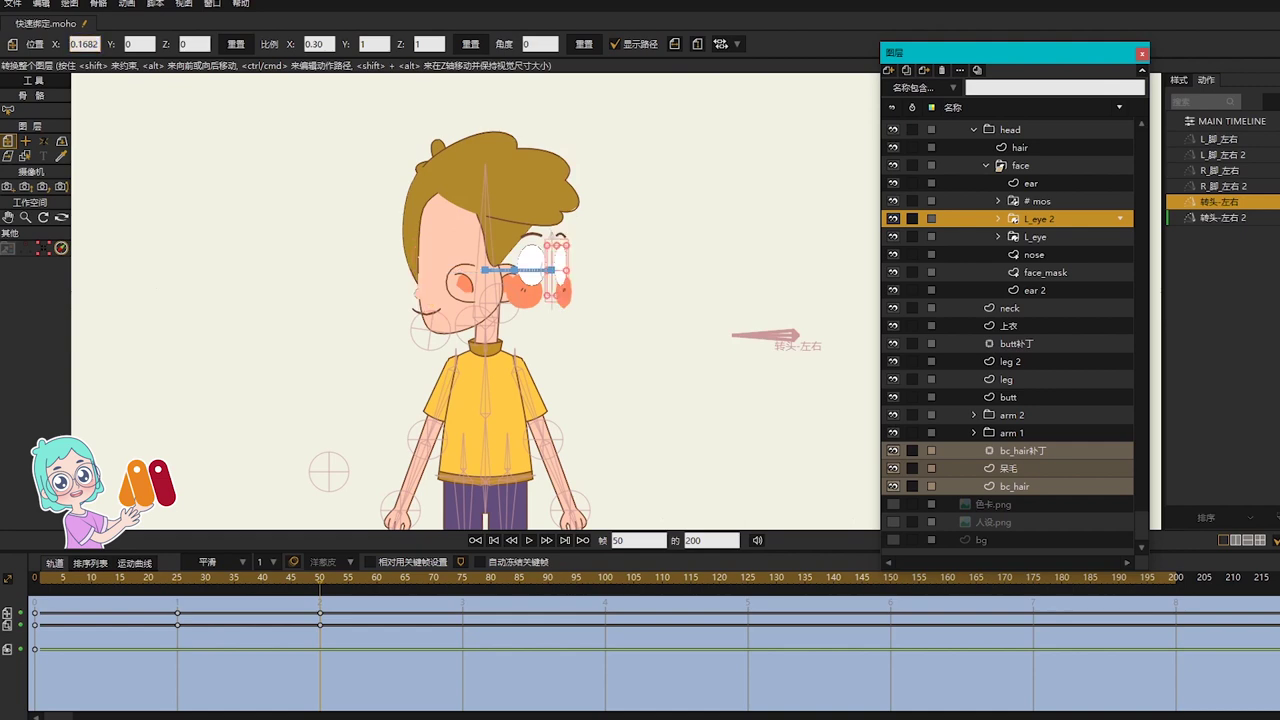
Step: Flip the nose layer horizontally at frame 1
{"action": "left_click", "coordinate": [1100, 254]}
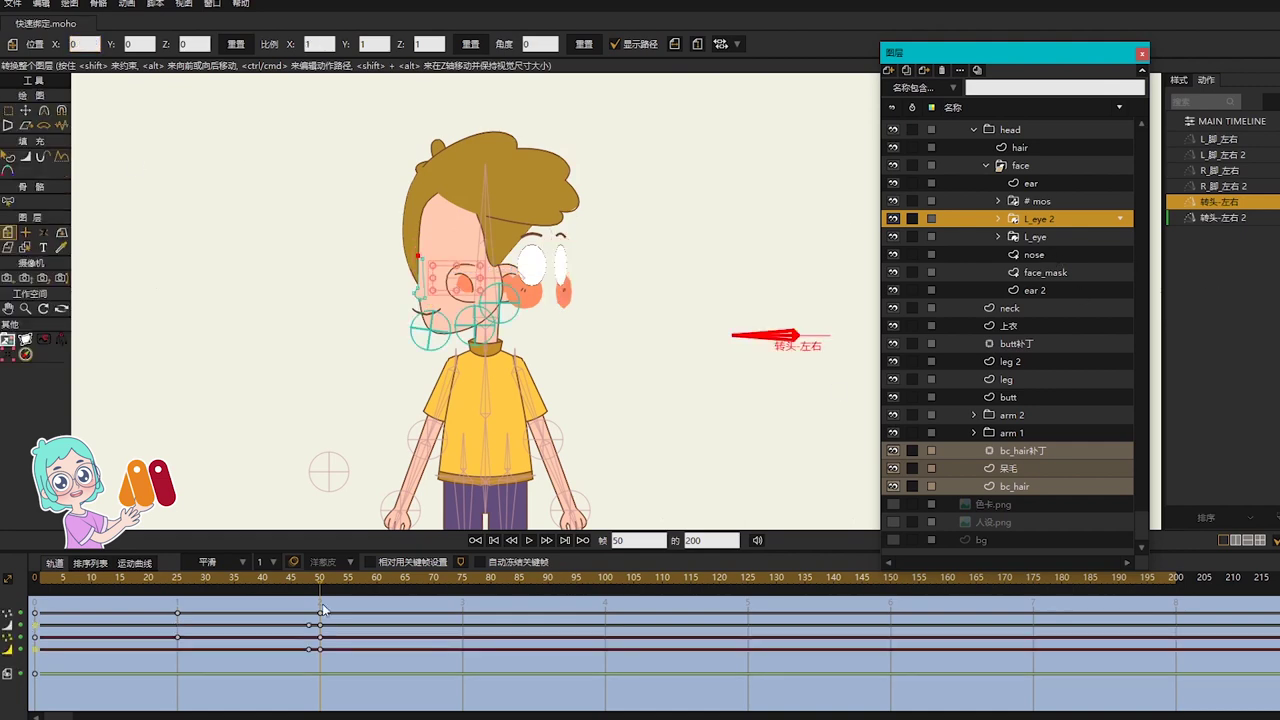
{"action": "left_click", "coordinate": [43, 582]}
{"action": "left_click", "coordinate": [676, 45]}
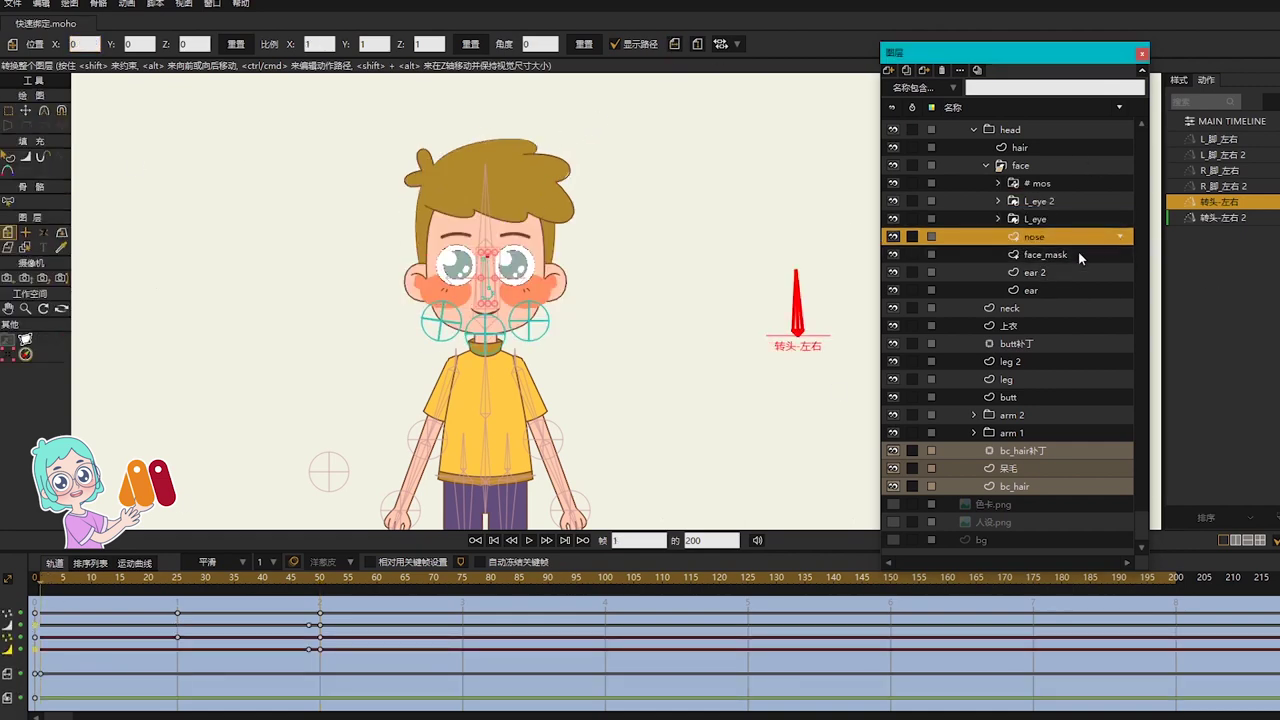
Step: Set the # mos group's X position to 0.0519 at frame 25 and 0.1488 at frame 50, and save the project
{"action": "left_click", "coordinate": [1040, 184]}
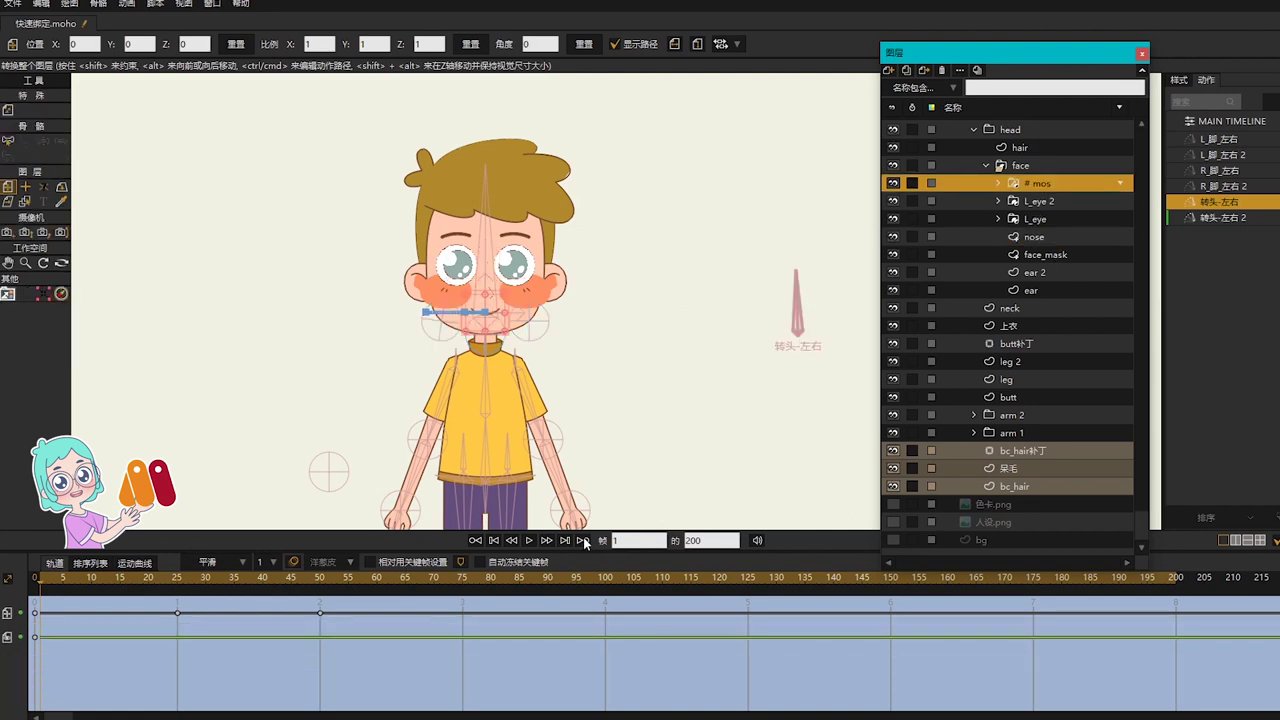
{"action": "left_click", "coordinate": [583, 540]}
{"action": "left_click", "coordinate": [85, 44]}
{"action": "type", "text": "0.0519"}
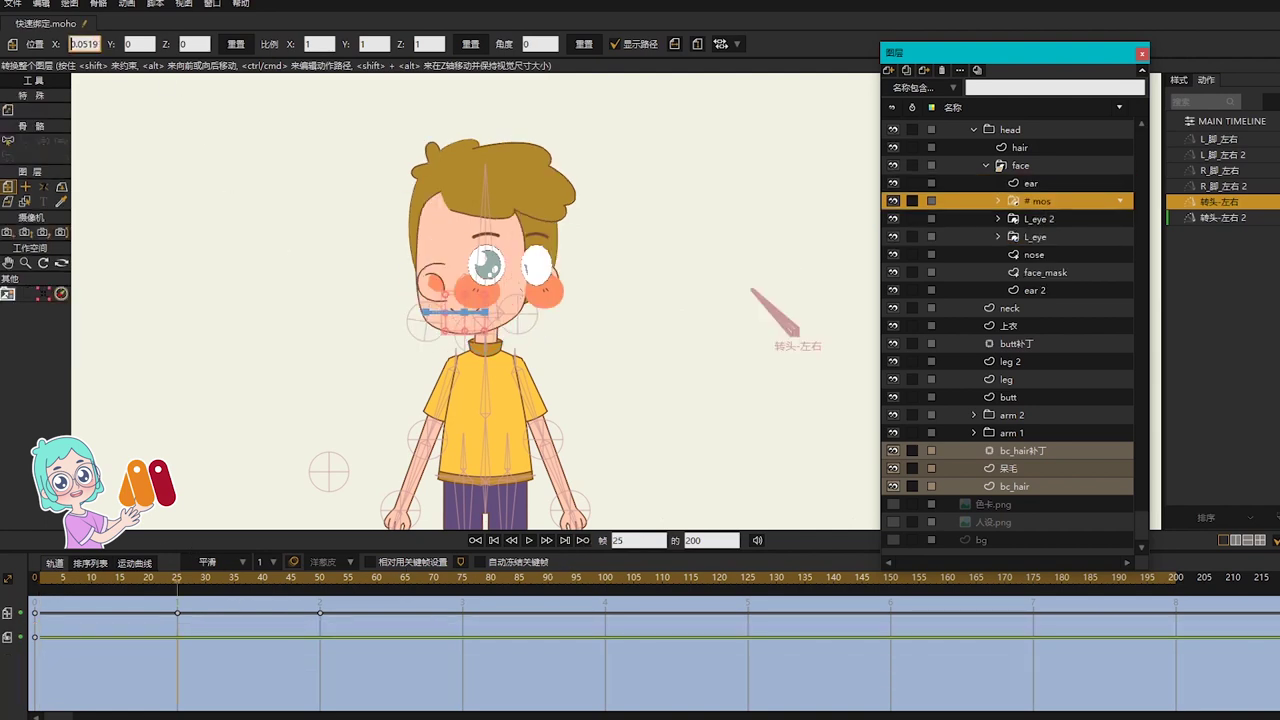
{"action": "key", "text": "Return"}
{"action": "left_click", "coordinate": [584, 541]}
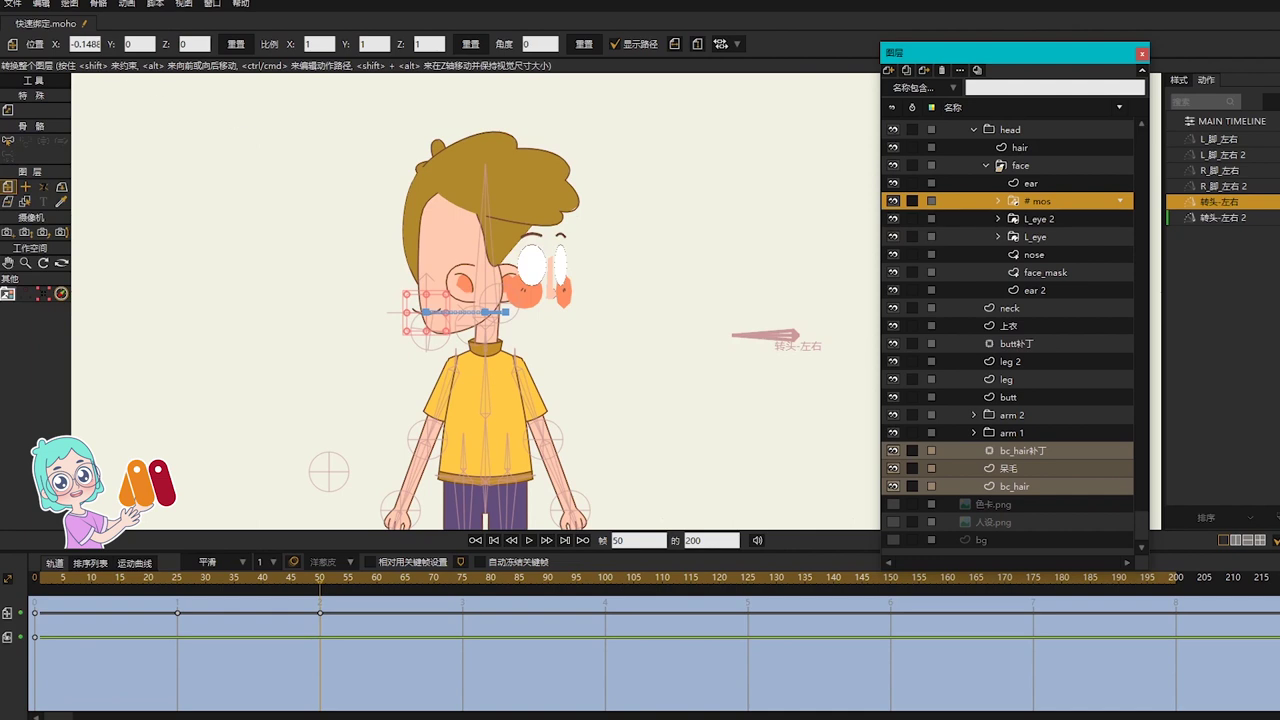
{"action": "type", "text": "0.1488"}
{"action": "key", "text": "Return"}
{"action": "left_click", "coordinate": [1027, 166]}
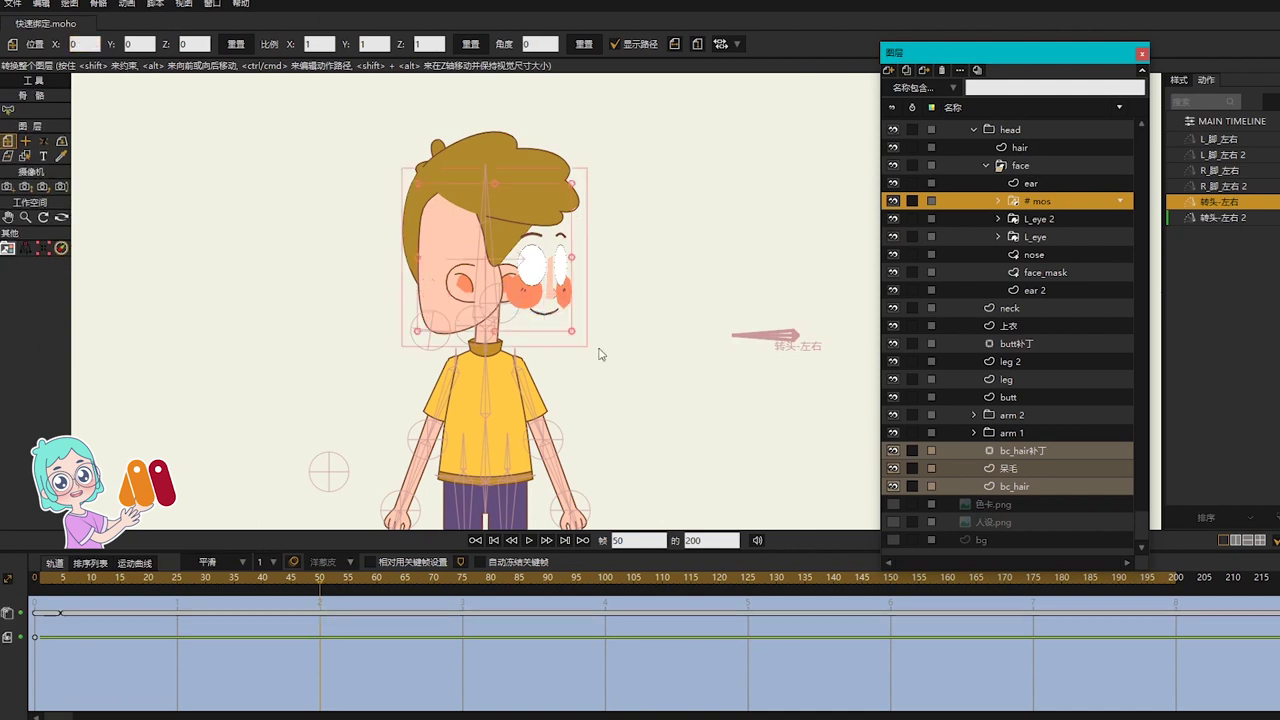
{"action": "key", "text": "ctrl+s"}
Step: Delete the bones layer's keyframes at frames 25 and 50, and rotate the 转头-左右 bone at frame 50 to point horizontally right
{"action": "left_click", "coordinate": [1040, 131]}
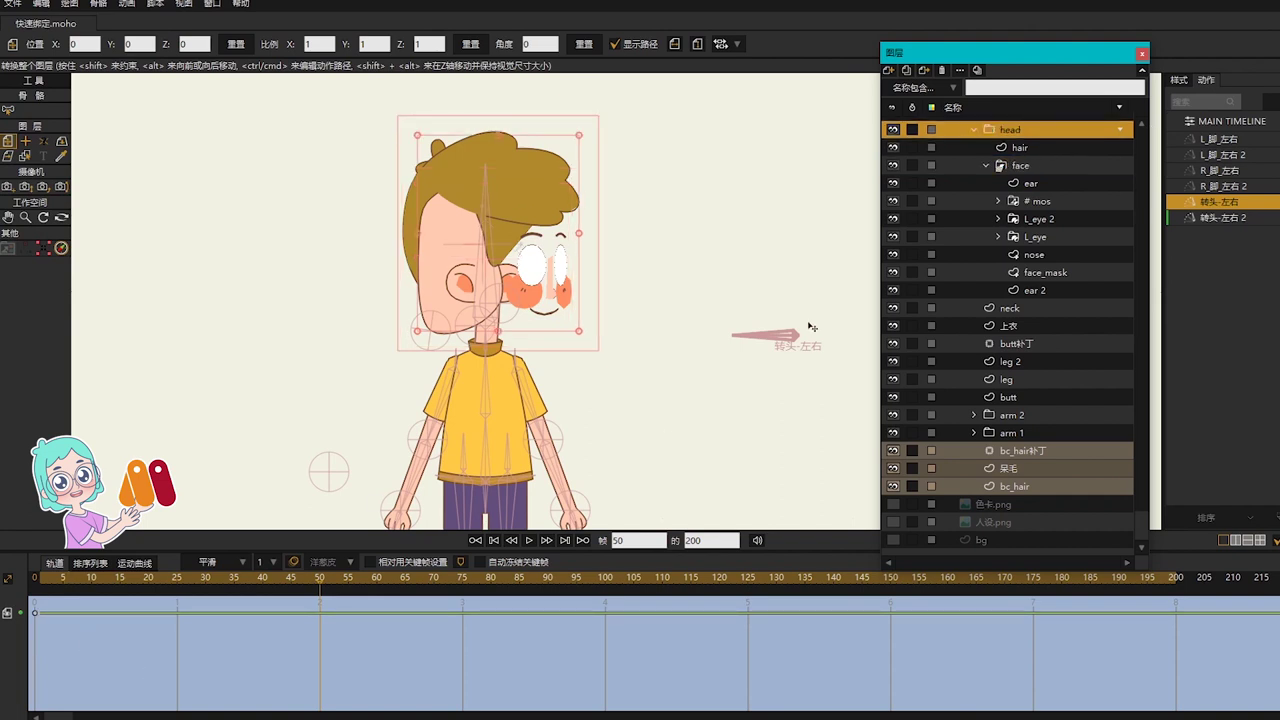
{"action": "scroll", "coordinate": [1005, 226], "scroll_direction": "up", "scroll_amount": 2}
{"action": "left_click", "coordinate": [1021, 180]}
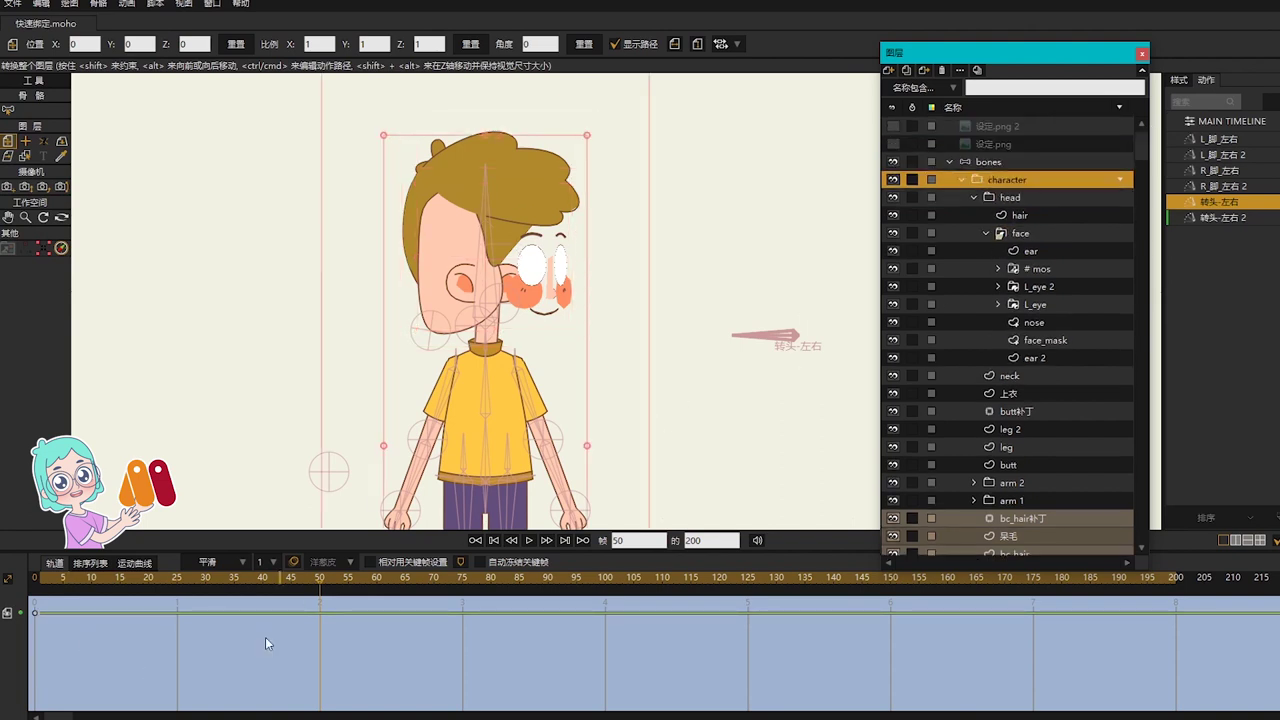
{"action": "key", "text": "b"}
{"action": "left_click", "coordinate": [988, 162]}
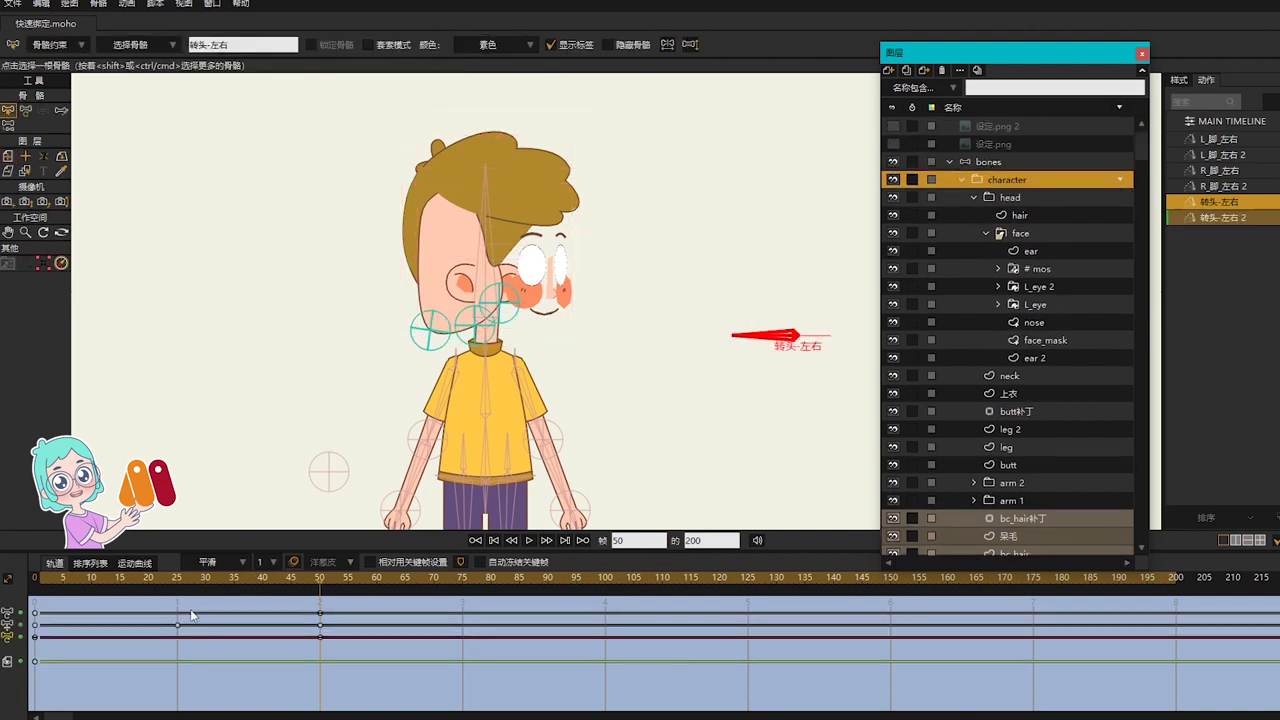
{"action": "left_click_drag", "start_coordinate": [148, 618], "coordinate": [385, 648]}
{"action": "key", "text": "Delete"}
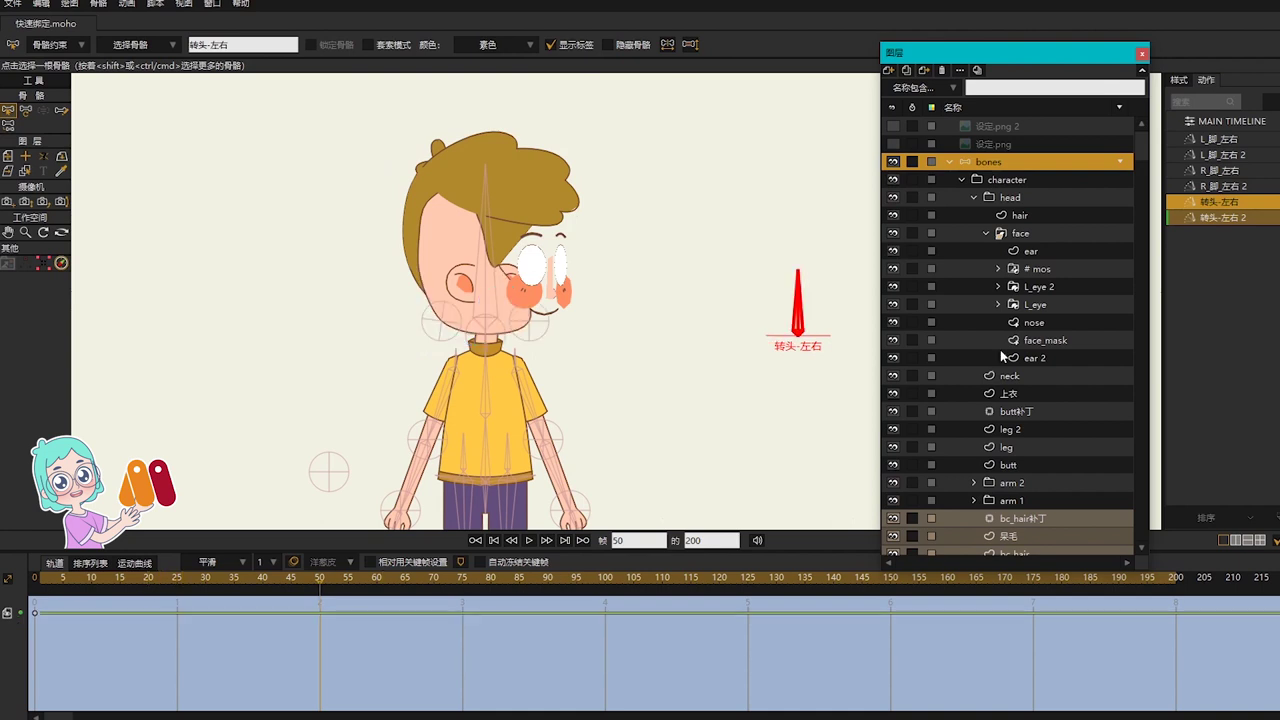
{"action": "key", "text": "t"}
{"action": "left_click_drag", "start_coordinate": [800, 290], "coordinate": [860, 336]}
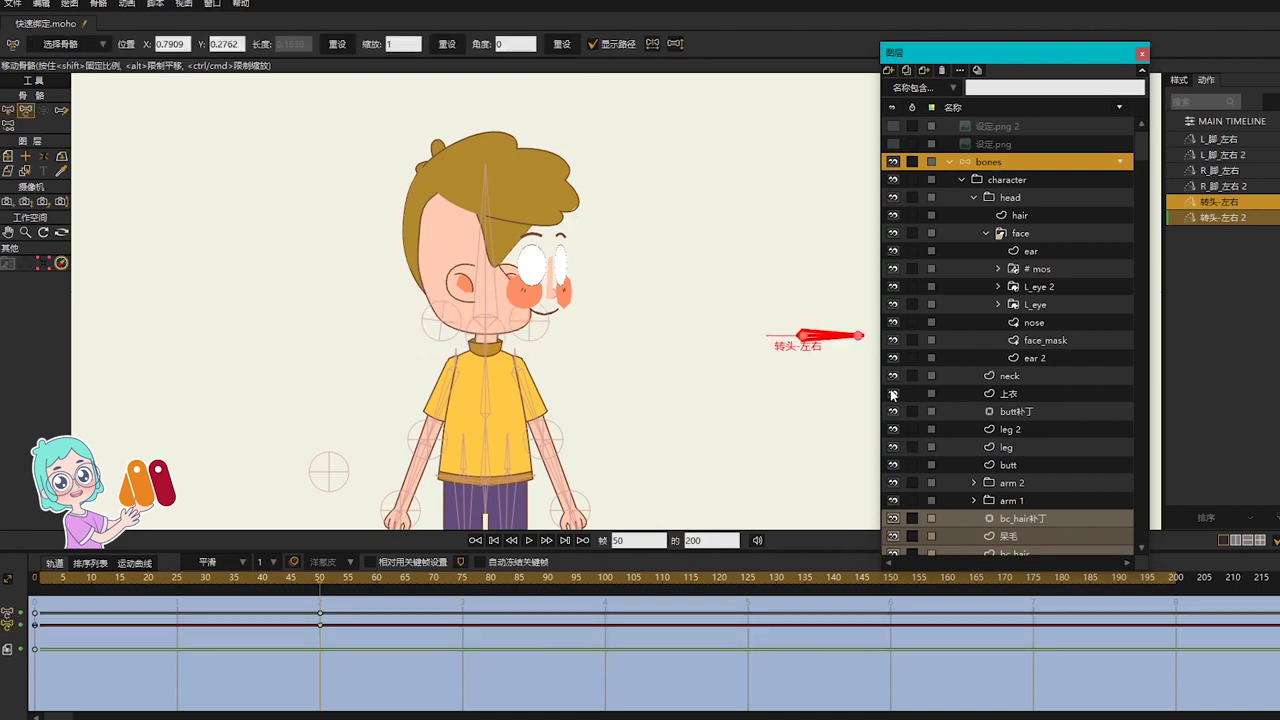
Step: In the 转头-左右 action, color the L_腮 bone 棕黄, the R_腮 bone 蓝绿色 and the chin bone 红色
{"action": "double_click", "coordinate": [1224, 204]}
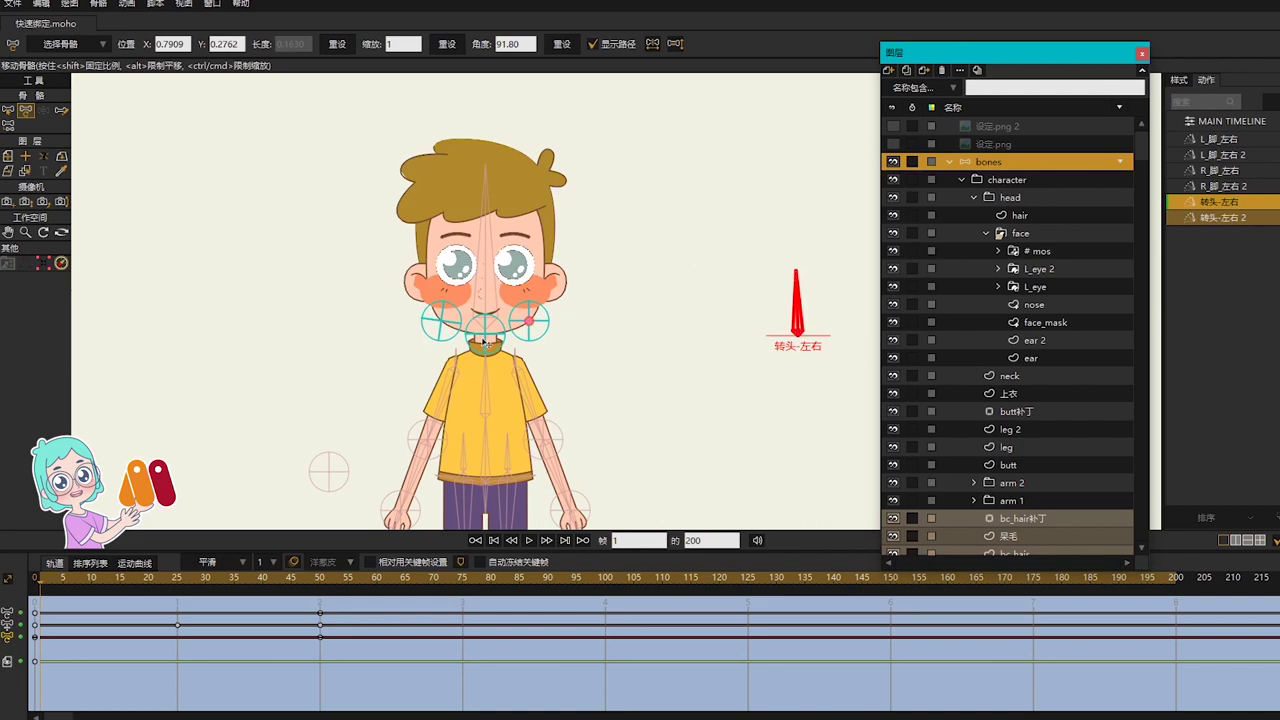
{"action": "key", "text": "b"}
{"action": "left_click", "coordinate": [442, 323]}
{"action": "left_click", "coordinate": [492, 45]}
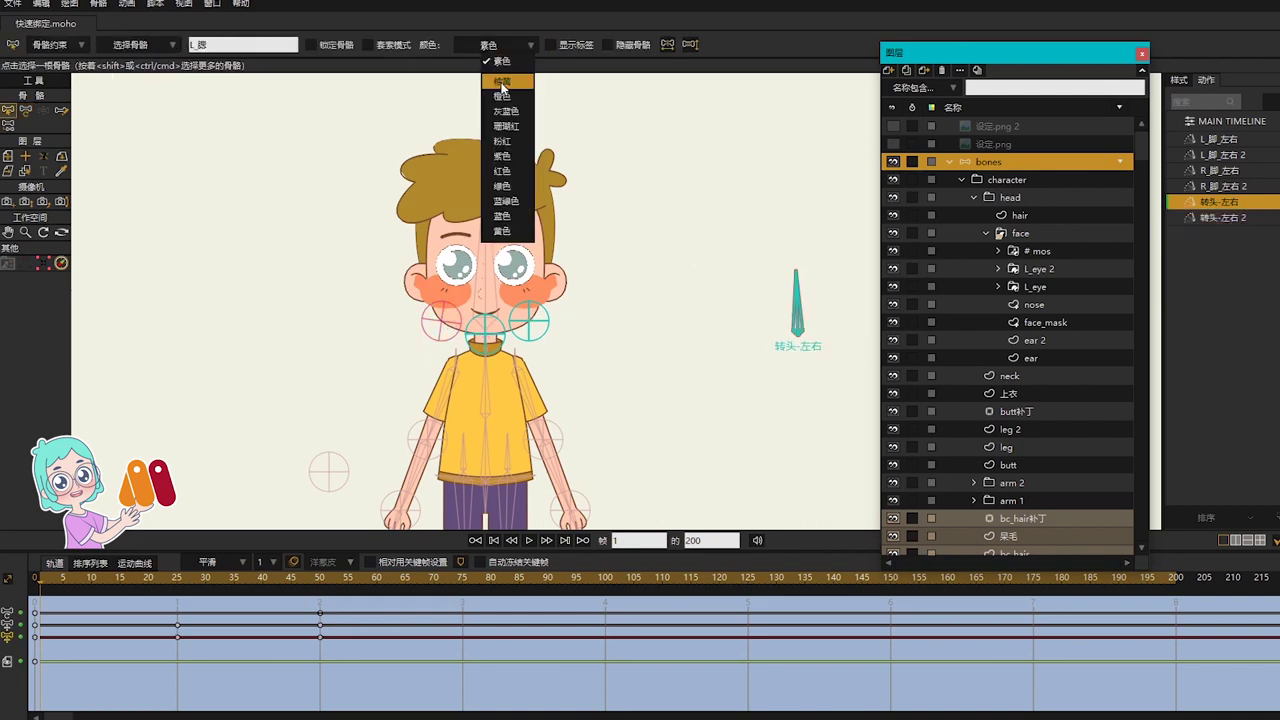
{"action": "left_click", "coordinate": [503, 81]}
{"action": "left_click", "coordinate": [543, 316]}
{"action": "left_click", "coordinate": [504, 45]}
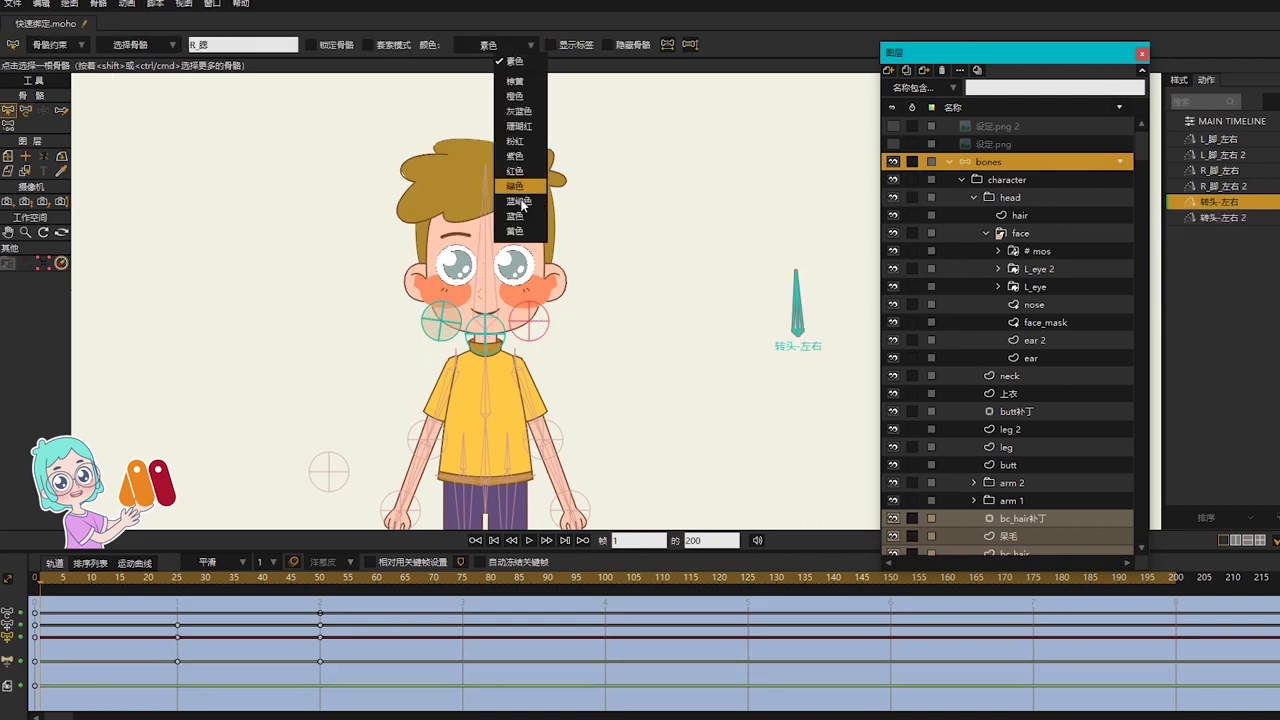
{"action": "left_click", "coordinate": [520, 205]}
{"action": "left_click", "coordinate": [500, 322]}
{"action": "left_click", "coordinate": [504, 45]}
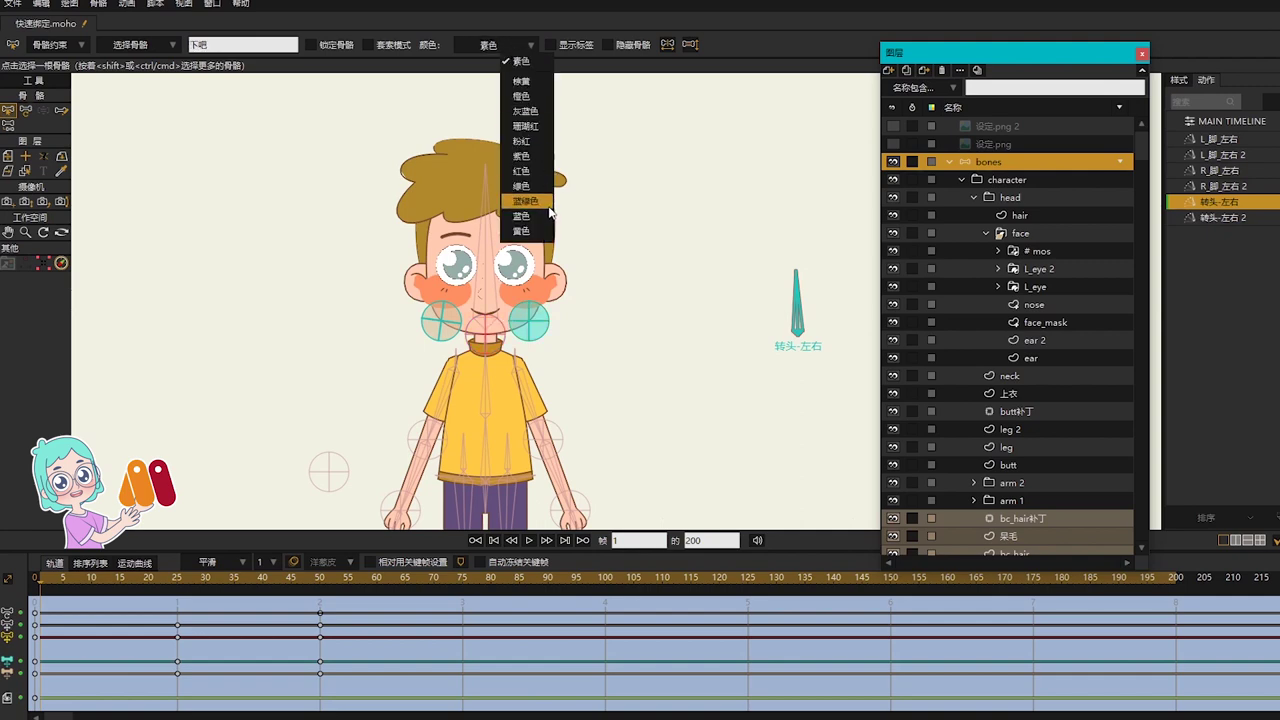
{"action": "left_click", "coordinate": [522, 171]}
Step: Copy the R_腮 bone's keyframes at frames 25 and 50 onto the L_腮 bone at frame 25 of 转头-左右 2
{"action": "left_click_drag", "start_coordinate": [146, 653], "coordinate": [348, 663]}
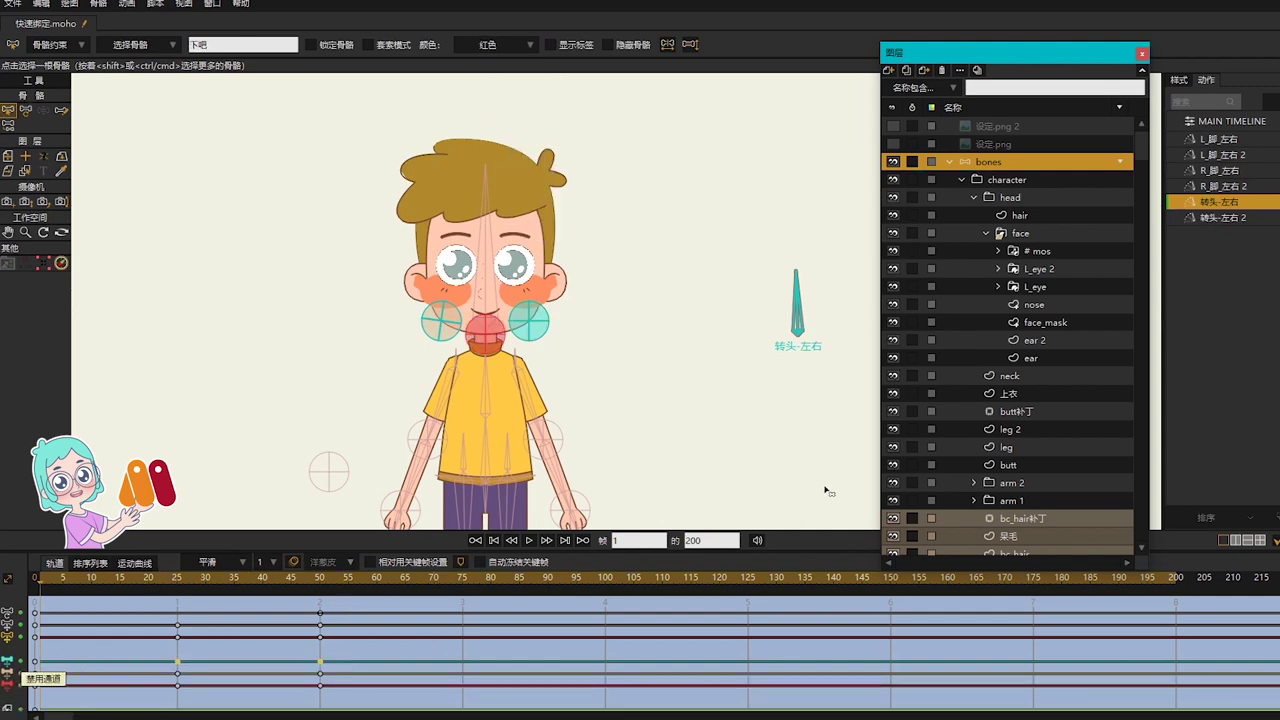
{"action": "double_click", "coordinate": [1222, 217]}
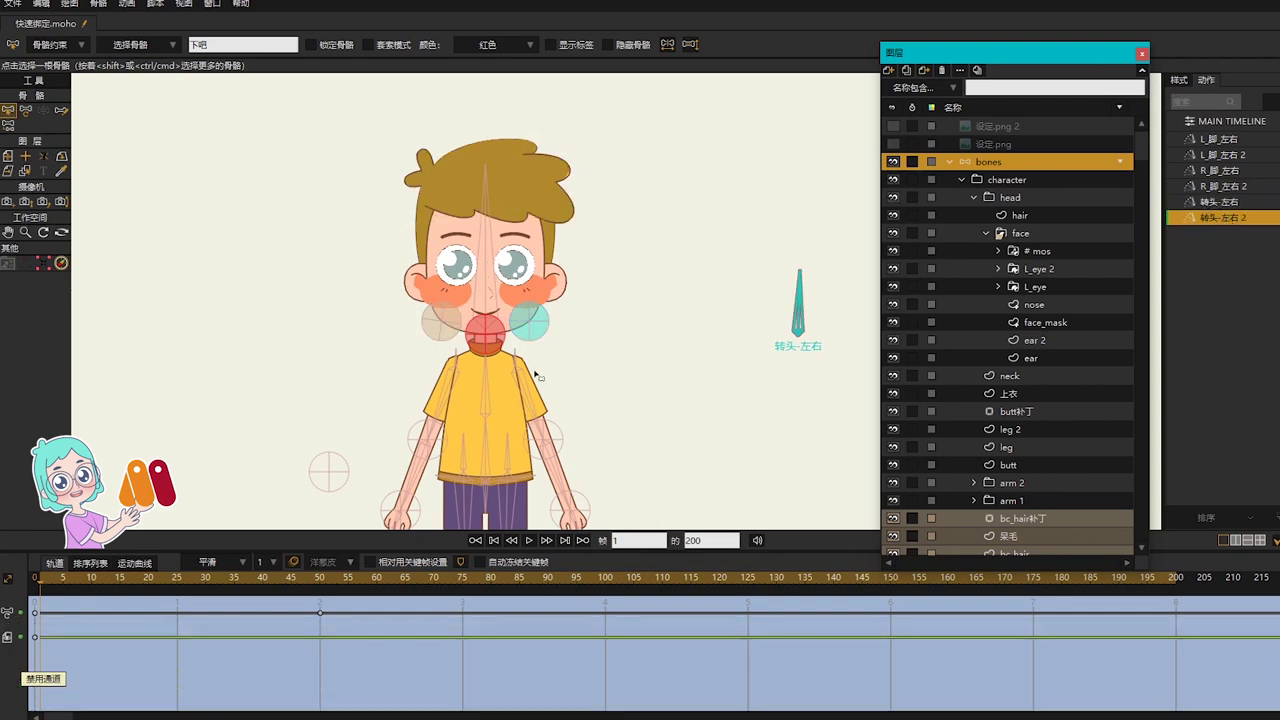
{"action": "left_click", "coordinate": [453, 327]}
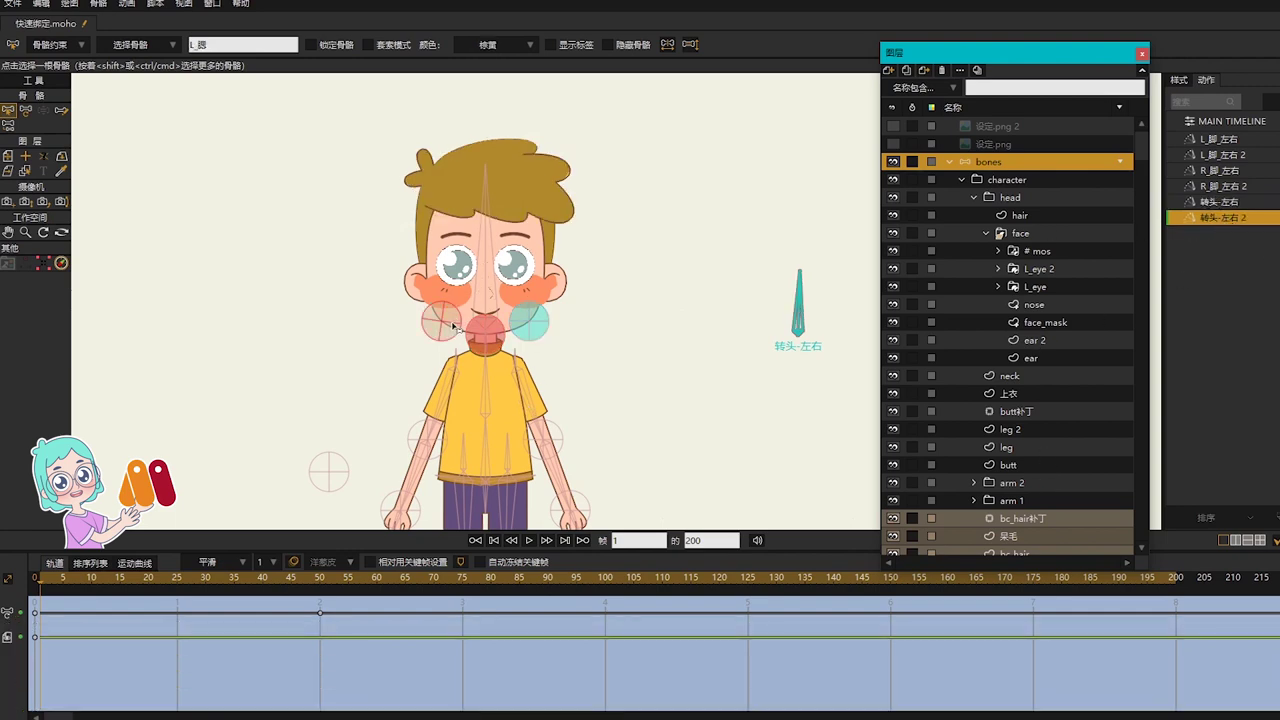
{"action": "left_click", "coordinate": [176, 577]}
{"action": "left_click", "coordinate": [365, 400]}
{"action": "key", "text": "t"}
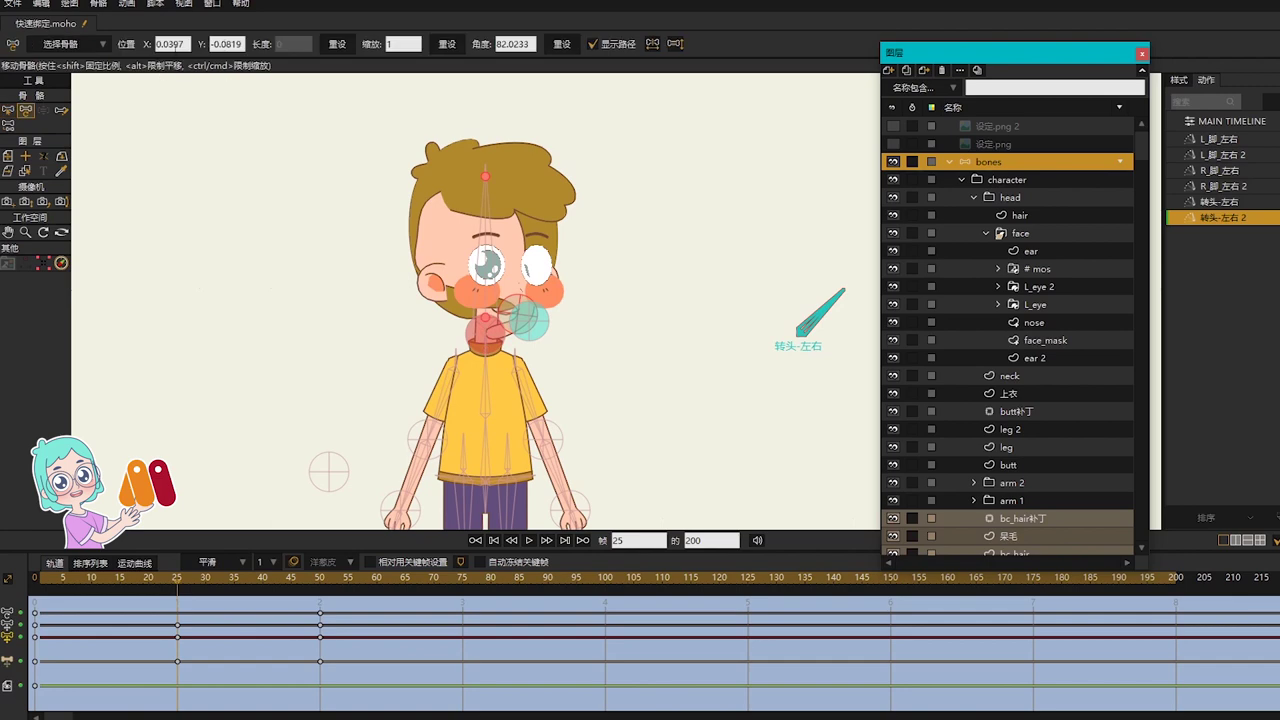
Step: Set the L_腮 bone's Y position to 0.0819 at frame 25 and 0.0356 at frame 50
{"action": "left_click", "coordinate": [214, 44]}
{"action": "key", "text": "BackSpace"}
{"action": "key", "text": "Return"}
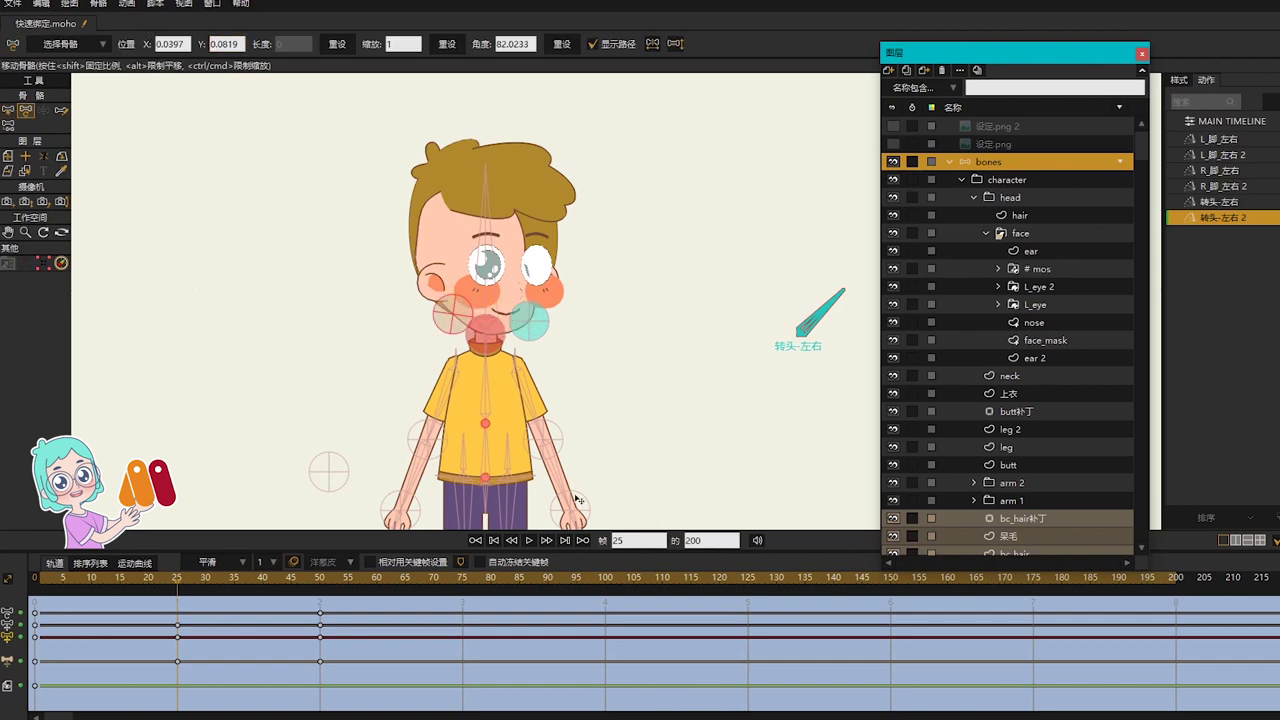
{"action": "left_click", "coordinate": [583, 540]}
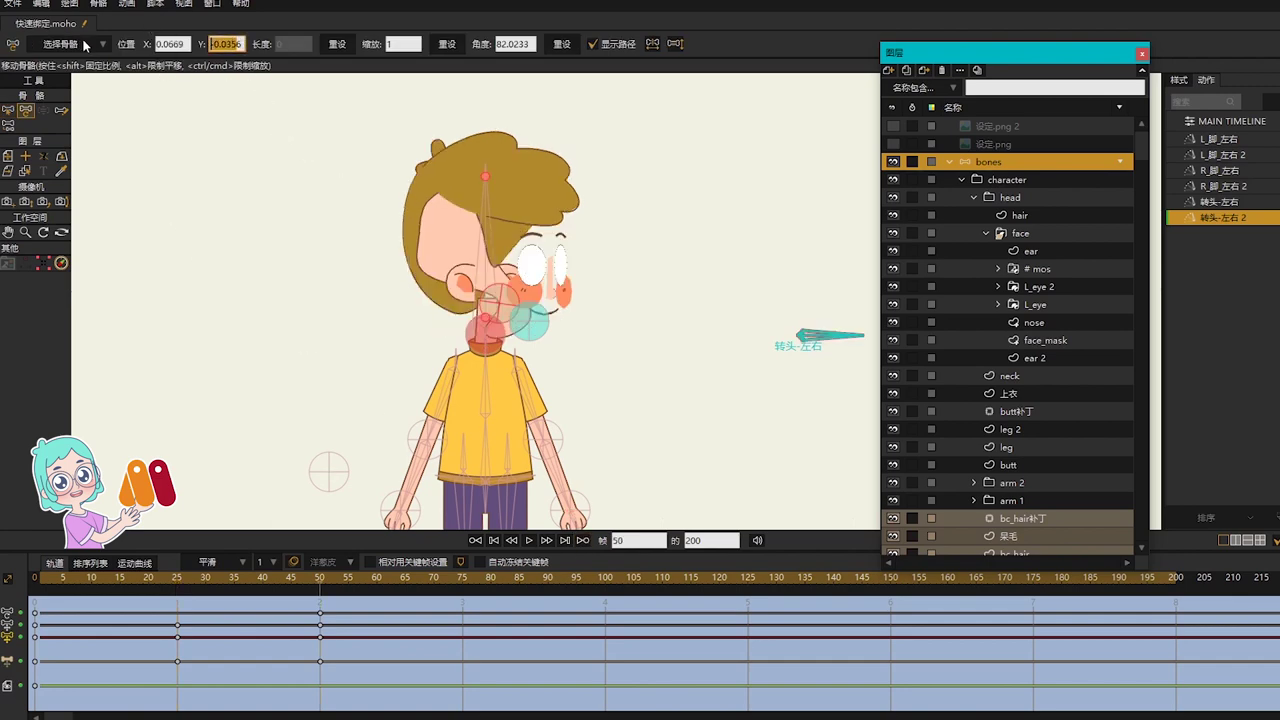
{"action": "key", "text": "Delete"}
{"action": "key", "text": "Return"}
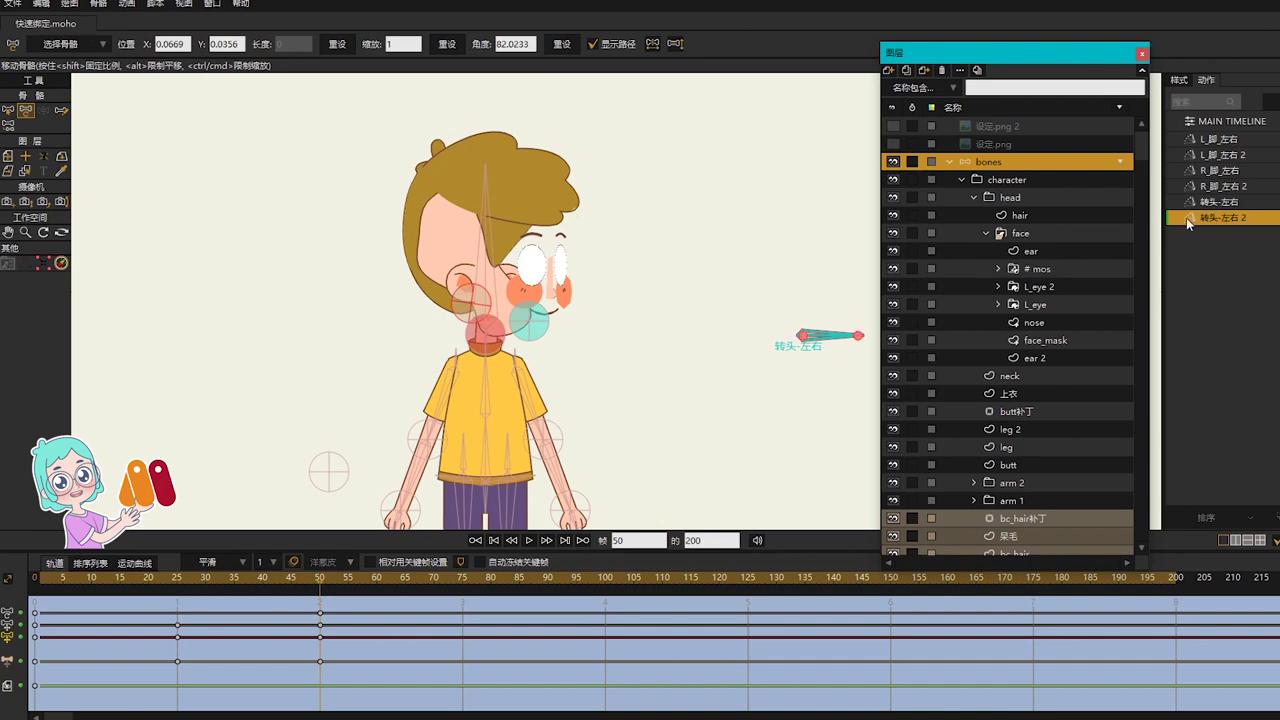
Step: Copy the L_腮 bone's keyframes from 转头-左右 onto the R_腮 bone at frame 25 of 转头-左右 2
{"action": "left_click", "coordinate": [1205, 203]}
{"action": "double_click", "coordinate": [1205, 203]}
{"action": "key", "text": "b"}
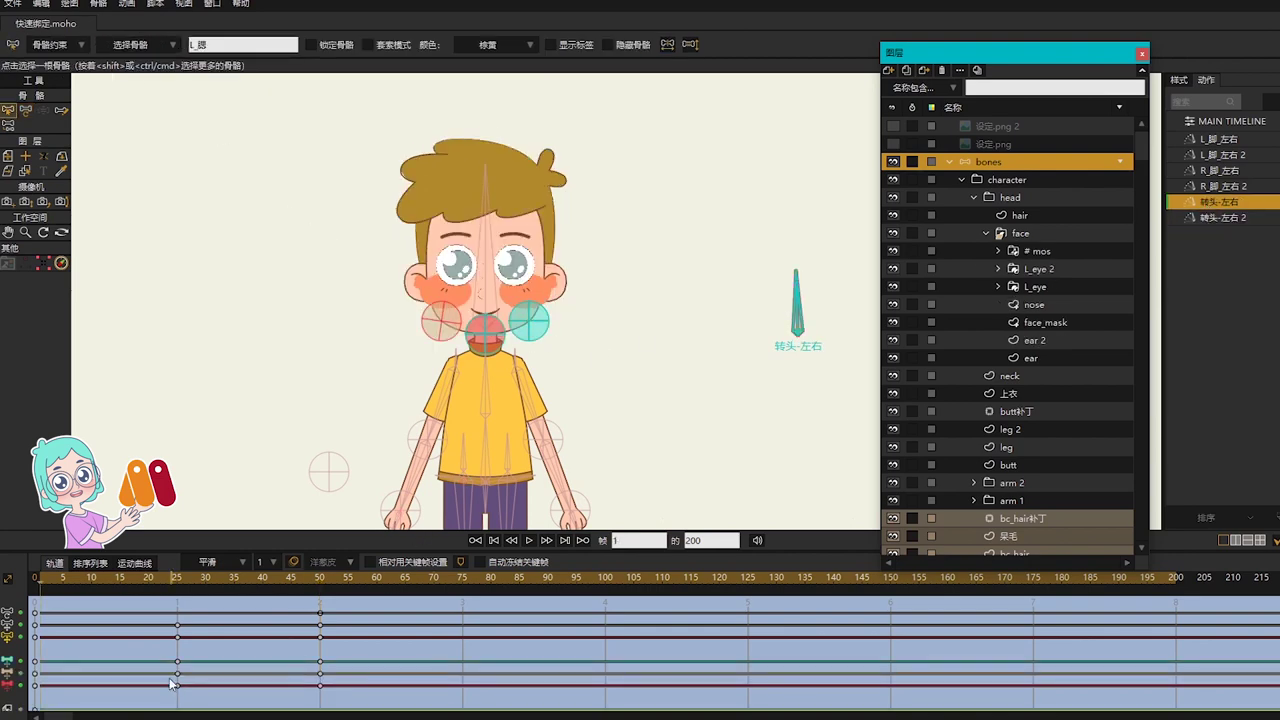
{"action": "left_click_drag", "start_coordinate": [165, 673], "coordinate": [355, 676]}
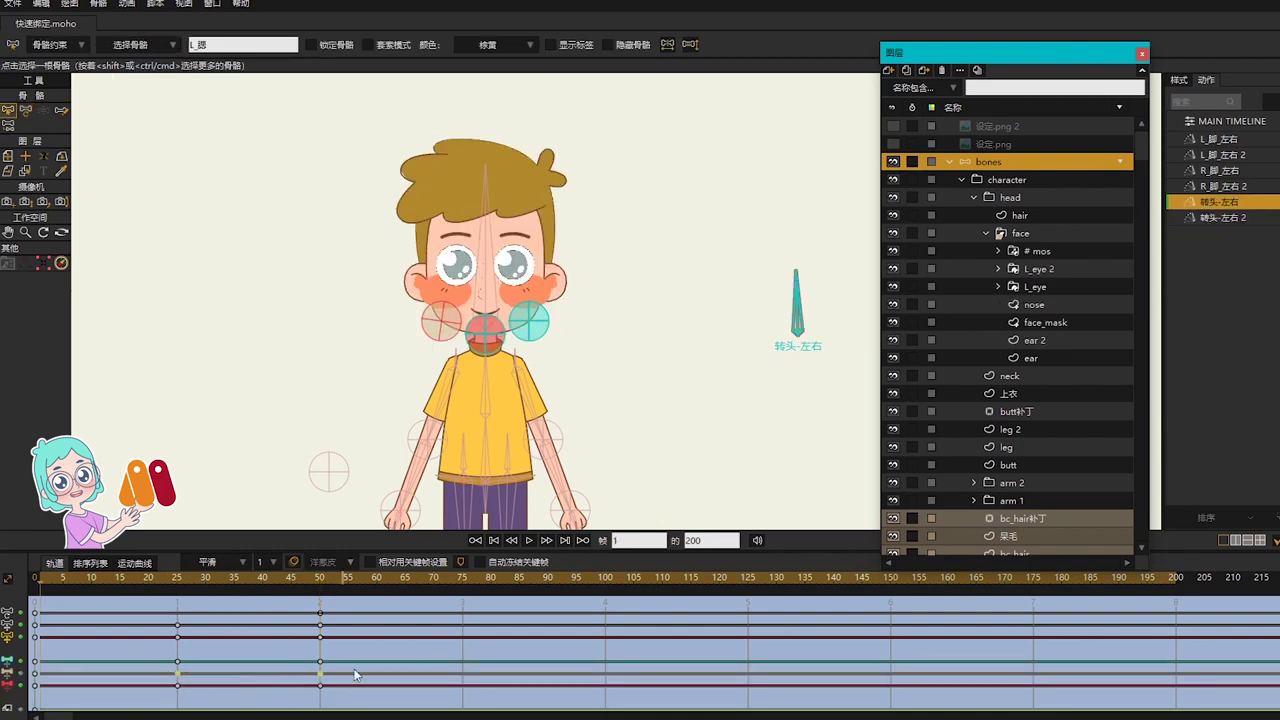
{"action": "double_click", "coordinate": [1228, 218]}
{"action": "left_click", "coordinate": [543, 323]}
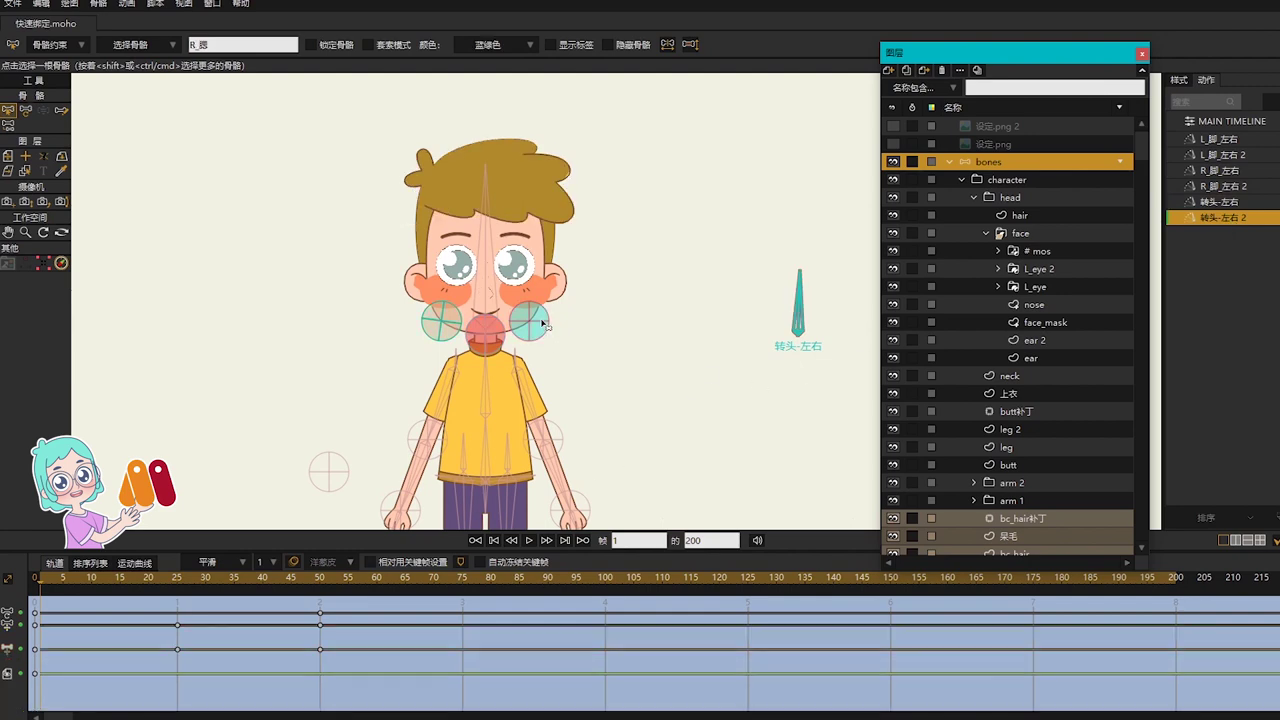
{"action": "left_click", "coordinate": [184, 576]}
{"action": "key", "text": "ctrl+v"}
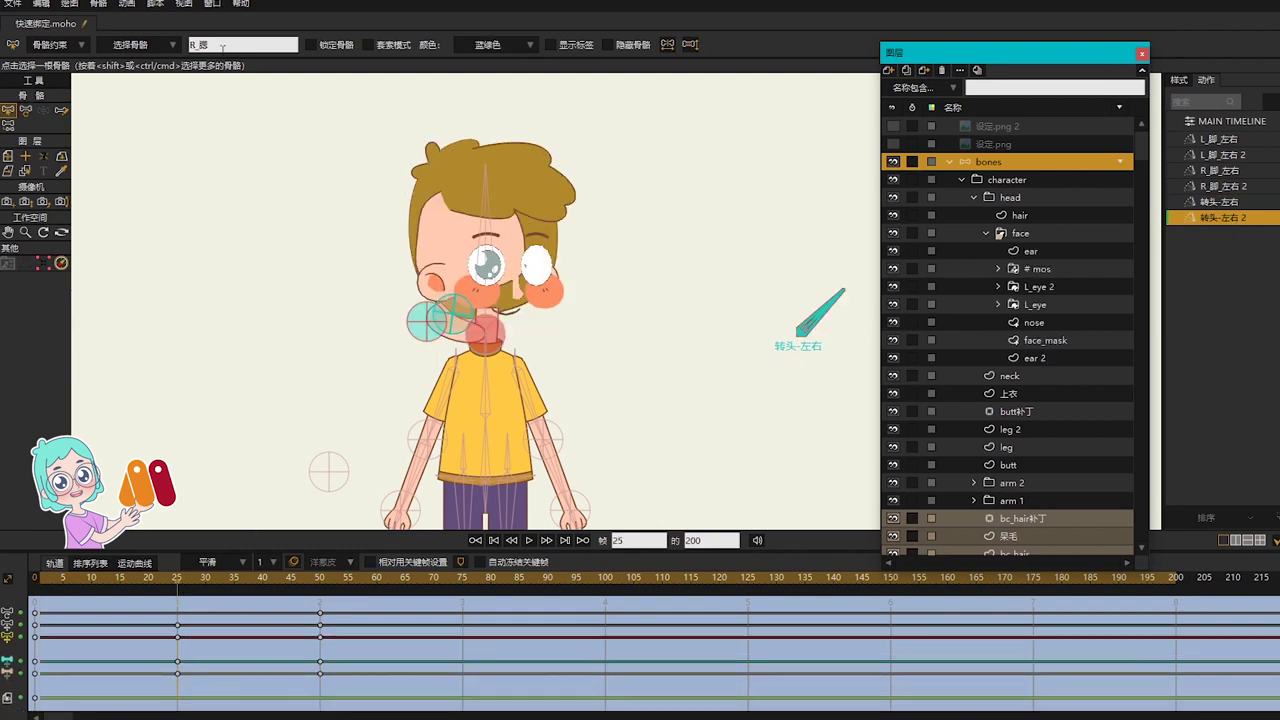
Step: Set the R_腮 bone's Y position to -0.1480 at frame 25 and -0.1384 at frame 50
{"action": "type", "text": "t"}
{"action": "type", "text": "-0.1480"}
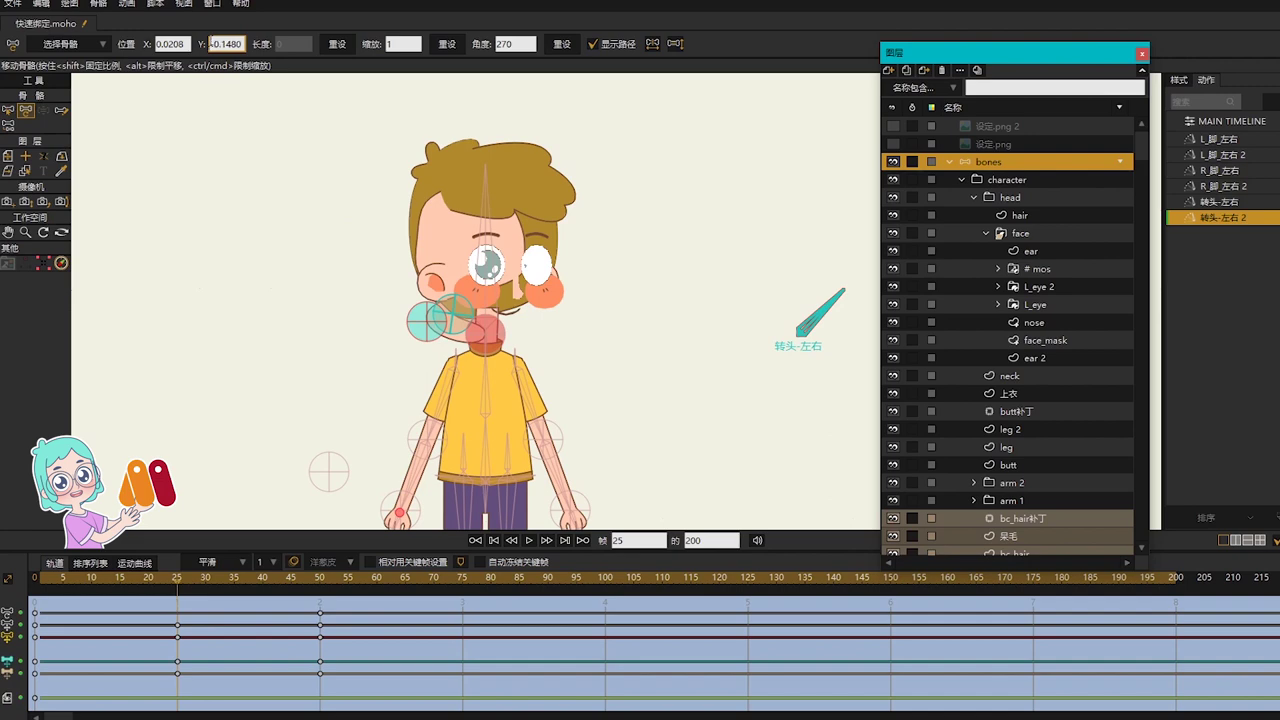
{"action": "key", "text": "Return"}
{"action": "left_click", "coordinate": [582, 540]}
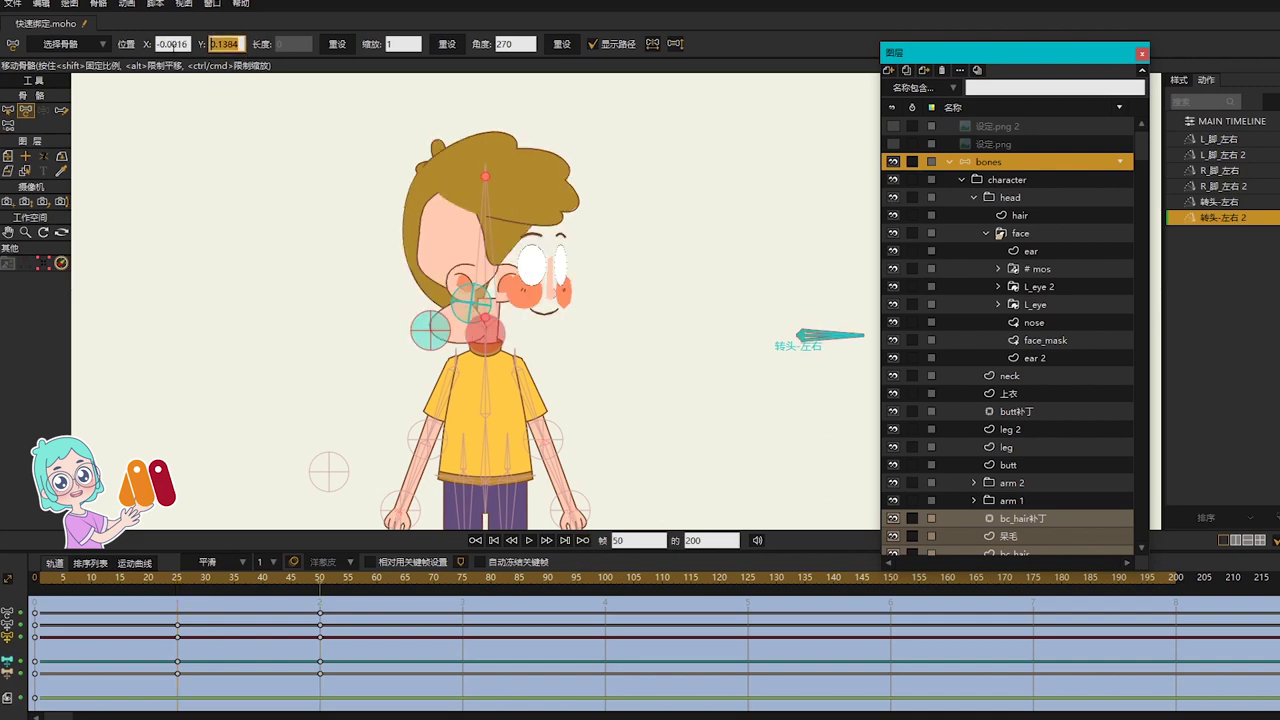
{"action": "key", "text": "Return"}
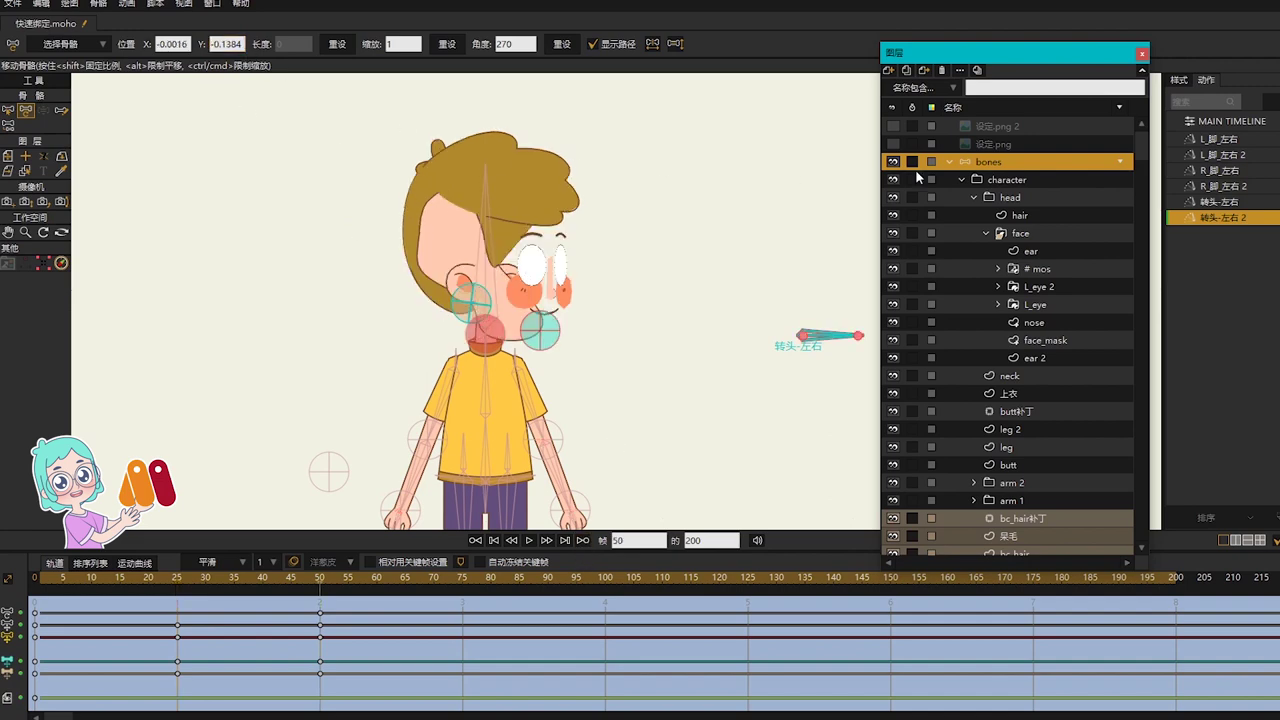
Step: Copy the 下吧 bone's keyframes at frames 25 and 50 from 转头-左右 into 转头-左右 2 at frame 25
{"action": "left_click", "coordinate": [1234, 204]}
{"action": "double_click", "coordinate": [1234, 204]}
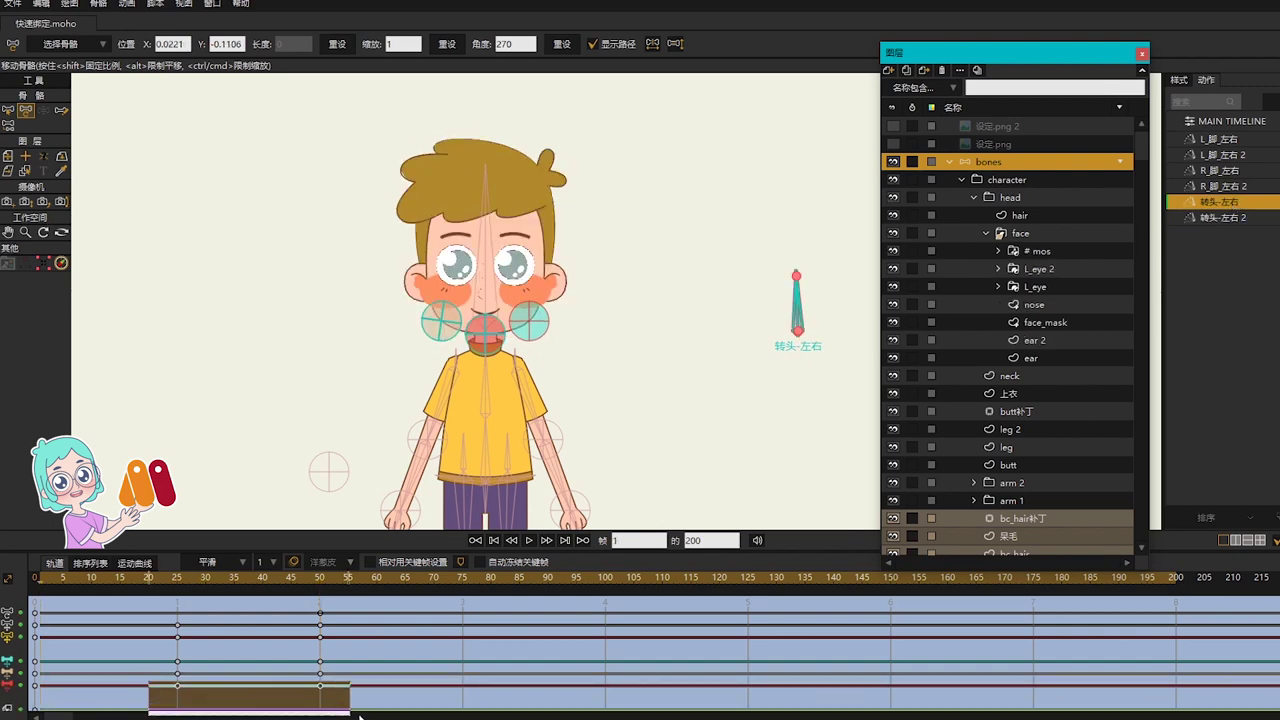
{"action": "double_click", "coordinate": [1215, 218]}
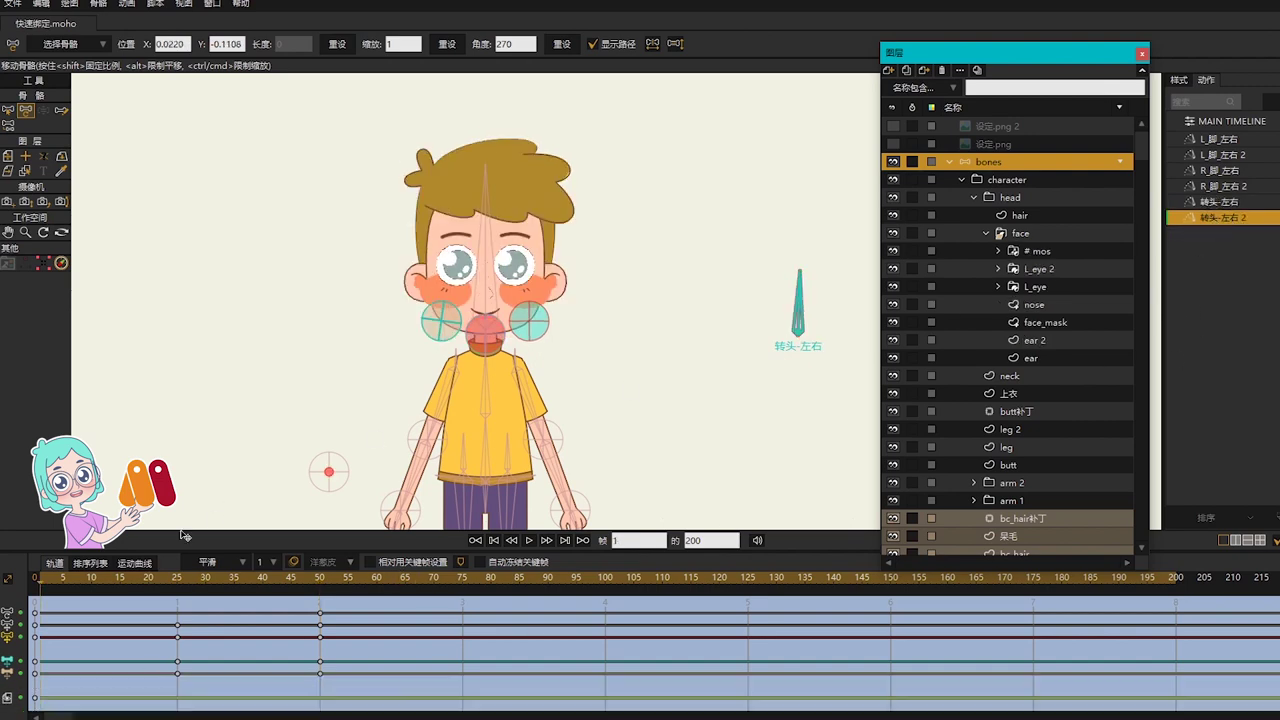
{"action": "left_click", "coordinate": [177, 577]}
{"action": "key", "text": "b"}
{"action": "left_click", "coordinate": [506, 329]}
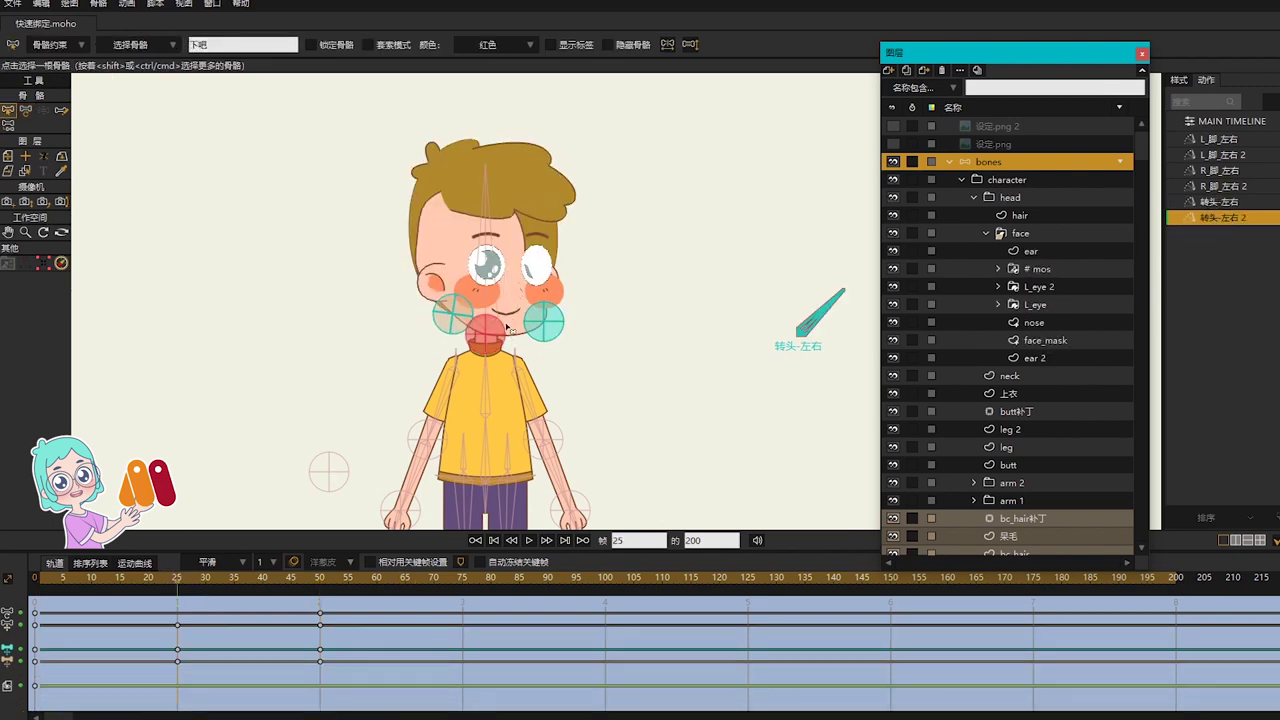
{"action": "key", "text": "t"}
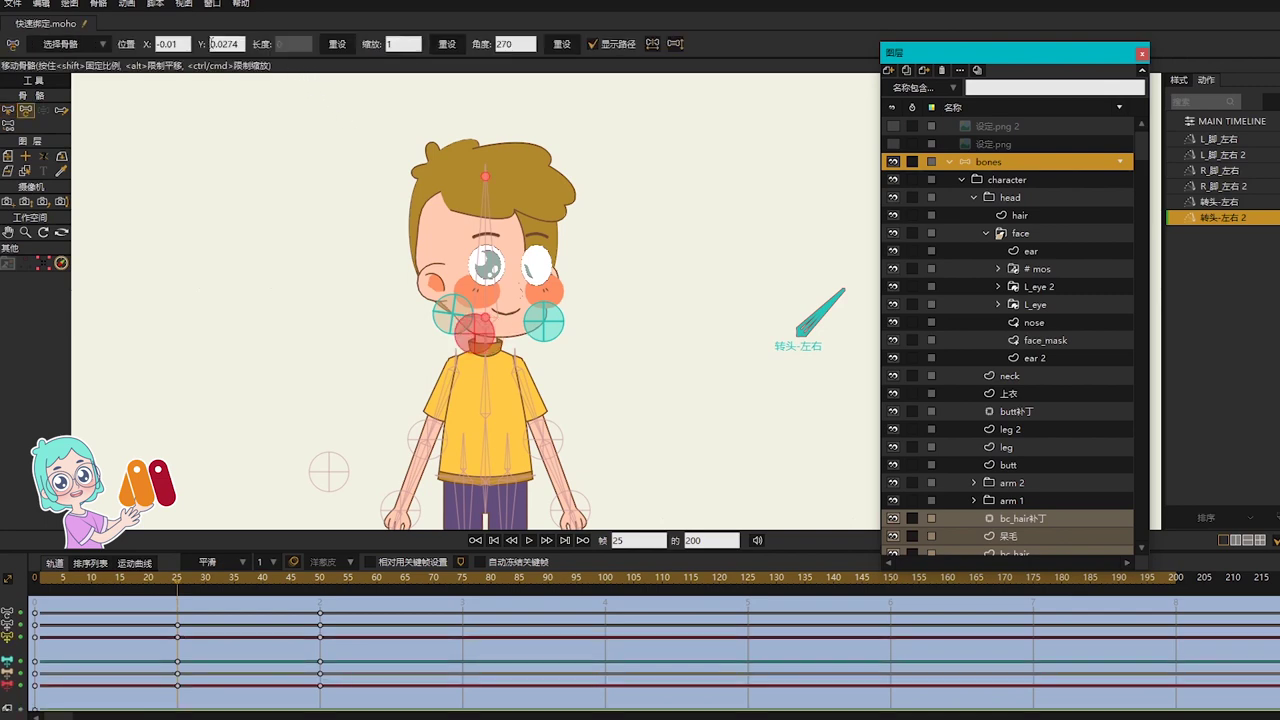
Step: Set the 下吧 bone's Y position to -0.0274 at frame 25 and -0.0263 at frame 50
{"action": "left_click", "coordinate": [212, 44]}
{"action": "type", "text": "-"}
{"action": "key", "text": "Return"}
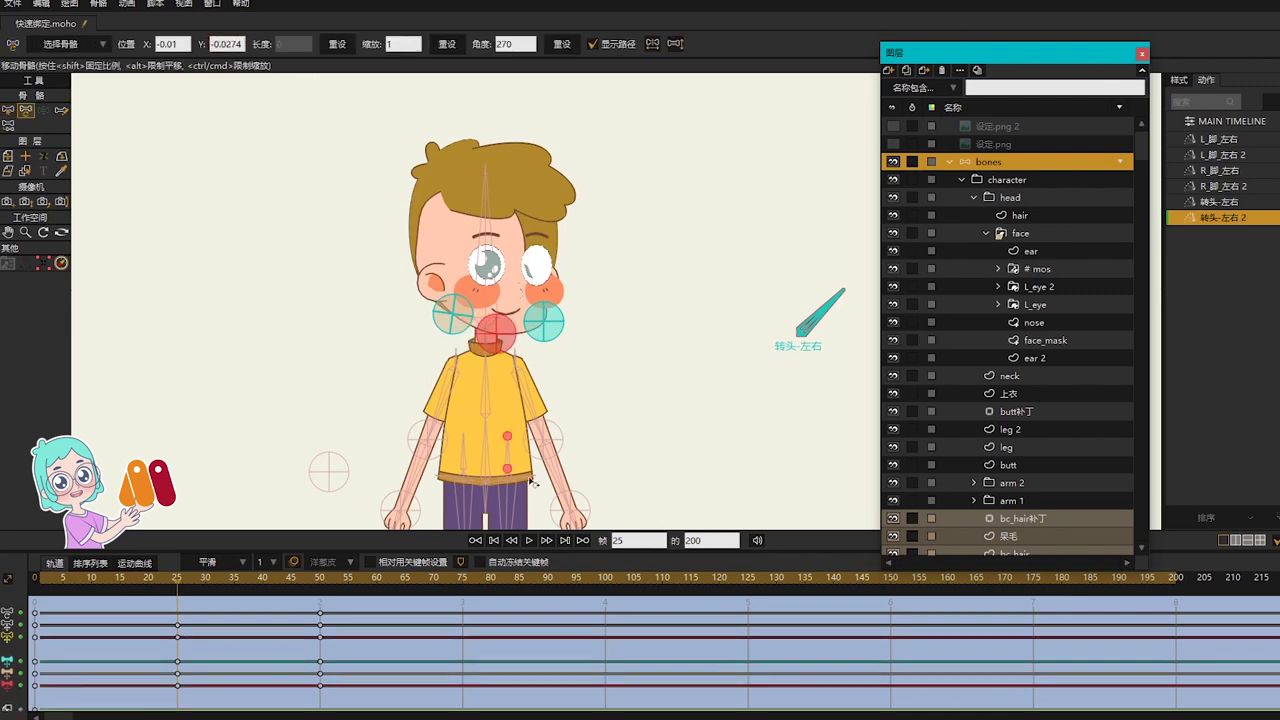
{"action": "left_click", "coordinate": [583, 541]}
{"action": "key", "text": "Home"}
{"action": "type", "text": "-"}
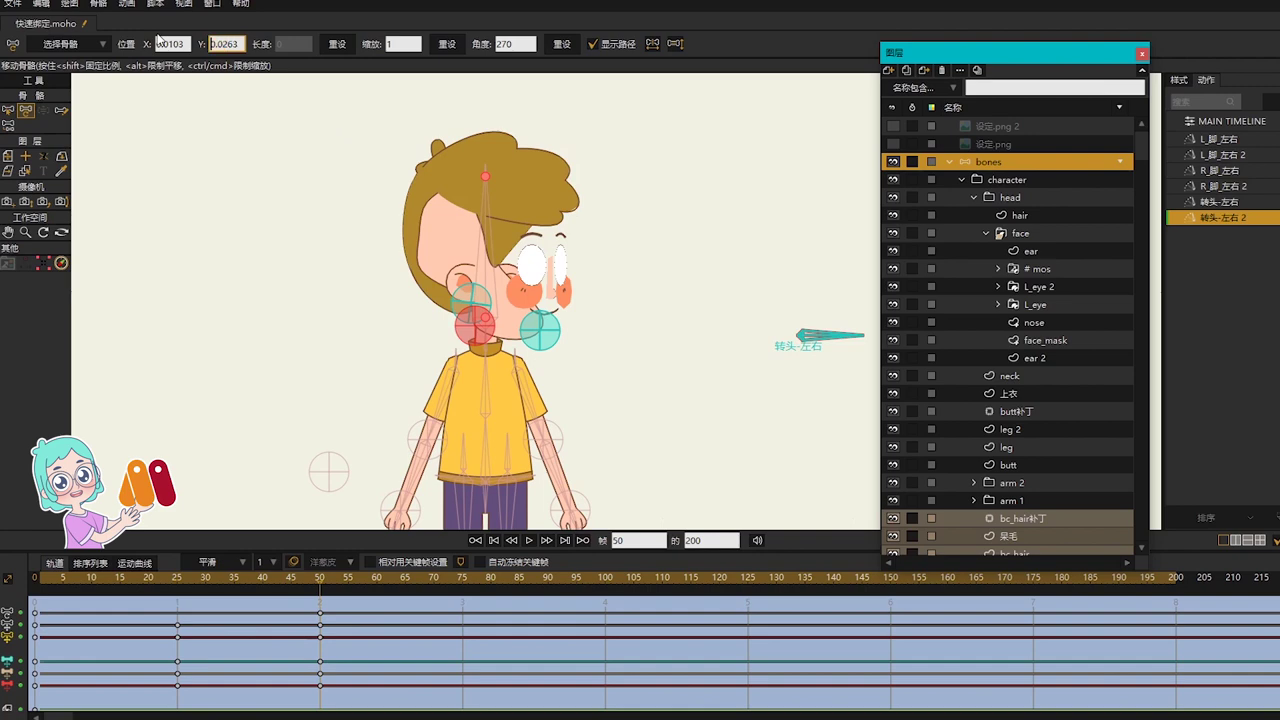
{"action": "key", "text": "Return"}
Step: Move the 设定.png reference layer on the main timeline so its three-quarter head sketch lines up with the character's head
{"action": "left_click", "coordinate": [830, 335]}
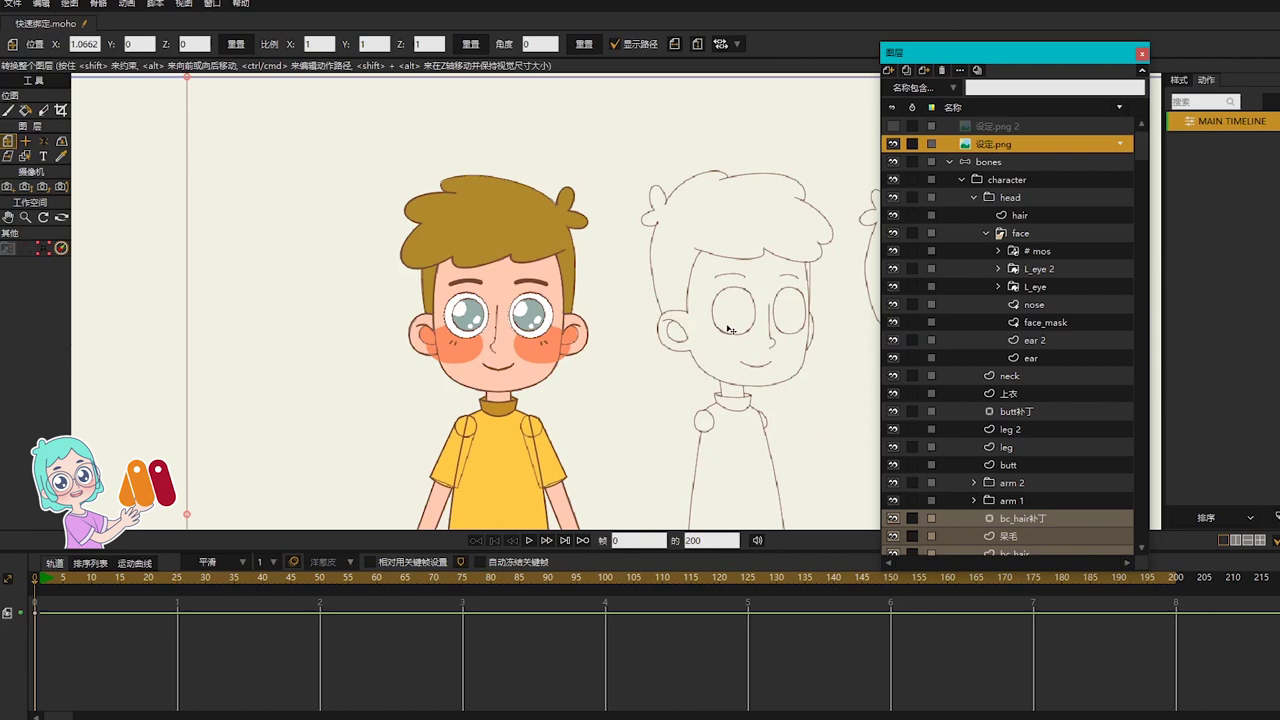
{"action": "mouse_move", "coordinate": [732, 331]}
{"action": "left_mouse_down"}
{"action": "mouse_move", "coordinate": [527, 392]}
{"action": "mouse_move", "coordinate": [525, 381]}
{"action": "mouse_move", "coordinate": [529, 391]}
{"action": "left_mouse_up"}
{"action": "scroll", "coordinate": [525, 389], "scroll_direction": "up", "scroll_amount": 3}
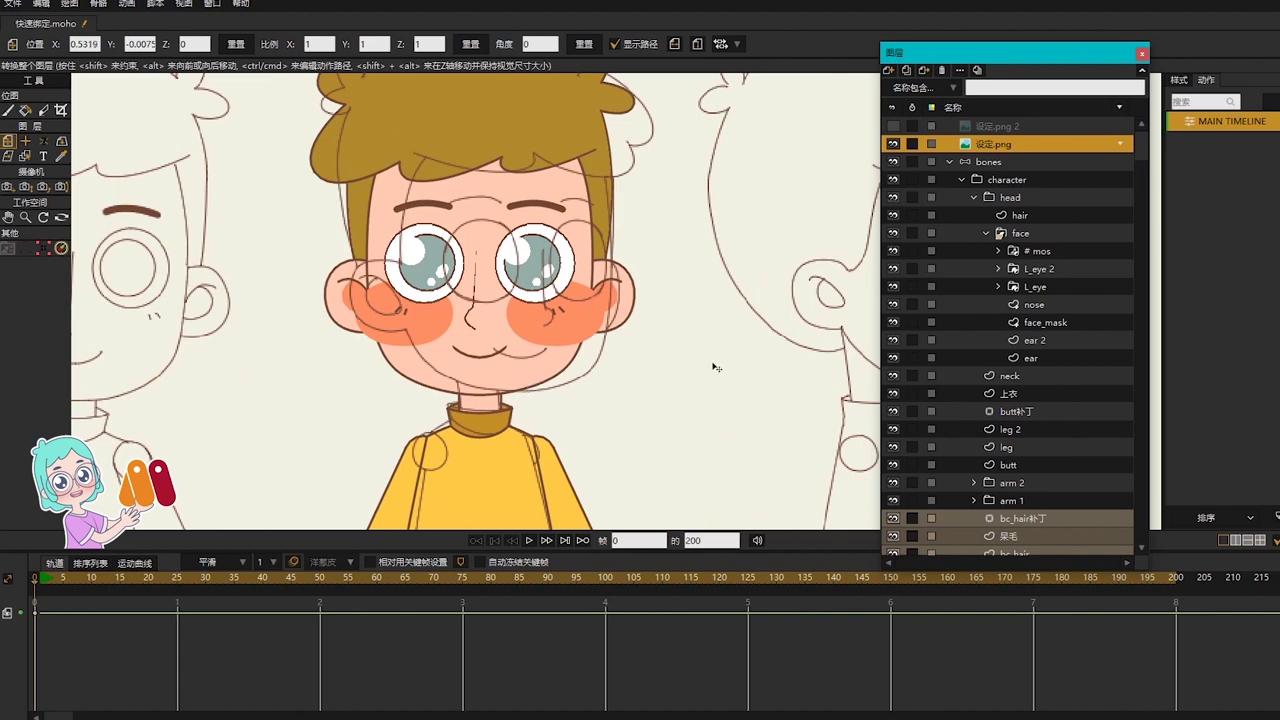
Step: At frame 25 of 转头-左右 2, move the face_mask points on the near-ear side to follow the sketched hairline
{"action": "left_click", "coordinate": [991, 163]}
{"action": "double_click", "coordinate": [1218, 217]}
{"action": "left_click", "coordinate": [177, 579]}
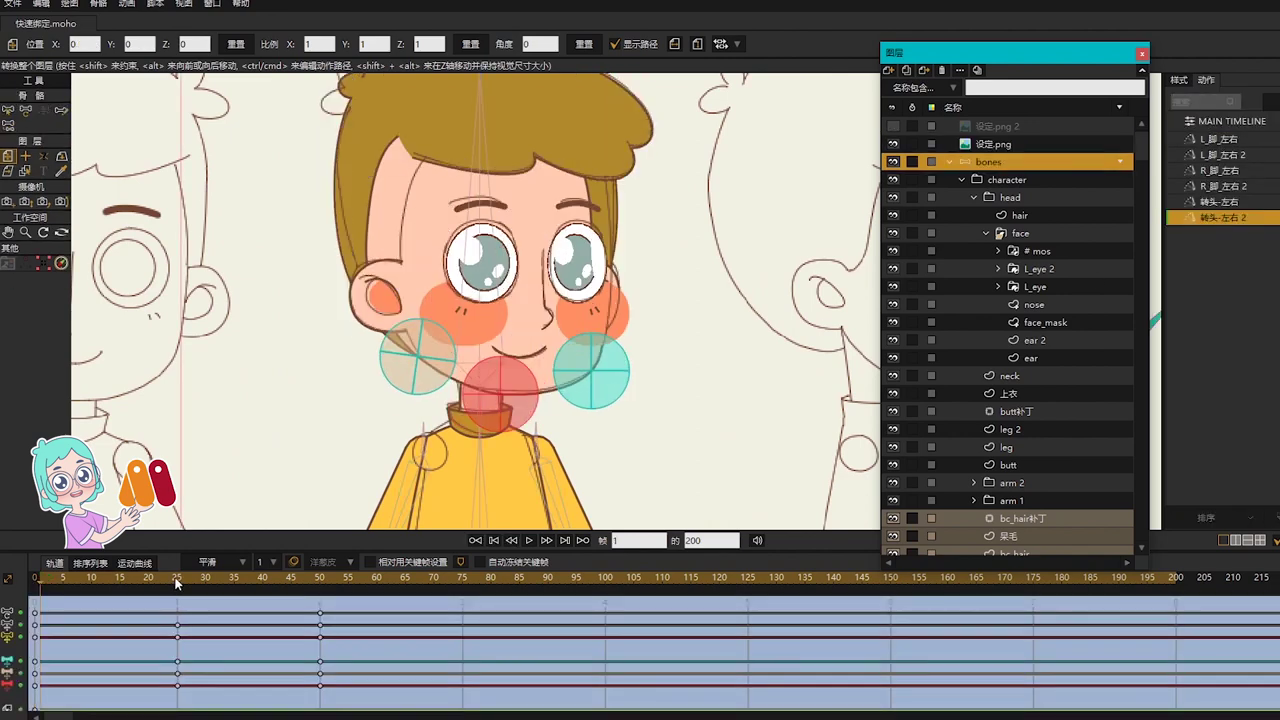
{"action": "scroll", "coordinate": [655, 305], "scroll_direction": "up", "scroll_amount": 1}
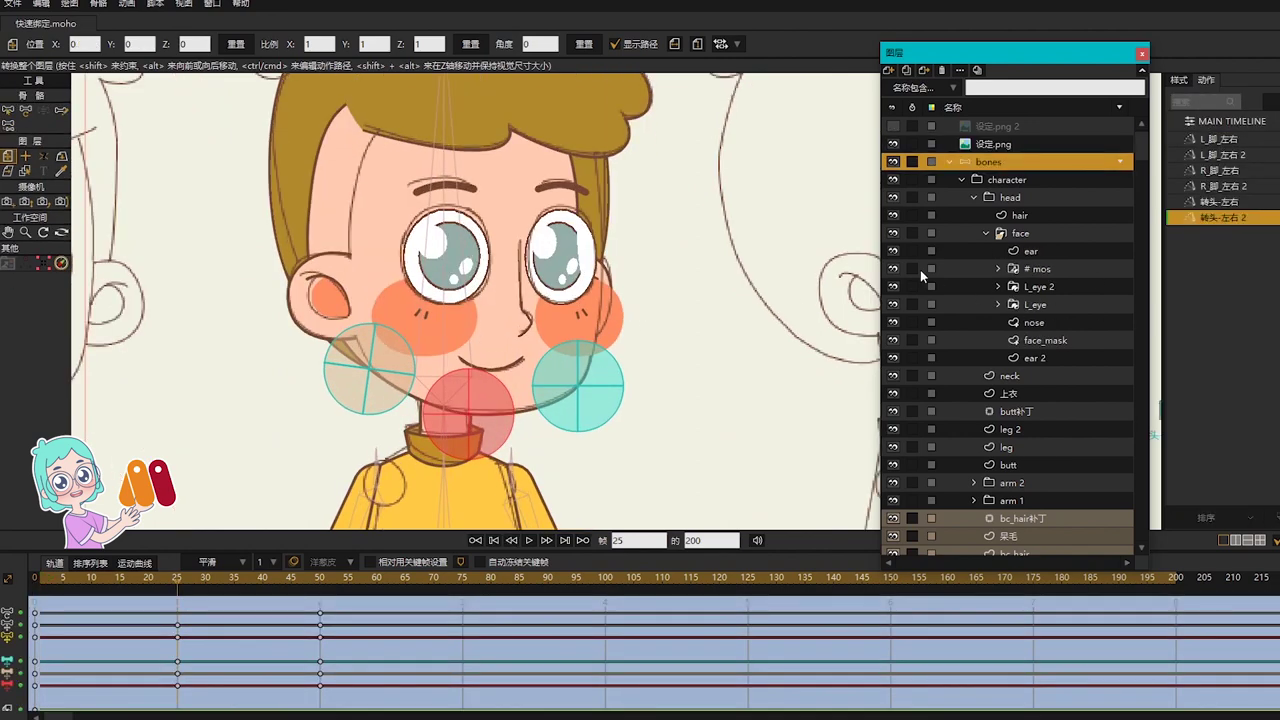
{"action": "left_click", "coordinate": [1045, 340]}
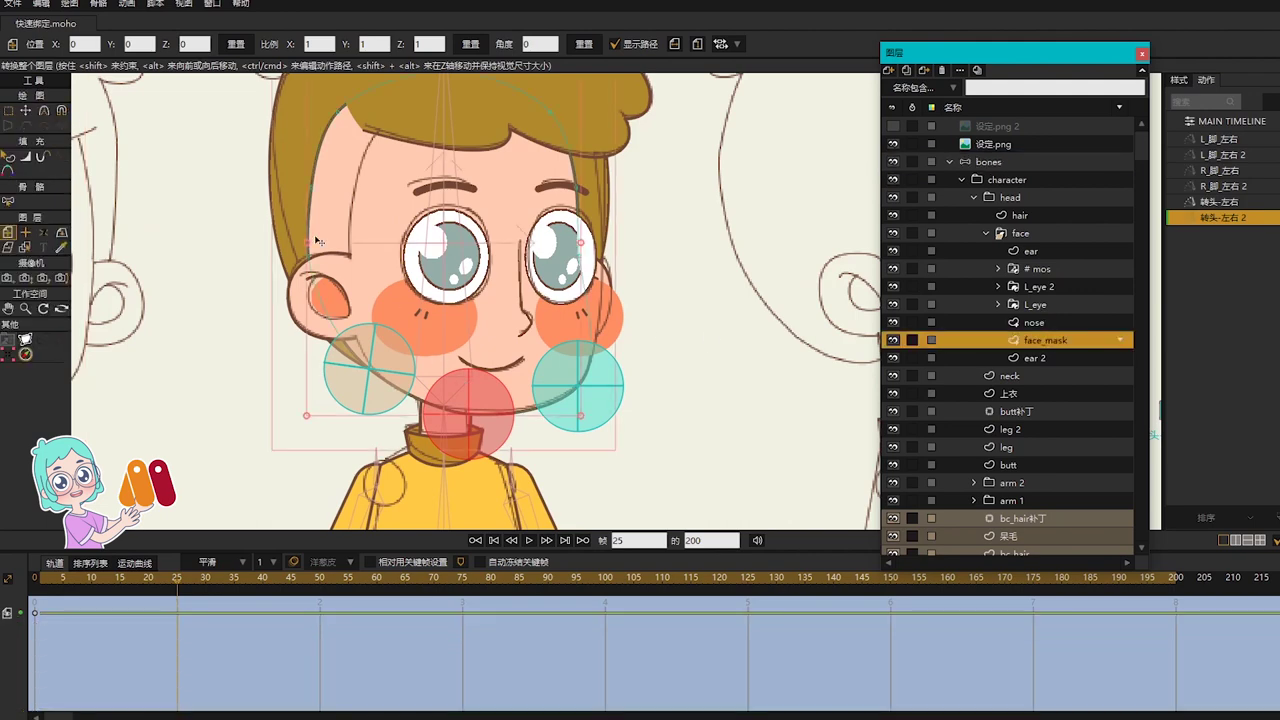
{"action": "scroll", "coordinate": [316, 241], "scroll_direction": "up", "scroll_amount": 1}
{"action": "key", "text": "t"}
{"action": "left_click", "coordinate": [338, 259]}
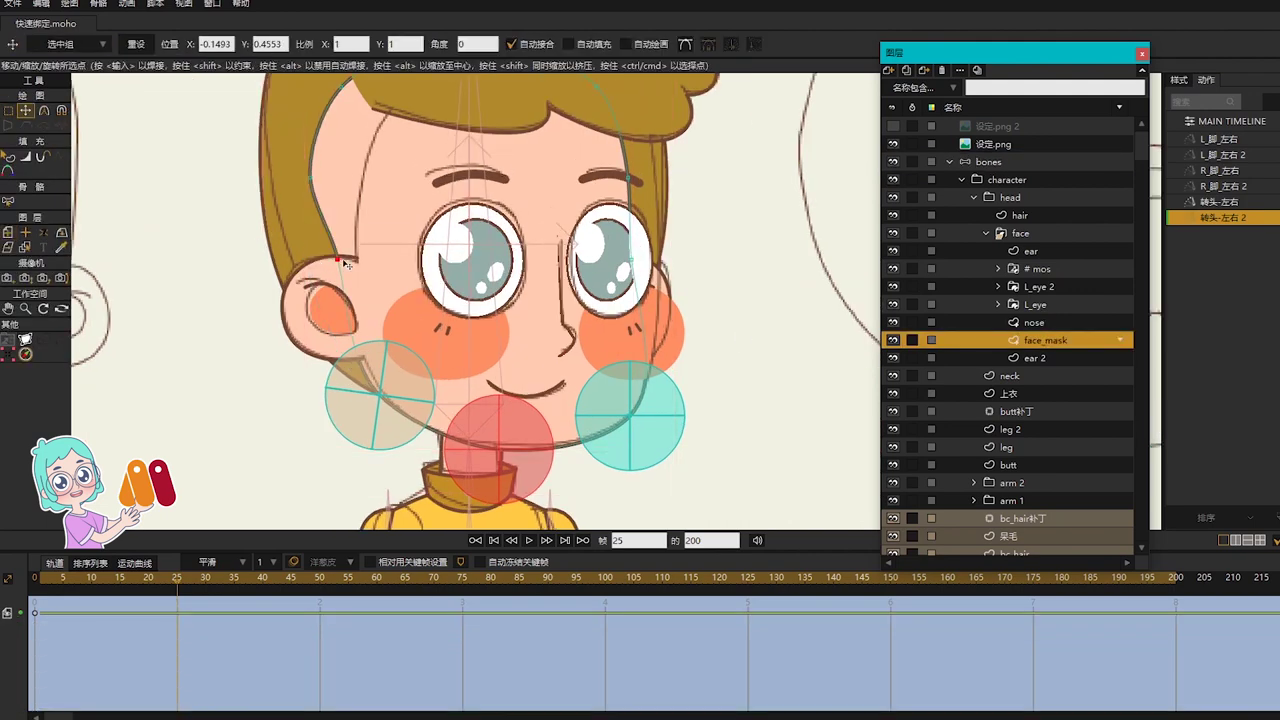
{"action": "left_click_drag", "start_coordinate": [345, 263], "coordinate": [363, 180]}
{"action": "left_click_drag", "start_coordinate": [321, 127], "coordinate": [289, 233]}
{"action": "left_click_drag", "start_coordinate": [314, 191], "coordinate": [373, 193]}
Step: Move the face_mask points along the far side of the face to match the three-quarter sketch at frame 25
{"action": "left_click_drag", "start_coordinate": [570, 193], "coordinate": [611, 193]}
{"action": "left_click_drag", "start_coordinate": [597, 286], "coordinate": [621, 288]}
{"action": "left_click_drag", "start_coordinate": [601, 368], "coordinate": [630, 369]}
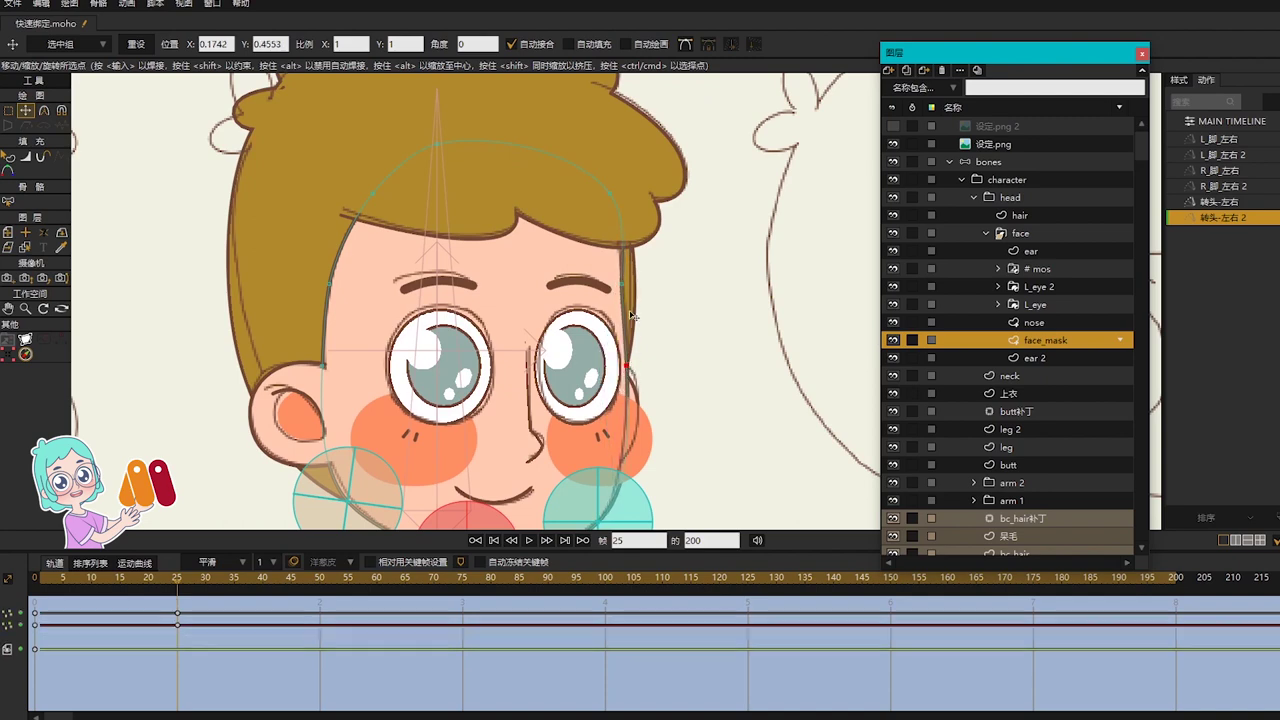
{"action": "left_click_drag", "start_coordinate": [622, 286], "coordinate": [627, 286]}
{"action": "left_click", "coordinate": [598, 193]}
{"action": "left_click_drag", "start_coordinate": [686, 359], "coordinate": [681, 306]}
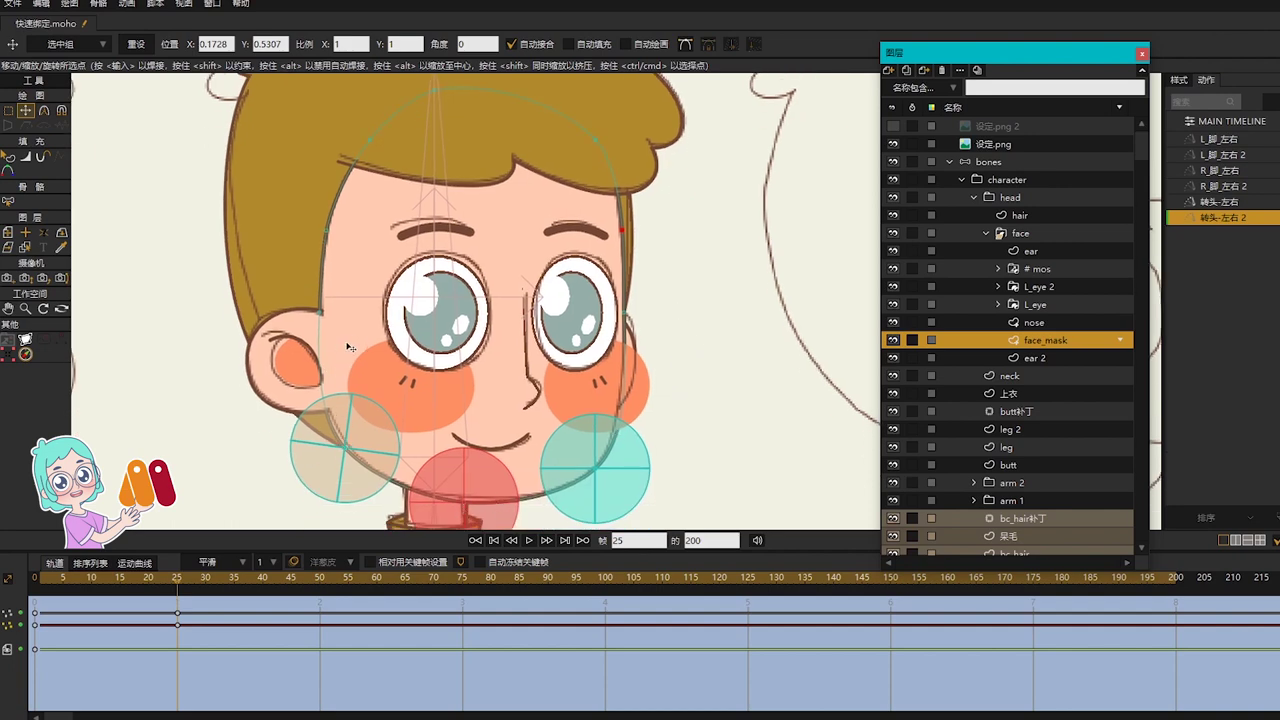
Step: Bend the face_mask curve at the point above the near ear and adjust the hairline point above it at frame 25
{"action": "key", "text": "c"}
{"action": "left_click", "coordinate": [320, 312]}
{"action": "left_click_drag", "start_coordinate": [322, 285], "coordinate": [331, 319]}
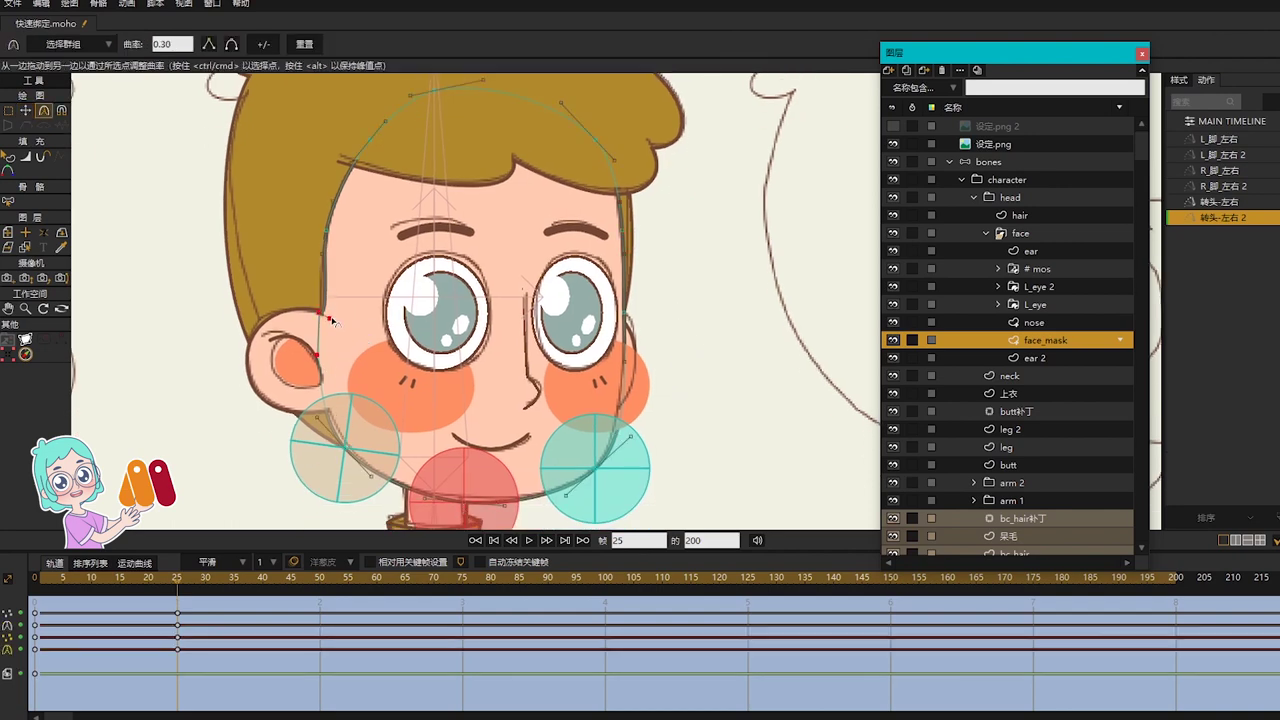
{"action": "key", "text": "t"}
{"action": "left_click", "coordinate": [331, 234]}
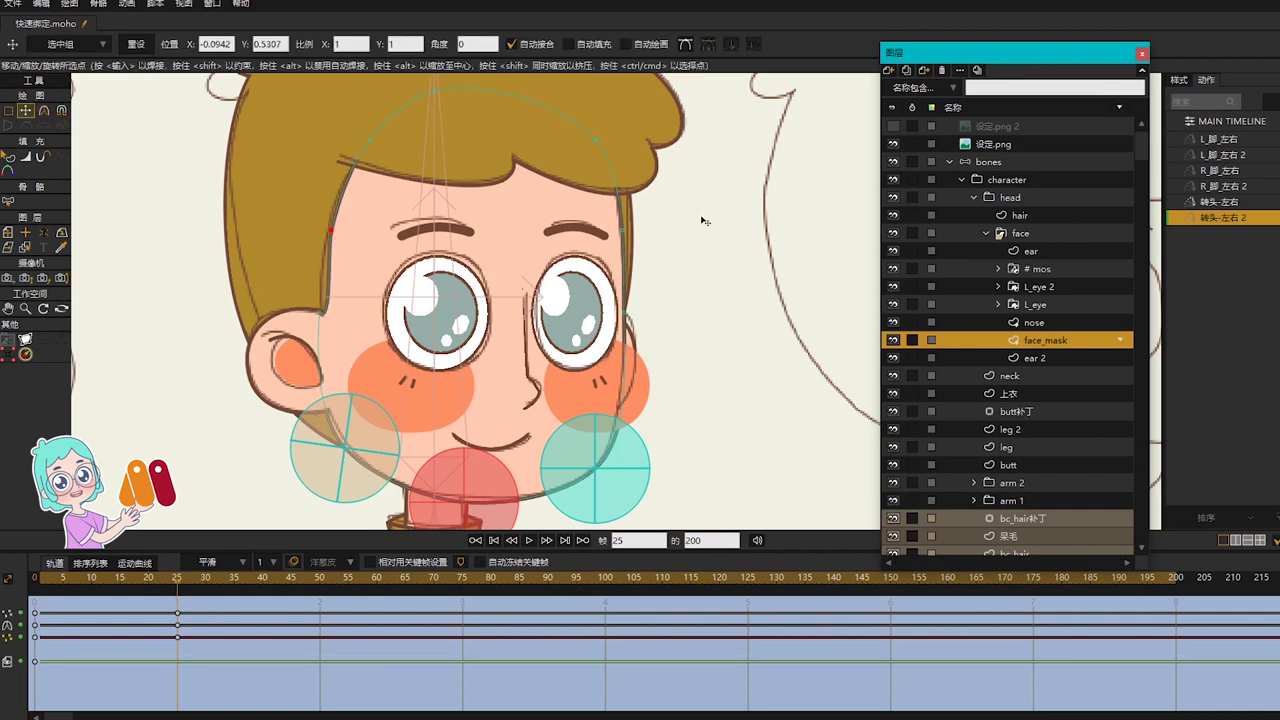
{"action": "scroll", "coordinate": [703, 230], "scroll_direction": "down", "scroll_amount": 2}
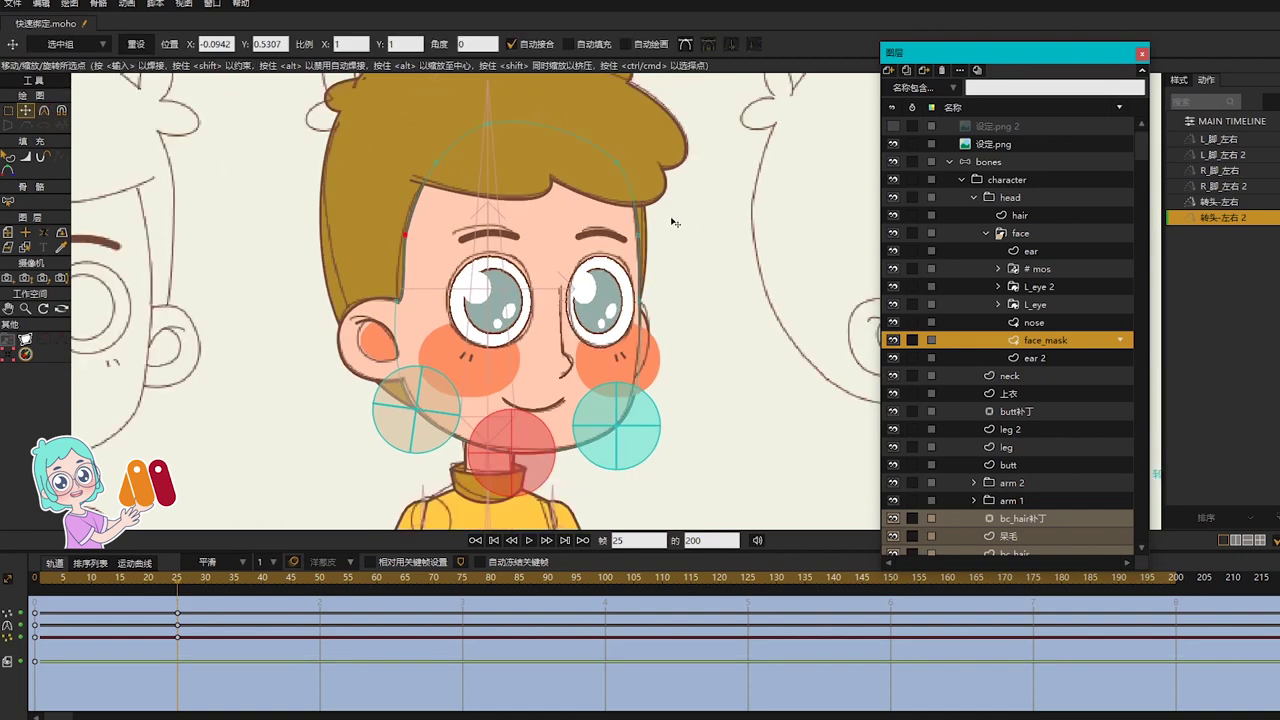
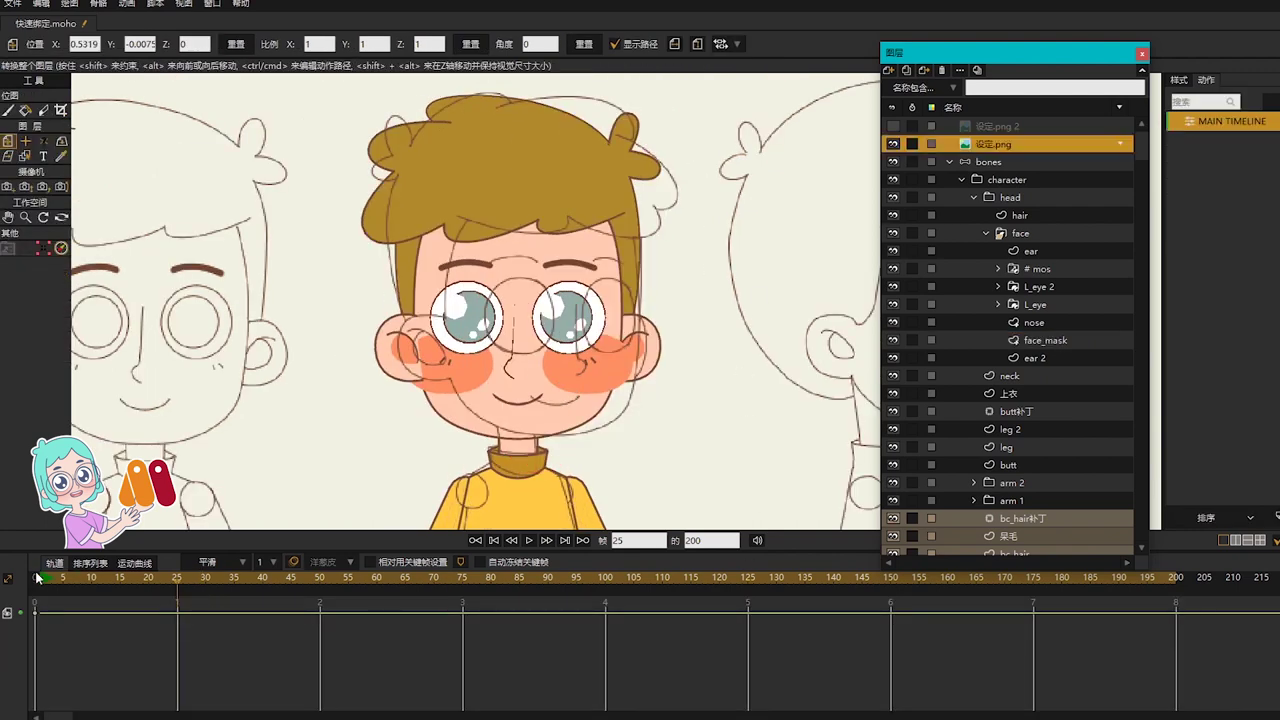
Step: Shift the 设定.png reference at frame 0 so its side-view head sketch lies over the character's head
{"action": "left_click", "coordinate": [37, 578]}
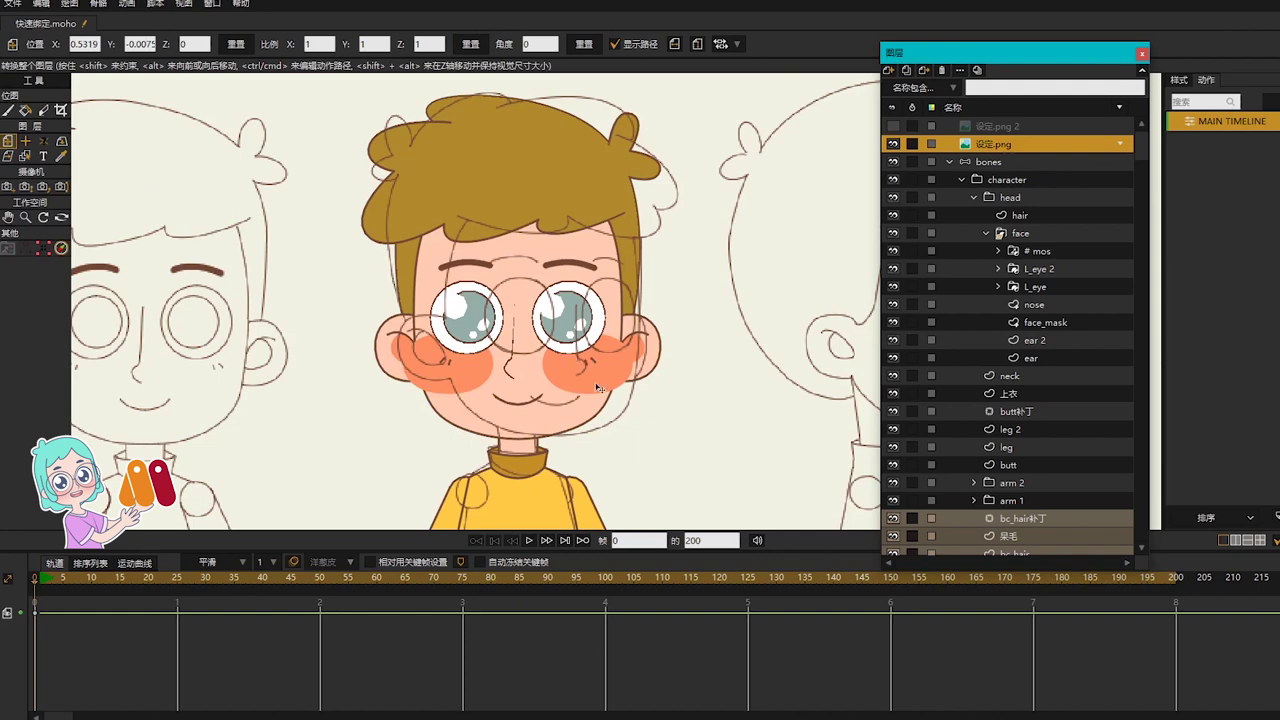
{"action": "left_click_drag", "start_coordinate": [815, 343], "coordinate": [456, 357]}
Step: At frame 50 of 转头-左右 2, move the face_mask points on the near-ear side to the side-view sketch's hairline
{"action": "left_click", "coordinate": [1087, 164]}
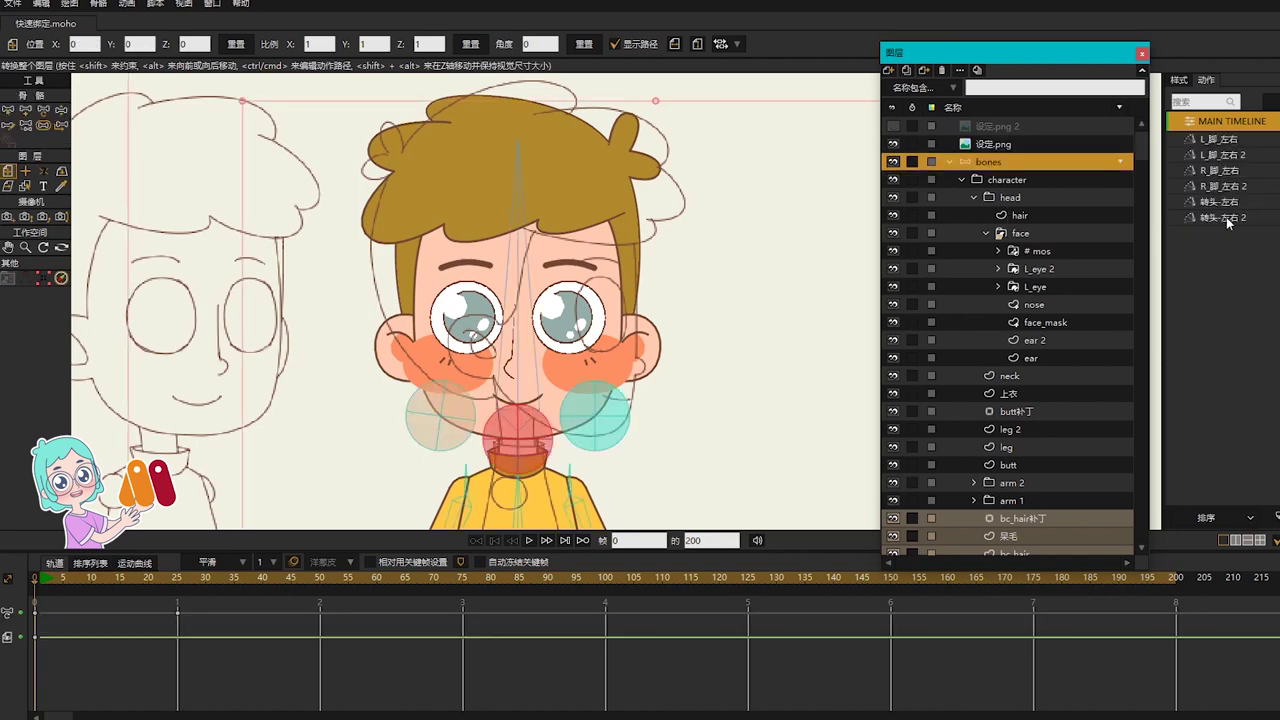
{"action": "double_click", "coordinate": [1226, 217]}
{"action": "left_click", "coordinate": [320, 579]}
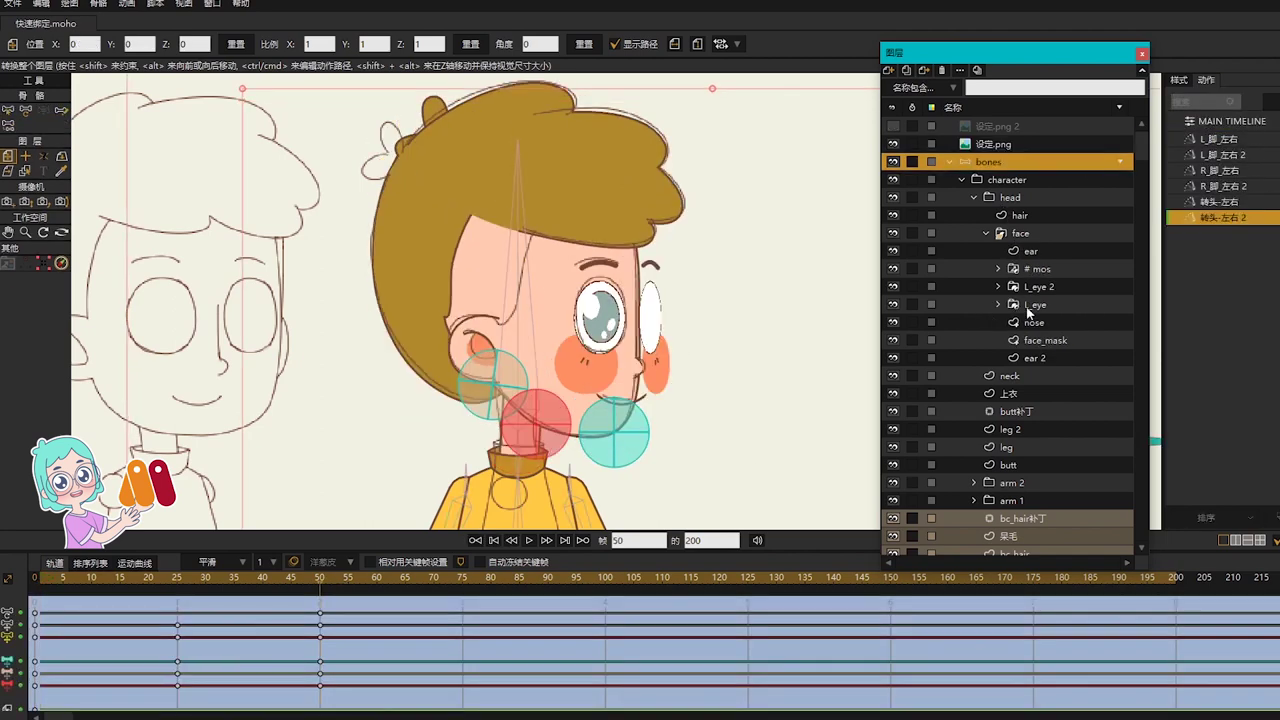
{"action": "left_click", "coordinate": [1037, 337]}
{"action": "scroll", "coordinate": [548, 305], "scroll_direction": "up", "scroll_amount": 2}
{"action": "key", "text": "g"}
{"action": "left_click", "coordinate": [399, 321]}
{"action": "key", "text": "t"}
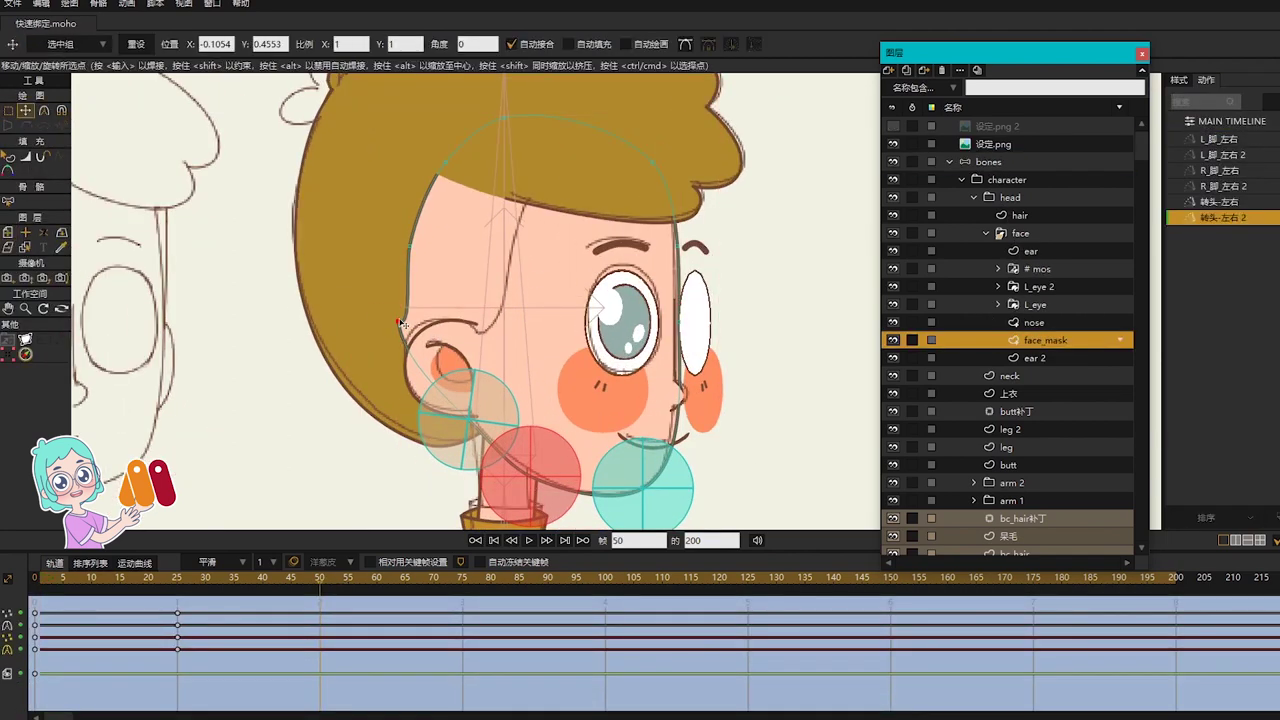
{"action": "left_click_drag", "start_coordinate": [398, 323], "coordinate": [530, 162]}
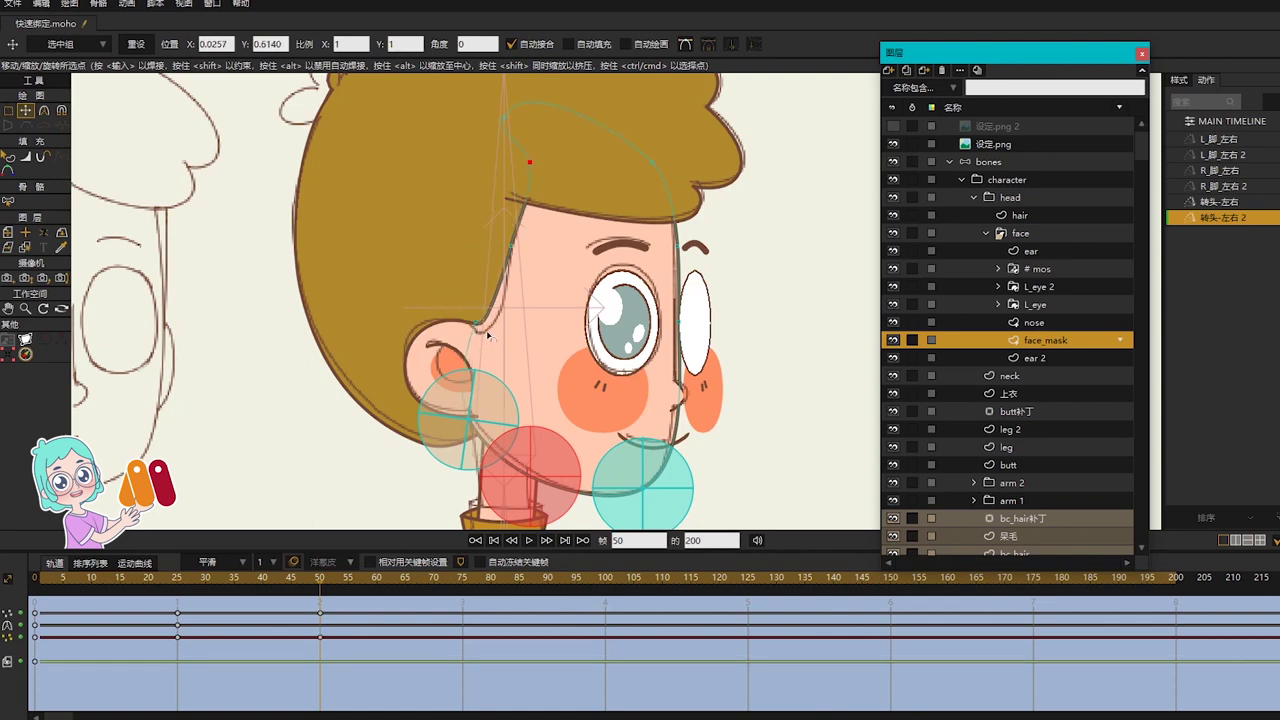
Step: Adjust the face_mask curve handles above the near ear and along the hairline to match the side-view sketch at frame 50
{"action": "key", "text": "c"}
{"action": "left_click", "coordinate": [478, 322]}
{"action": "left_click_drag", "start_coordinate": [489, 300], "coordinate": [498, 345]}
{"action": "scroll", "coordinate": [490, 313], "scroll_direction": "up", "scroll_amount": 3}
{"action": "key", "text": "t"}
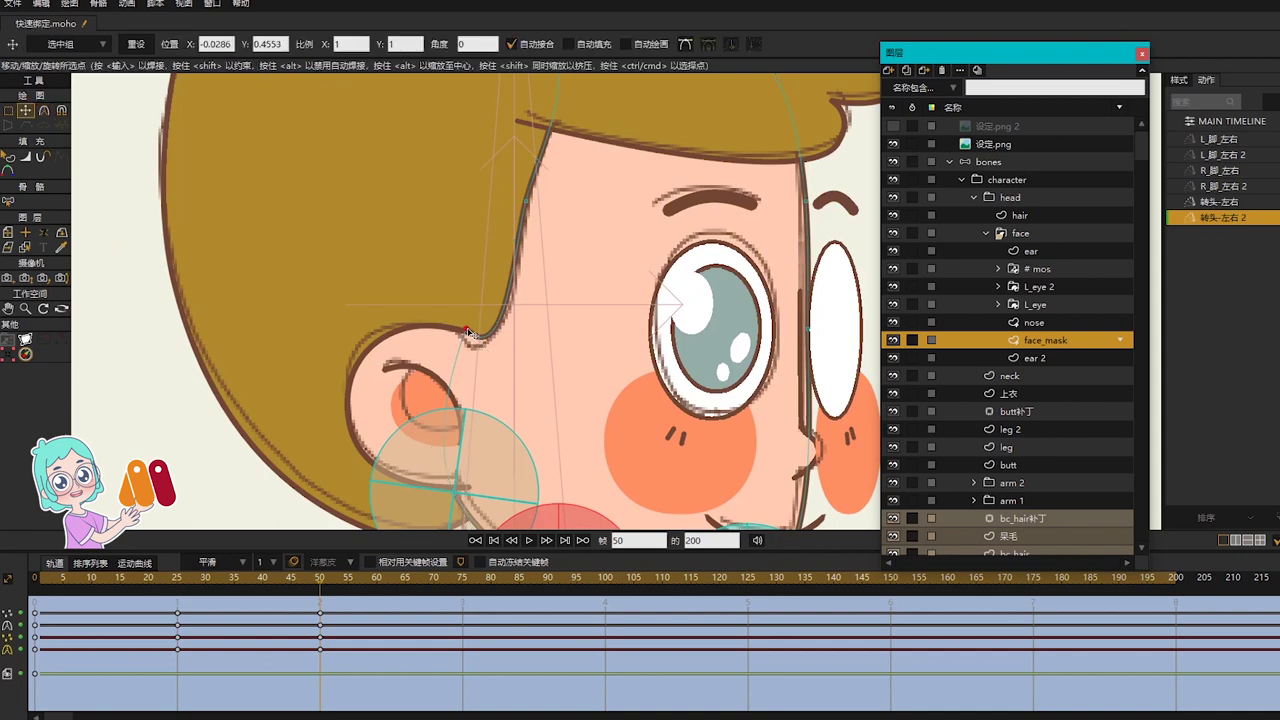
{"action": "key", "text": "c"}
{"action": "left_click", "coordinate": [526, 201]}
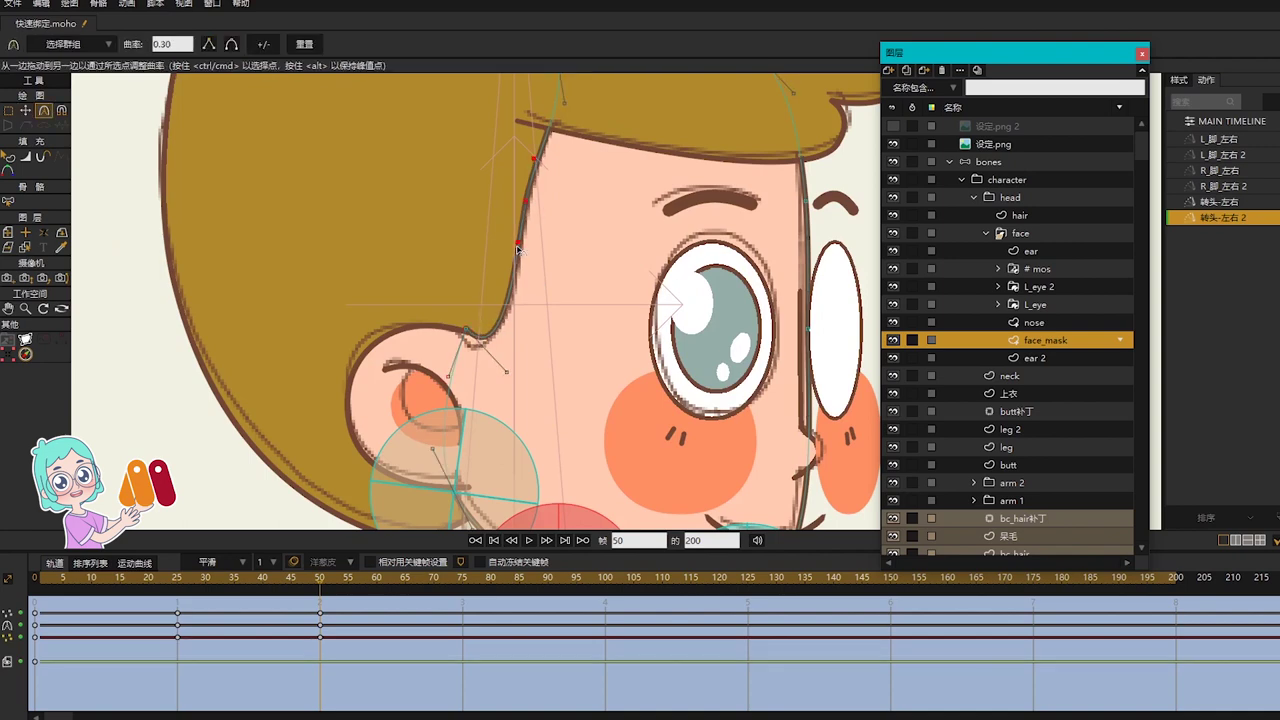
Step: Move the face_mask points along the front of the face, beside the far eye, onto the side-view sketch at frame 50
{"action": "left_click_drag", "start_coordinate": [834, 254], "coordinate": [686, 246]}
{"action": "key", "text": "t"}
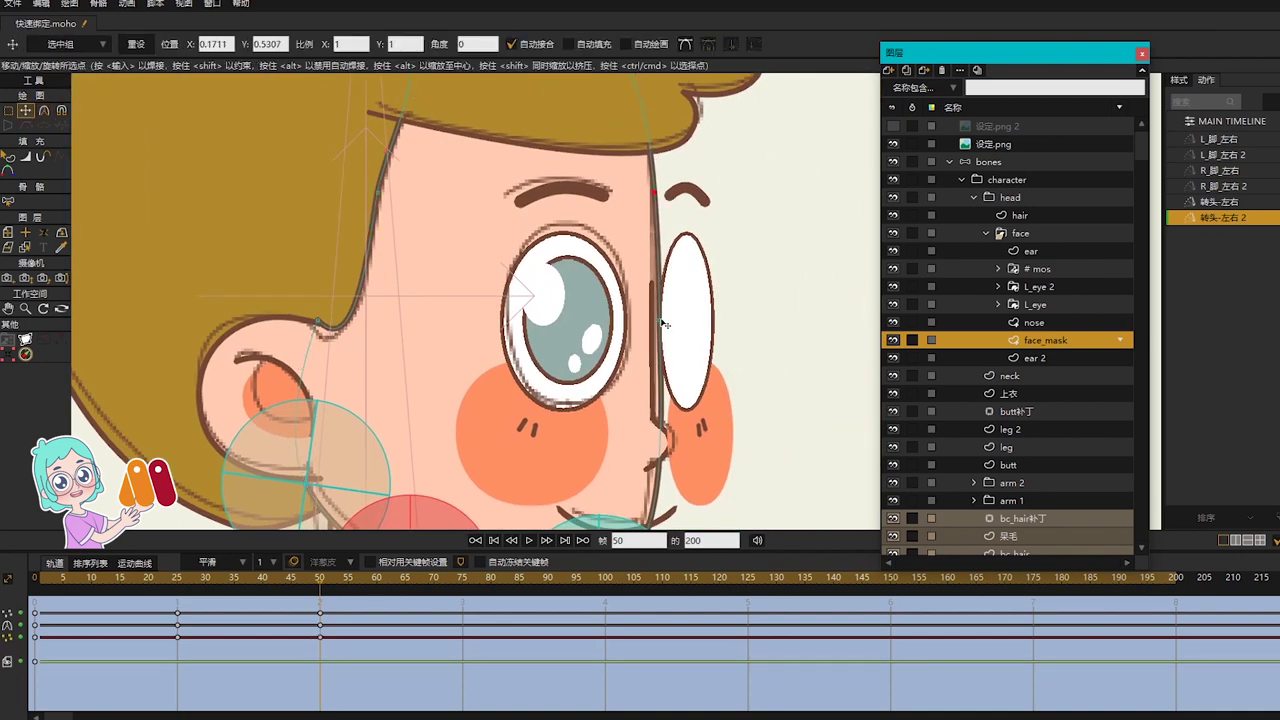
{"action": "left_click", "coordinate": [654, 315]}
{"action": "left_click_drag", "start_coordinate": [656, 315], "coordinate": [655, 320]}
{"action": "left_click_drag", "start_coordinate": [746, 335], "coordinate": [738, 208]}
{"action": "scroll", "coordinate": [717, 390], "scroll_direction": "down", "scroll_amount": 1}
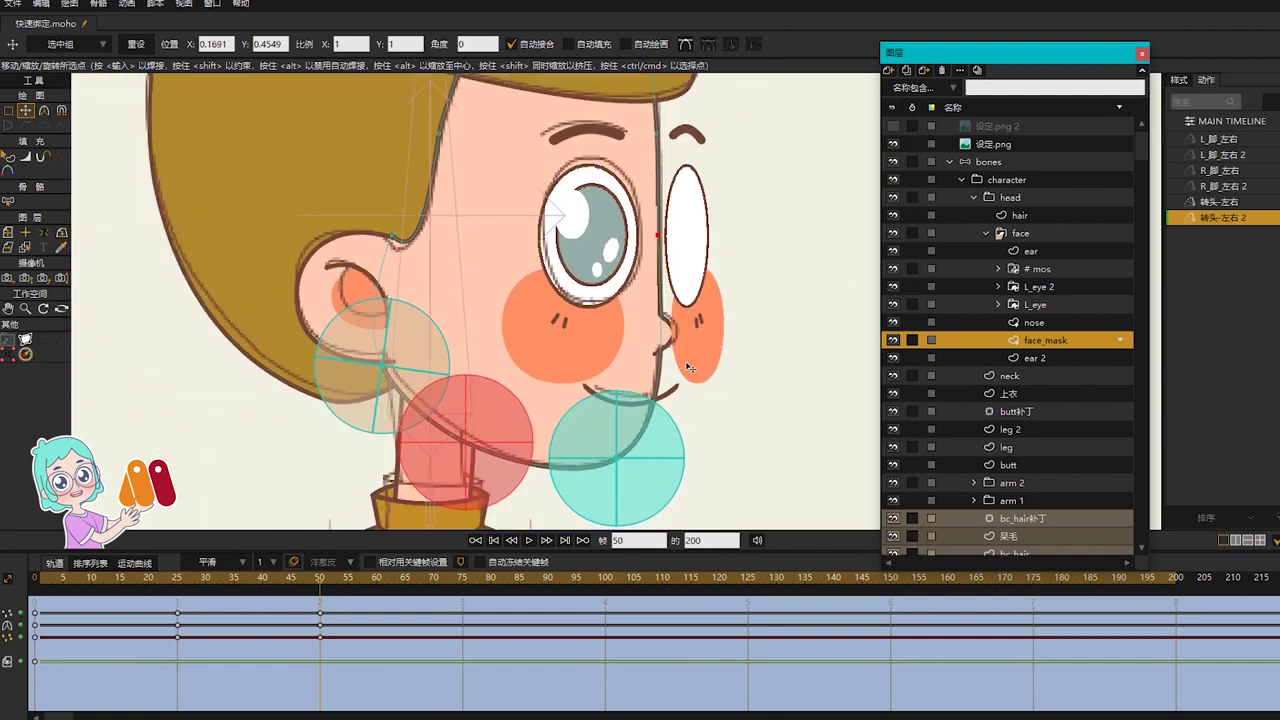
{"action": "left_click_drag", "start_coordinate": [700, 228], "coordinate": [668, 297]}
{"action": "scroll", "coordinate": [596, 290], "scroll_direction": "down", "scroll_amount": 2}
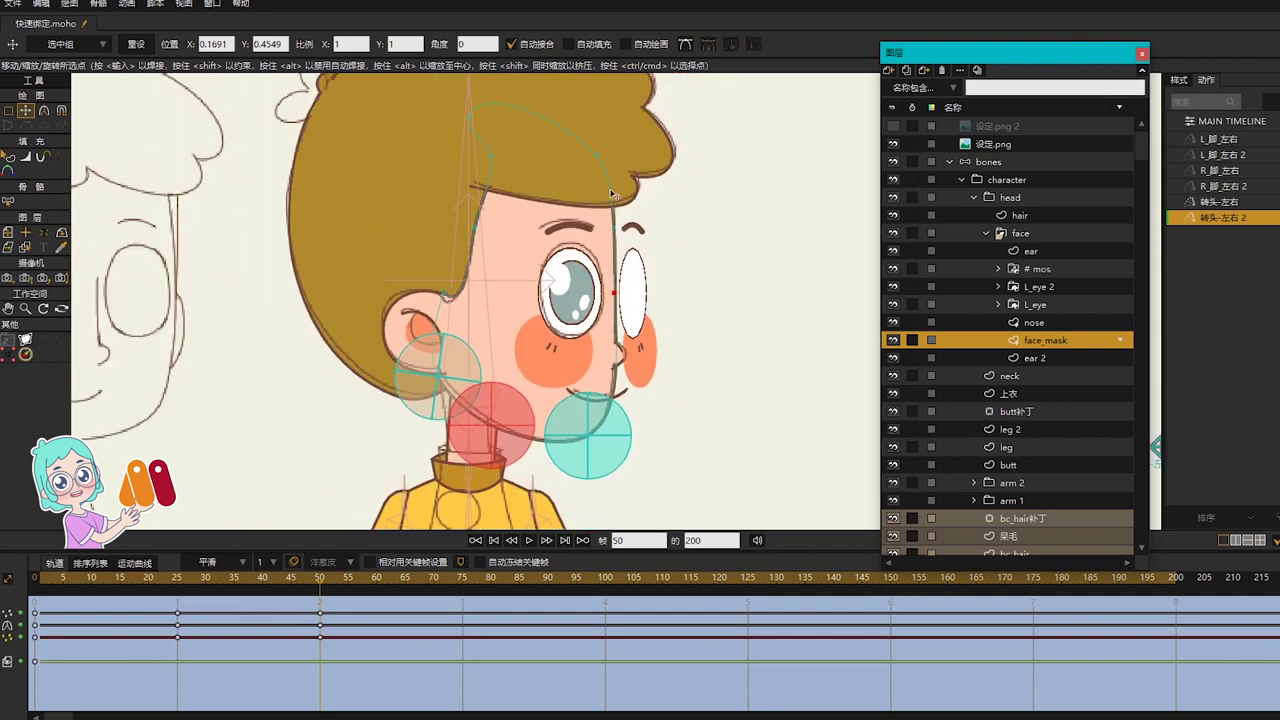
Step: Adjust the curve handle of the face_mask's front jaw point to follow the sketched chin at frame 50
{"action": "scroll", "coordinate": [612, 347], "scroll_direction": "up", "scroll_amount": 3}
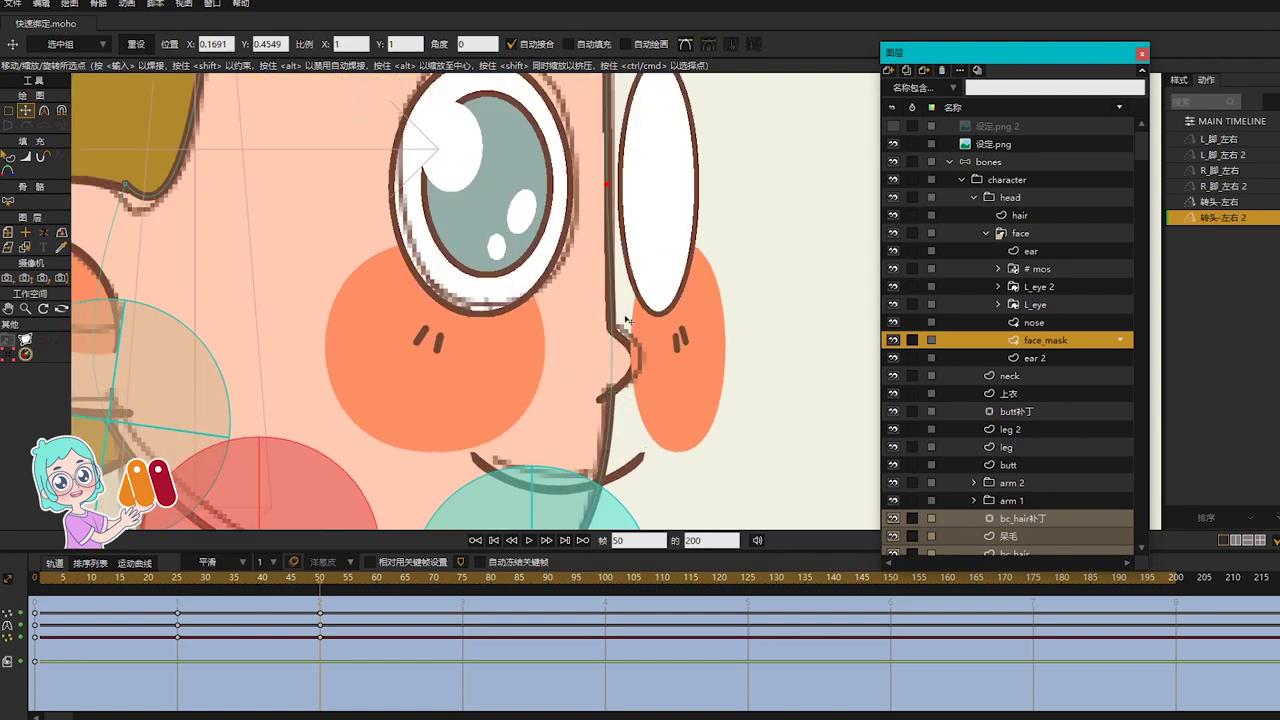
{"action": "scroll", "coordinate": [690, 385], "scroll_direction": "down", "scroll_amount": 1}
{"action": "scroll", "coordinate": [666, 355], "scroll_direction": "down", "scroll_amount": 1}
{"action": "key", "text": "c"}
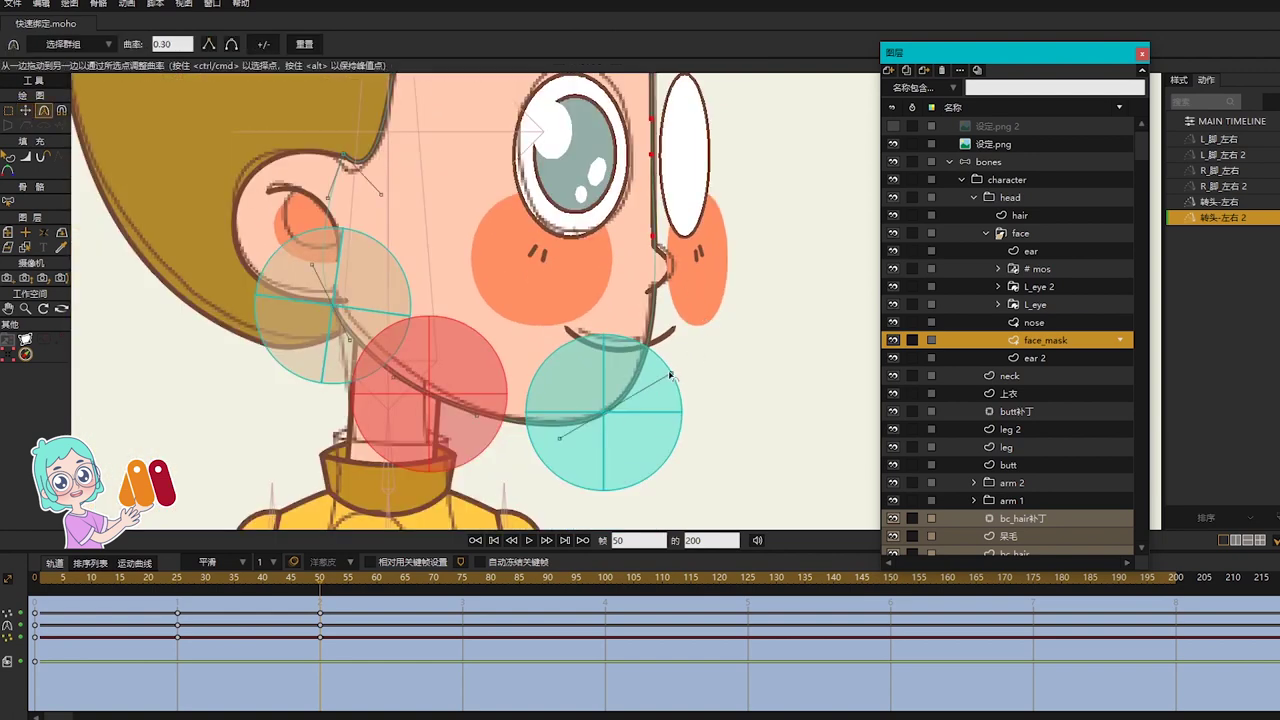
{"action": "left_click_drag", "start_coordinate": [664, 374], "coordinate": [637, 401]}
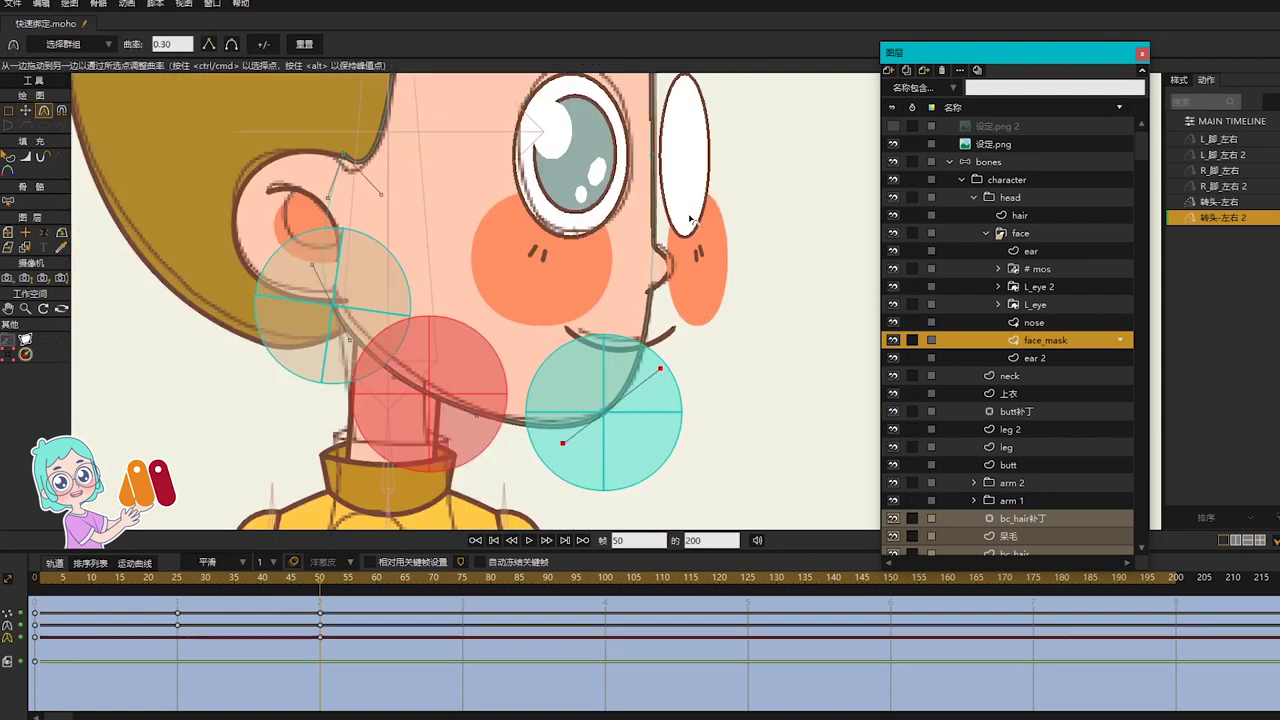
Step: Refine the face_mask point beside the far eye to about X 0.1697, Y 0.4549 and adjust its lower curve handle
{"action": "key", "text": "t"}
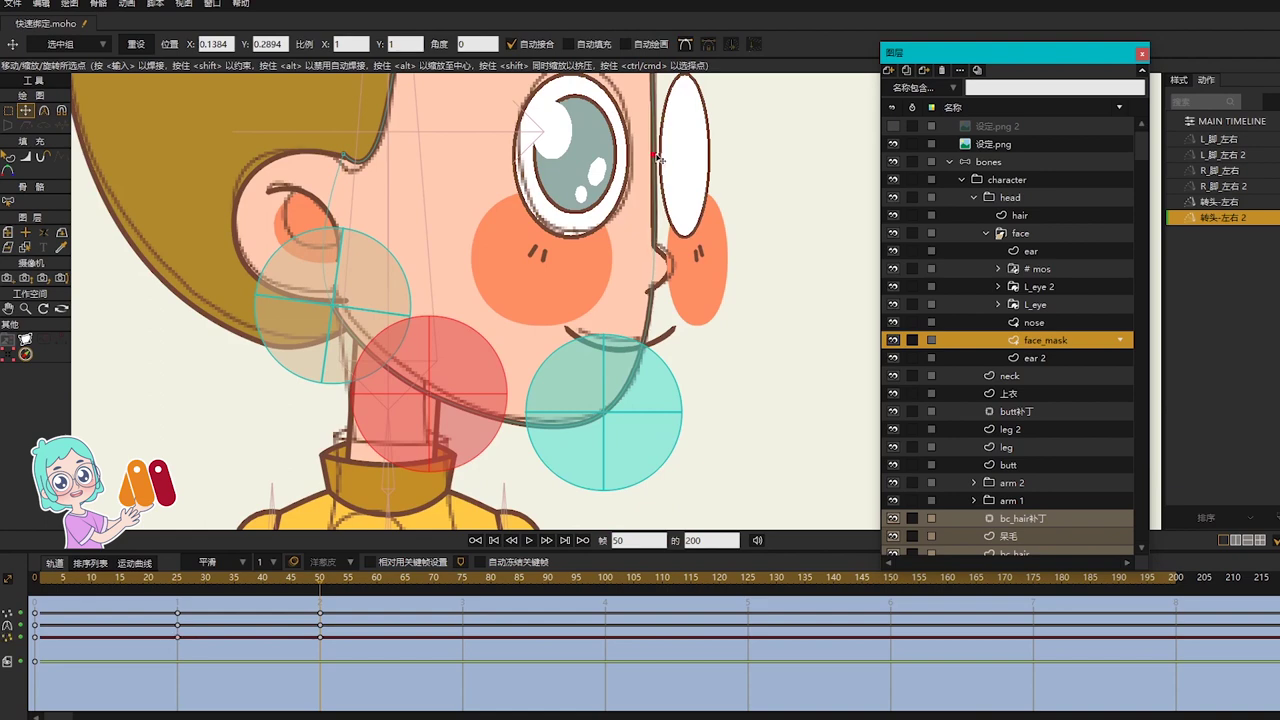
{"action": "scroll", "coordinate": [698, 253], "scroll_direction": "down", "scroll_amount": 1}
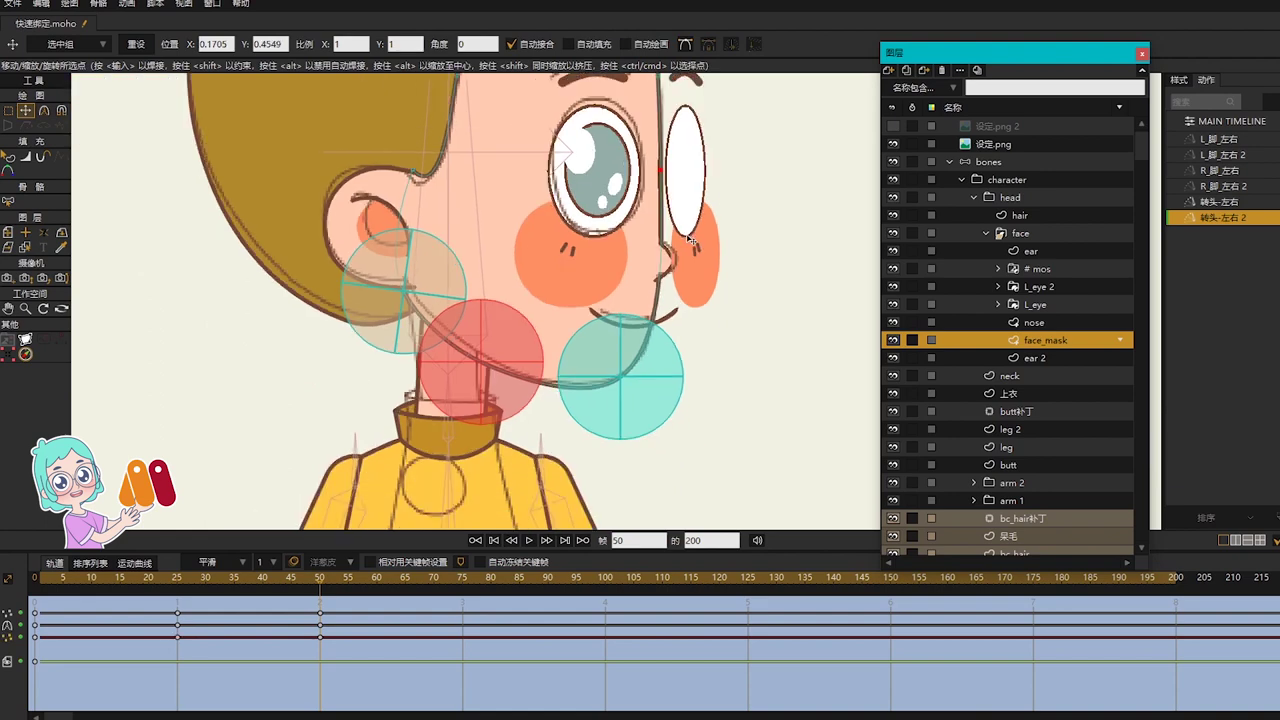
{"action": "scroll", "coordinate": [690, 240], "scroll_direction": "up", "scroll_amount": 2}
{"action": "left_click_drag", "start_coordinate": [704, 159], "coordinate": [692, 290]}
{"action": "key", "text": "c"}
{"action": "left_click_drag", "start_coordinate": [644, 376], "coordinate": [642, 372]}
{"action": "key", "text": "t"}
{"action": "left_click", "coordinate": [645, 282]}
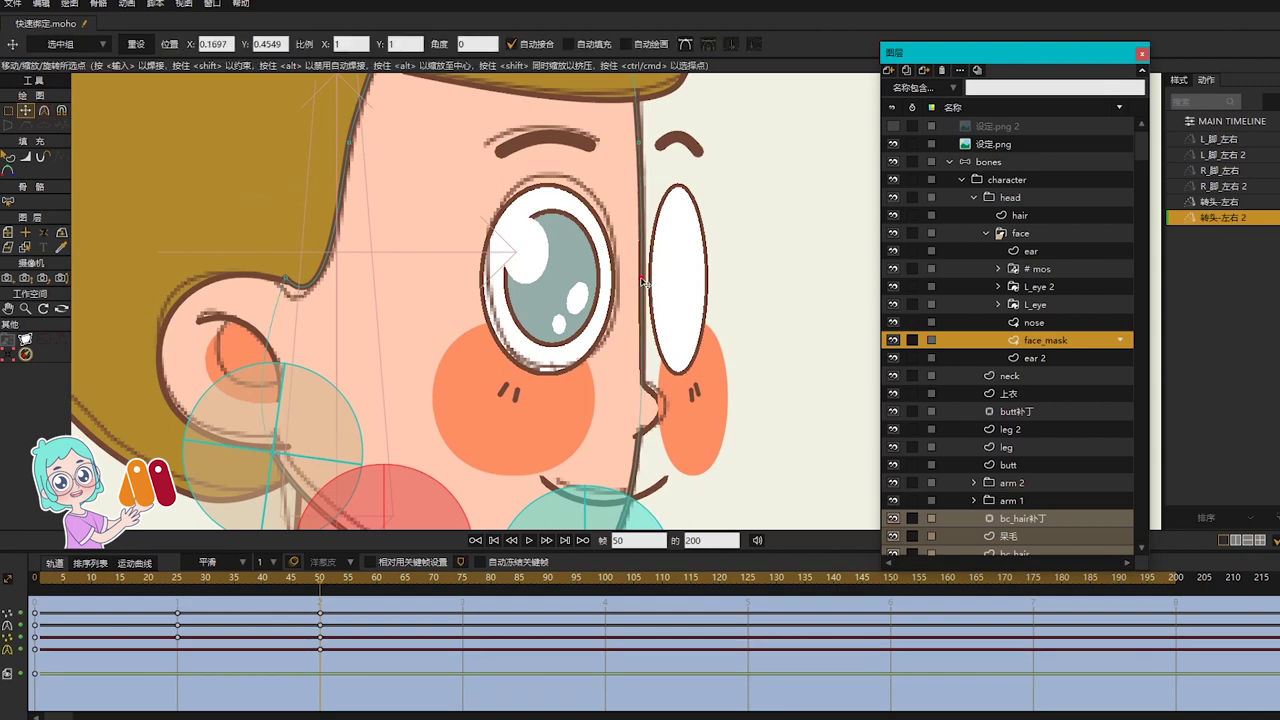
{"action": "scroll", "coordinate": [716, 233], "scroll_direction": "down", "scroll_amount": 3}
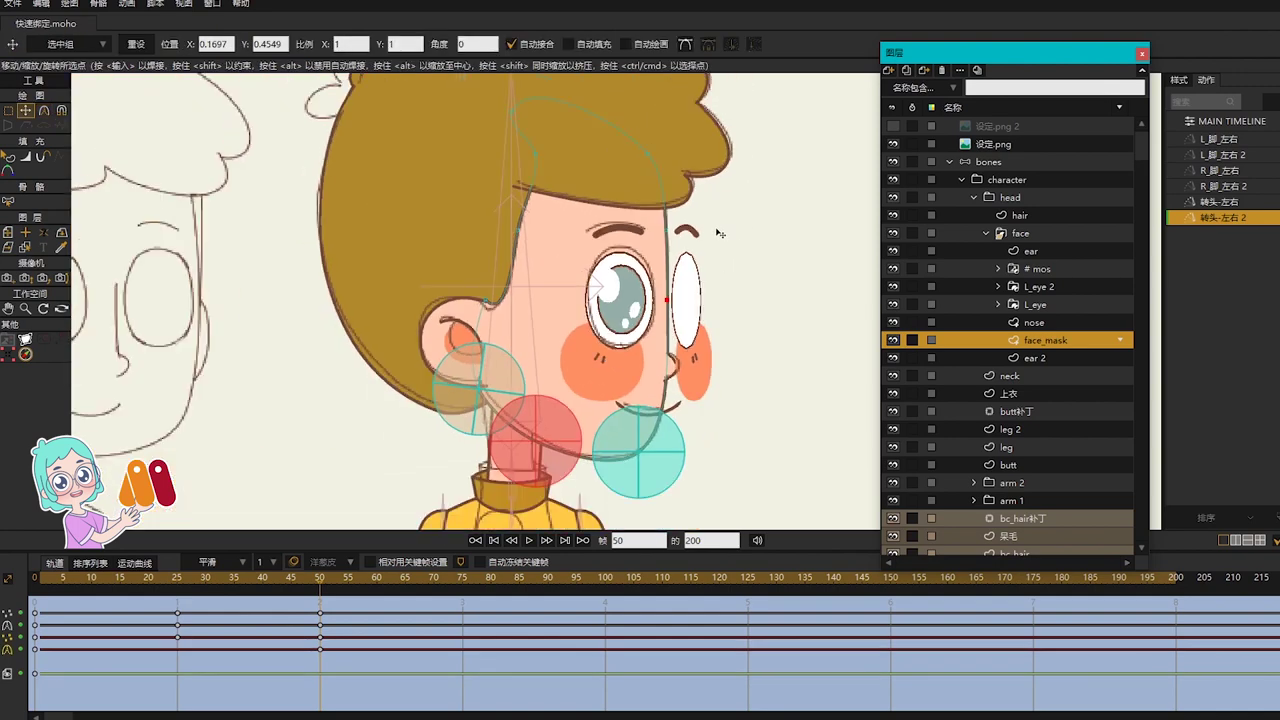
Step: Set the 呆毛 layer's X position to -0.0286 at frame 50 of the 转头-左右 2 action
{"action": "scroll", "coordinate": [726, 232], "scroll_direction": "down", "scroll_amount": 1}
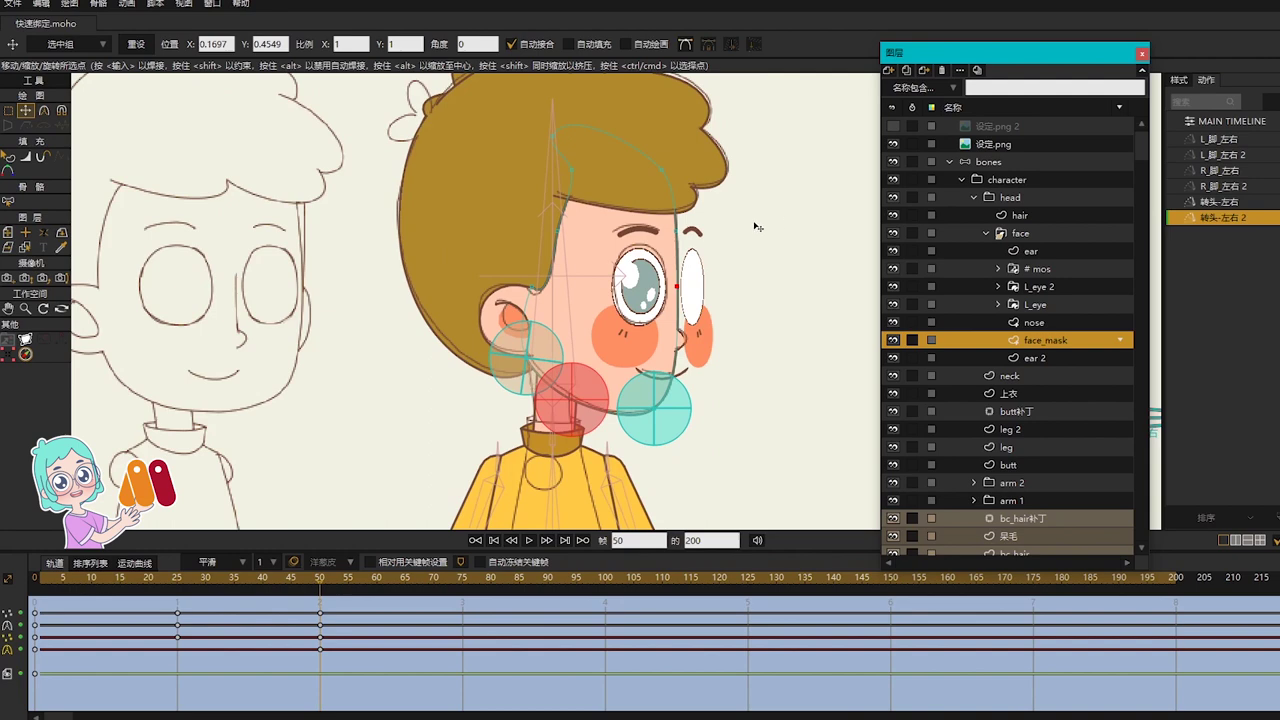
{"action": "scroll", "coordinate": [758, 227], "scroll_direction": "down", "scroll_amount": 3}
{"action": "scroll", "coordinate": [1041, 466], "scroll_direction": "down", "scroll_amount": 3}
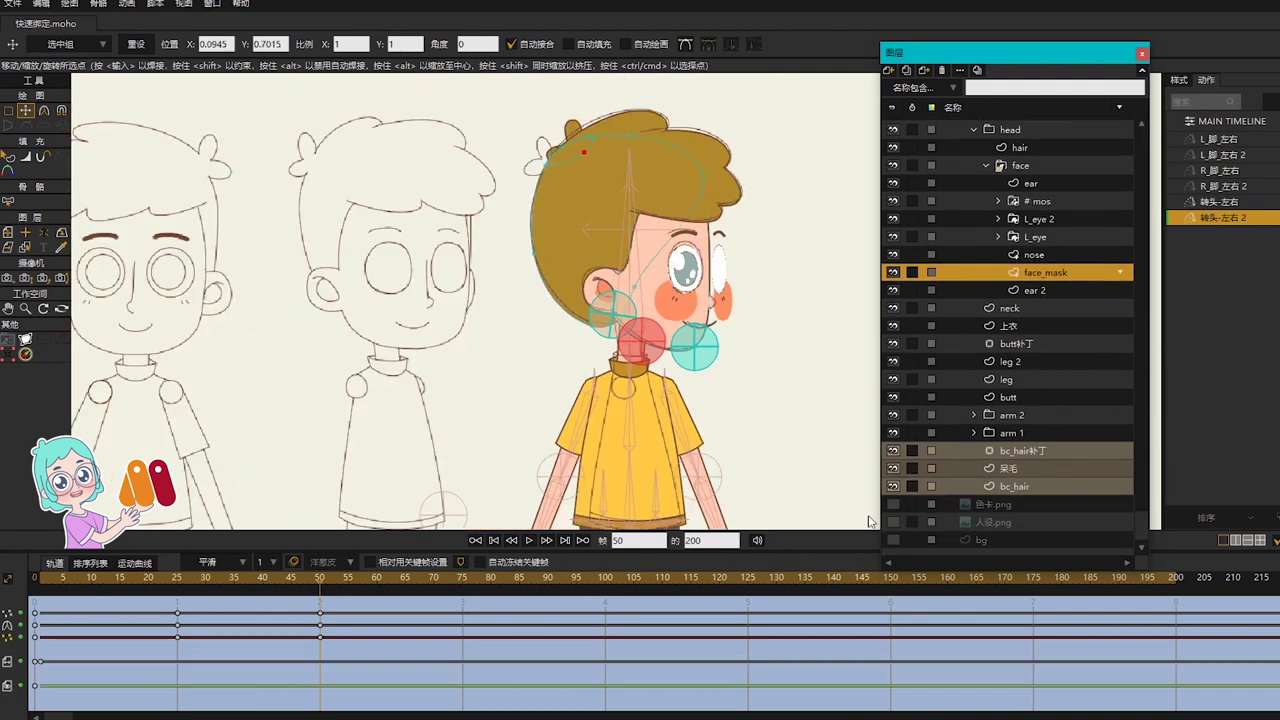
{"action": "left_click", "coordinate": [1014, 486]}
{"action": "left_click", "coordinate": [1008, 468]}
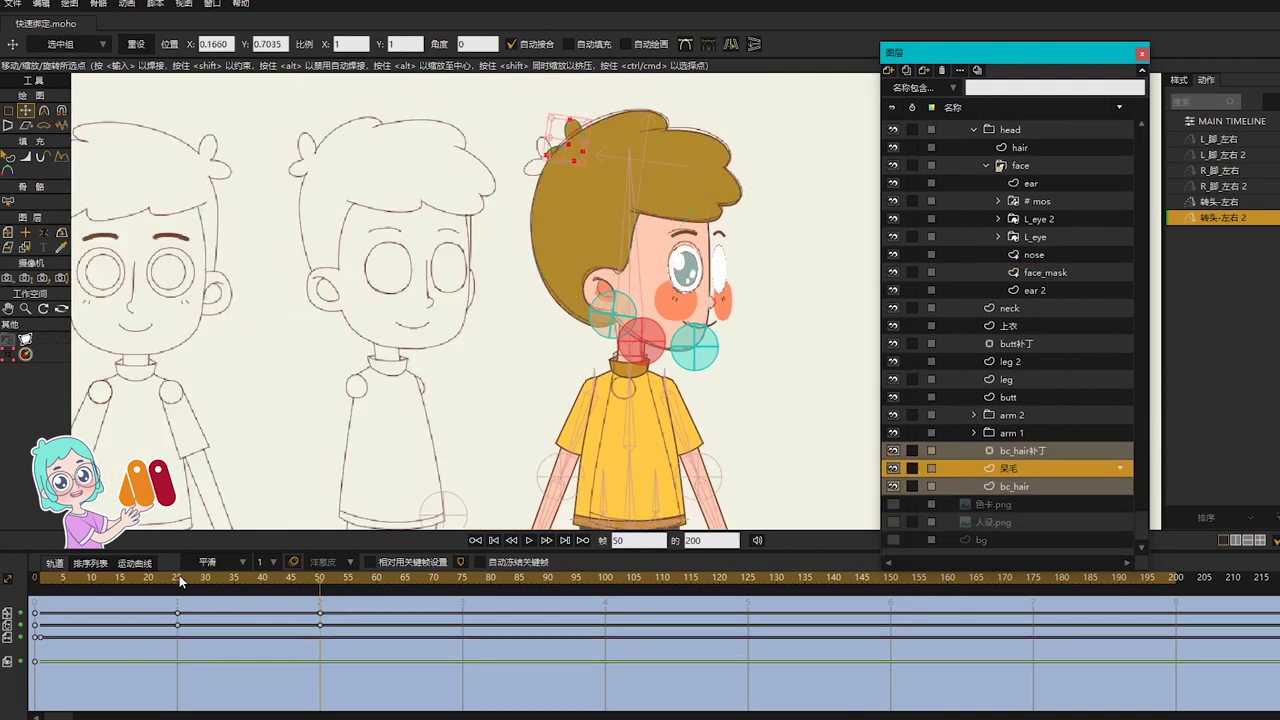
{"action": "left_click_drag", "start_coordinate": [179, 577], "coordinate": [322, 594]}
{"action": "key", "text": "m"}
{"action": "left_click", "coordinate": [72, 44]}
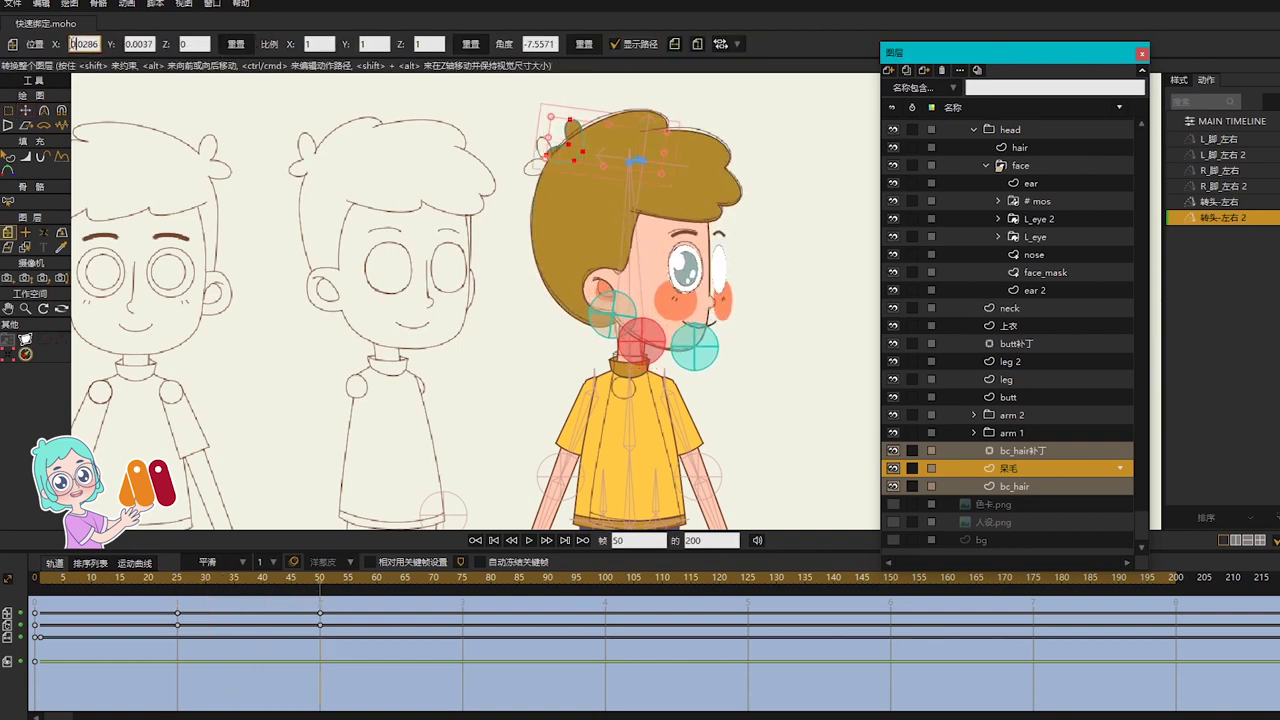
{"action": "type", "text": "-"}
{"action": "key", "text": "Return"}
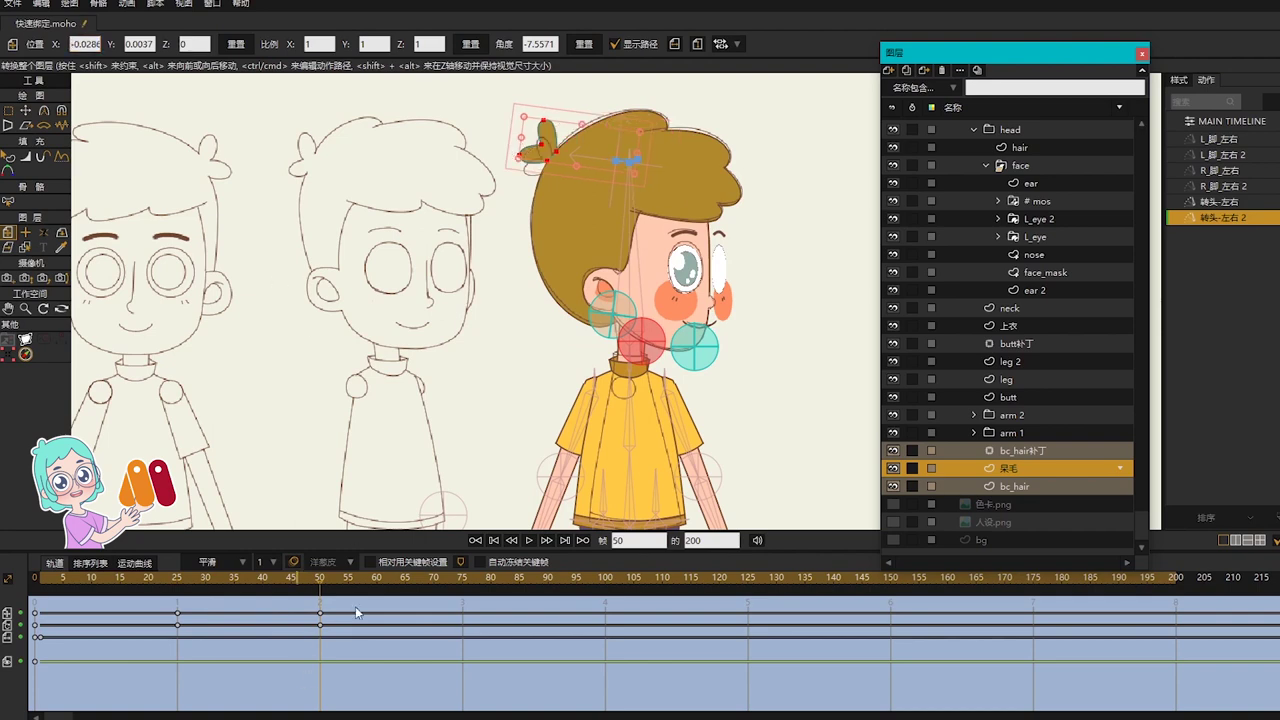
Step: Set the 呆毛 layer's X position to -0.0179 at frame 25
{"action": "left_click", "coordinate": [476, 541]}
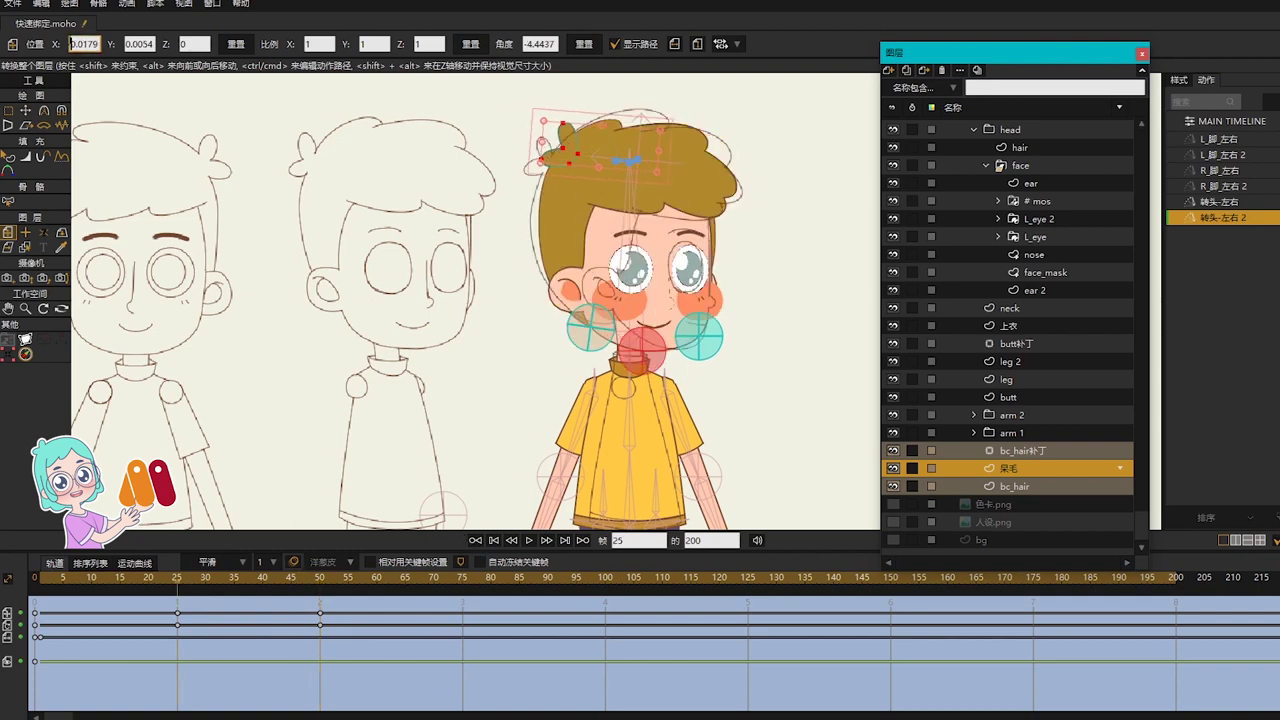
{"action": "type", "text": "-"}
{"action": "key", "text": "Return"}
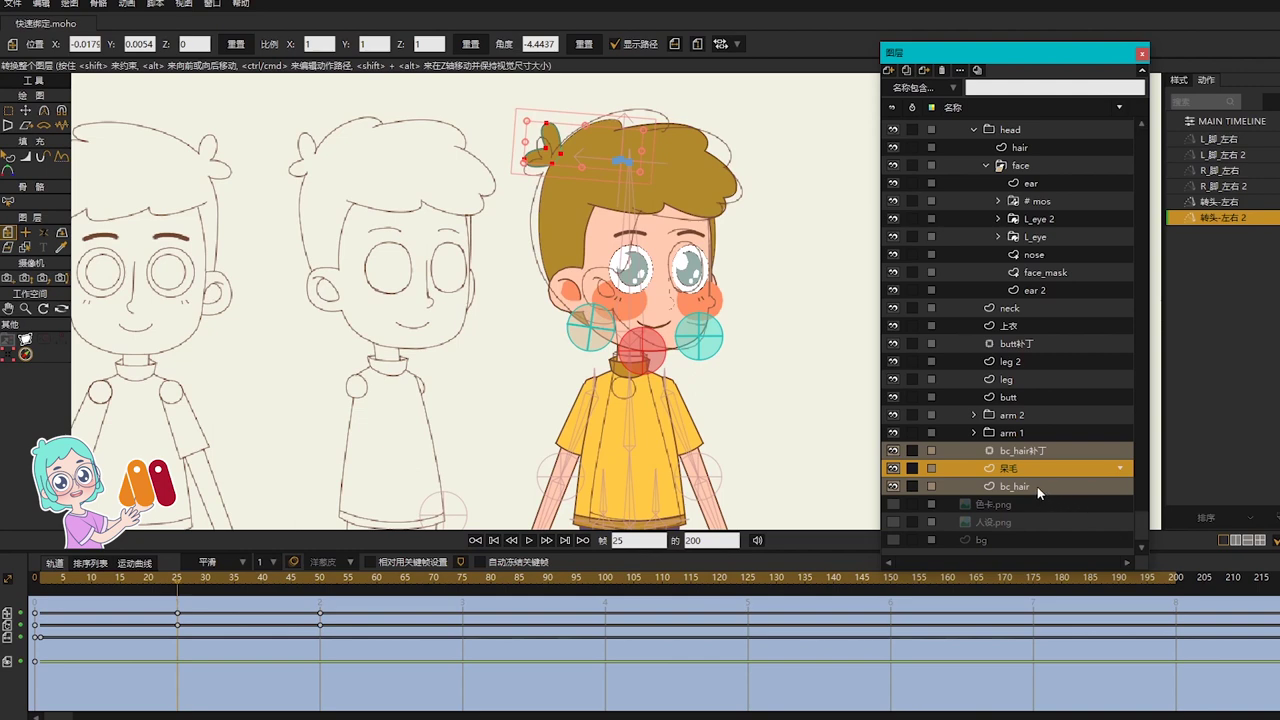
Step: Compare the back hair and tuft through the head turn in the 转头-左右 and 转头-左右 2 actions
{"action": "left_click", "coordinate": [1037, 486]}
{"action": "left_click_drag", "start_coordinate": [56, 585], "coordinate": [431, 611]}
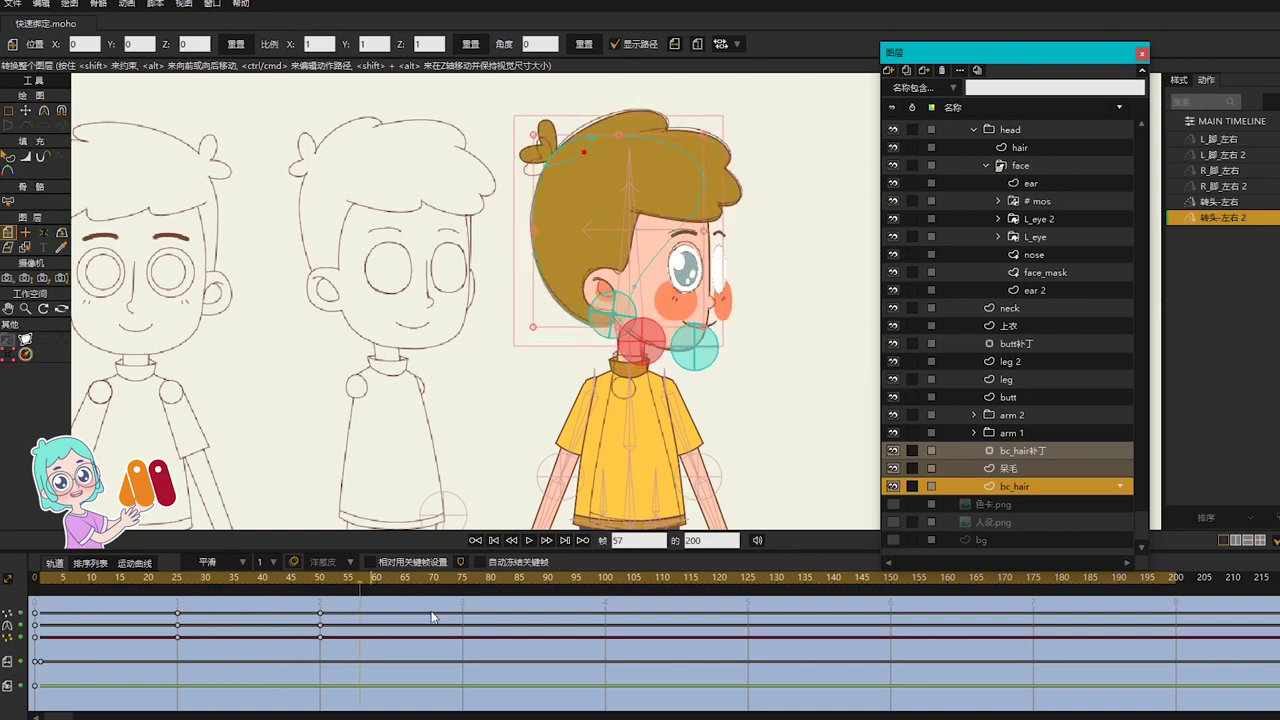
{"action": "left_click", "coordinate": [320, 585]}
{"action": "left_click", "coordinate": [1236, 204]}
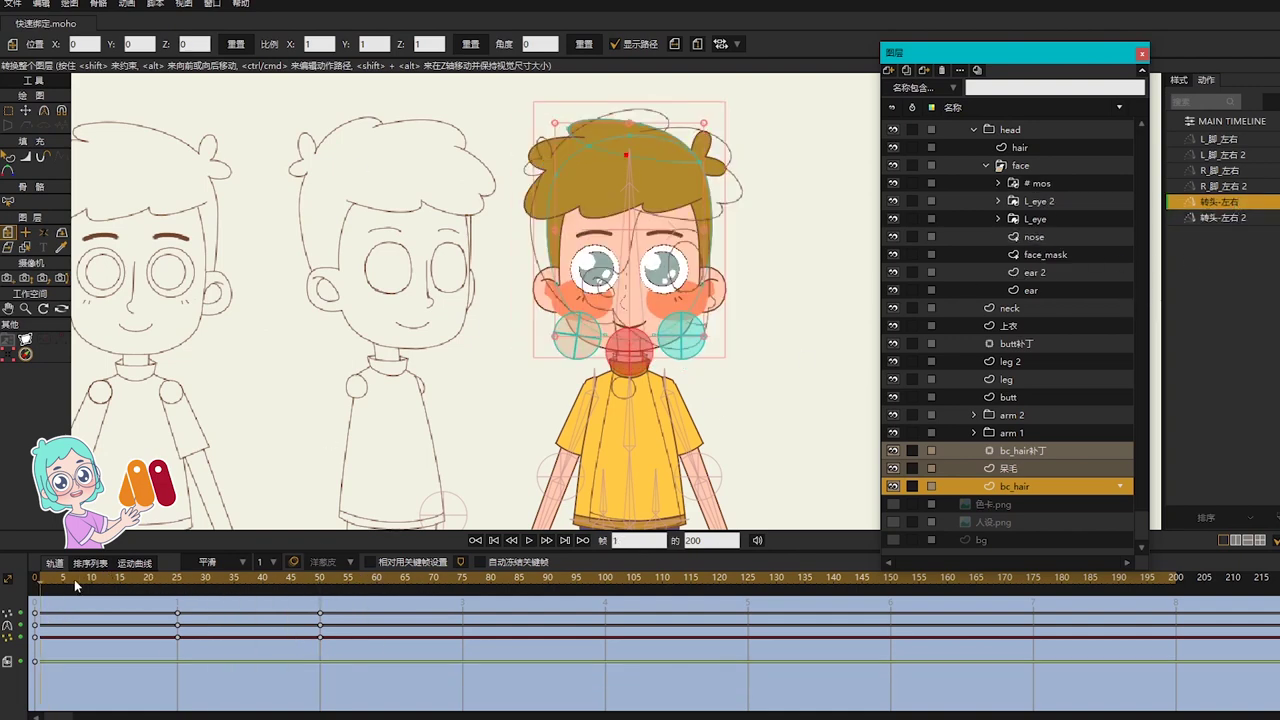
{"action": "left_click_drag", "start_coordinate": [74, 580], "coordinate": [331, 606]}
{"action": "left_click", "coordinate": [1203, 217]}
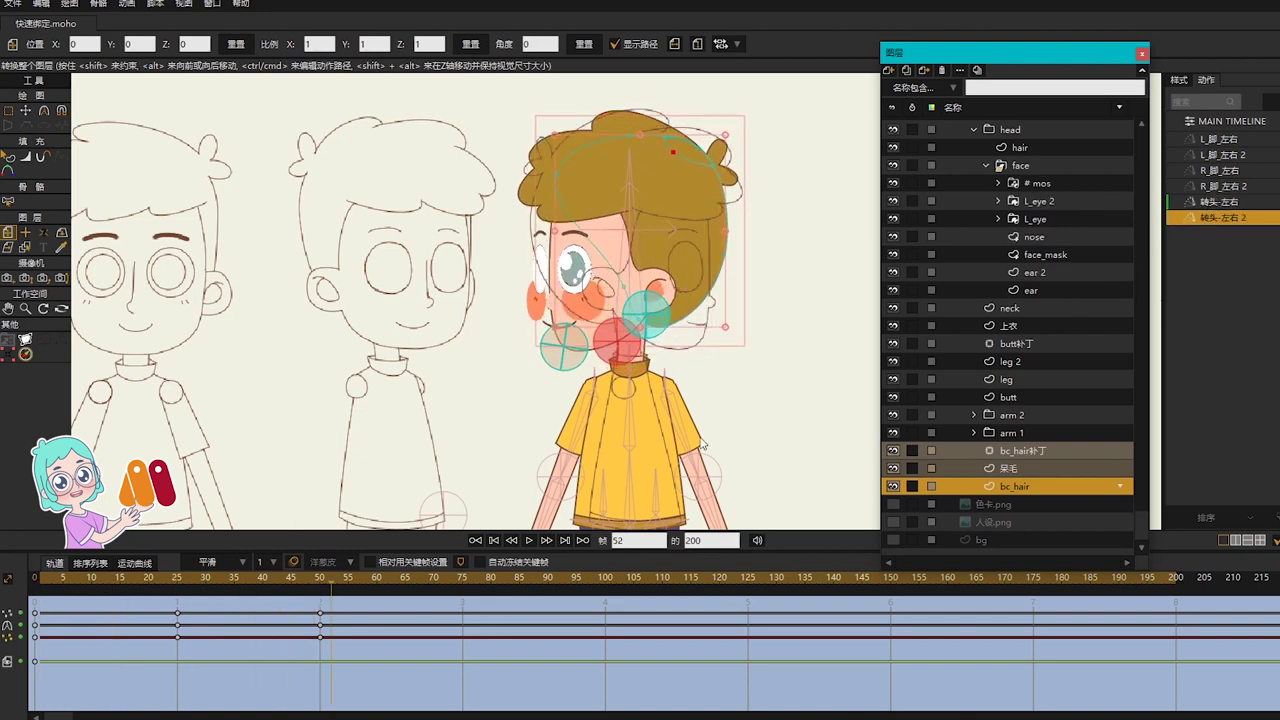
{"action": "left_click_drag", "start_coordinate": [119, 579], "coordinate": [321, 597]}
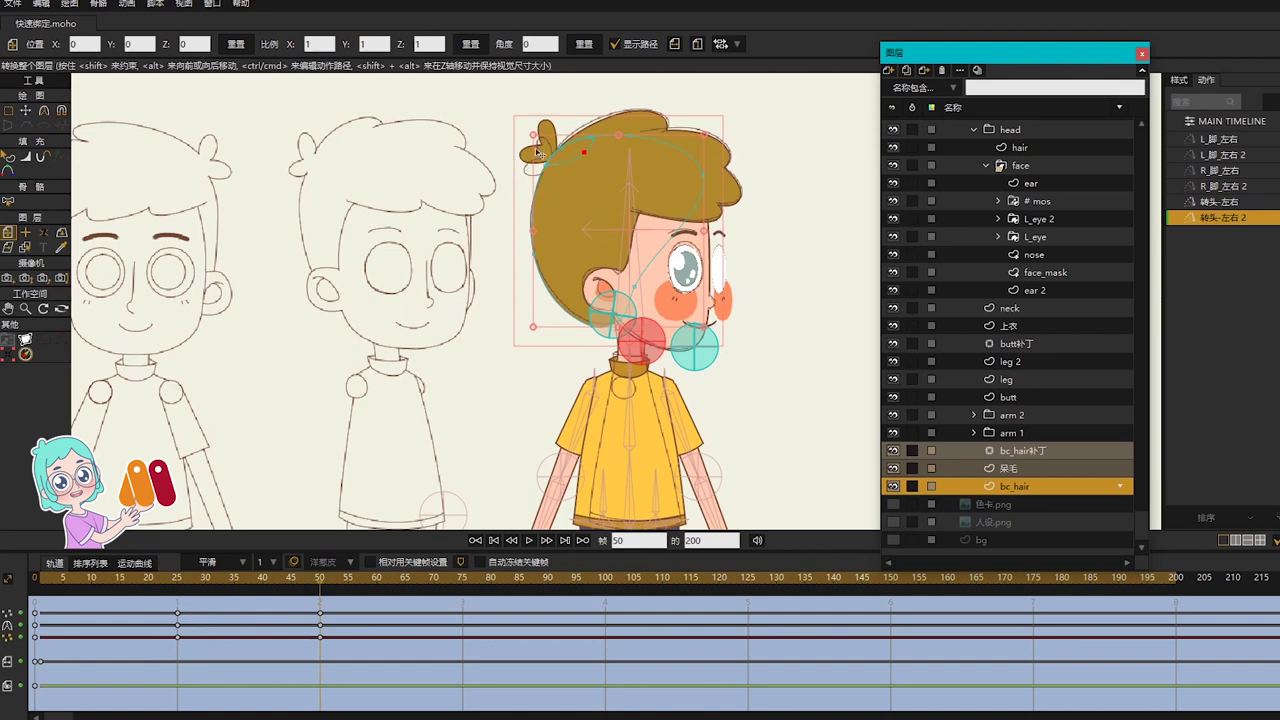
Step: Set the 呆毛 layer's angle to 7.5571 and its Y position to 0.0037 at frame 50
{"action": "left_click", "coordinate": [323, 590]}
{"action": "left_click", "coordinate": [1005, 468]}
{"action": "left_click", "coordinate": [493, 540]}
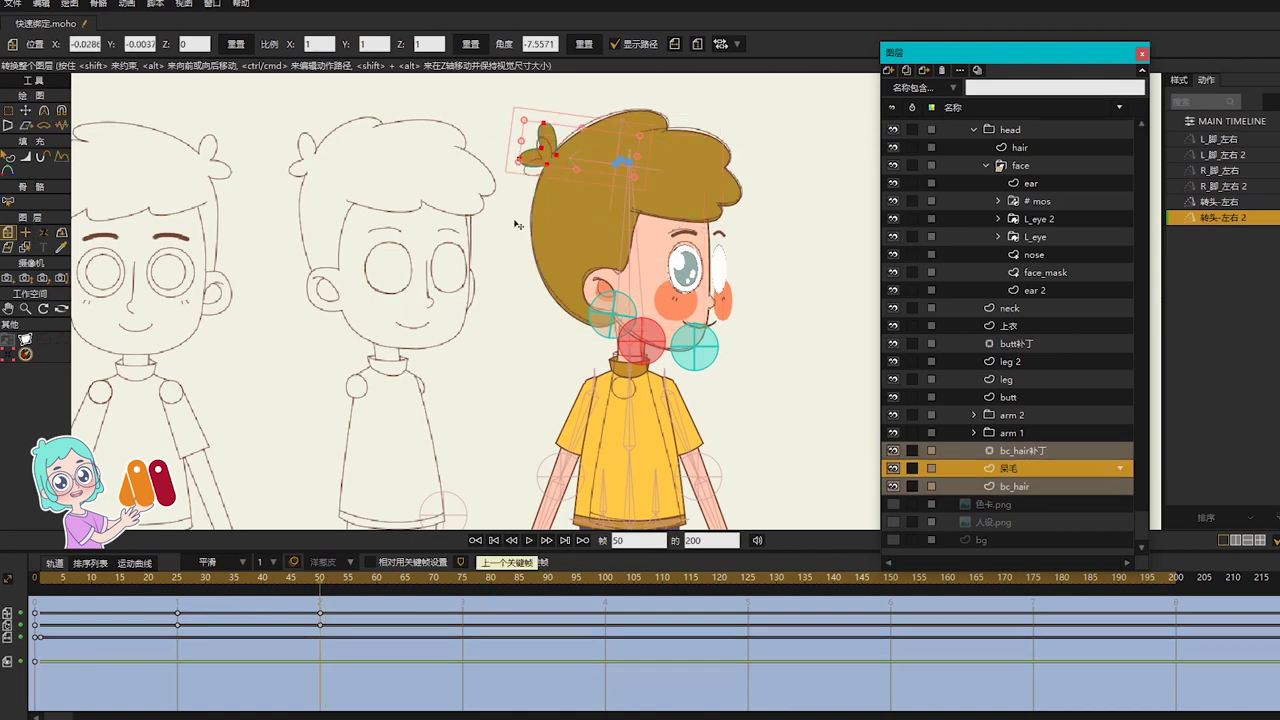
{"action": "left_click", "coordinate": [527, 44]}
{"action": "key", "text": "BackSpace"}
{"action": "key", "text": "Return"}
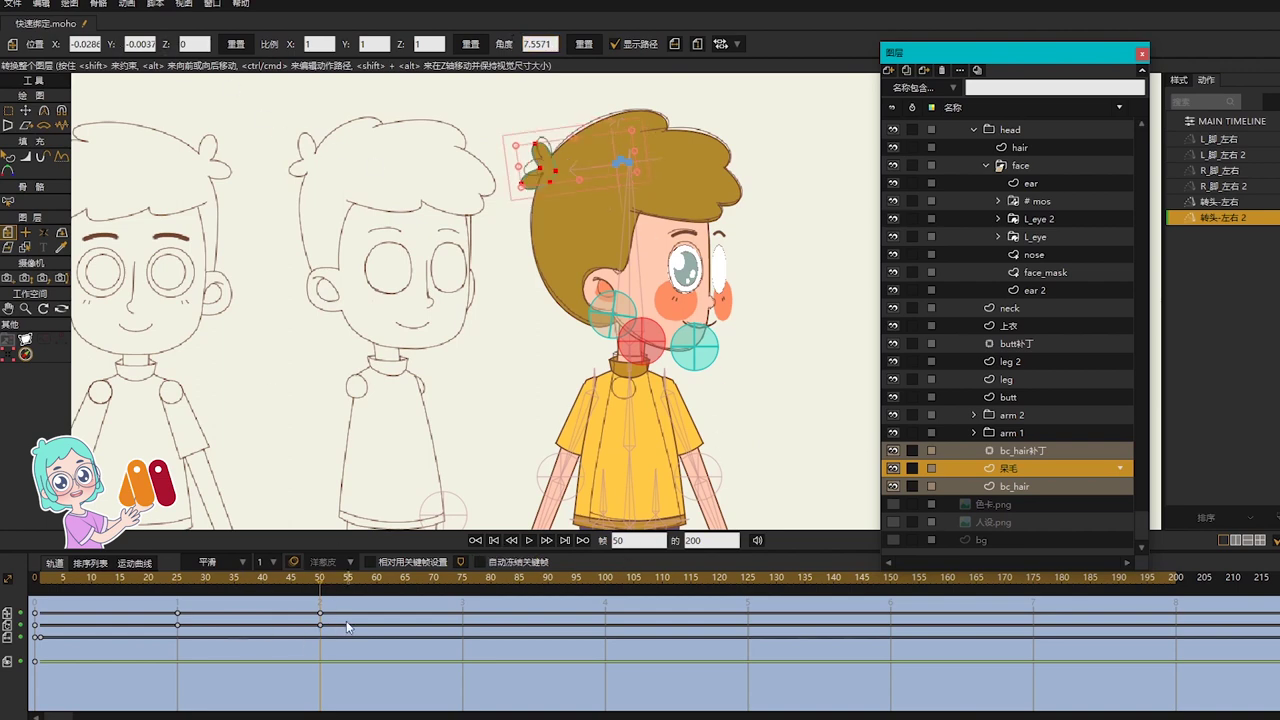
{"action": "double_click", "coordinate": [85, 44]}
{"action": "left_click", "coordinate": [70, 44]}
{"action": "key", "text": "Delete"}
{"action": "key", "text": "Return"}
Step: Set the 呆毛 layer's angle to 4.4437 at frame 25 and scrub through the turn to check the tuft
{"action": "left_click", "coordinate": [493, 540]}
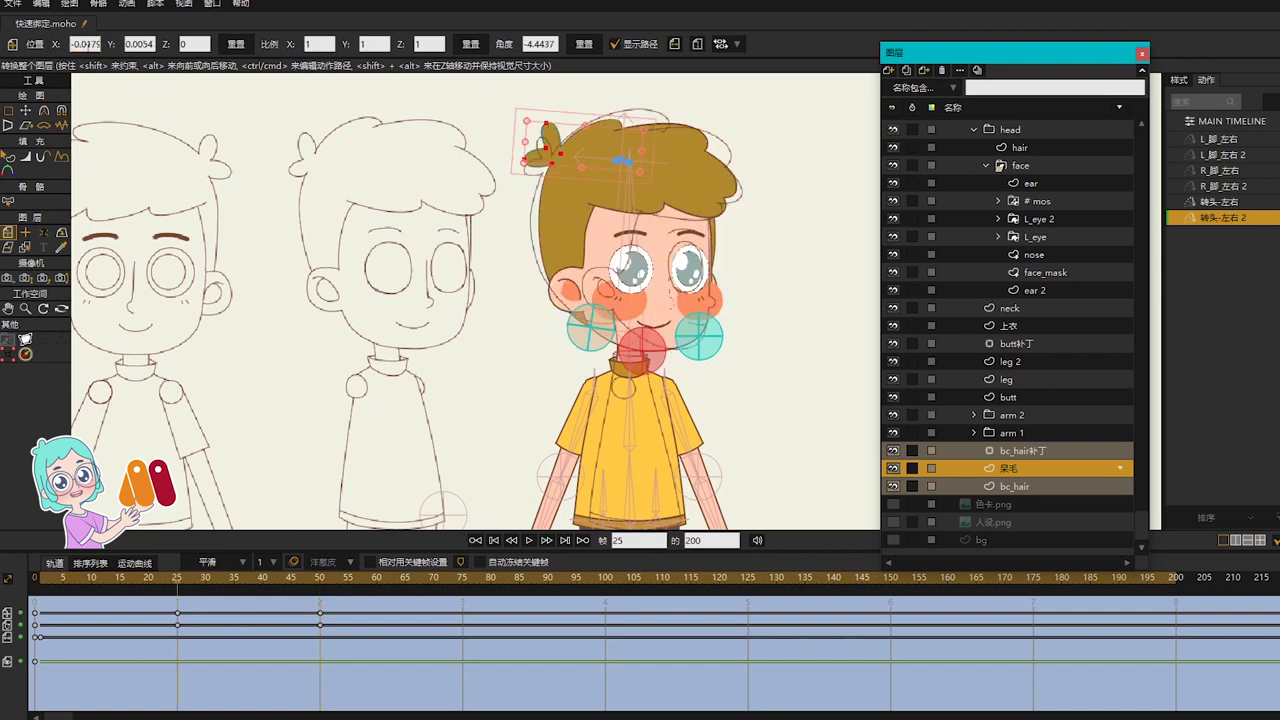
{"action": "left_click", "coordinate": [526, 44]}
{"action": "key", "text": "Delete"}
{"action": "key", "text": "Return"}
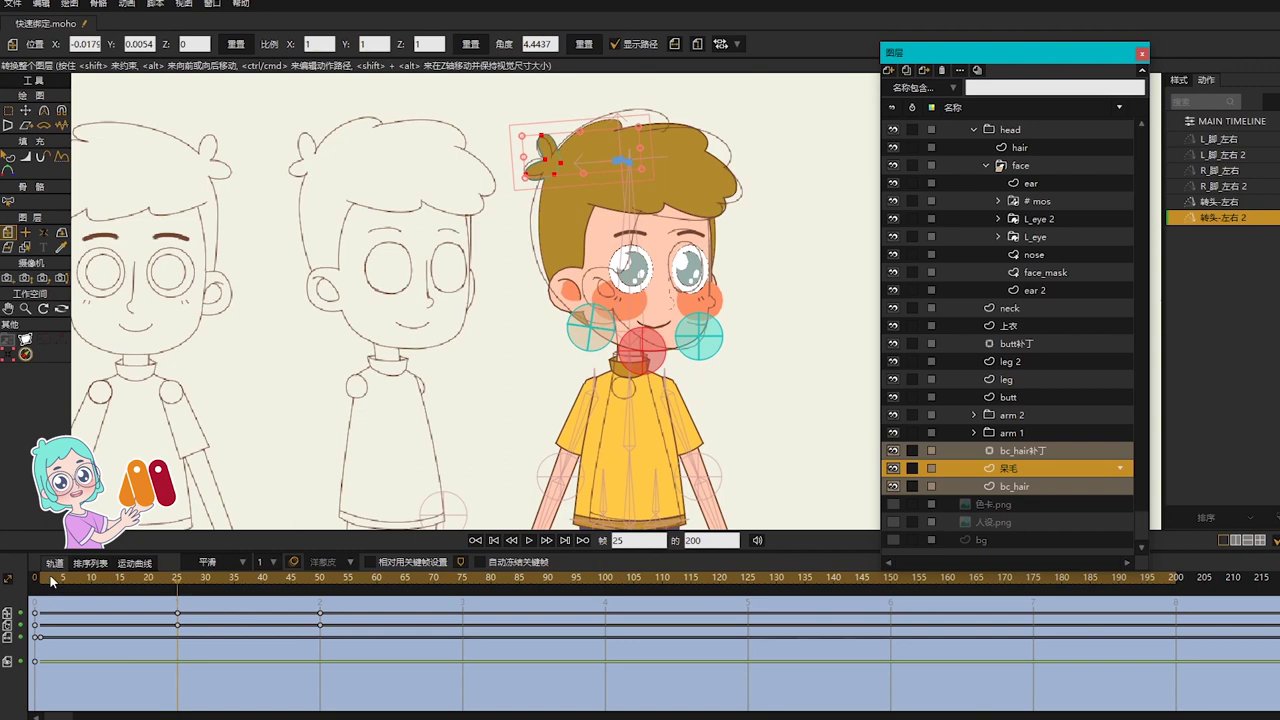
{"action": "left_click_drag", "start_coordinate": [48, 579], "coordinate": [319, 612]}
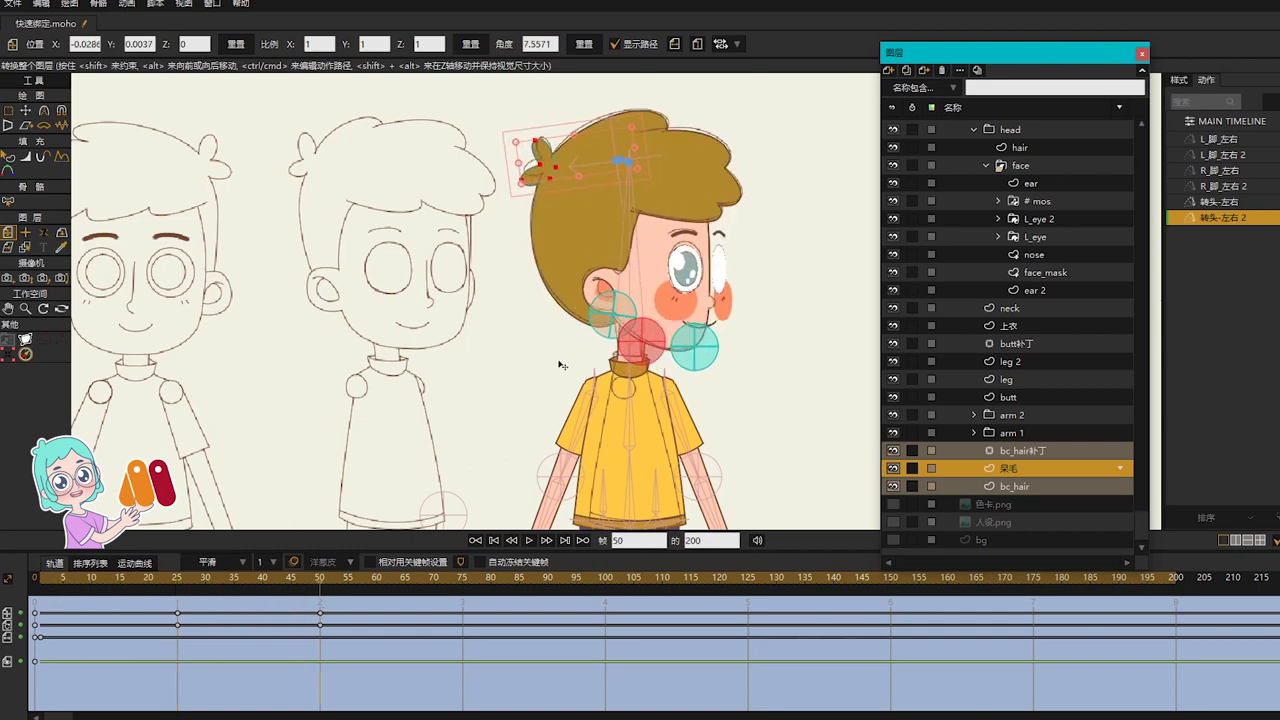
Step: Return to the MAIN TIMELINE and save the project
{"action": "scroll", "coordinate": [562, 365], "scroll_direction": "down", "scroll_amount": 2}
{"action": "double_click", "coordinate": [1206, 121]}
{"action": "key", "text": "ctrl+s"}
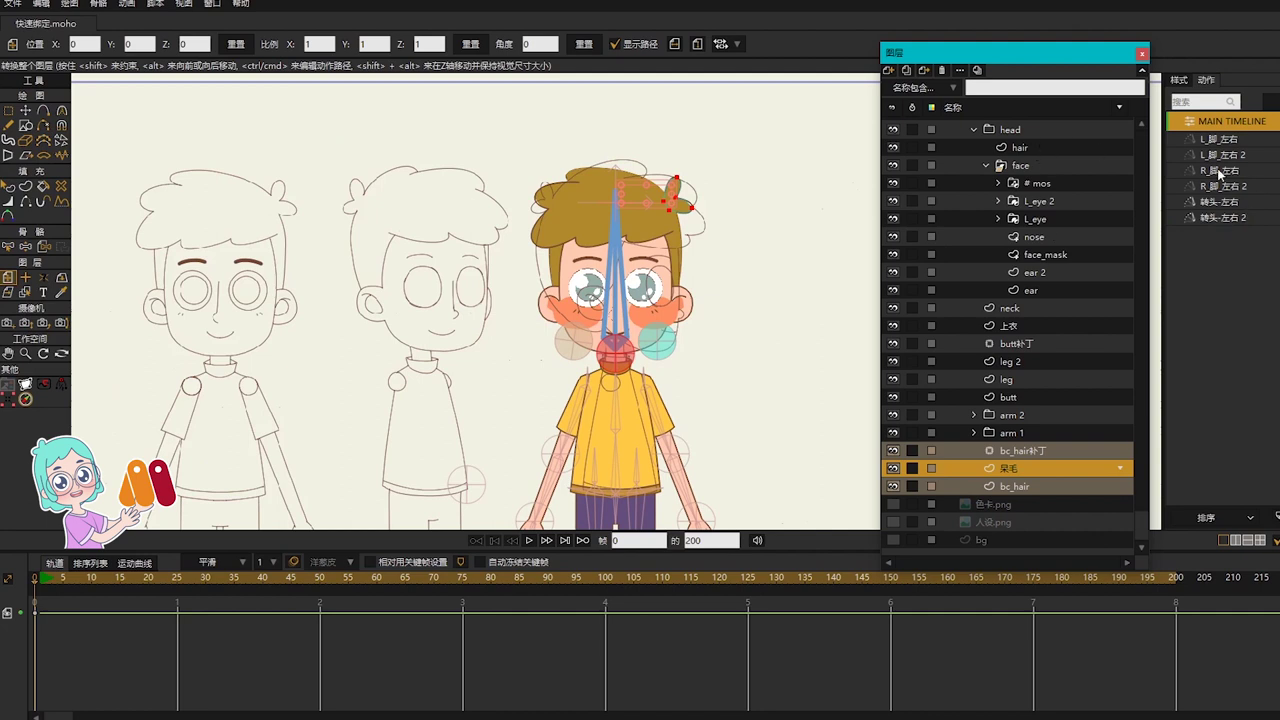
Step: Hide the 设定.png reference sketch and rotate the 转头-左右 bone to preview the head turn
{"action": "left_click", "coordinate": [1015, 130]}
{"action": "scroll", "coordinate": [1000, 300], "scroll_direction": "up", "scroll_amount": 3}
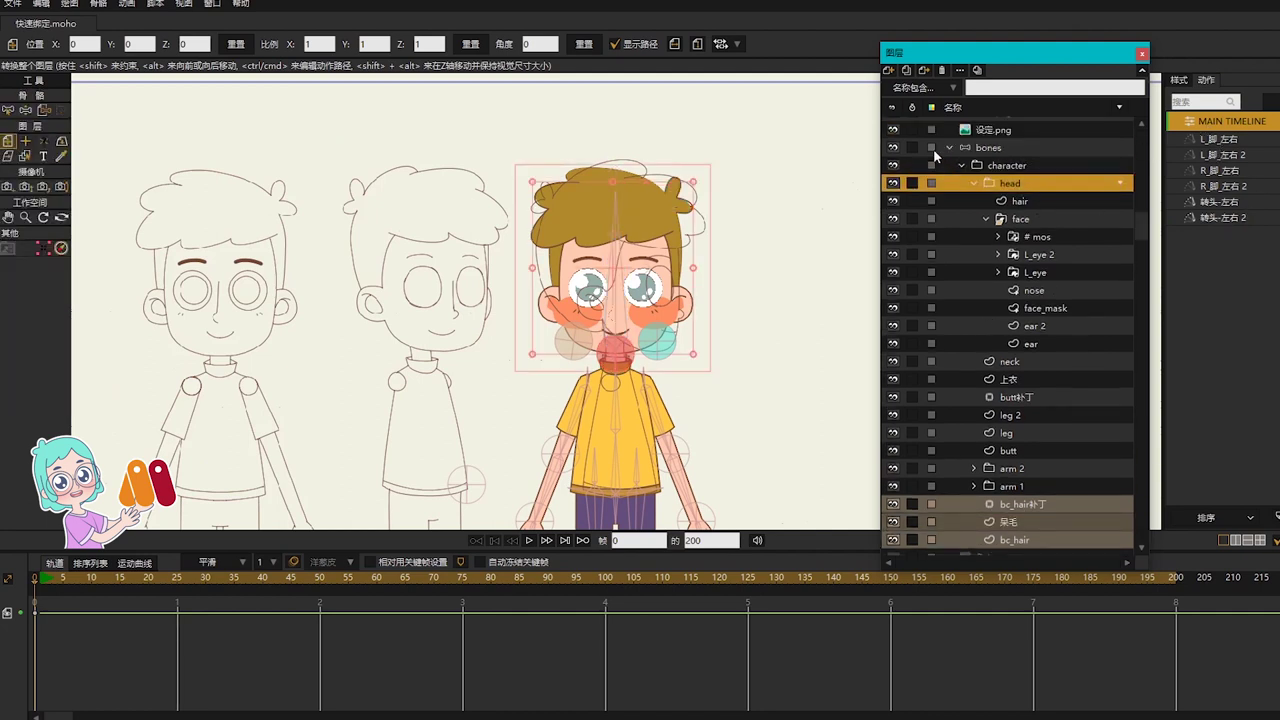
{"action": "left_click", "coordinate": [893, 144]}
{"action": "scroll", "coordinate": [710, 346], "scroll_direction": "down", "scroll_amount": 2}
{"action": "left_click_drag", "start_coordinate": [706, 388], "coordinate": [606, 374]}
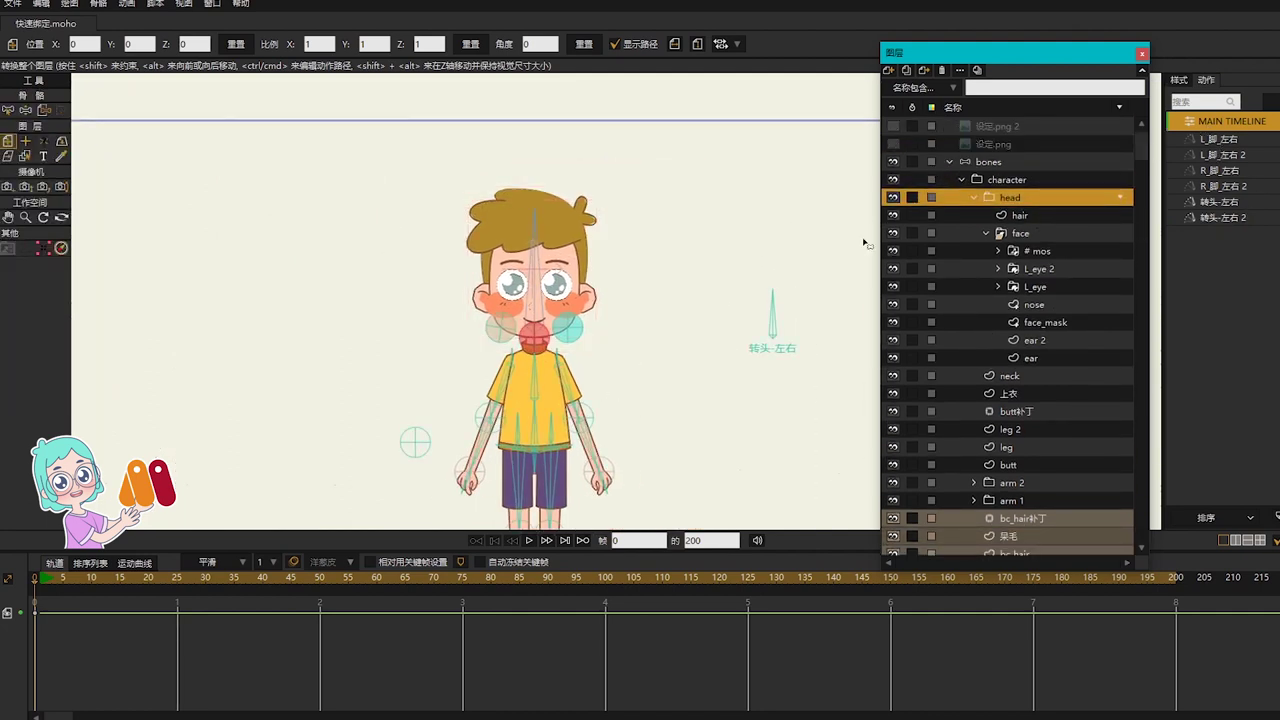
{"action": "left_click", "coordinate": [989, 162]}
{"action": "left_click_drag", "start_coordinate": [776, 303], "coordinate": [833, 330]}
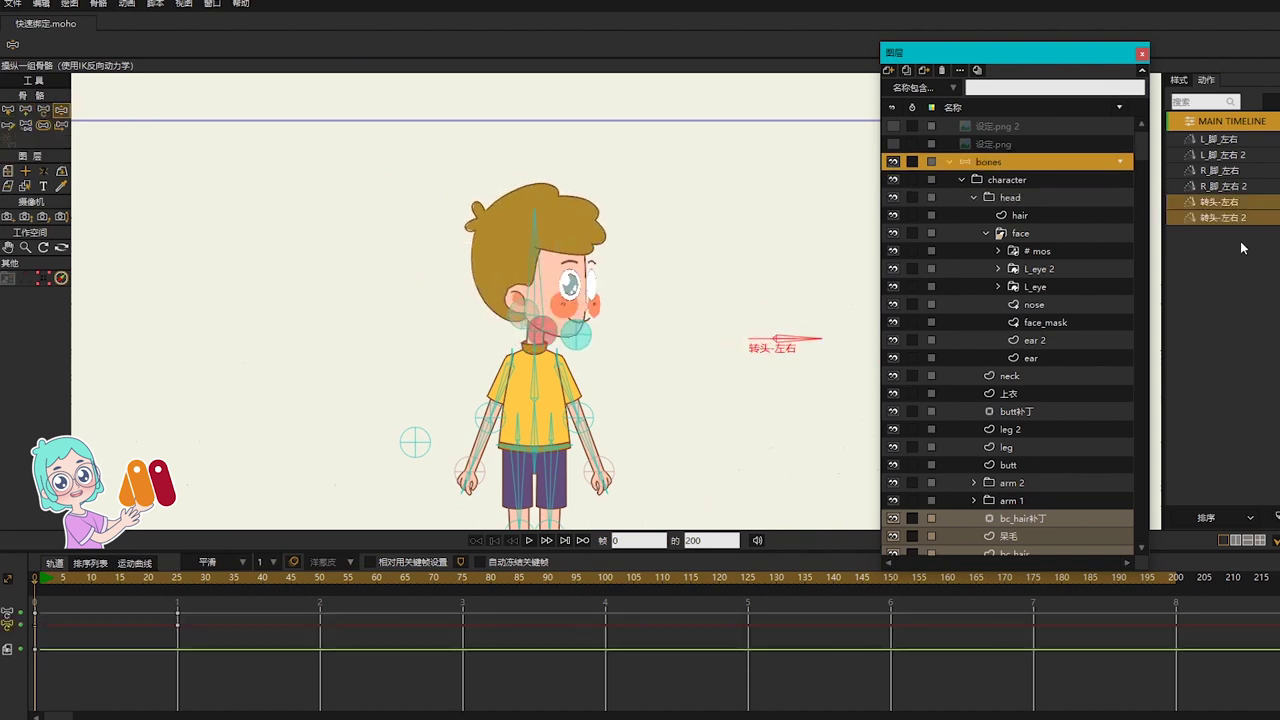
Step: In the 转头-左右 2 action, set the selected upper neck points' X position to -0.0092 at frame 50
{"action": "double_click", "coordinate": [1222, 217]}
{"action": "scroll", "coordinate": [1052, 483], "scroll_direction": "down", "scroll_amount": 1}
{"action": "scroll", "coordinate": [1025, 470], "scroll_direction": "down", "scroll_amount": 1}
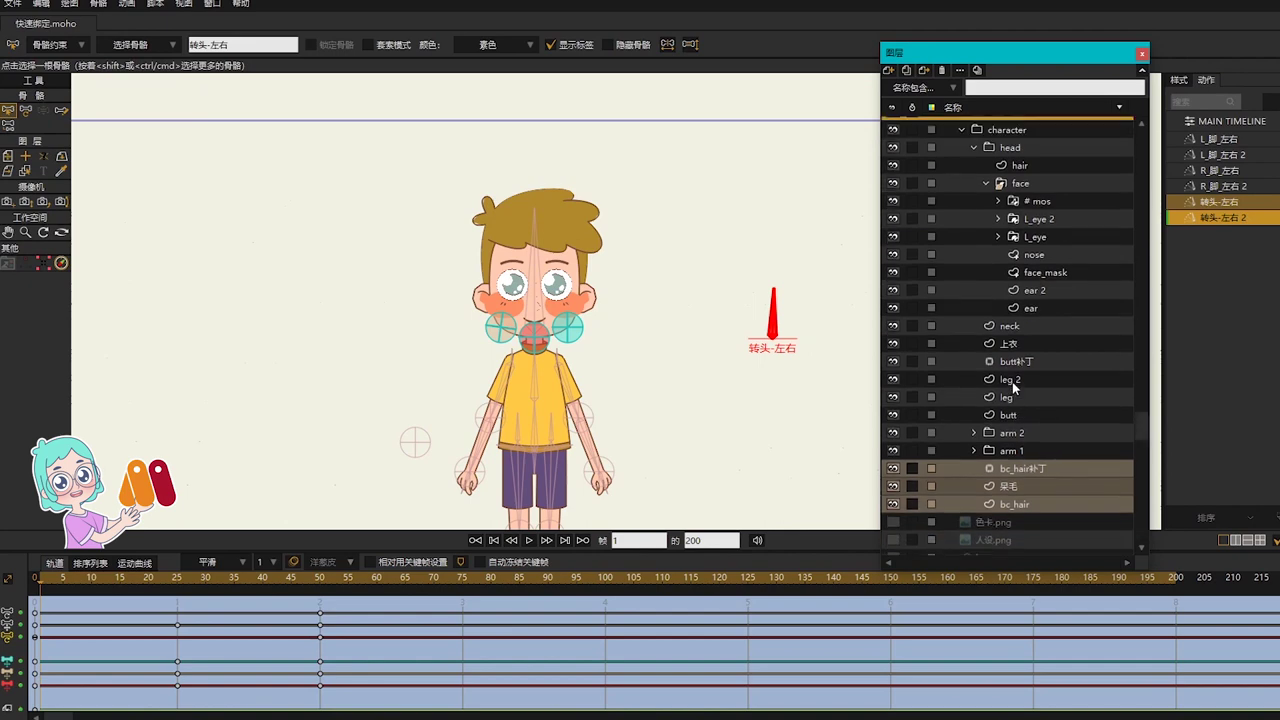
{"action": "scroll", "coordinate": [1012, 381], "scroll_direction": "up", "scroll_amount": 1}
{"action": "left_click", "coordinate": [1010, 363]}
{"action": "left_click", "coordinate": [321, 583]}
{"action": "scroll", "coordinate": [552, 310], "scroll_direction": "up", "scroll_amount": 6}
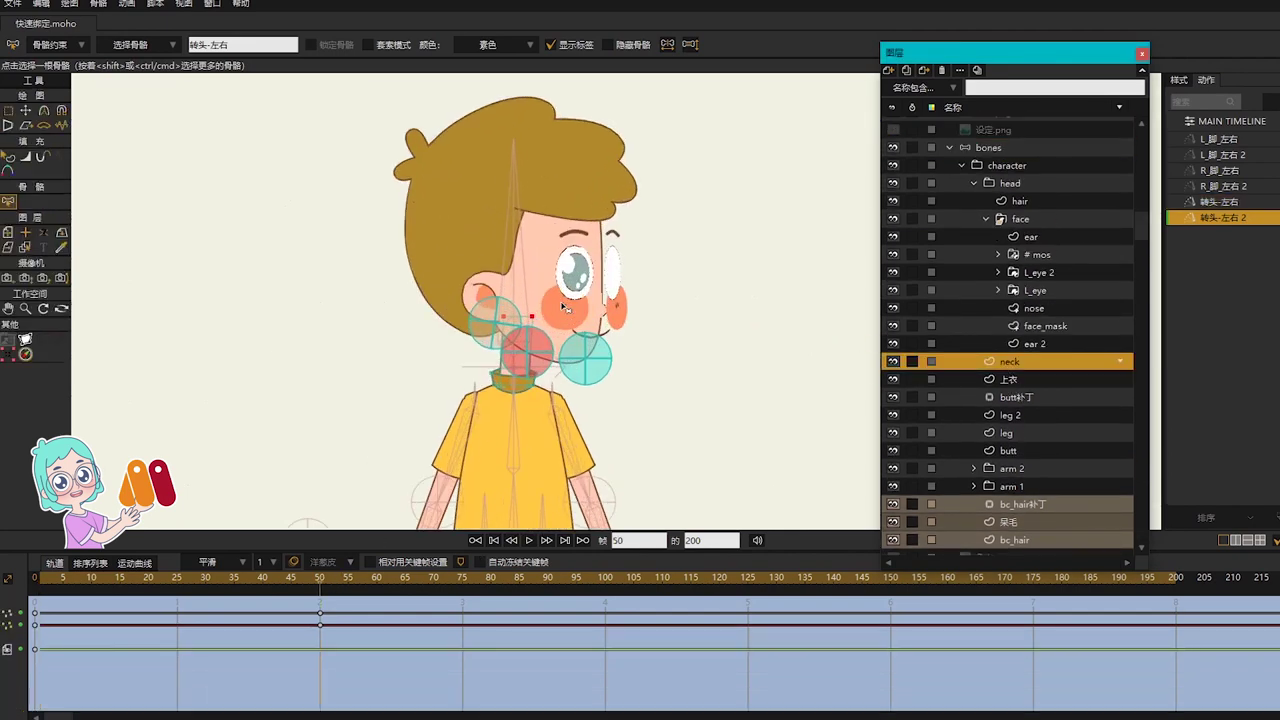
{"action": "key", "text": "g"}
{"action": "key", "text": "t"}
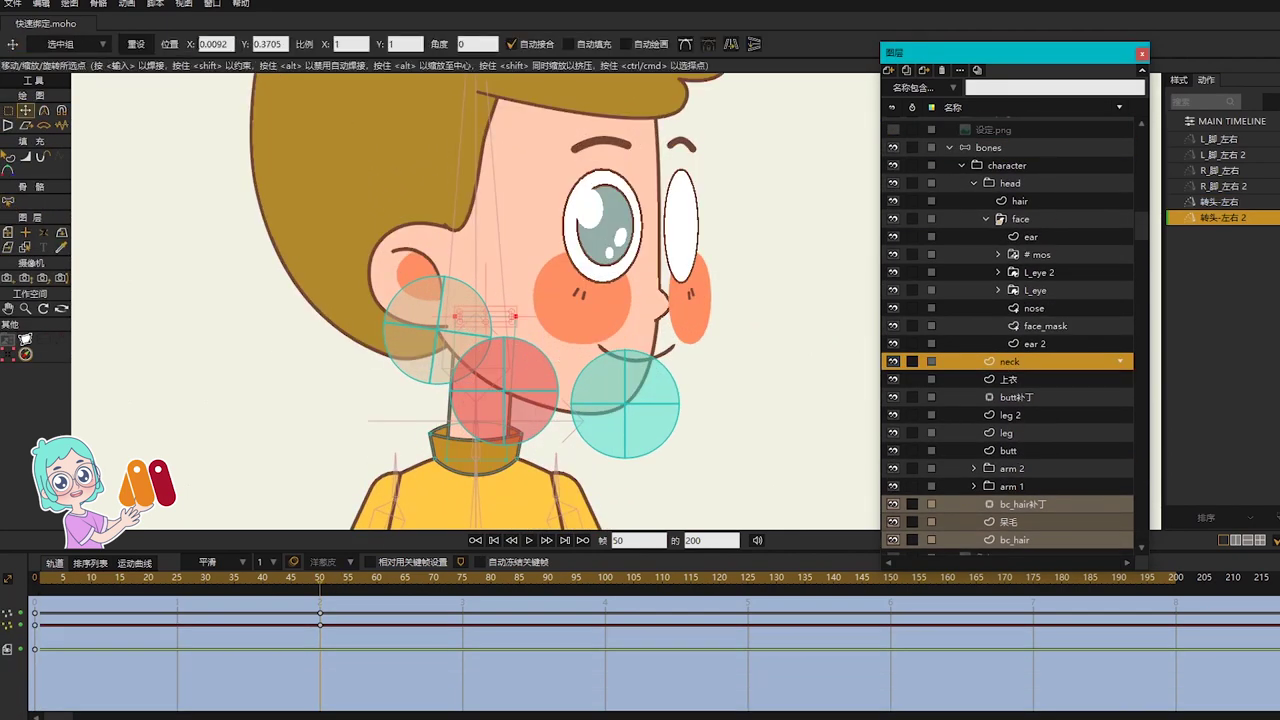
{"action": "left_click", "coordinate": [200, 44]}
{"action": "type", "text": "-"}
{"action": "key", "text": "Return"}
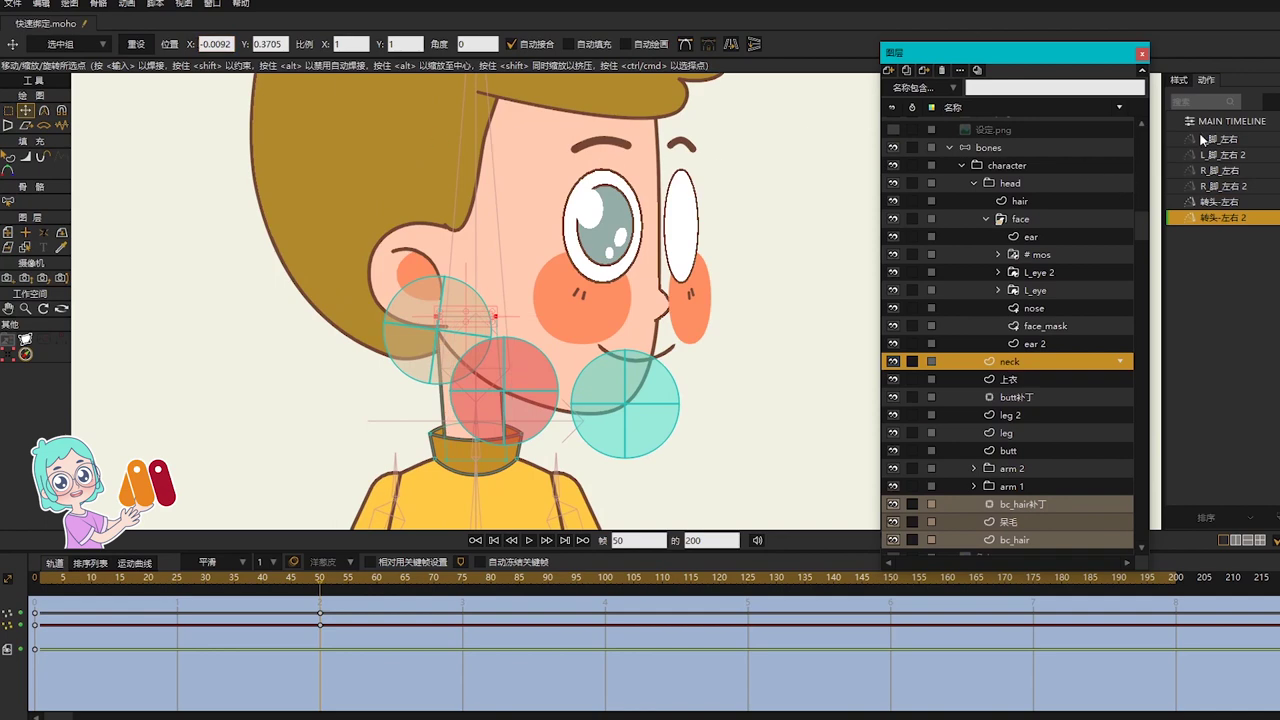
Step: Back on the MAIN TIMELINE, set the three circular face bones to the plain colour 素色
{"action": "double_click", "coordinate": [1214, 121]}
{"action": "left_click", "coordinate": [977, 148]}
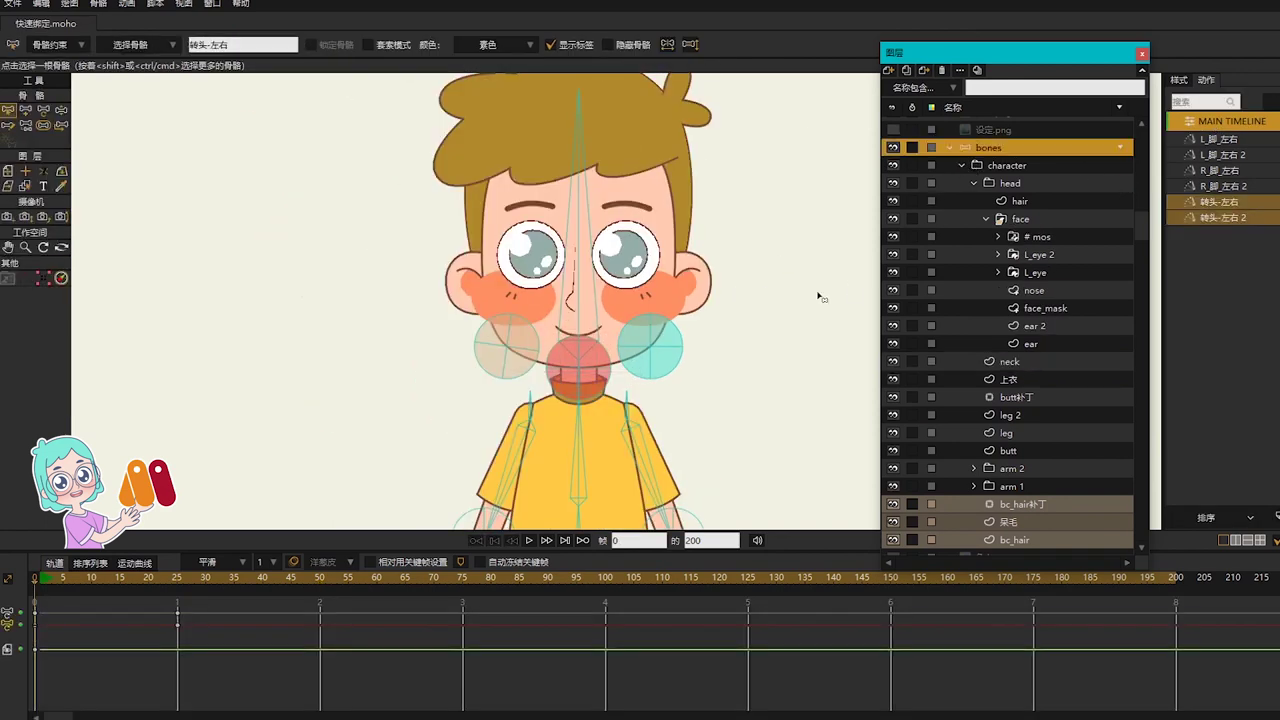
{"action": "scroll", "coordinate": [680, 342], "scroll_direction": "down", "scroll_amount": 5}
{"action": "left_click", "coordinate": [585, 347]}
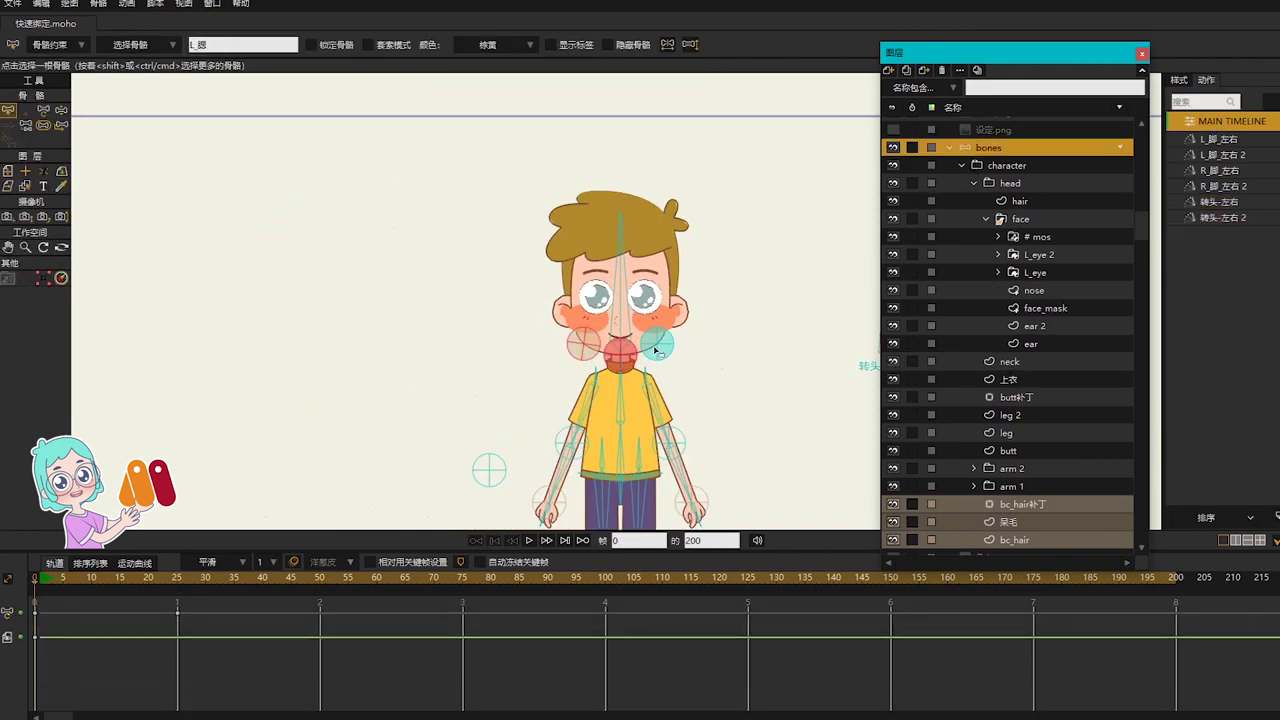
{"action": "left_click", "coordinate": [484, 52]}
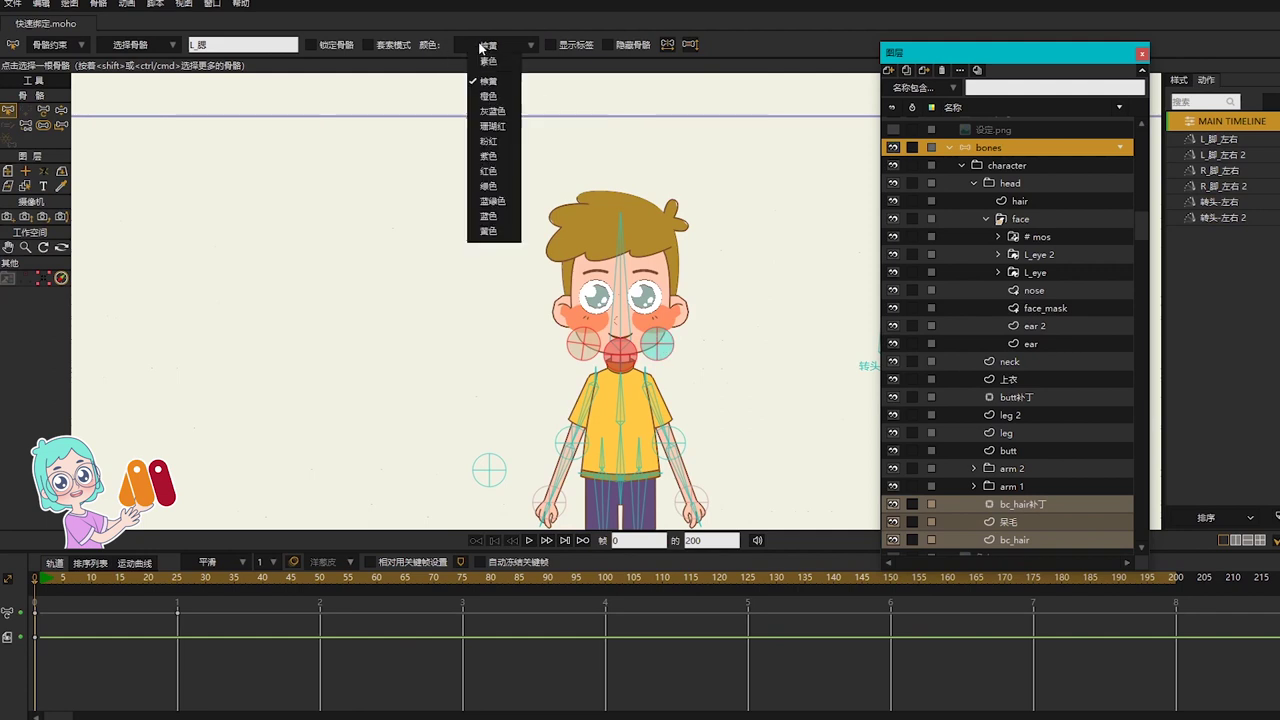
{"action": "left_click", "coordinate": [434, 282]}
{"action": "scroll", "coordinate": [741, 337], "scroll_direction": "down", "scroll_amount": 2}
{"action": "left_click_drag", "start_coordinate": [741, 335], "coordinate": [612, 339]}
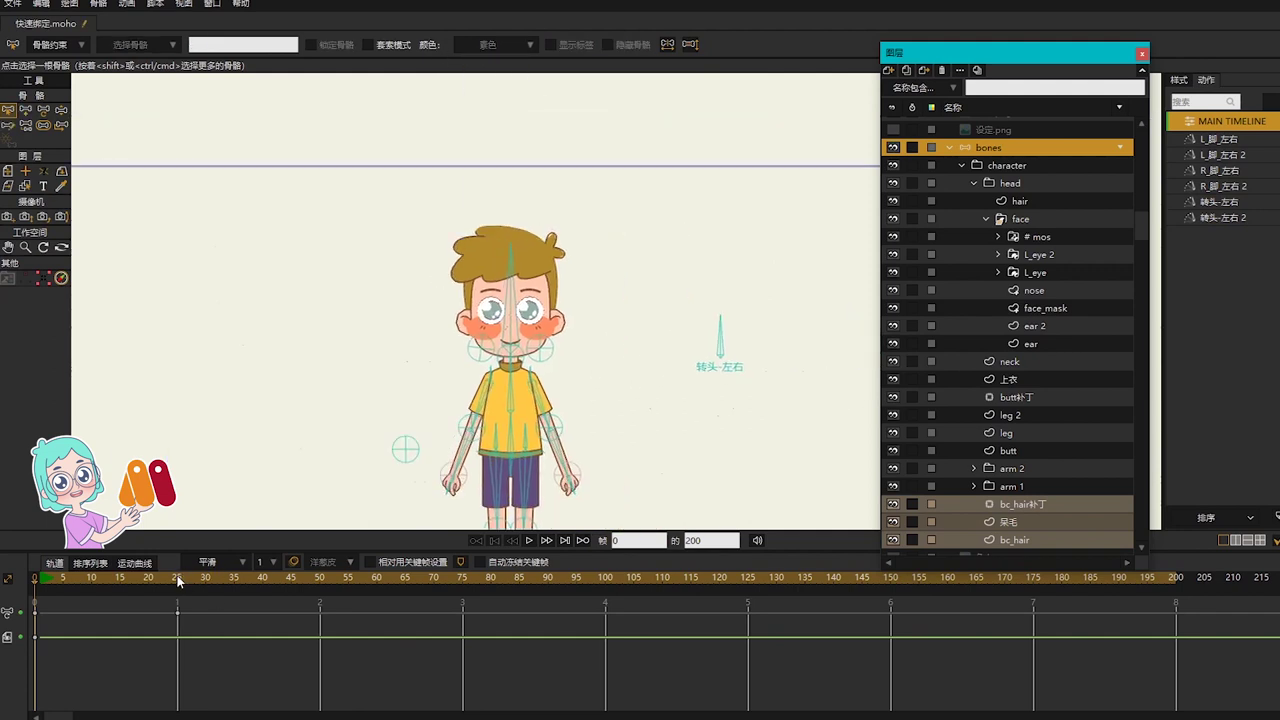
Step: Rotate the 转头-左右 bone at frame 25 to preview the head turn in both directions
{"action": "left_click", "coordinate": [177, 578]}
{"action": "key", "text": "z"}
{"action": "left_click_drag", "start_coordinate": [699, 336], "coordinate": [737, 373]}
{"action": "scroll", "coordinate": [745, 343], "scroll_direction": "up", "scroll_amount": 2}
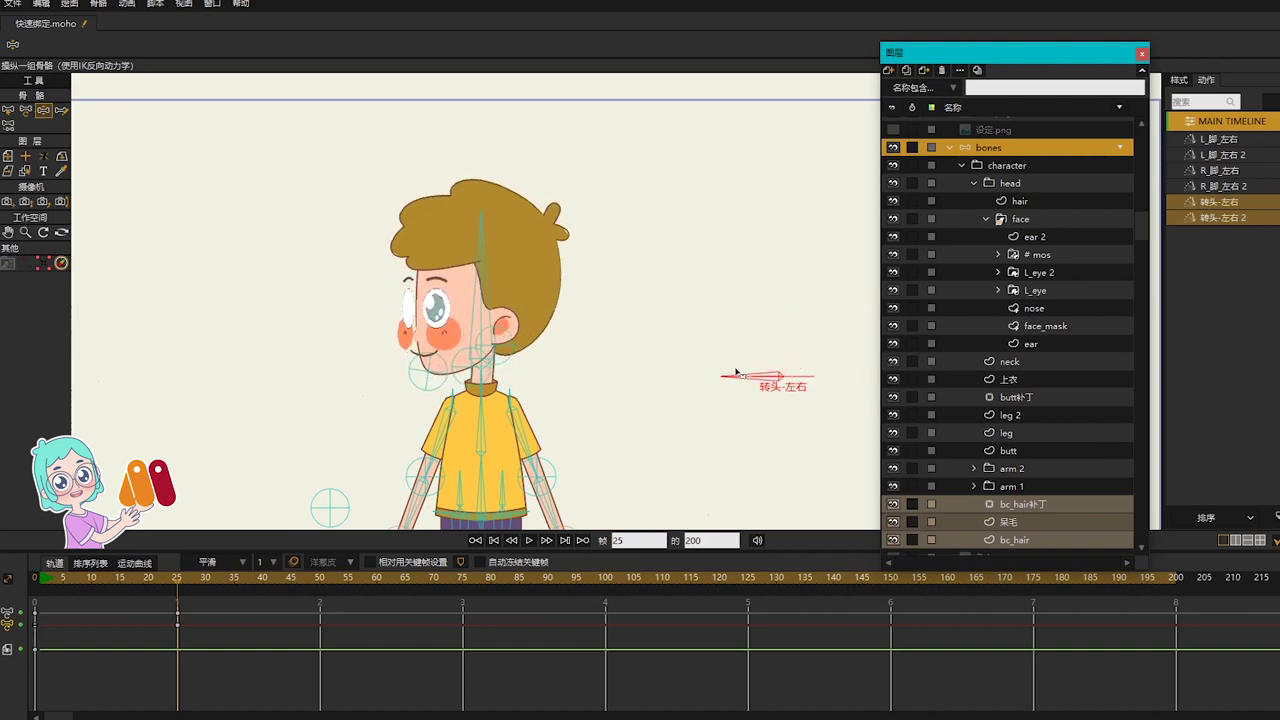
Step: Delete the bone keyframes at frame 25 and return to frame 0
{"action": "left_click_drag", "start_coordinate": [157, 592], "coordinate": [206, 658]}
{"action": "key", "text": "Delete"}
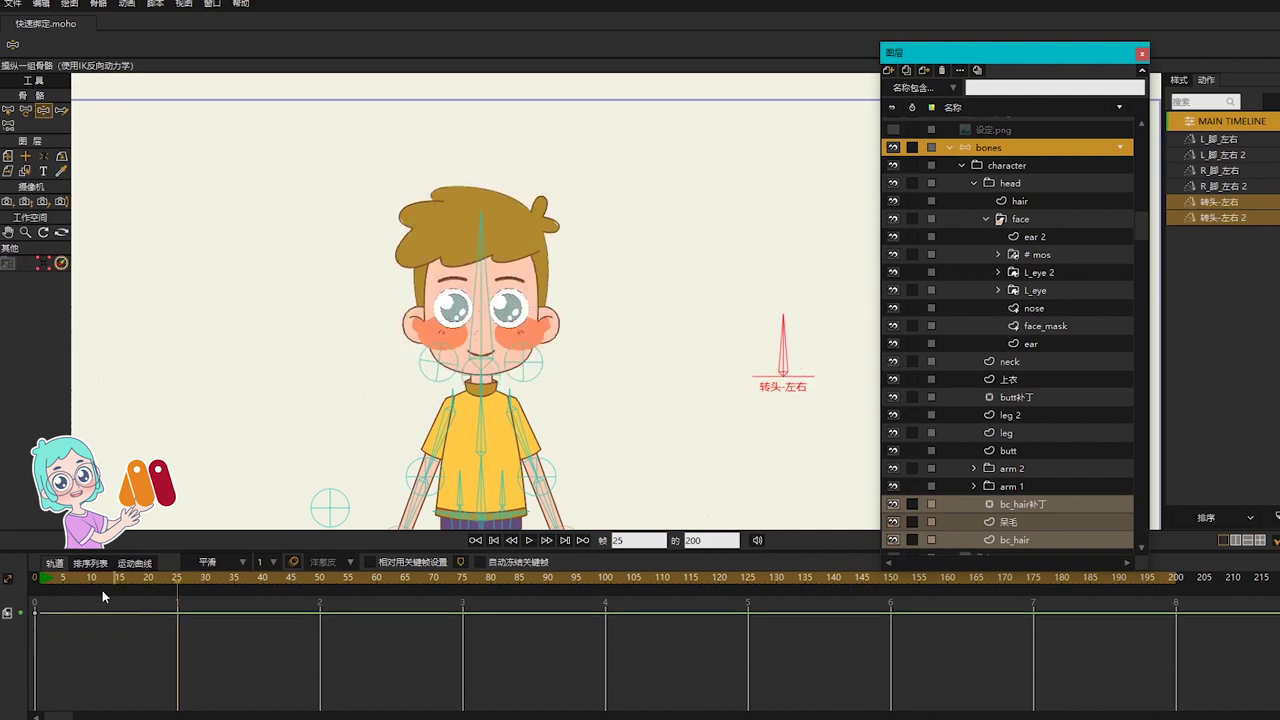
{"action": "left_click", "coordinate": [33, 579]}
{"action": "key", "text": "Return"}
Step: Add a short vertical bone beside the 转头-左右 bone and name it 转头-上下
{"action": "left_click_drag", "start_coordinate": [780, 348], "coordinate": [592, 328]}
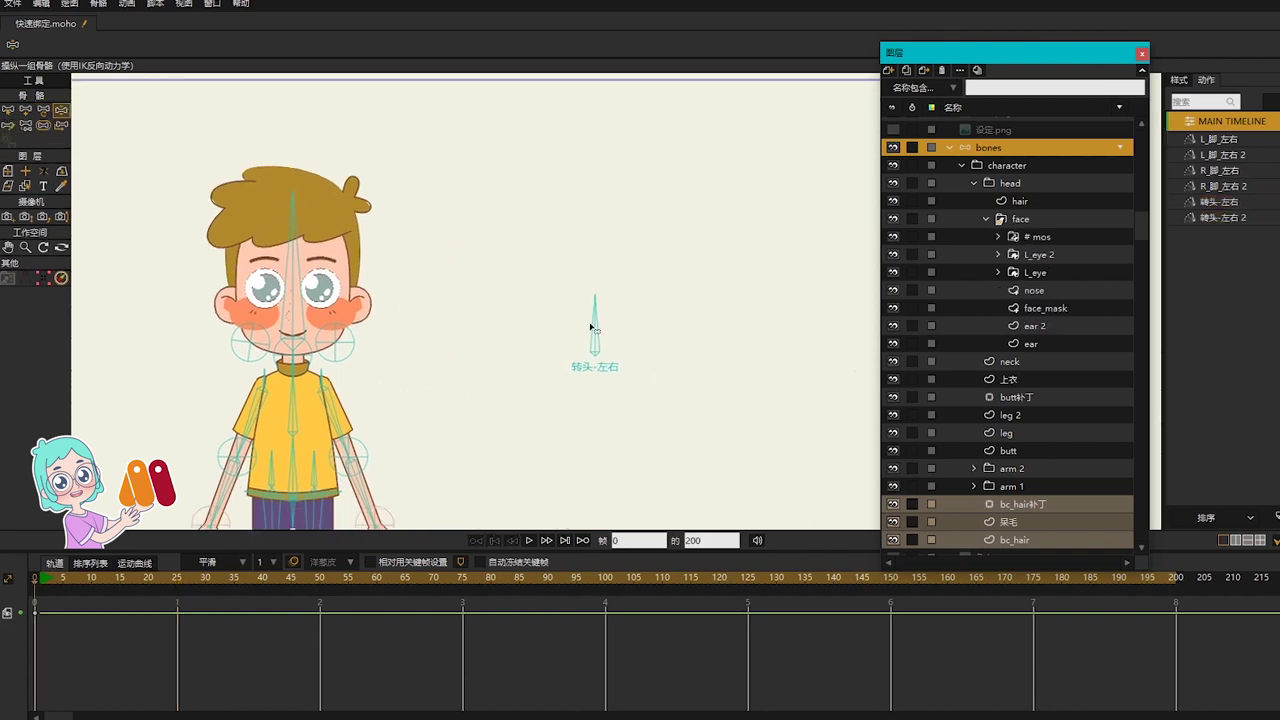
{"action": "key", "text": "a"}
{"action": "left_click_drag", "start_coordinate": [697, 355], "coordinate": [702, 305]}
{"action": "left_click", "coordinate": [232, 45]}
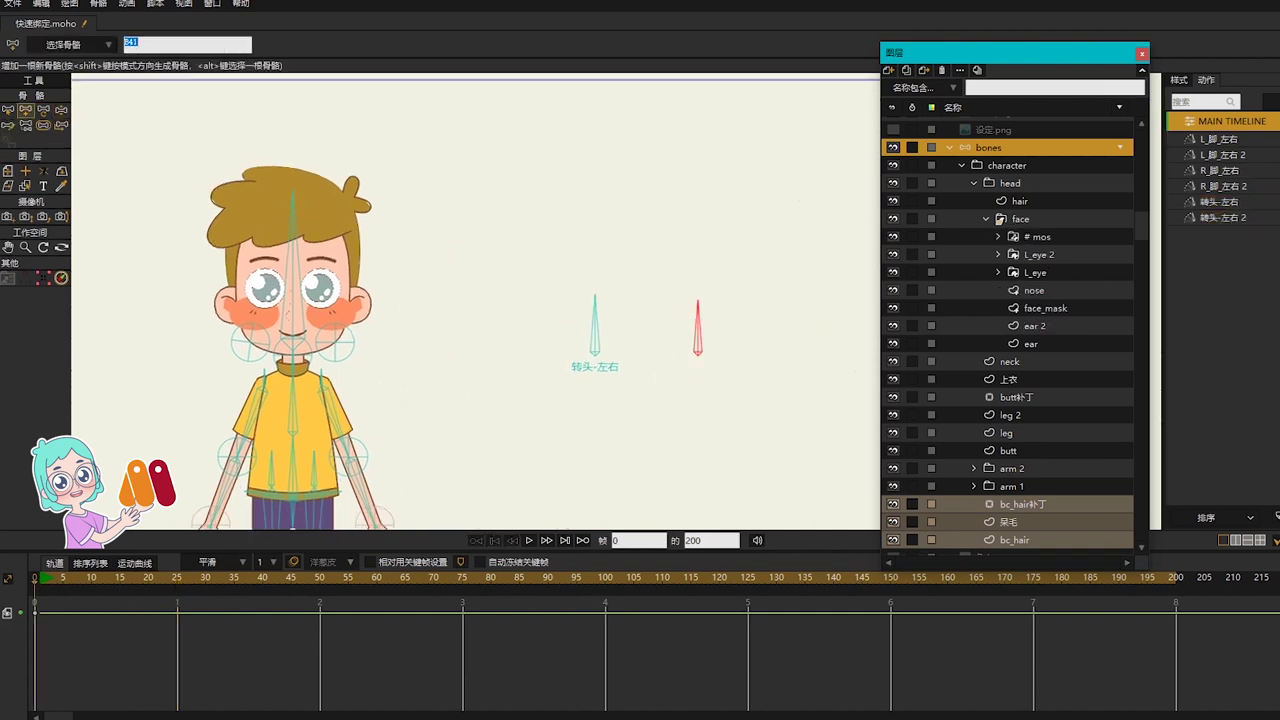
{"action": "type", "text": "zhuan"}
{"action": "key", "text": "Escape"}
{"action": "type", "text": "头-上下"}
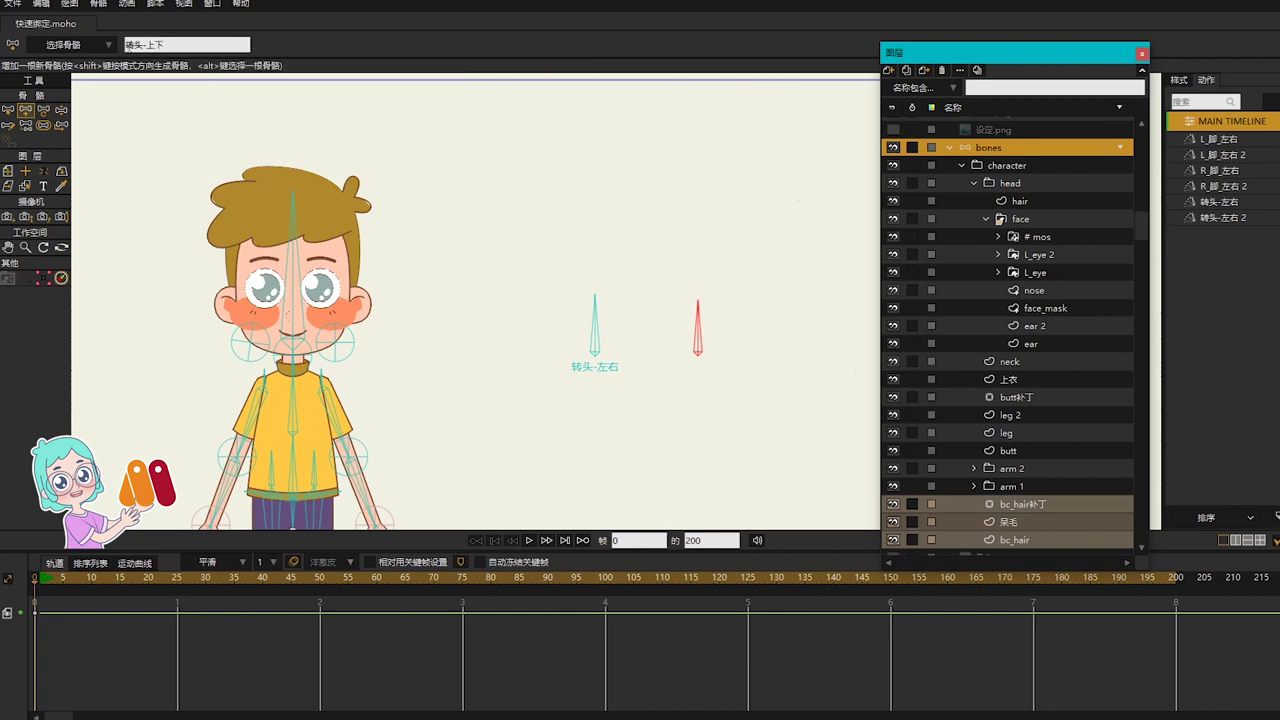
Step: Generate the smart bone actions for the 转头-上下 bone from the default smart bone template
{"action": "left_click", "coordinate": [8, 109]}
{"action": "left_click", "coordinate": [98, 3]}
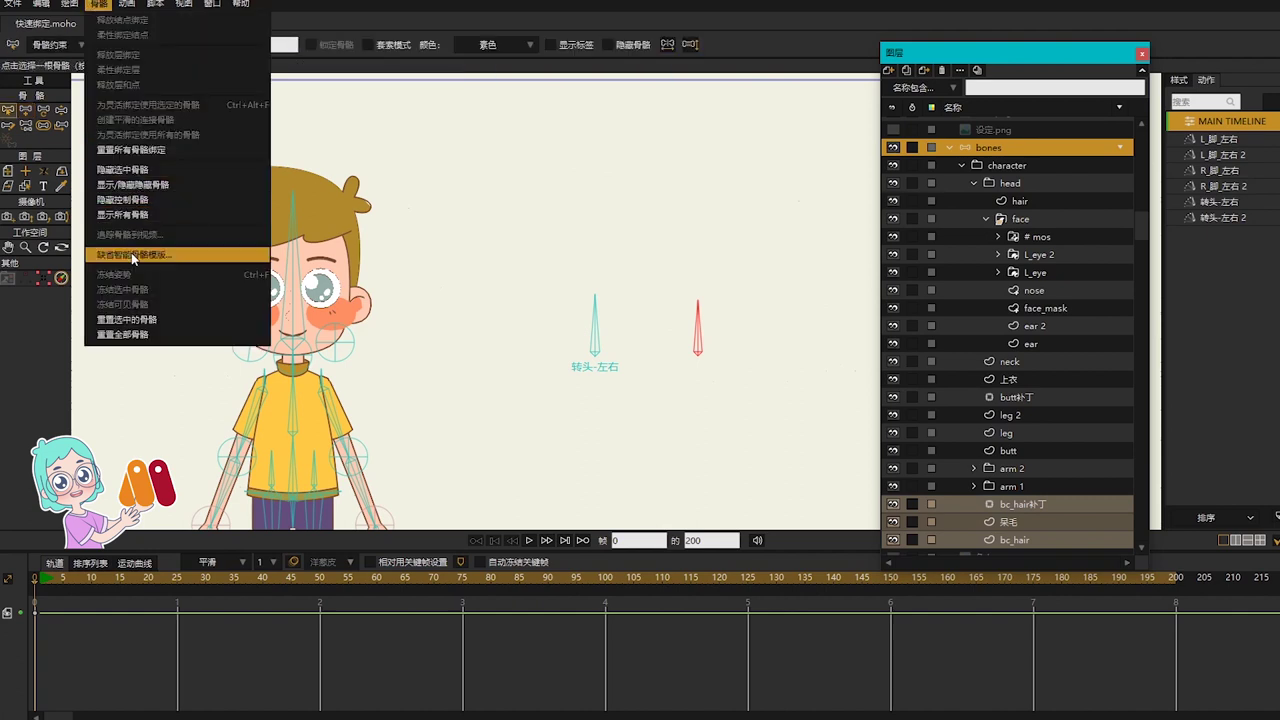
{"action": "left_click", "coordinate": [131, 256]}
{"action": "key", "text": "Return"}
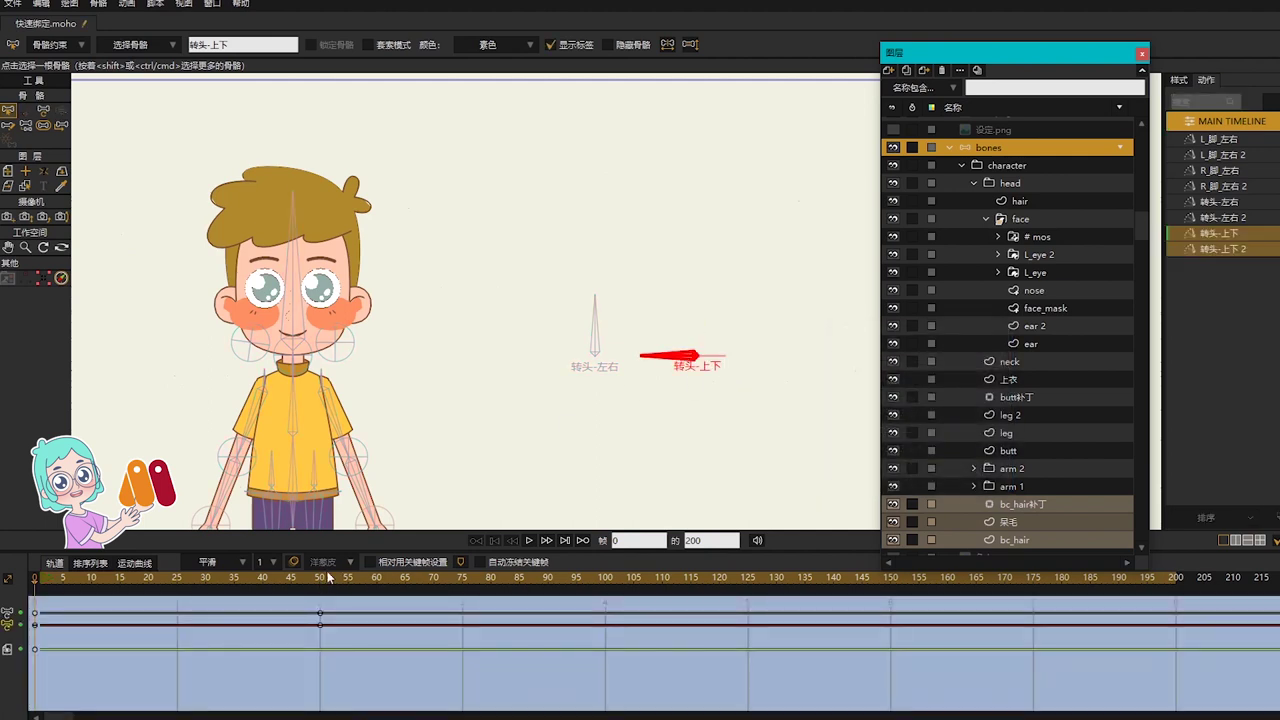
Step: At frame 50, select the face layers from # mos through nose, including both eye layers
{"action": "left_click", "coordinate": [320, 577]}
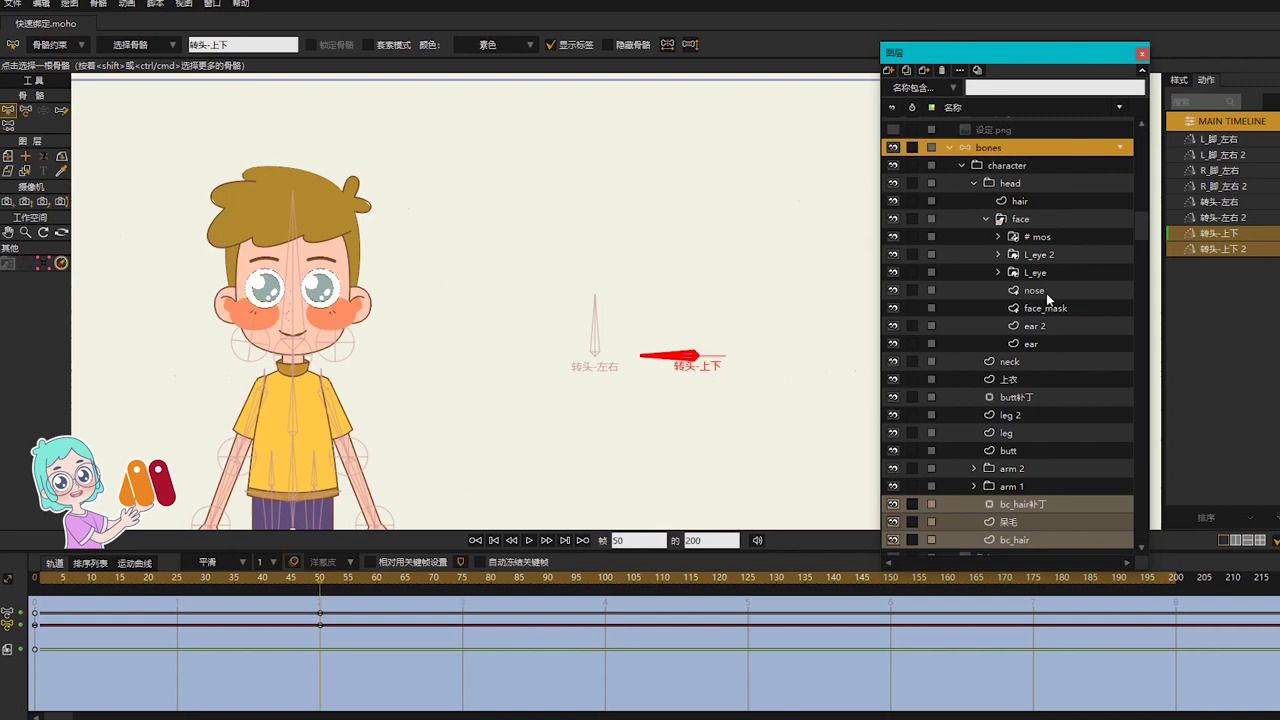
{"action": "left_click", "coordinate": [1038, 239]}
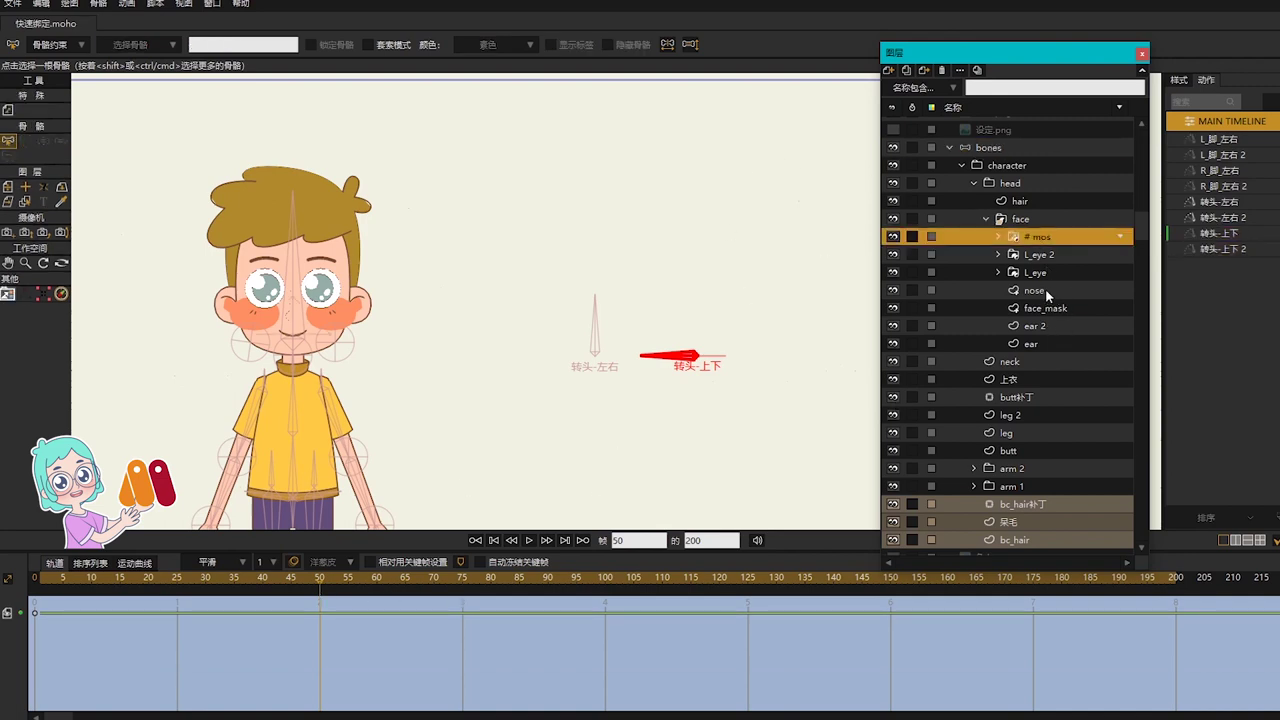
{"action": "left_click", "coordinate": [1045, 292], "text": "shift"}
{"action": "left_click_drag", "start_coordinate": [288, 296], "coordinate": [531, 354]}
{"action": "scroll", "coordinate": [512, 348], "scroll_direction": "up", "scroll_amount": 5}
{"action": "key", "text": "m"}
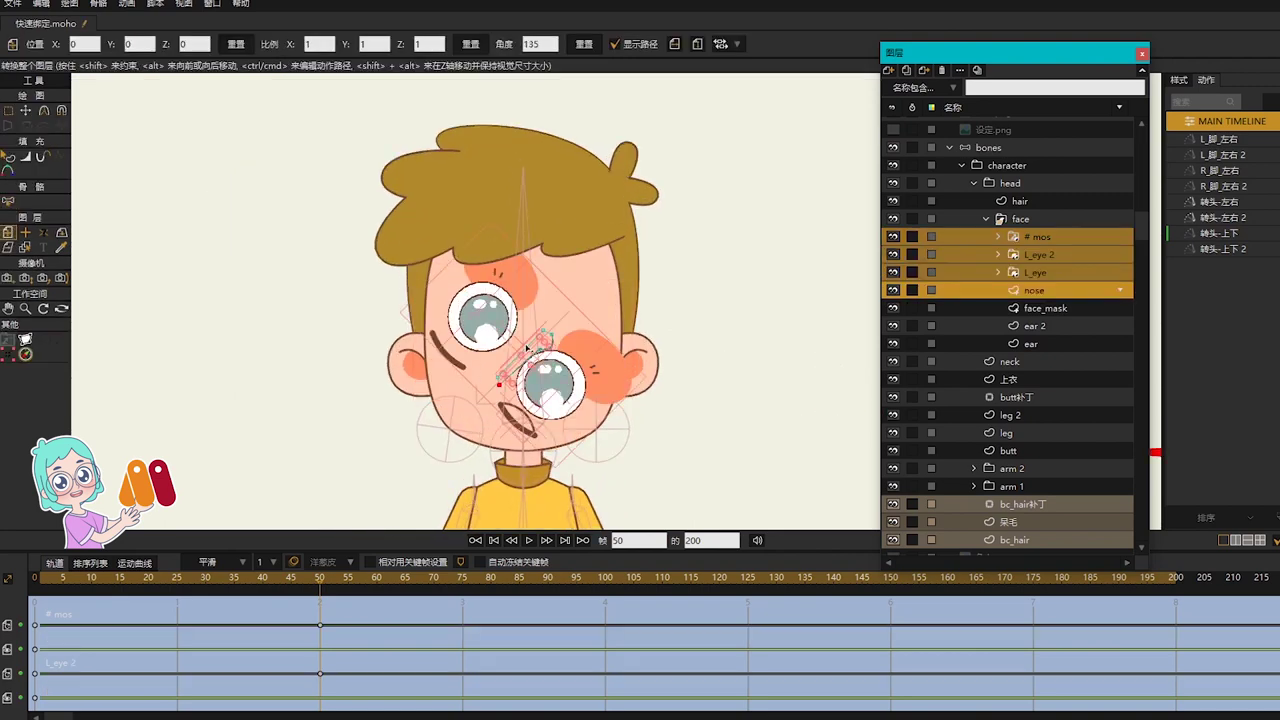
{"action": "key", "text": "ctrl+z"}
{"action": "scroll", "coordinate": [518, 354], "scroll_direction": "up", "scroll_amount": 2}
Step: Activate the 转头-上下 action and, at frame 50, move the selected mouth, eye and nose layers up by about 0.03
{"action": "left_click", "coordinate": [1220, 233]}
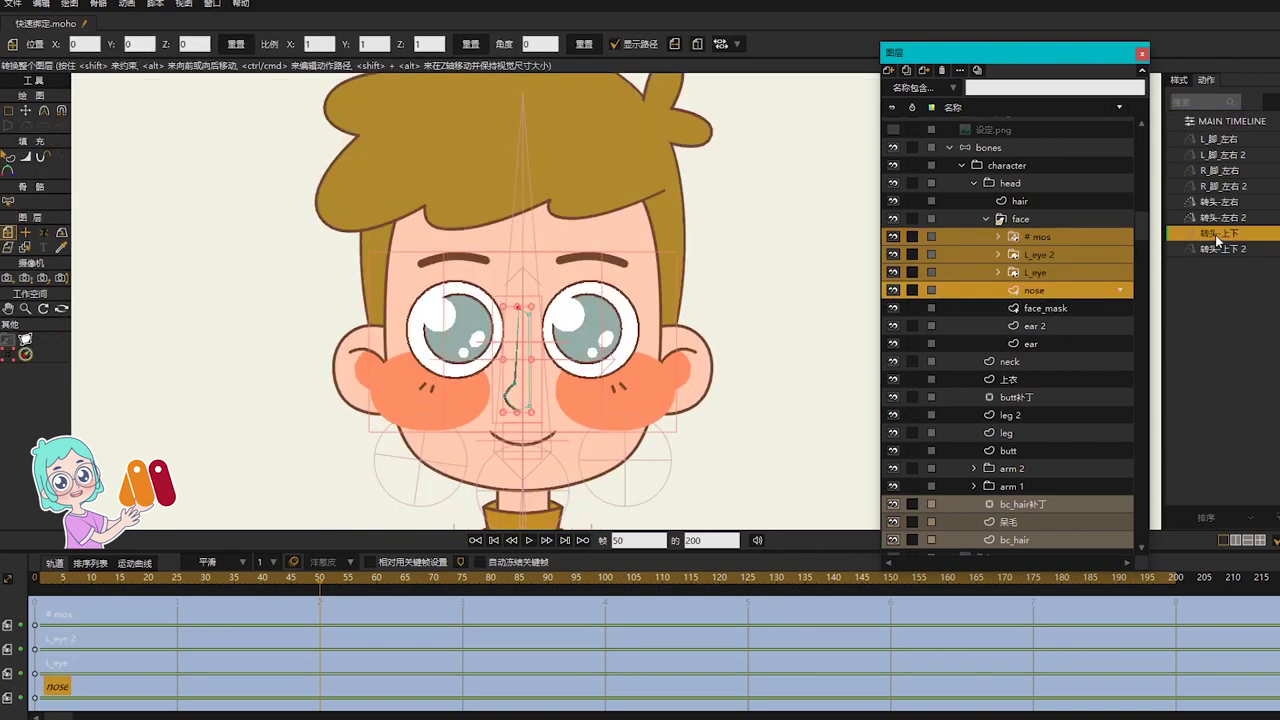
{"action": "left_click", "coordinate": [319, 578]}
{"action": "left_click_drag", "start_coordinate": [518, 368], "coordinate": [521, 340]}
{"action": "scroll", "coordinate": [525, 347], "scroll_direction": "down", "scroll_amount": 5}
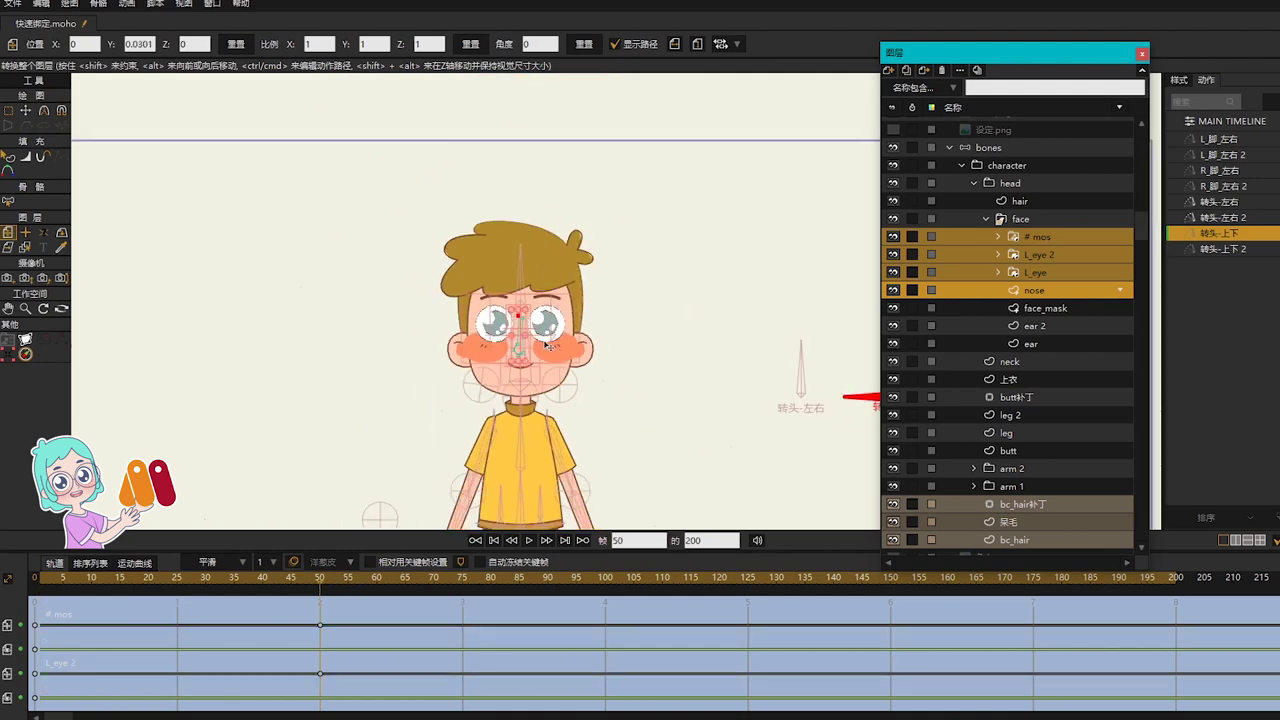
Step: Shear all points of the ear 2 layer slightly sideways at frame 50 and nudge them against the head
{"action": "left_click_drag", "start_coordinate": [760, 333], "coordinate": [717, 328]}
{"action": "left_click", "coordinate": [1044, 324]}
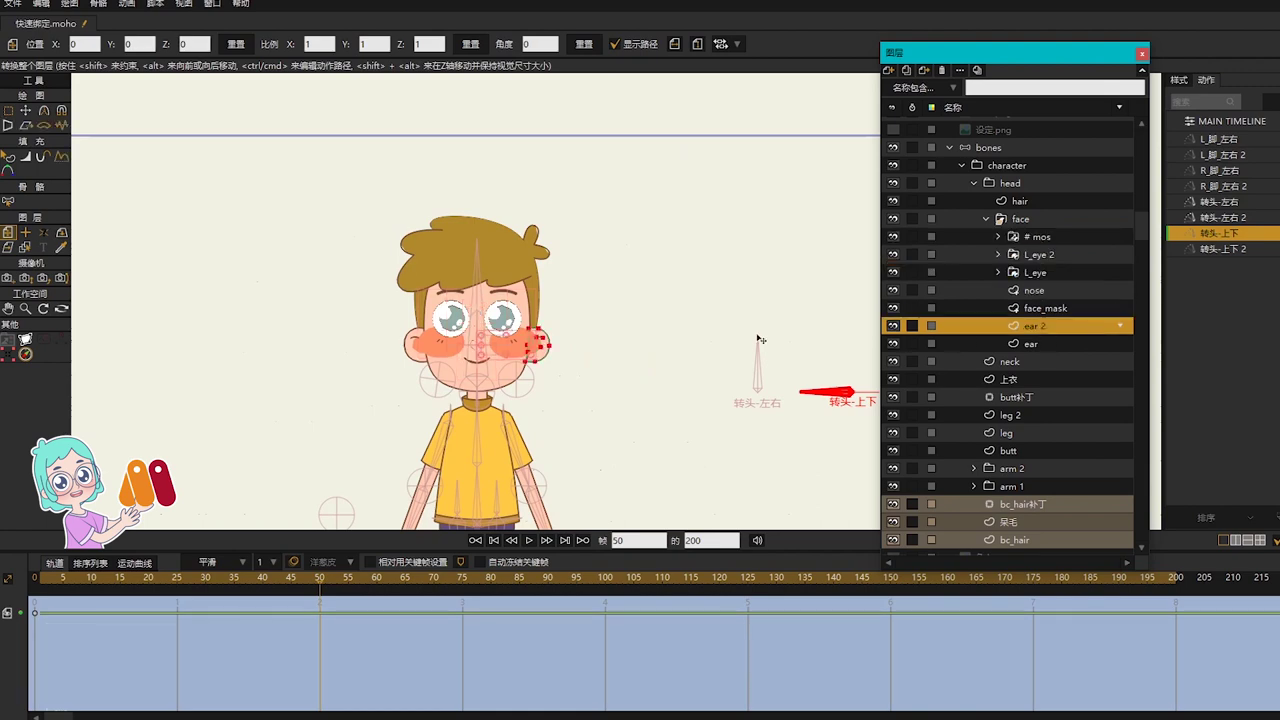
{"action": "scroll", "coordinate": [614, 371], "scroll_direction": "up", "scroll_amount": 5}
{"action": "left_click", "coordinate": [1048, 308]}
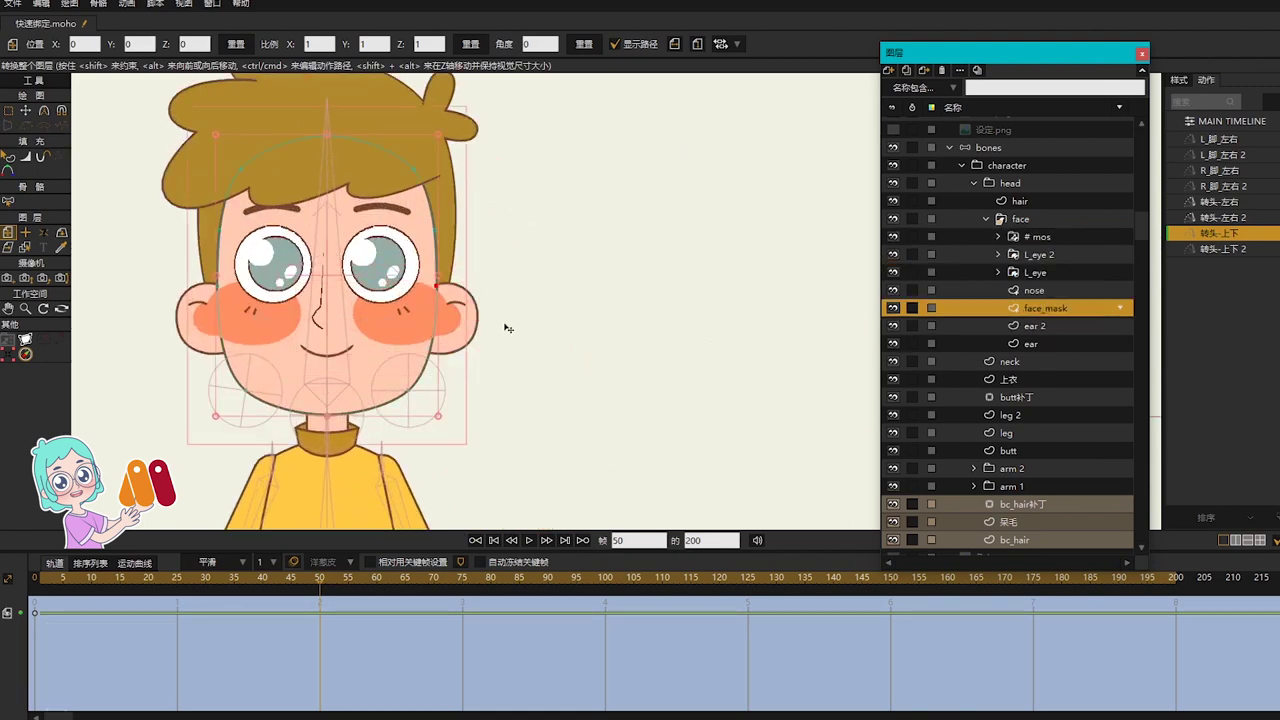
{"action": "left_click", "coordinate": [1035, 325]}
{"action": "scroll", "coordinate": [443, 308], "scroll_direction": "up", "scroll_amount": 3}
{"action": "key", "text": "t"}
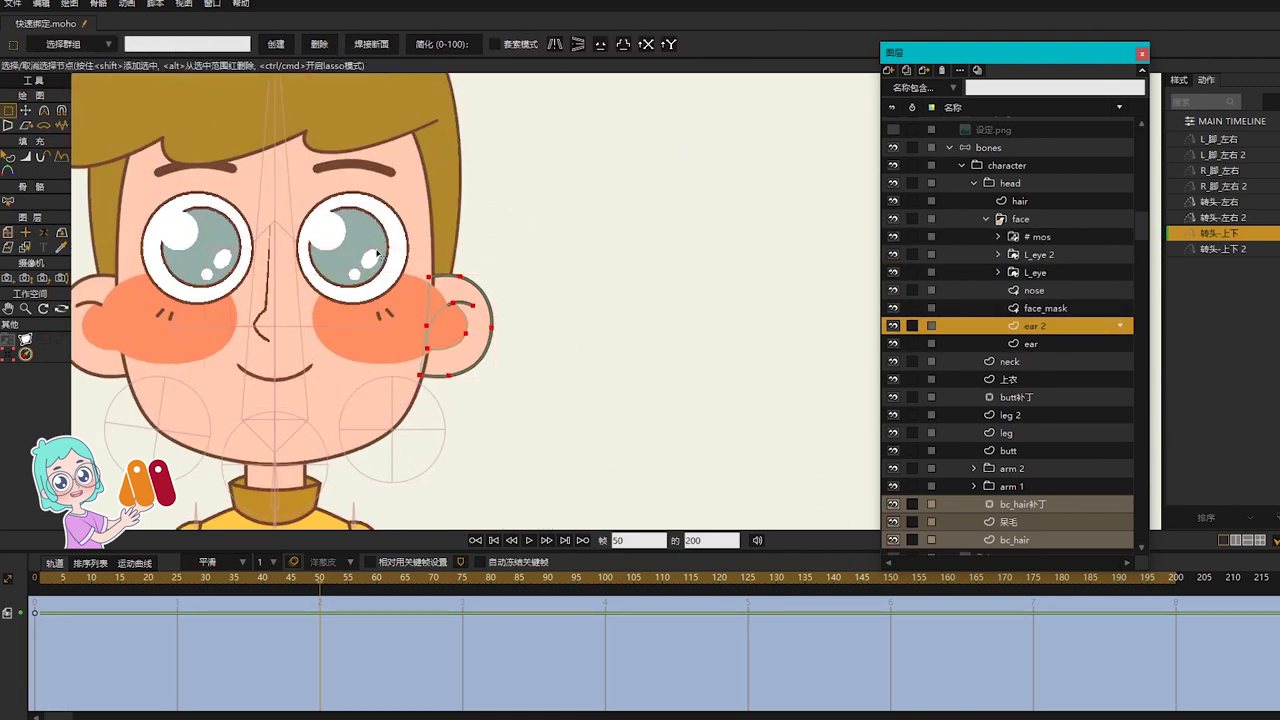
{"action": "left_click_drag", "start_coordinate": [531, 363], "coordinate": [703, 369]}
{"action": "left_click", "coordinate": [27, 125]}
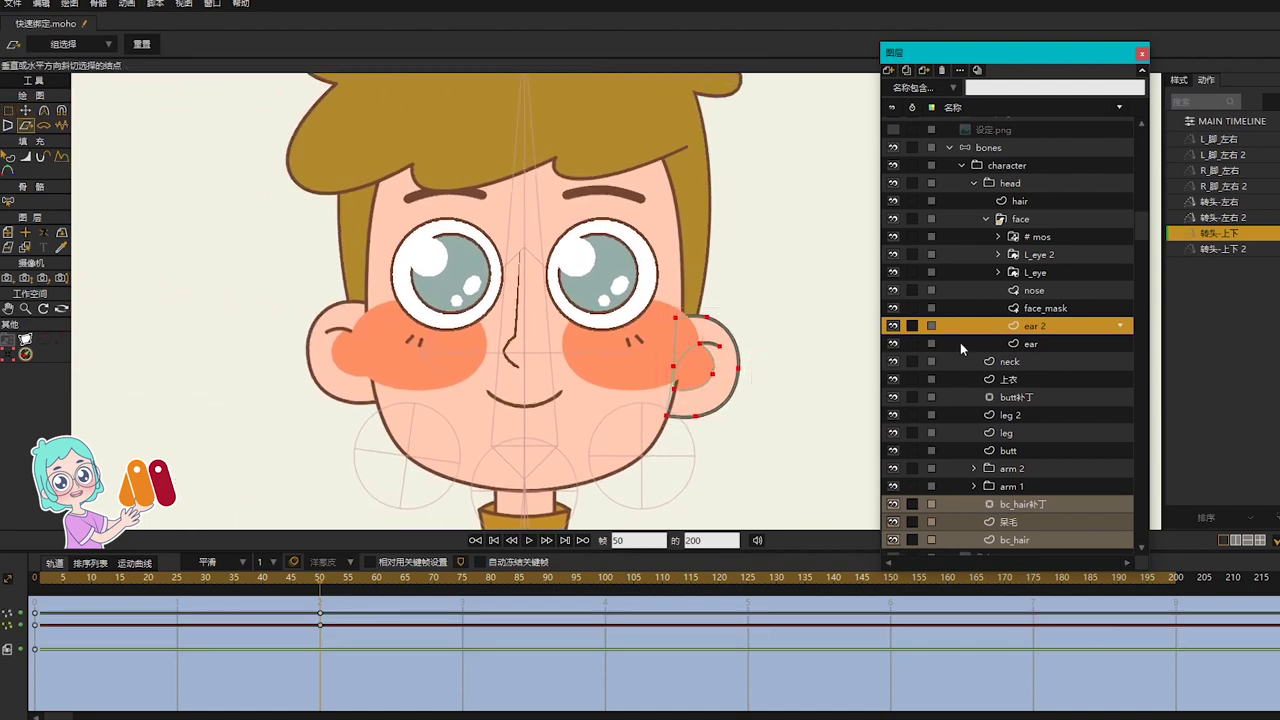
{"action": "left_click_drag", "start_coordinate": [719, 314], "coordinate": [723, 315]}
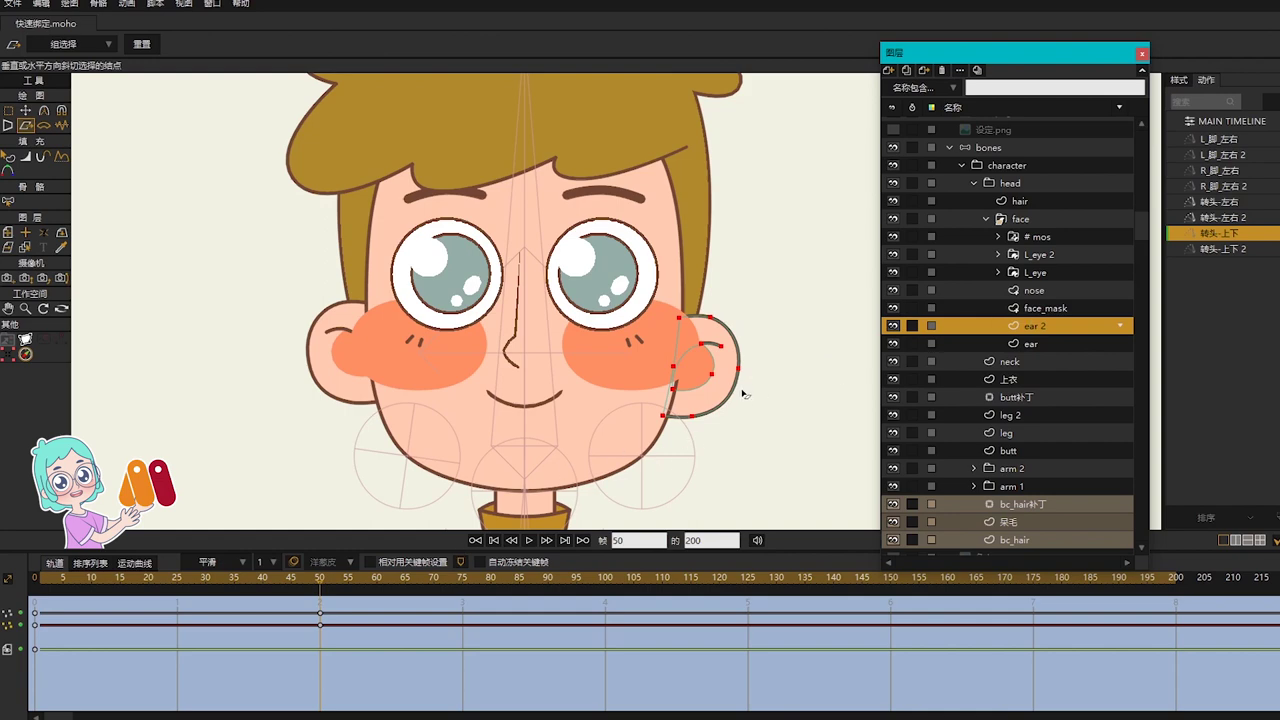
{"action": "key", "text": "t"}
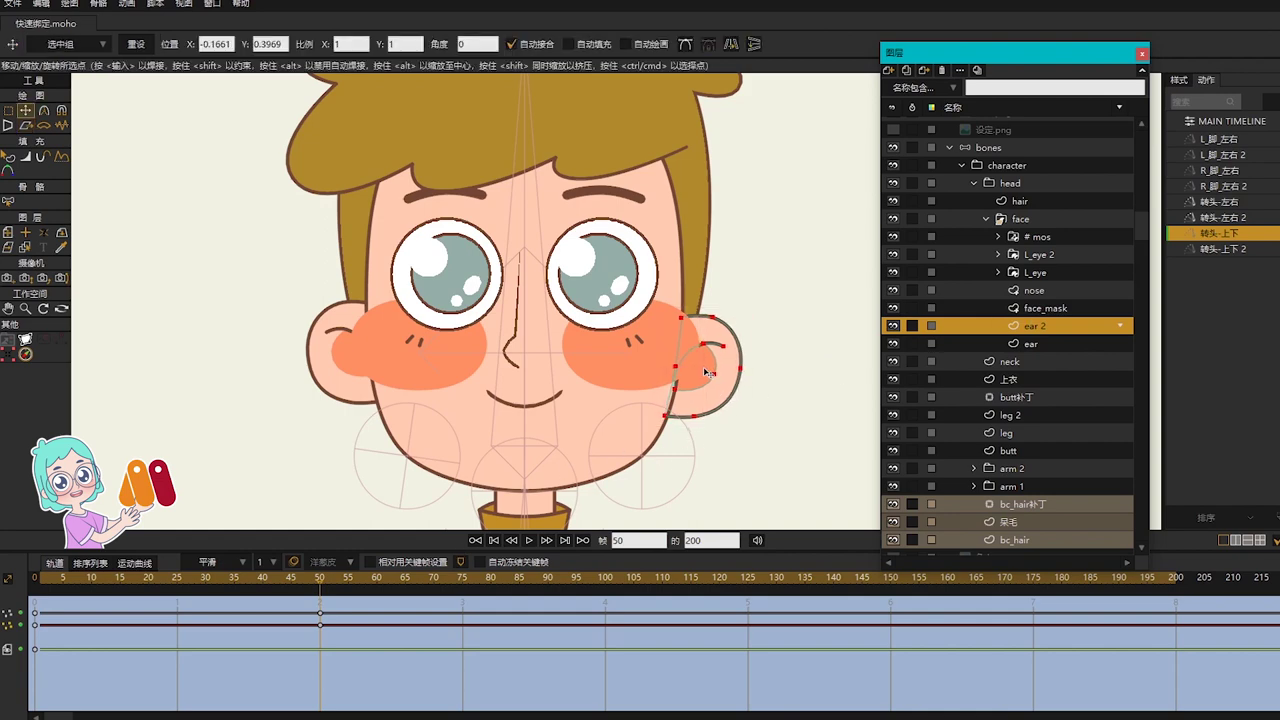
Step: Hide the L_eye 2 and L_eye layers and select the side points of the face_mask outline for transforming
{"action": "left_click", "coordinate": [1045, 309]}
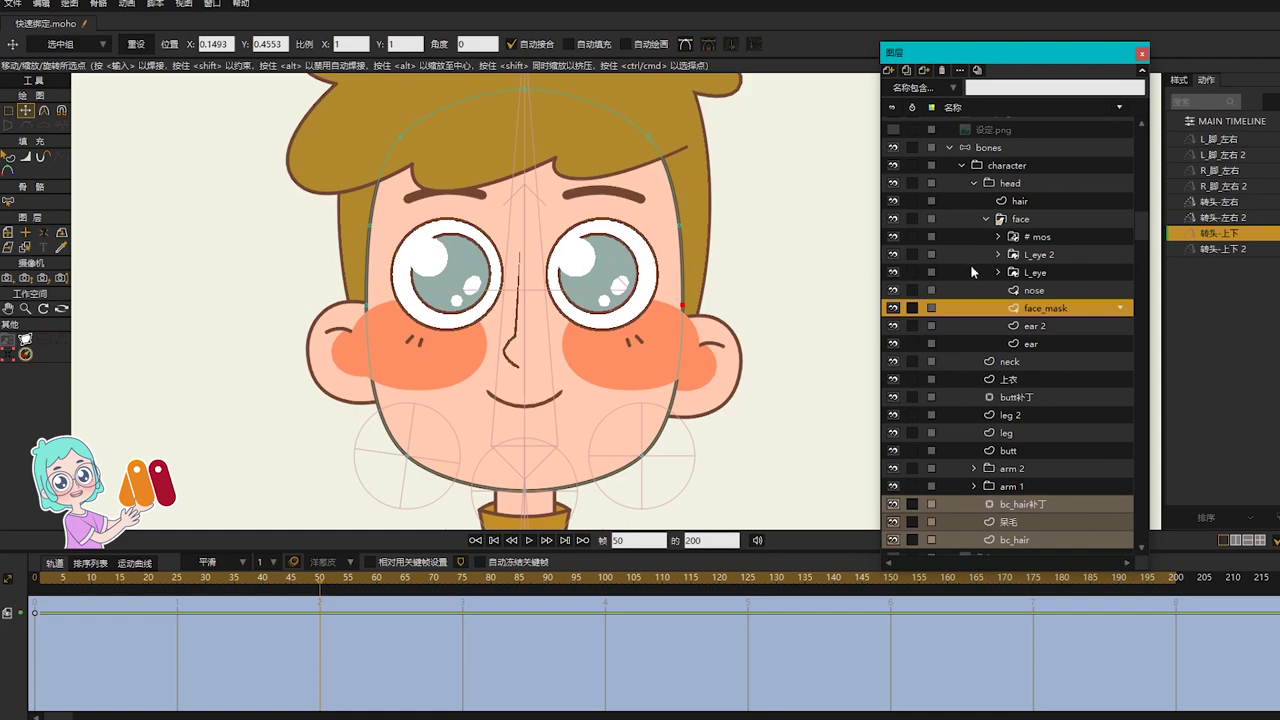
{"action": "left_click", "coordinate": [893, 254]}
{"action": "left_click", "coordinate": [893, 272]}
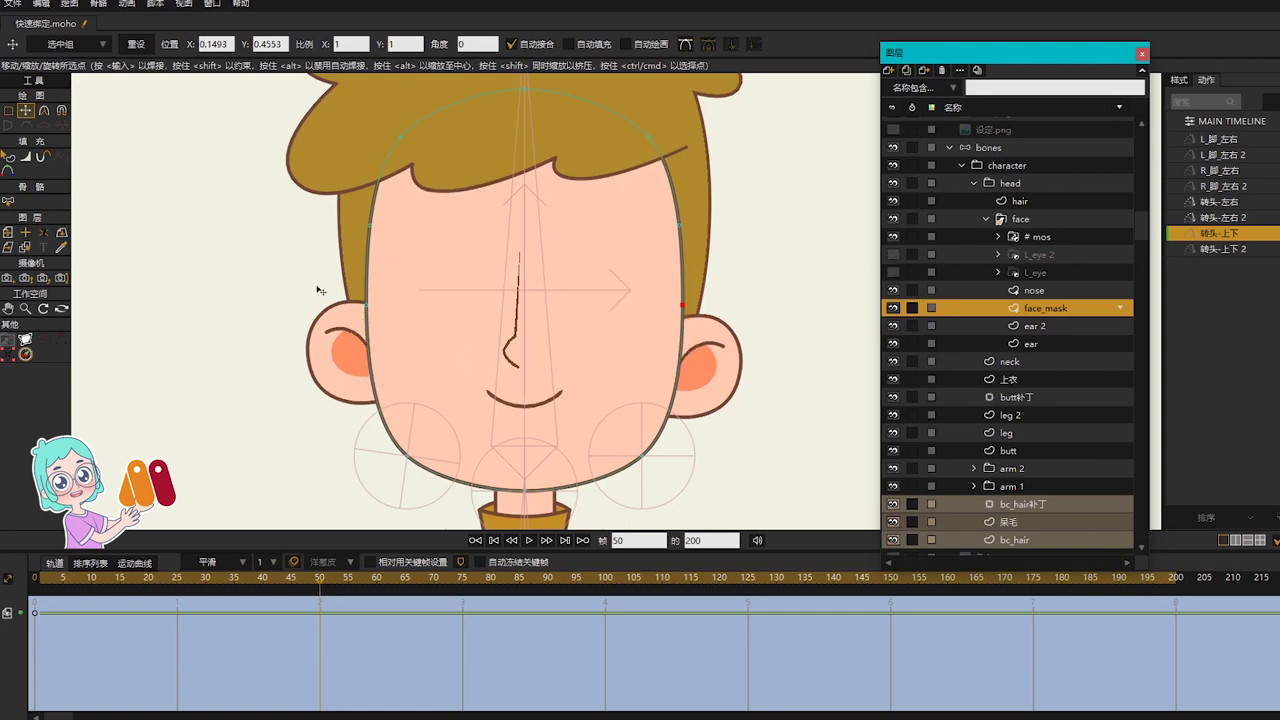
{"action": "key", "text": "g"}
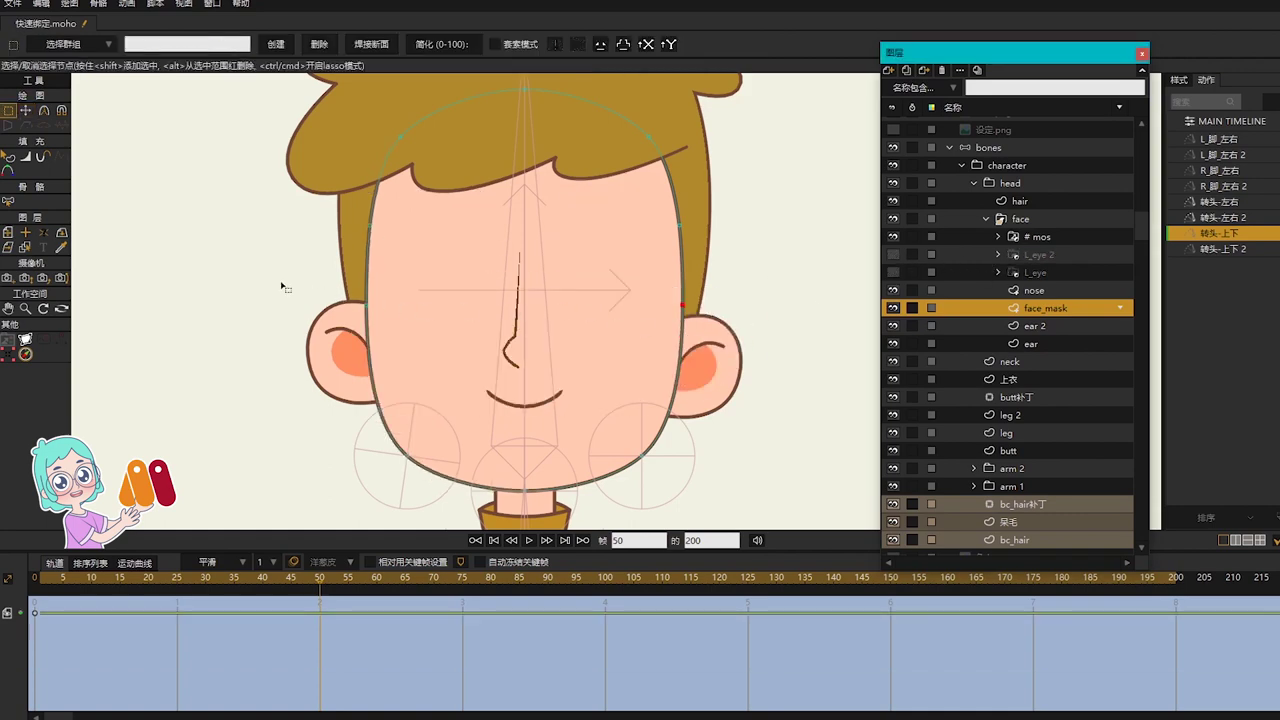
{"action": "left_click_drag", "start_coordinate": [283, 288], "coordinate": [614, 315]}
{"action": "key", "text": "t"}
Step: Match the ear layer's frame 50 points to ear 2 at X -0.1682, Y 0.3969, and show both eye layers again
{"action": "left_click", "coordinate": [1060, 330]}
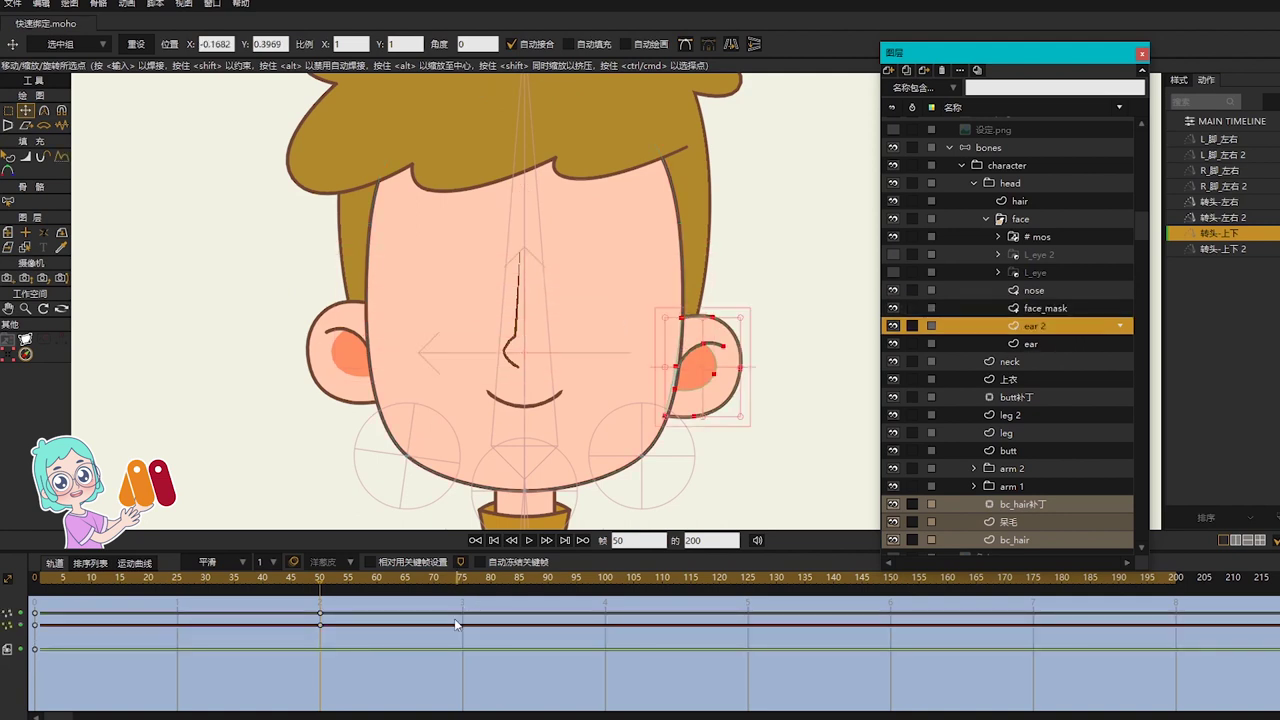
{"action": "left_click", "coordinate": [1020, 346]}
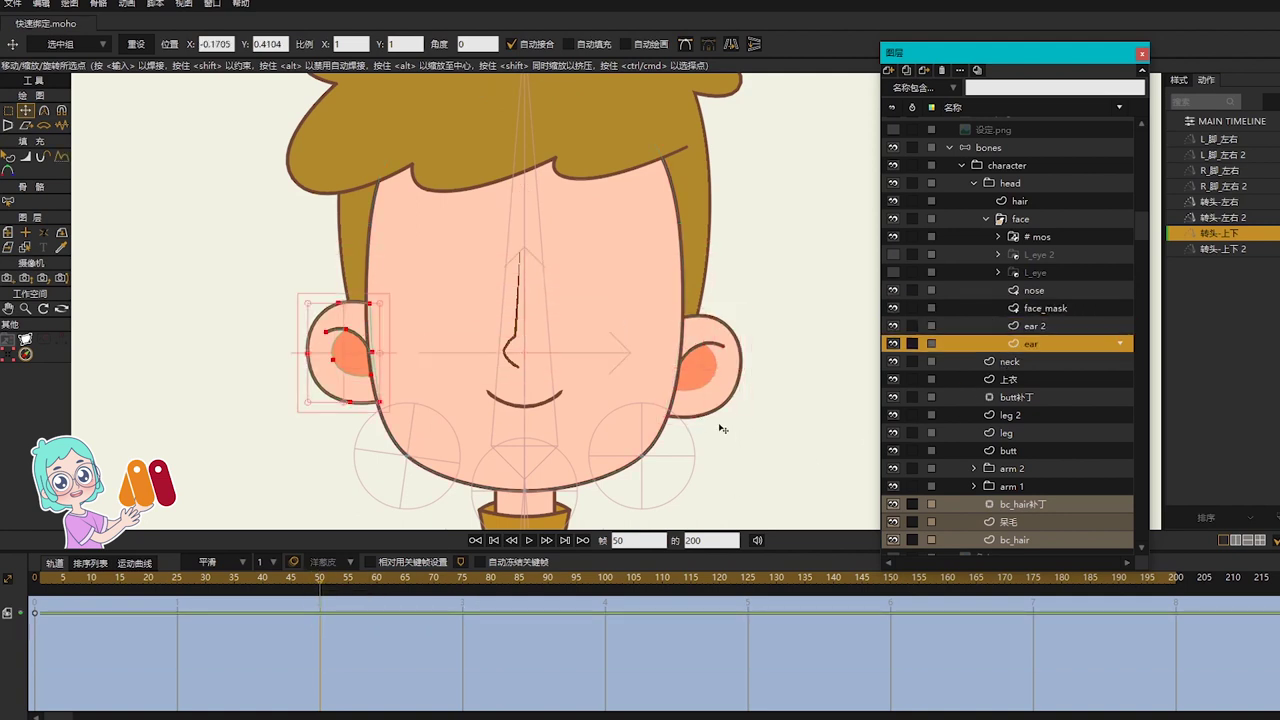
{"action": "scroll", "coordinate": [760, 375], "scroll_direction": "down", "scroll_amount": 3}
{"action": "left_click", "coordinate": [893, 272]}
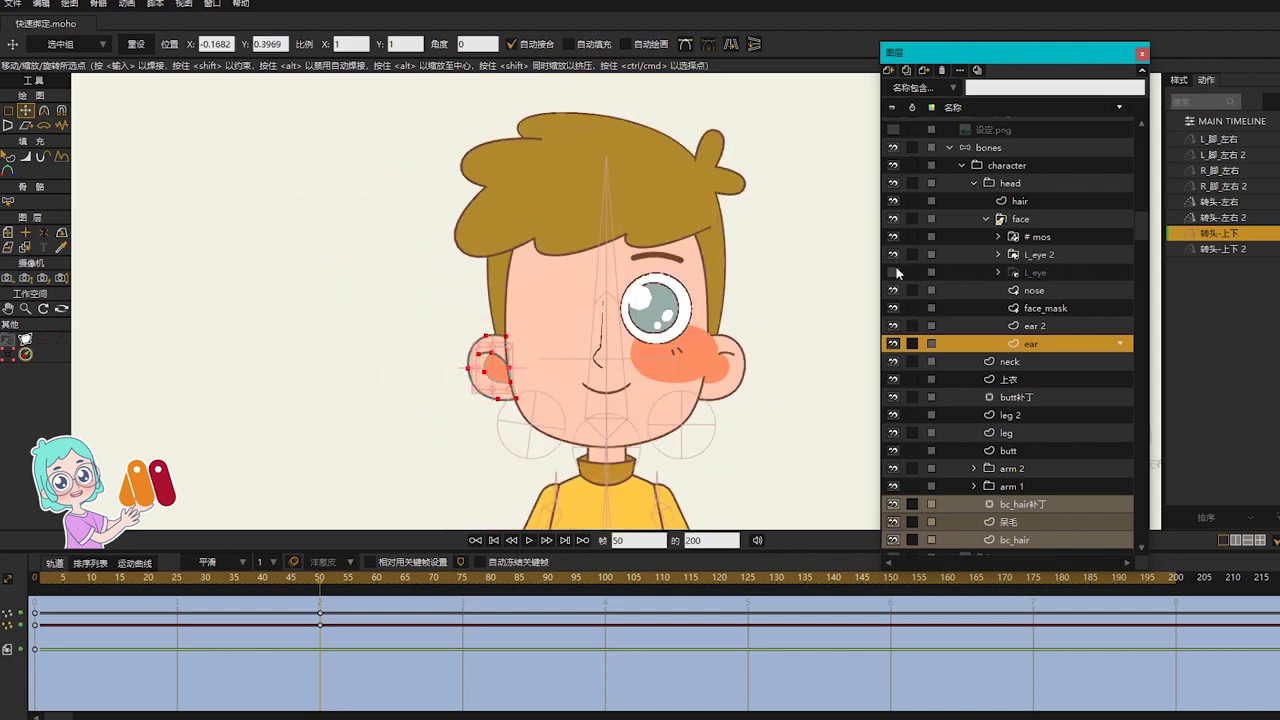
{"action": "left_click", "coordinate": [893, 254]}
Step: Scrub the timeline up to frame 50 to preview the vertical head turn on the face and ears
{"action": "left_click", "coordinate": [131, 595]}
{"action": "left_click_drag", "start_coordinate": [86, 596], "coordinate": [322, 623]}
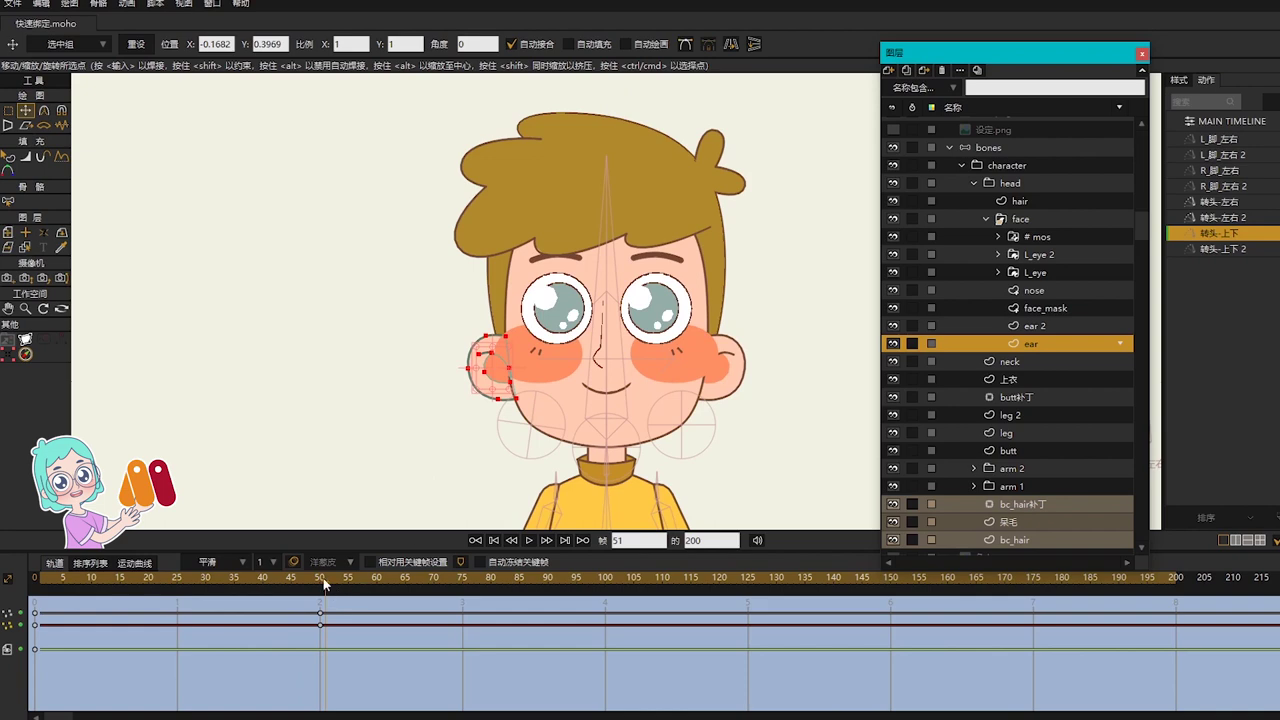
{"action": "left_click", "coordinate": [320, 589]}
{"action": "left_click_drag", "start_coordinate": [672, 225], "coordinate": [623, 294]}
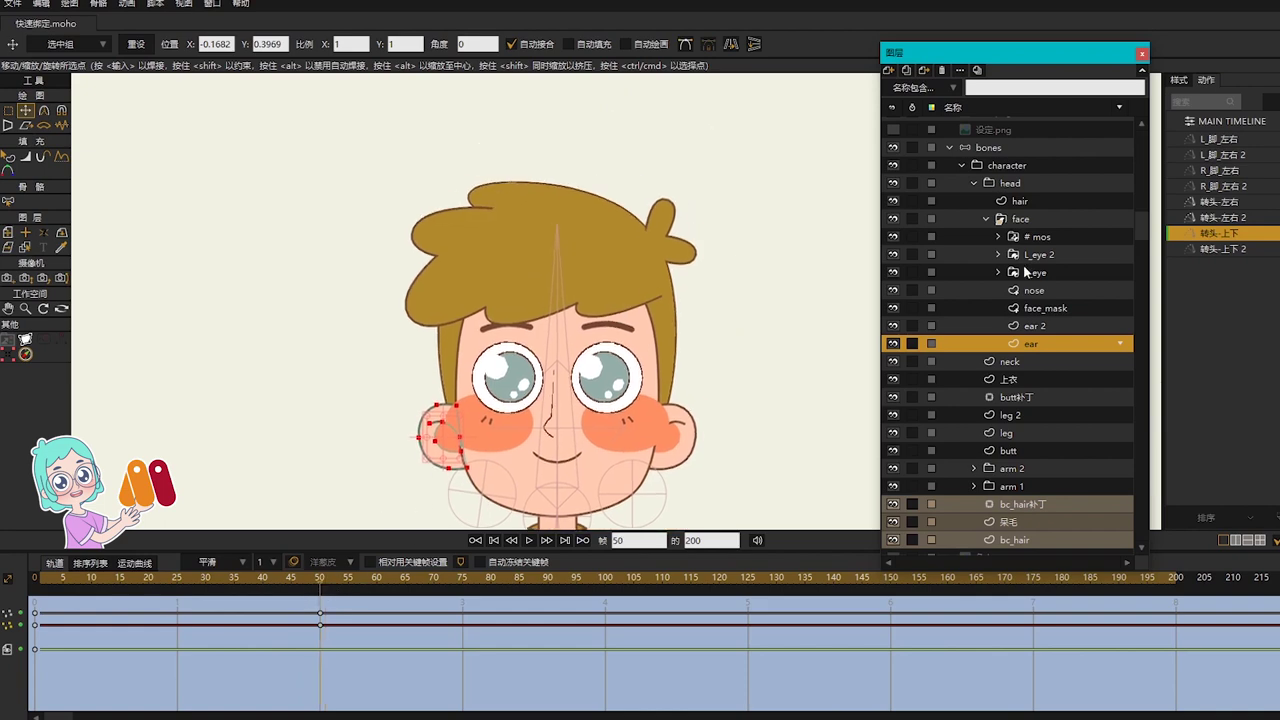
Step: On the bones layer, move the circular bone at the jaw's left side slightly inward, to X 0.0235, Y 0.1063, at frame 50
{"action": "left_click", "coordinate": [1025, 167]}
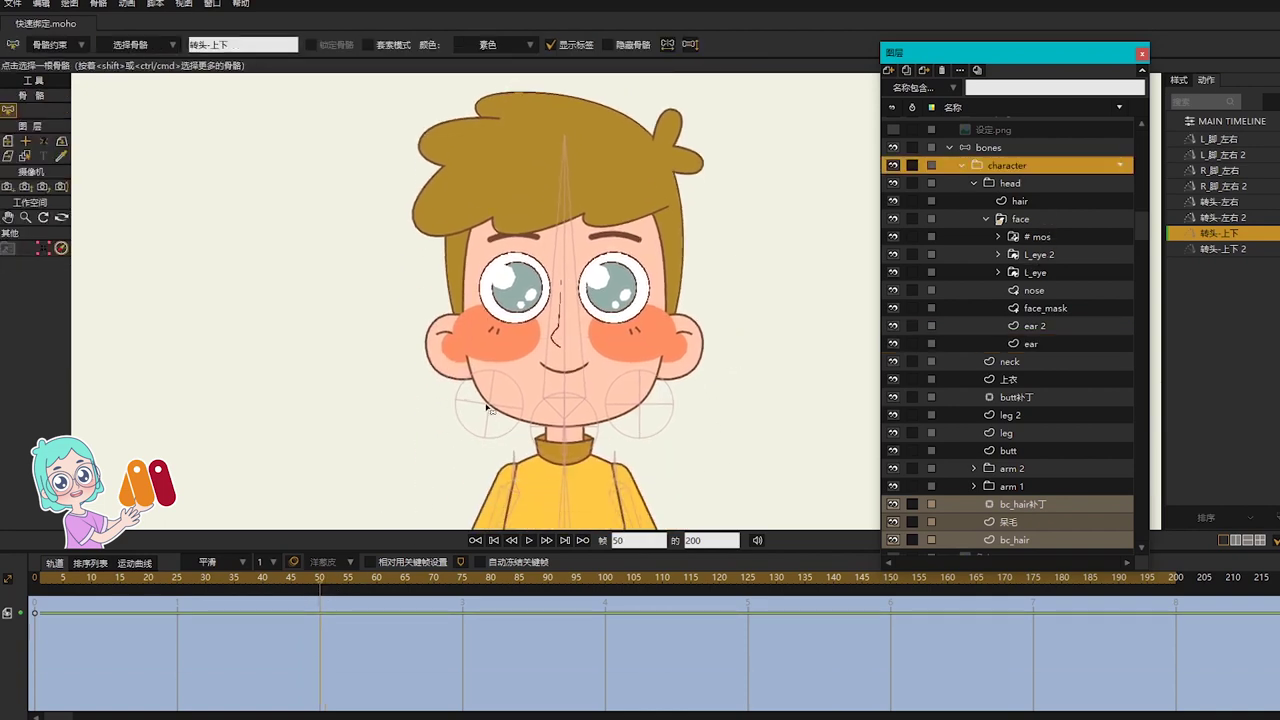
{"action": "scroll", "coordinate": [495, 407], "scroll_direction": "up", "scroll_amount": 2}
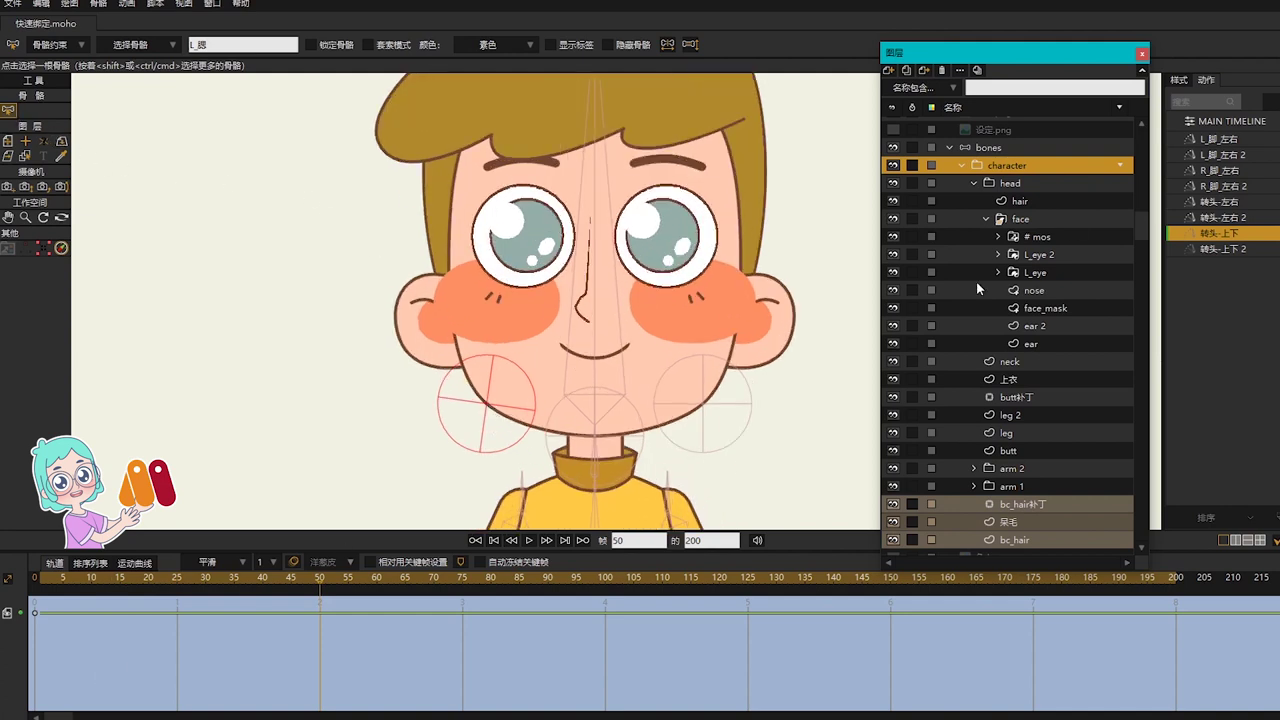
{"action": "left_click", "coordinate": [982, 152]}
{"action": "left_click_drag", "start_coordinate": [488, 406], "coordinate": [492, 403]}
{"action": "left_click_drag", "start_coordinate": [400, 688], "coordinate": [500, 660]}
{"action": "left_click", "coordinate": [210, 45]}
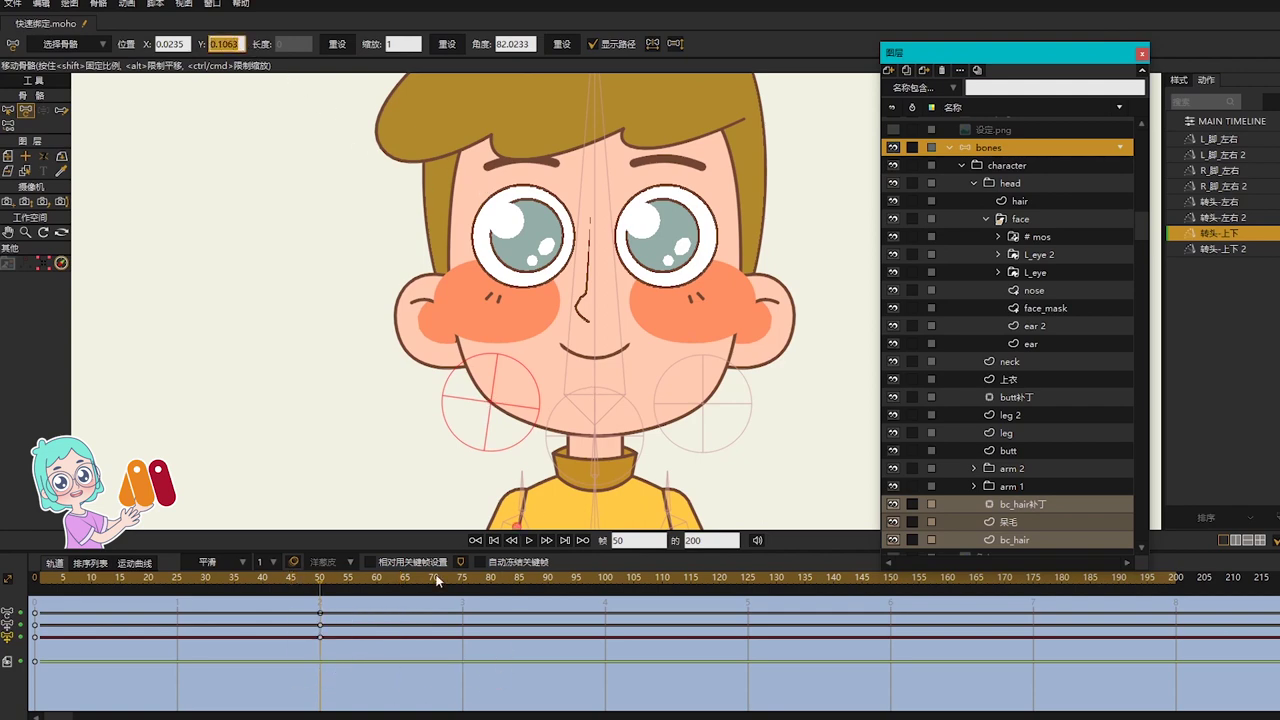
Step: Mirror that offset on the circular bone at the jaw's right side by setting its position to X 0.0235, Y -0.1063
{"action": "left_click", "coordinate": [706, 406]}
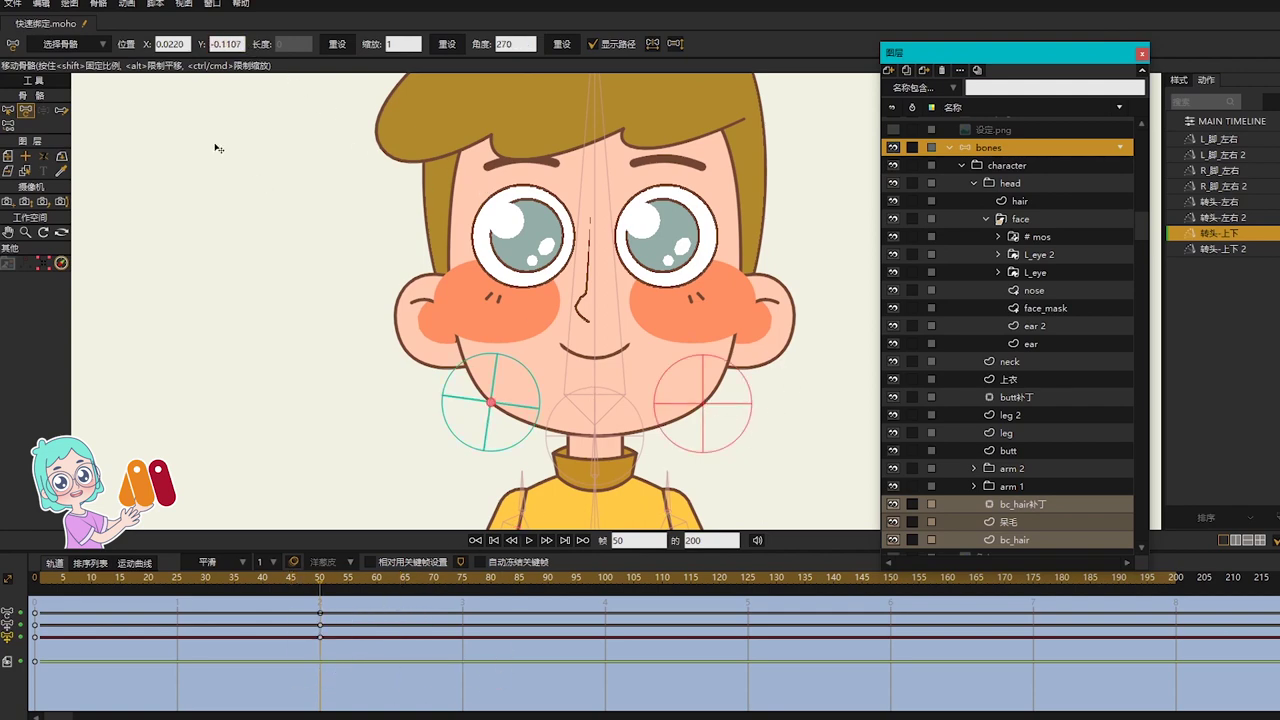
{"action": "type", "text": "-0.1063"}
{"action": "key", "text": "Return"}
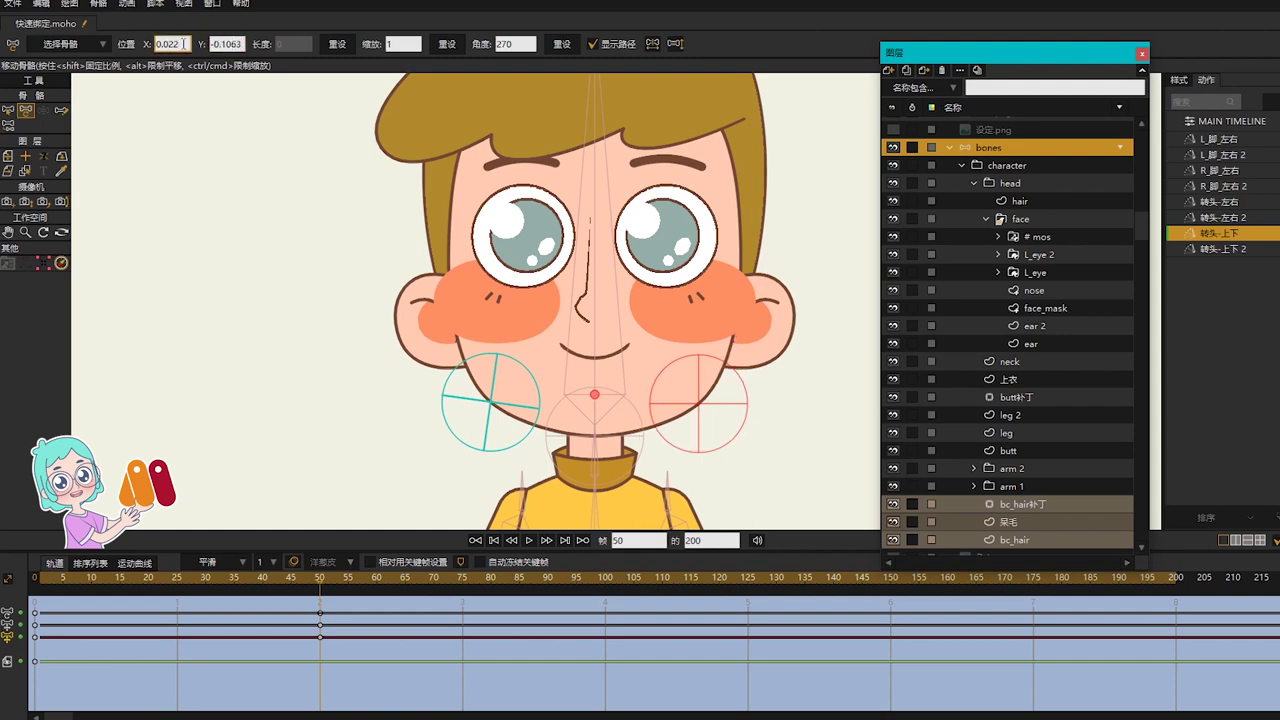
{"action": "type", "text": "3b"}
{"action": "left_click", "coordinate": [502, 406]}
{"action": "key", "text": "t"}
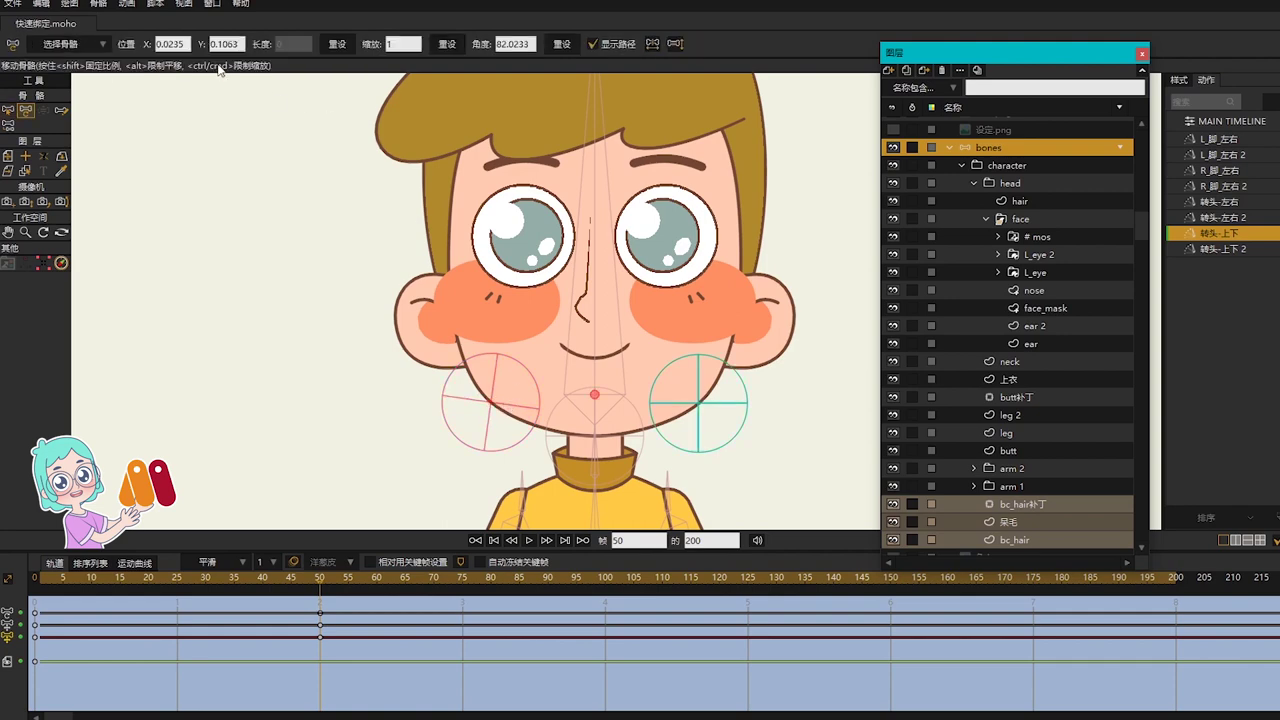
{"action": "left_click", "coordinate": [737, 408]}
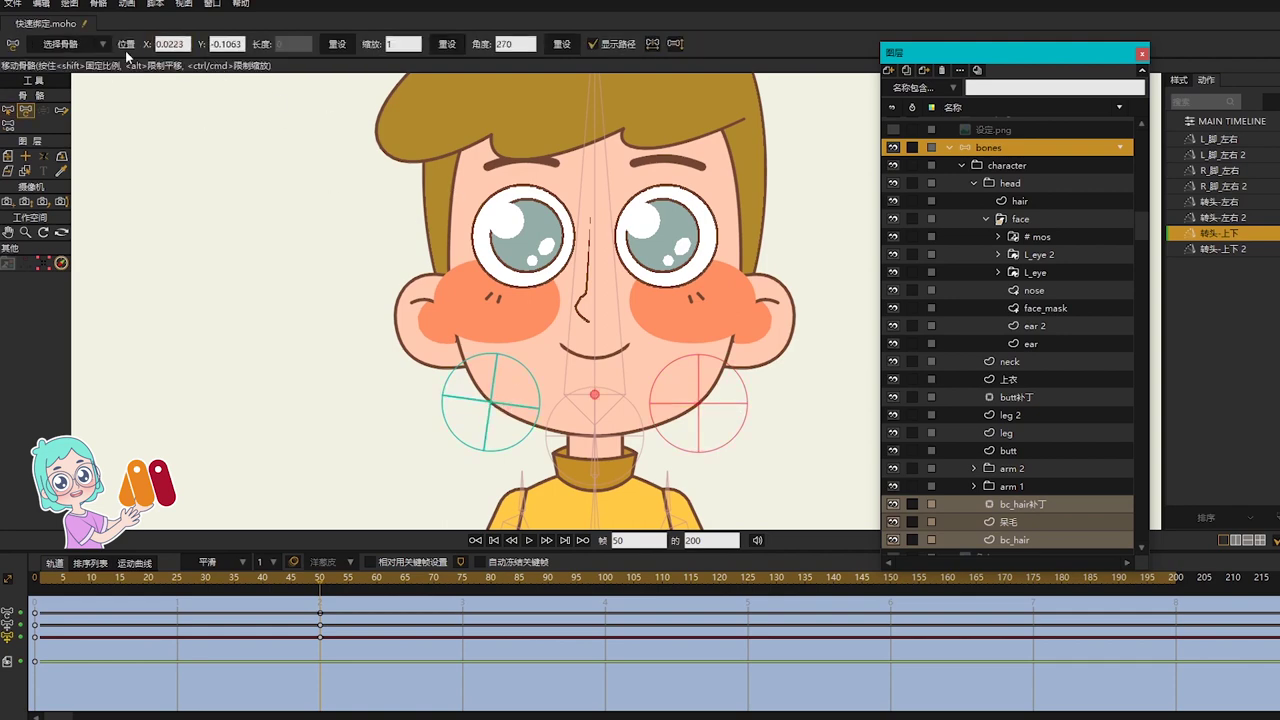
{"action": "type", "text": "0.0235"}
{"action": "key", "text": "Return"}
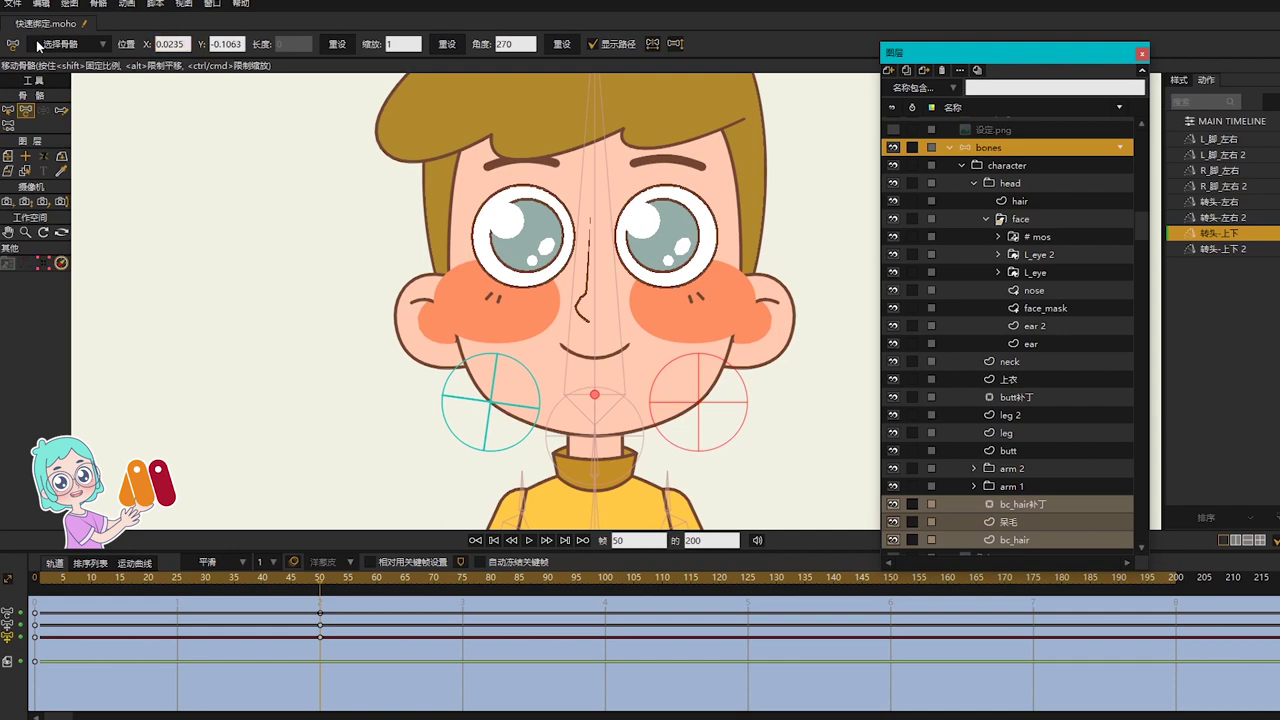
Step: Scale the hair layer at frame 50 of the 转头-上下 action to 0.9328 in X and 0.8107 in Y, and scrub to check it
{"action": "scroll", "coordinate": [737, 425], "scroll_direction": "down", "scroll_amount": 2}
{"action": "left_click_drag", "start_coordinate": [62, 578], "coordinate": [317, 636]}
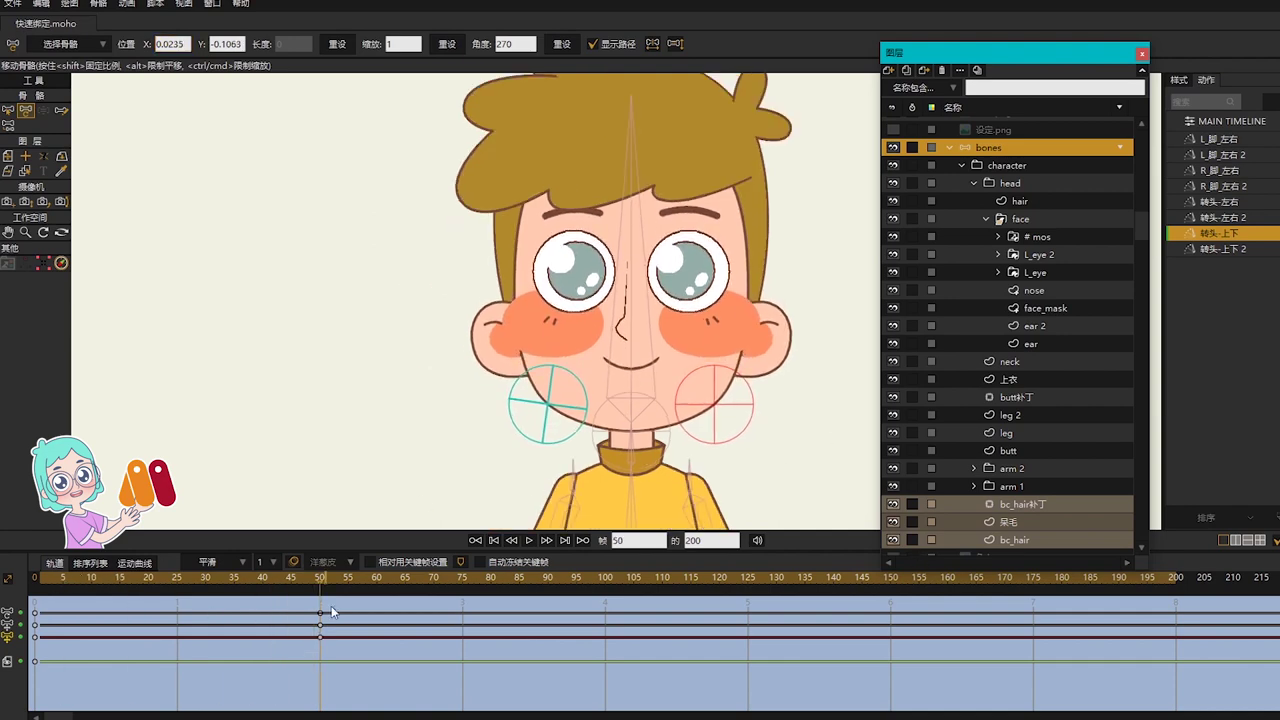
{"action": "scroll", "coordinate": [671, 357], "scroll_direction": "down", "scroll_amount": 2}
{"action": "left_click_drag", "start_coordinate": [836, 202], "coordinate": [731, 238]}
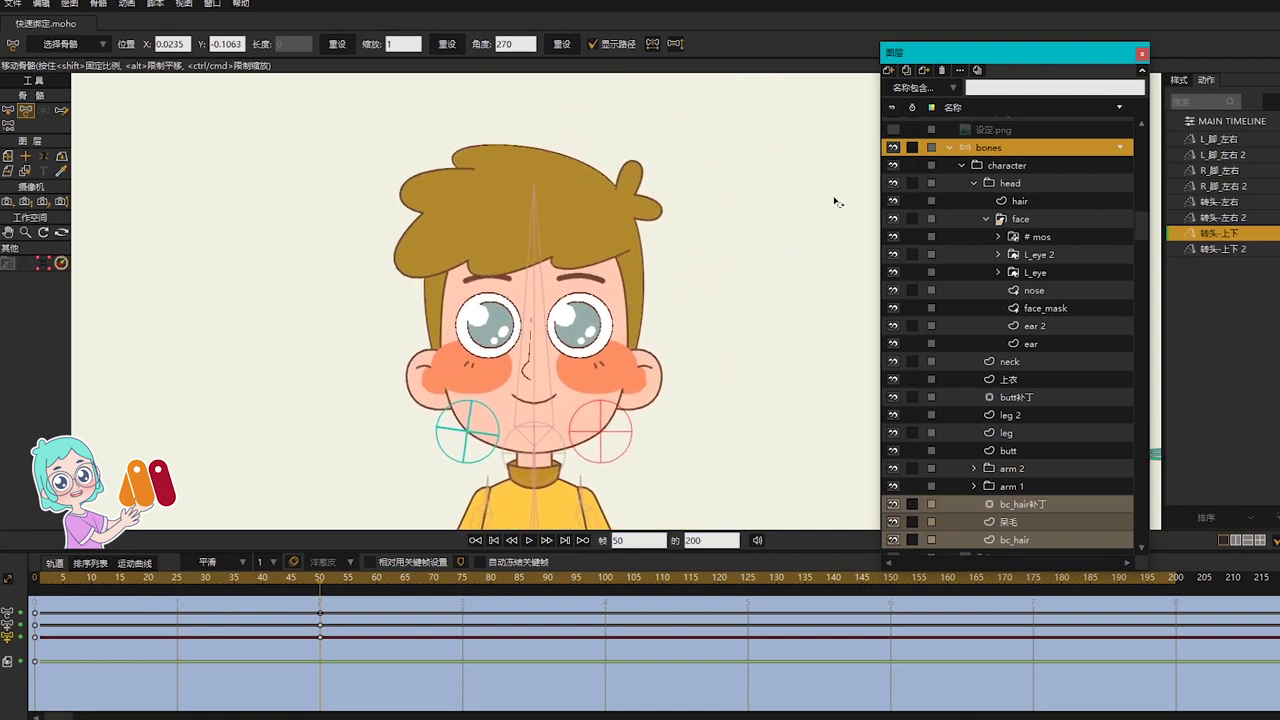
{"action": "left_click", "coordinate": [1020, 201]}
{"action": "key", "text": "m"}
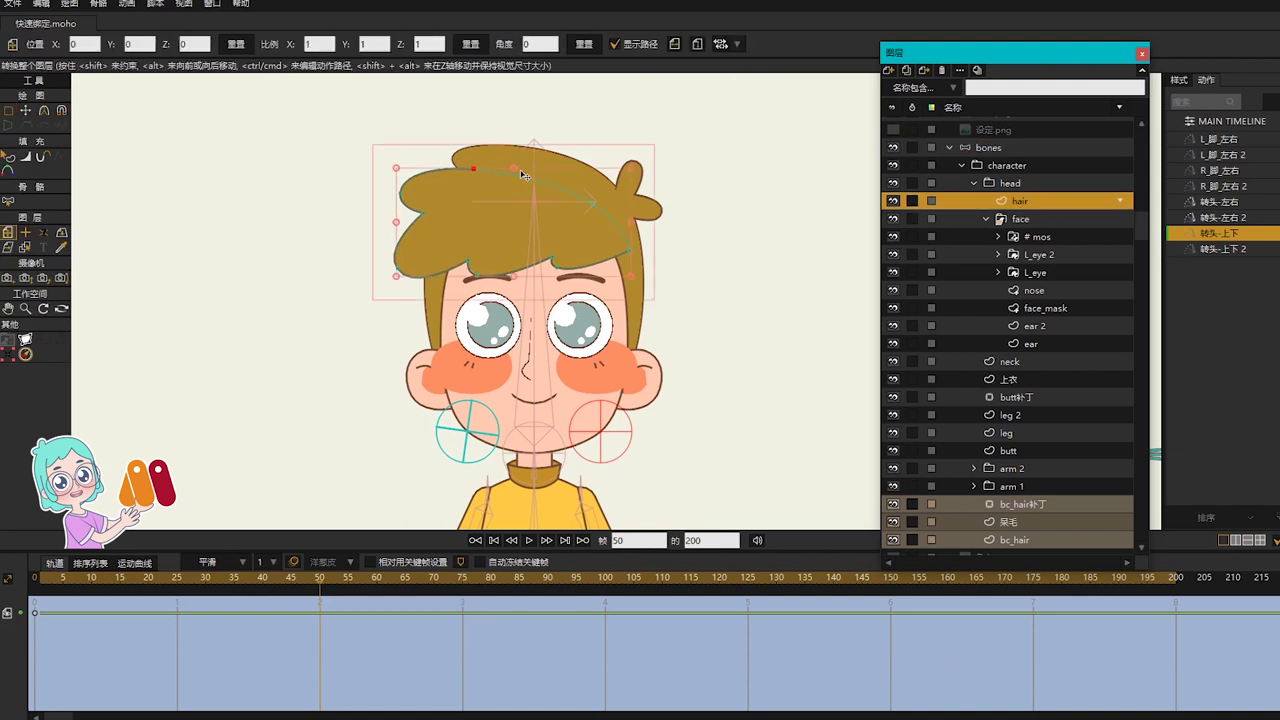
{"action": "left_click_drag", "start_coordinate": [515, 168], "coordinate": [515, 174]}
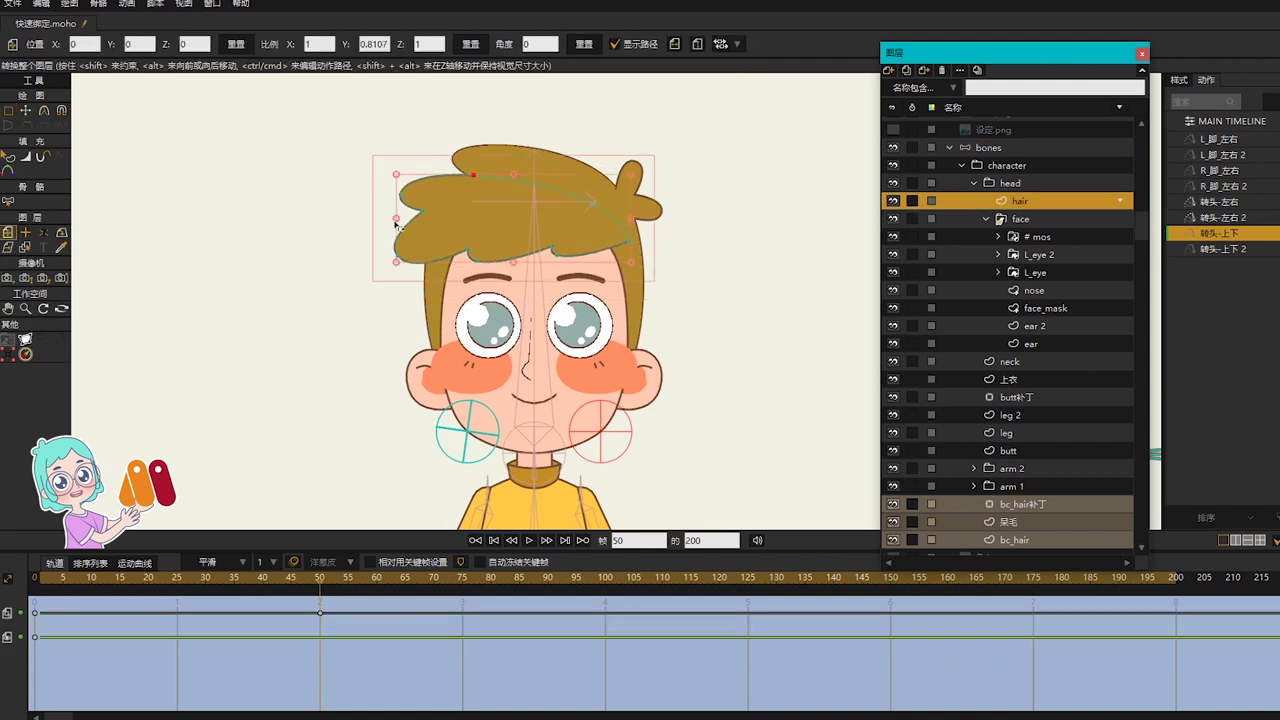
{"action": "left_click_drag", "start_coordinate": [396, 220], "coordinate": [405, 220]}
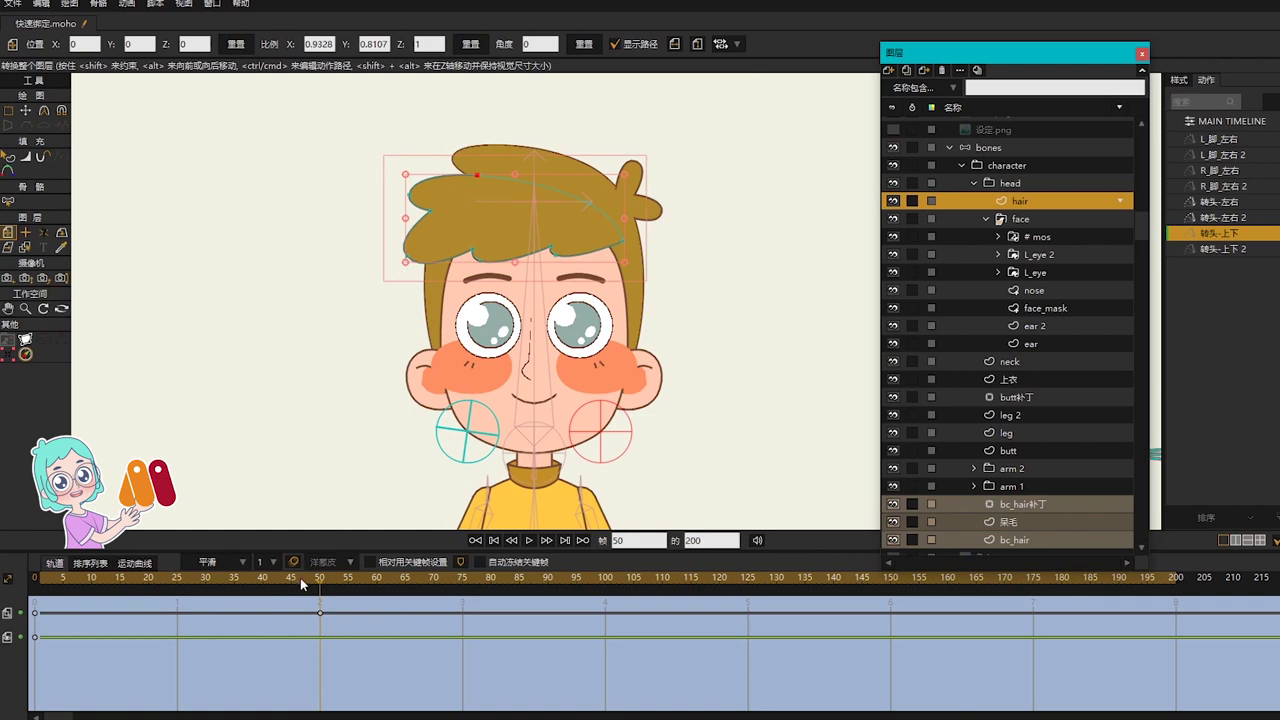
{"action": "left_click_drag", "start_coordinate": [302, 585], "coordinate": [321, 666]}
Step: Distort all points of the bc_hair layer at frame 50 with Perspective Points, lowering the crown slightly, and scrub to check it
{"action": "scroll", "coordinate": [1105, 487], "scroll_direction": "down", "scroll_amount": 2}
{"action": "left_click", "coordinate": [1036, 505]}
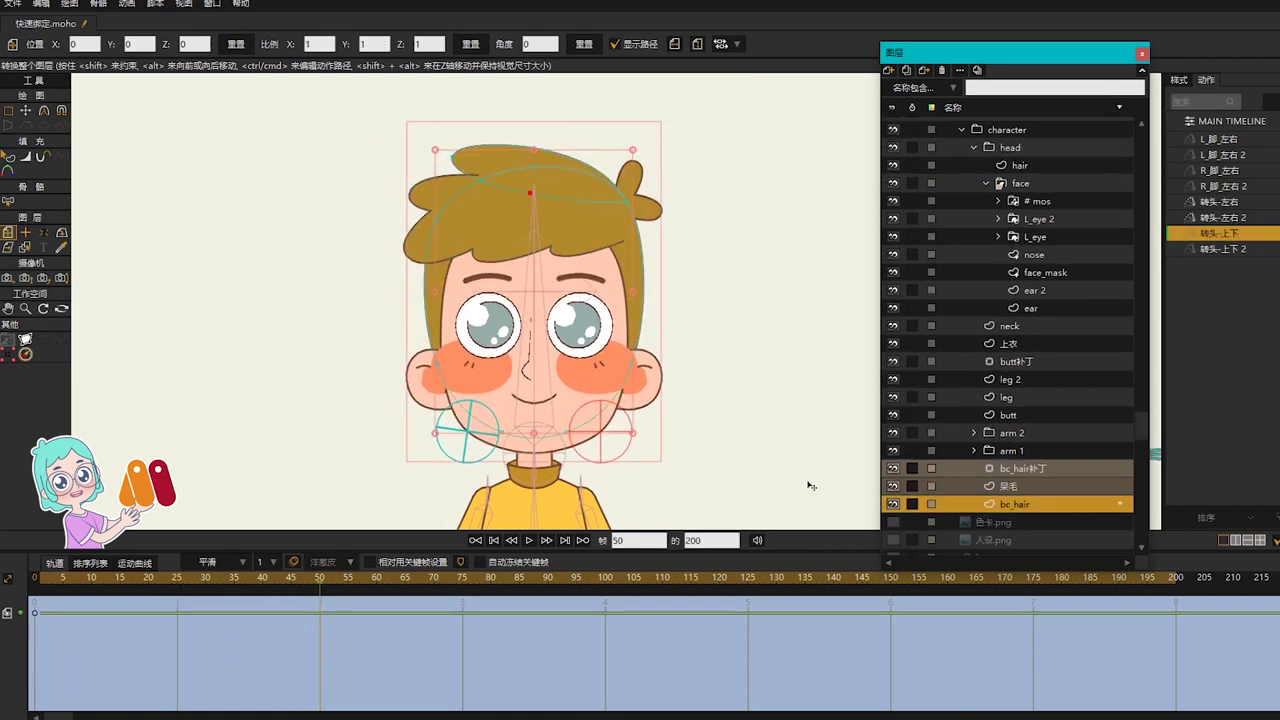
{"action": "key", "text": "g"}
{"action": "left_click_drag", "start_coordinate": [503, 239], "coordinate": [823, 527]}
{"action": "key", "text": "t"}
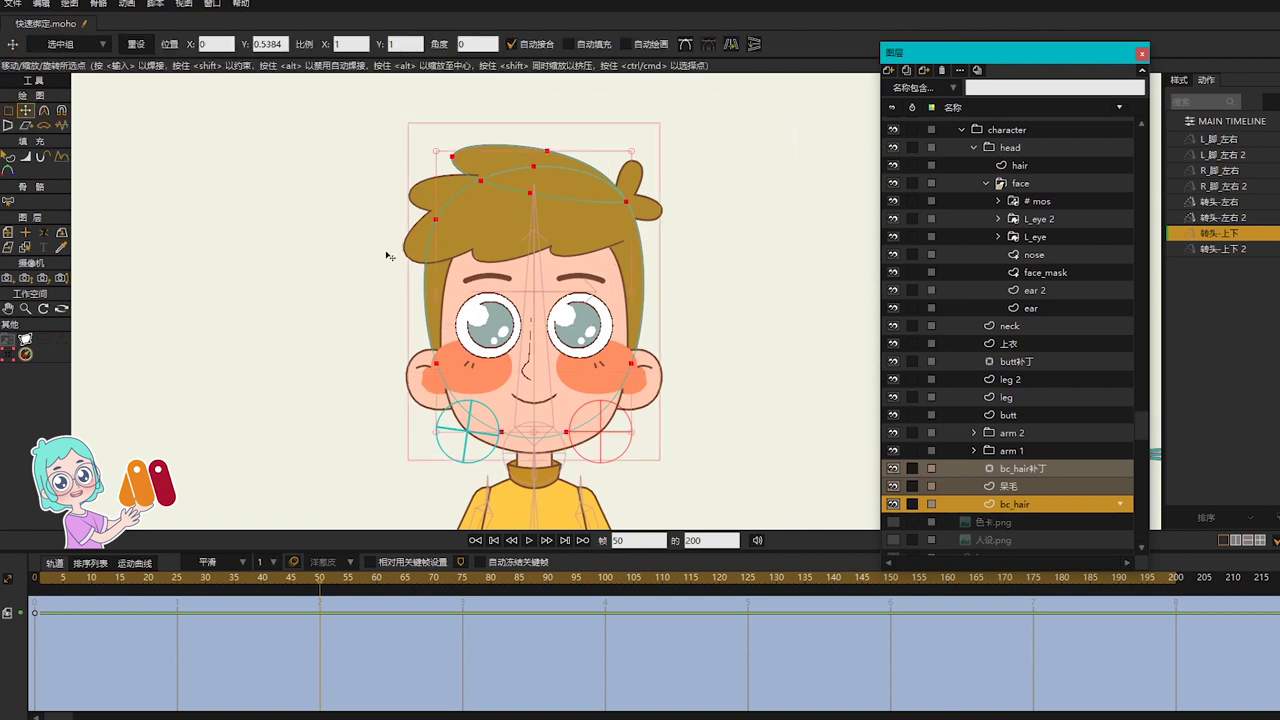
{"action": "left_click", "coordinate": [10, 126]}
{"action": "left_click_drag", "start_coordinate": [548, 341], "coordinate": [549, 320]}
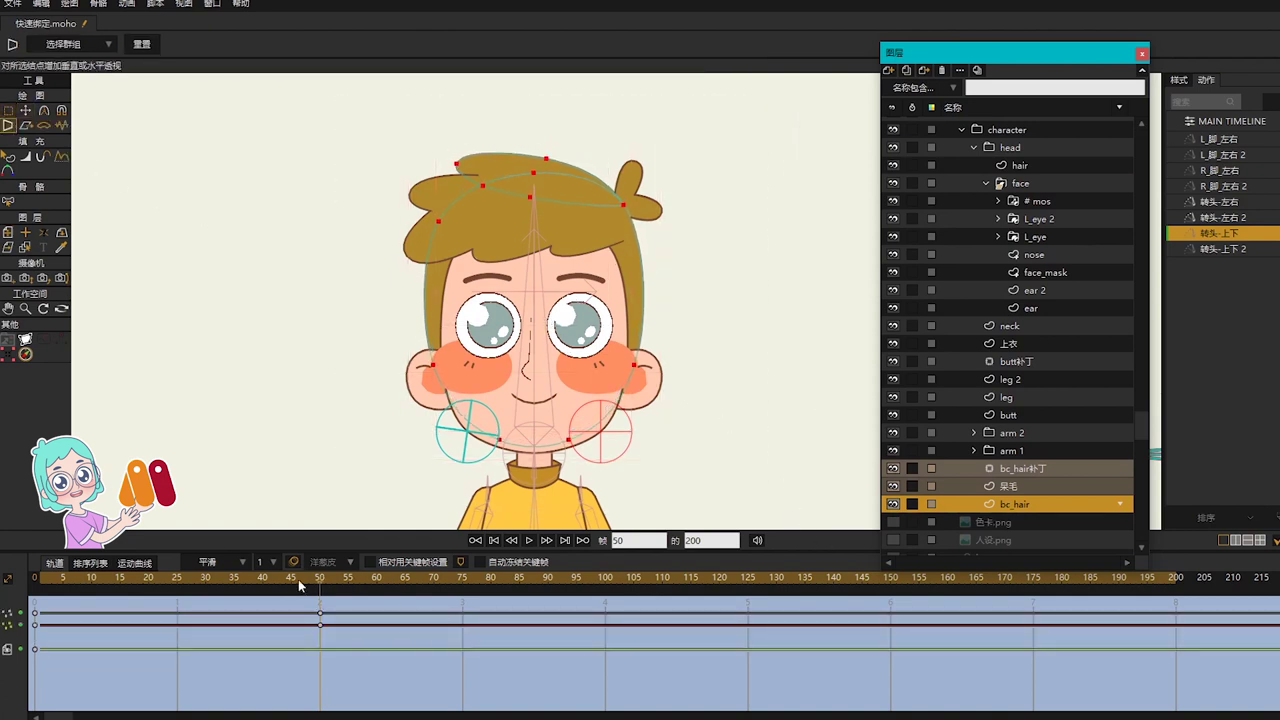
{"action": "left_click_drag", "start_coordinate": [298, 580], "coordinate": [320, 602]}
Step: Move the 呆毛 layer down at frame 50 to Y -0.0214 to follow the hair, and scrub to check the motion
{"action": "left_click", "coordinate": [1033, 487]}
{"action": "scroll", "coordinate": [686, 200], "scroll_direction": "up", "scroll_amount": 2}
{"action": "key", "text": "t"}
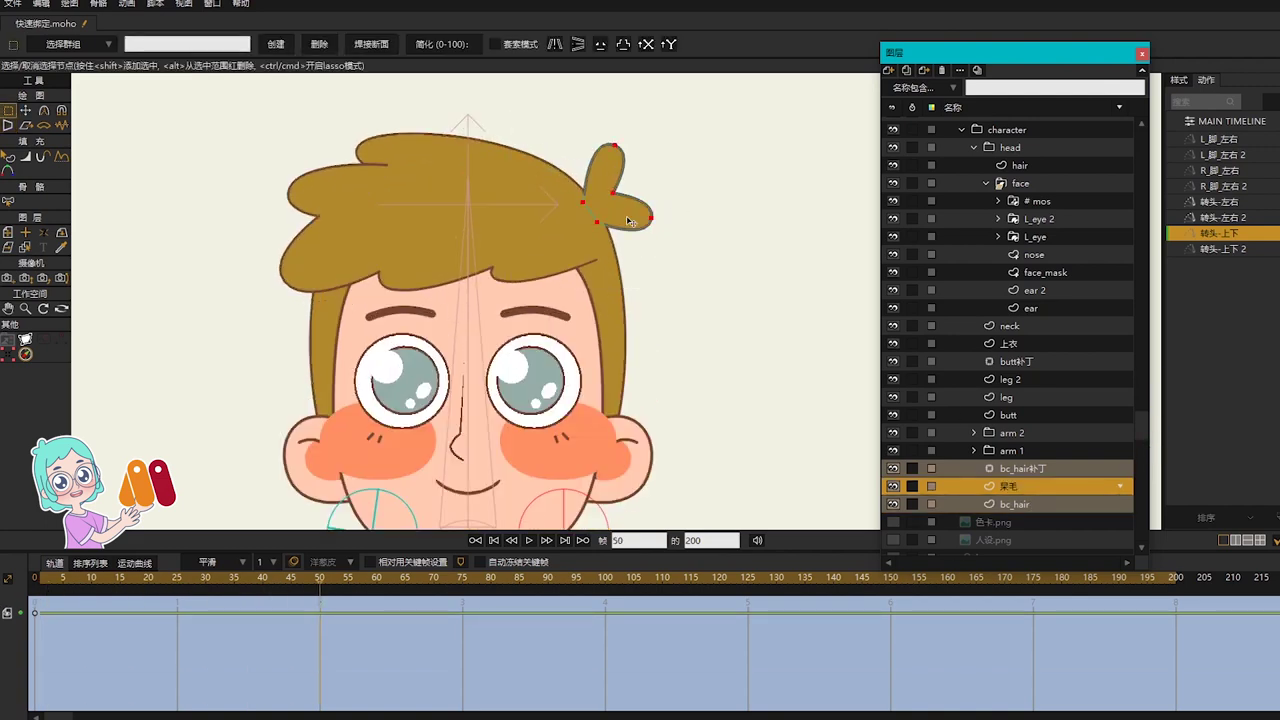
{"action": "key", "text": "m"}
{"action": "left_click_drag", "start_coordinate": [621, 206], "coordinate": [620, 225]}
{"action": "scroll", "coordinate": [688, 261], "scroll_direction": "down", "scroll_amount": 2}
{"action": "left_click_drag", "start_coordinate": [313, 578], "coordinate": [35, 578]}
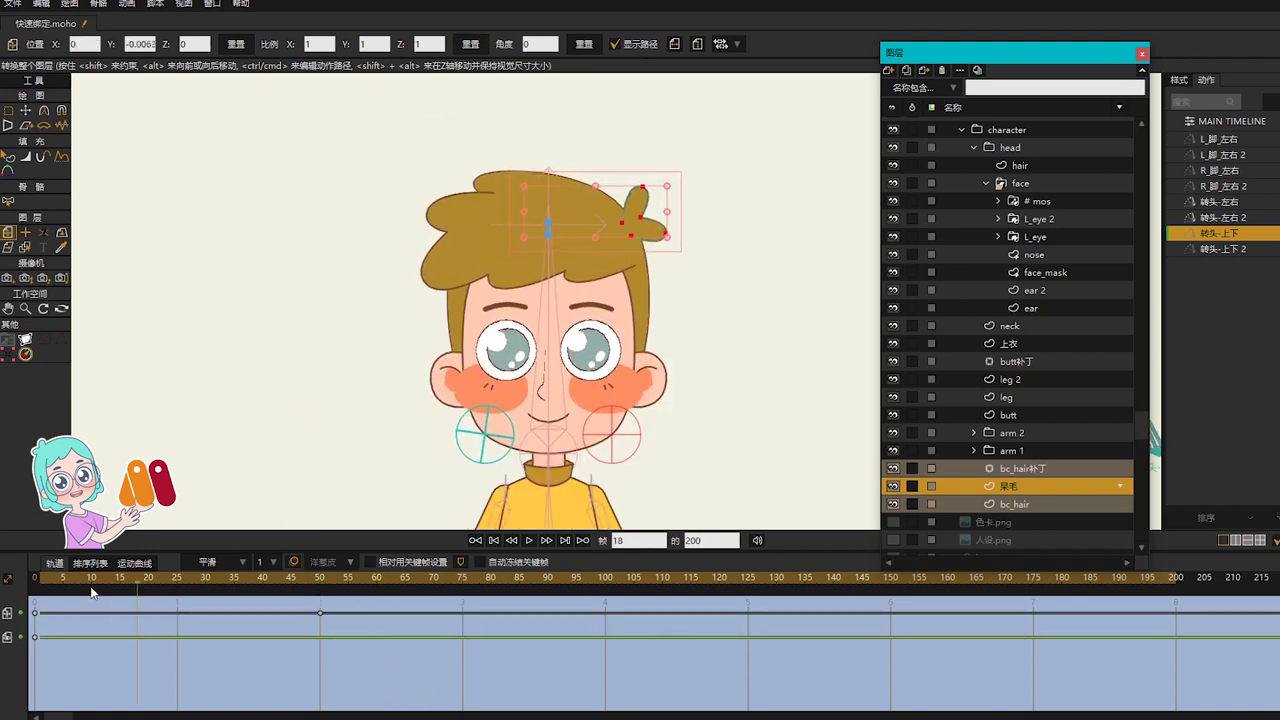
{"action": "left_click_drag", "start_coordinate": [135, 597], "coordinate": [321, 615]}
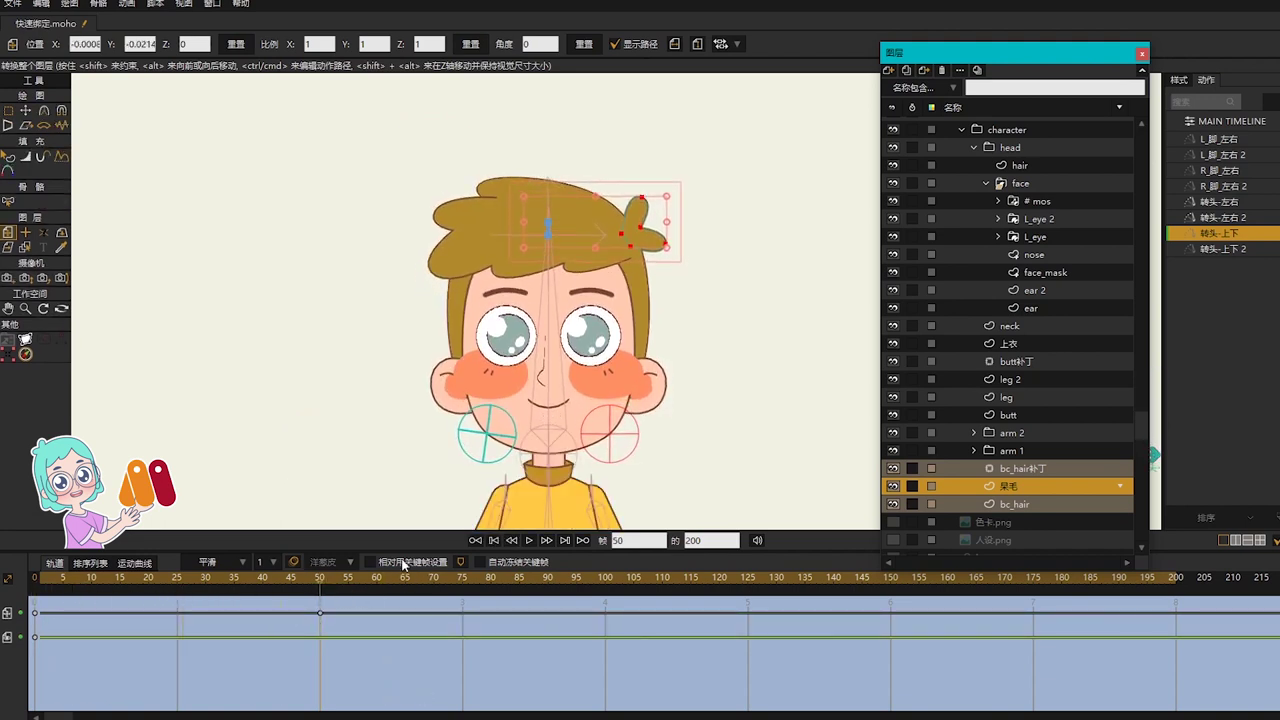
{"action": "scroll", "coordinate": [596, 368], "scroll_direction": "down", "scroll_amount": 1}
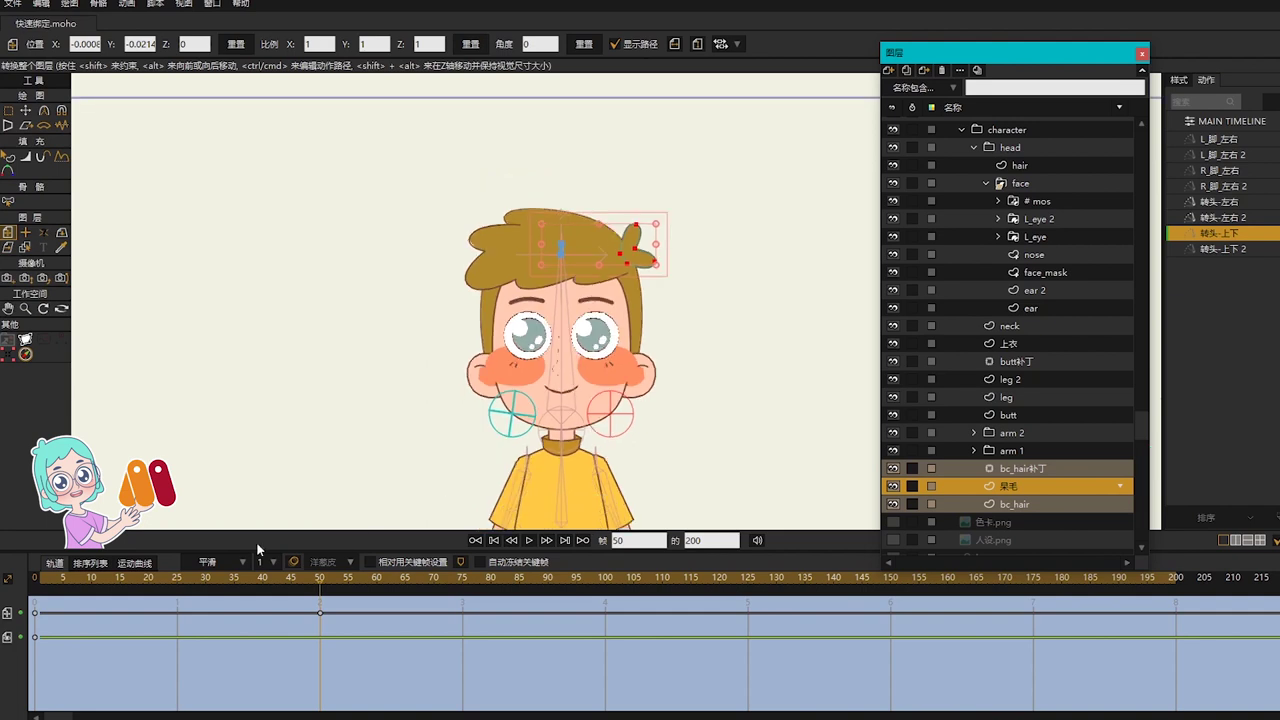
{"action": "left_click_drag", "start_coordinate": [37, 581], "coordinate": [320, 632]}
Step: Switch to the 转头-上下 2 action and shift the # mos, L_eye 2, L_eye and nose layers down together at frame 50
{"action": "double_click", "coordinate": [1222, 248]}
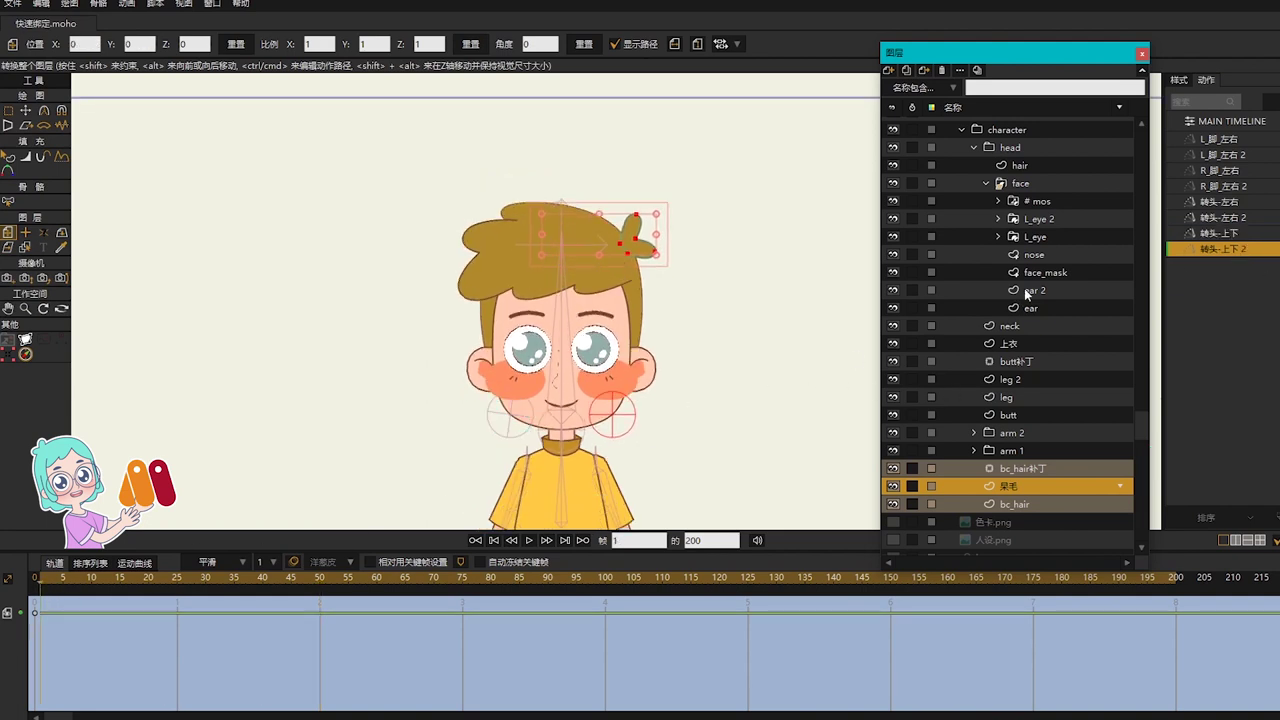
{"action": "left_click", "coordinate": [1044, 256]}
{"action": "left_click", "coordinate": [1050, 203], "text": "shift"}
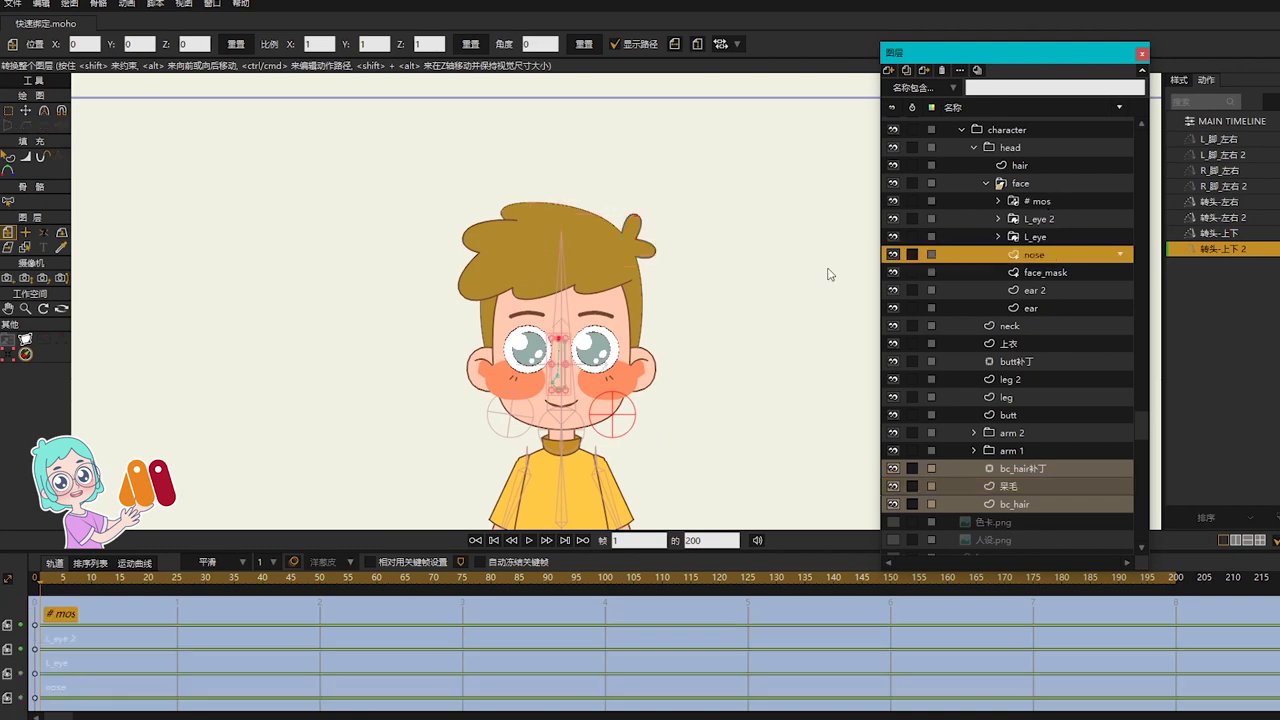
{"action": "left_click", "coordinate": [319, 578]}
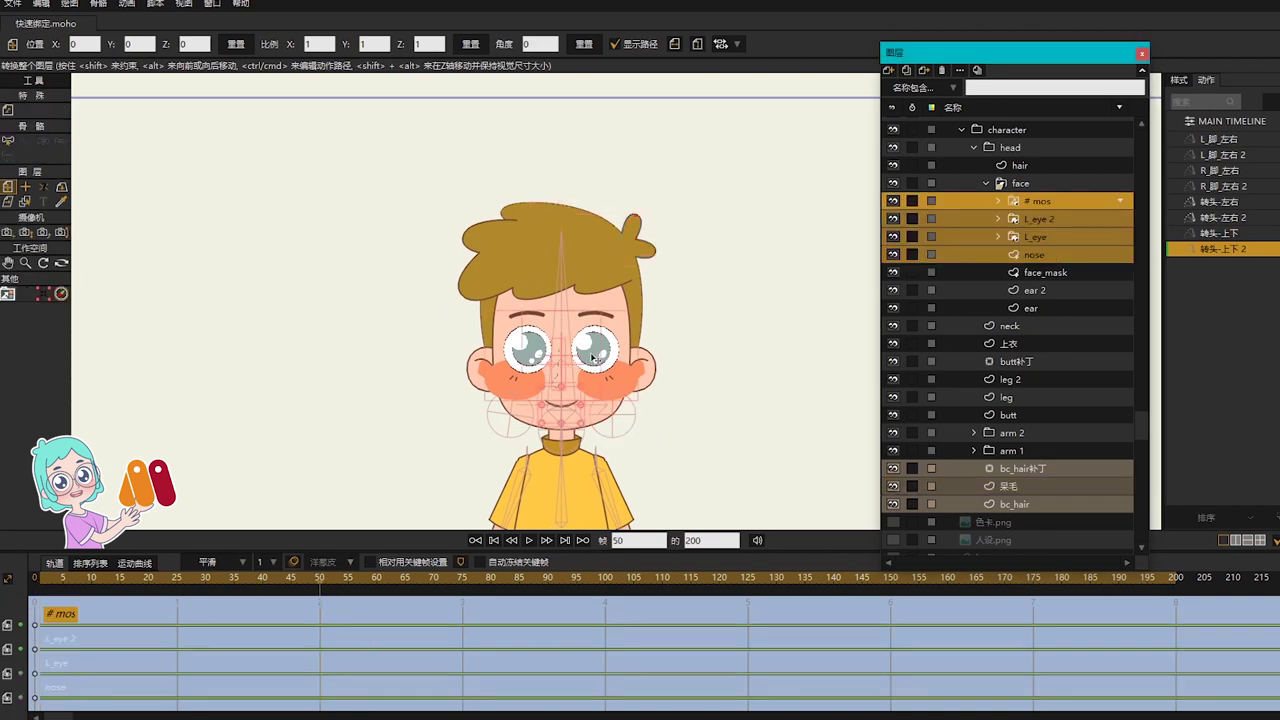
{"action": "scroll", "coordinate": [593, 357], "scroll_direction": "up", "scroll_amount": 4}
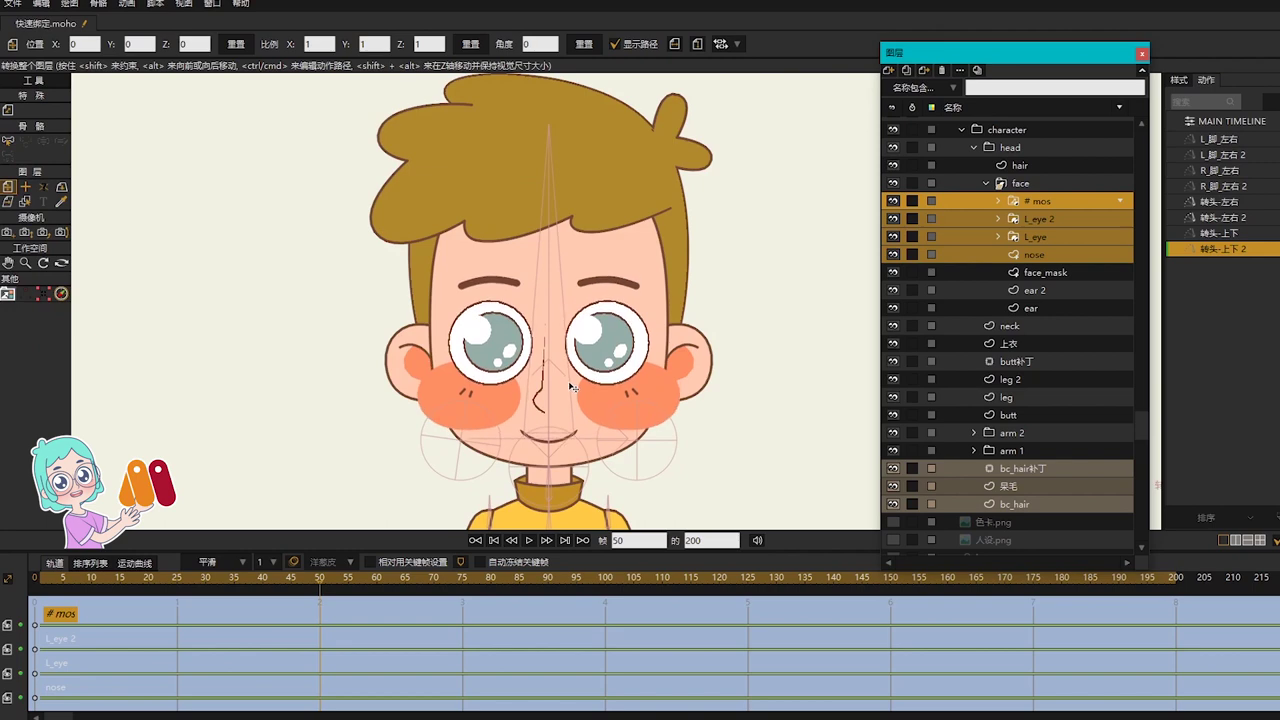
Step: Raise the nose and # mos layers to about Y -0.013 at frame 50, and lower the mouth slightly
{"action": "left_click", "coordinate": [1047, 207]}
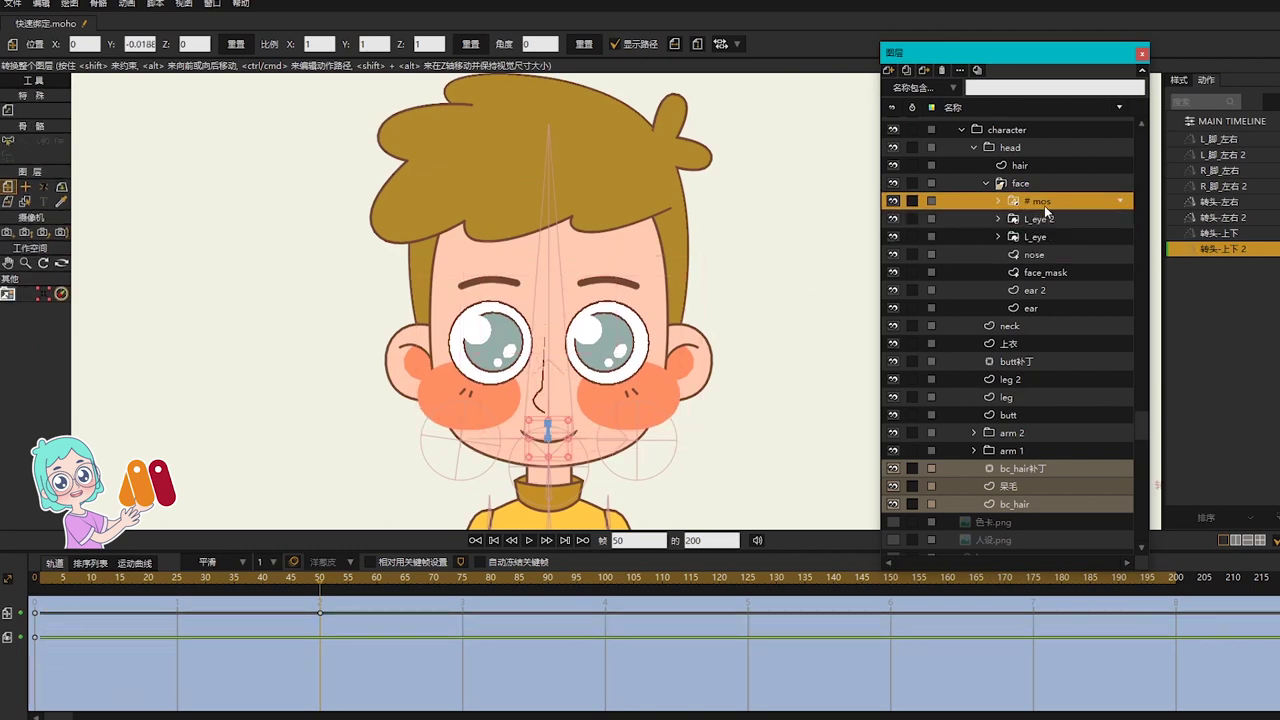
{"action": "scroll", "coordinate": [645, 401], "scroll_direction": "up", "scroll_amount": 2}
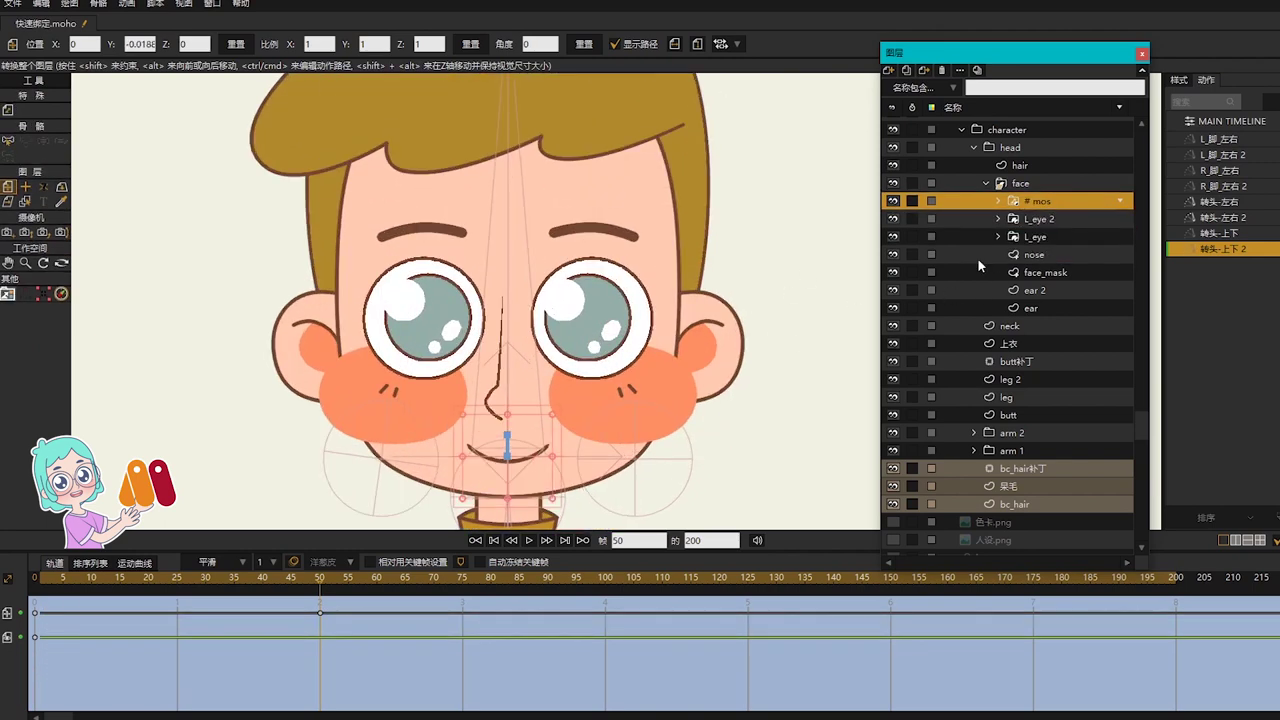
{"action": "left_click", "coordinate": [1040, 256], "text": "ctrl"}
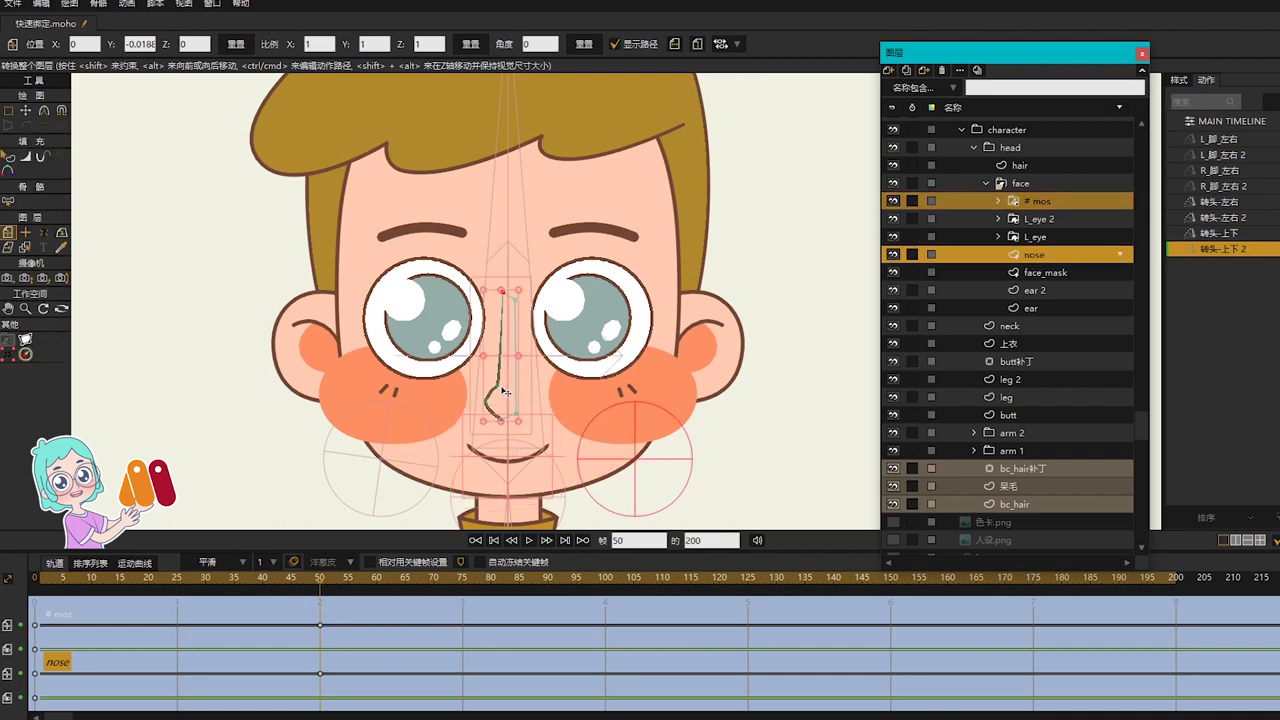
{"action": "left_click", "coordinate": [1053, 250]}
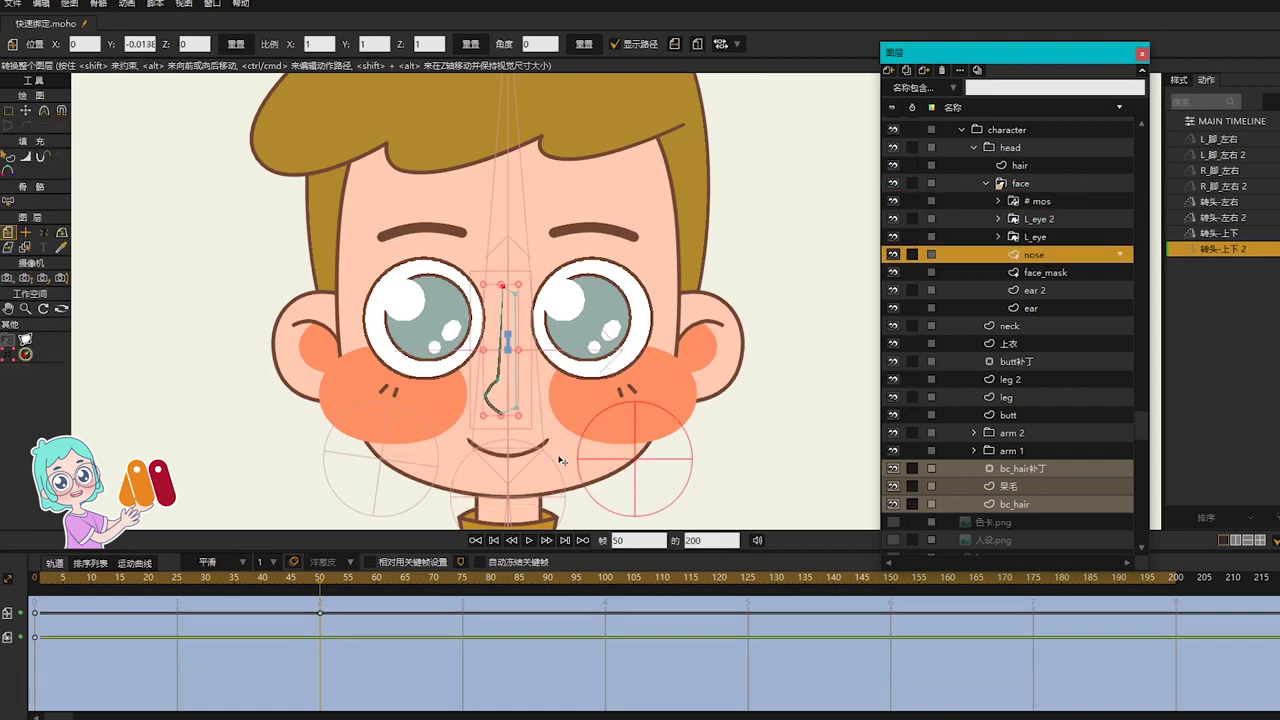
{"action": "left_click", "coordinate": [1048, 201]}
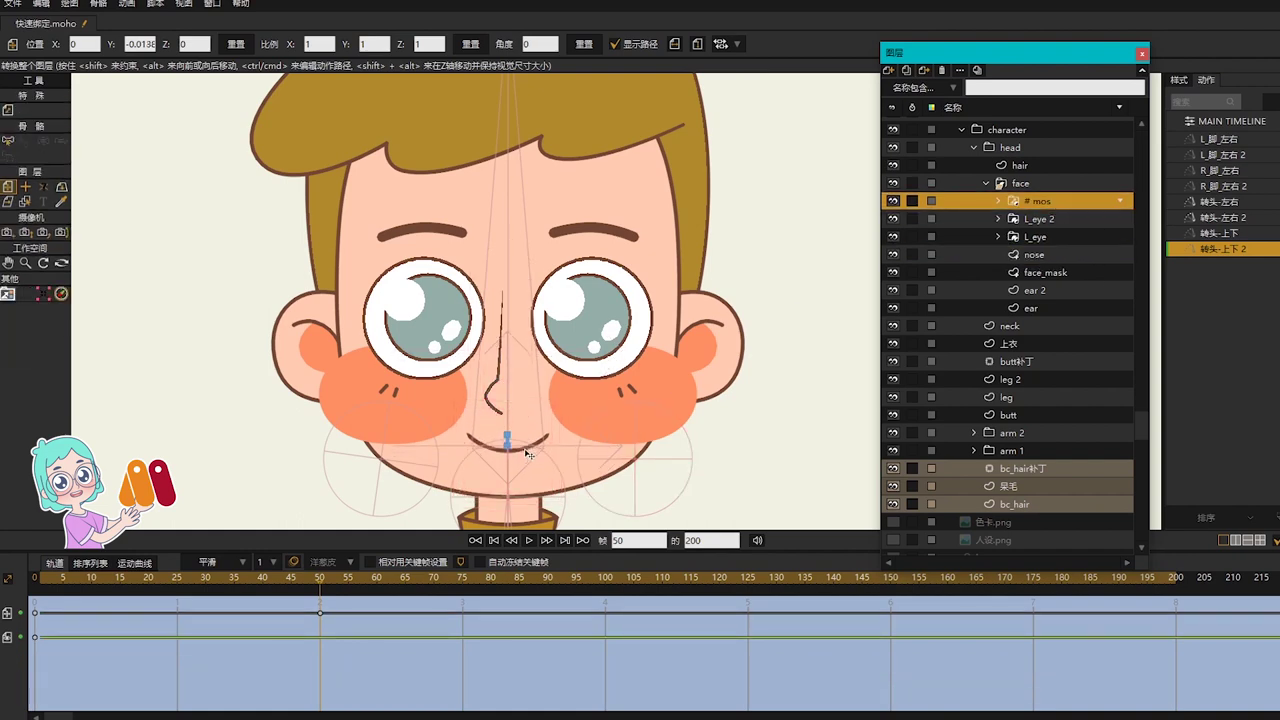
{"action": "left_click_drag", "start_coordinate": [528, 449], "coordinate": [527, 452]}
{"action": "scroll", "coordinate": [528, 449], "scroll_direction": "down", "scroll_amount": 2}
Step: Raise all points of the ear 2 layer at frame 50 to Y 0.4190 and scrub to check it
{"action": "left_click", "coordinate": [1035, 289]}
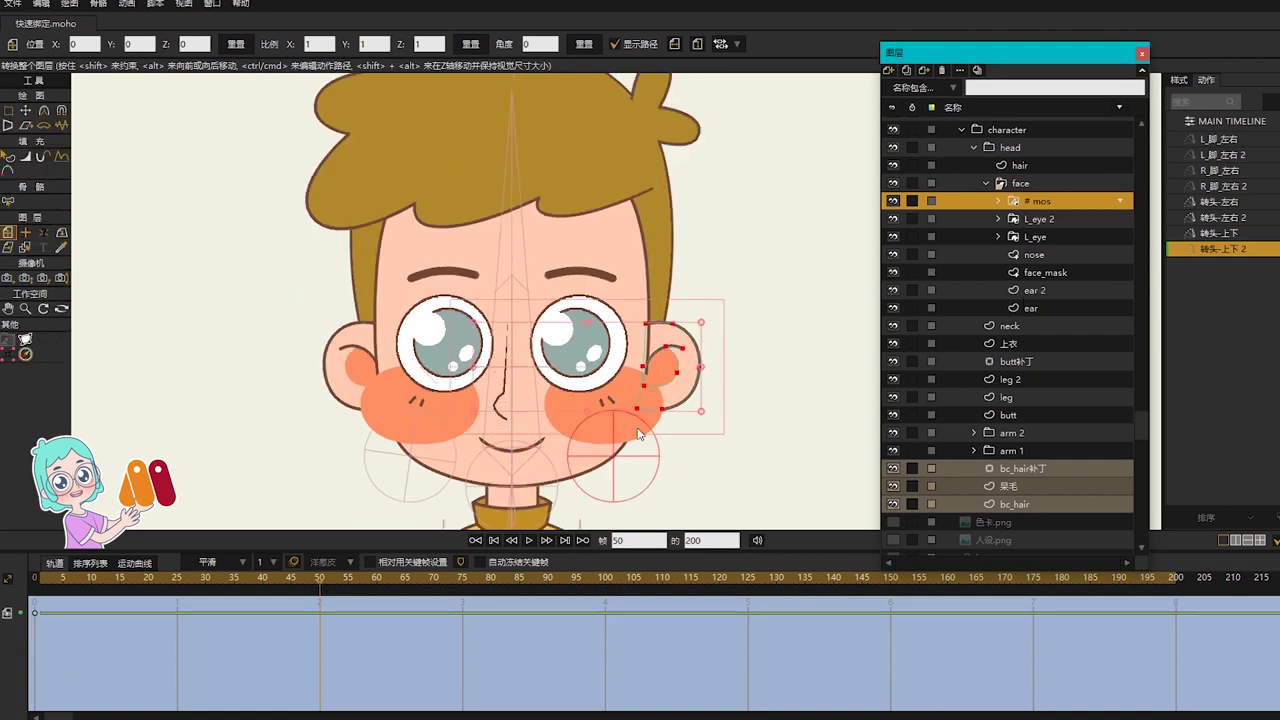
{"action": "key", "text": "t"}
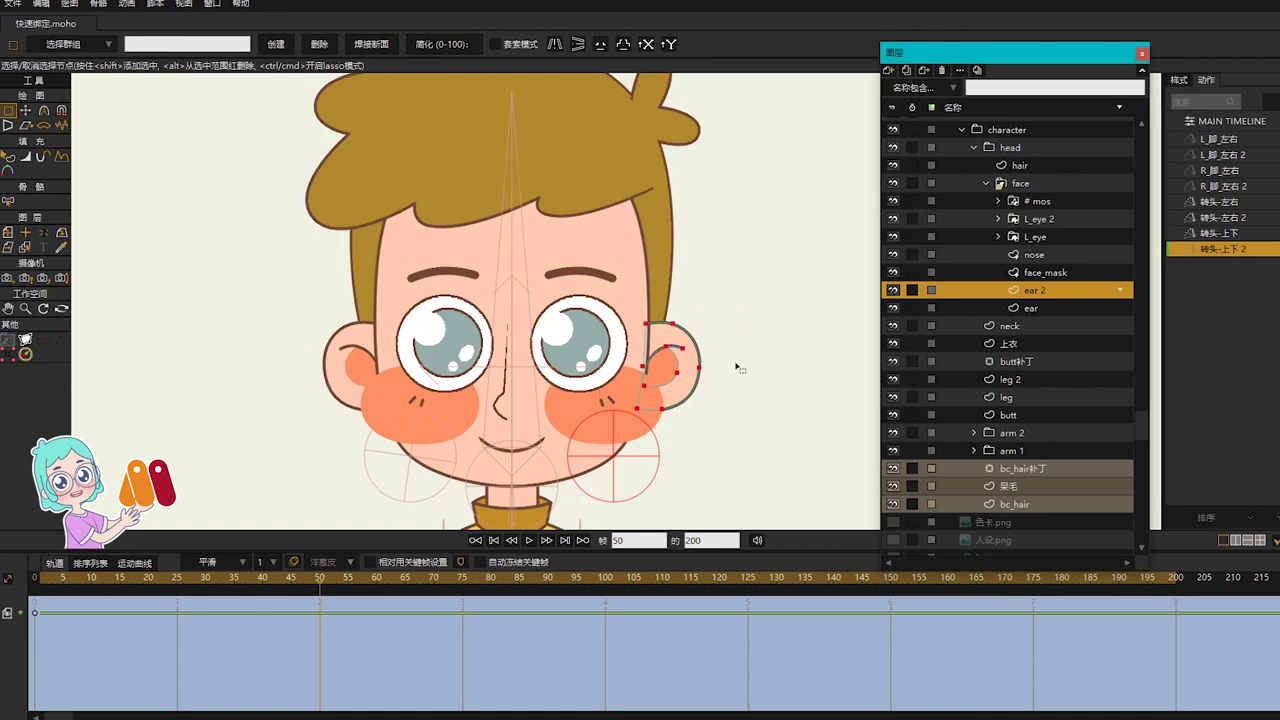
{"action": "scroll", "coordinate": [737, 363], "scroll_direction": "up", "scroll_amount": 2}
{"action": "left_click_drag", "start_coordinate": [637, 377], "coordinate": [636, 357]}
{"action": "scroll", "coordinate": [693, 360], "scroll_direction": "down", "scroll_amount": 2}
{"action": "mouse_move", "coordinate": [315, 577]}
{"action": "left_mouse_down"}
{"action": "mouse_move", "coordinate": [69, 580]}
{"action": "mouse_move", "coordinate": [322, 600]}
{"action": "left_mouse_up"}
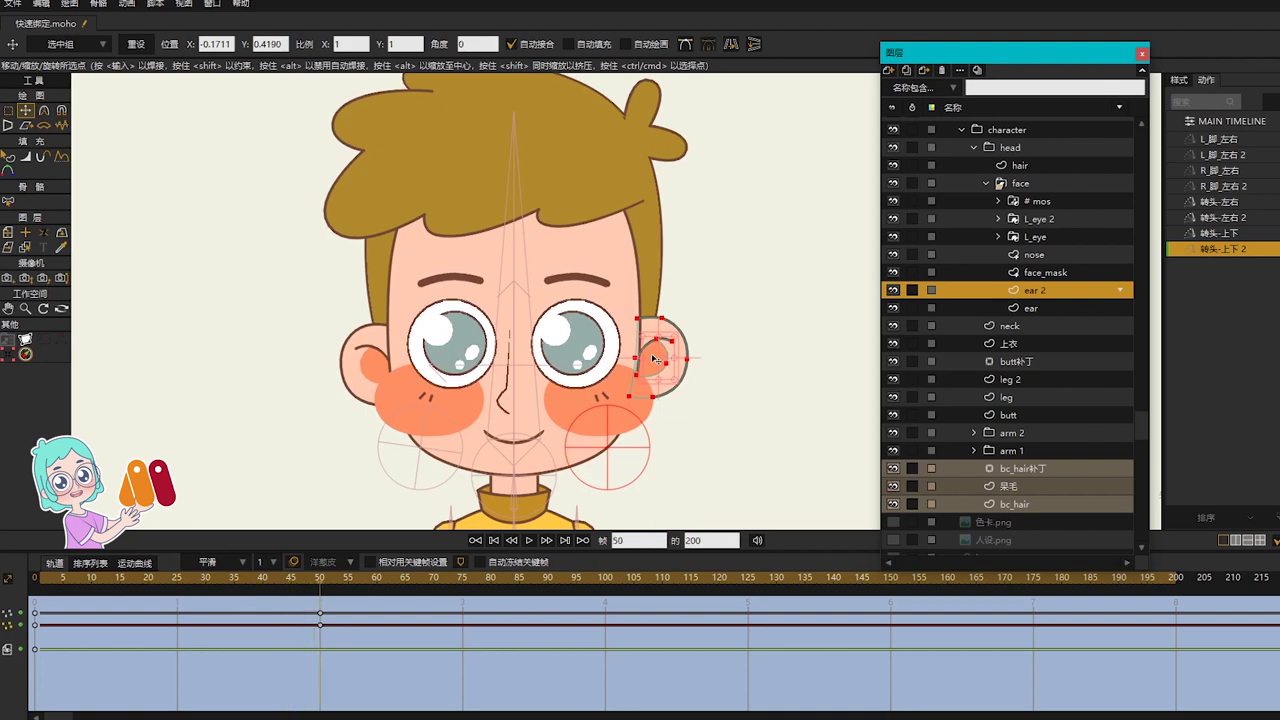
Step: Fine-tune the height of the ear 2 points at frame 50 to about Y 0.4173 and slant them slightly with Shear Points
{"action": "left_click_drag", "start_coordinate": [653, 358], "coordinate": [653, 362]}
{"action": "left_click_drag", "start_coordinate": [320, 581], "coordinate": [34, 596]}
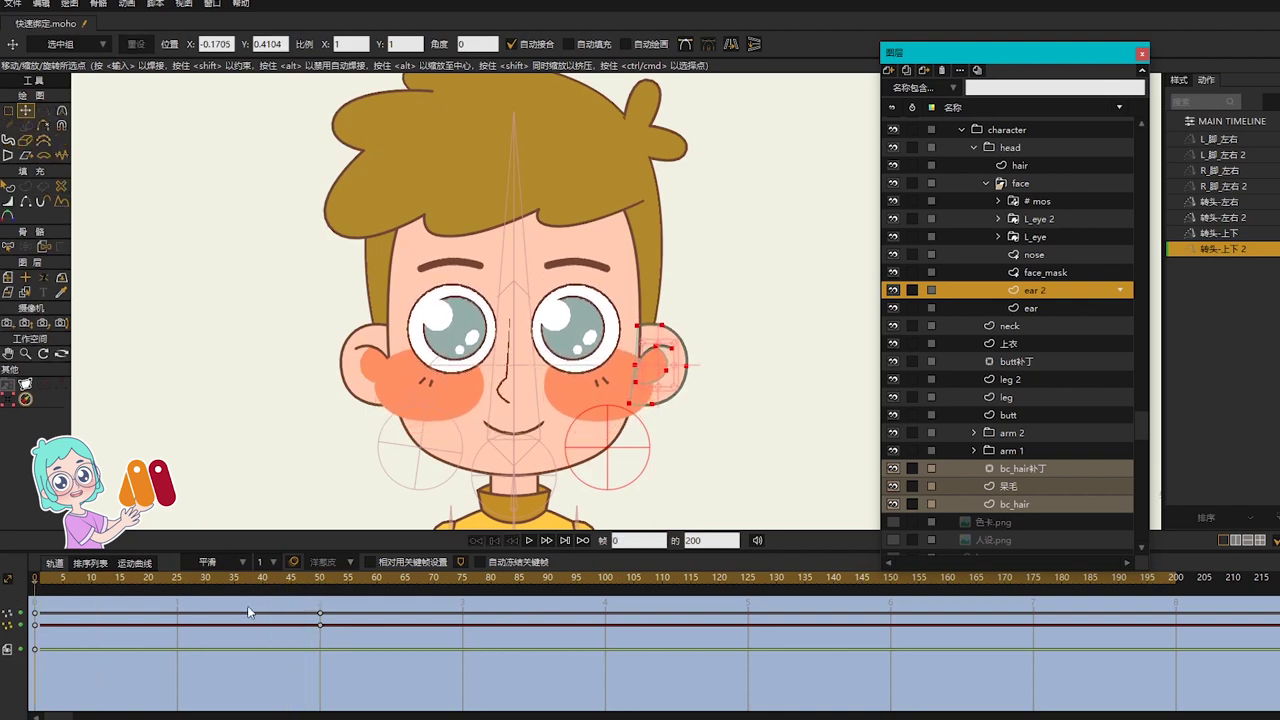
{"action": "left_click", "coordinate": [317, 615]}
{"action": "left_click_drag", "start_coordinate": [657, 363], "coordinate": [657, 359]}
{"action": "left_click", "coordinate": [30, 124]}
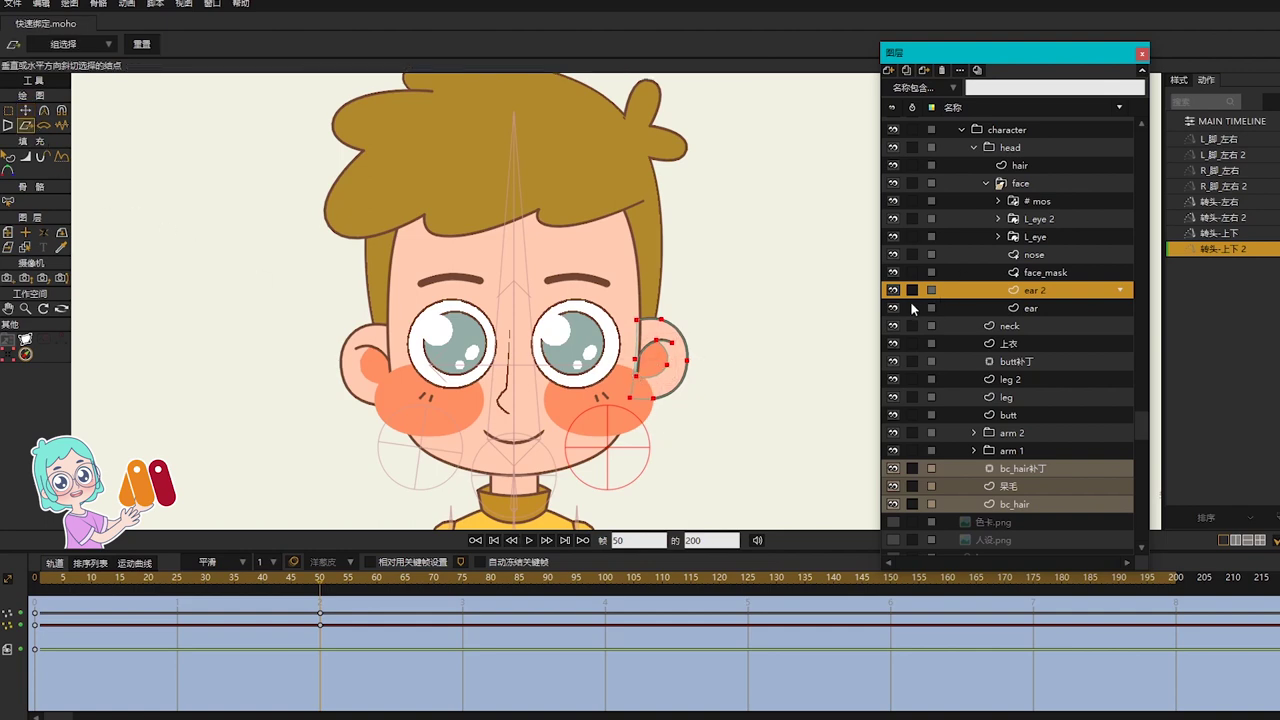
{"action": "left_click", "coordinate": [1048, 273]}
{"action": "scroll", "coordinate": [686, 373], "scroll_direction": "up", "scroll_amount": 3}
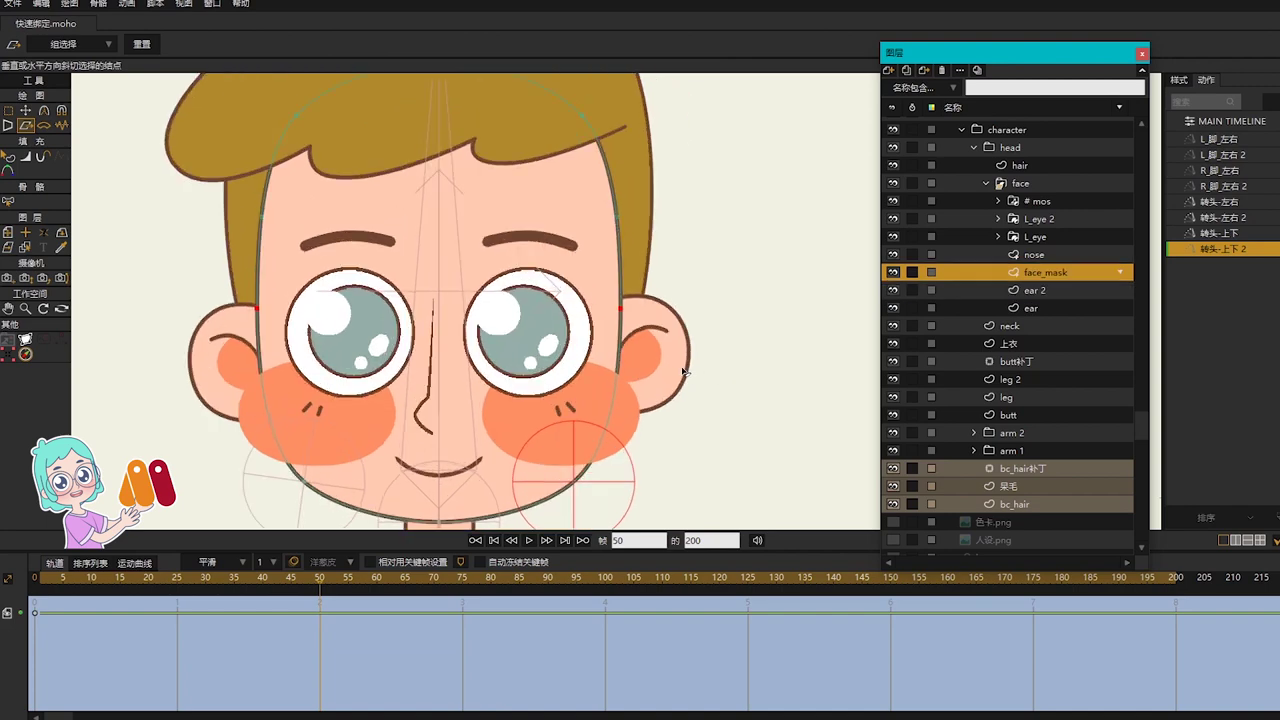
{"action": "key", "text": "g"}
{"action": "key", "text": "t"}
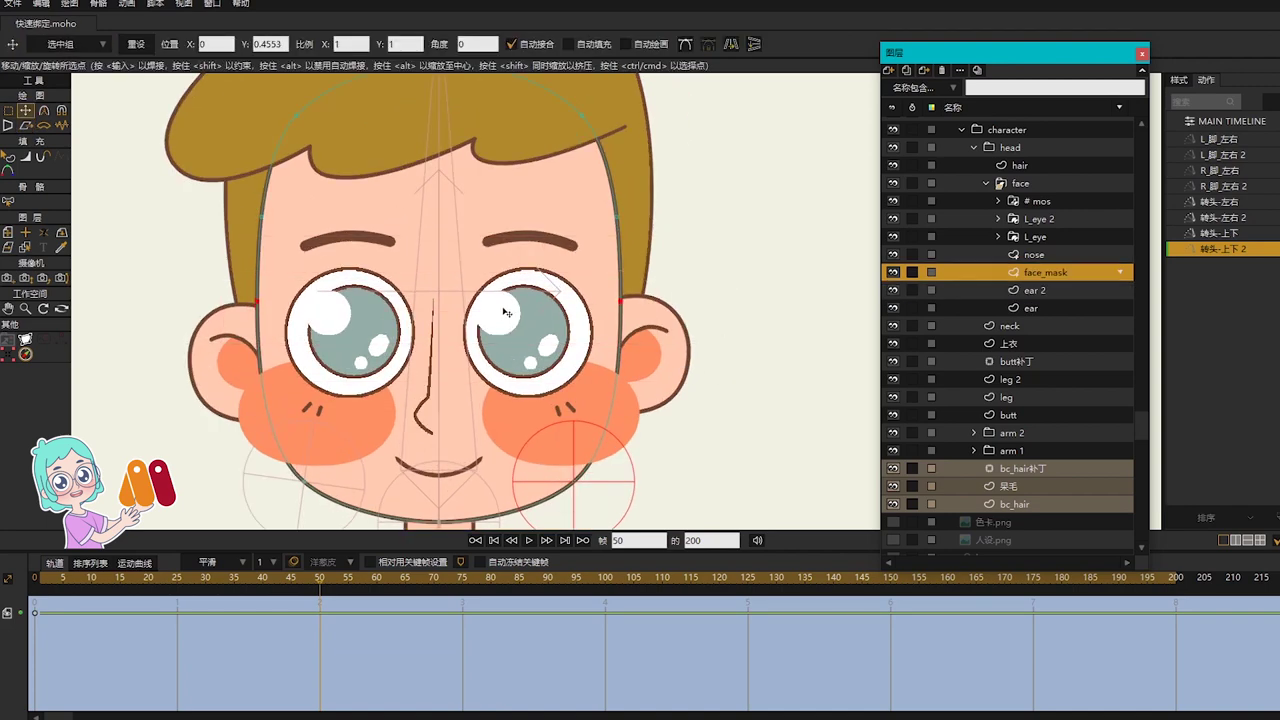
Step: Copy the ear 2 layer's point keyframes at frame 50 onto the ear layer and scrub to check both ears
{"action": "left_click", "coordinate": [1036, 291]}
{"action": "left_click_drag", "start_coordinate": [367, 668], "coordinate": [274, 572]}
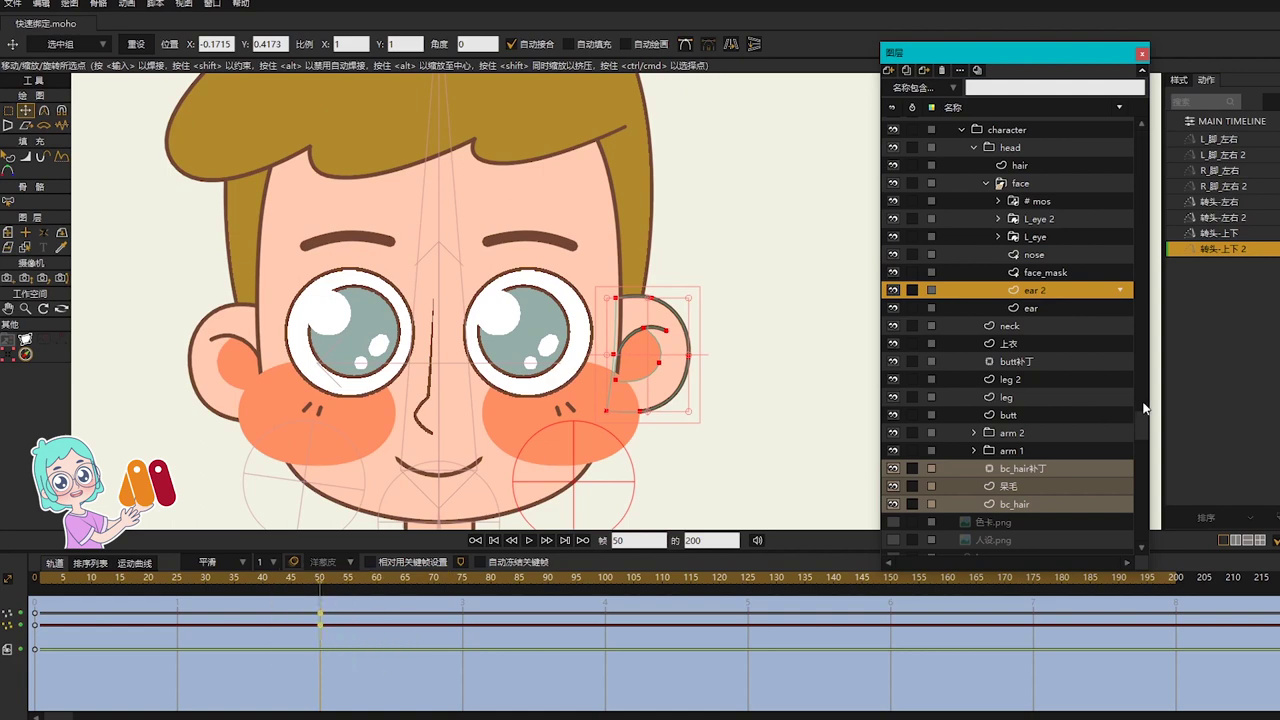
{"action": "left_click", "coordinate": [1036, 308]}
{"action": "scroll", "coordinate": [572, 372], "scroll_direction": "down", "scroll_amount": 3}
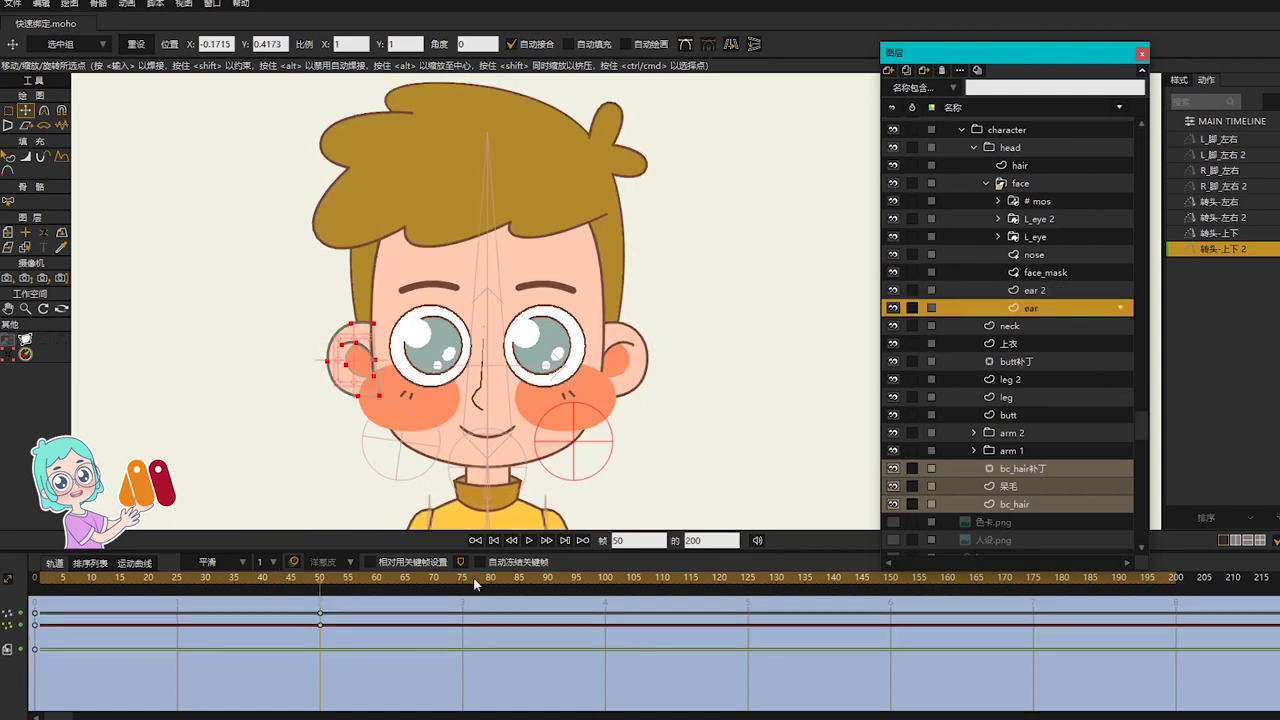
{"action": "left_click_drag", "start_coordinate": [299, 585], "coordinate": [320, 625]}
Step: Scale the hair layer at frame 50 to 1.0104 in X and 1.0565 in Y, and move it down to Y -0.0229
{"action": "scroll", "coordinate": [1008, 232], "scroll_direction": "up", "scroll_amount": 1}
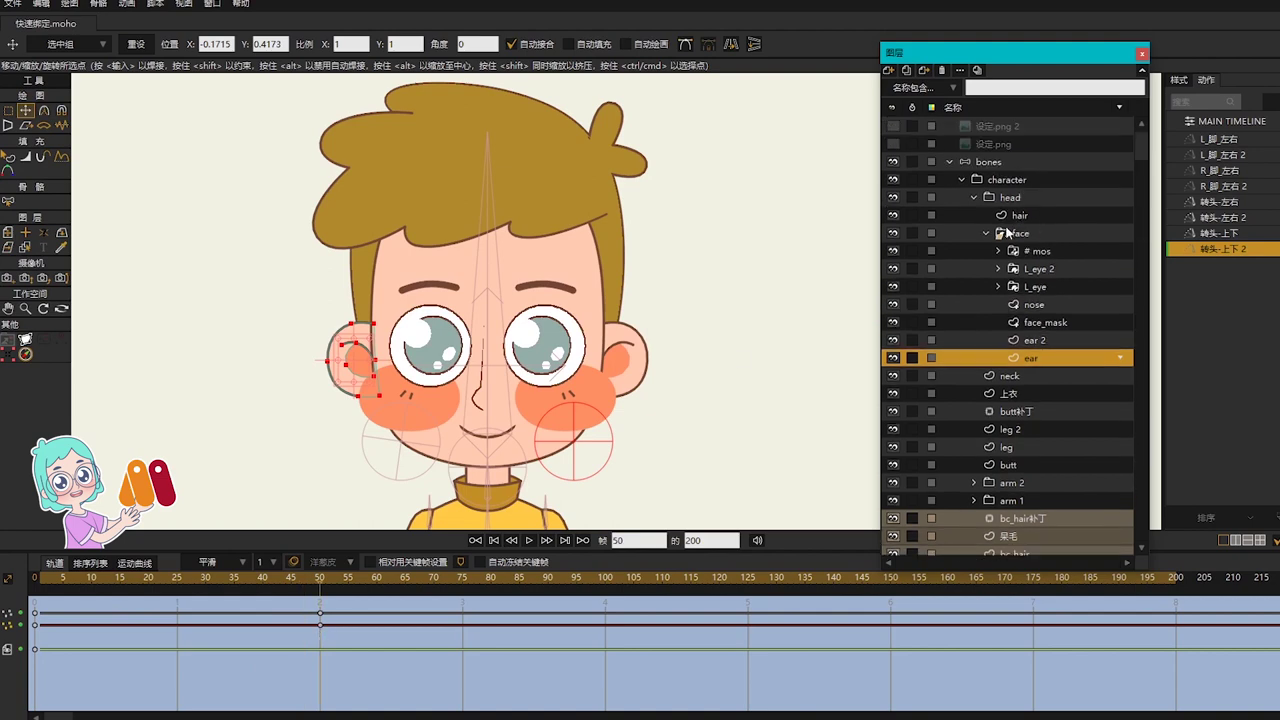
{"action": "left_click", "coordinate": [1020, 215]}
{"action": "key", "text": "t"}
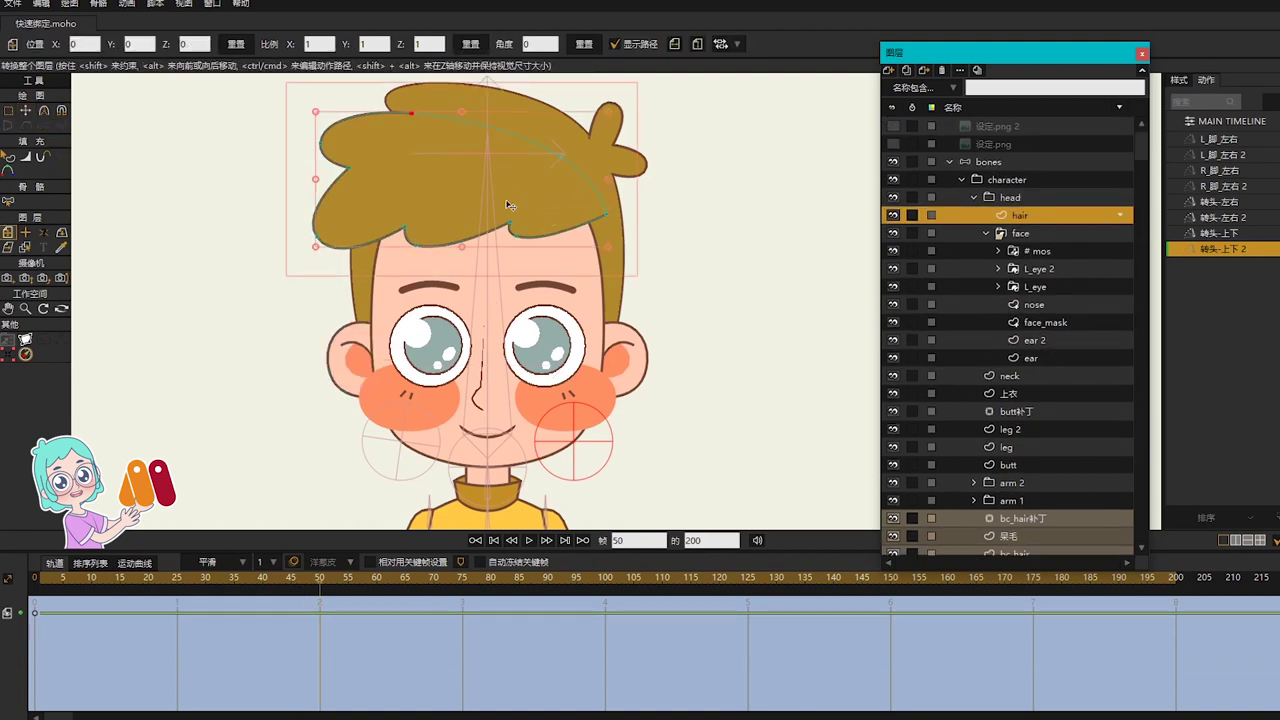
{"action": "scroll", "coordinate": [500, 190], "scroll_direction": "down", "scroll_amount": 1}
{"action": "left_click_drag", "start_coordinate": [472, 240], "coordinate": [473, 244]}
{"action": "left_click_drag", "start_coordinate": [354, 186], "coordinate": [352, 187]}
{"action": "left_click_drag", "start_coordinate": [519, 201], "coordinate": [517, 216]}
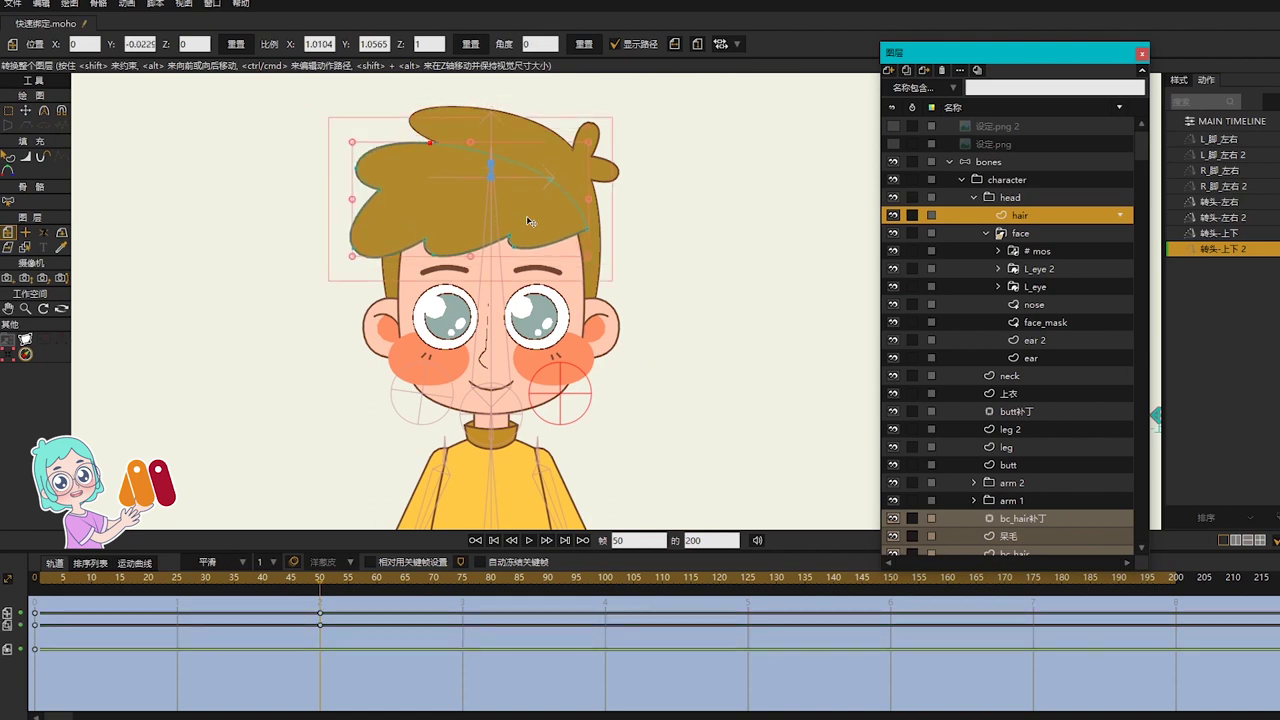
{"action": "scroll", "coordinate": [630, 165], "scroll_direction": "down", "scroll_amount": 1}
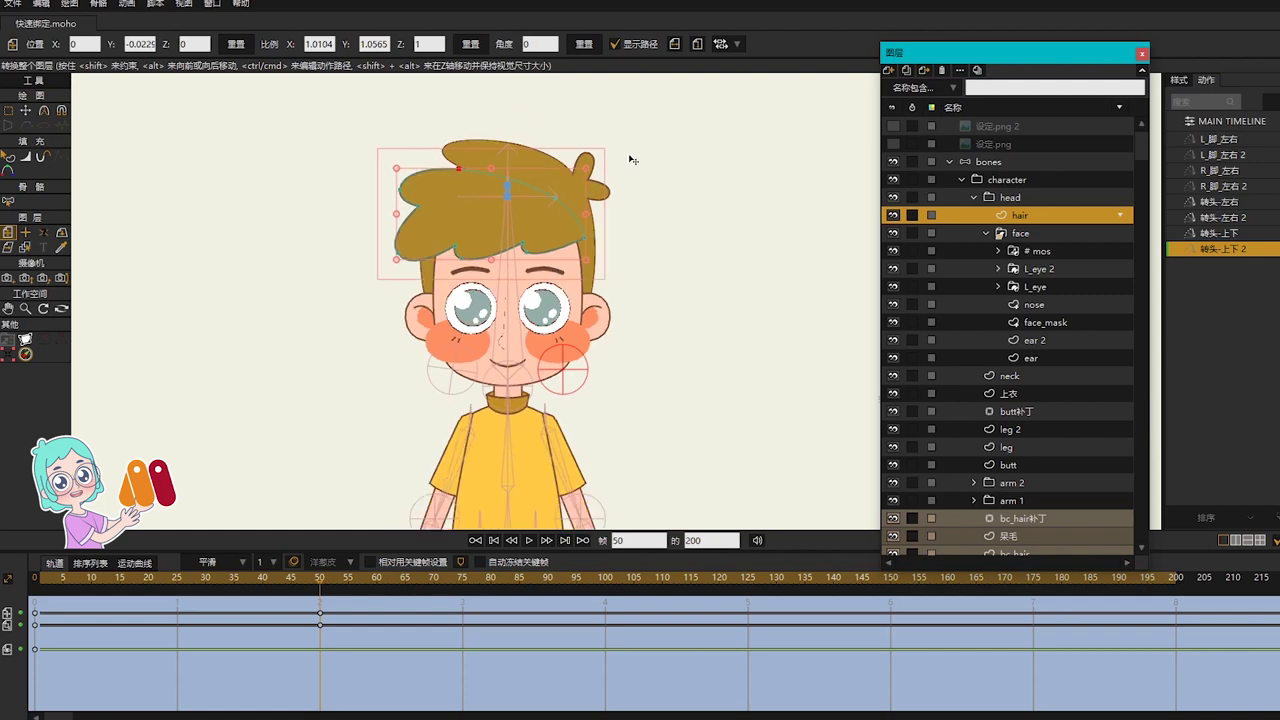
{"action": "scroll", "coordinate": [1035, 441], "scroll_direction": "down", "scroll_amount": 2}
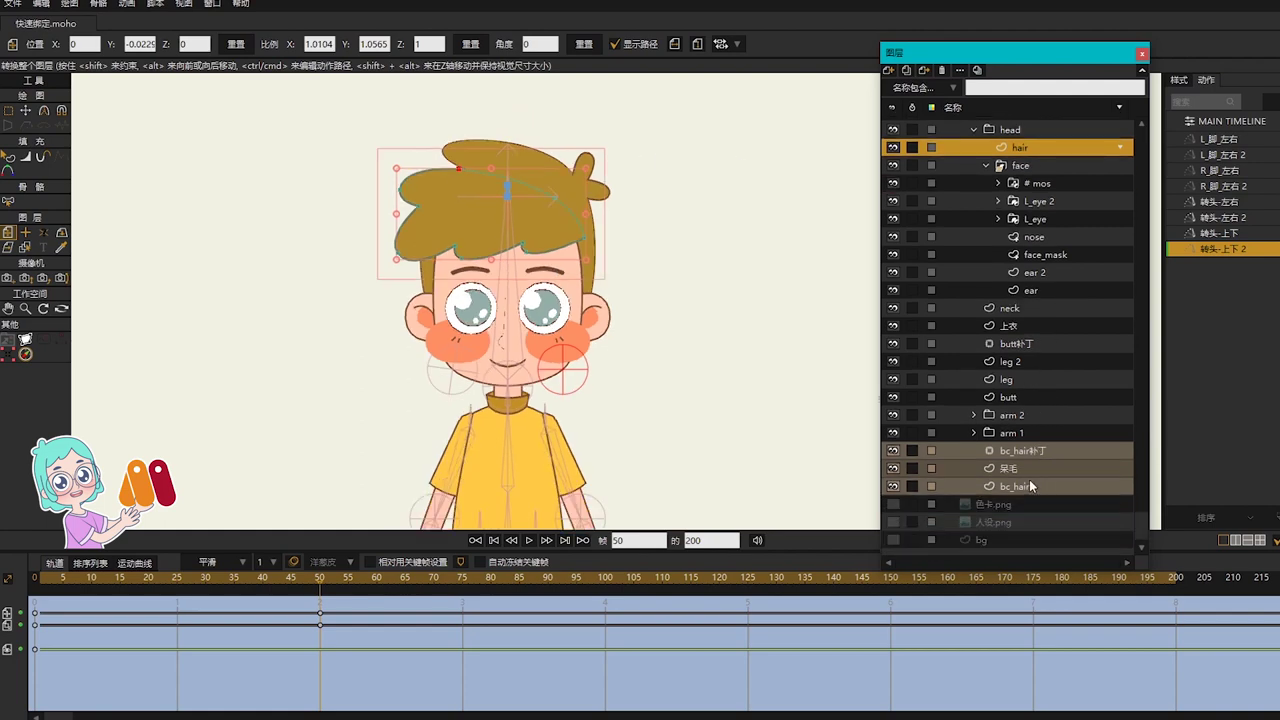
Step: Distort the bc_hair points at frame 50 with Perspective Points, lower their top edge to bring the centre to Y 0.5387, and scrub to check
{"action": "left_click", "coordinate": [1030, 481]}
{"action": "key", "text": "t"}
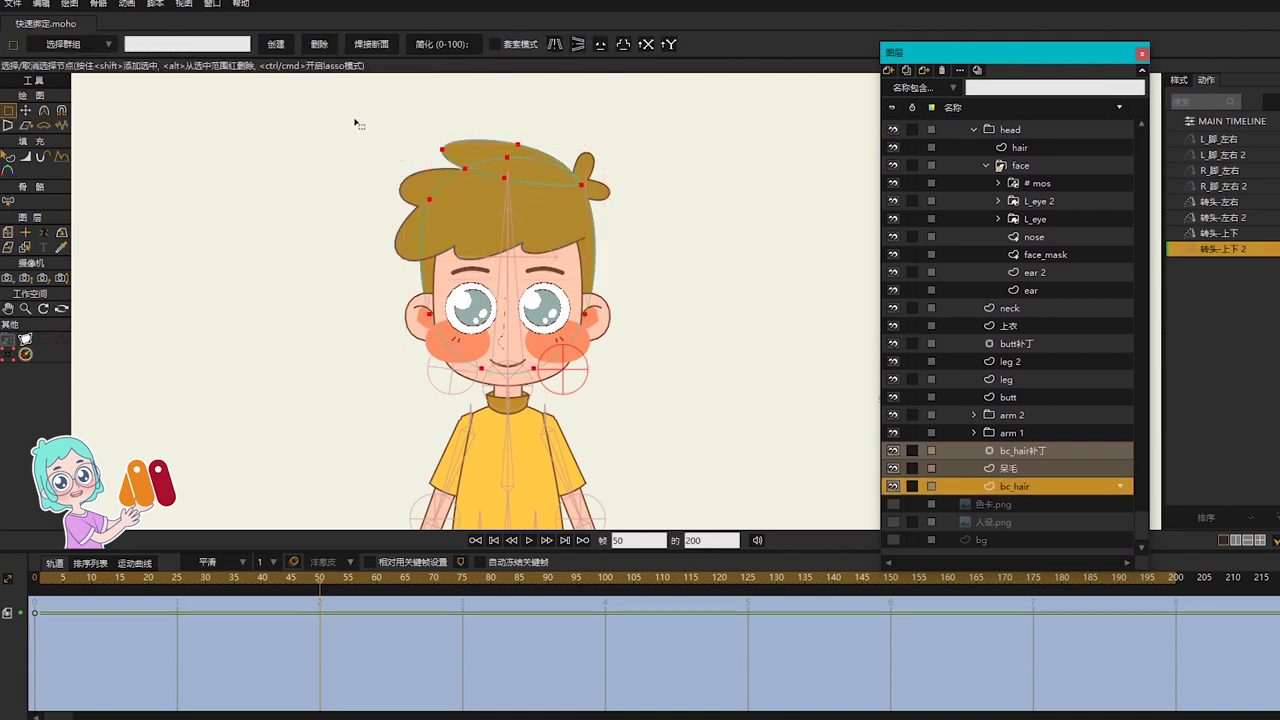
{"action": "left_click", "coordinate": [9, 127]}
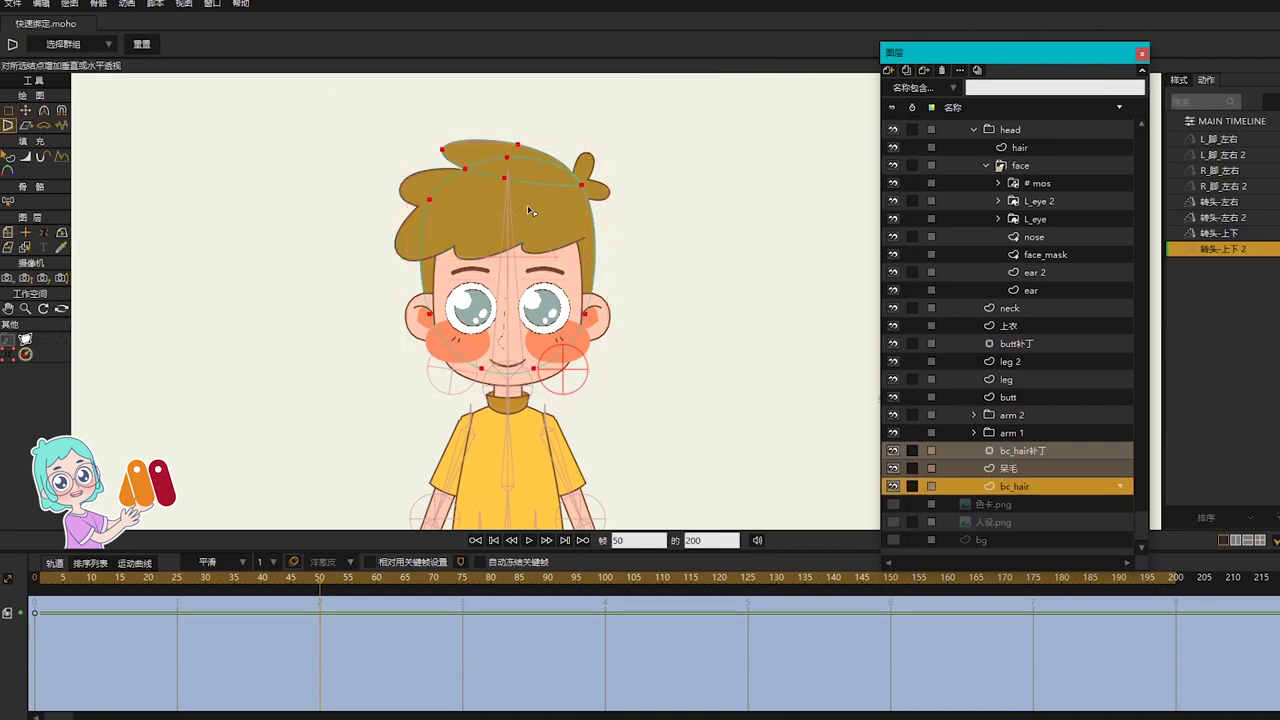
{"action": "left_click_drag", "start_coordinate": [528, 208], "coordinate": [501, 208]}
{"action": "key", "text": "t"}
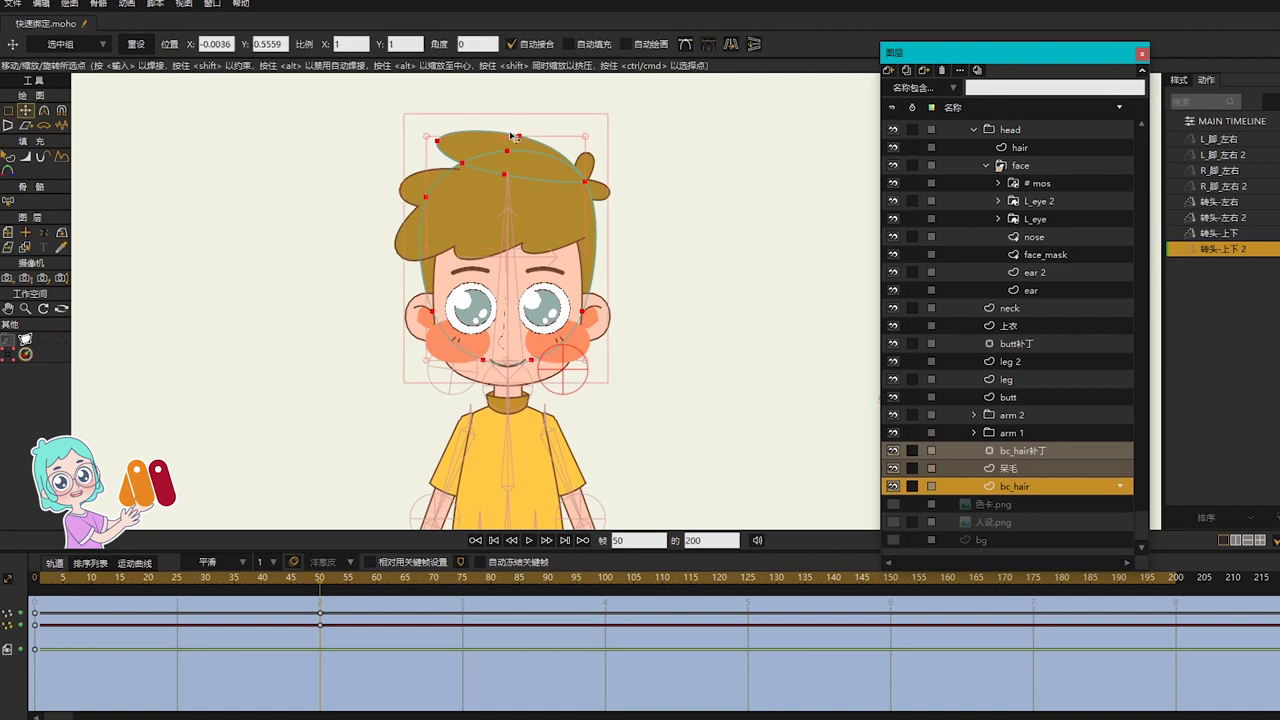
{"action": "left_click_drag", "start_coordinate": [507, 136], "coordinate": [507, 153]}
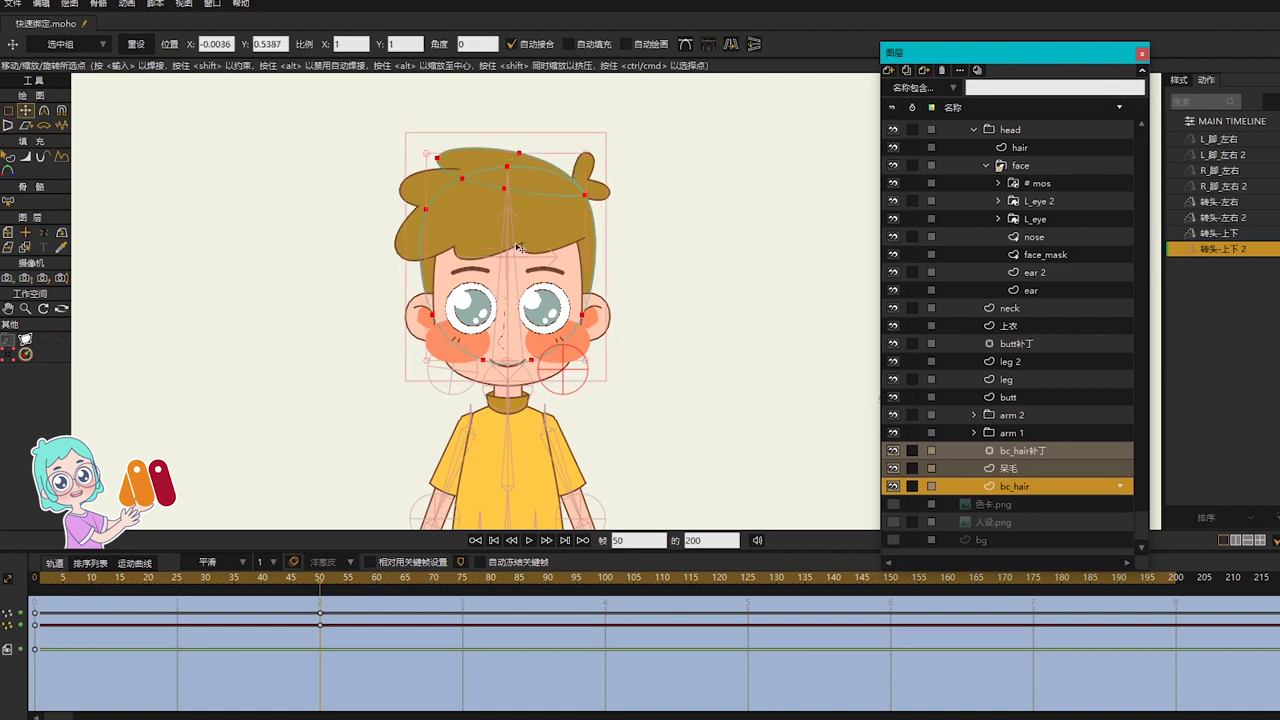
{"action": "mouse_move", "coordinate": [320, 588]}
{"action": "left_mouse_down"}
{"action": "mouse_move", "coordinate": [39, 581]}
{"action": "mouse_move", "coordinate": [317, 593]}
{"action": "left_mouse_up"}
{"action": "left_click", "coordinate": [318, 597]}
Step: Lower the 呆毛 layer's points at frame 50 to Y 0.6863 and scrub to check the hair tuft
{"action": "left_click", "coordinate": [1010, 468]}
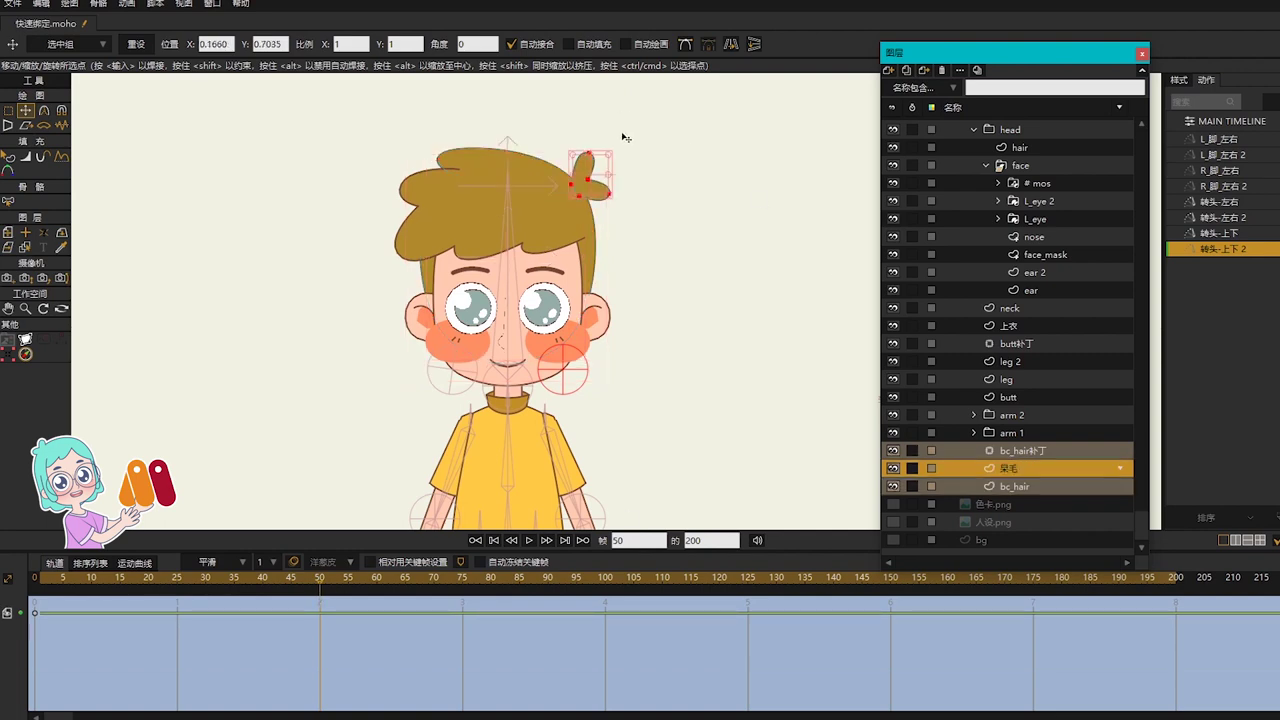
{"action": "scroll", "coordinate": [626, 169], "scroll_direction": "up", "scroll_amount": 3}
{"action": "left_click_drag", "start_coordinate": [555, 229], "coordinate": [556, 236]}
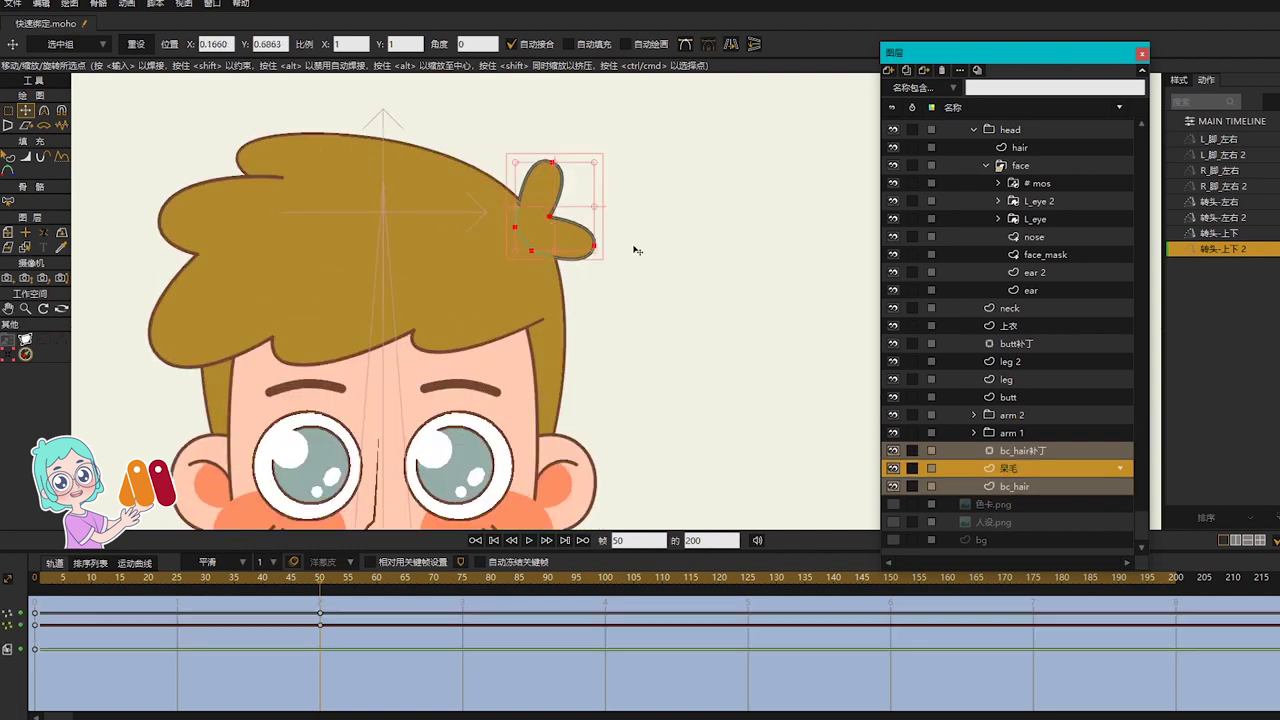
{"action": "scroll", "coordinate": [634, 249], "scroll_direction": "down", "scroll_amount": 3}
{"action": "scroll", "coordinate": [652, 249], "scroll_direction": "down", "scroll_amount": 2}
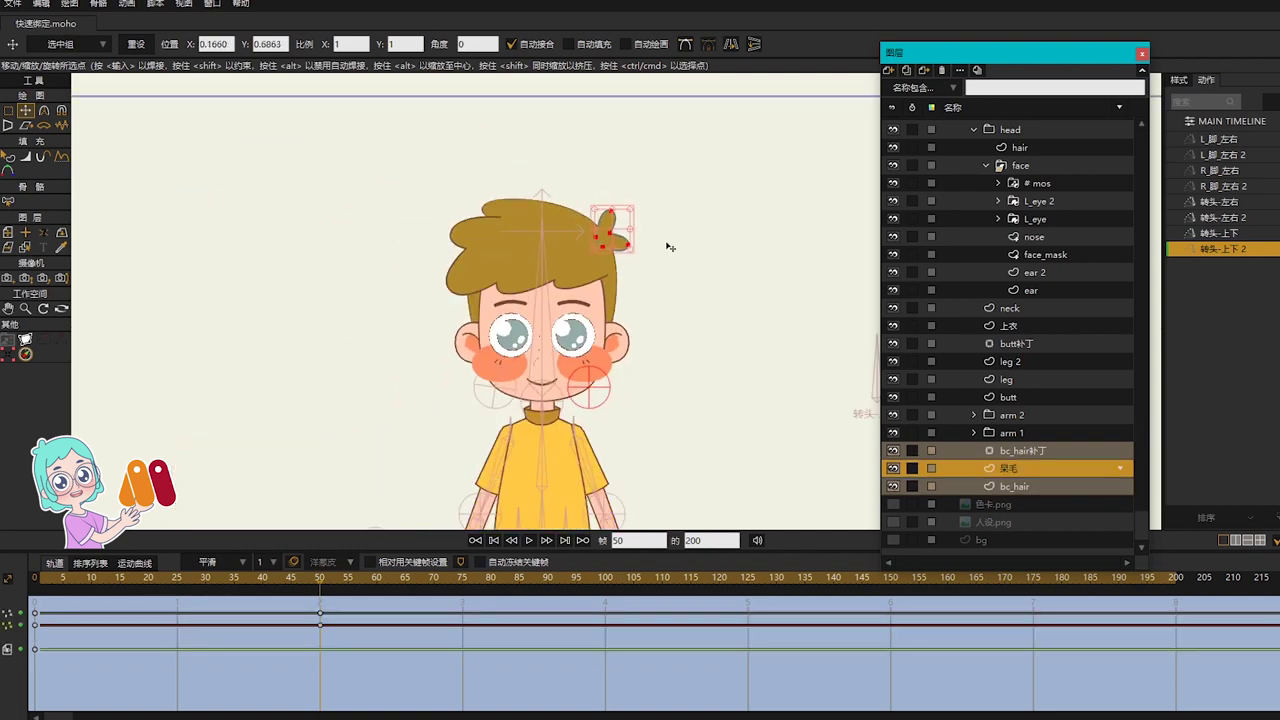
{"action": "left_click_drag", "start_coordinate": [325, 587], "coordinate": [297, 594]}
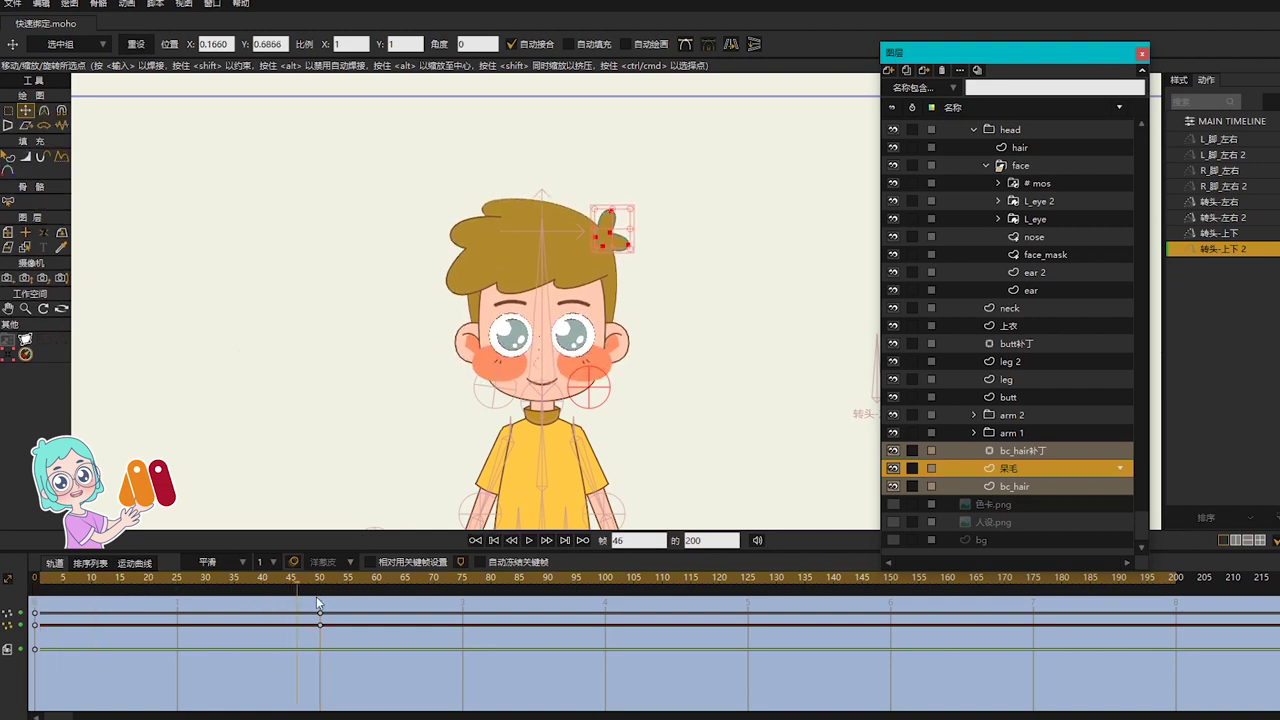
Step: Stretch the top of bc_hair slightly upward at frame 50, set the hair layer to scale Y 1.0783 and position Y -0.0170, and save
{"action": "left_click", "coordinate": [968, 487]}
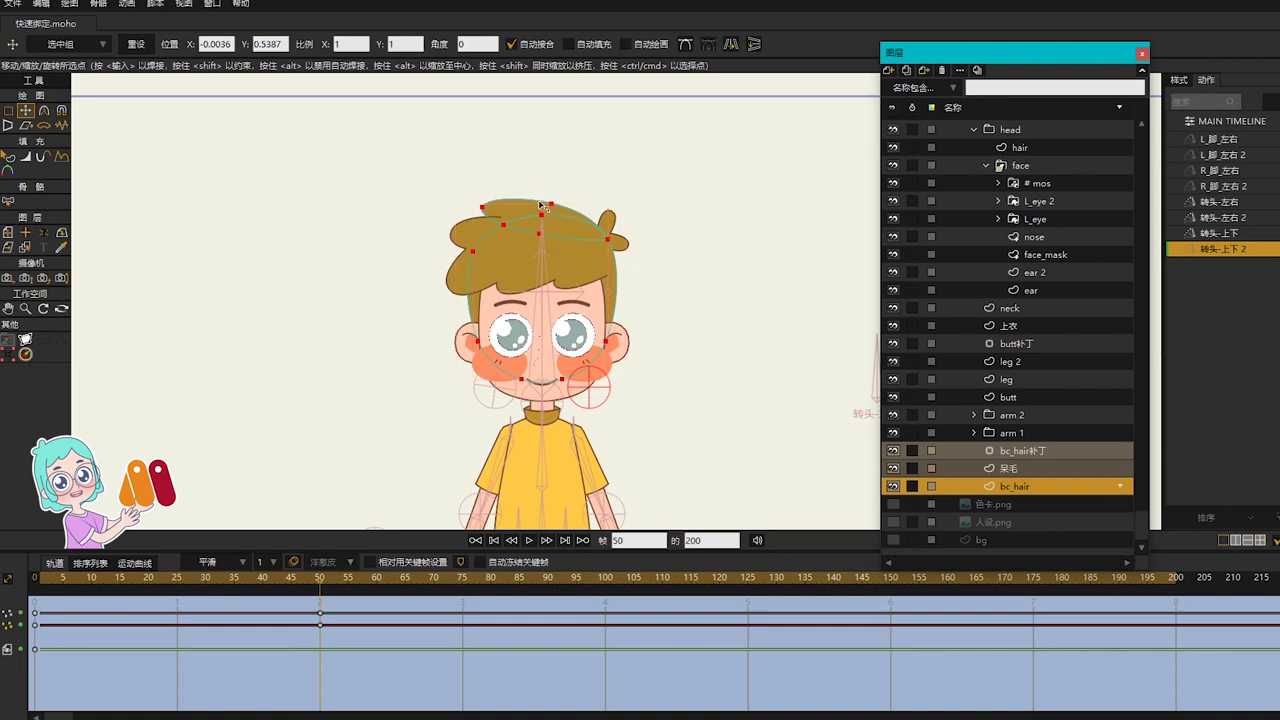
{"action": "left_click_drag", "start_coordinate": [540, 205], "coordinate": [563, 197]}
{"action": "left_click", "coordinate": [1021, 149]}
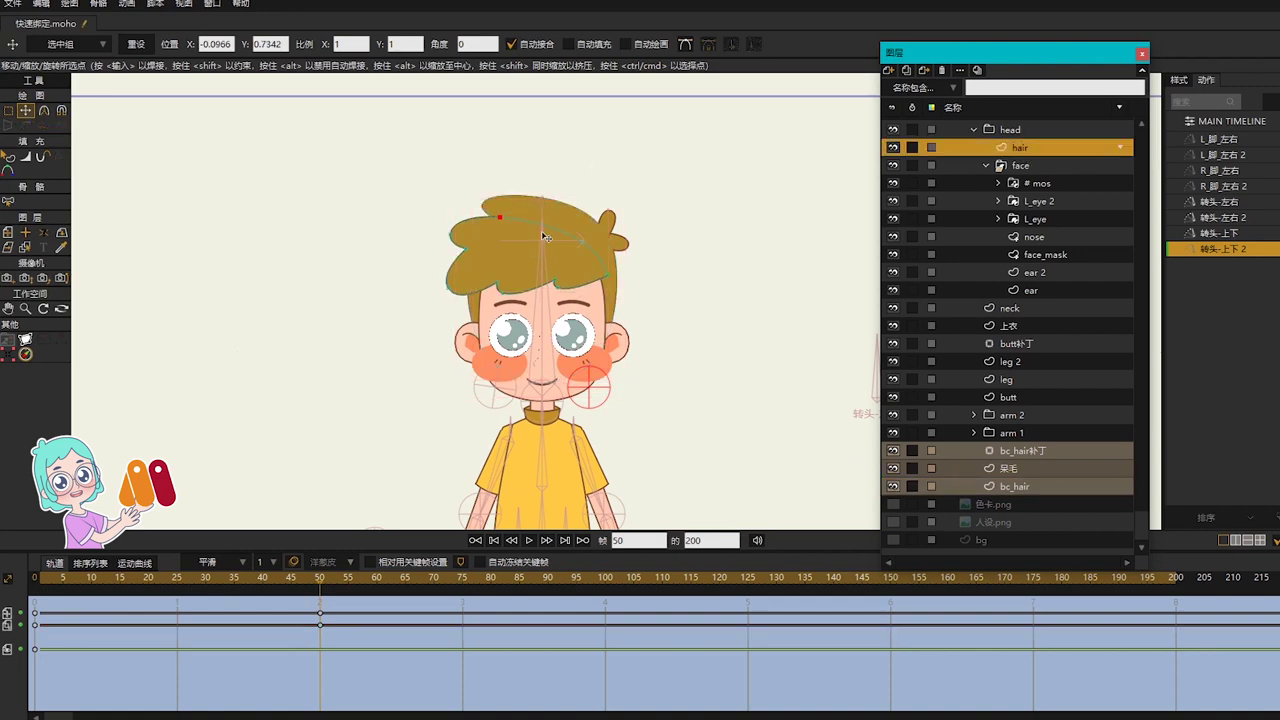
{"action": "key", "text": "0"}
{"action": "scroll", "coordinate": [541, 230], "scroll_direction": "up", "scroll_amount": 2}
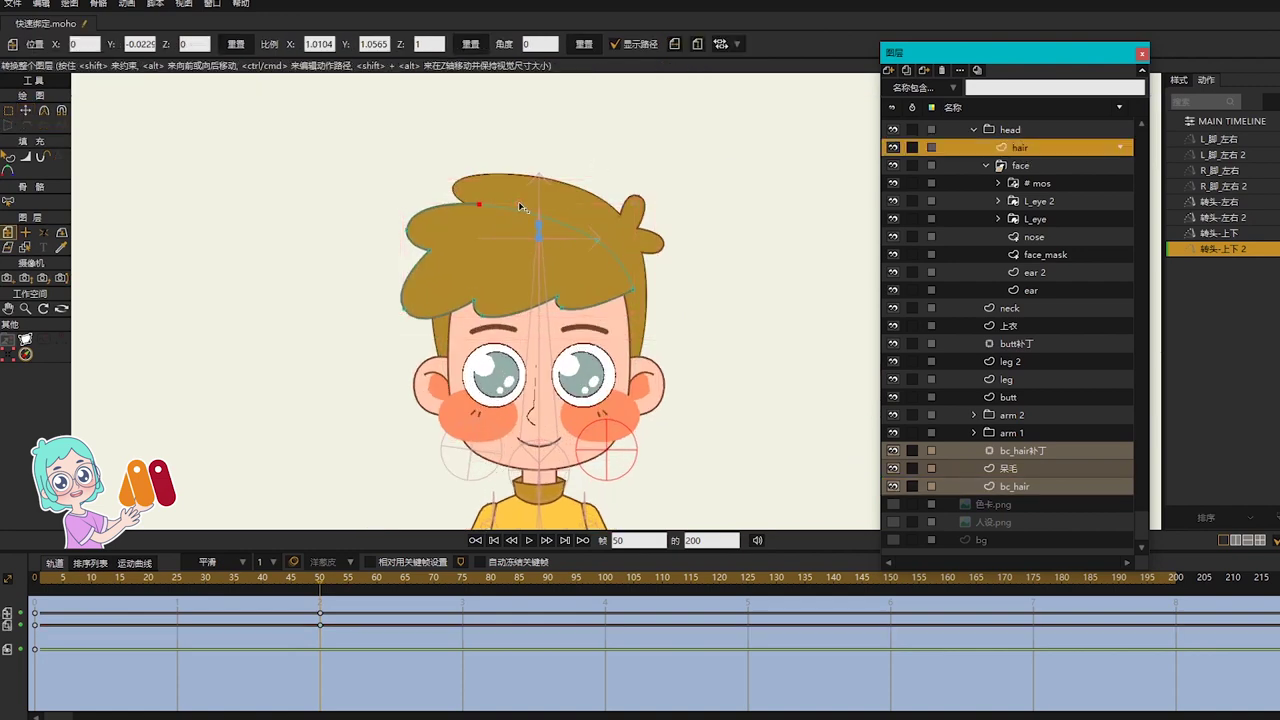
{"action": "left_click_drag", "start_coordinate": [518, 203], "coordinate": [518, 201]}
{"action": "left_click_drag", "start_coordinate": [550, 255], "coordinate": [551, 252]}
{"action": "scroll", "coordinate": [676, 311], "scroll_direction": "down", "scroll_amount": 2}
{"action": "key", "text": "ctrl+s"}
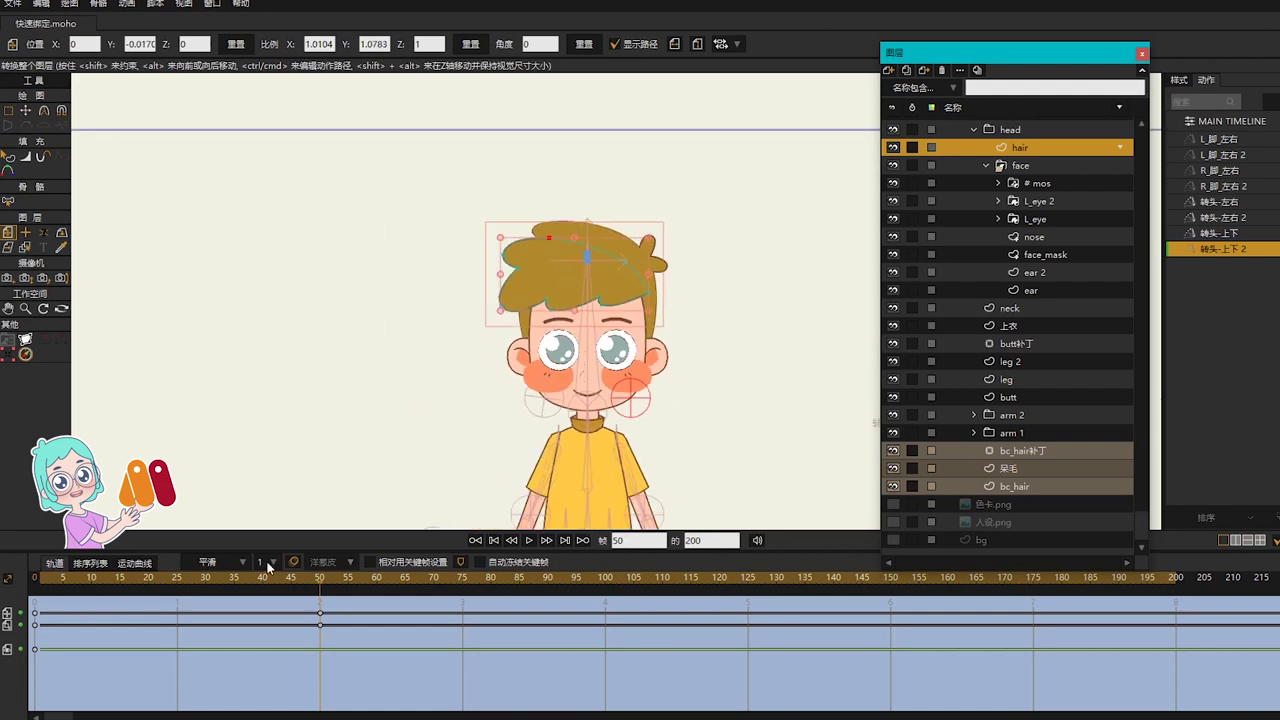
{"action": "mouse_move", "coordinate": [317, 582]}
{"action": "left_mouse_down"}
{"action": "mouse_move", "coordinate": [41, 582]}
{"action": "mouse_move", "coordinate": [322, 590]}
{"action": "left_mouse_up"}
Step: Raise the two jaw-side control bones of the bones layer slightly at frame 50 of 转头-上下 2, to X 0.0251
{"action": "scroll", "coordinate": [1046, 243], "scroll_direction": "up", "scroll_amount": 2}
{"action": "scroll", "coordinate": [1046, 243], "scroll_direction": "up", "scroll_amount": 1}
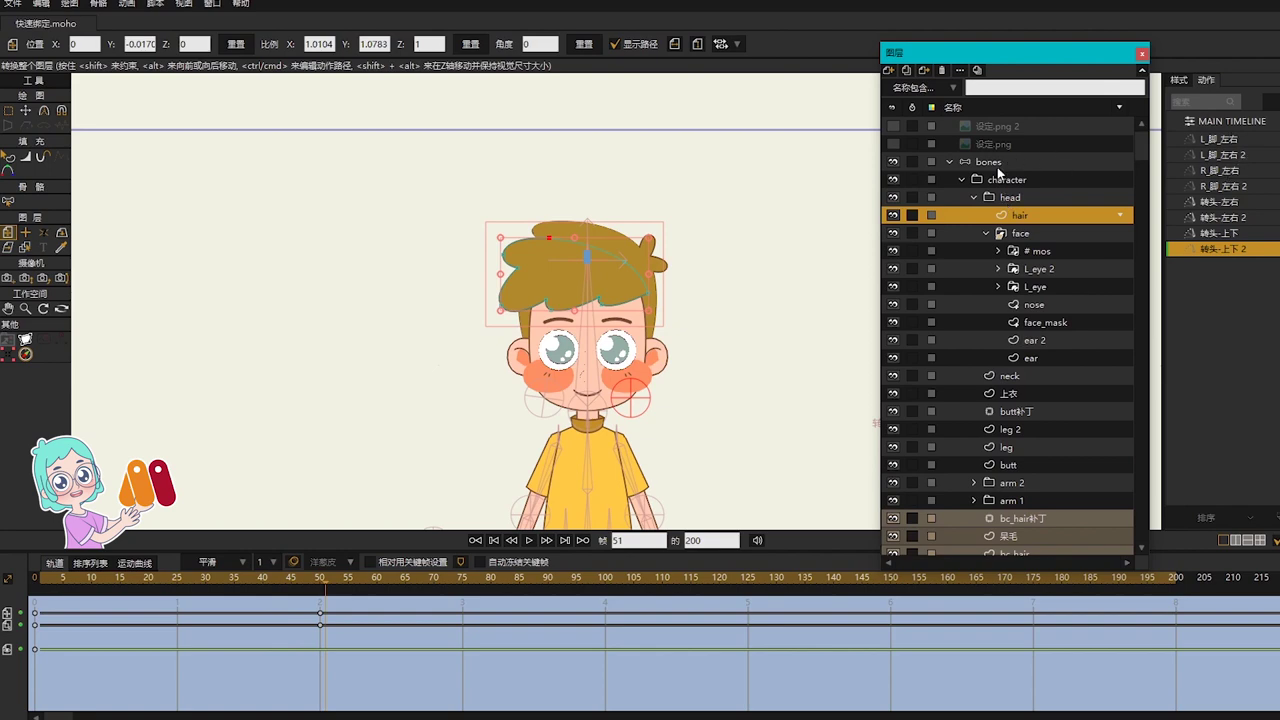
{"action": "left_click", "coordinate": [996, 163]}
{"action": "left_click", "coordinate": [320, 582]}
{"action": "scroll", "coordinate": [666, 423], "scroll_direction": "up", "scroll_amount": 5}
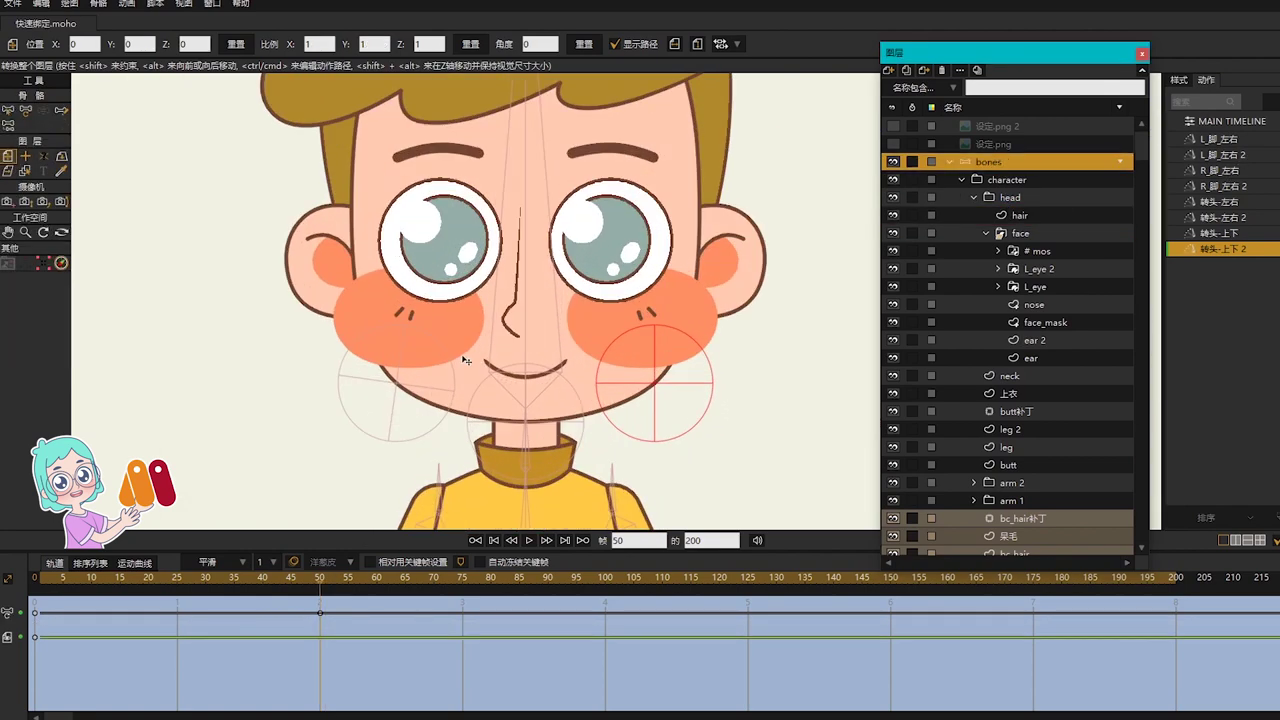
{"action": "key", "text": "z"}
{"action": "left_click", "coordinate": [652, 381], "text": "shift"}
{"action": "key", "text": "t"}
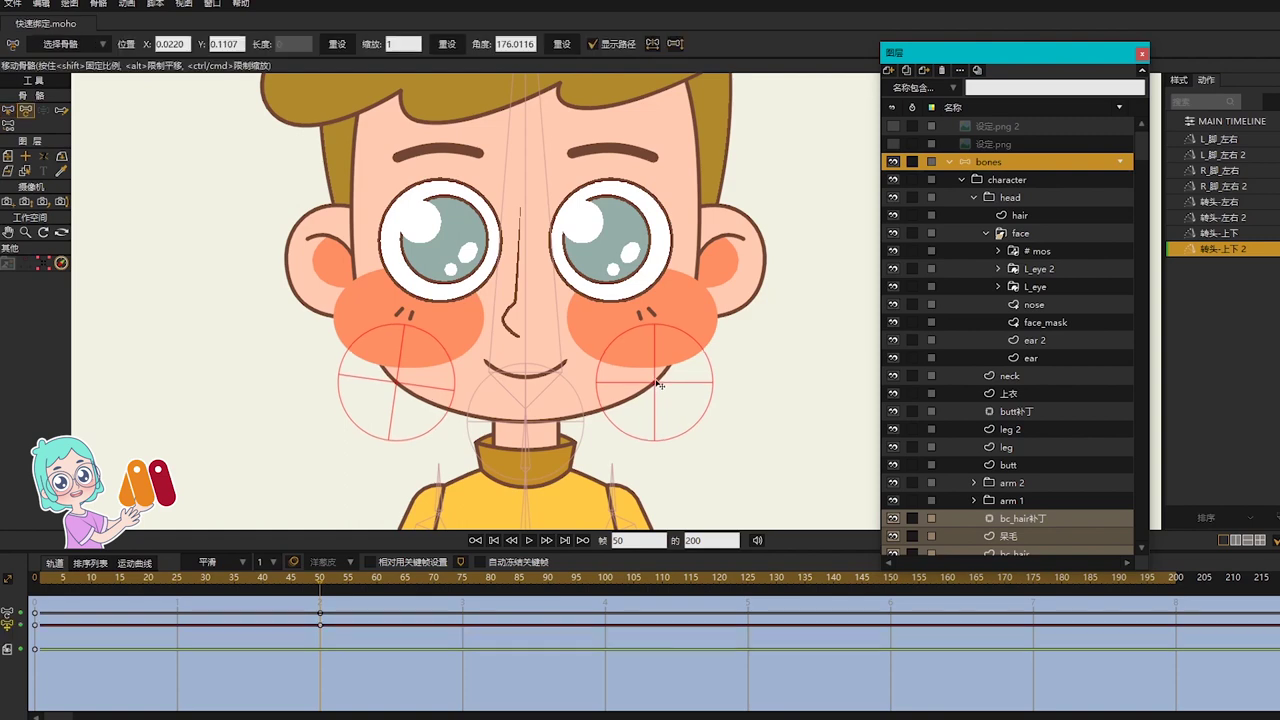
{"action": "left_click_drag", "start_coordinate": [655, 383], "coordinate": [656, 379]}
{"action": "scroll", "coordinate": [657, 377], "scroll_direction": "down", "scroll_amount": 2}
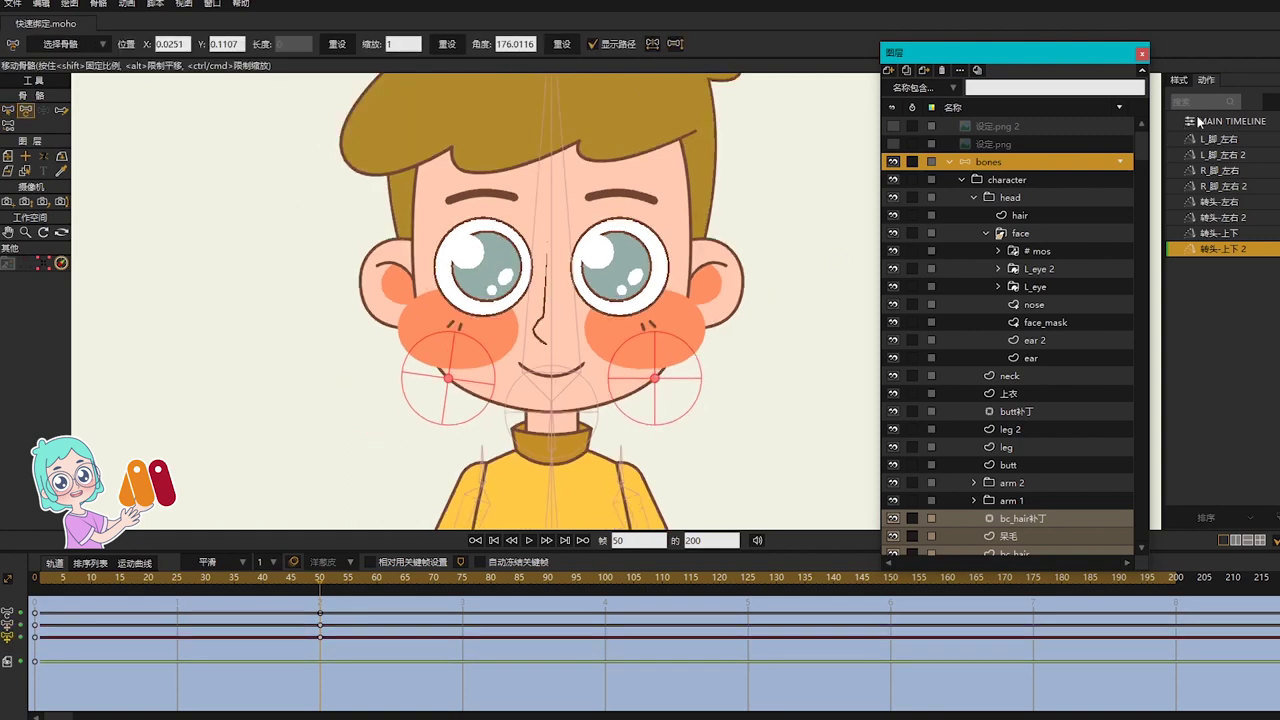
Step: Return to the MAIN TIMELINE at frame 0
{"action": "double_click", "coordinate": [1206, 120]}
{"action": "left_click", "coordinate": [36, 580]}
{"action": "scroll", "coordinate": [615, 353], "scroll_direction": "down", "scroll_amount": 4}
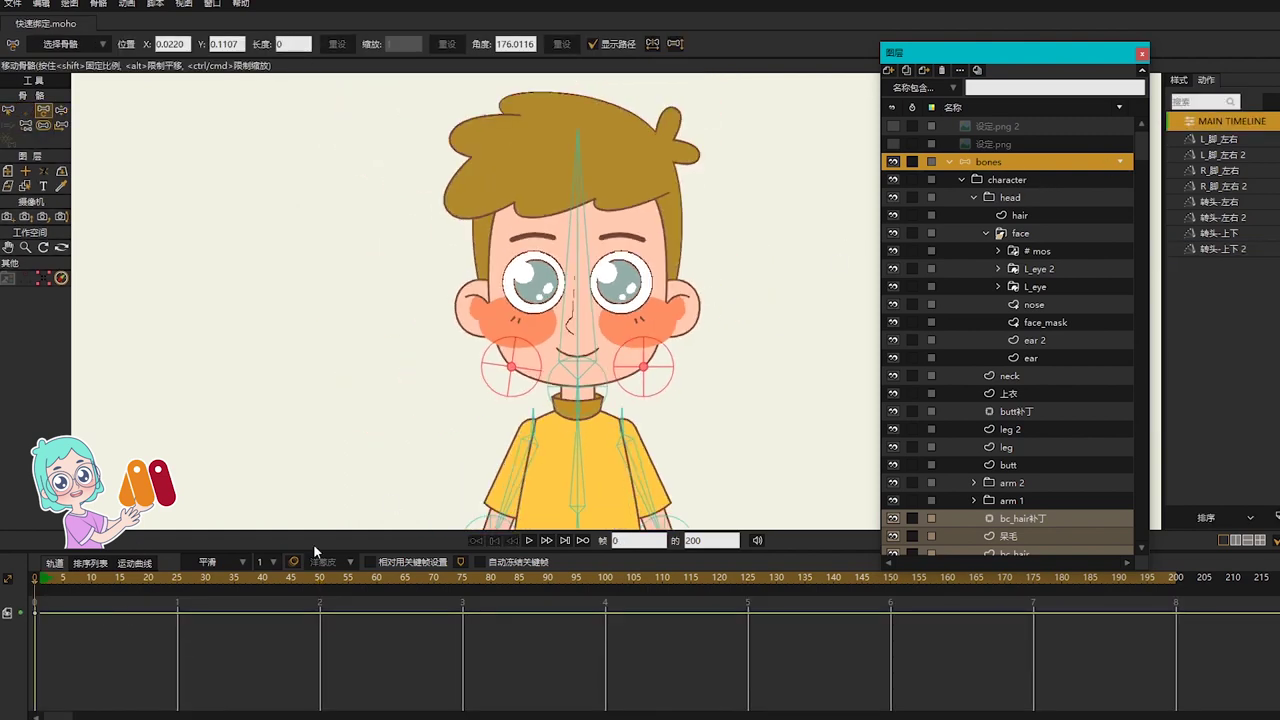
Step: At frame 25, rotate the 转头-左右 and 转头-上下 bones counter-clockwise to test the combined diagonal head turn
{"action": "left_click", "coordinate": [177, 582]}
{"action": "left_click_drag", "start_coordinate": [580, 330], "coordinate": [370, 370]}
{"action": "scroll", "coordinate": [797, 206], "scroll_direction": "down", "scroll_amount": 2}
{"action": "key", "text": "z"}
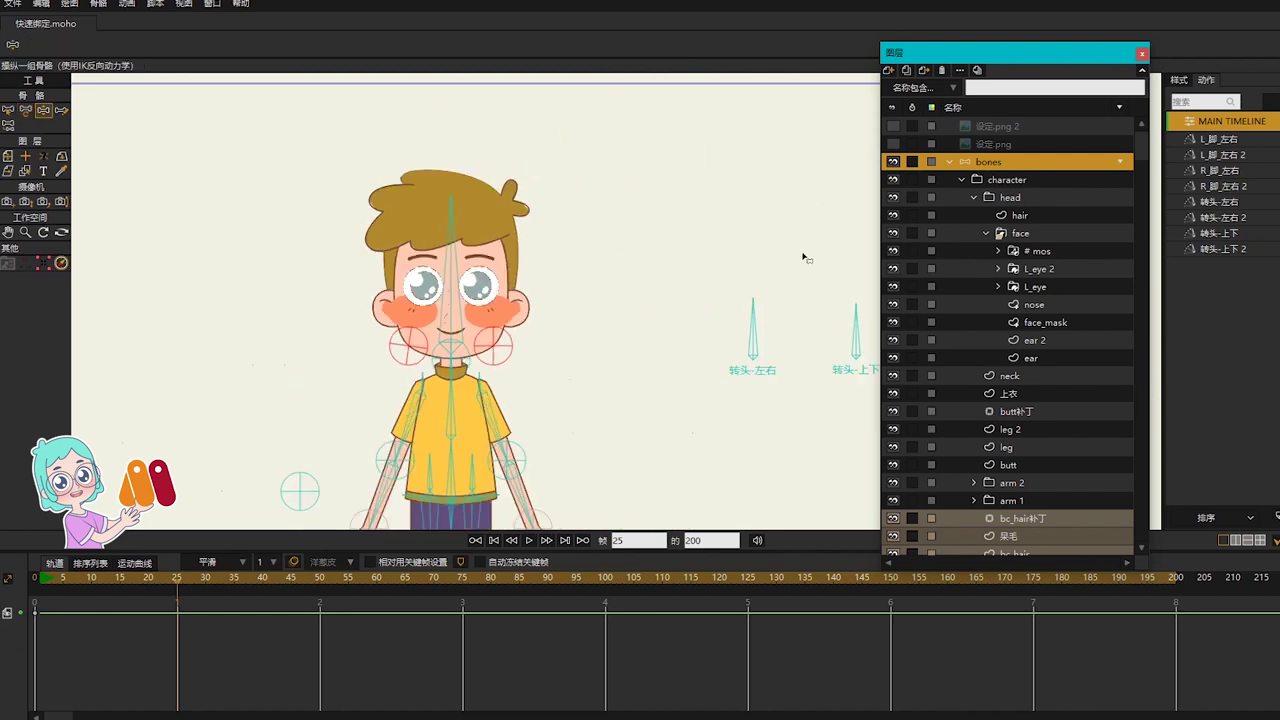
{"action": "scroll", "coordinate": [806, 258], "scroll_direction": "up", "scroll_amount": 2}
{"action": "key", "text": "t"}
{"action": "key", "text": "z"}
{"action": "left_click_drag", "start_coordinate": [712, 333], "coordinate": [614, 363]}
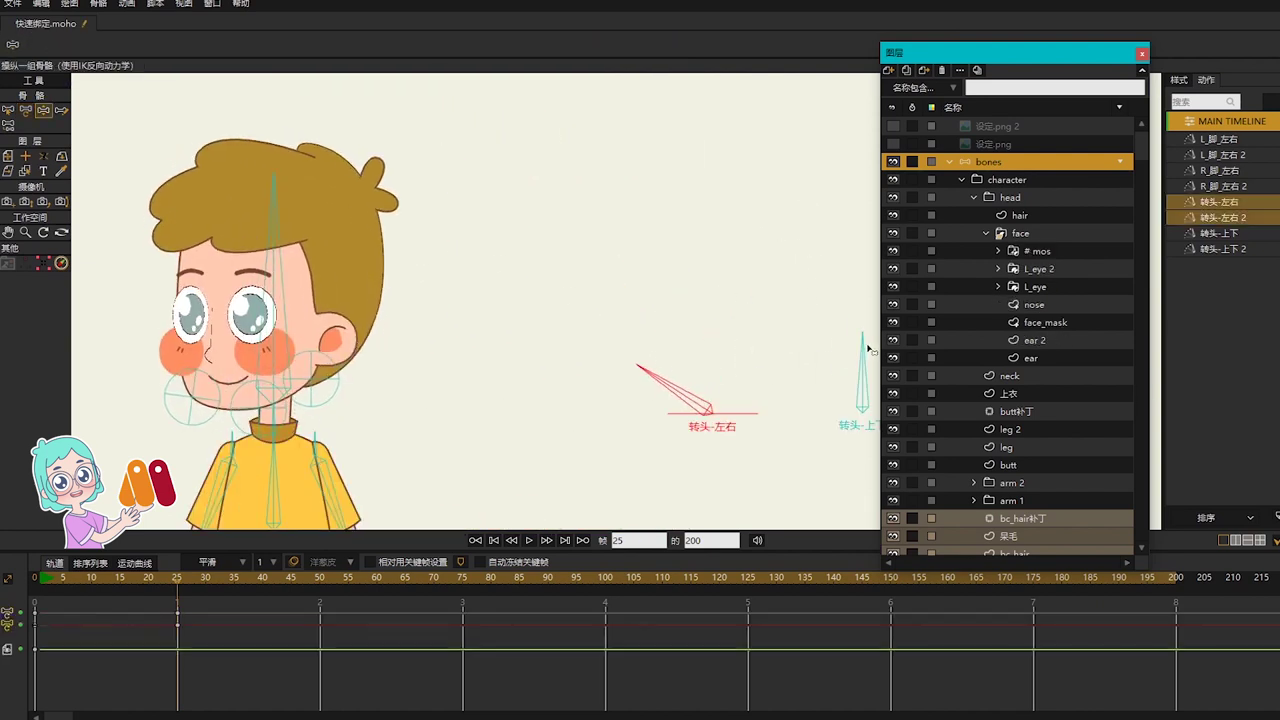
{"action": "left_click_drag", "start_coordinate": [862, 345], "coordinate": [767, 383]}
Step: Nudge the jaw control bone on the face's far side to X 0.0111, Y 0.1431 in the test pose
{"action": "key", "text": "t"}
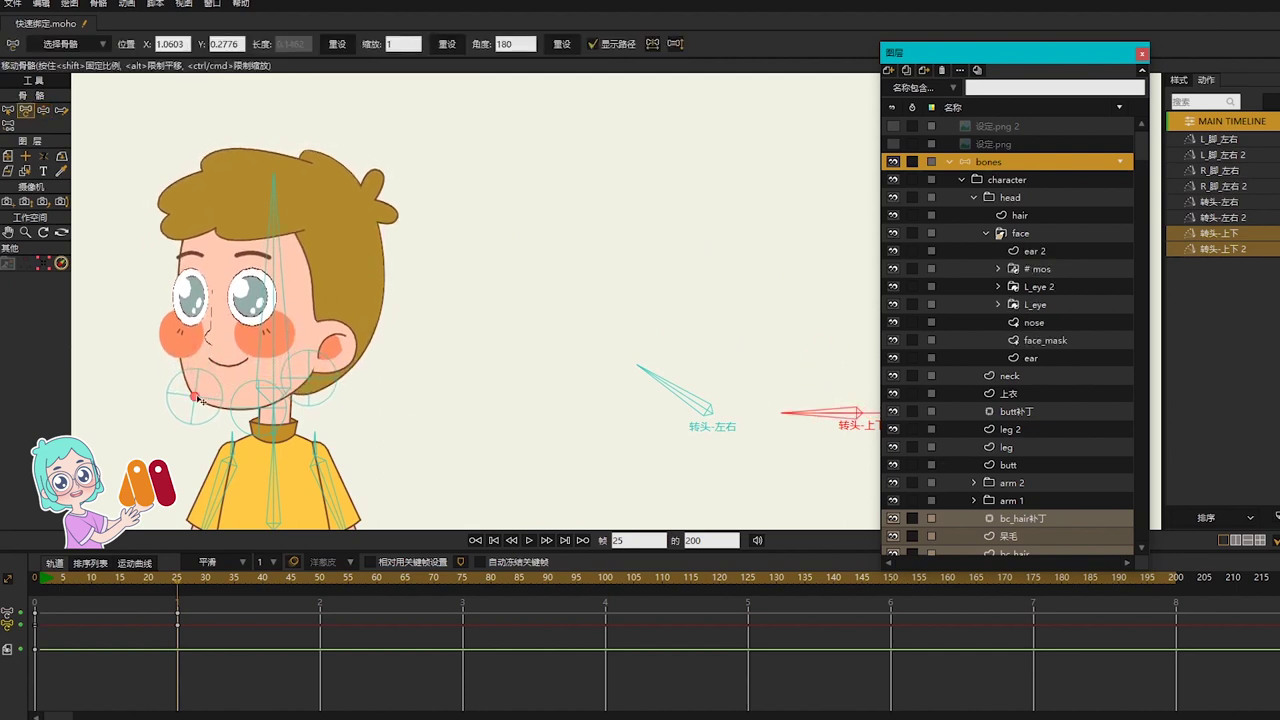
{"action": "left_click", "coordinate": [197, 406]}
{"action": "left_click_drag", "start_coordinate": [196, 406], "coordinate": [194, 400]}
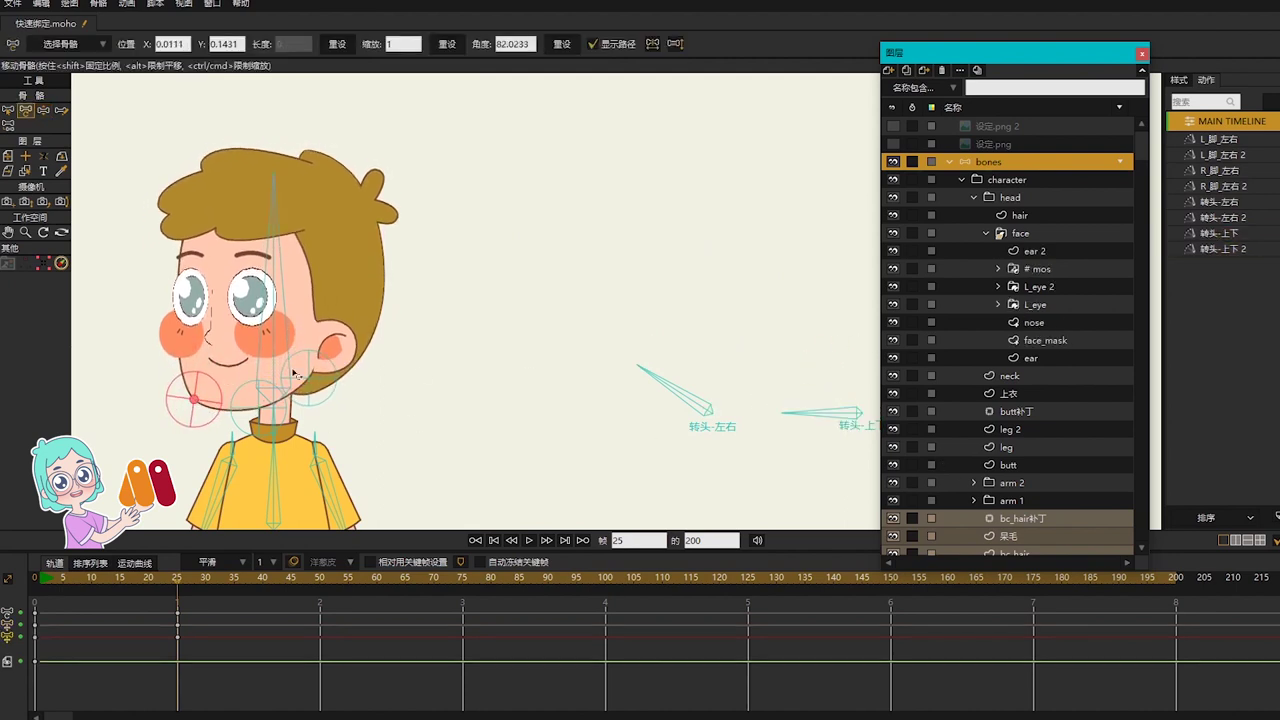
Step: Swing the 转头-上下 bone to the opposite side and nudge the same jaw control bone to X 0.0140, Y 0.1449
{"action": "key", "text": "z"}
{"action": "left_click_drag", "start_coordinate": [804, 418], "coordinate": [985, 414]}
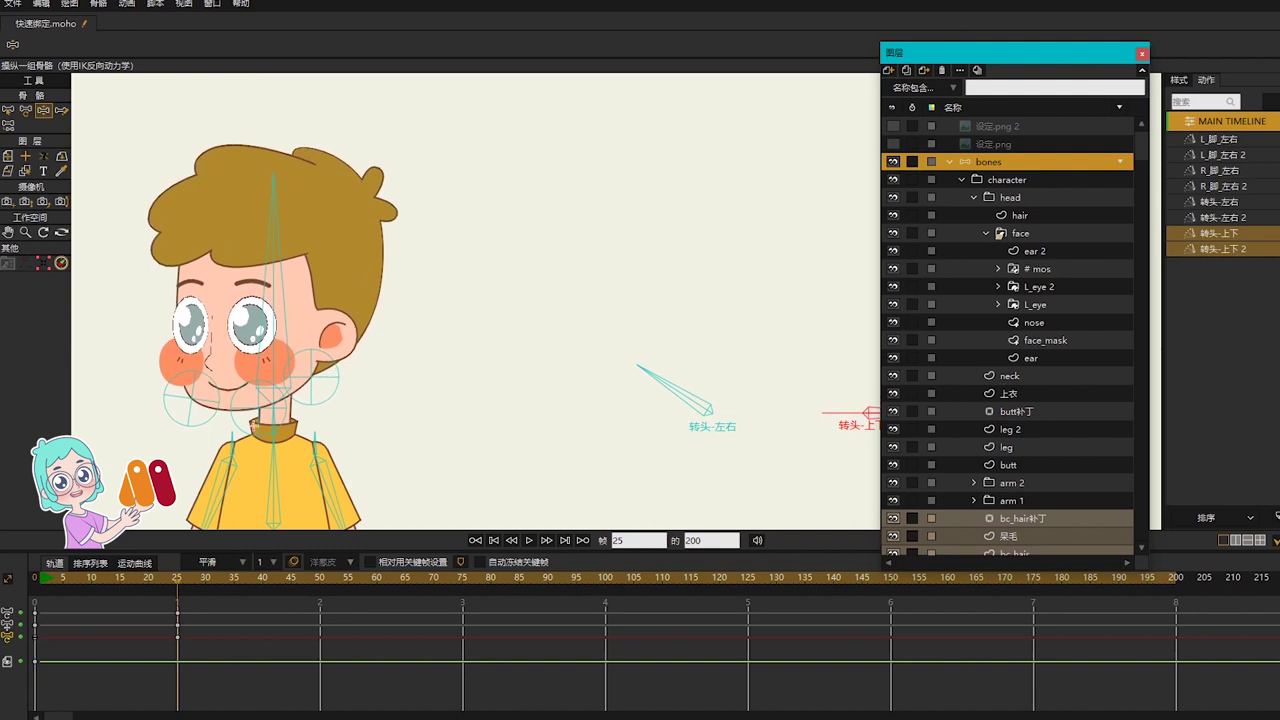
{"action": "key", "text": "t"}
{"action": "left_click_drag", "start_coordinate": [196, 403], "coordinate": [197, 401]}
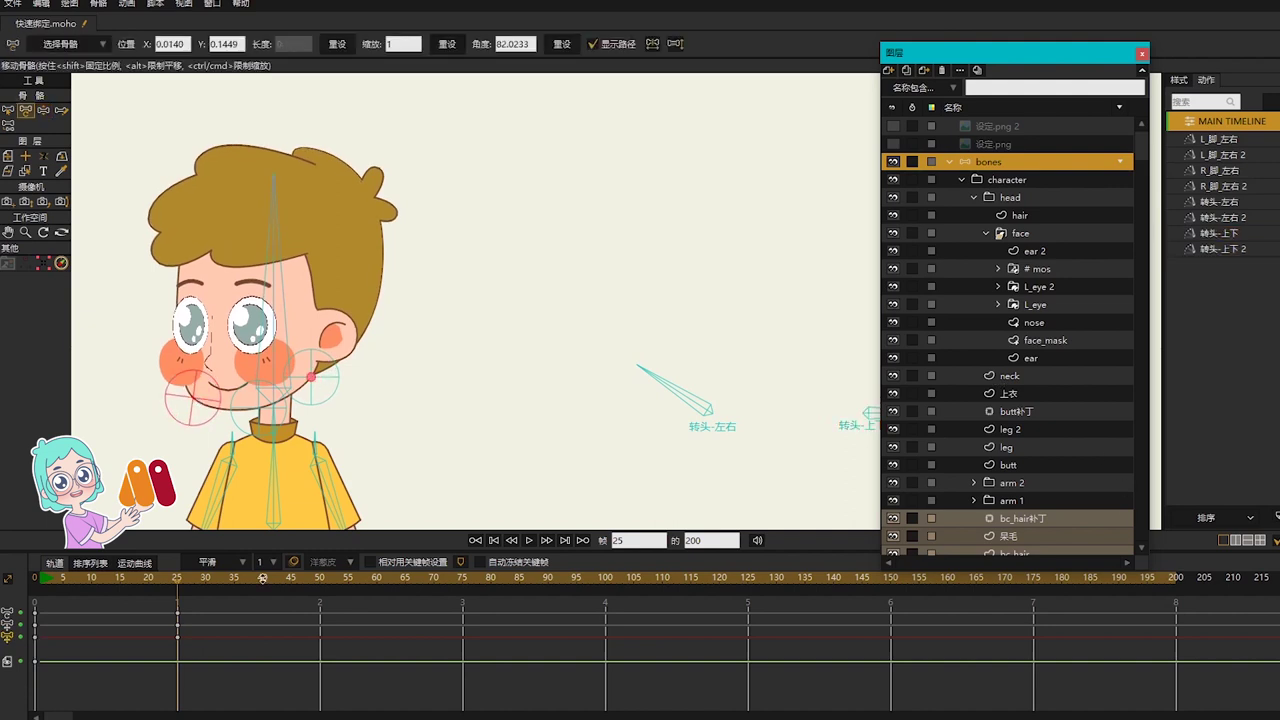
Step: Delete the test keyframes at frame 25 on the main timeline and return to frame 0
{"action": "left_click_drag", "start_coordinate": [214, 664], "coordinate": [144, 586]}
{"action": "key", "text": "Delete"}
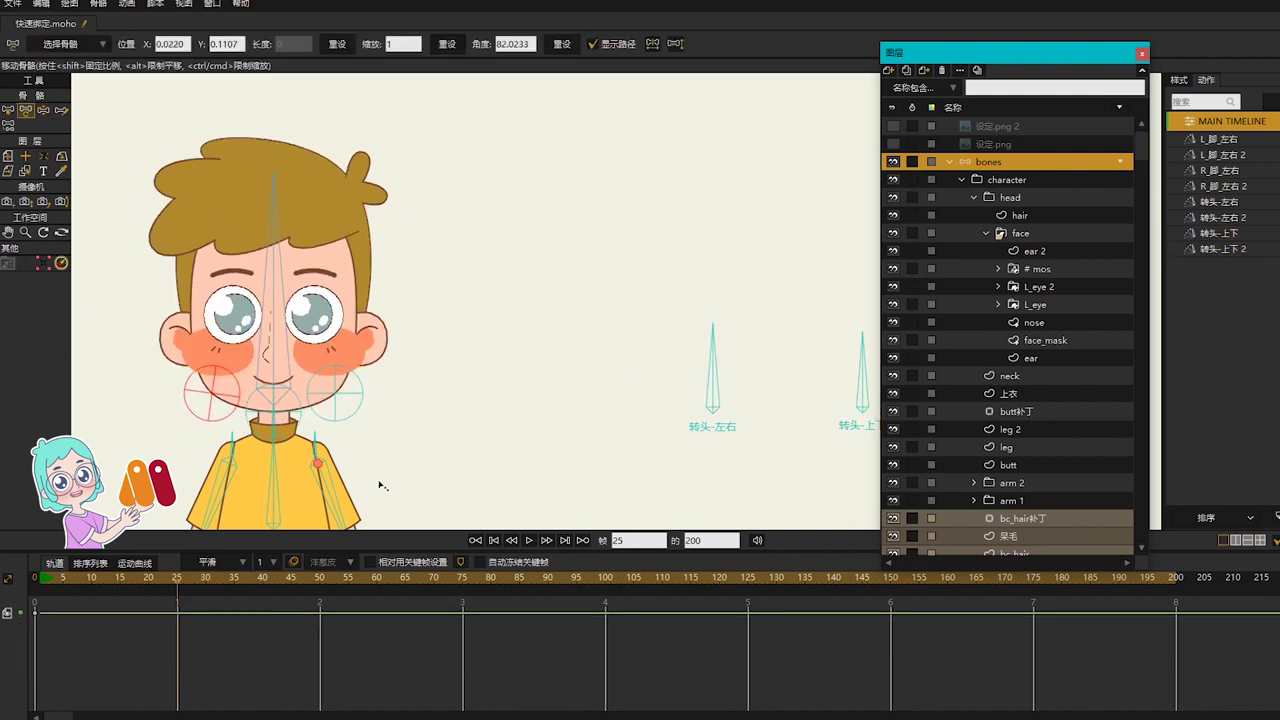
{"action": "scroll", "coordinate": [451, 400], "scroll_direction": "down", "scroll_amount": 2}
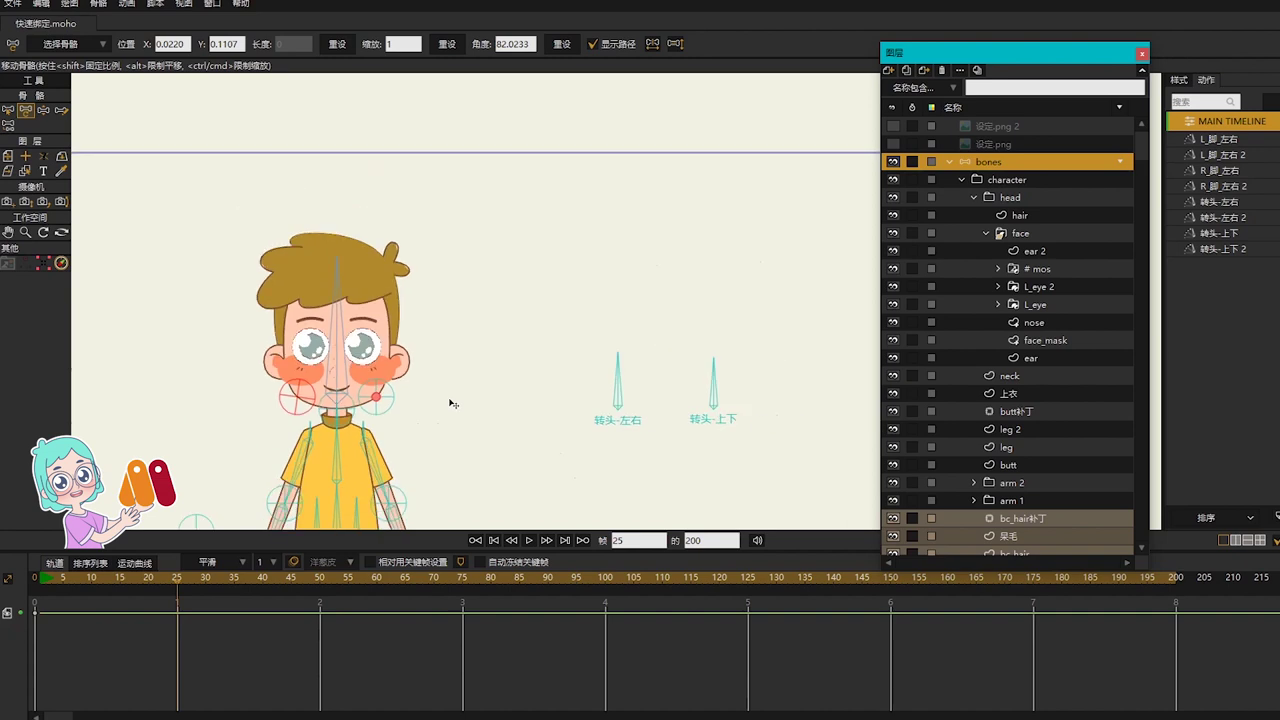
{"action": "left_click", "coordinate": [36, 579]}
Step: Move the 转头-左右 and 转头-上下 control bones closer together and nearer to the character at frame 0
{"action": "scroll", "coordinate": [615, 400], "scroll_direction": "up", "scroll_amount": 1}
{"action": "key", "text": "b"}
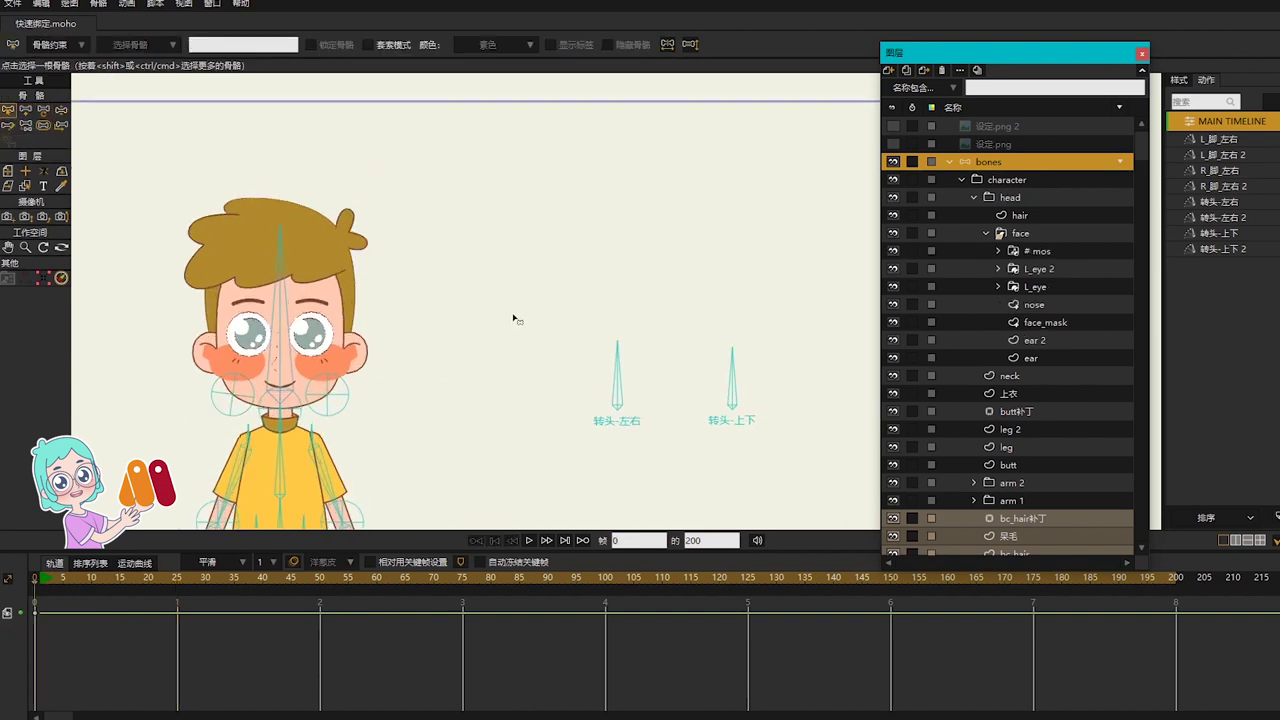
{"action": "left_click_drag", "start_coordinate": [662, 284], "coordinate": [557, 219]}
{"action": "key", "text": "a"}
{"action": "key", "text": "b"}
{"action": "left_click", "coordinate": [513, 342]}
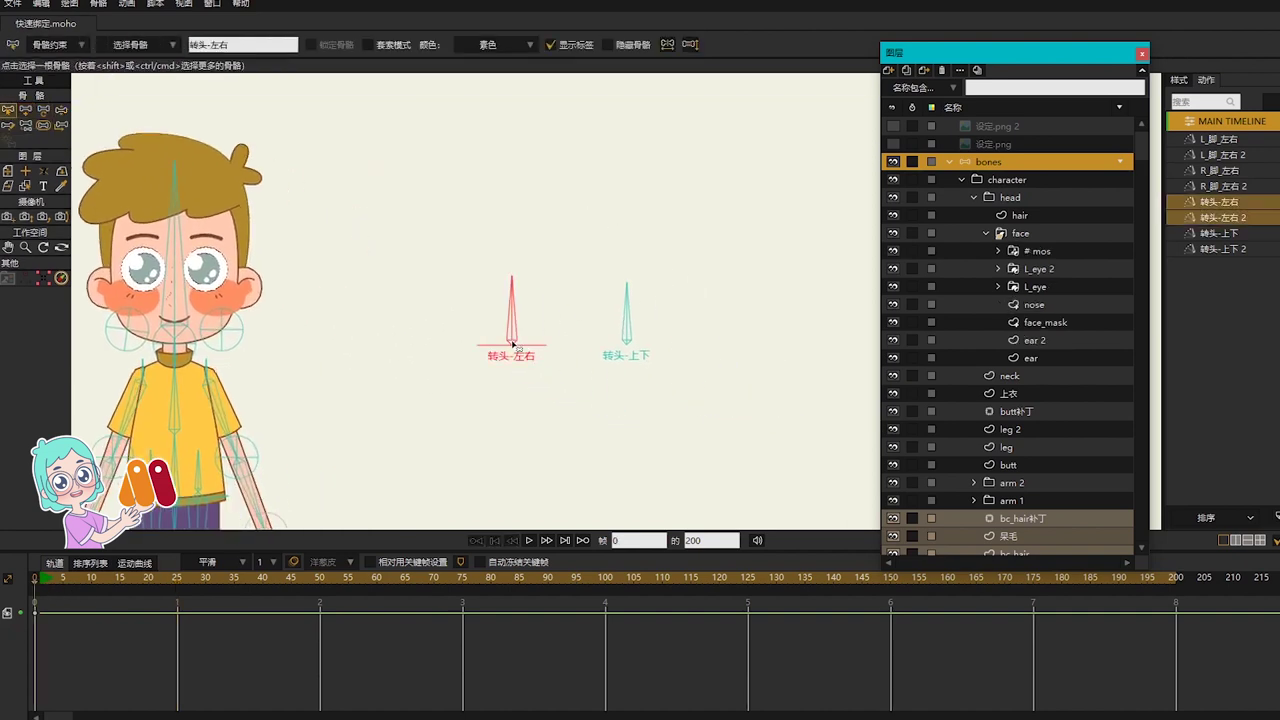
{"action": "key", "text": "t"}
{"action": "left_click_drag", "start_coordinate": [512, 342], "coordinate": [377, 327]}
{"action": "left_click_drag", "start_coordinate": [627, 290], "coordinate": [448, 275]}
{"action": "mouse_move", "coordinate": [546, 314]}
{"action": "left_mouse_down"}
{"action": "mouse_move", "coordinate": [655, 324]}
{"action": "mouse_move", "coordinate": [633, 285]}
{"action": "left_mouse_up"}
Step: Add a short upright bone beside the 转头-上下 bone and name it 转头-补充_1
{"action": "key", "text": "b"}
{"action": "left_click", "coordinate": [646, 334]}
{"action": "key", "text": "a"}
{"action": "left_click", "coordinate": [148, 44]}
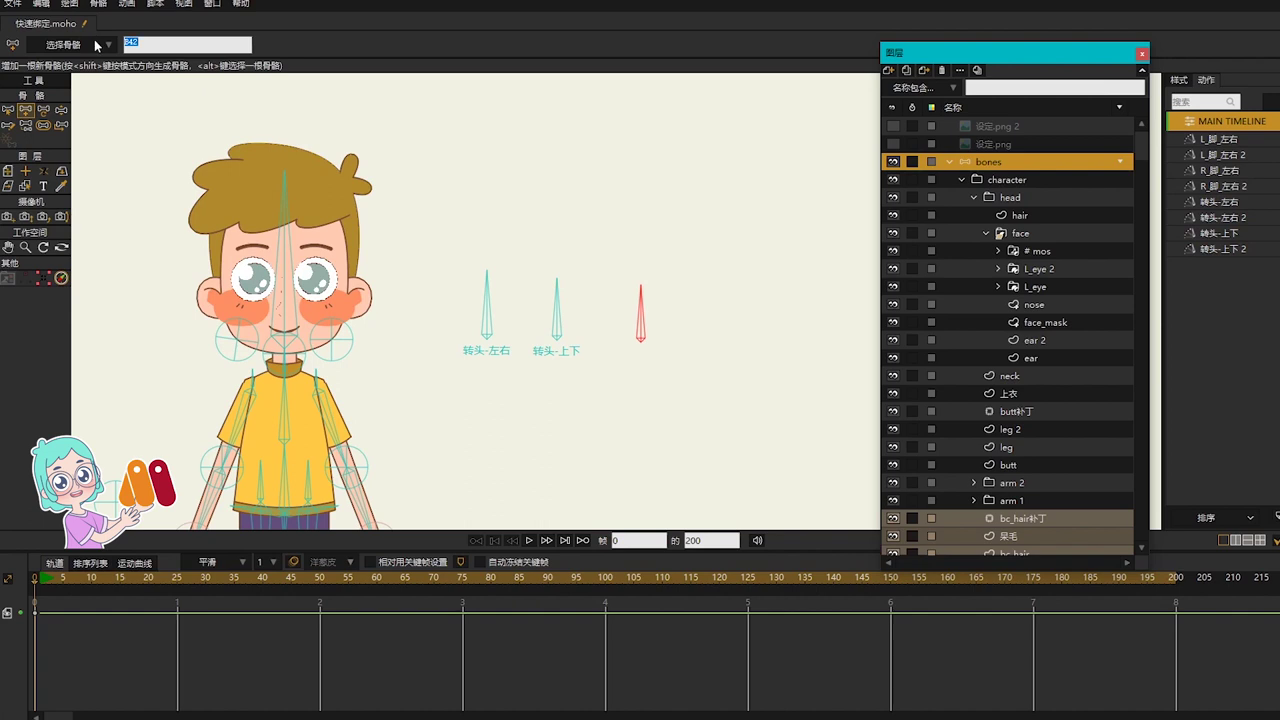
{"action": "type", "text": "zh"}
{"action": "type", "text": "转头"}
{"action": "type", "text": "-补充"}
{"action": "type", "text": " 1"}
{"action": "key", "text": "Return"}
Step: Create the smart bone actions for the 转头-补充_1 bone with the default smart bone template
{"action": "left_click", "coordinate": [166, 43]}
{"action": "key", "text": "z"}
{"action": "left_click", "coordinate": [98, 4]}
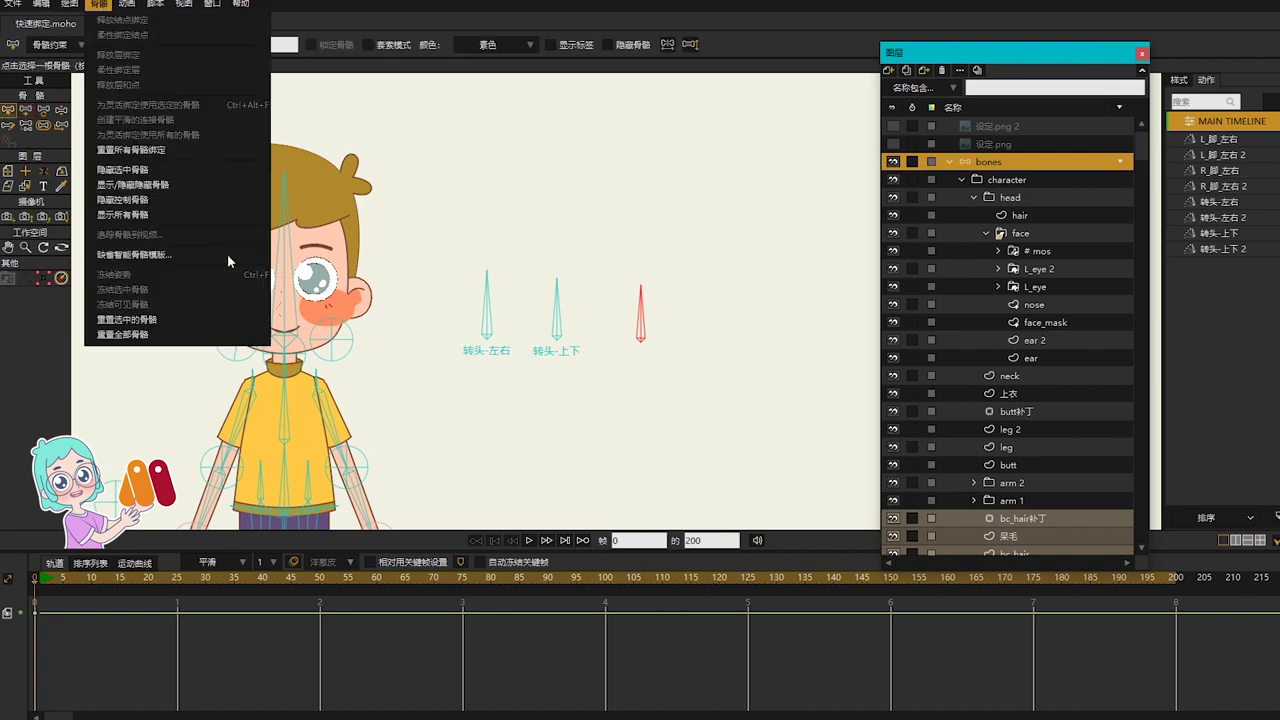
{"action": "left_click", "coordinate": [227, 253]}
{"action": "left_click", "coordinate": [950, 474]}
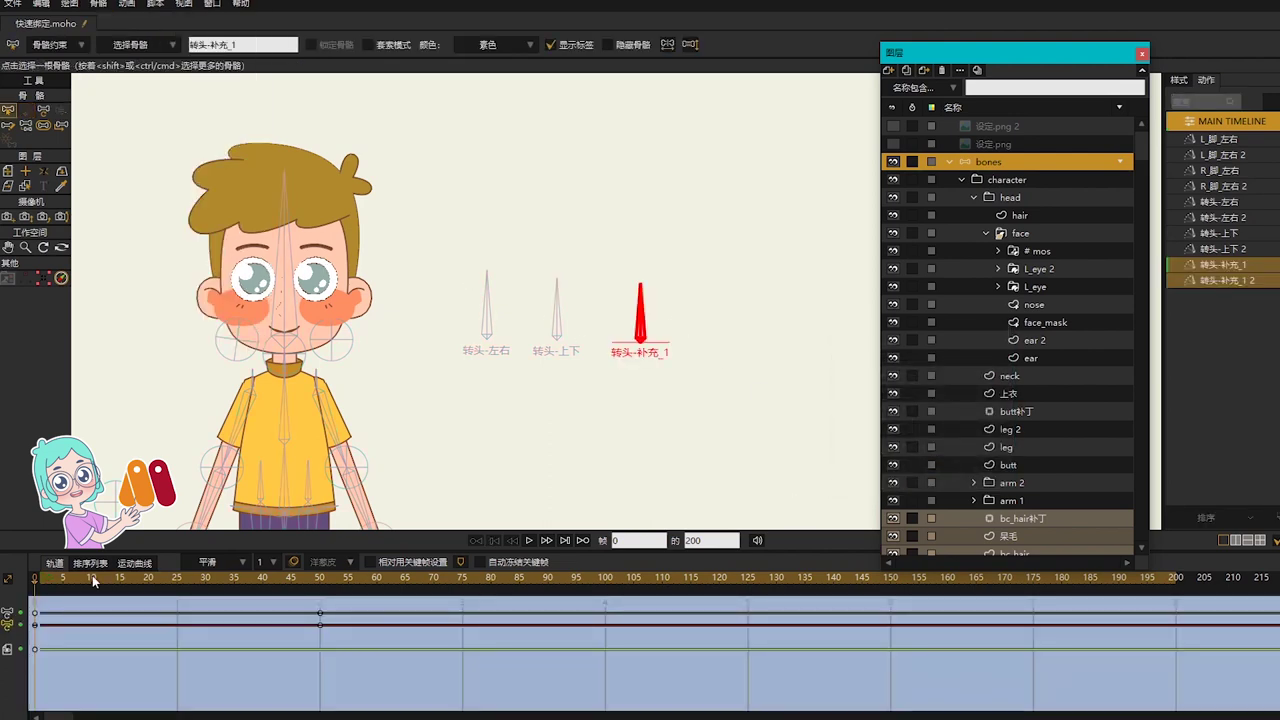
Step: At frame 50 of the 转头-补充_1 action, rotate the 转头-左右 bone counter-clockwise and the 转头-上下 bone to 180°
{"action": "left_click_drag", "start_coordinate": [280, 583], "coordinate": [320, 583]}
{"action": "left_click_drag", "start_coordinate": [516, 373], "coordinate": [597, 383]}
{"action": "key", "text": "t"}
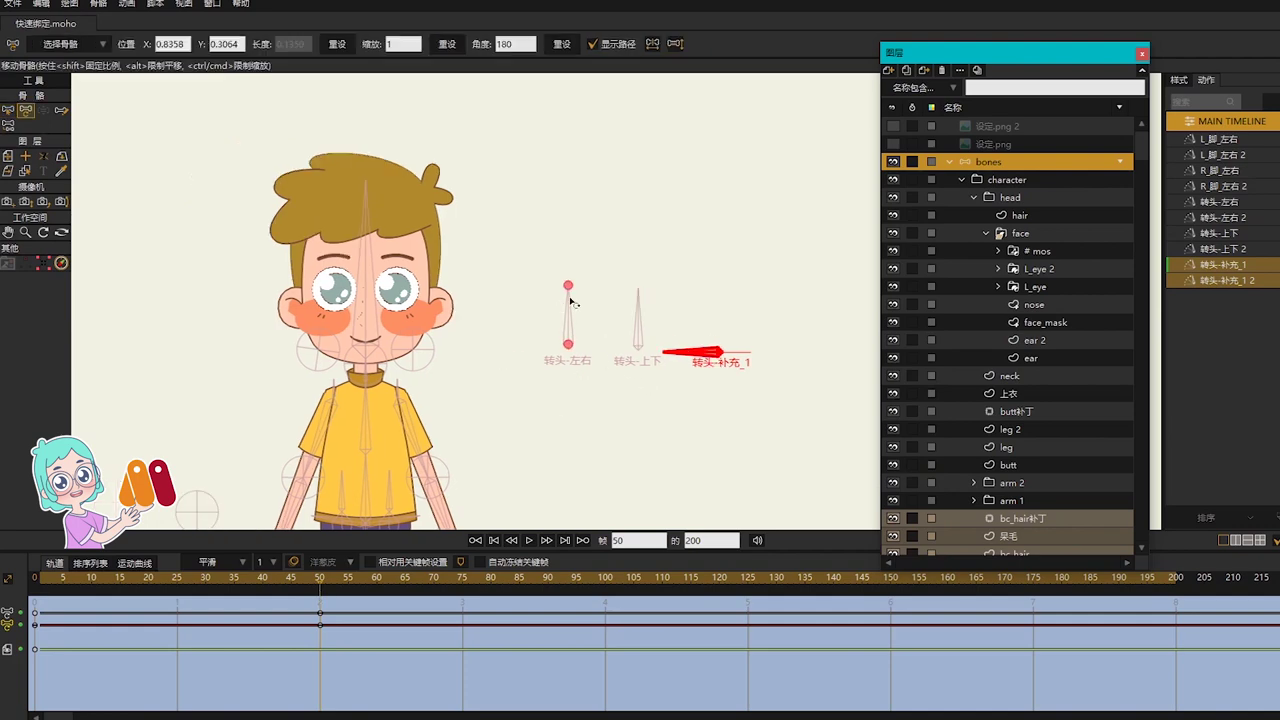
{"action": "left_click_drag", "start_coordinate": [570, 301], "coordinate": [537, 301]}
{"action": "left_click_drag", "start_coordinate": [643, 310], "coordinate": [577, 352]}
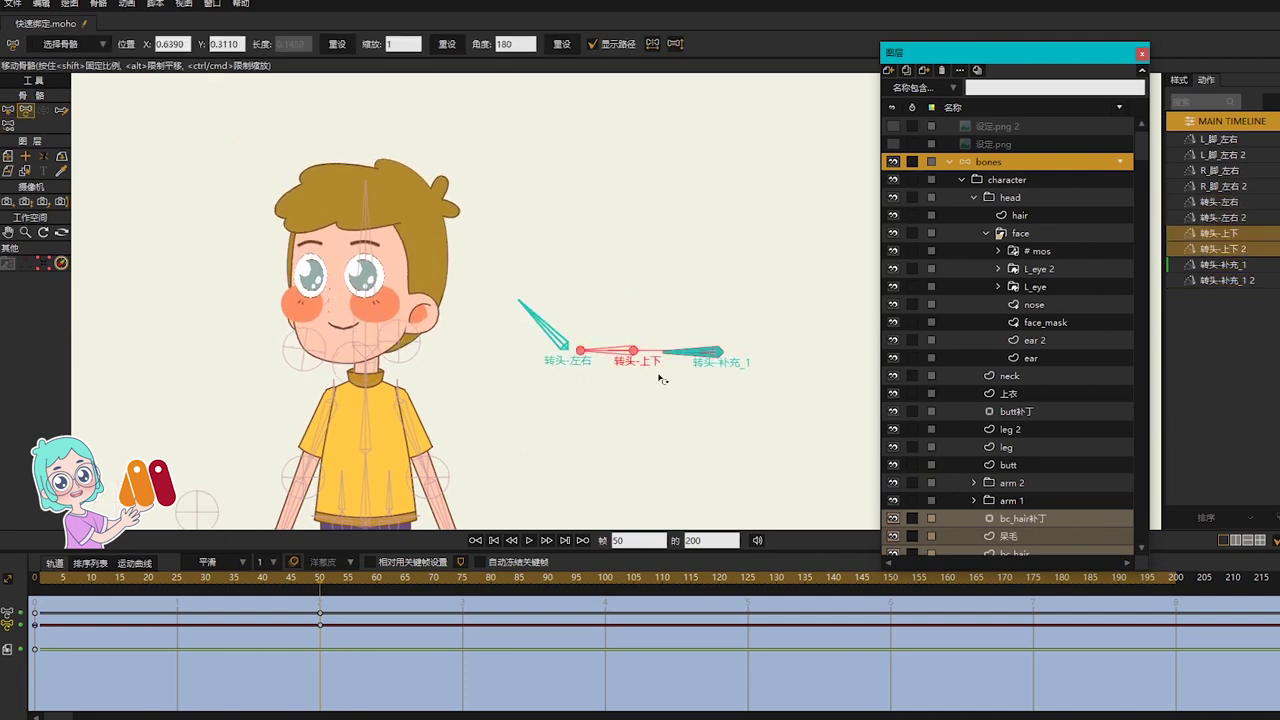
Step: Raise the chin control bone at frame 50 to X -0.0011, Y 0.0274 to correct the diagonal pose
{"action": "scroll", "coordinate": [491, 306], "scroll_direction": "up", "scroll_amount": 3}
{"action": "left_click", "coordinate": [224, 424]}
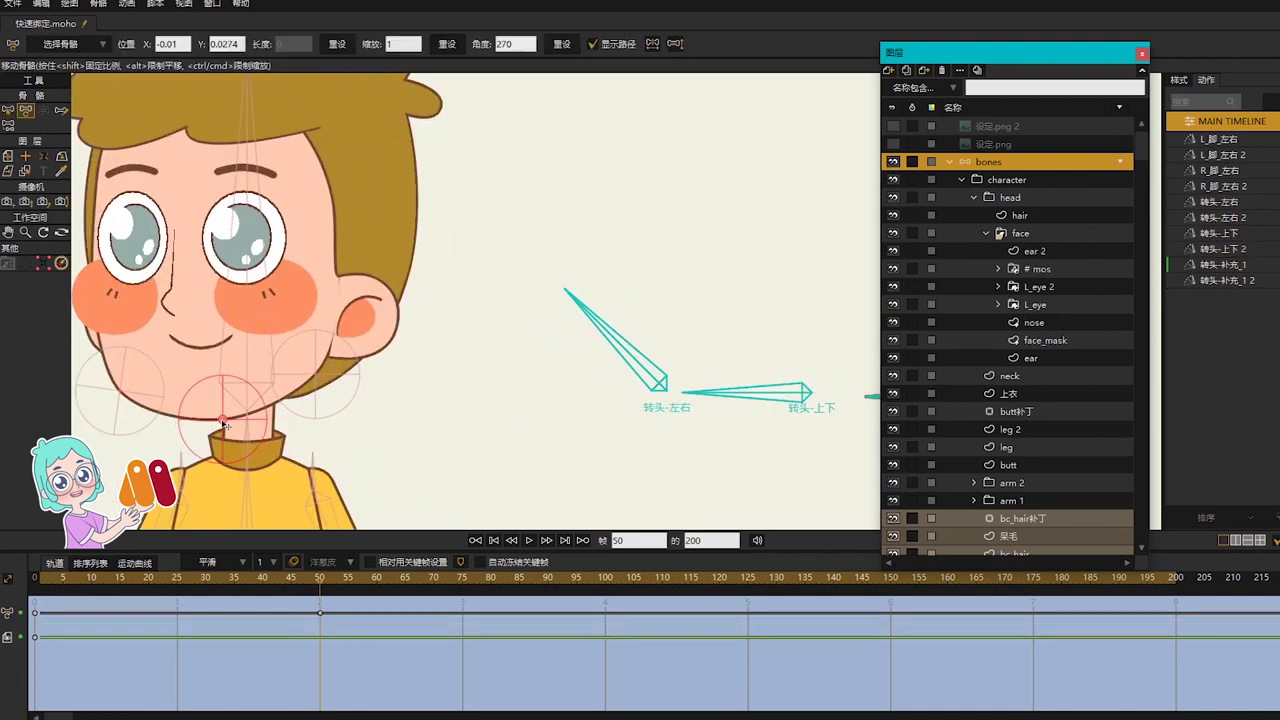
{"action": "left_click_drag", "start_coordinate": [222, 421], "coordinate": [223, 412]}
{"action": "left_click_drag", "start_coordinate": [494, 371], "coordinate": [498, 370]}
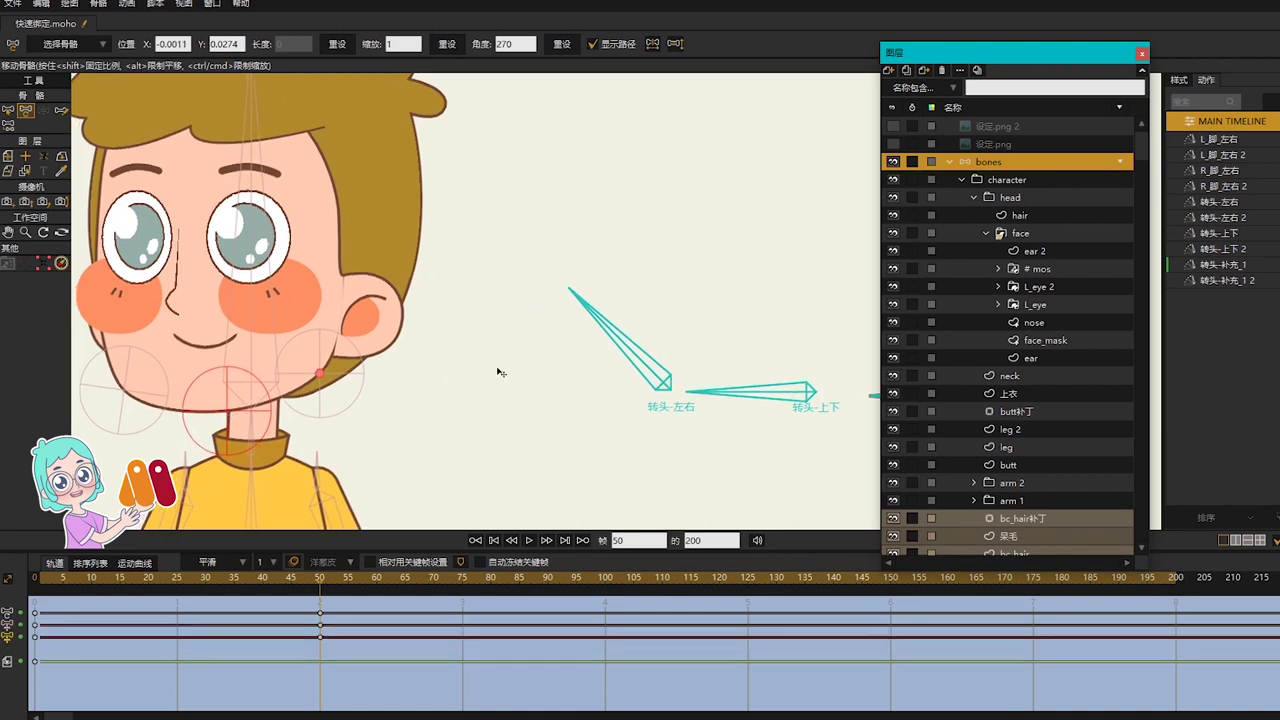
{"action": "scroll", "coordinate": [501, 372], "scroll_direction": "down", "scroll_amount": 3}
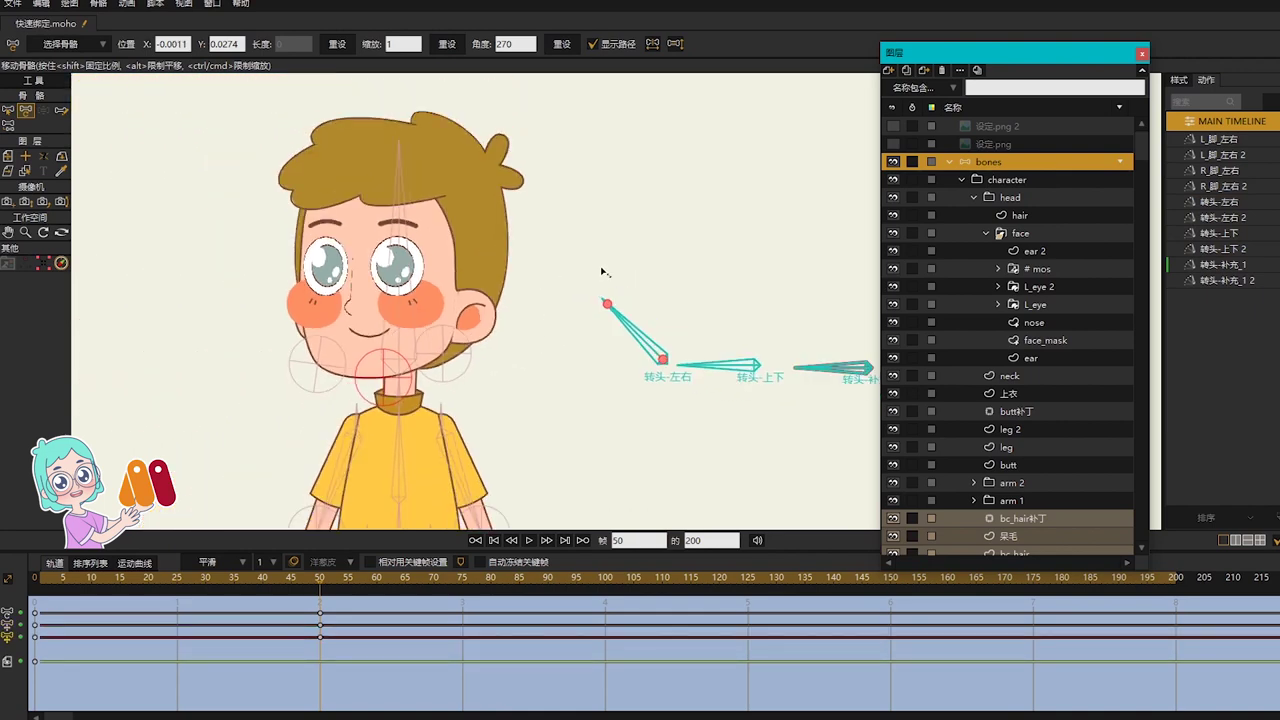
Step: At frame 50 of the 转头-补充_1 2 action, rotate the 转头-左右 bone clockwise and the 转头-上下 bone to 180°
{"action": "scroll", "coordinate": [600, 275], "scroll_direction": "down", "scroll_amount": 2}
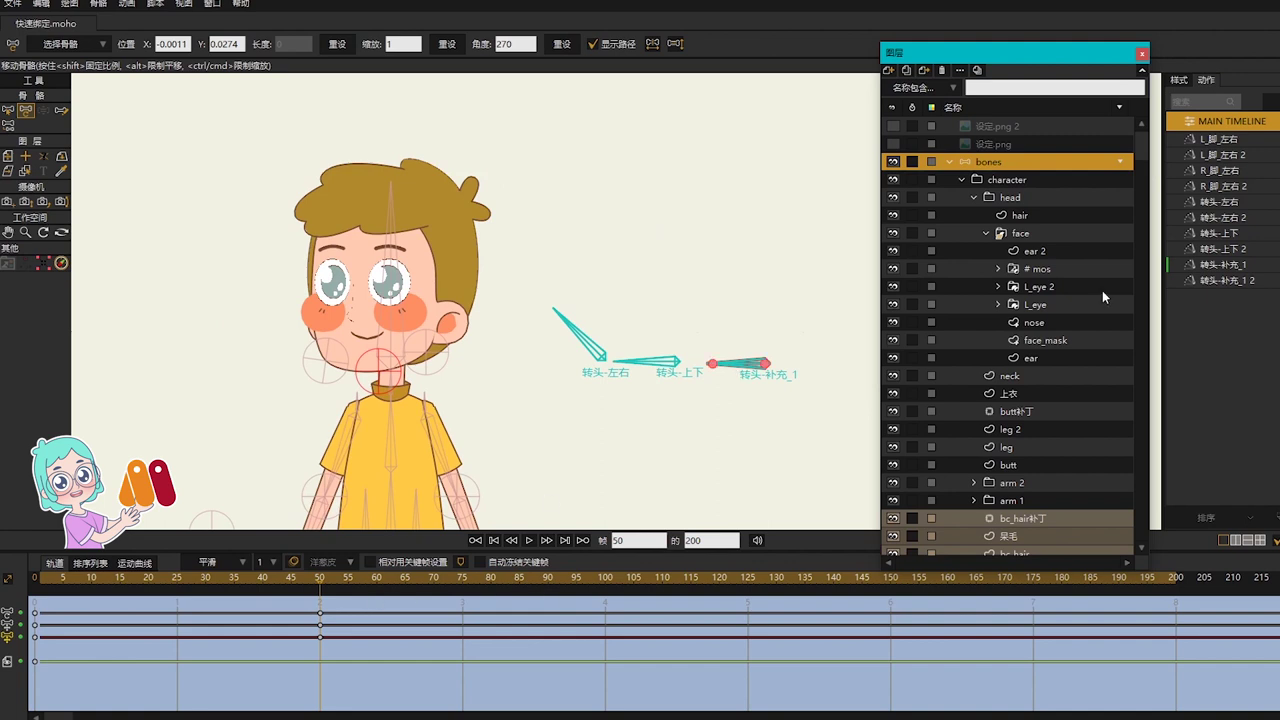
{"action": "double_click", "coordinate": [1215, 280]}
{"action": "left_click", "coordinate": [320, 578]}
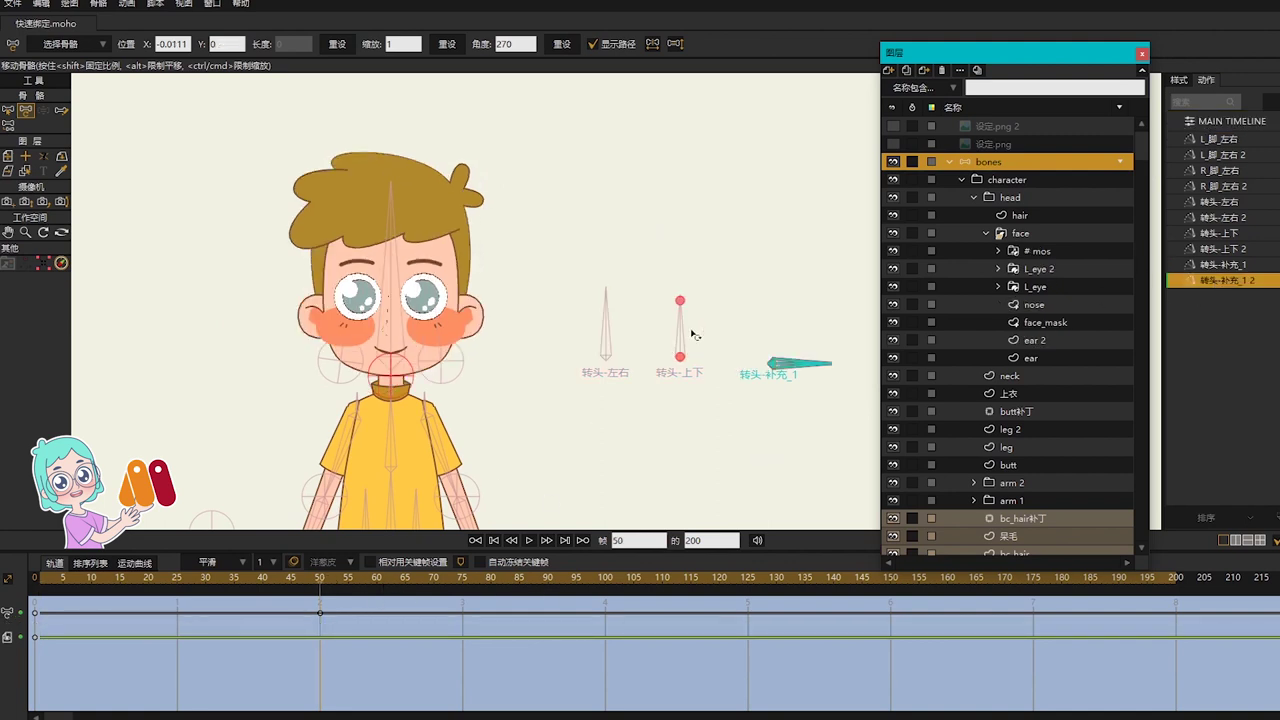
{"action": "left_click_drag", "start_coordinate": [679, 318], "coordinate": [803, 440]}
{"action": "left_click", "coordinate": [605, 300]}
{"action": "left_click_drag", "start_coordinate": [605, 300], "coordinate": [655, 312]}
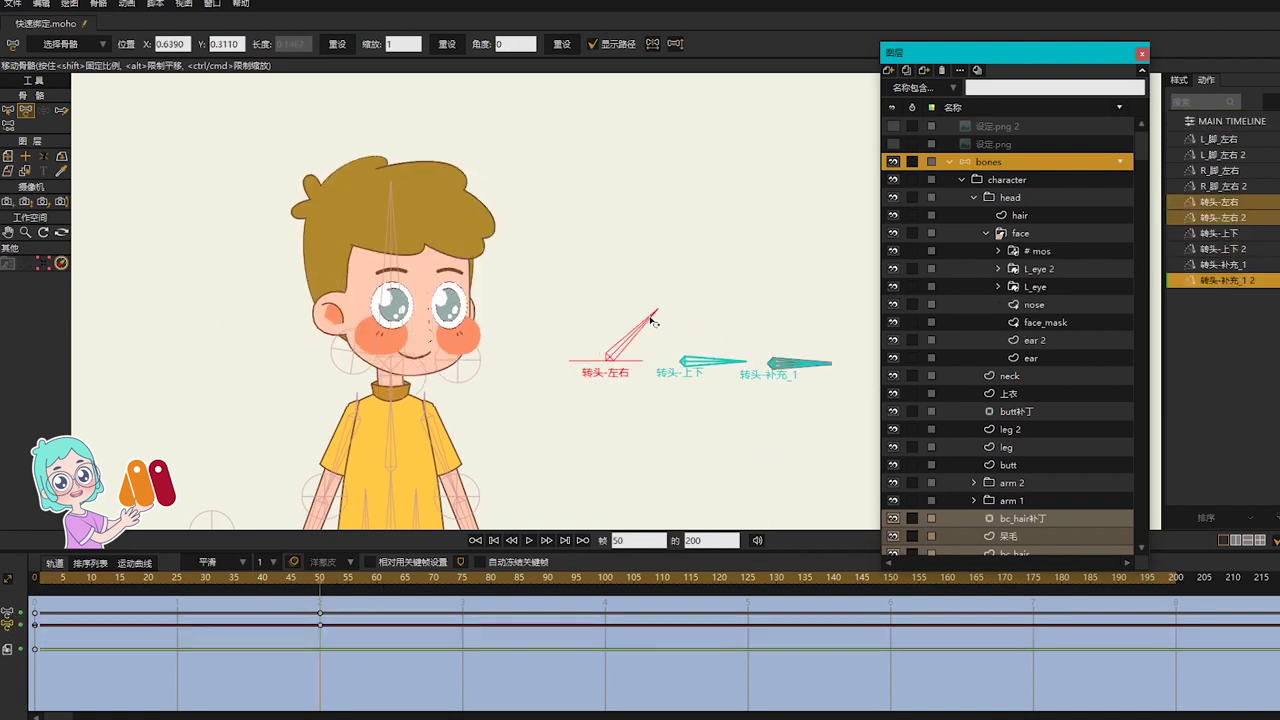
{"action": "left_click_drag", "start_coordinate": [718, 362], "coordinate": [545, 372]}
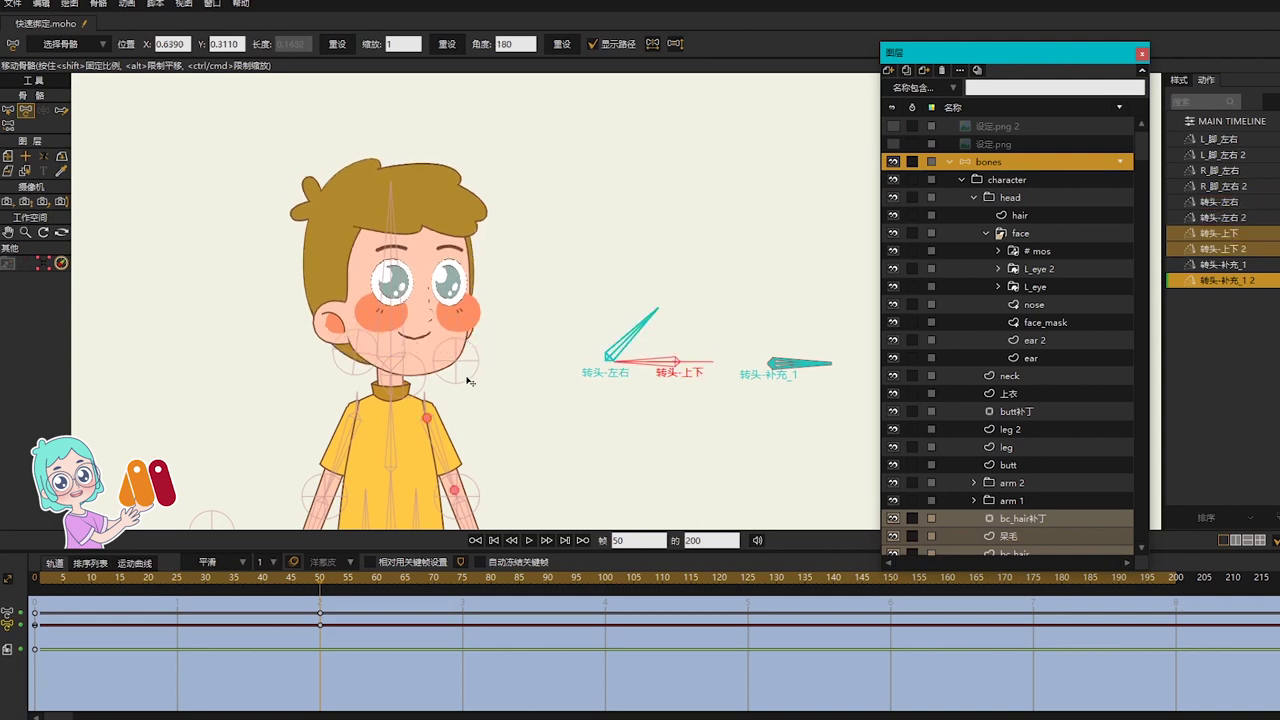
Step: Raise the chin control bone at frame 50 to X 0, Y -0.0274 to correct the opposite diagonal pose
{"action": "scroll", "coordinate": [456, 381], "scroll_direction": "up", "scroll_amount": 4}
{"action": "left_click", "coordinate": [366, 370]}
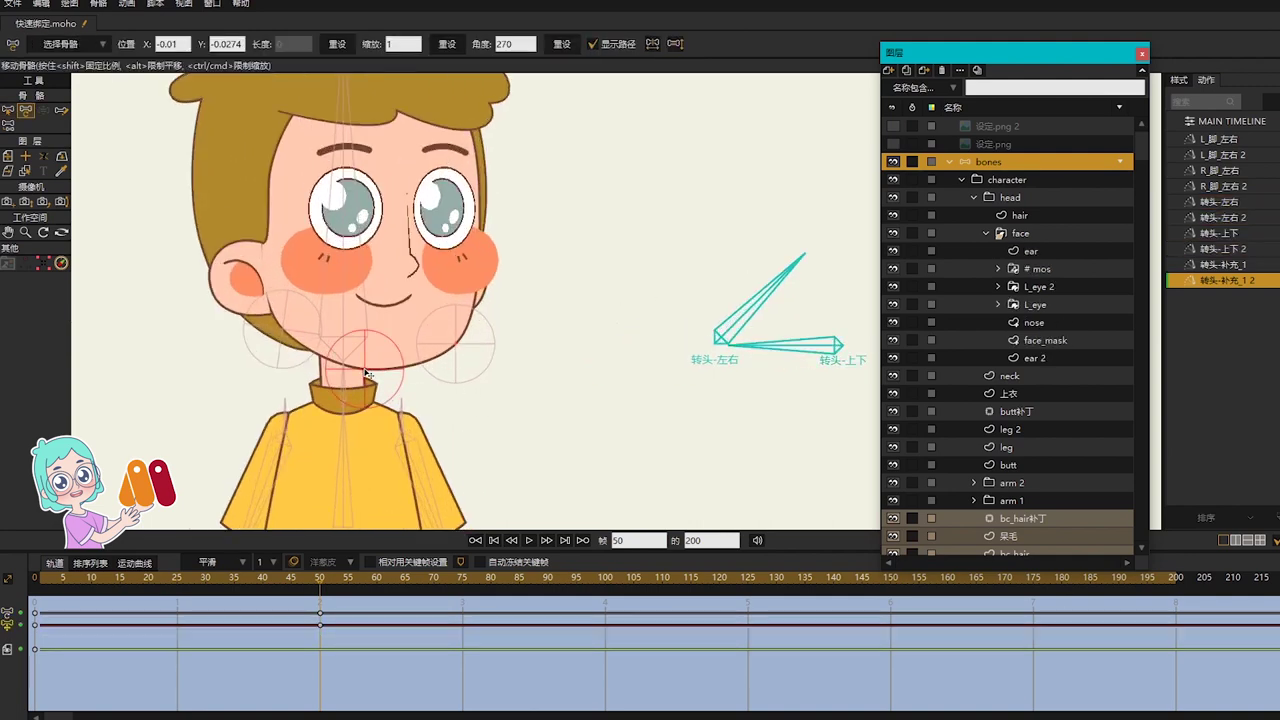
{"action": "left_click_drag", "start_coordinate": [365, 367], "coordinate": [366, 364]}
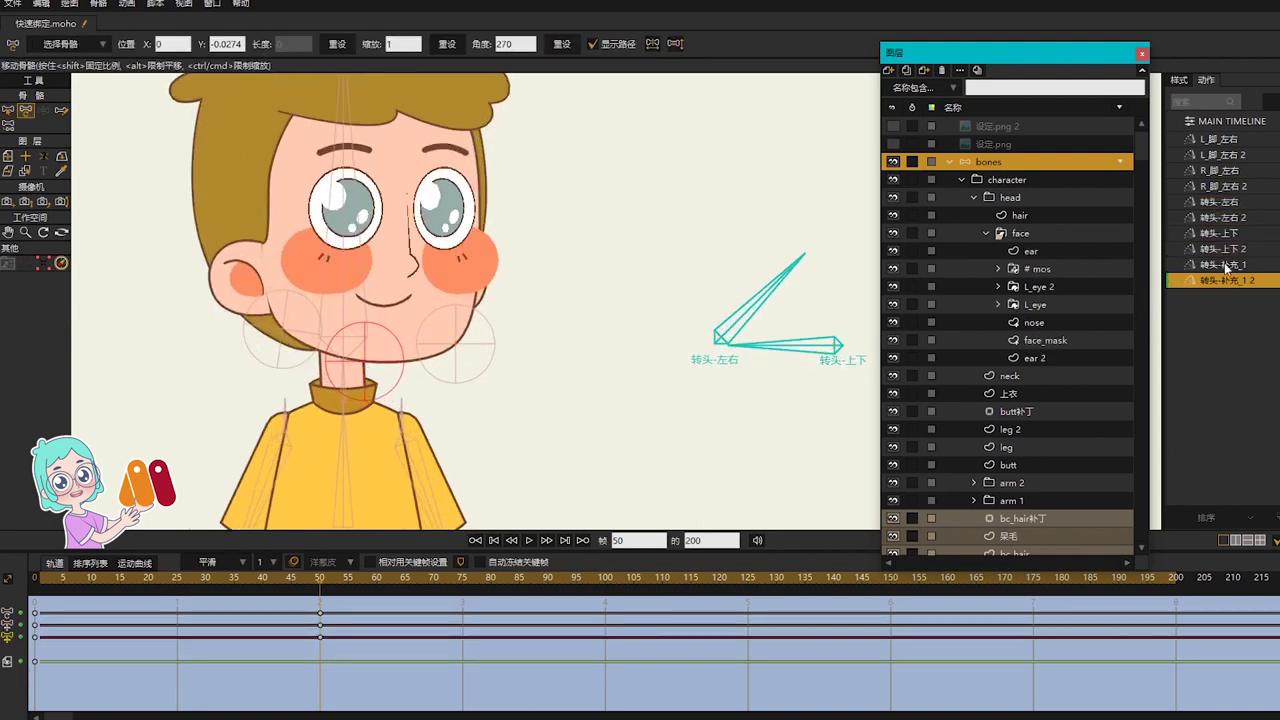
Step: Reset the angles of the 转头-左右 and 转头-上下 bones at frame 50 of the 转头-补充_1 2 action
{"action": "left_click_drag", "start_coordinate": [846, 263], "coordinate": [669, 268]}
{"action": "key", "text": "b"}
{"action": "left_click", "coordinate": [567, 318]}
{"action": "left_click", "coordinate": [621, 350], "text": "shift"}
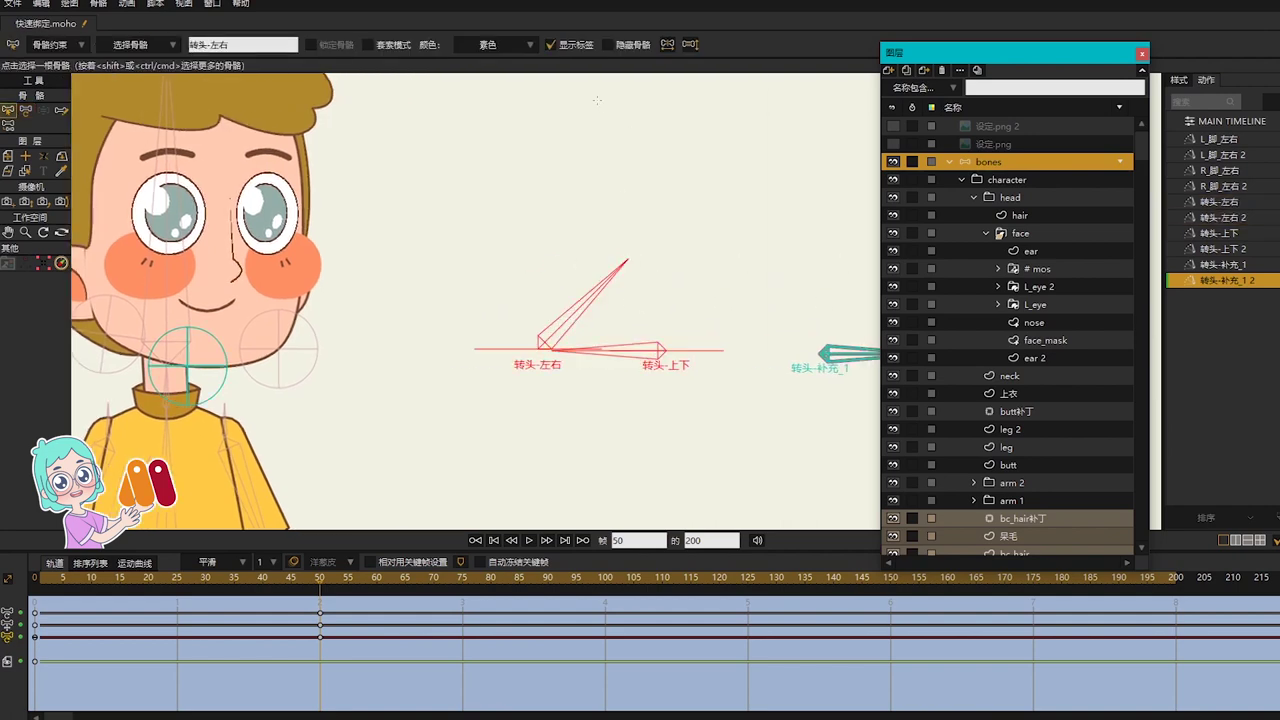
{"action": "key", "text": "t"}
{"action": "left_click", "coordinate": [551, 48]}
Step: At frame 50 of the 转头-补充_1 action, reset the angles of the 转头-左右 and 转头-上下 bones
{"action": "left_click", "coordinate": [1220, 264]}
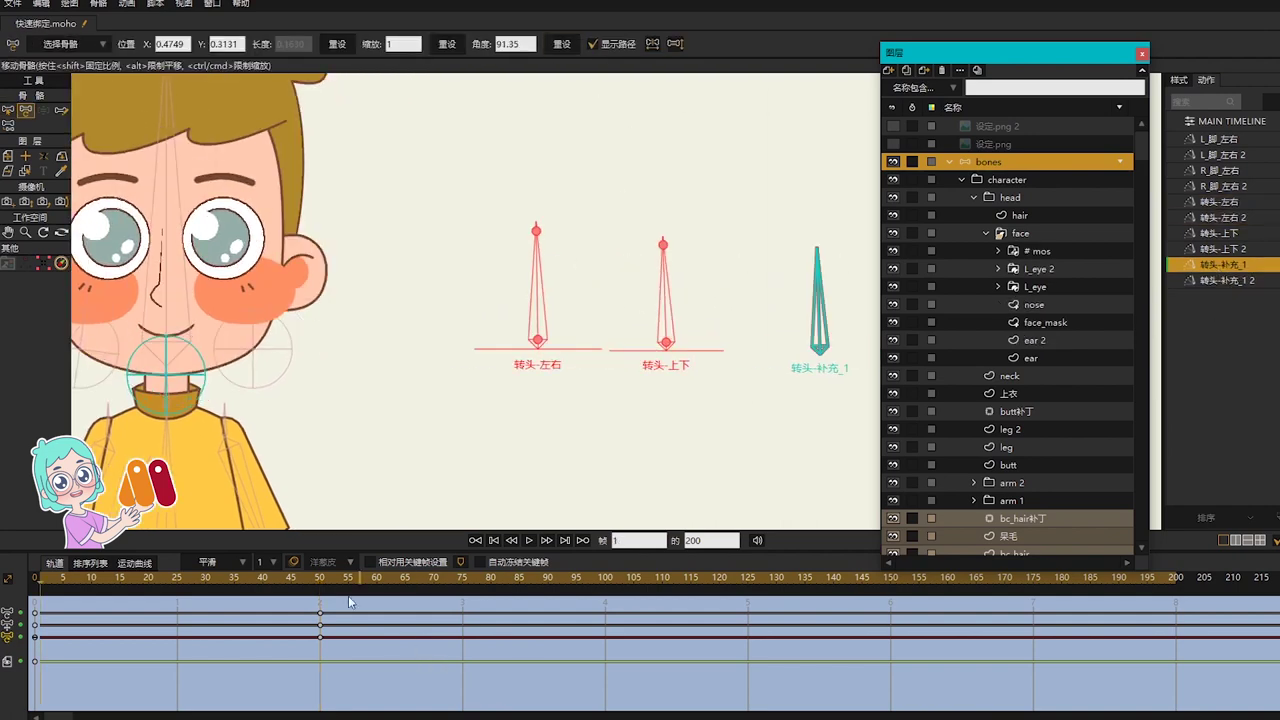
{"action": "left_click", "coordinate": [319, 579]}
{"action": "key", "text": "b"}
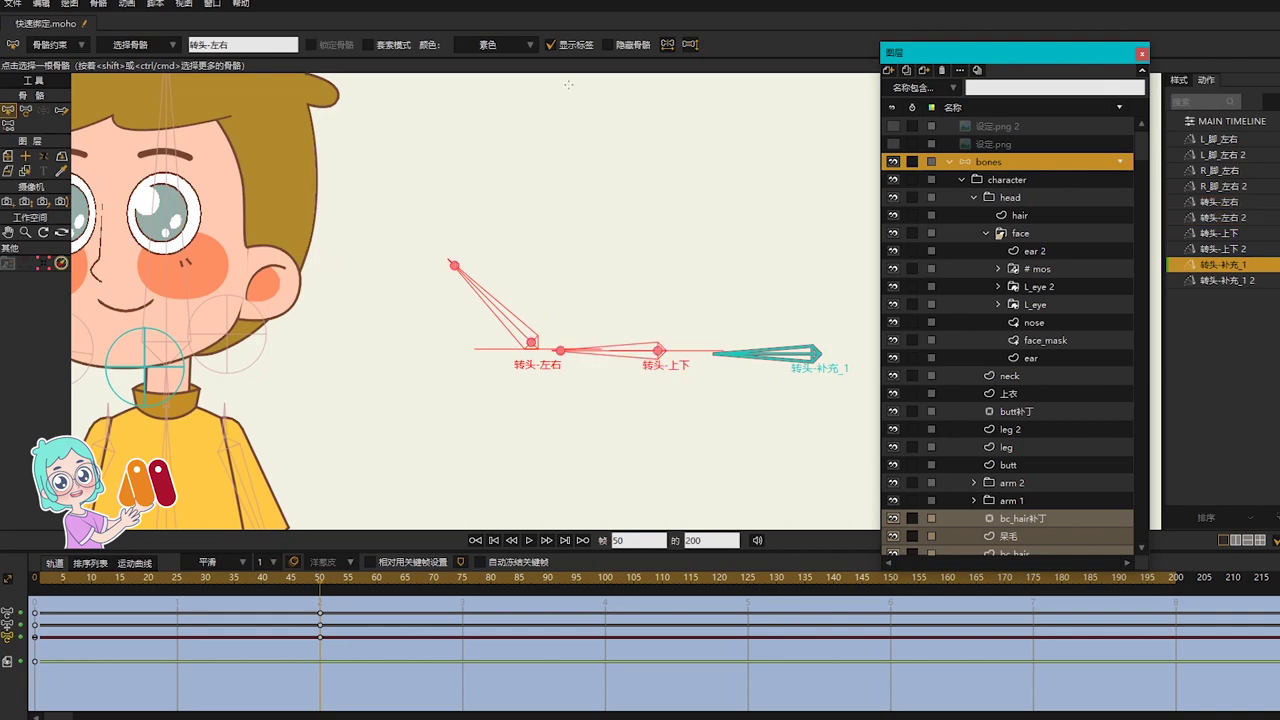
{"action": "key", "text": "t"}
{"action": "left_click", "coordinate": [562, 46]}
Step: Scrub from the start to frame 50 in both 转头-补充_1 actions to check them, and return to the main timeline
{"action": "double_click", "coordinate": [1200, 281]}
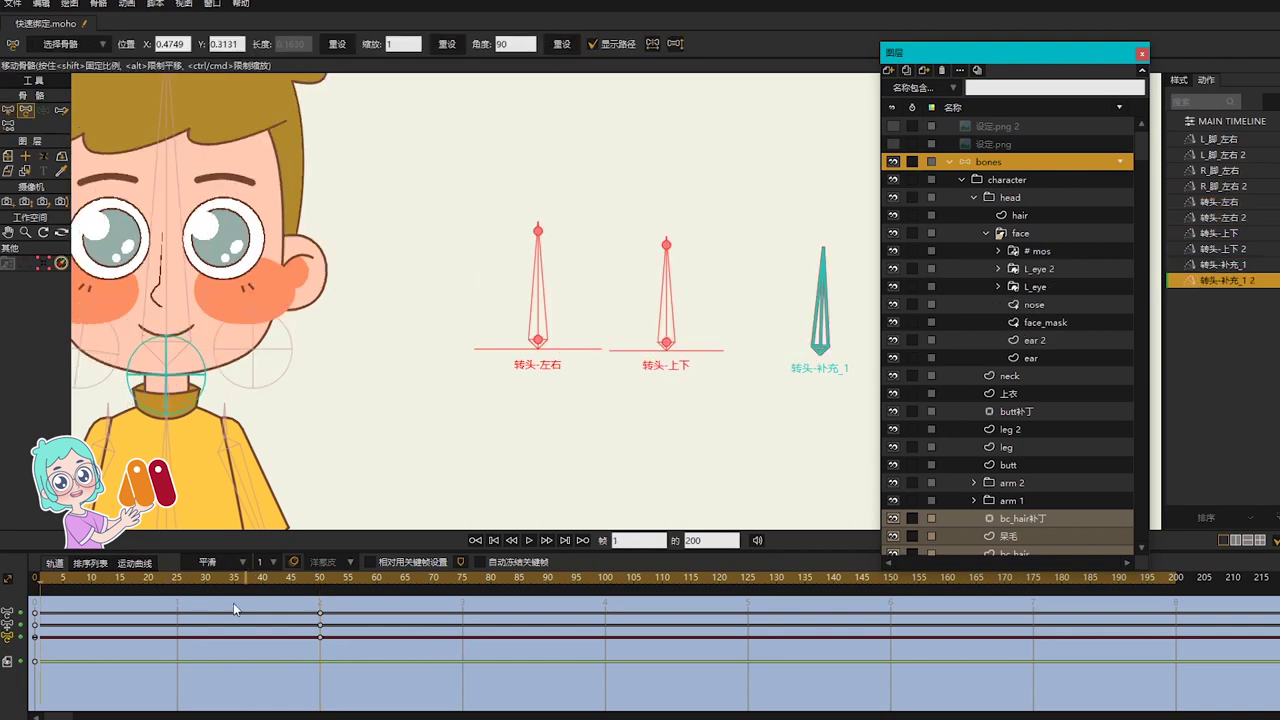
{"action": "left_click_drag", "start_coordinate": [55, 589], "coordinate": [326, 591]}
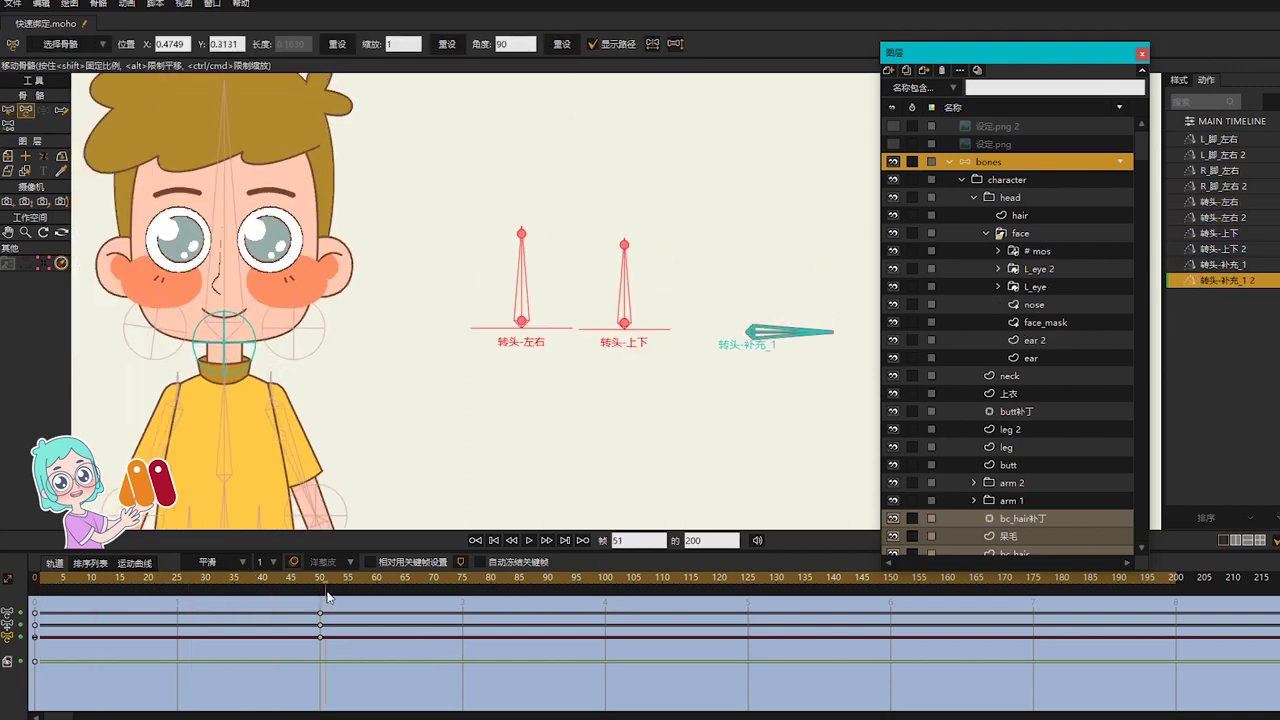
{"action": "left_click", "coordinate": [1193, 265]}
{"action": "left_click_drag", "start_coordinate": [37, 588], "coordinate": [326, 588]}
{"action": "left_click", "coordinate": [1232, 121]}
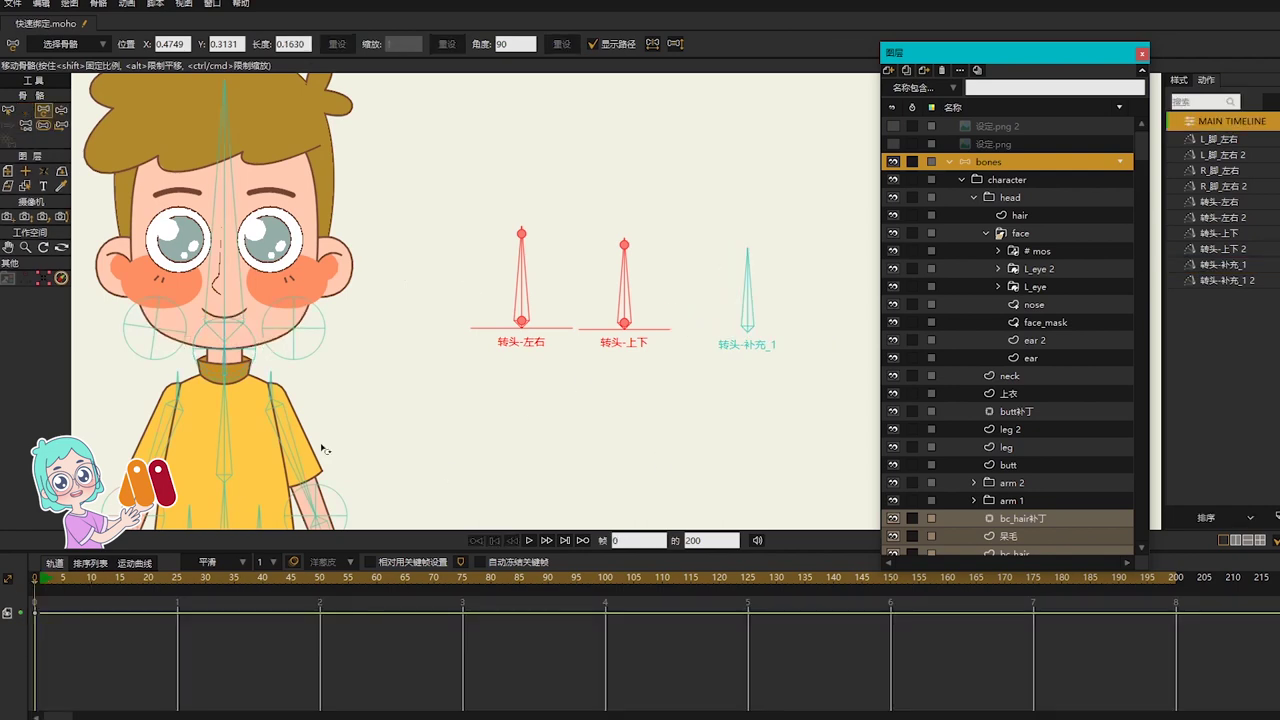
Step: Test the upward diagonal turn by swinging 转头-左右, 转头-上下 and 转头-补充_1 counter-clockwise with the bone manipulation tool
{"action": "key", "text": "z"}
{"action": "left_click_drag", "start_coordinate": [514, 256], "coordinate": [452, 262]}
{"action": "left_click_drag", "start_coordinate": [588, 254], "coordinate": [415, 375]}
{"action": "left_click_drag", "start_coordinate": [700, 278], "coordinate": [577, 334]}
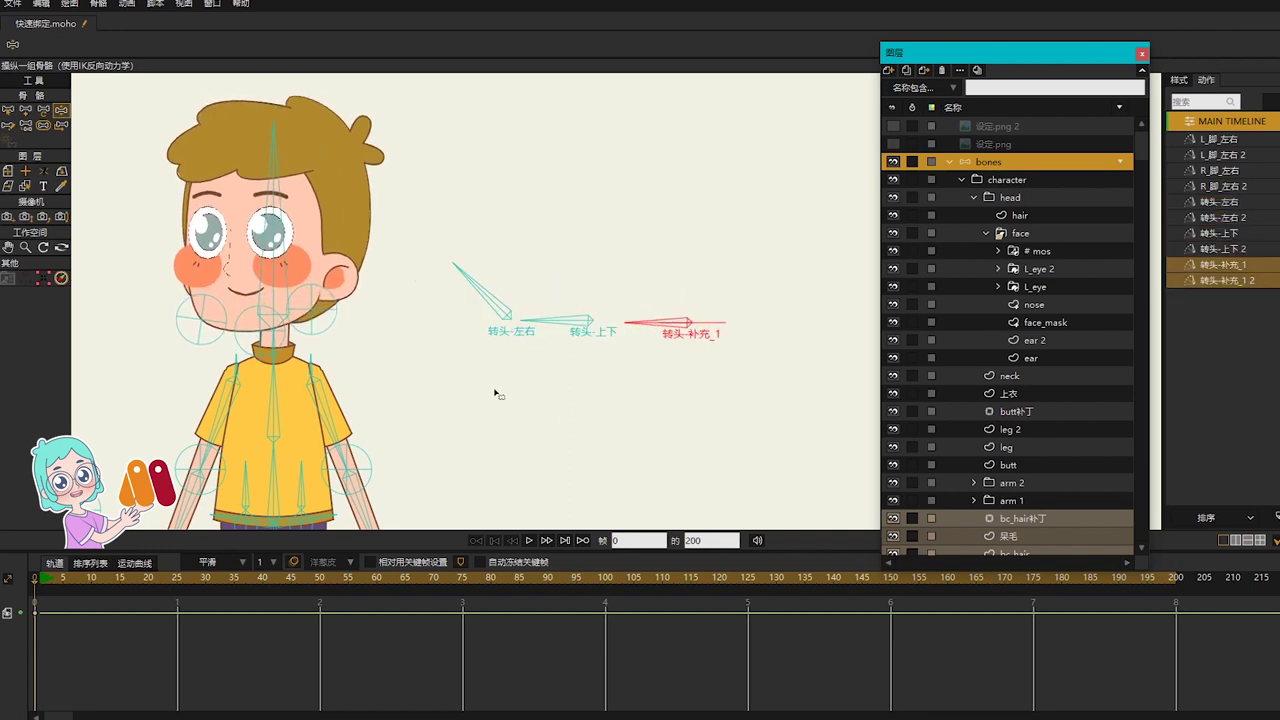
{"action": "key", "text": "b"}
{"action": "left_click", "coordinate": [511, 260]}
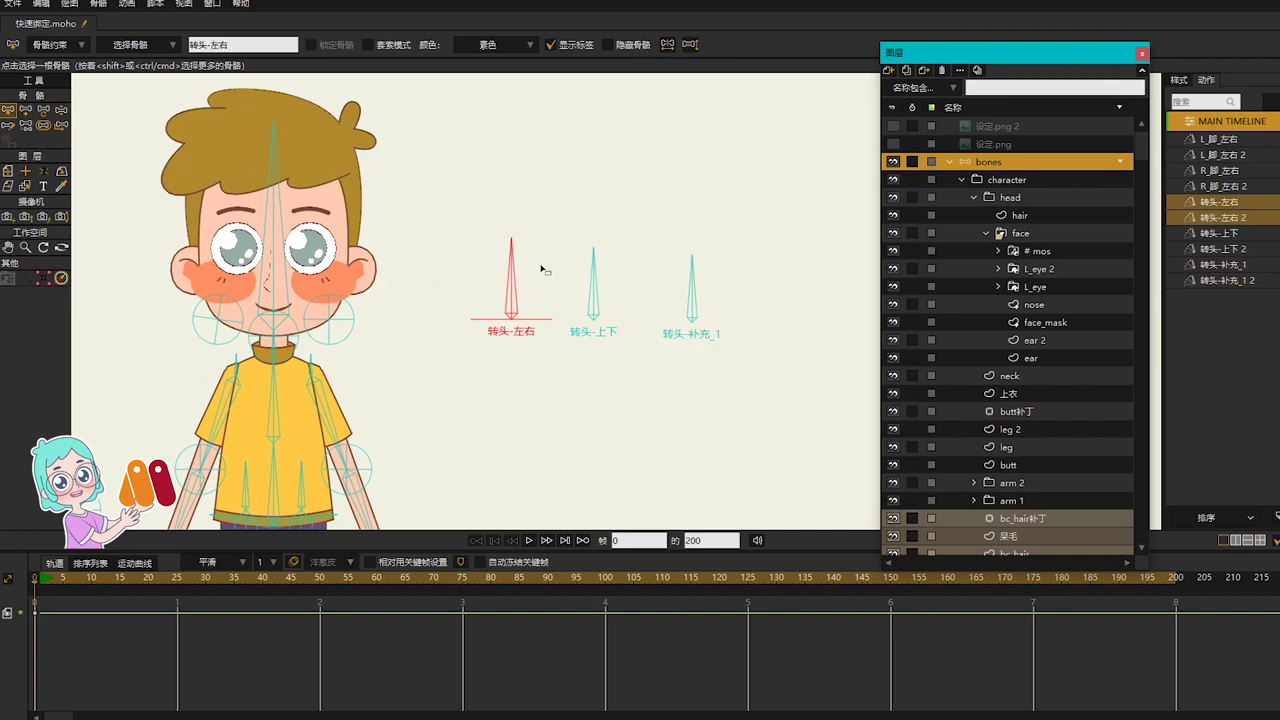
Step: Test the opposite upward diagonal by swinging 转头-左右 and 转头-补充_1 clockwise with 转头-上下 fully counter-clockwise
{"action": "key", "text": "z"}
{"action": "left_click_drag", "start_coordinate": [543, 266], "coordinate": [419, 373]}
{"action": "left_click_drag", "start_coordinate": [697, 268], "coordinate": [805, 394]}
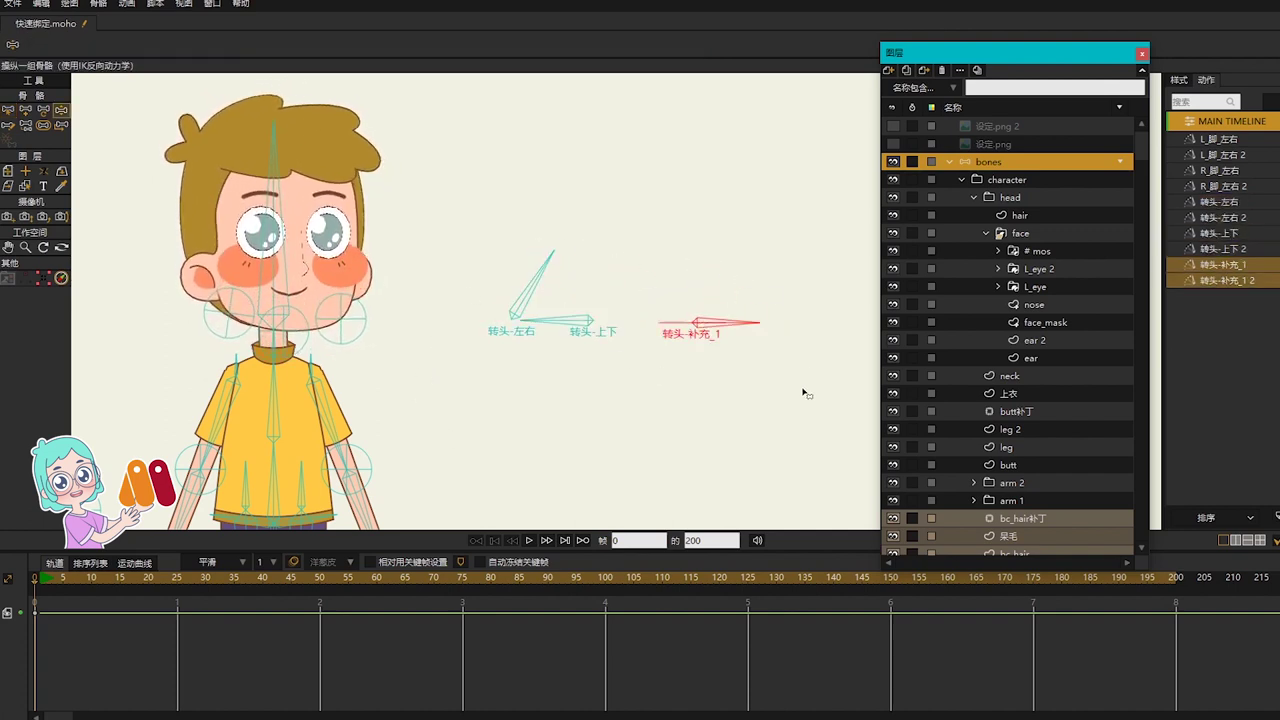
{"action": "key", "text": "b"}
Step: Test the downward diagonal by swinging 转头-左右 counter-clockwise and 转头-上下 fully clockwise, and inspect the jaw
{"action": "key", "text": "z"}
{"action": "left_click_drag", "start_coordinate": [519, 270], "coordinate": [478, 266]}
{"action": "left_click_drag", "start_coordinate": [593, 272], "coordinate": [705, 428]}
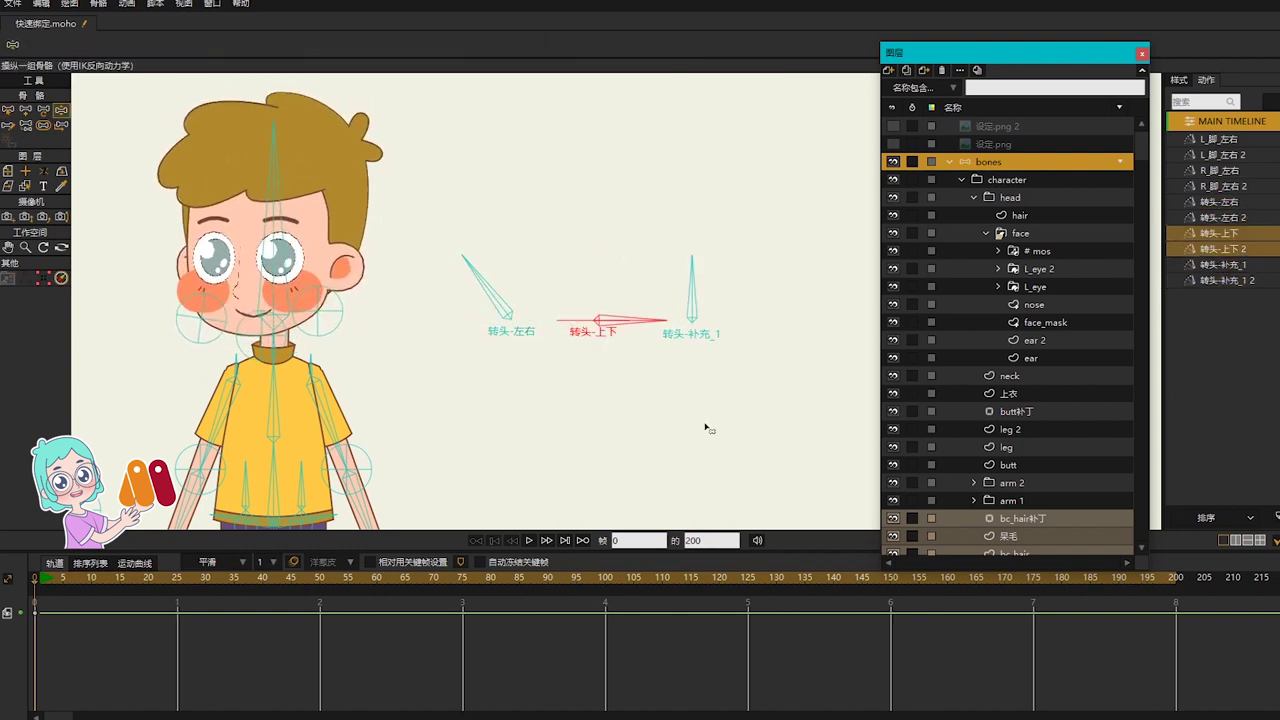
{"action": "scroll", "coordinate": [287, 338], "scroll_direction": "up", "scroll_amount": 2}
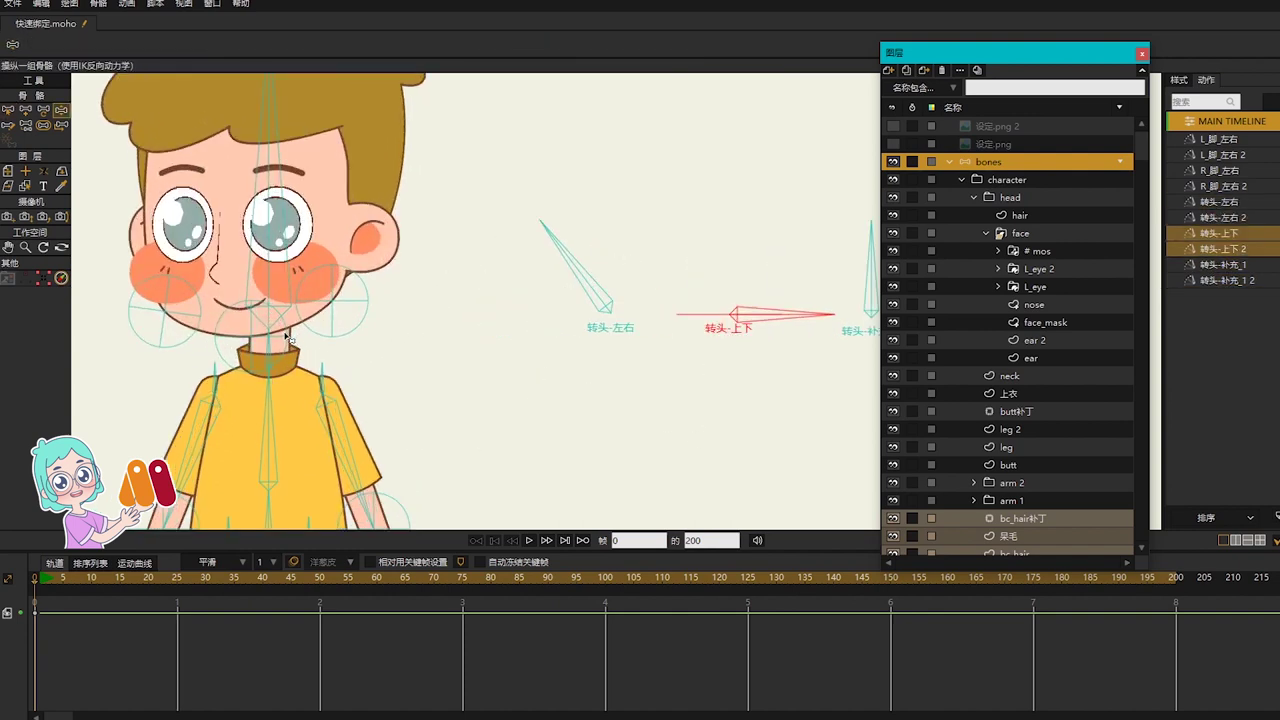
Step: Add a short upright bone beside the 转头-补充_1 bone and name it 转头-补充_2
{"action": "double_click", "coordinate": [1221, 133]}
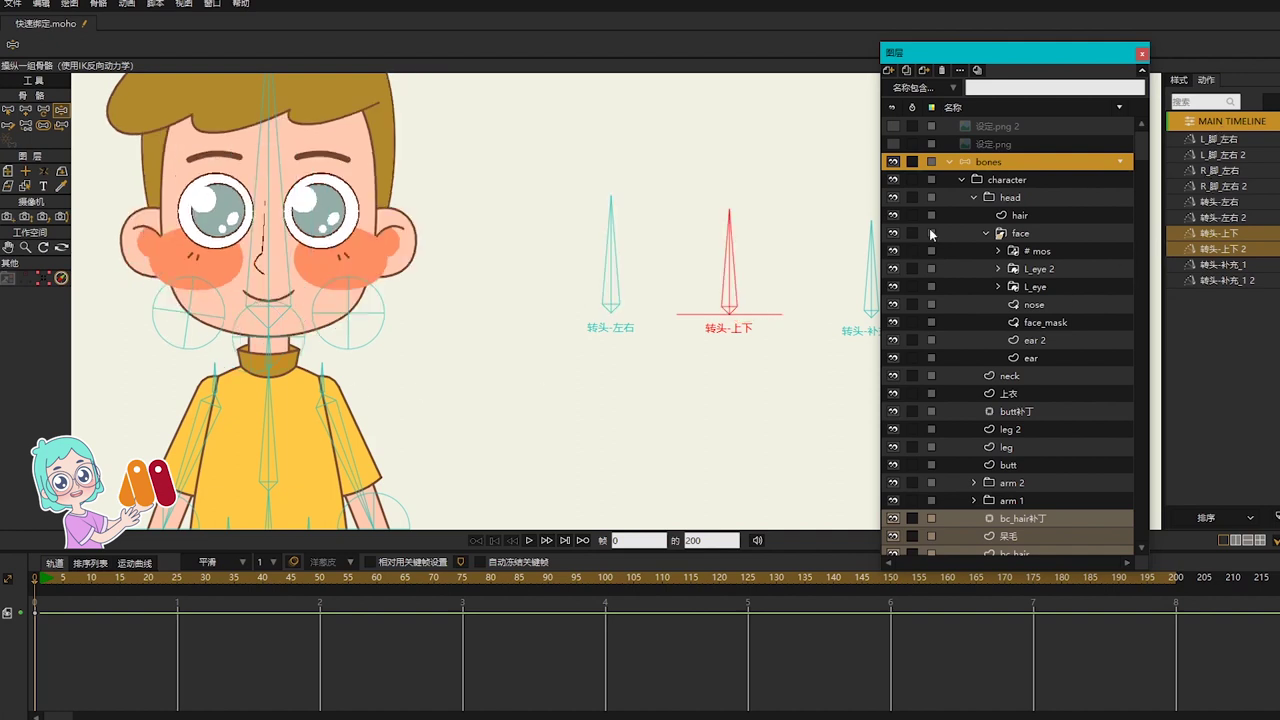
{"action": "left_click_drag", "start_coordinate": [776, 354], "coordinate": [556, 371]}
{"action": "left_click", "coordinate": [730, 336]}
{"action": "key", "text": "a"}
{"action": "left_click_drag", "start_coordinate": [752, 328], "coordinate": [756, 237]}
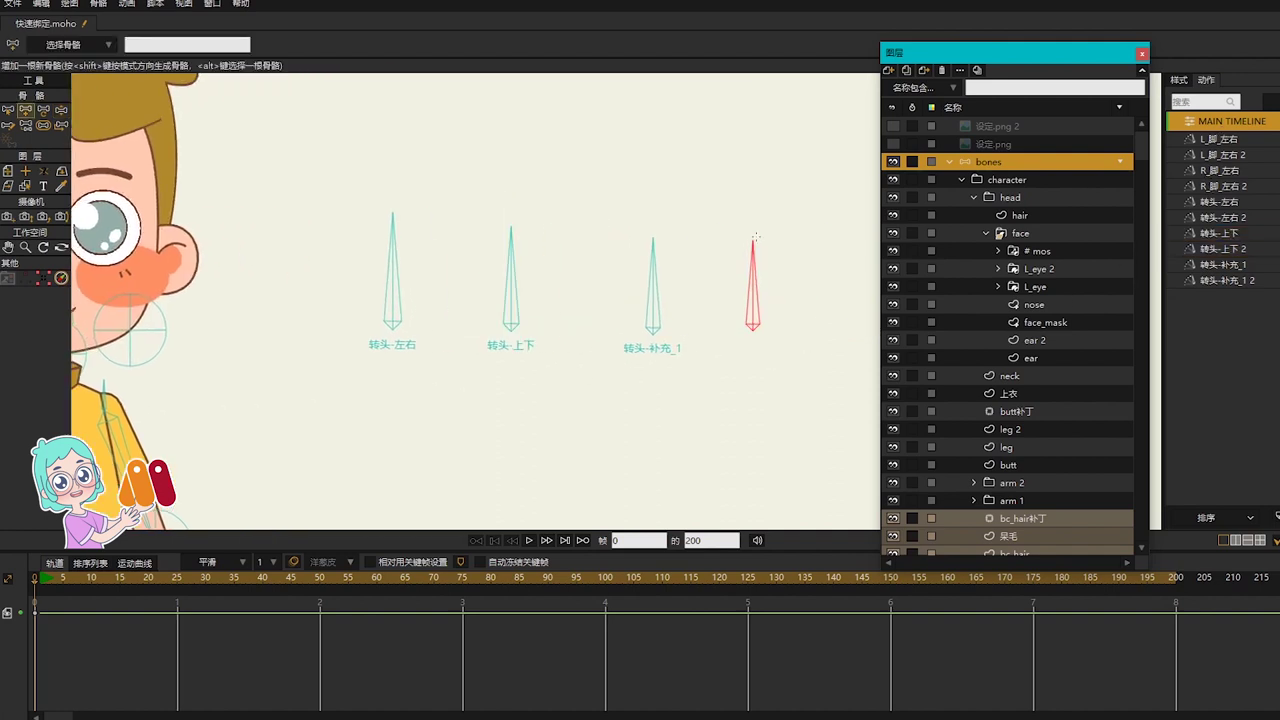
{"action": "left_click", "coordinate": [127, 45]}
{"action": "type", "text": "转头"}
{"action": "type", "text": "-补充_2"}
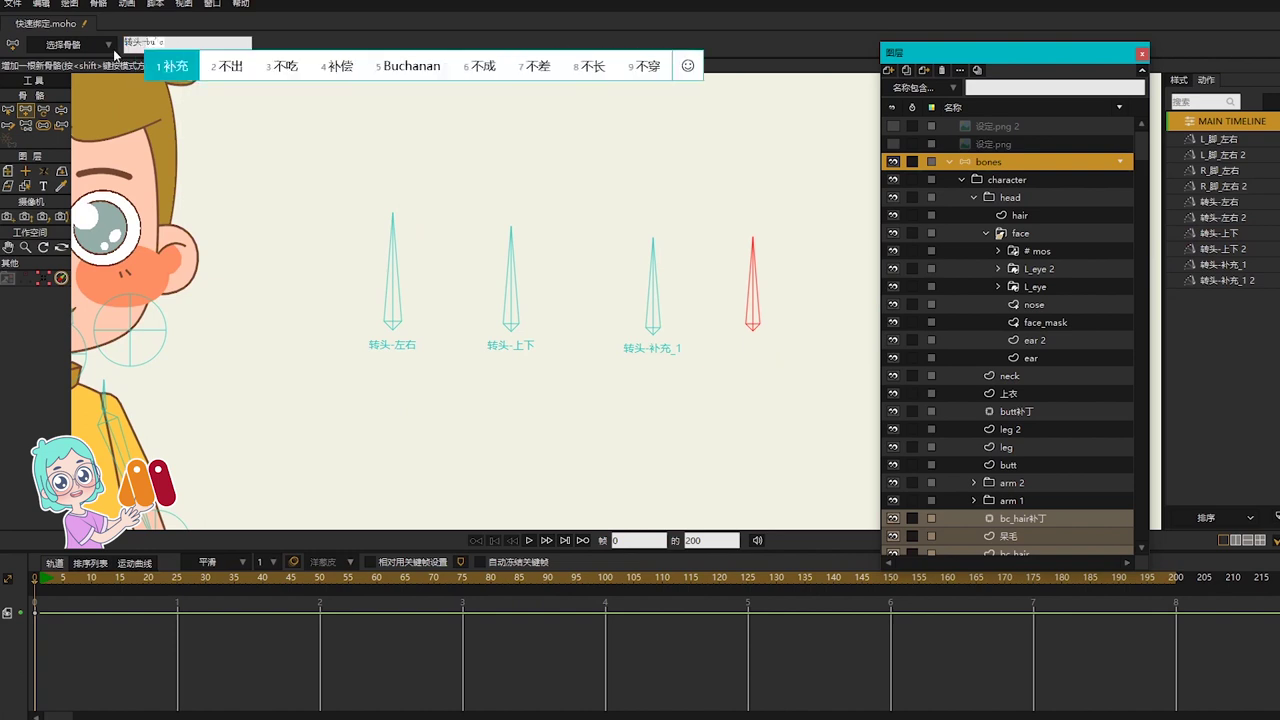
{"action": "key", "text": "Return"}
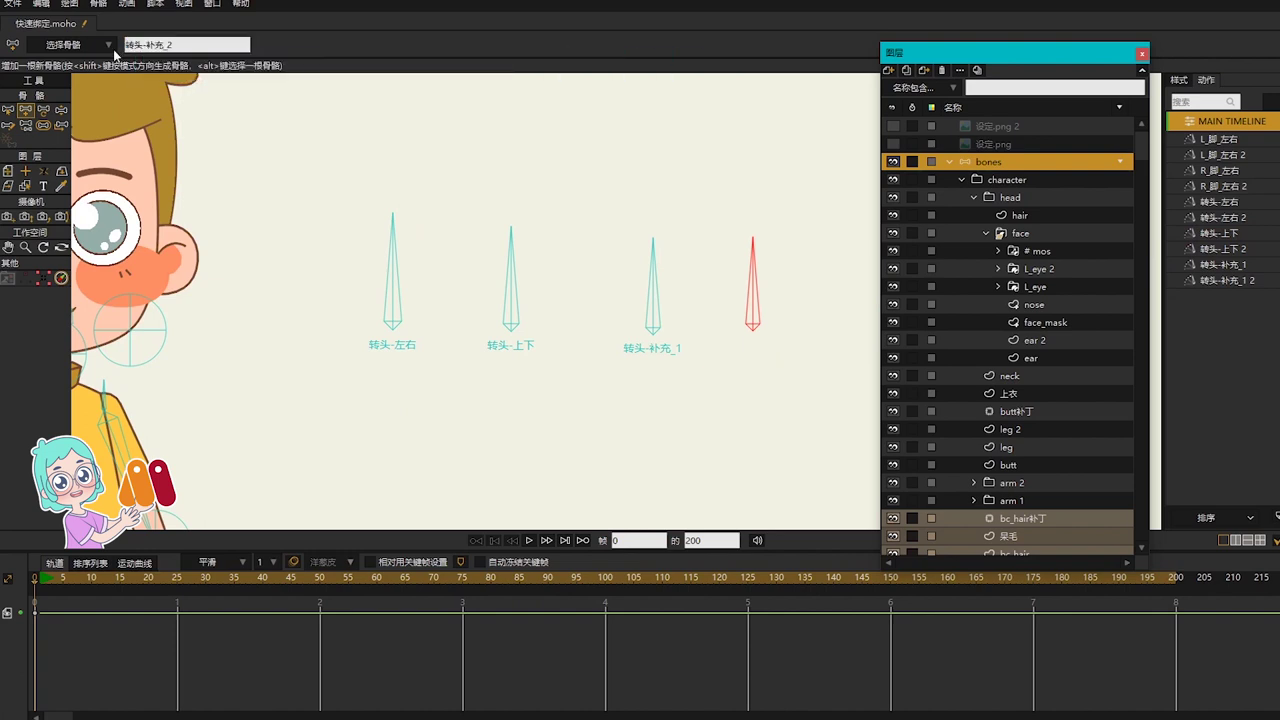
Step: Create smart bone actions for 转头-补充_2 with the default template: -90 to 90 degrees, 50 frames, separate positive and negative actions
{"action": "key", "text": "b"}
{"action": "left_click", "coordinate": [102, 4]}
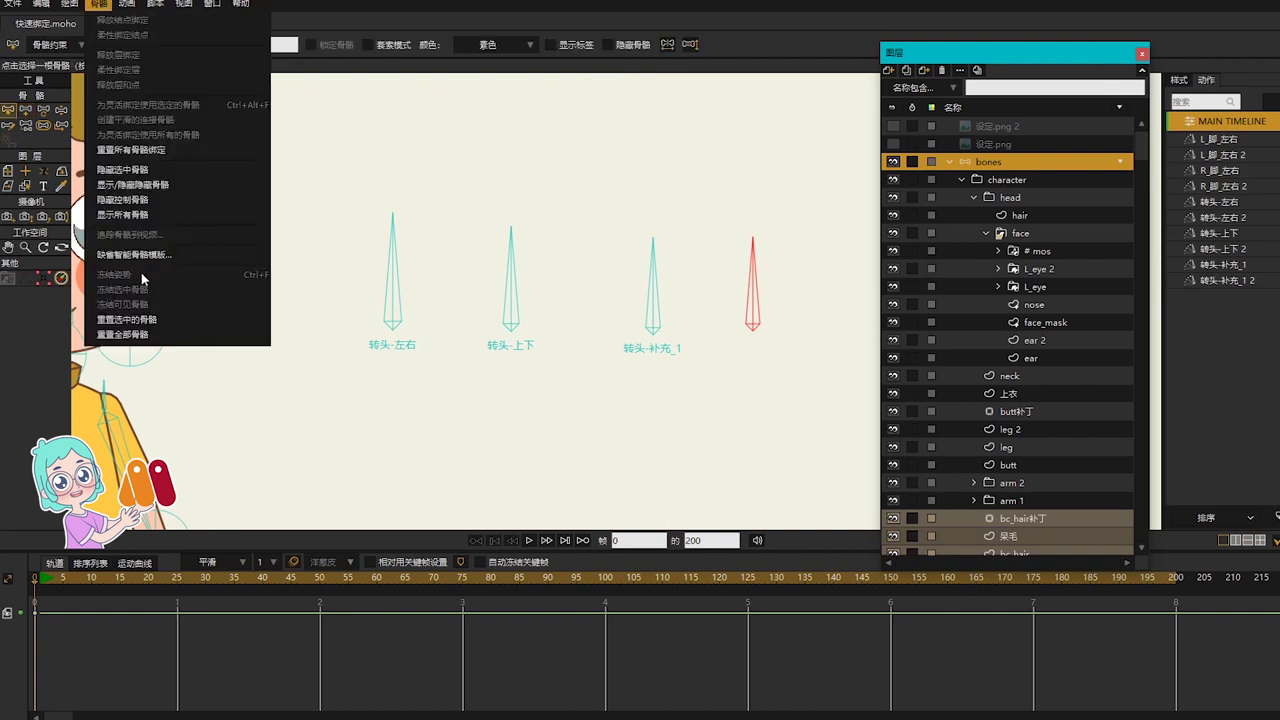
{"action": "left_click", "coordinate": [140, 256]}
{"action": "left_click", "coordinate": [940, 482]}
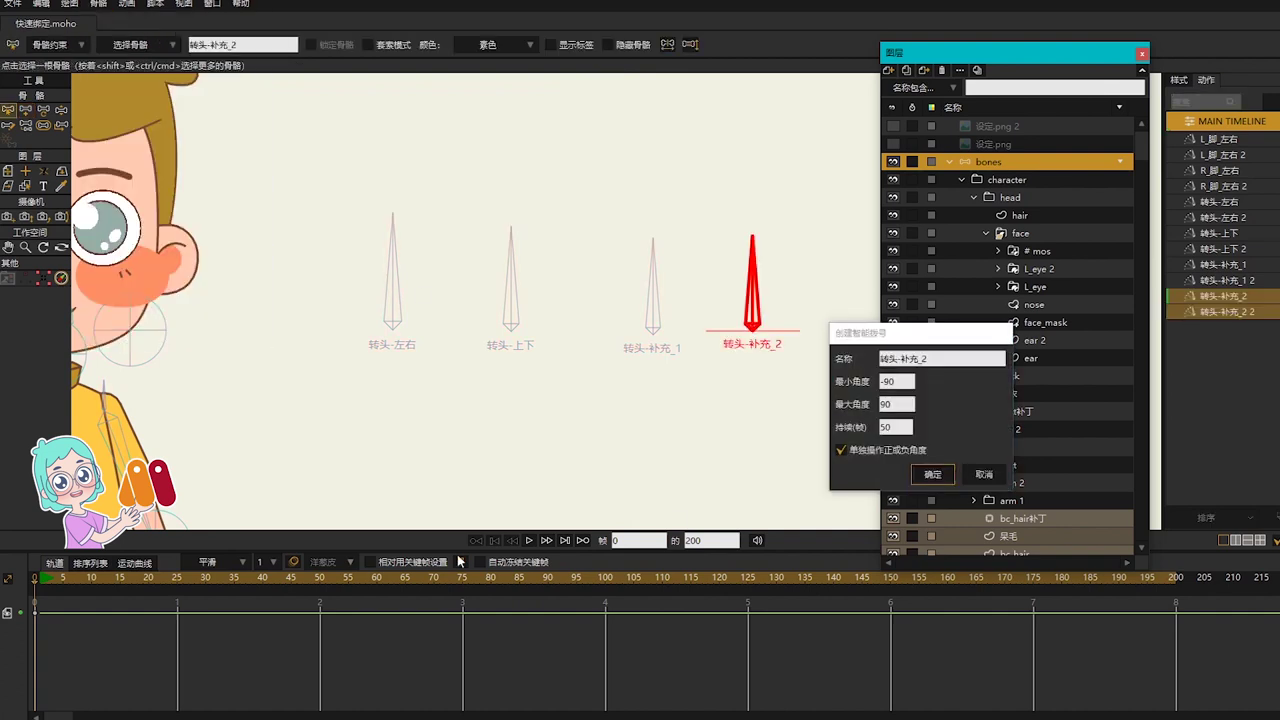
Step: At frame 50 of the 转头-补充_2 action, rotate the 转头-左右 bone counter-clockwise and the 转头-上下 bone to 0°
{"action": "left_click", "coordinate": [322, 576]}
{"action": "key", "text": "t"}
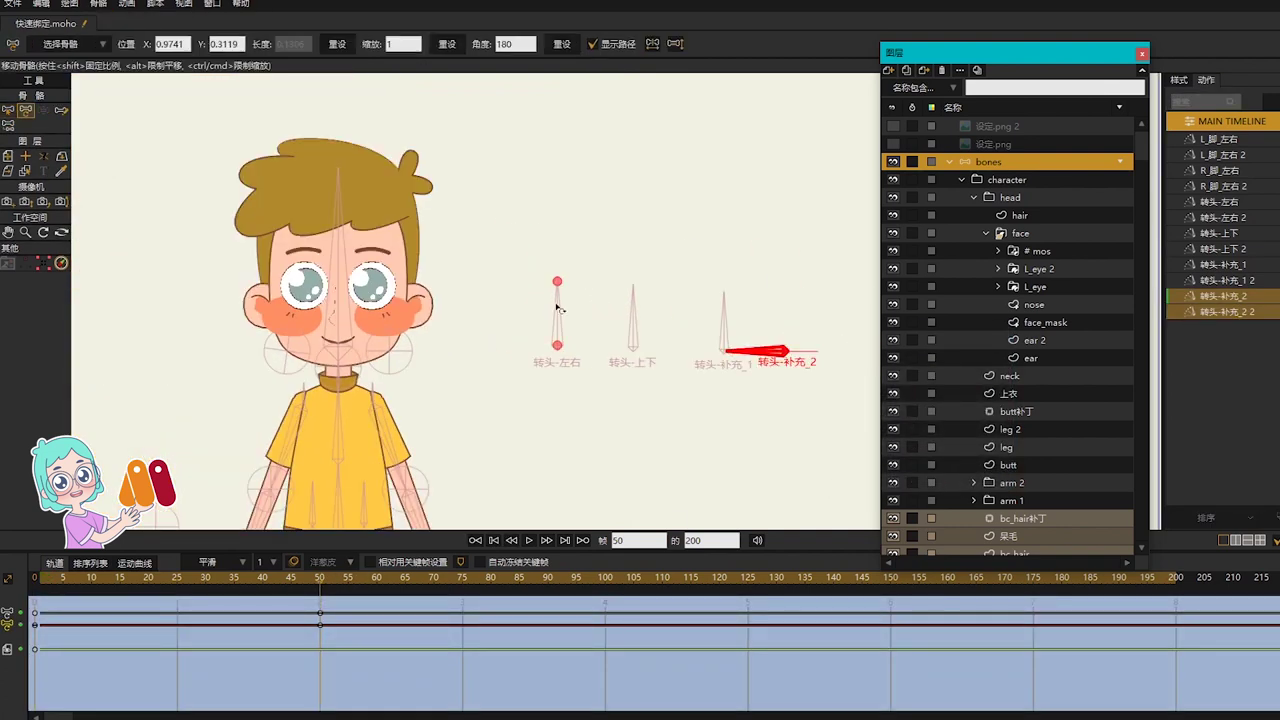
{"action": "left_click", "coordinate": [556, 305]}
{"action": "left_click_drag", "start_coordinate": [535, 308], "coordinate": [506, 312]}
{"action": "left_click_drag", "start_coordinate": [634, 310], "coordinate": [718, 352]}
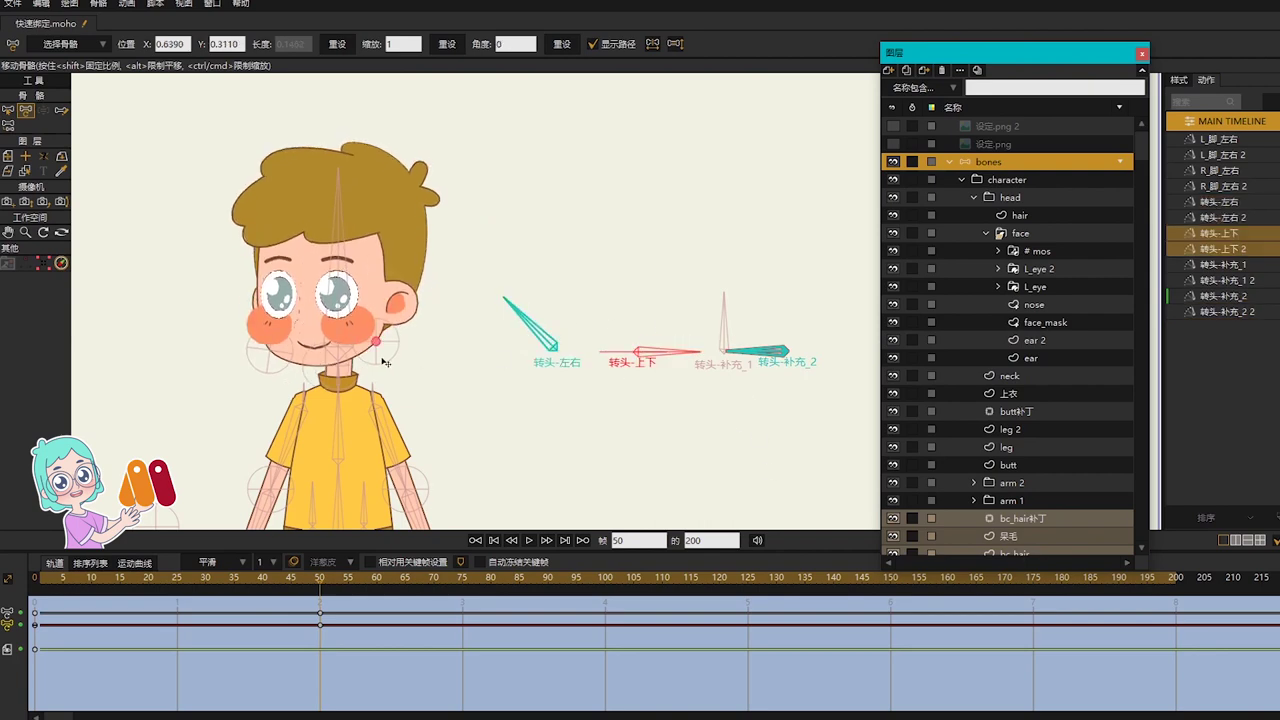
Step: Lower both jaw-side control bones slightly at frame 50 and shift the chin control bone to X -0.0087, Y 0.0274
{"action": "scroll", "coordinate": [376, 356], "scroll_direction": "up", "scroll_amount": 4}
{"action": "key", "text": "b"}
{"action": "left_click", "coordinate": [453, 350]}
{"action": "key", "text": "t"}
{"action": "scroll", "coordinate": [454, 350], "scroll_direction": "up", "scroll_amount": 2}
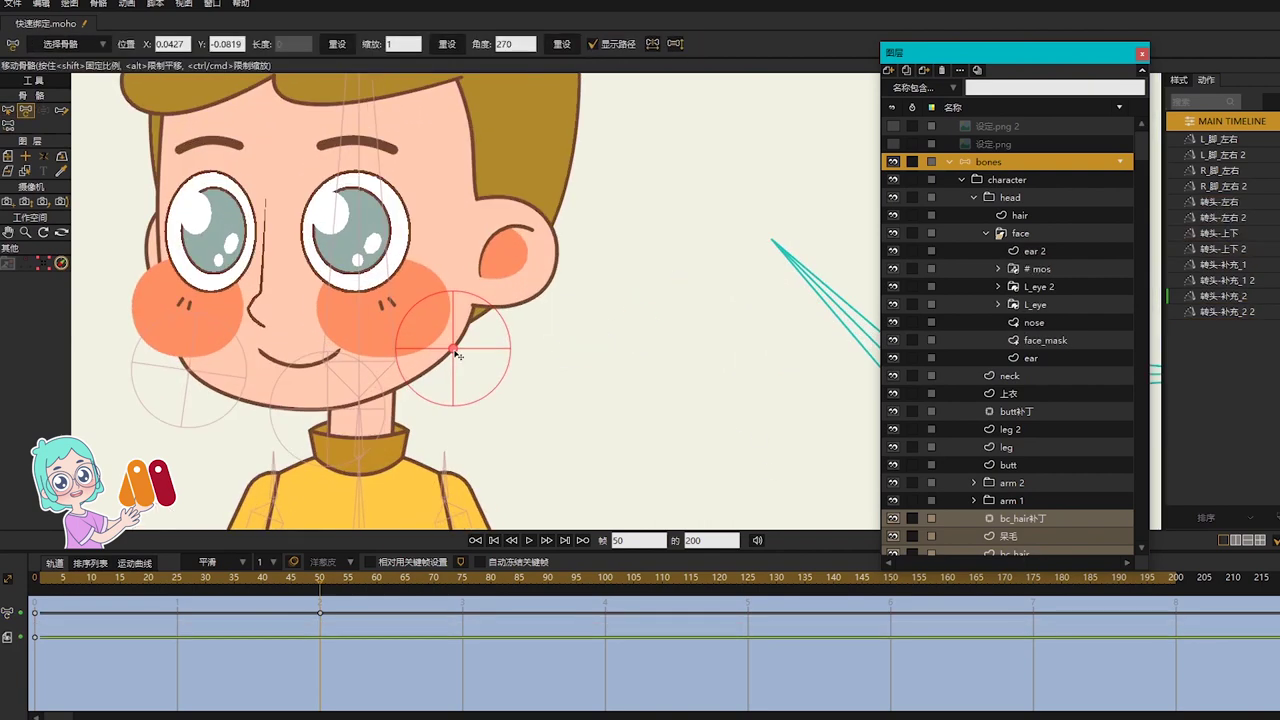
{"action": "left_click_drag", "start_coordinate": [454, 354], "coordinate": [455, 366]}
{"action": "left_click_drag", "start_coordinate": [188, 371], "coordinate": [188, 374]}
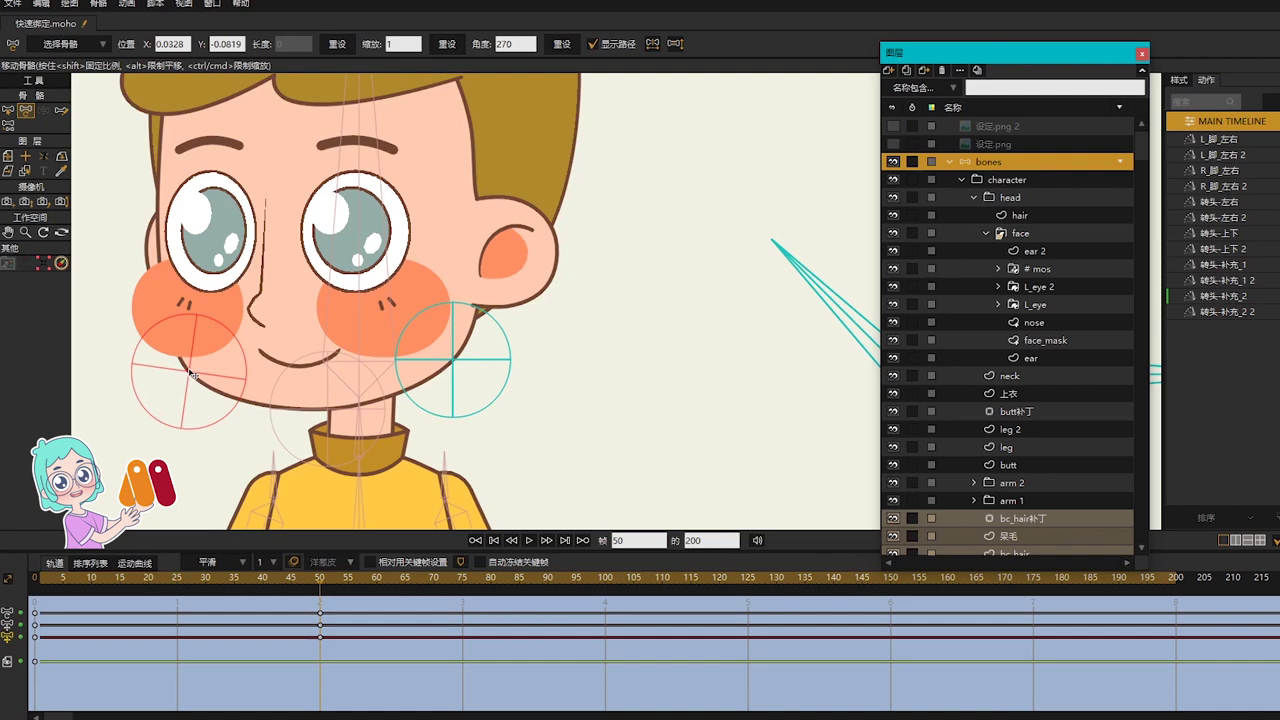
{"action": "left_click", "coordinate": [453, 358]}
{"action": "scroll", "coordinate": [558, 390], "scroll_direction": "down", "scroll_amount": 3}
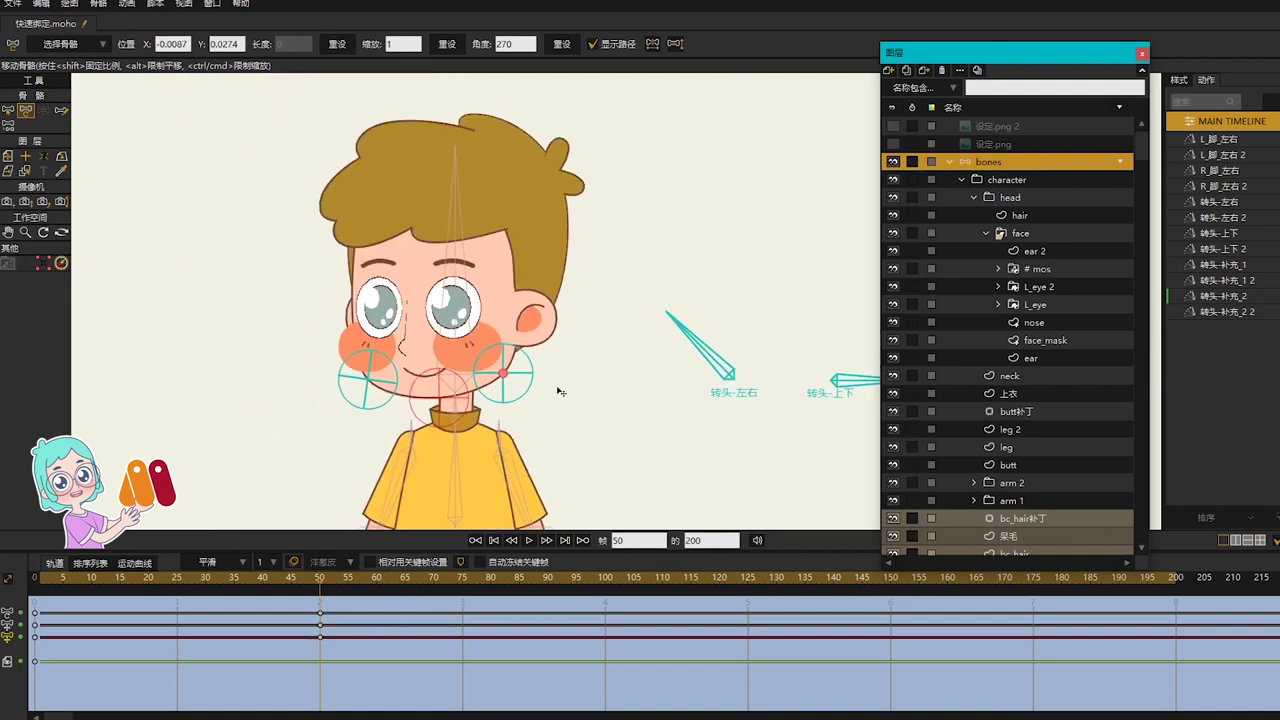
Step: Reset the angles of the 转头-左右 and 转头-上下 bones at frame 50 of the 转头-补充_2 action
{"action": "scroll", "coordinate": [561, 392], "scroll_direction": "down", "scroll_amount": 3}
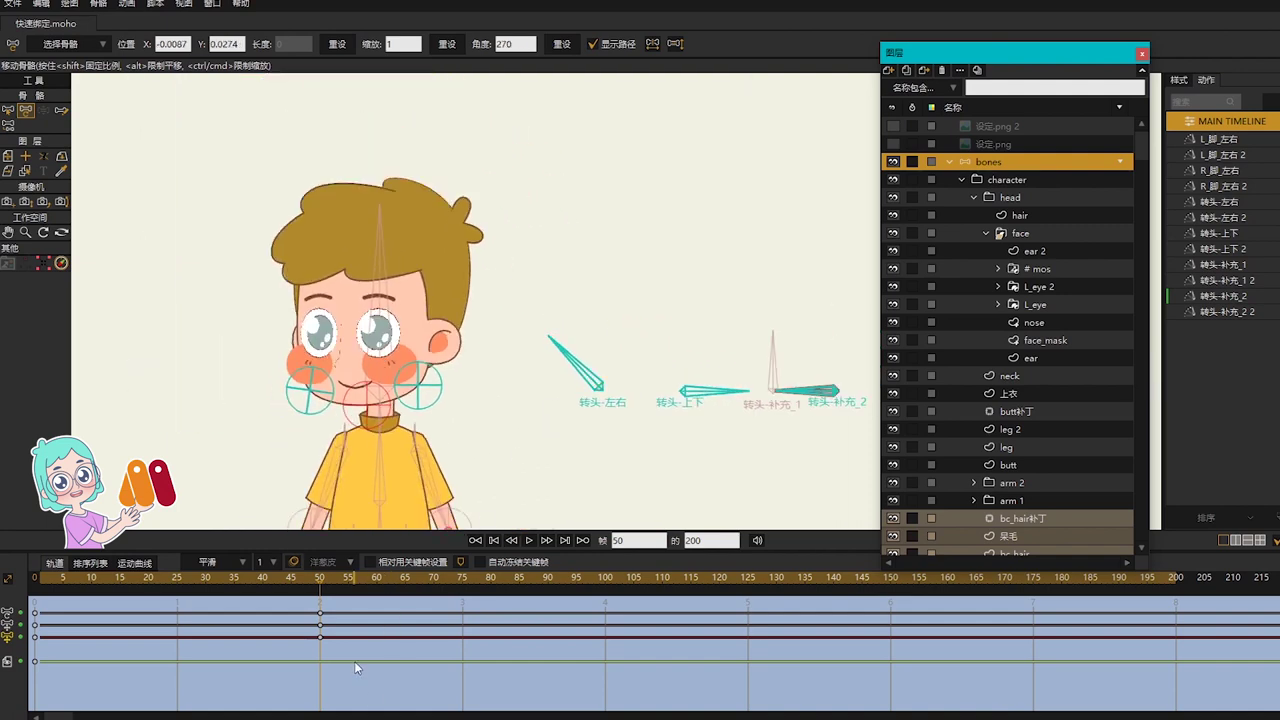
{"action": "key", "text": "z"}
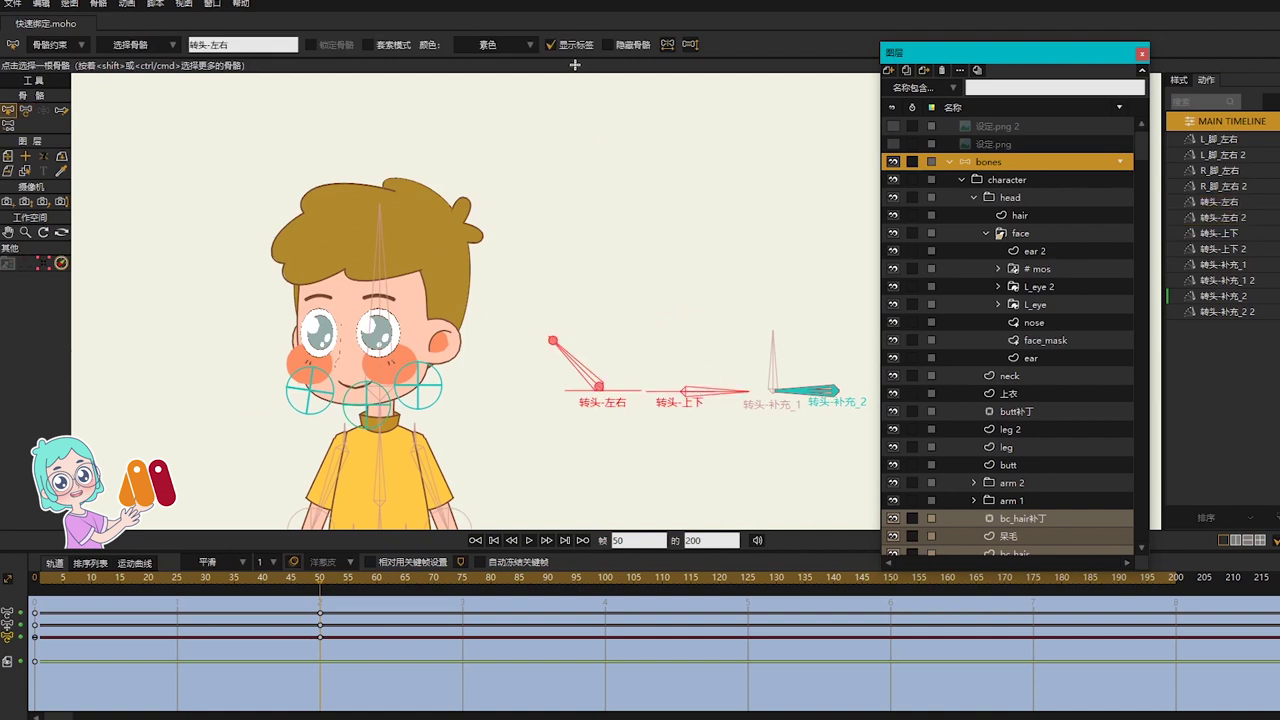
{"action": "key", "text": "t"}
{"action": "left_click", "coordinate": [562, 45]}
Step: At frame 50 of the 转头-补充_2 2 action, rotate the 转头-左右 bone clockwise and the 转头-上下 bone to 0°
{"action": "double_click", "coordinate": [1196, 312]}
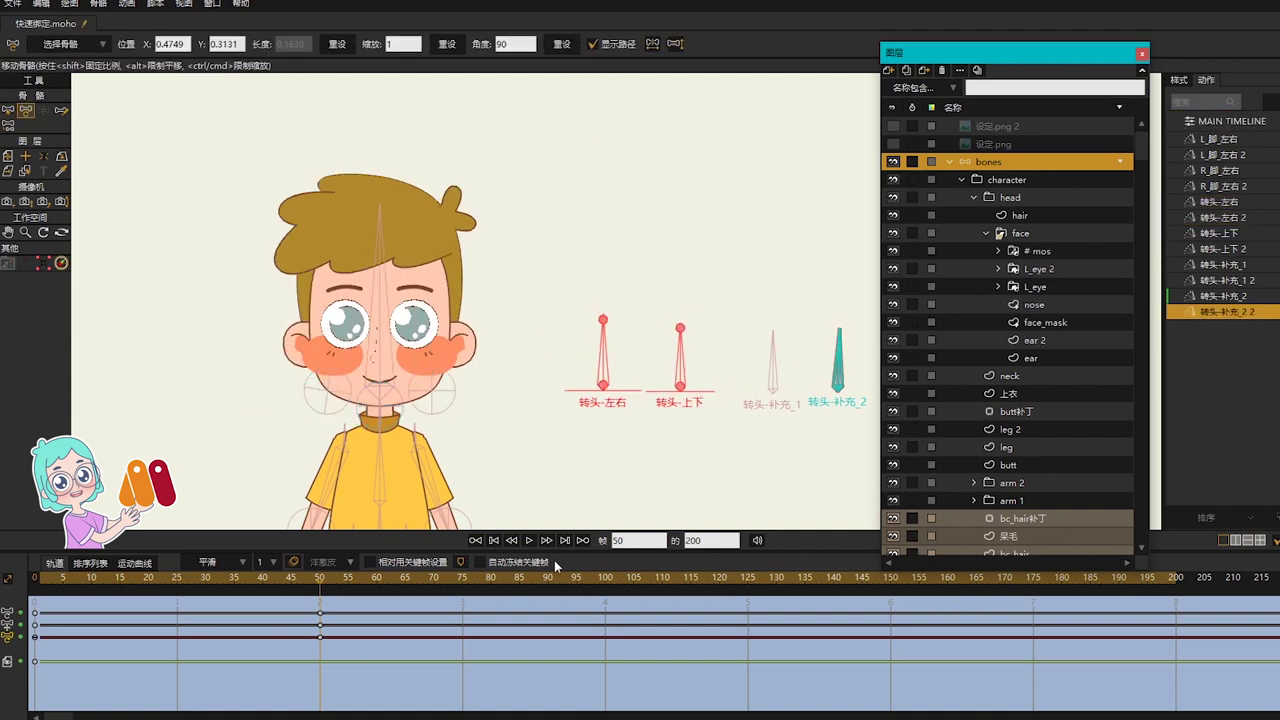
{"action": "left_click", "coordinate": [323, 581]}
{"action": "left_click", "coordinate": [605, 353]}
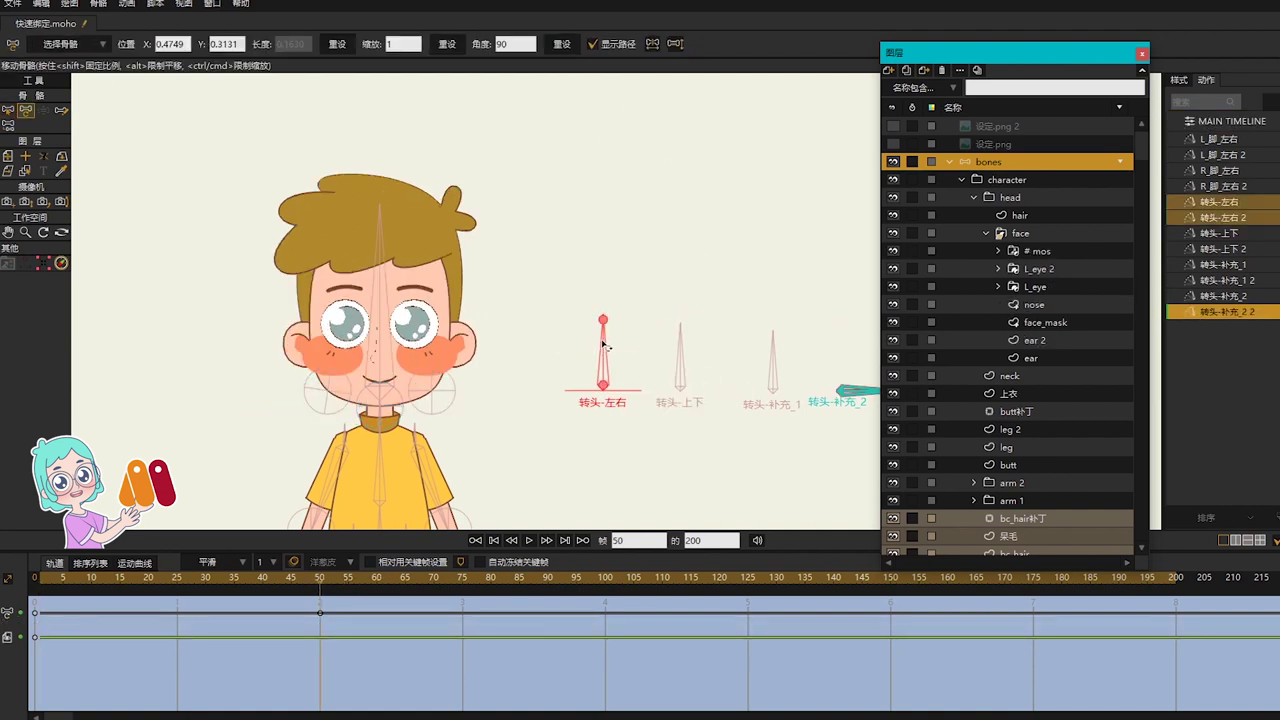
{"action": "left_click_drag", "start_coordinate": [605, 353], "coordinate": [742, 398]}
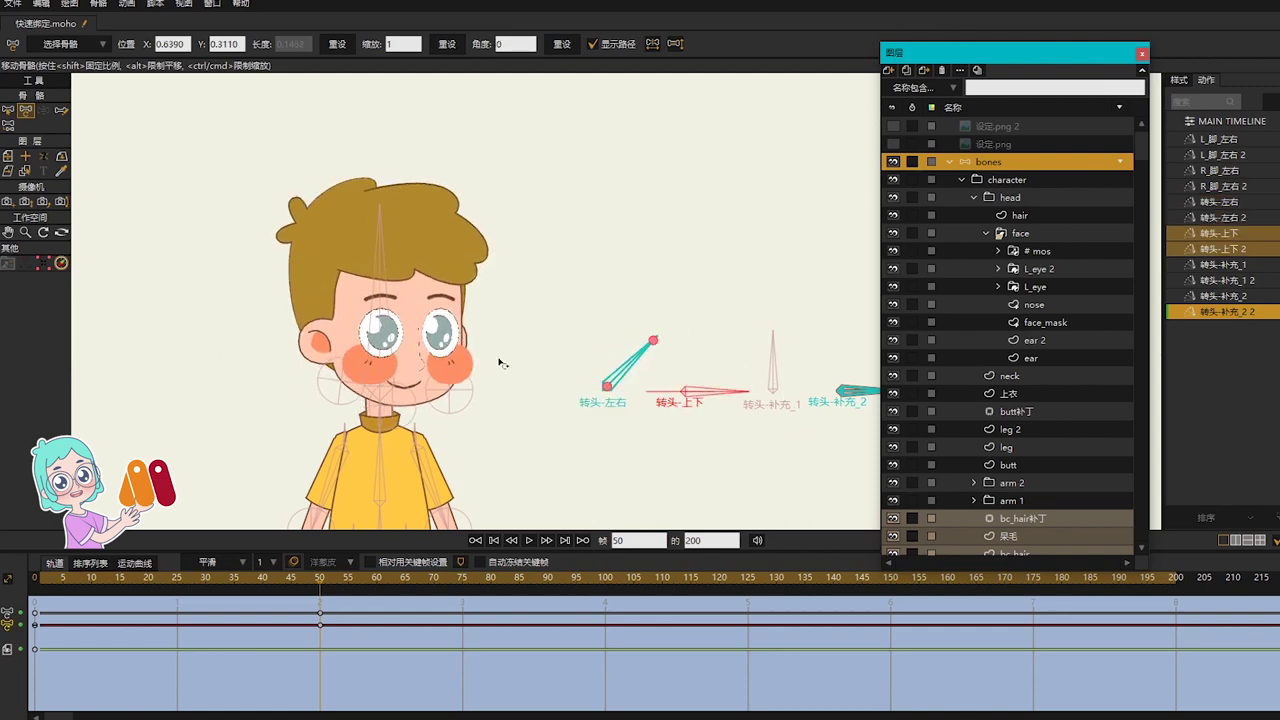
Step: Lower the jaw control bone below the near ear to X 0.0332, Y 0.0819 at frame 50
{"action": "scroll", "coordinate": [404, 366], "scroll_direction": "up", "scroll_amount": 4}
{"action": "key", "text": "b"}
{"action": "key", "text": "t"}
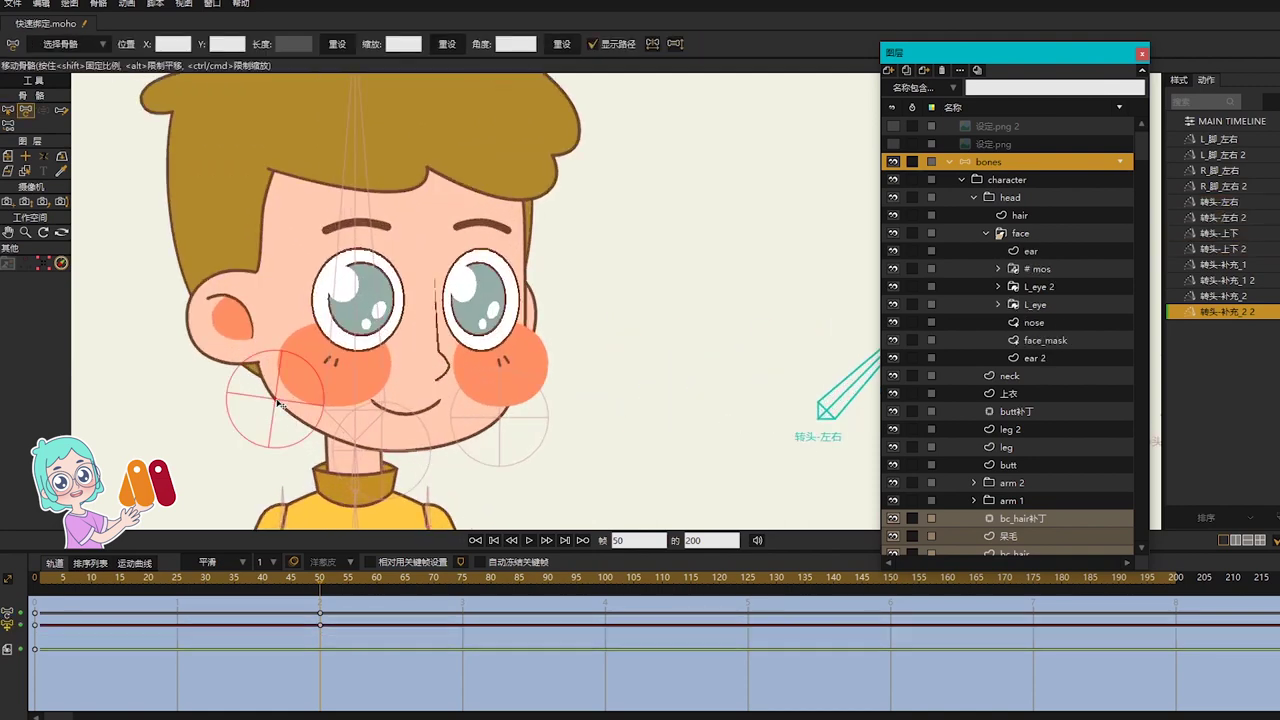
{"action": "left_click", "coordinate": [277, 410]}
{"action": "left_click_drag", "start_coordinate": [276, 410], "coordinate": [276, 413]}
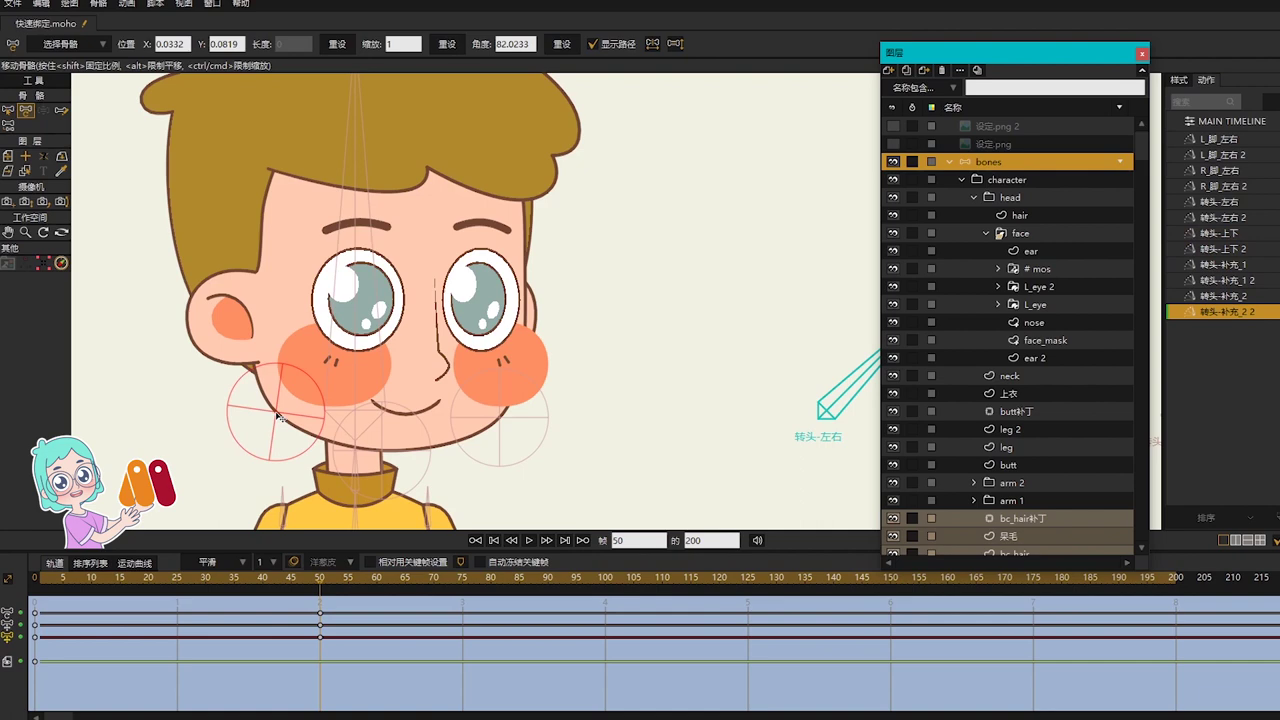
Step: Key the chin control bone and the far jaw-side control bone at frame 50 of the 转头-补充_2 2 action
{"action": "left_click", "coordinate": [382, 452]}
{"action": "left_click", "coordinate": [499, 418]}
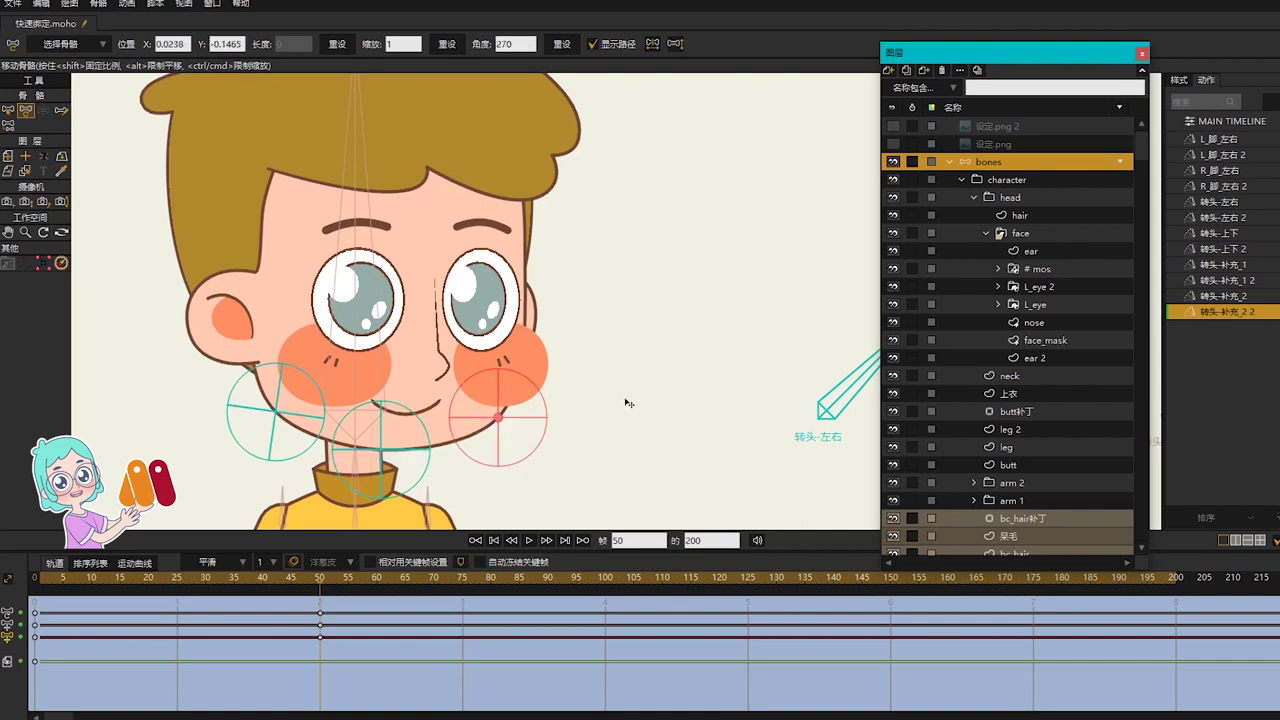
{"action": "scroll", "coordinate": [627, 402], "scroll_direction": "down", "scroll_amount": 5}
{"action": "left_click", "coordinate": [1216, 120]}
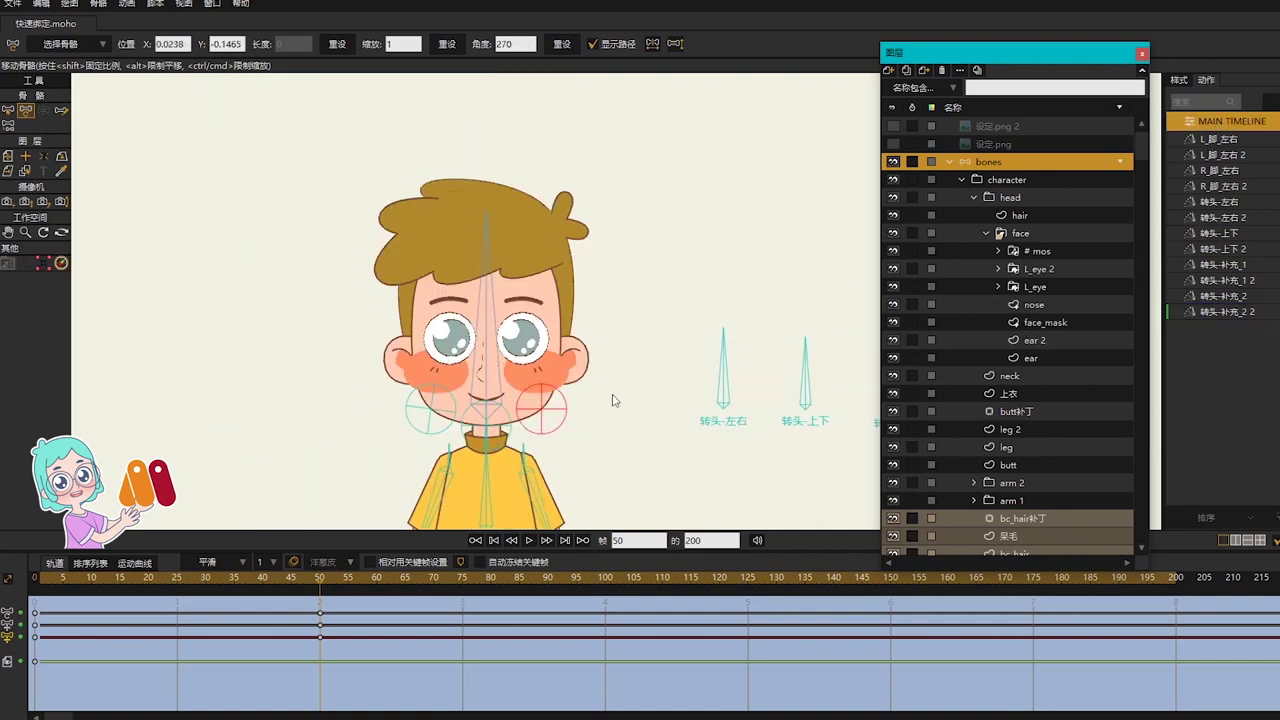
Step: Reset the angles of the 转头-左右 and 转头-上下 bones at frame 50 of the 转头-补充_2 2 action and return to the main timeline
{"action": "double_click", "coordinate": [1240, 314]}
{"action": "left_click", "coordinate": [320, 578]}
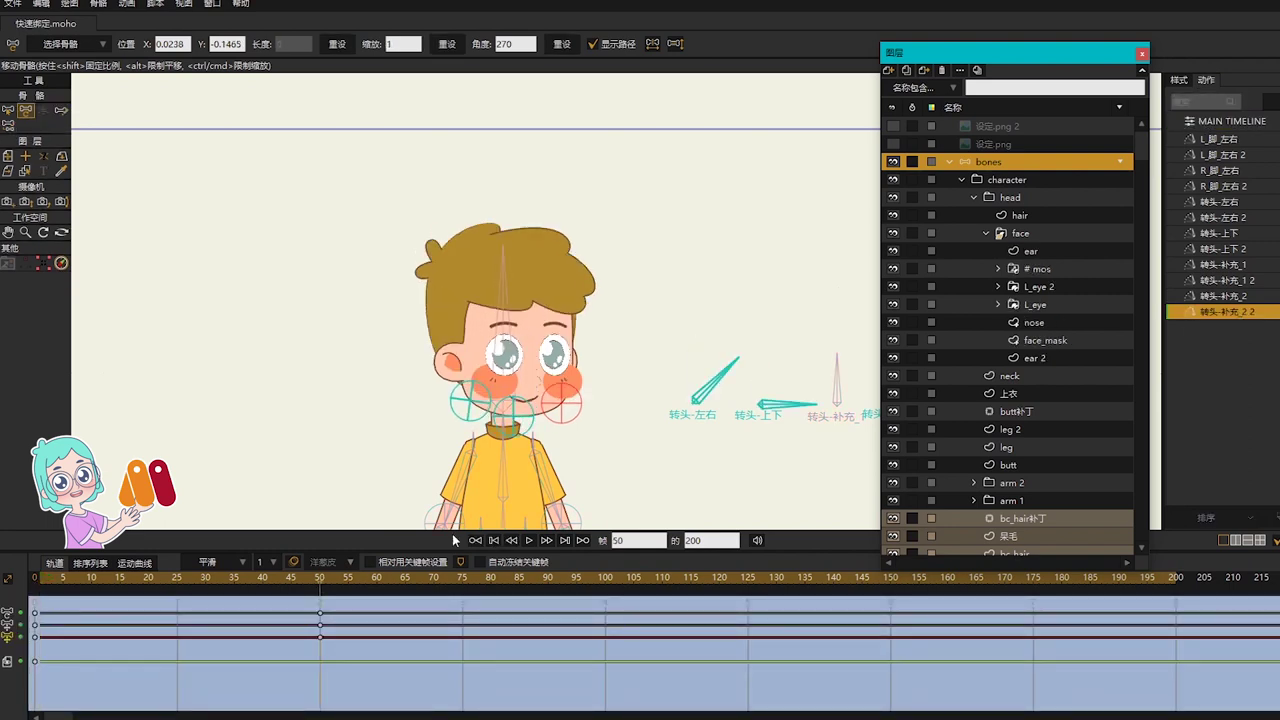
{"action": "left_click_drag", "start_coordinate": [792, 401], "coordinate": [648, 397]}
{"action": "key", "text": "b"}
{"action": "left_click", "coordinate": [578, 381]}
{"action": "left_click", "coordinate": [638, 400], "text": "shift"}
{"action": "key", "text": "t"}
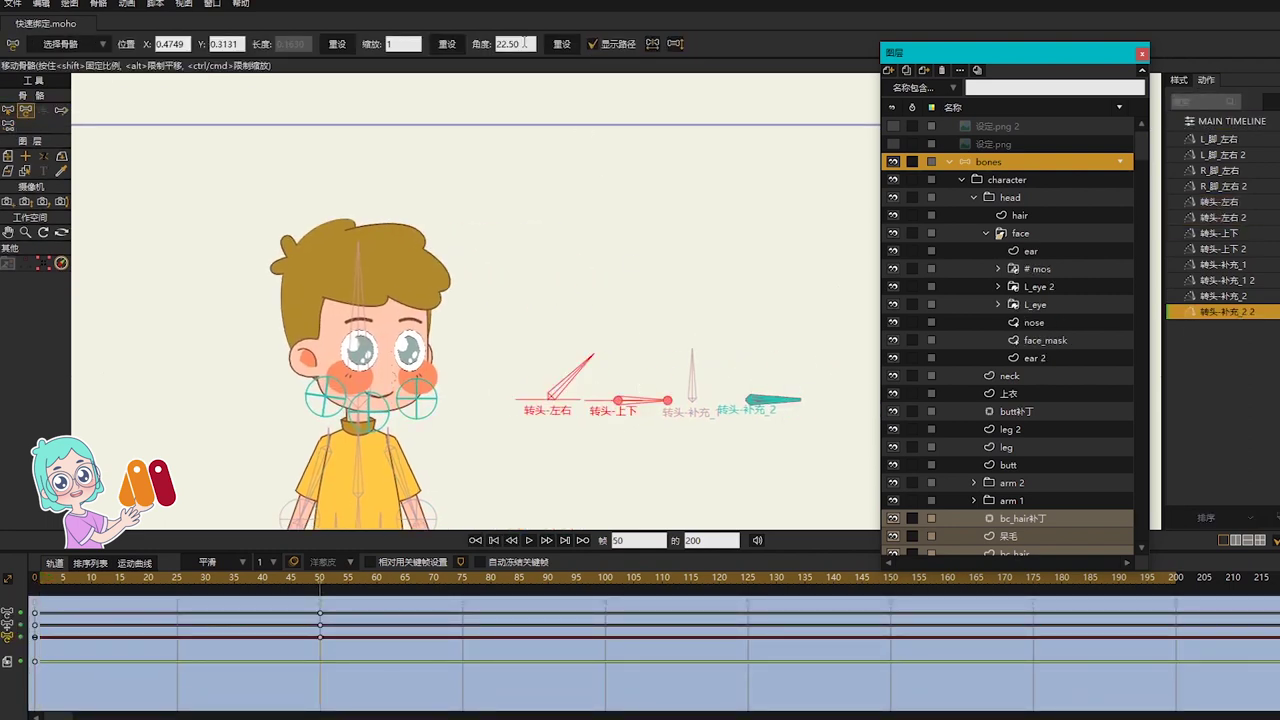
{"action": "left_click", "coordinate": [561, 45]}
{"action": "left_click", "coordinate": [1228, 120]}
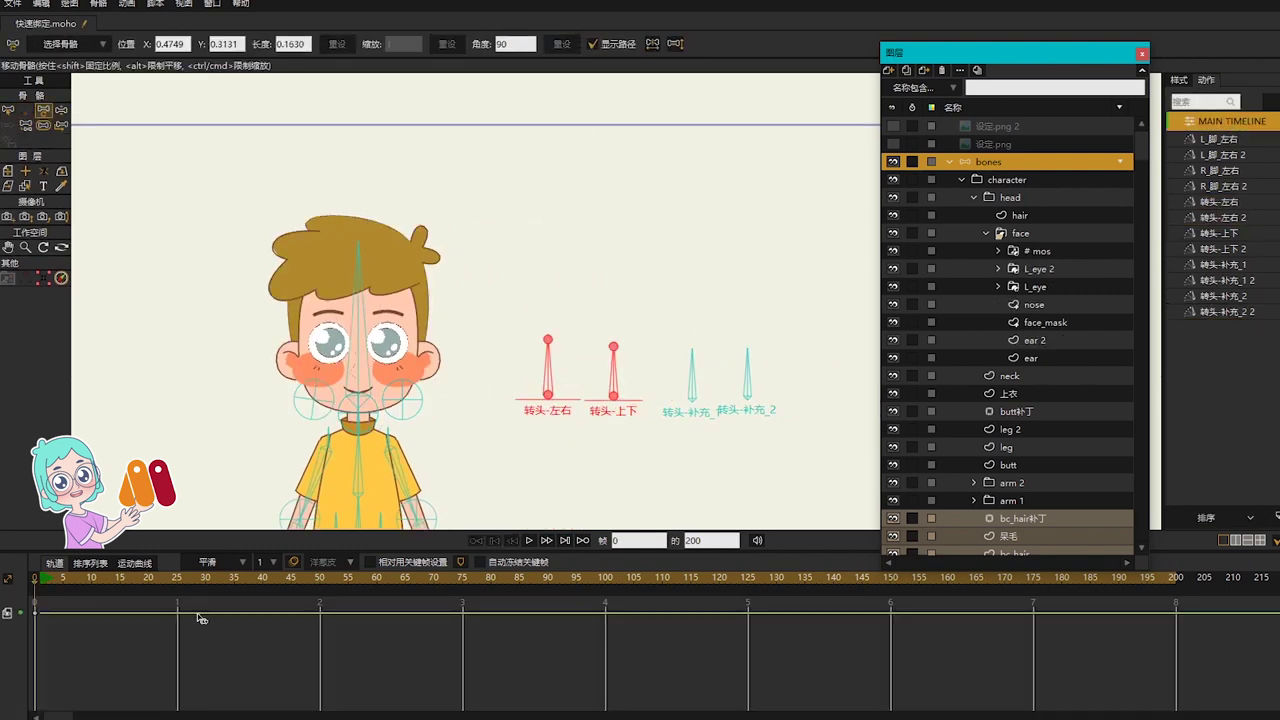
Step: Test a downward diagonal head turn at frame 25 with the 转头-左右, 转头-上下 and 转头-补充_2 bones, and delete the test keys
{"action": "key", "text": "b"}
{"action": "left_click", "coordinate": [490, 442]}
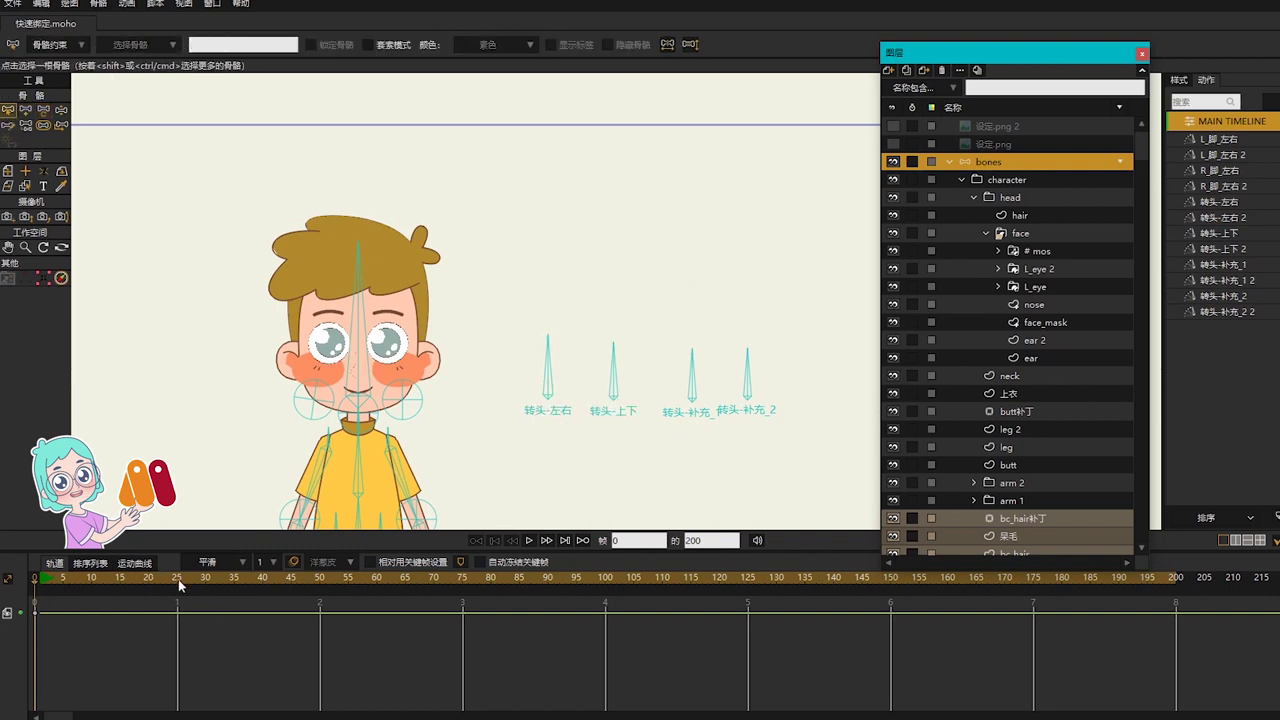
{"action": "left_click", "coordinate": [179, 580]}
{"action": "left_click_drag", "start_coordinate": [1014, 56], "coordinate": [1080, 46]}
{"action": "key", "text": "z"}
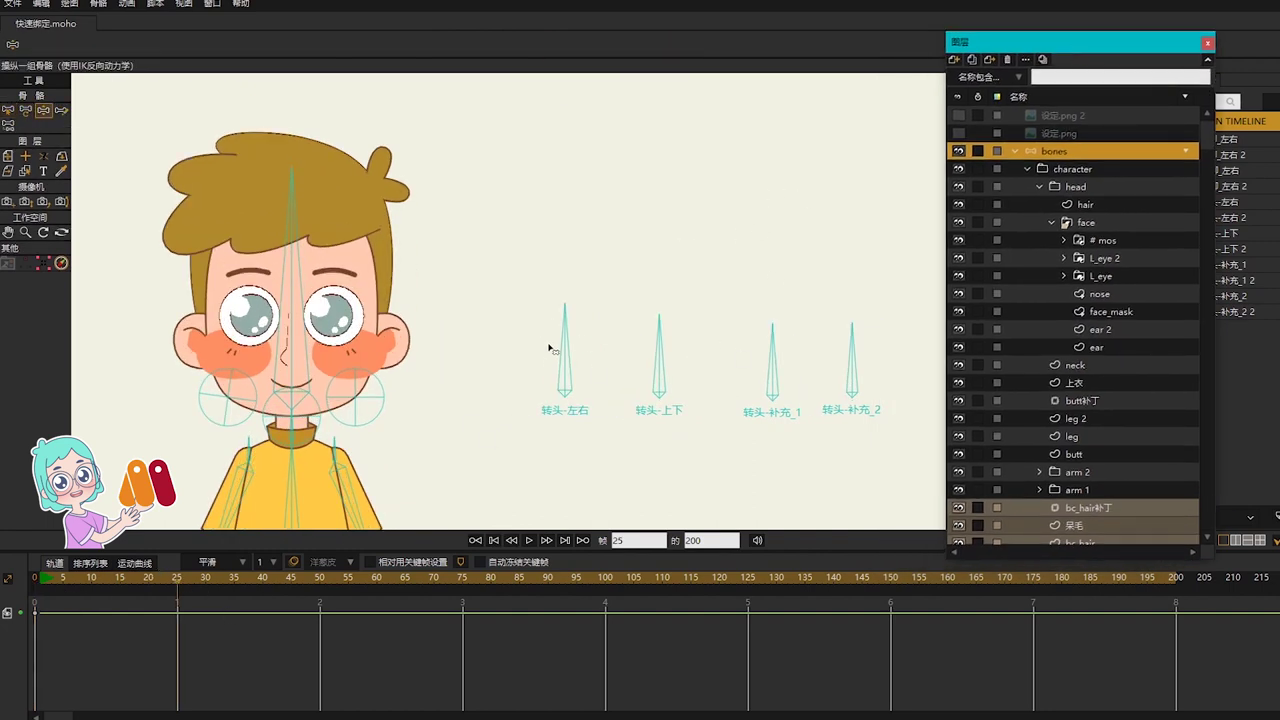
{"action": "left_click_drag", "start_coordinate": [556, 340], "coordinate": [502, 334]}
{"action": "left_click_drag", "start_coordinate": [659, 335], "coordinate": [750, 435]}
{"action": "left_click_drag", "start_coordinate": [851, 333], "coordinate": [780, 400]}
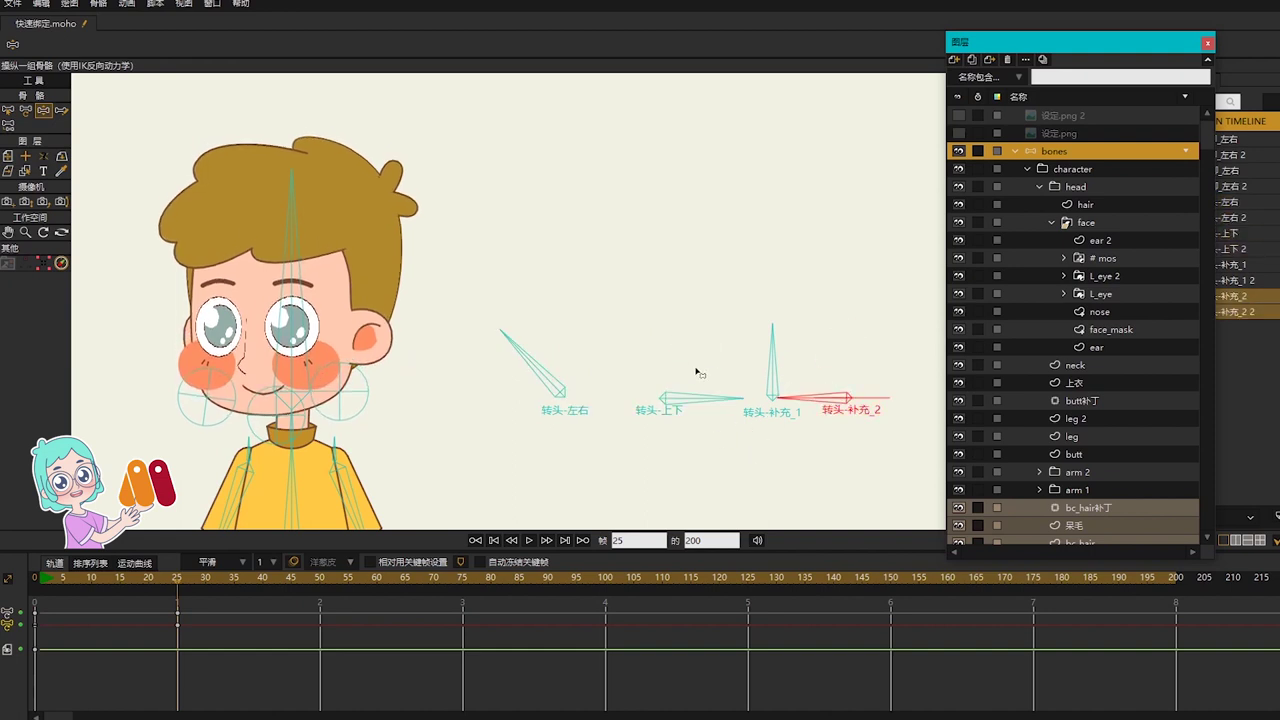
{"action": "left_click_drag", "start_coordinate": [228, 668], "coordinate": [150, 602]}
{"action": "key", "text": "Delete"}
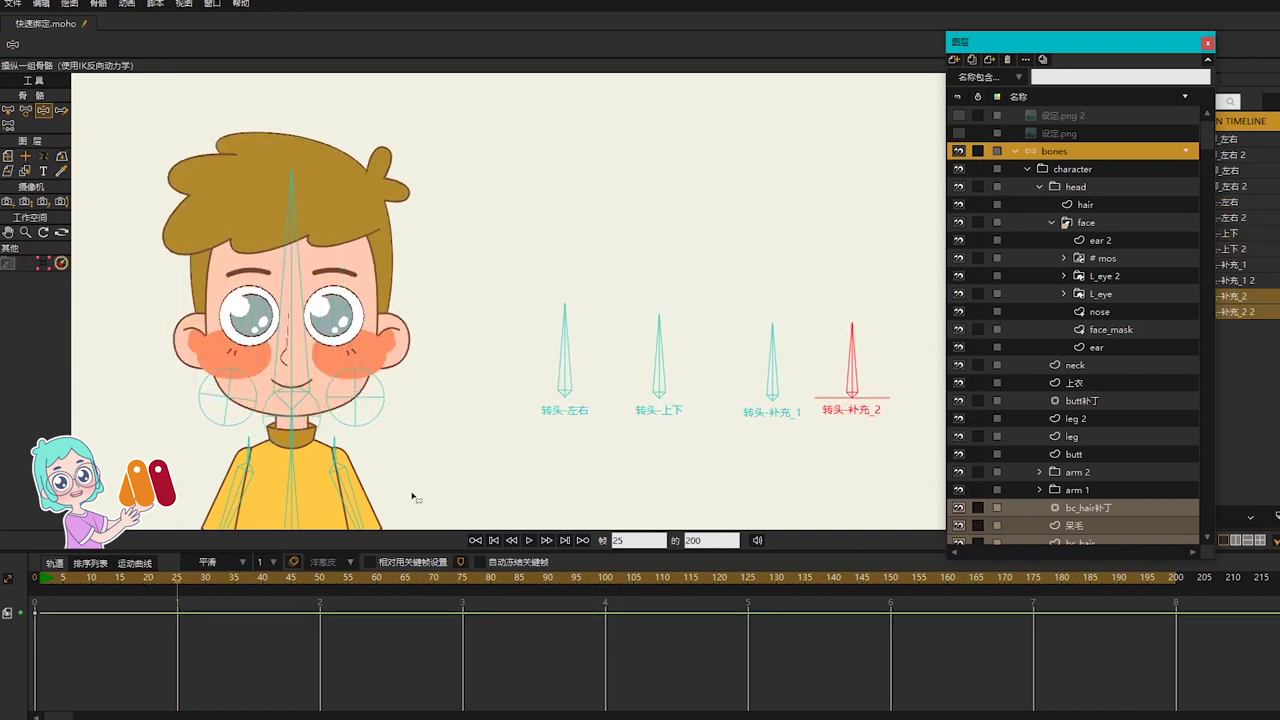
Step: Test an upward diagonal head turn at frame 25 with the 转头-左右, 转头-上下 and 转头-补充_1 bones, and delete the test keys
{"action": "left_click_drag", "start_coordinate": [568, 318], "coordinate": [509, 323]}
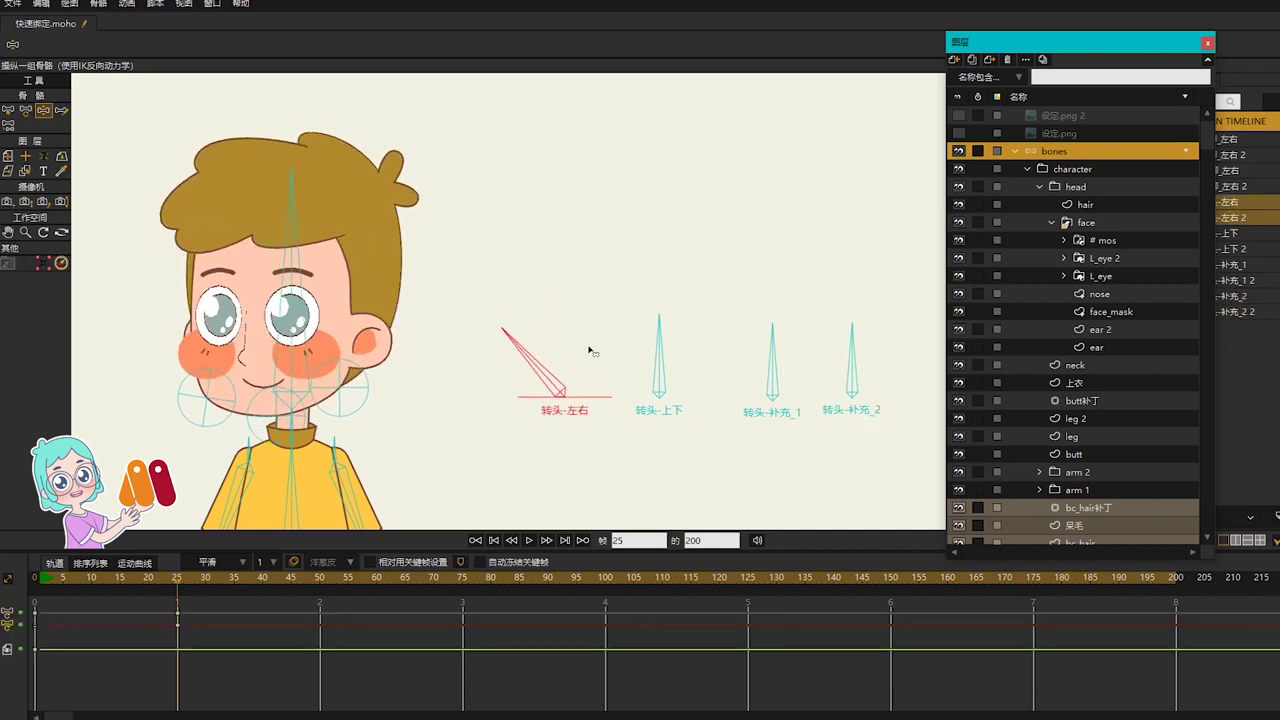
{"action": "left_click_drag", "start_coordinate": [662, 340], "coordinate": [580, 378]}
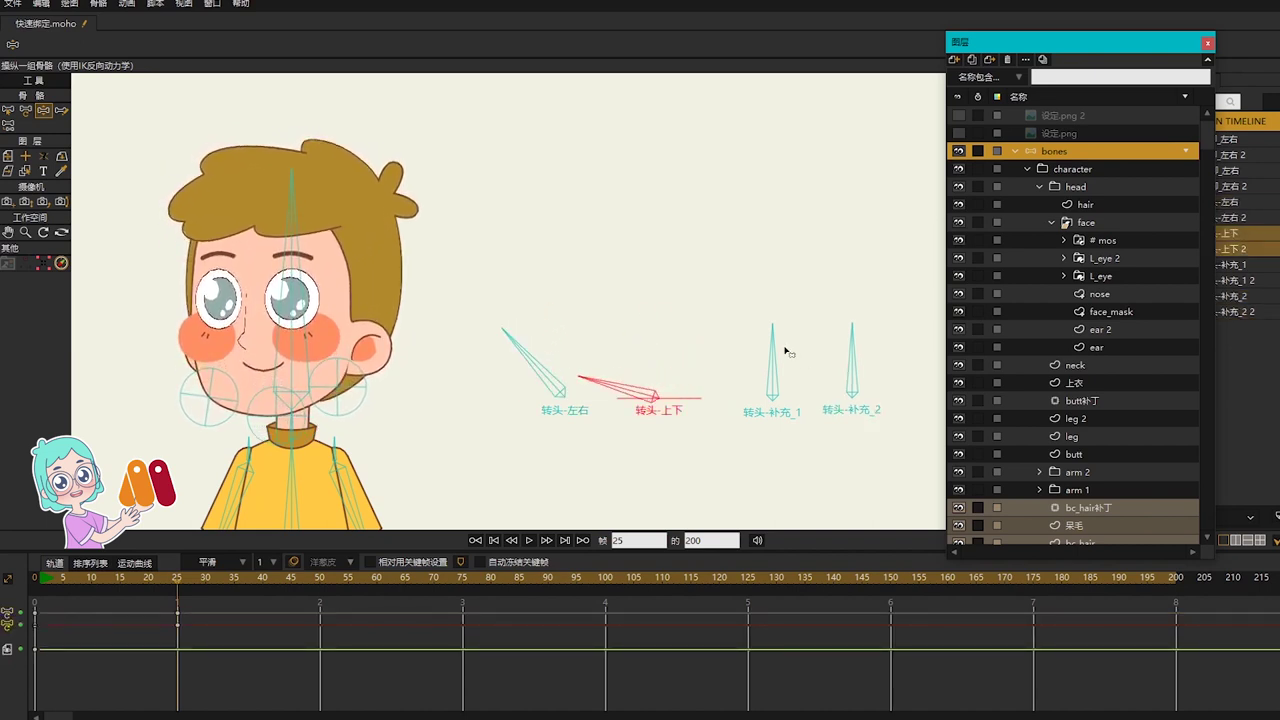
{"action": "left_click_drag", "start_coordinate": [773, 336], "coordinate": [700, 377]}
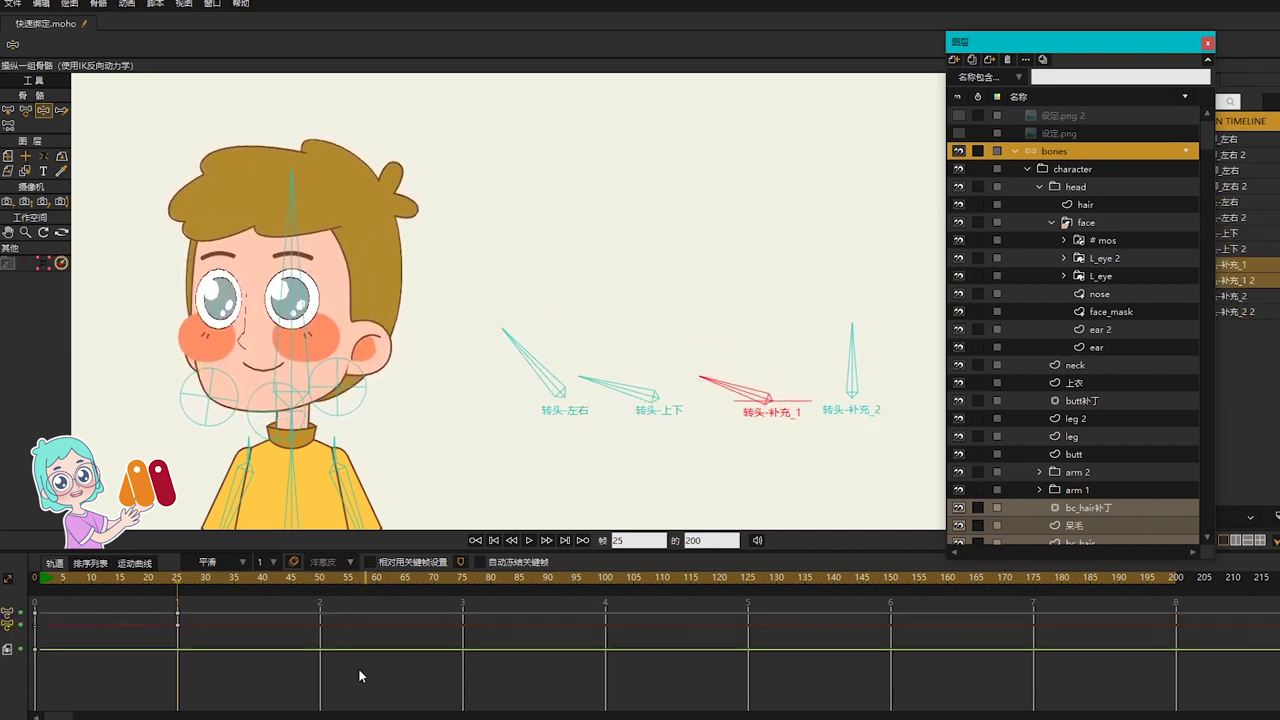
{"action": "left_click_drag", "start_coordinate": [274, 694], "coordinate": [153, 582]}
{"action": "key", "text": "Delete"}
{"action": "key", "text": "b"}
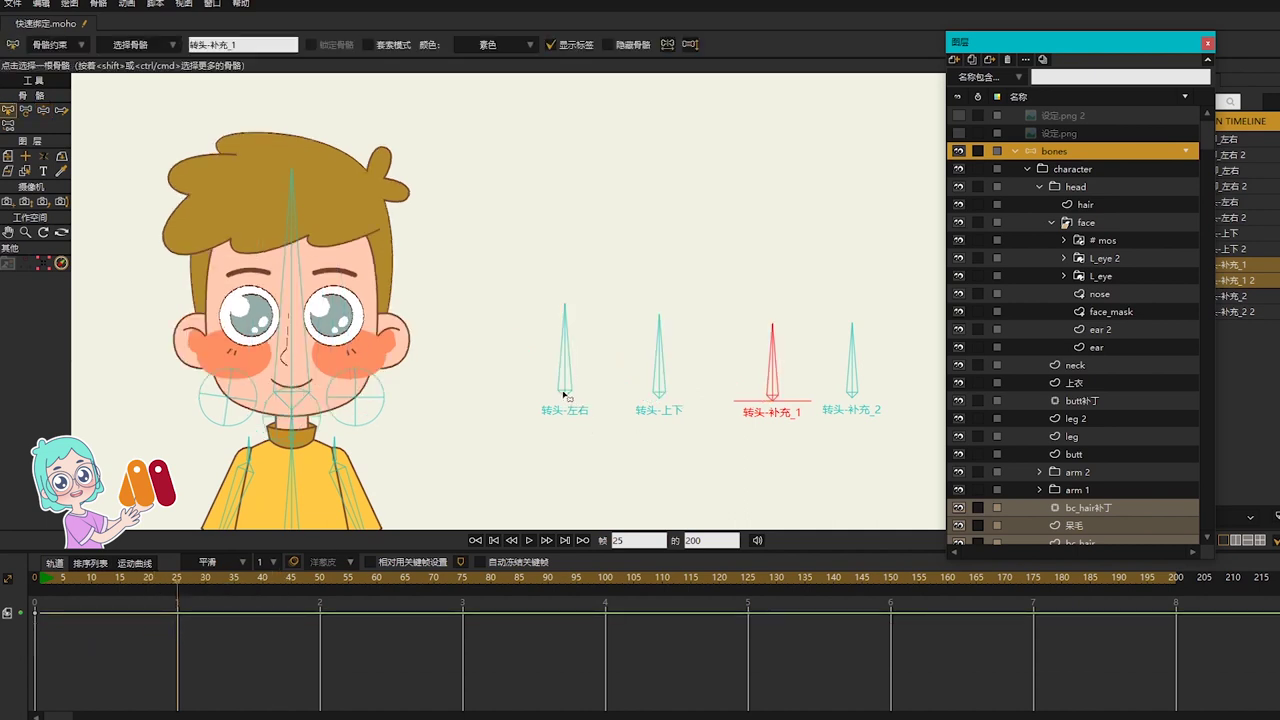
{"action": "left_click", "coordinate": [563, 395]}
{"action": "key", "text": "t"}
{"action": "left_click_drag", "start_coordinate": [564, 395], "coordinate": [483, 297]}
{"action": "key", "text": "ctrl+z"}
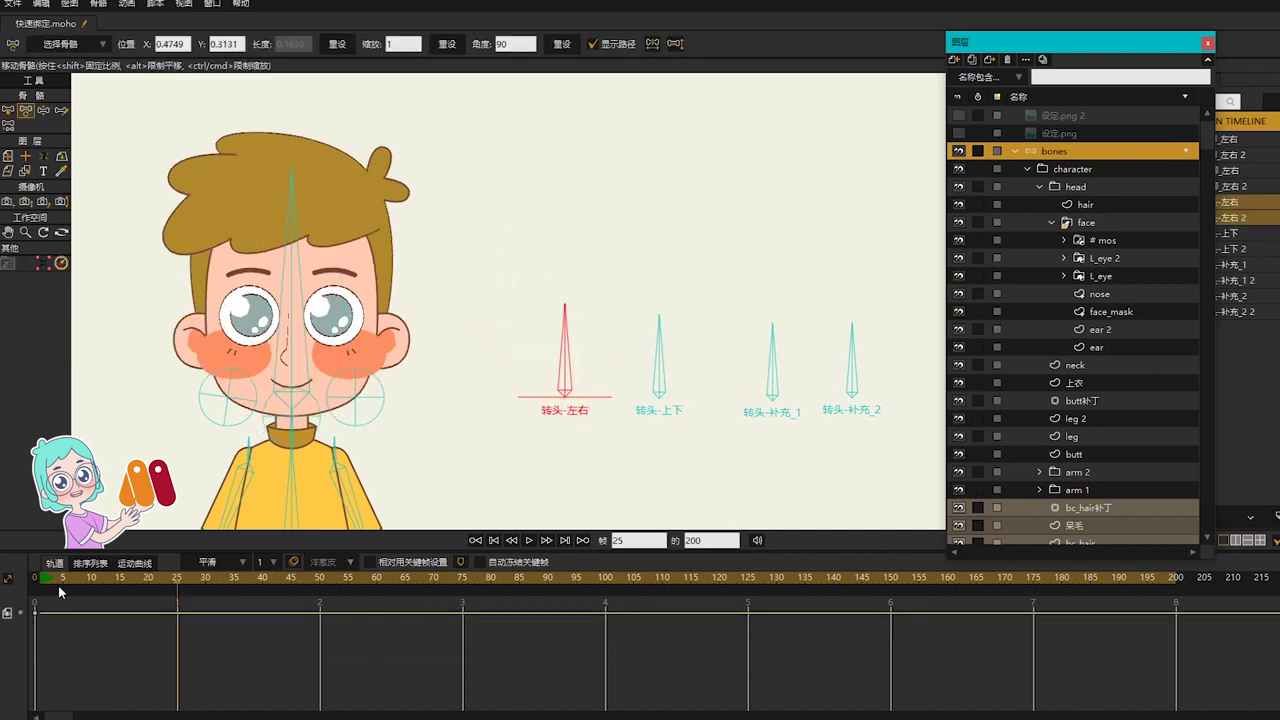
Step: At frame 0, arrange the four head-turn bones beside the head, with 转头-左右 and 转头-上下 above 转头-补充_1 and 转头-补充_2
{"action": "key", "text": "a"}
{"action": "left_click", "coordinate": [127, 3]}
{"action": "mouse_move", "coordinate": [174, 194]}
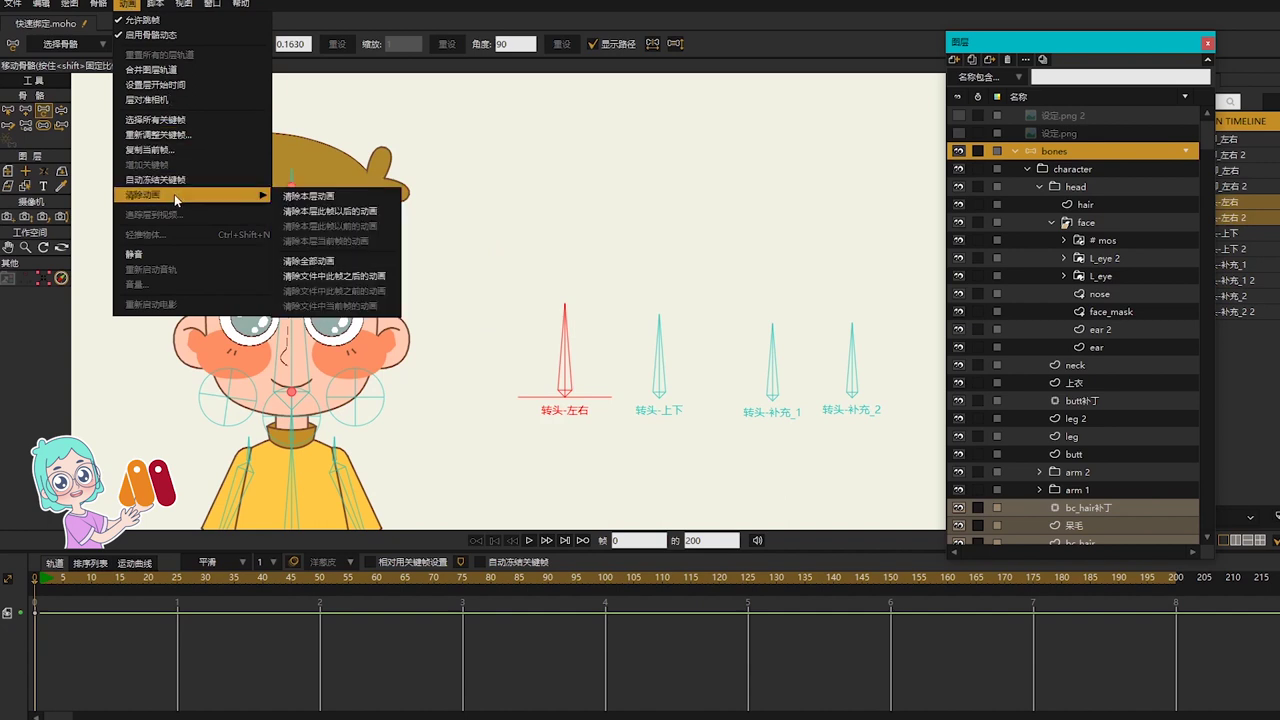
{"action": "left_click", "coordinate": [576, 425]}
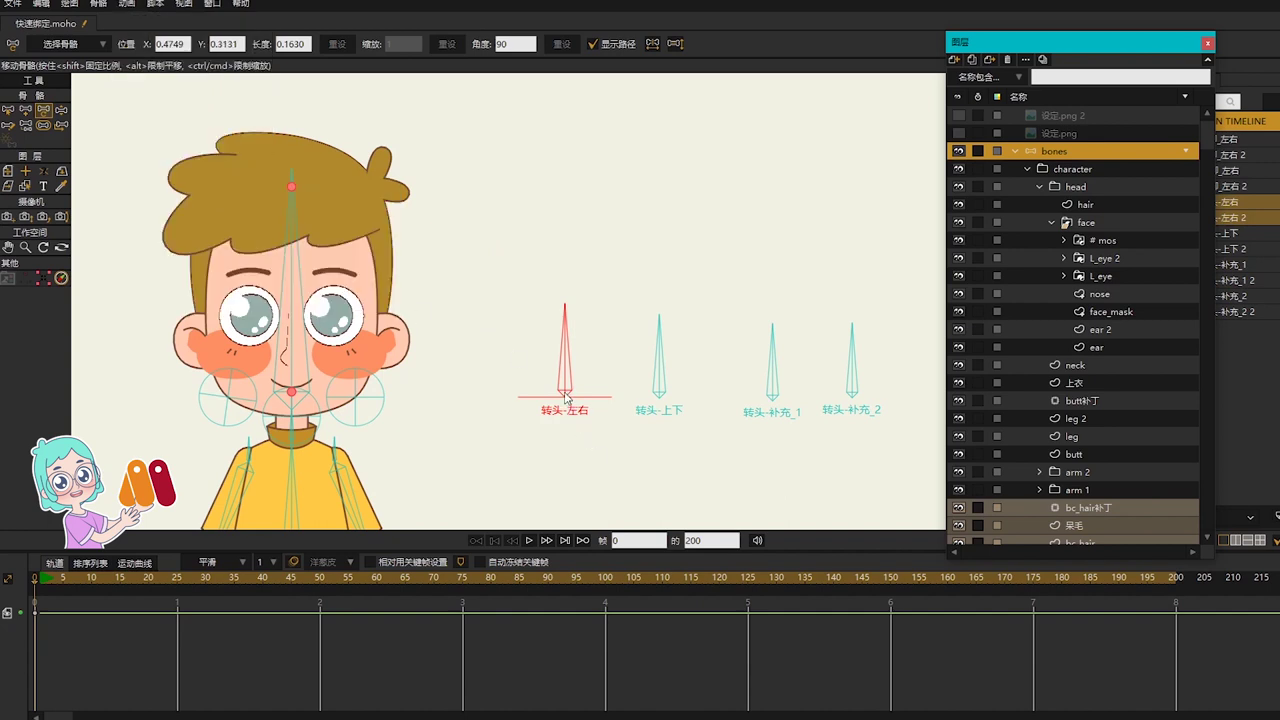
{"action": "left_click_drag", "start_coordinate": [565, 397], "coordinate": [517, 370]}
{"action": "left_click_drag", "start_coordinate": [656, 395], "coordinate": [590, 371]}
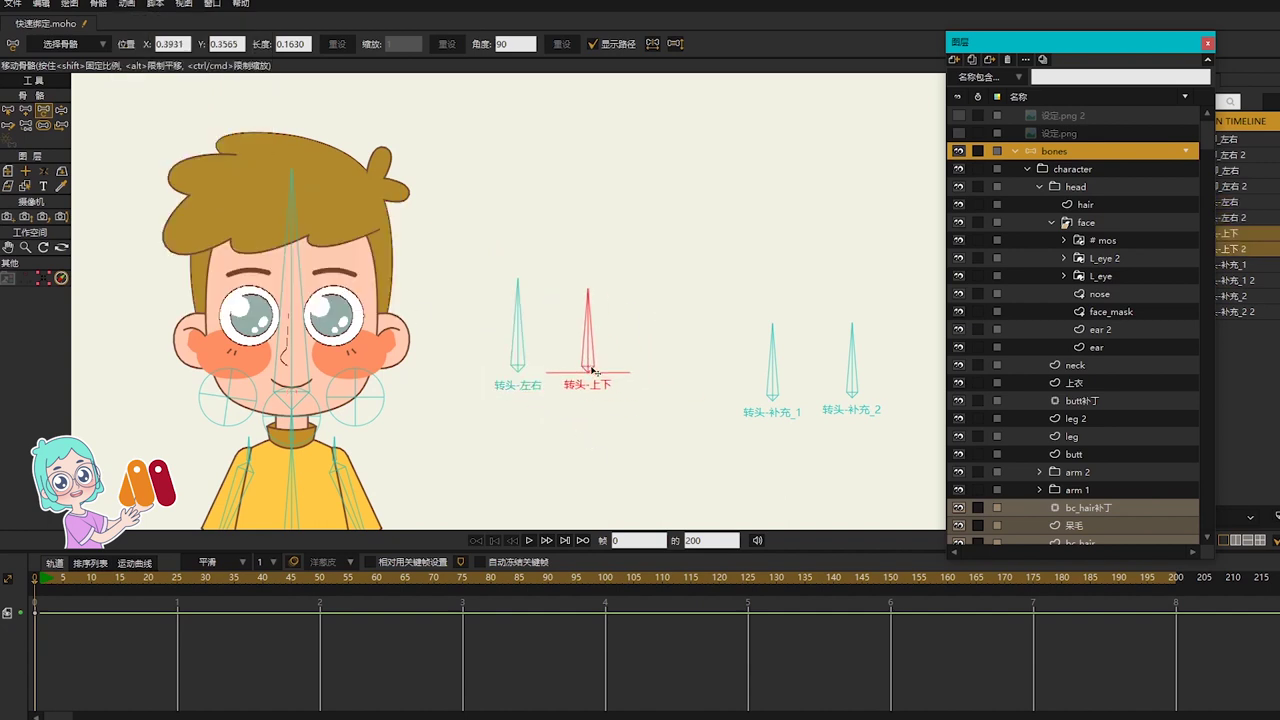
{"action": "left_click_drag", "start_coordinate": [772, 398], "coordinate": [690, 356]}
{"action": "left_click_drag", "start_coordinate": [591, 366], "coordinate": [576, 484]}
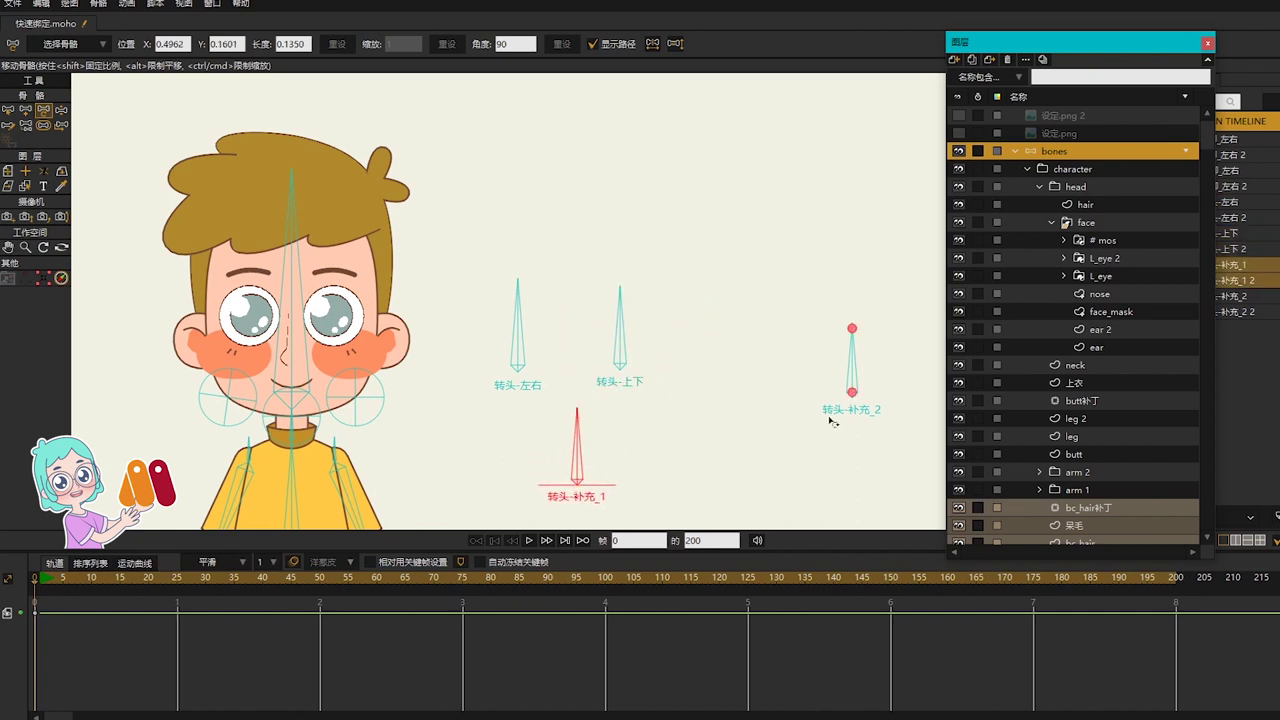
{"action": "left_click_drag", "start_coordinate": [830, 421], "coordinate": [652, 512]}
Step: Test the diagonal head turns in both directions by manipulating the 转头-左右, 转头-上下 and two supplementary bones at frame 0
{"action": "key", "text": "z"}
{"action": "left_click_drag", "start_coordinate": [512, 300], "coordinate": [471, 309]}
{"action": "left_click_drag", "start_coordinate": [619, 303], "coordinate": [564, 328]}
{"action": "mouse_move", "coordinate": [577, 430]}
{"action": "left_mouse_down"}
{"action": "mouse_move", "coordinate": [535, 450]}
{"action": "mouse_move", "coordinate": [564, 428]}
{"action": "left_mouse_up"}
{"action": "key", "text": "b"}
{"action": "key", "text": "z"}
{"action": "left_click_drag", "start_coordinate": [516, 308], "coordinate": [700, 350]}
{"action": "left_click_drag", "start_coordinate": [674, 425], "coordinate": [735, 463]}
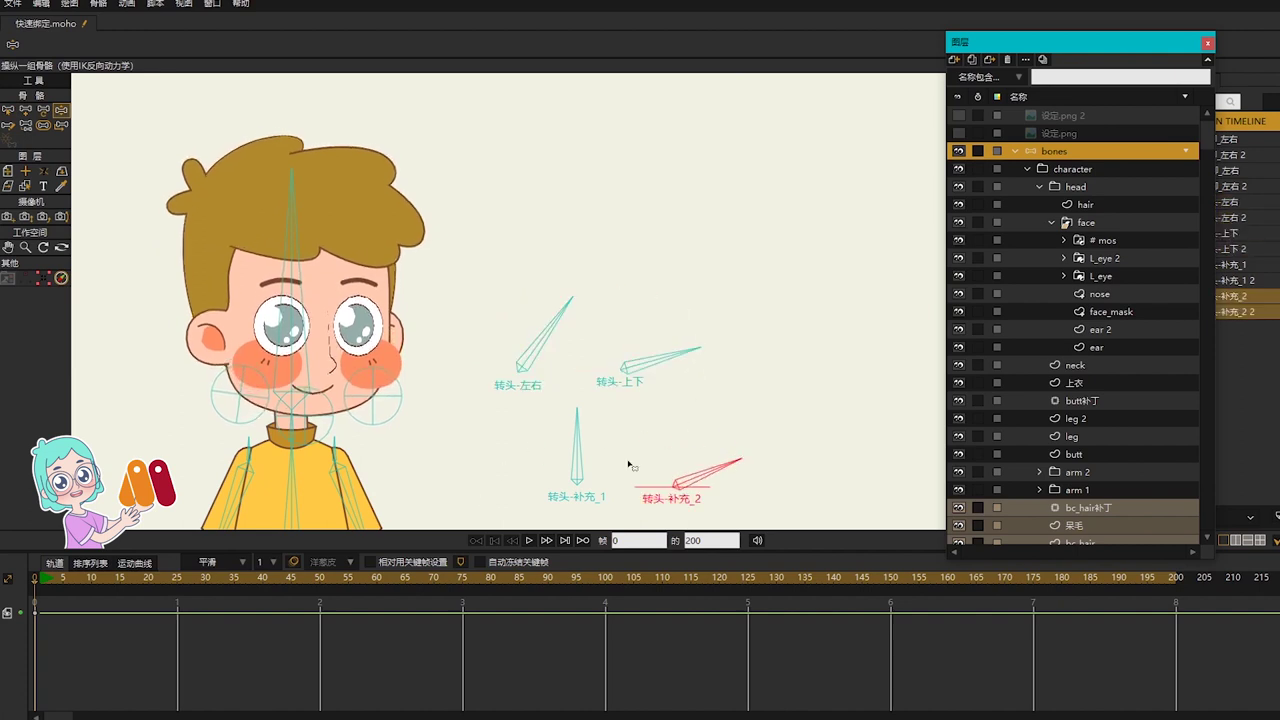
{"action": "key", "text": "b"}
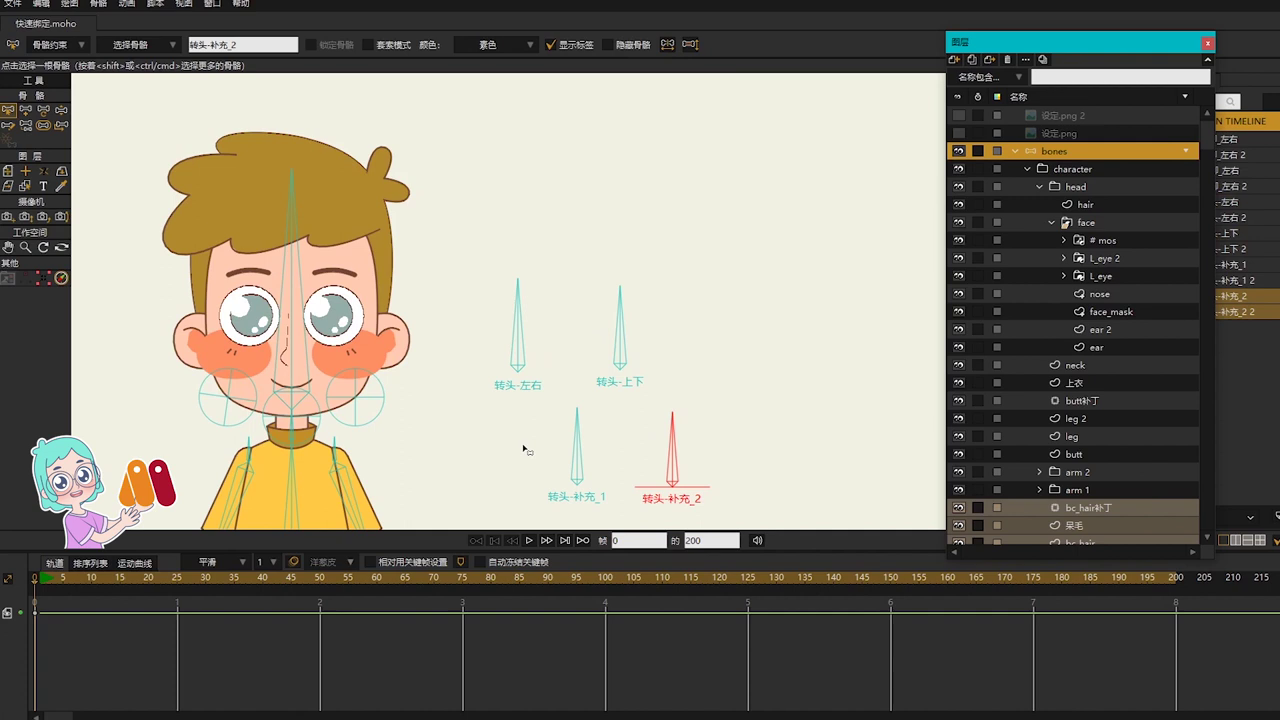
Step: Create an action group named 头
{"action": "scroll", "coordinate": [523, 449], "scroll_direction": "down", "scroll_amount": 3}
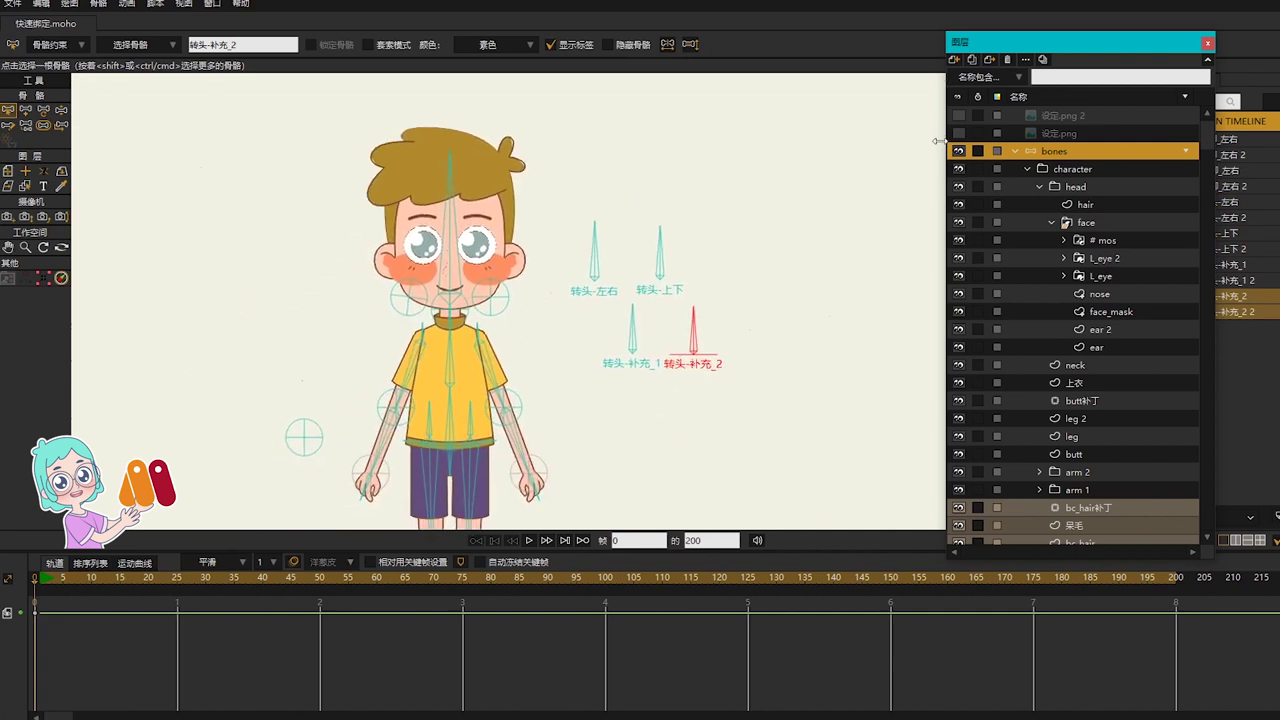
{"action": "left_click_drag", "start_coordinate": [1089, 43], "coordinate": [967, 32]}
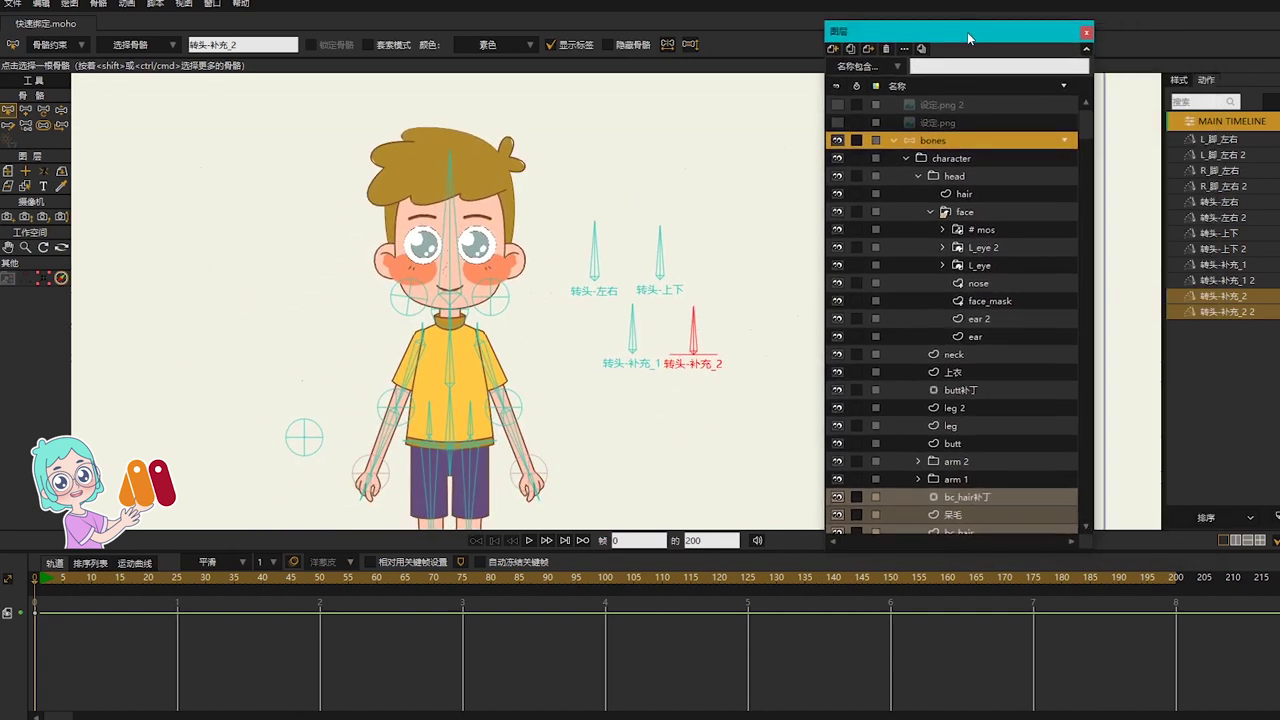
{"action": "left_click", "coordinate": [1274, 377]}
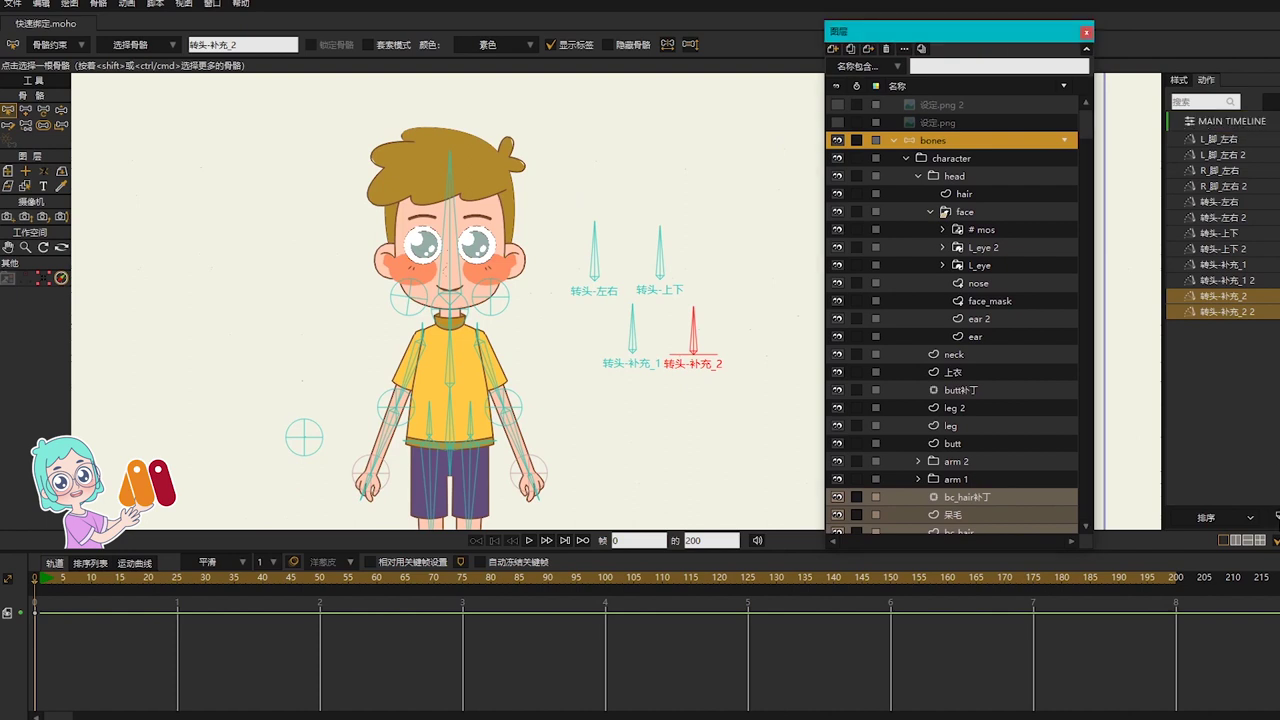
{"action": "left_click", "coordinate": [1278, 517]}
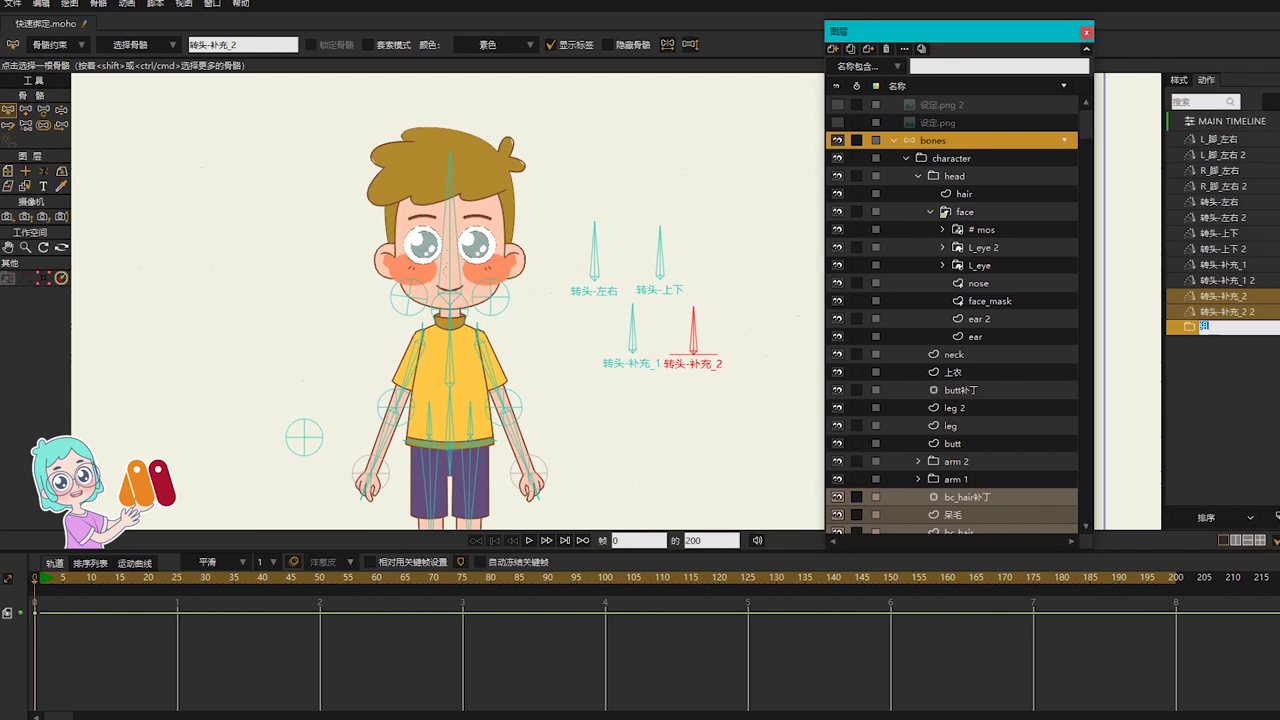
{"action": "type", "text": "头"}
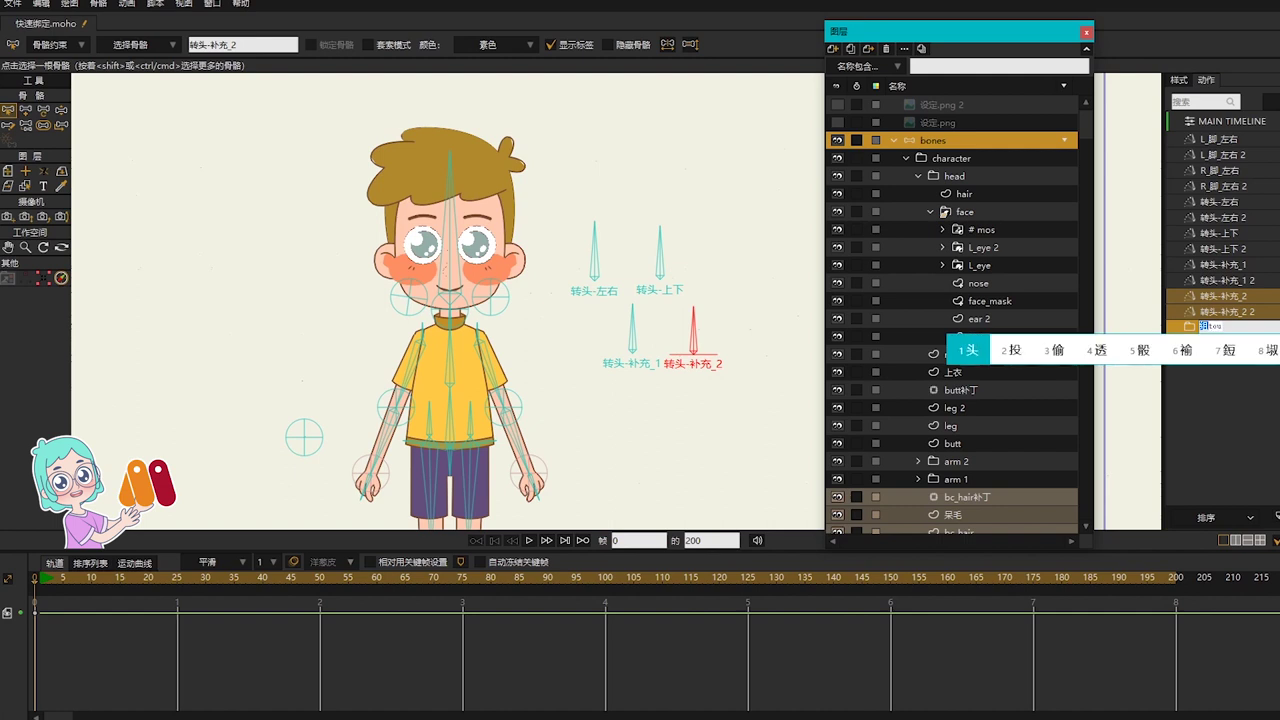
{"action": "key", "text": "Return"}
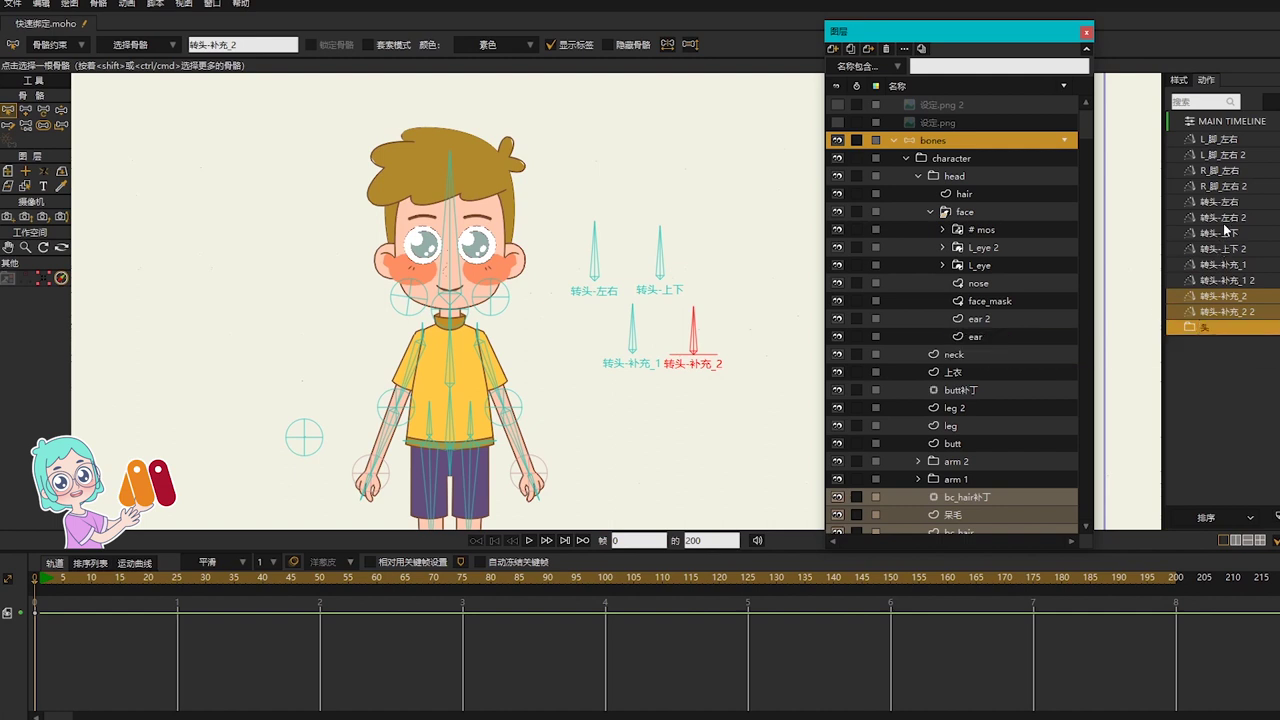
Step: Move the eight 转头 actions, from 转头-左右 to 转头-补充_2 2, into the 头 group and collapse it
{"action": "left_click", "coordinate": [1237, 204]}
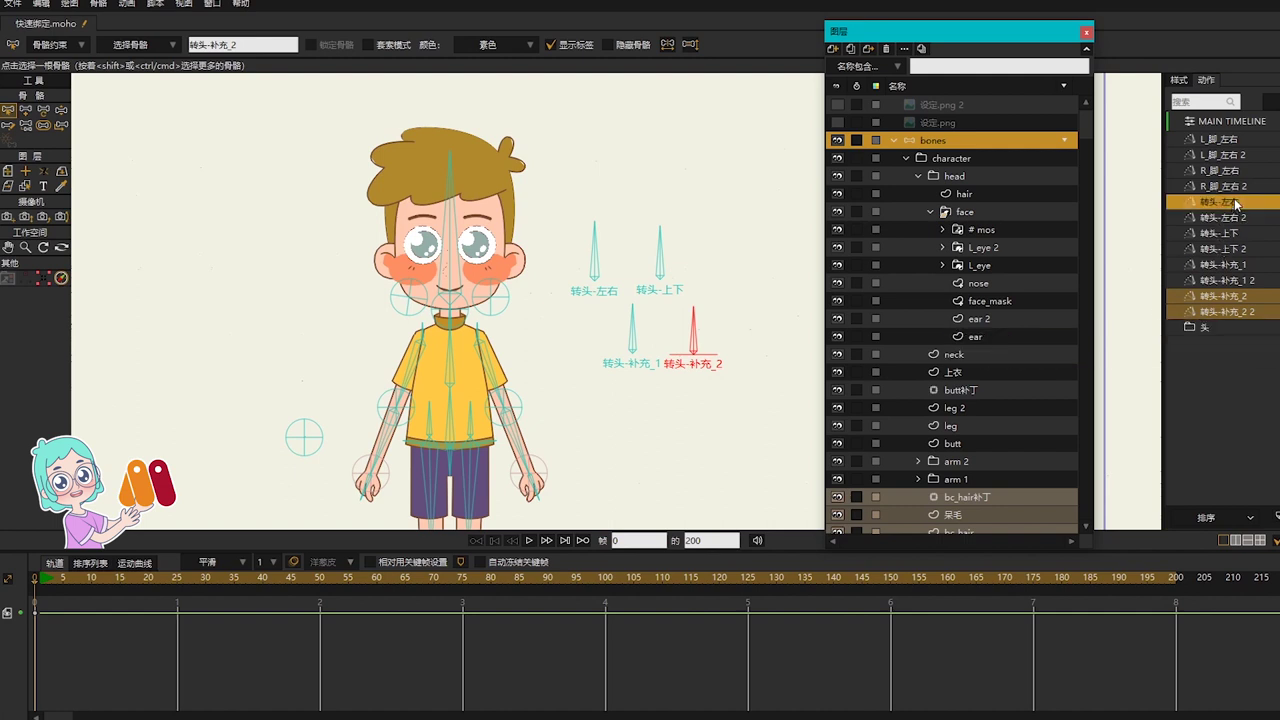
{"action": "left_click", "coordinate": [1232, 313], "text": "shift"}
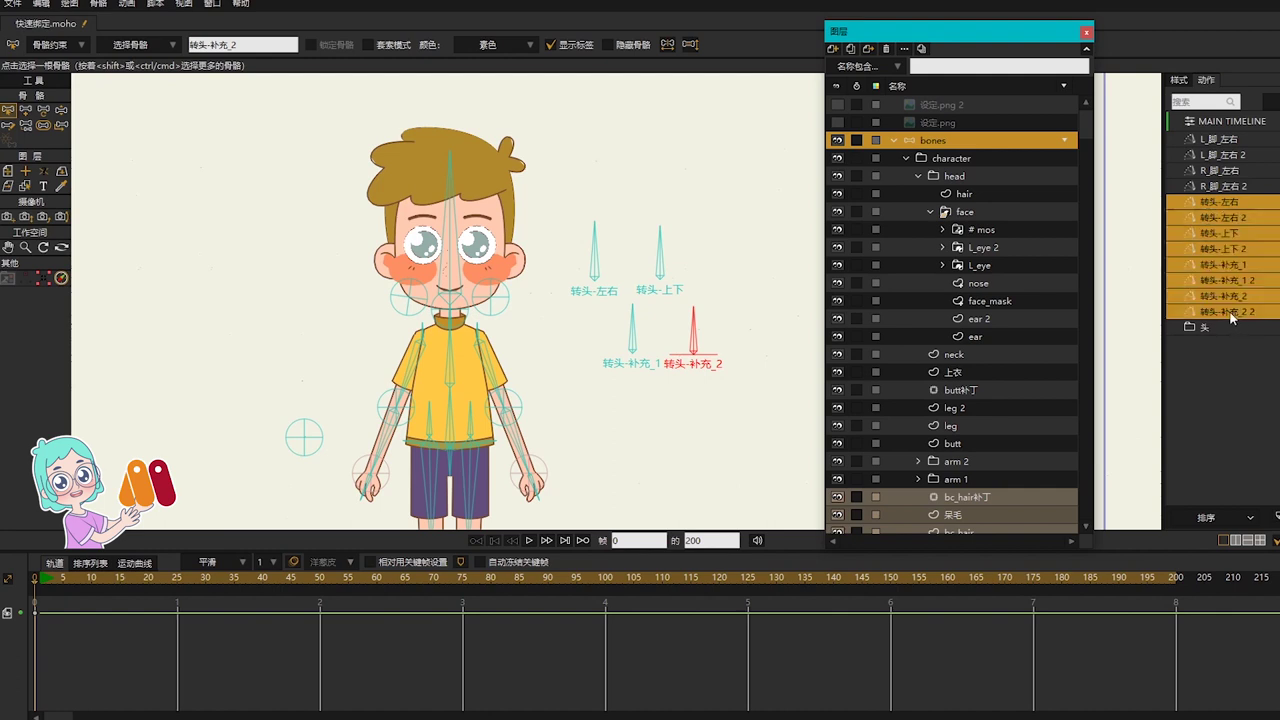
{"action": "left_click_drag", "start_coordinate": [1232, 320], "coordinate": [1212, 330]}
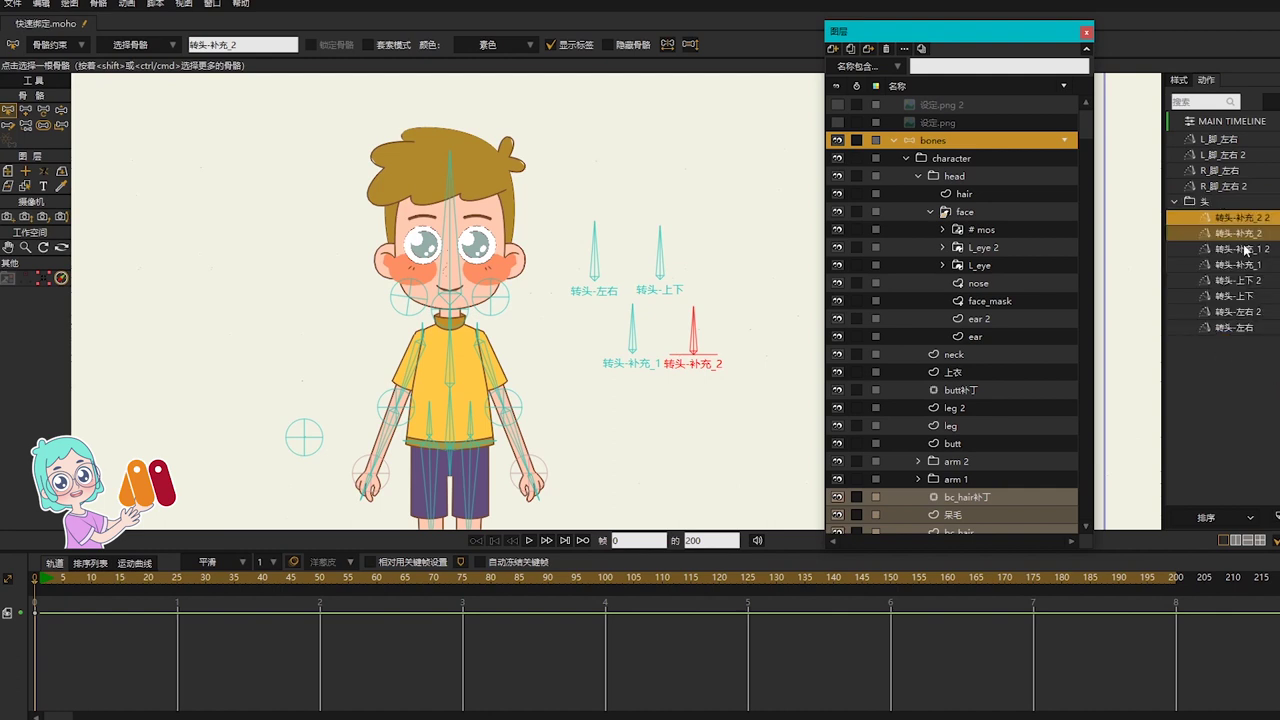
{"action": "left_click", "coordinate": [1175, 203]}
Step: Create an action group named 脚, move the four L_脚 and R_脚 actions into it and collapse it
{"action": "left_click", "coordinate": [1274, 102]}
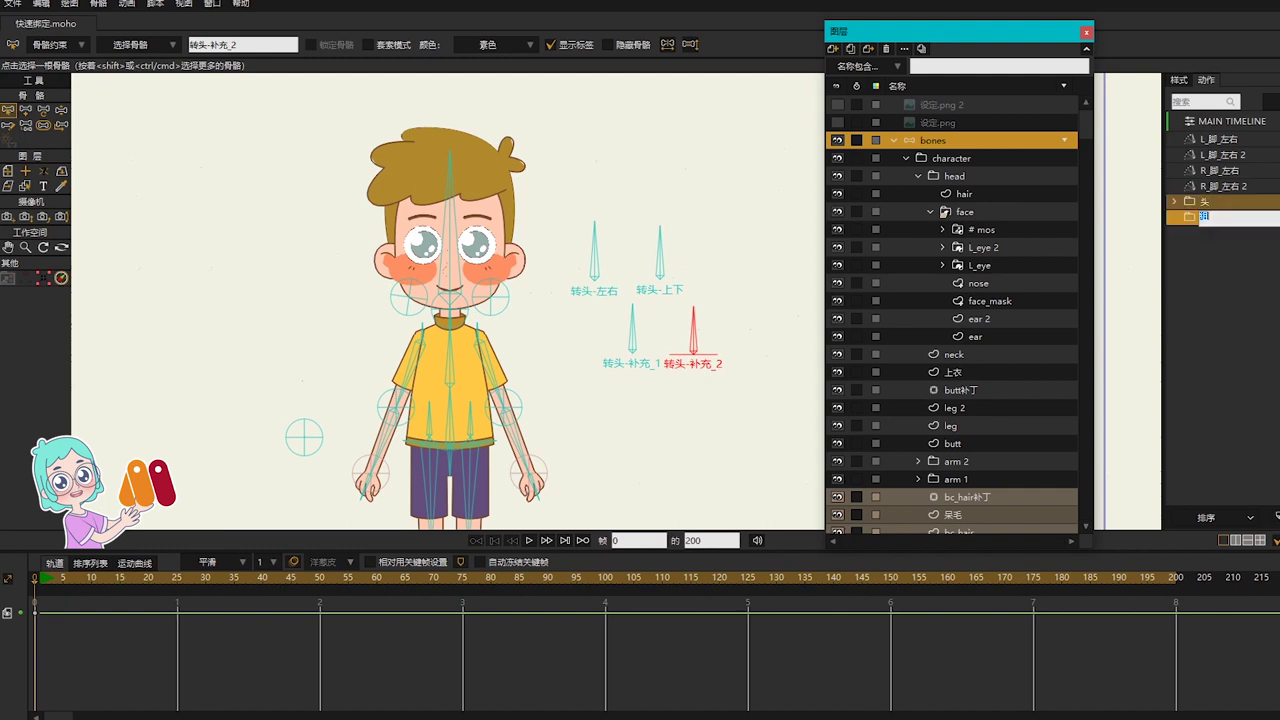
{"action": "type", "text": "jiao脚"}
{"action": "key", "text": "Return"}
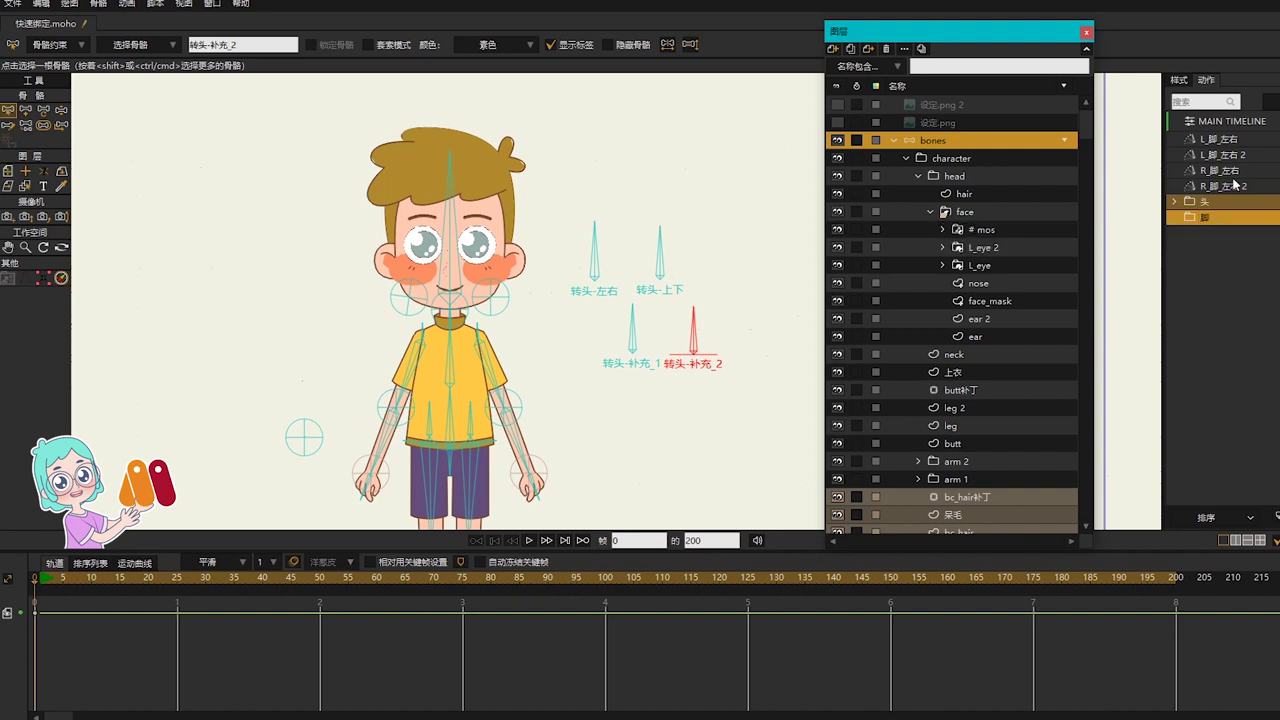
{"action": "left_click", "coordinate": [1228, 145]}
{"action": "left_click", "coordinate": [1220, 188], "text": "shift"}
{"action": "left_click_drag", "start_coordinate": [1218, 189], "coordinate": [1209, 217]}
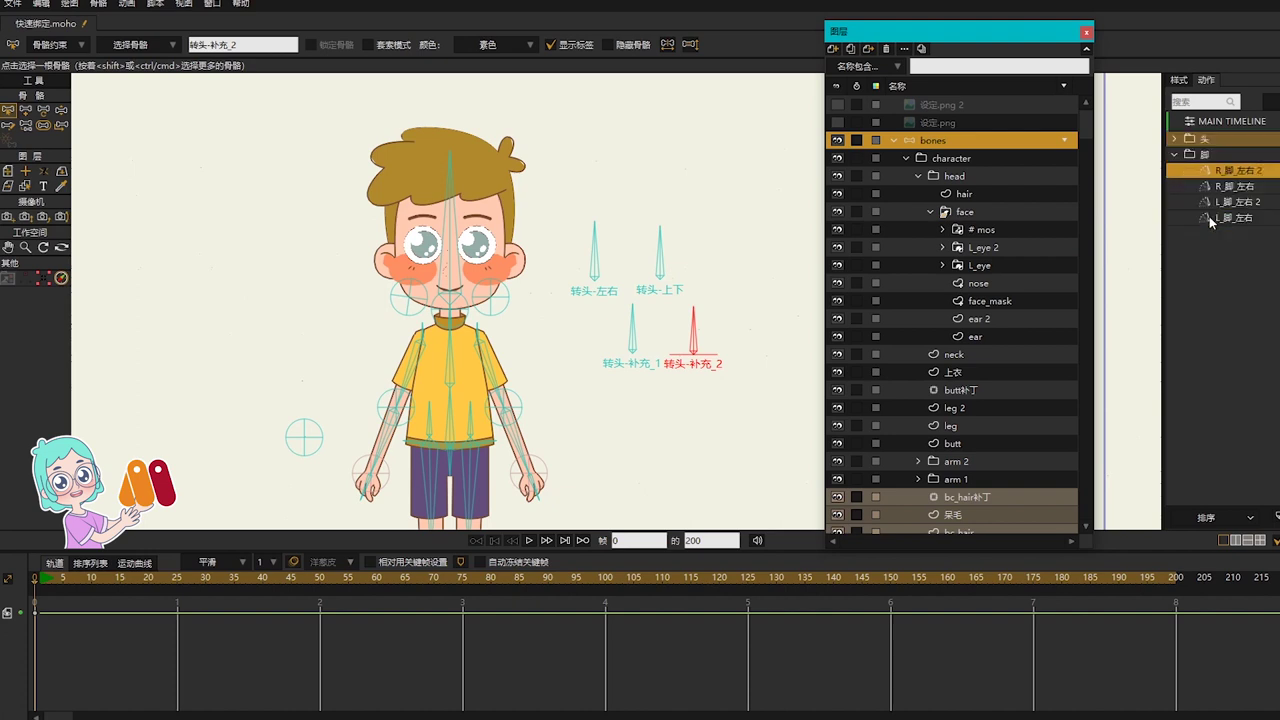
{"action": "left_click", "coordinate": [1187, 179]}
{"action": "left_click", "coordinate": [1175, 155]}
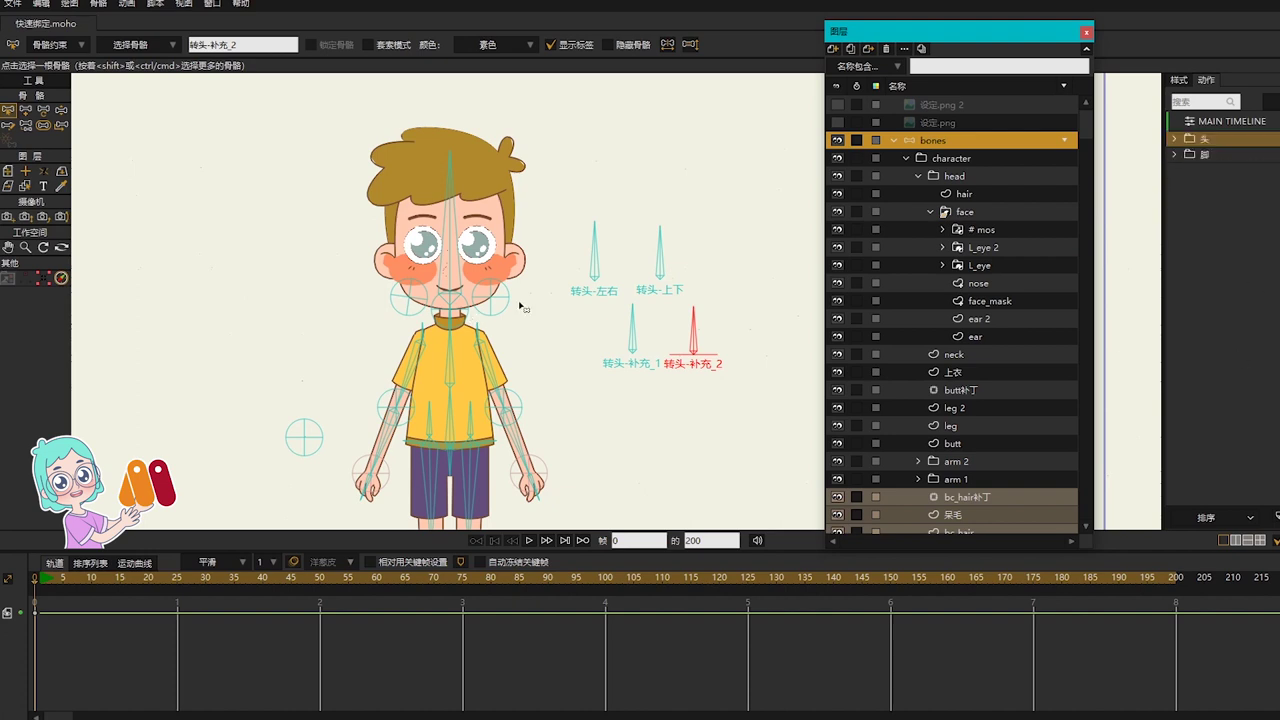
Step: Deselect the 转头-补充_2 bone
{"action": "scroll", "coordinate": [530, 179], "scroll_direction": "down", "scroll_amount": 1}
{"action": "left_click_drag", "start_coordinate": [590, 391], "coordinate": [590, 326]}
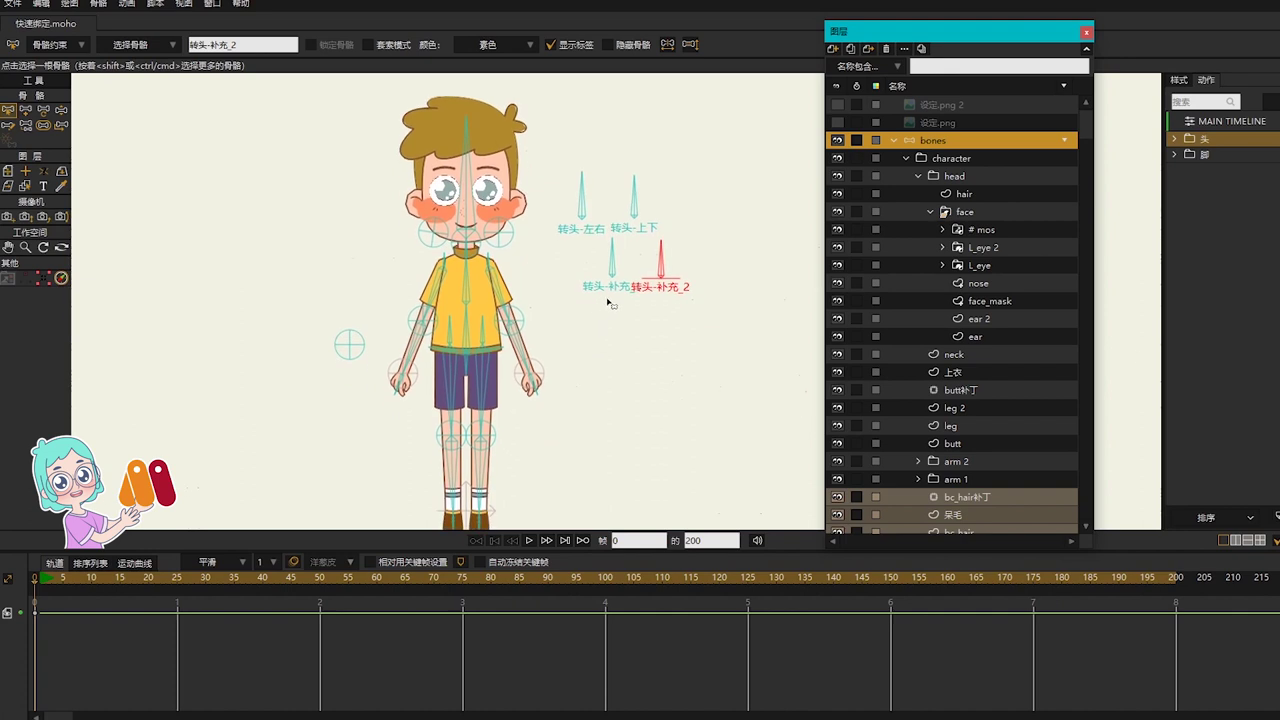
{"action": "left_click", "coordinate": [629, 396]}
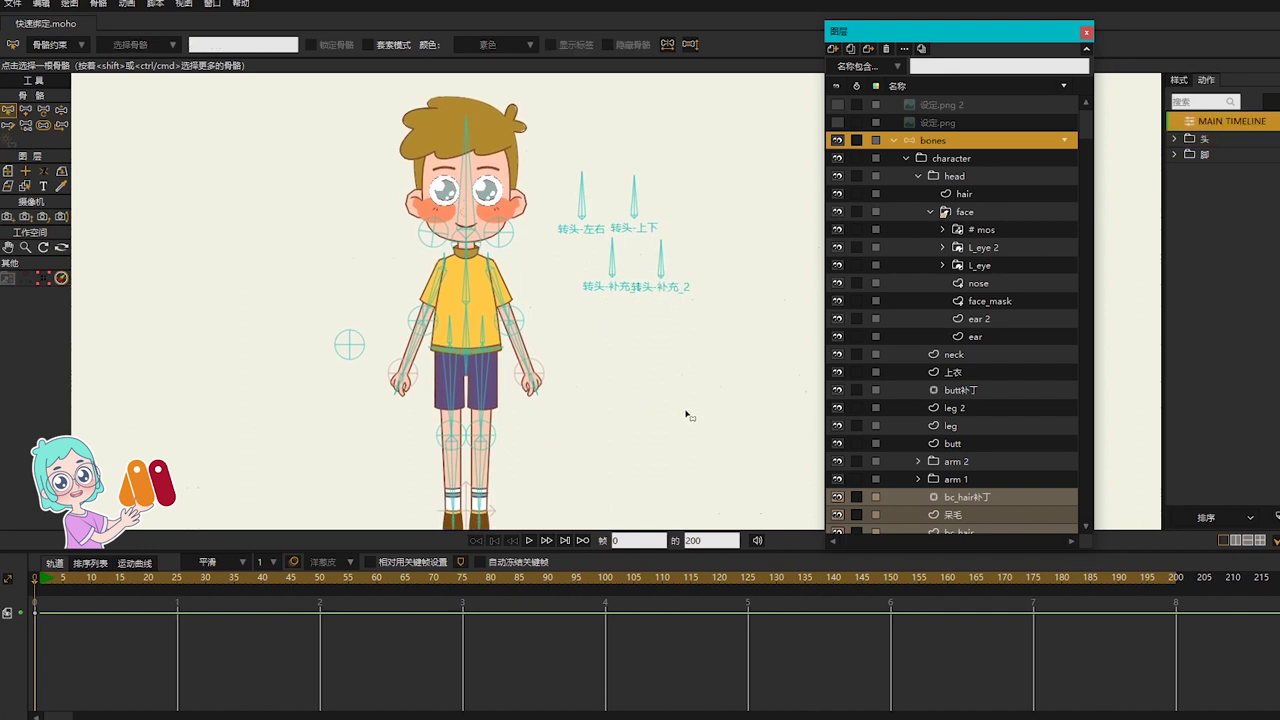
Step: Add a vertical control bone beside the boy, below the 转头-补充 bones, and name it 上身-左右
{"action": "left_click_drag", "start_coordinate": [628, 400], "coordinate": [580, 279]}
{"action": "key", "text": "a"}
{"action": "double_click", "coordinate": [230, 46]}
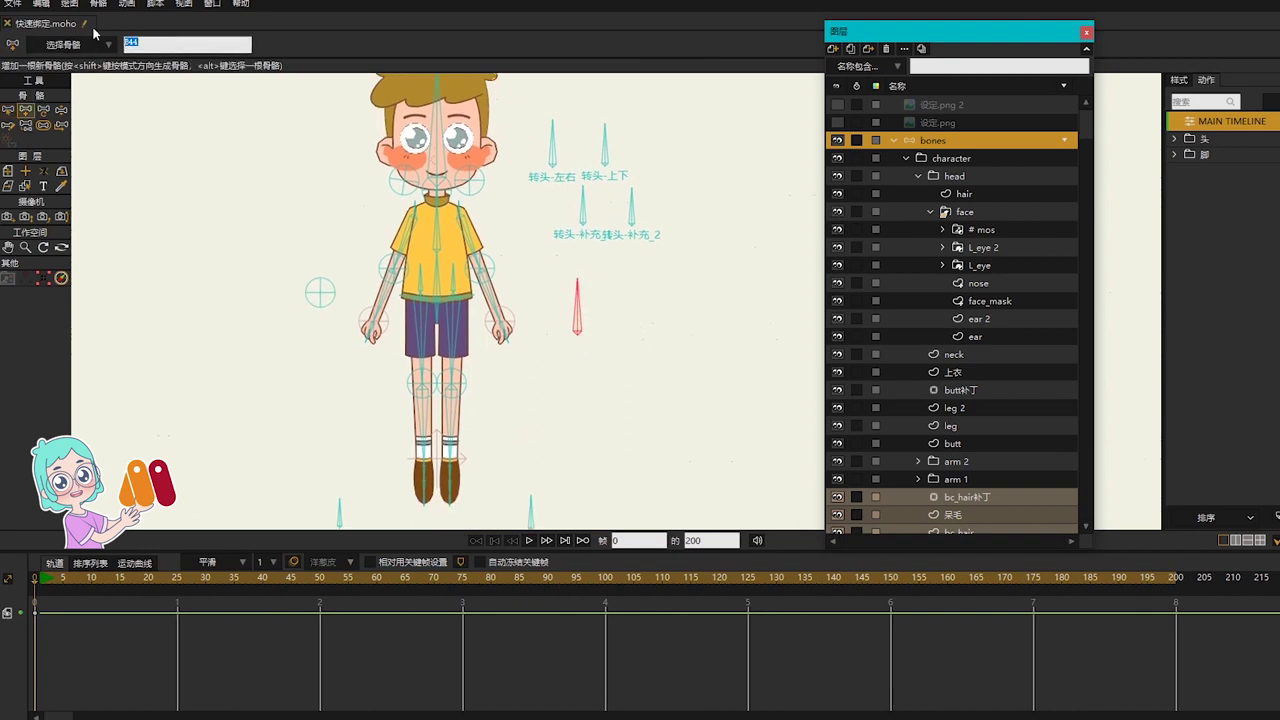
{"action": "type", "text": "上身-左右"}
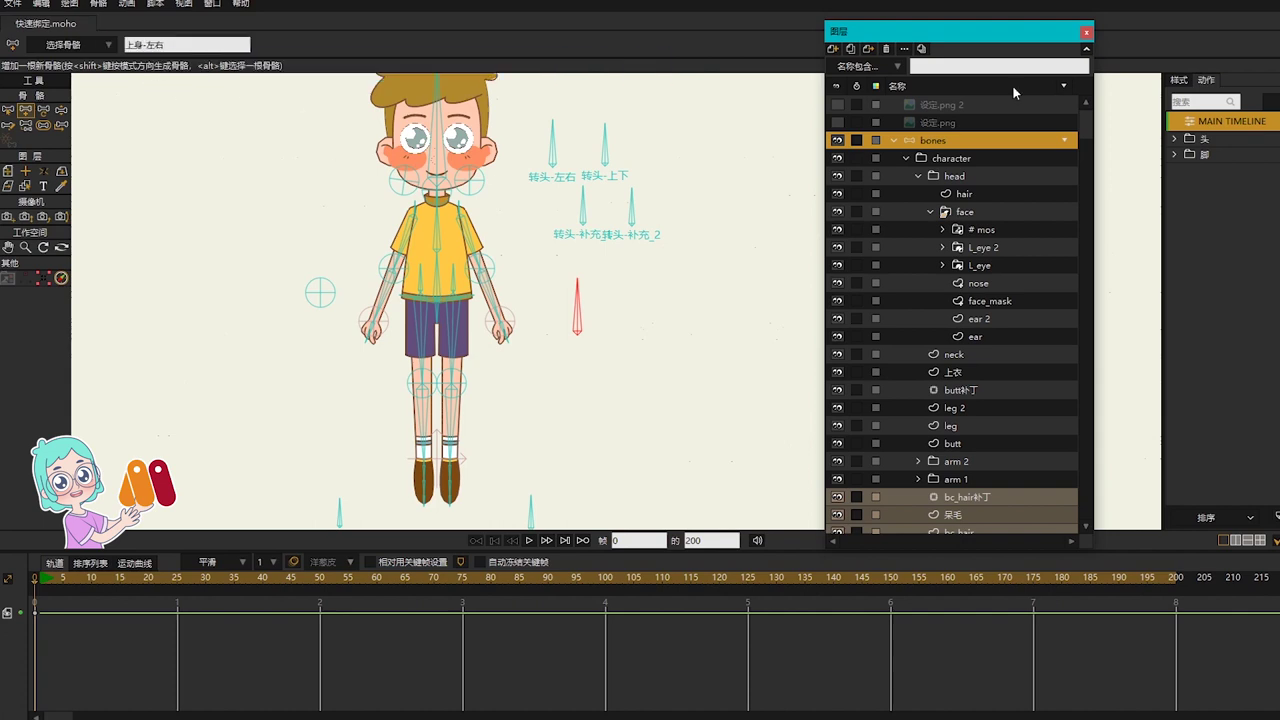
Step: Show the 设定.png 2 reference and create separate positive and negative smart bone actions for 上身-左右, from -90 to 90 over 50 frames
{"action": "left_click", "coordinate": [955, 108]}
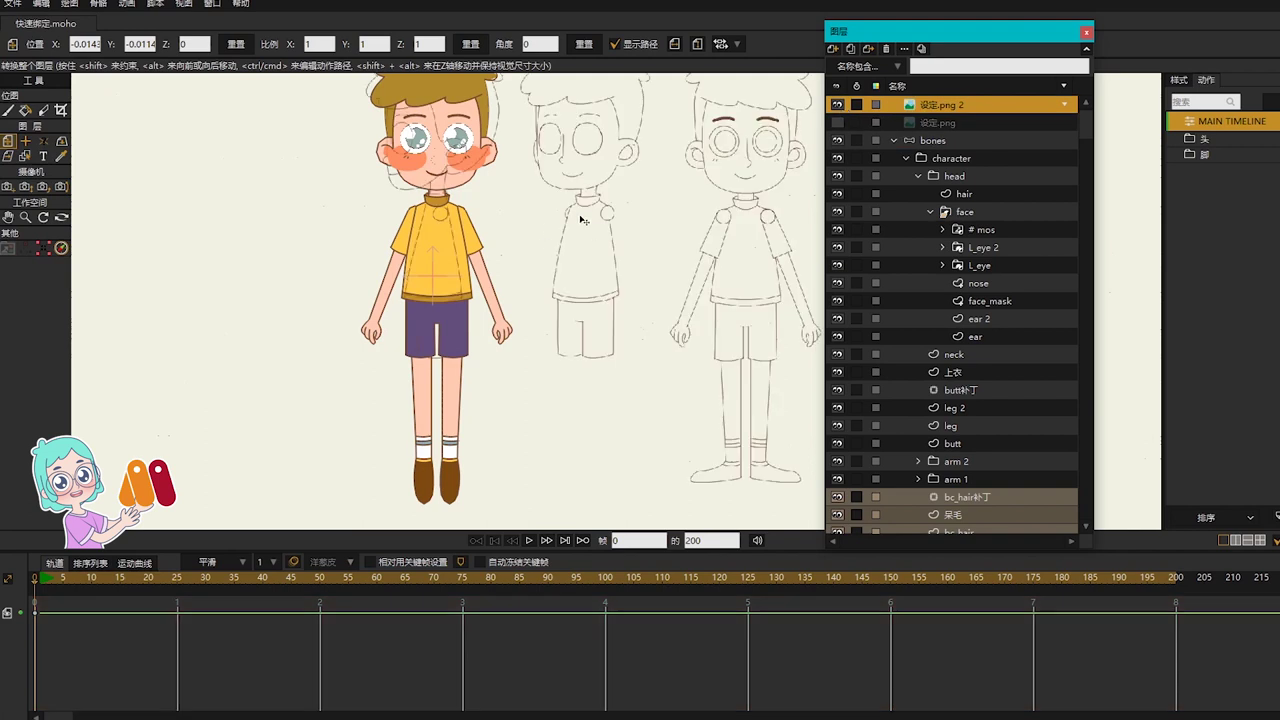
{"action": "left_click", "coordinate": [933, 142]}
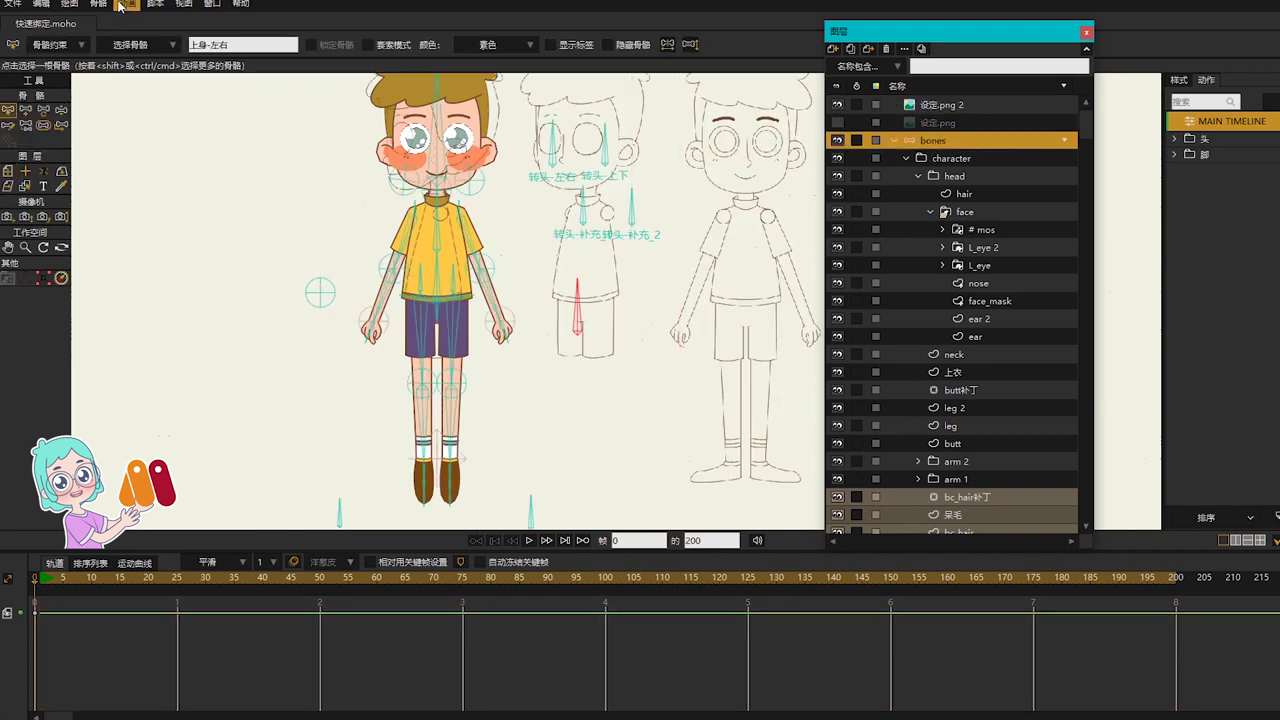
{"action": "left_click", "coordinate": [98, 4]}
{"action": "left_click", "coordinate": [163, 255]}
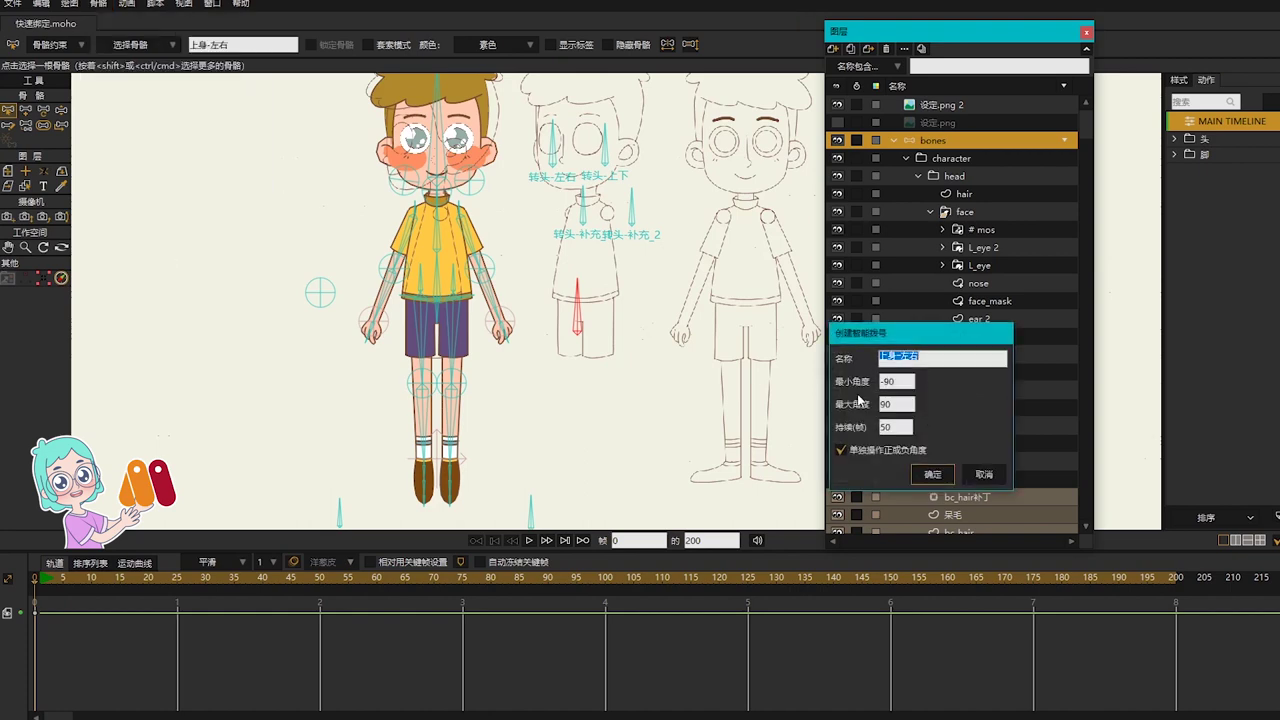
{"action": "left_click", "coordinate": [930, 476]}
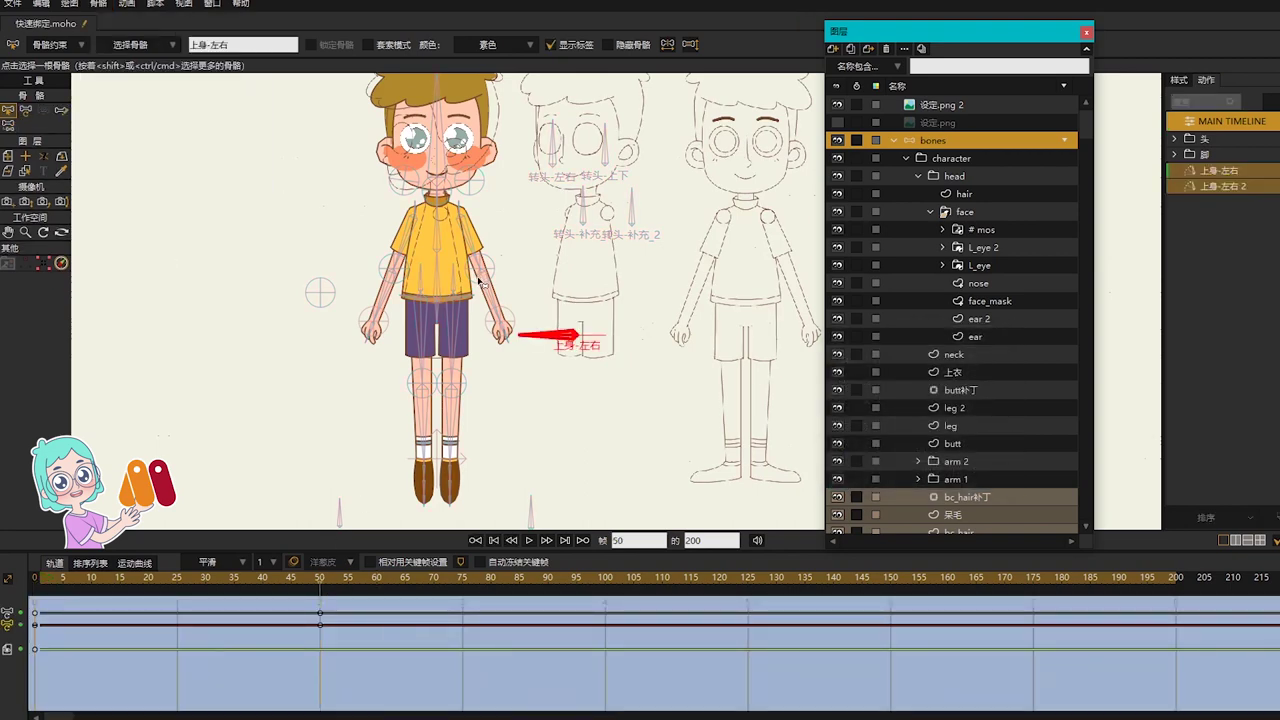
Step: At frame 50 of the 上身-左右 action, move the R_肩 shoulder bone inward onto the reference shoulder circle
{"action": "scroll", "coordinate": [507, 273], "scroll_direction": "up", "scroll_amount": 2}
{"action": "scroll", "coordinate": [507, 273], "scroll_direction": "up", "scroll_amount": 3}
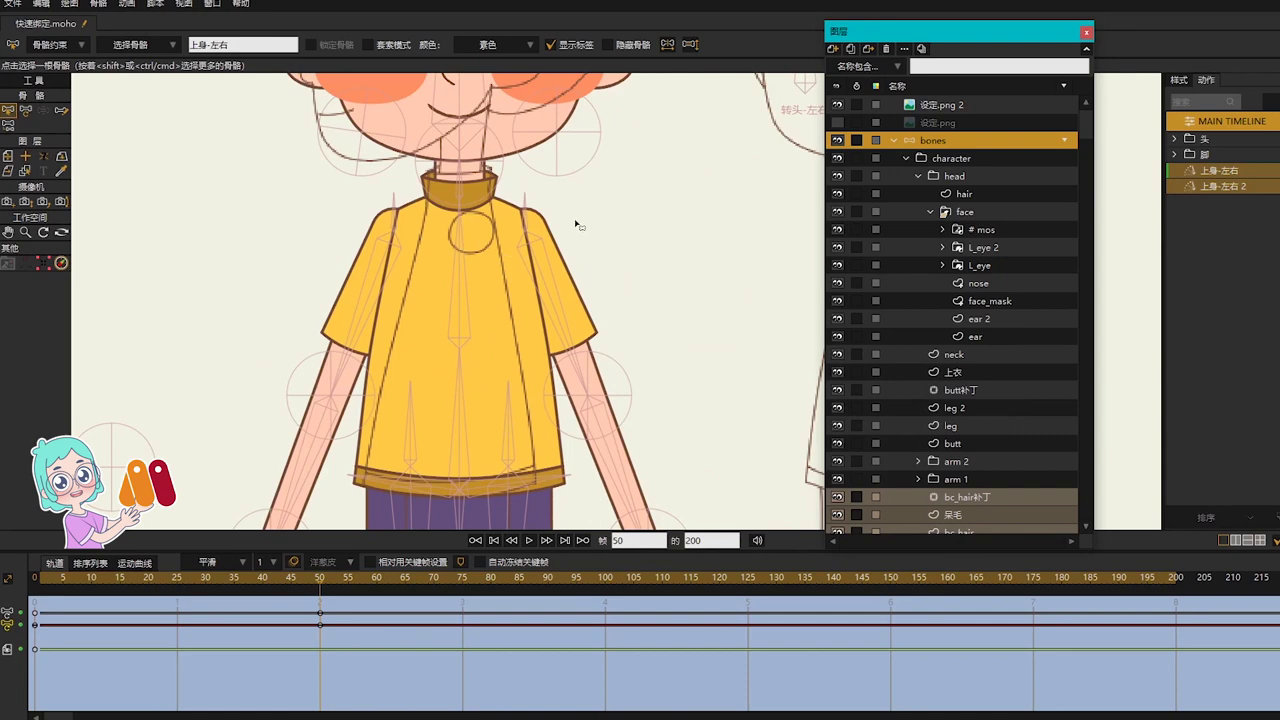
{"action": "left_click", "coordinate": [526, 228]}
{"action": "key", "text": "t"}
{"action": "left_click_drag", "start_coordinate": [526, 232], "coordinate": [480, 227]}
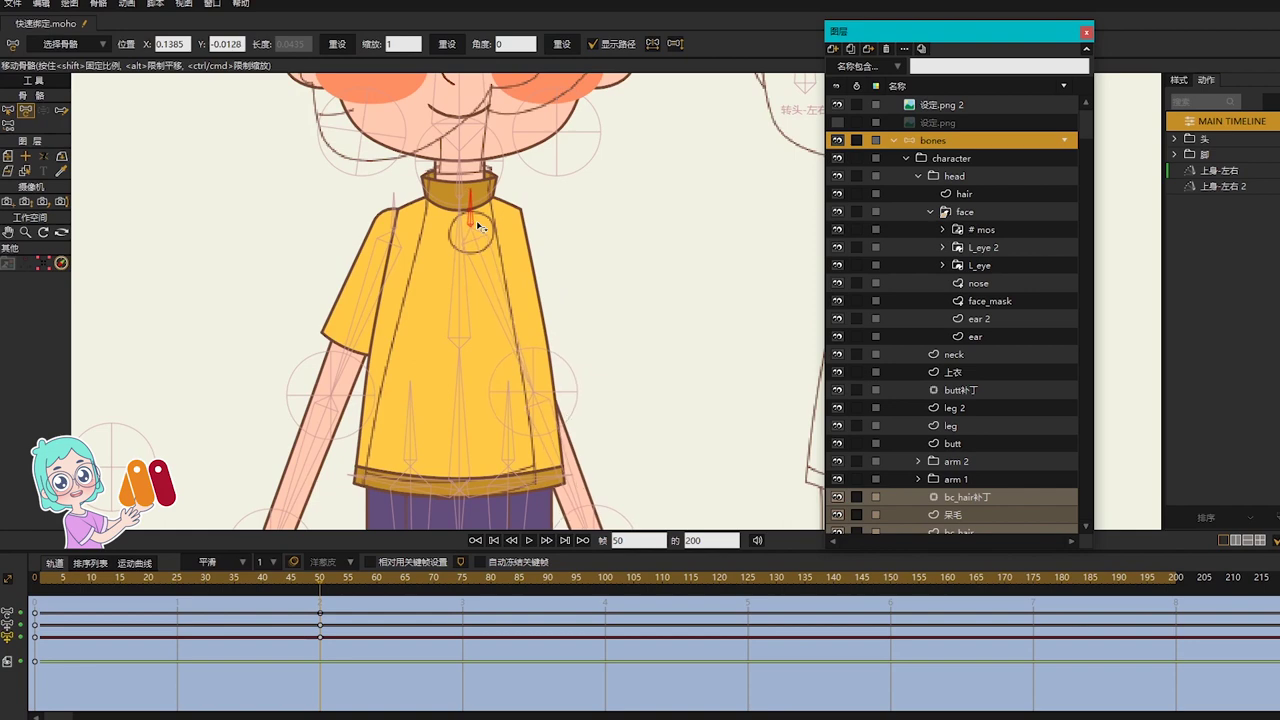
Step: Move the arm 2 group above the 上衣 layer and check the arm's overlap from frame 5 to frame 50
{"action": "left_click_drag", "start_coordinate": [48, 584], "coordinate": [64, 585]}
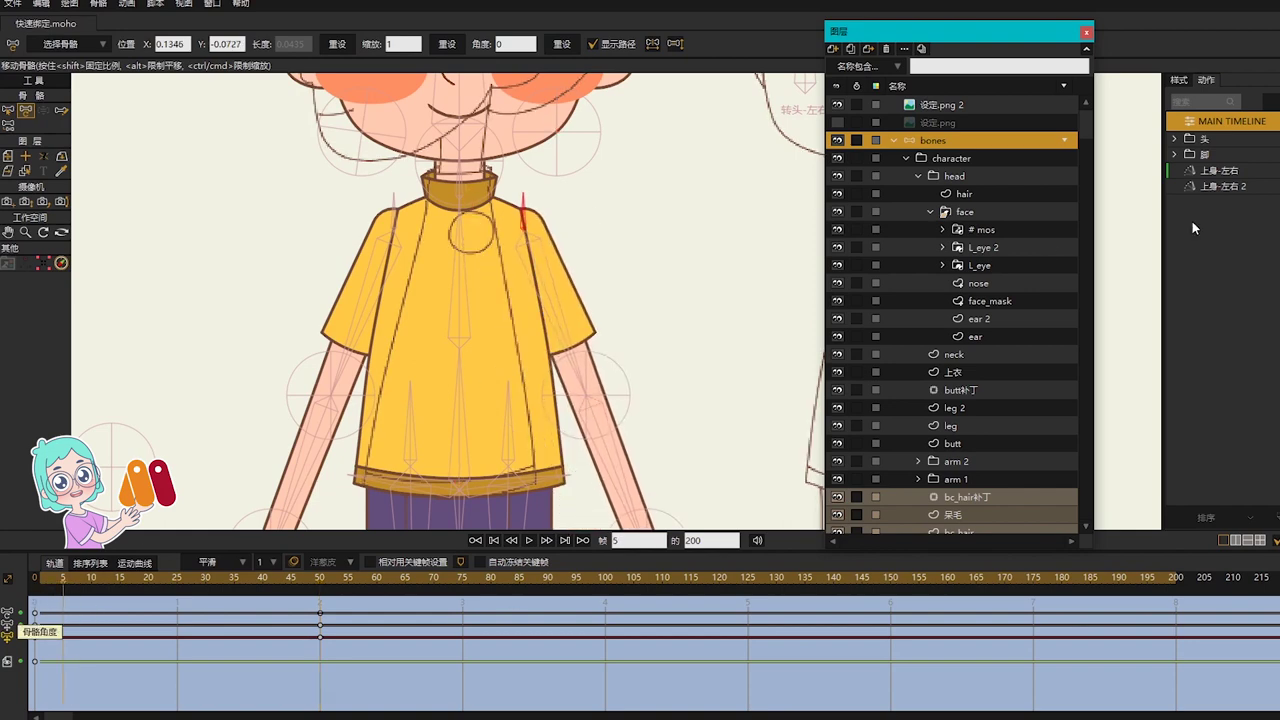
{"action": "left_click", "coordinate": [918, 176]}
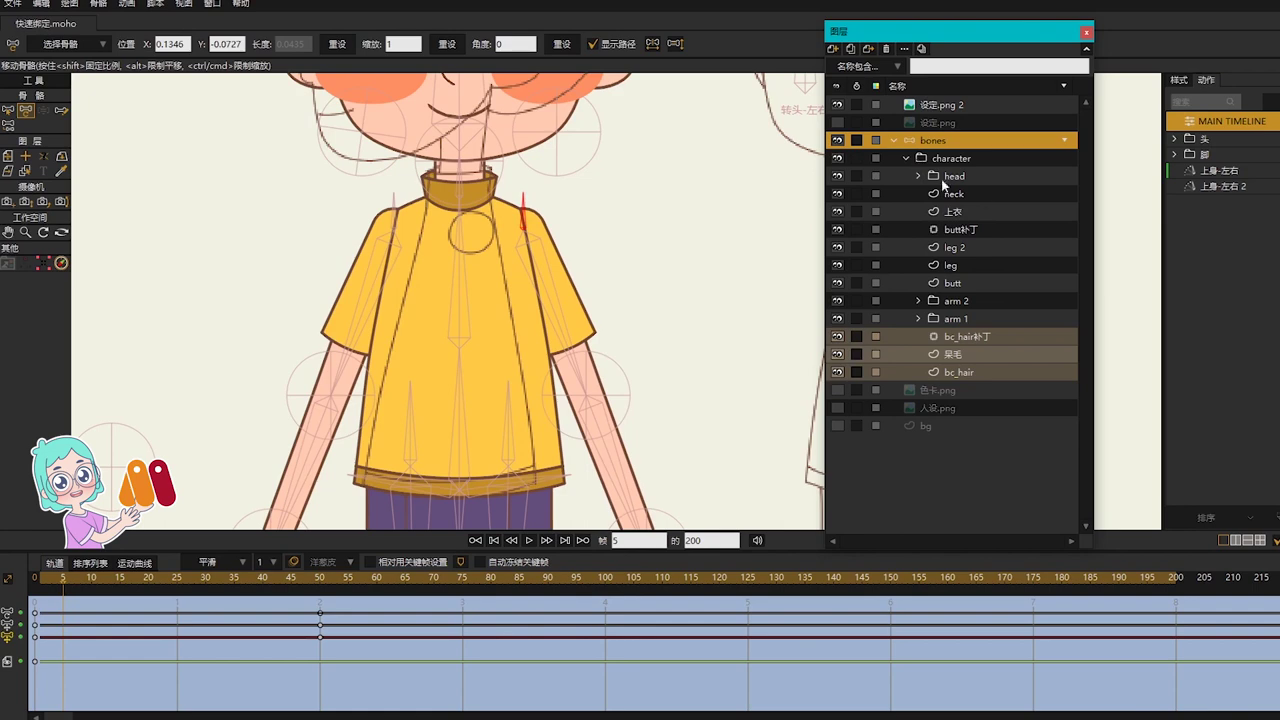
{"action": "left_click", "coordinate": [965, 300]}
{"action": "left_click_drag", "start_coordinate": [965, 305], "coordinate": [970, 210]}
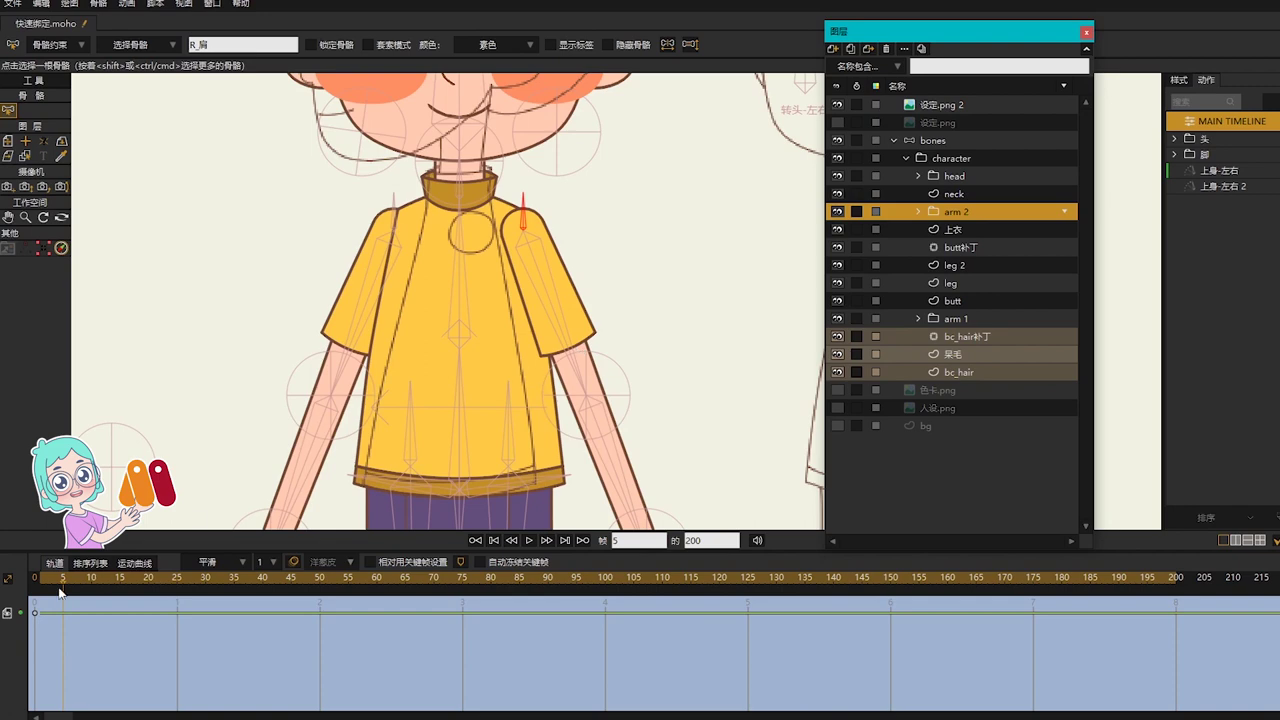
{"action": "left_click_drag", "start_coordinate": [59, 591], "coordinate": [319, 600]}
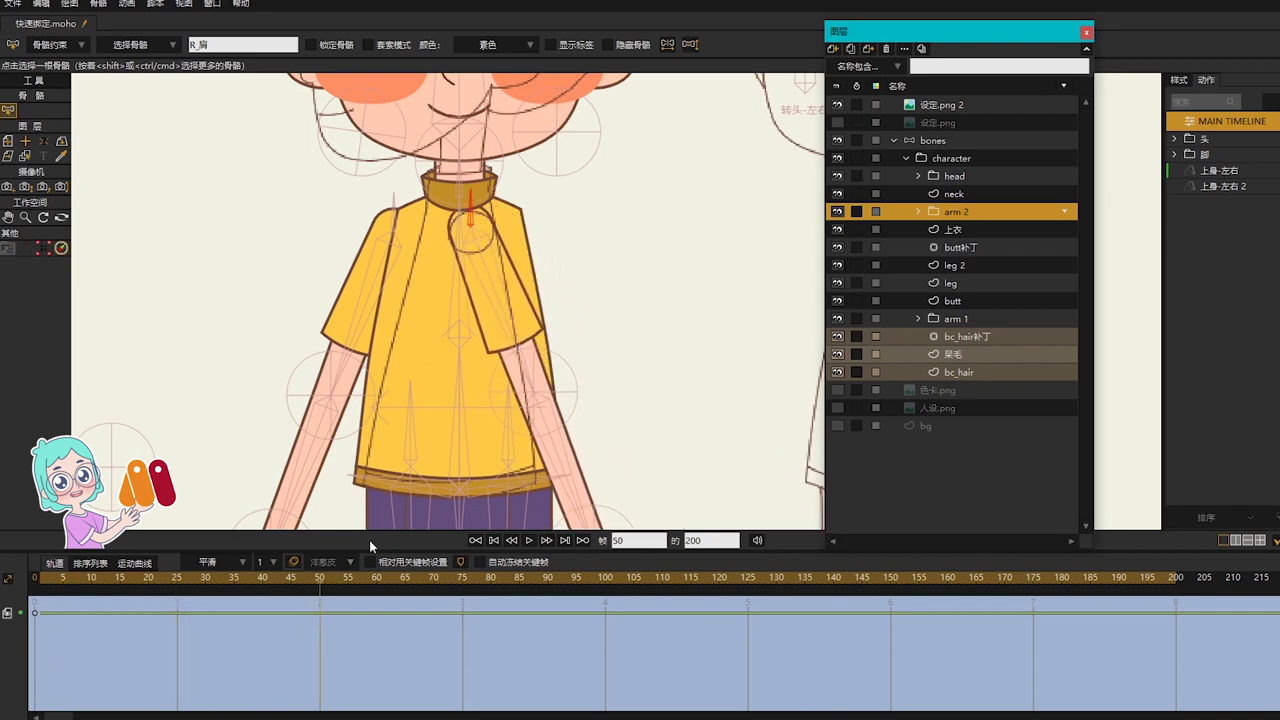
Step: Try to move the L_肩 shoulder bone inward toward the reference shoulder circle, and undo the move
{"action": "left_click", "coordinate": [944, 142]}
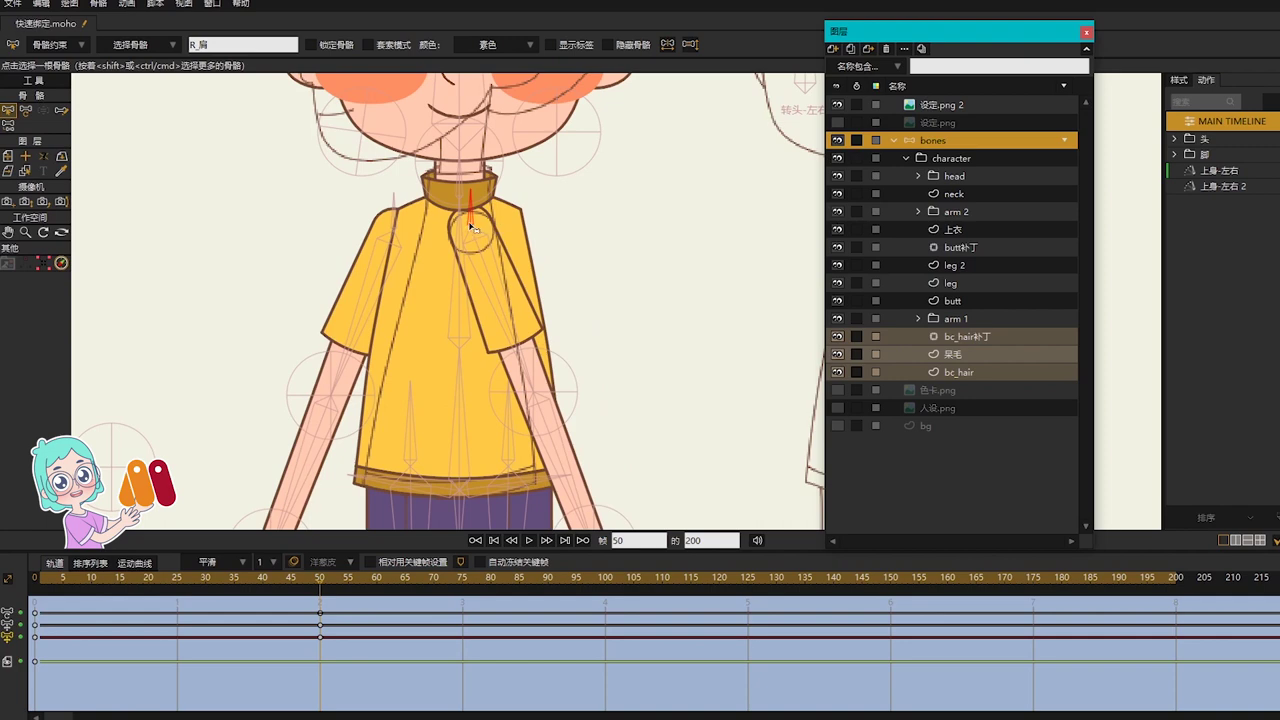
{"action": "key", "text": "t"}
{"action": "left_click", "coordinate": [396, 228]}
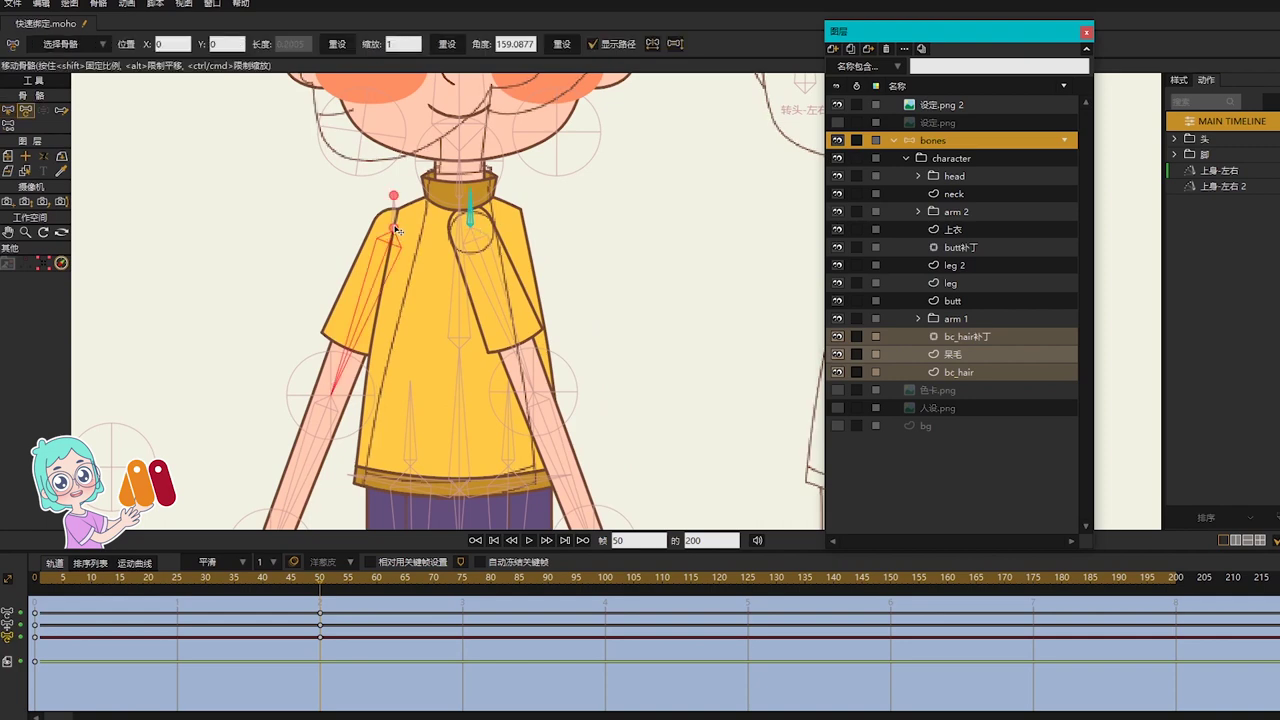
{"action": "left_click_drag", "start_coordinate": [396, 228], "coordinate": [450, 236]}
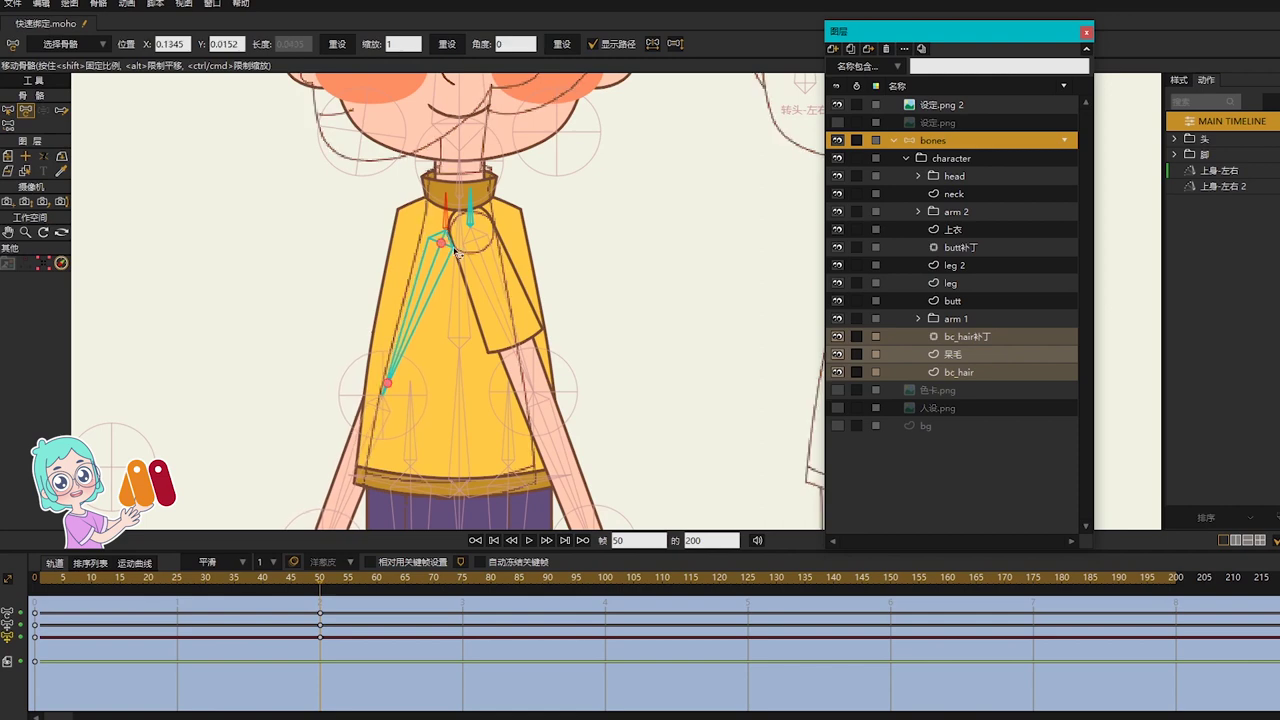
{"action": "key", "text": "ctrl+z"}
Step: Reset the R_肩 bone's position and move it onto the reference shoulder circle, at about X 0.1345, Y -0.0136
{"action": "left_click", "coordinate": [473, 225]}
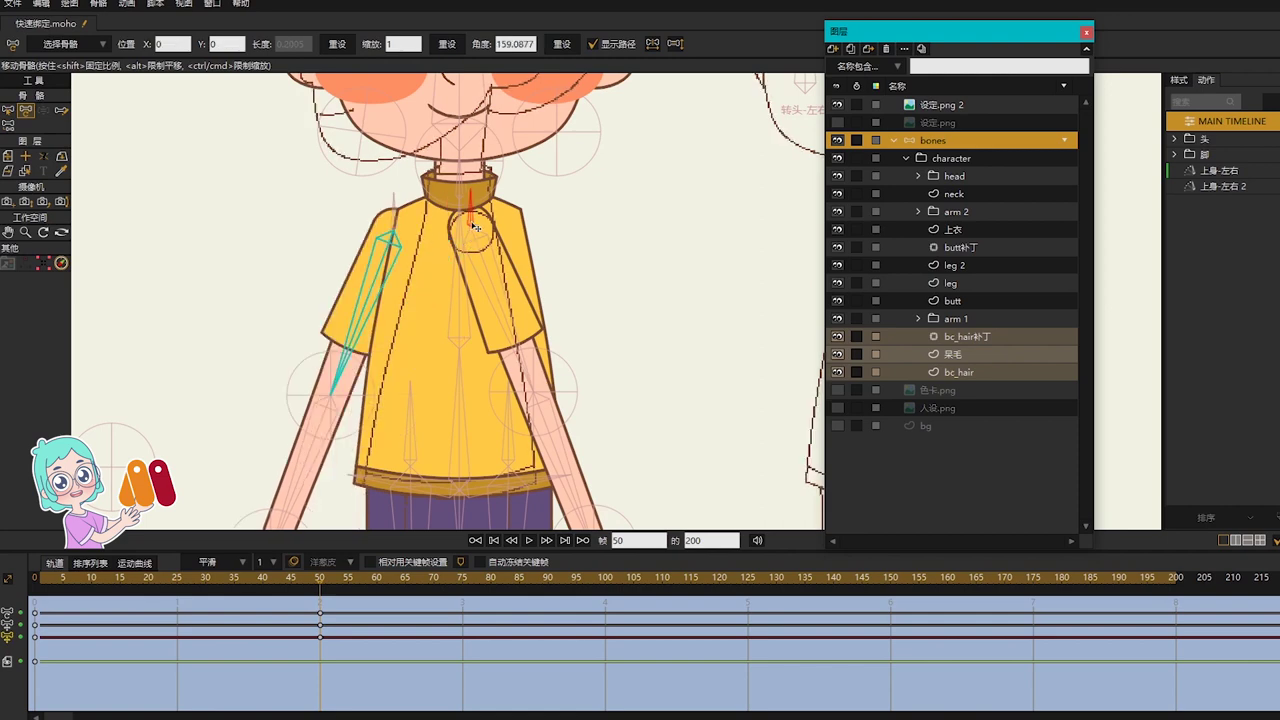
{"action": "left_click", "coordinate": [342, 43]}
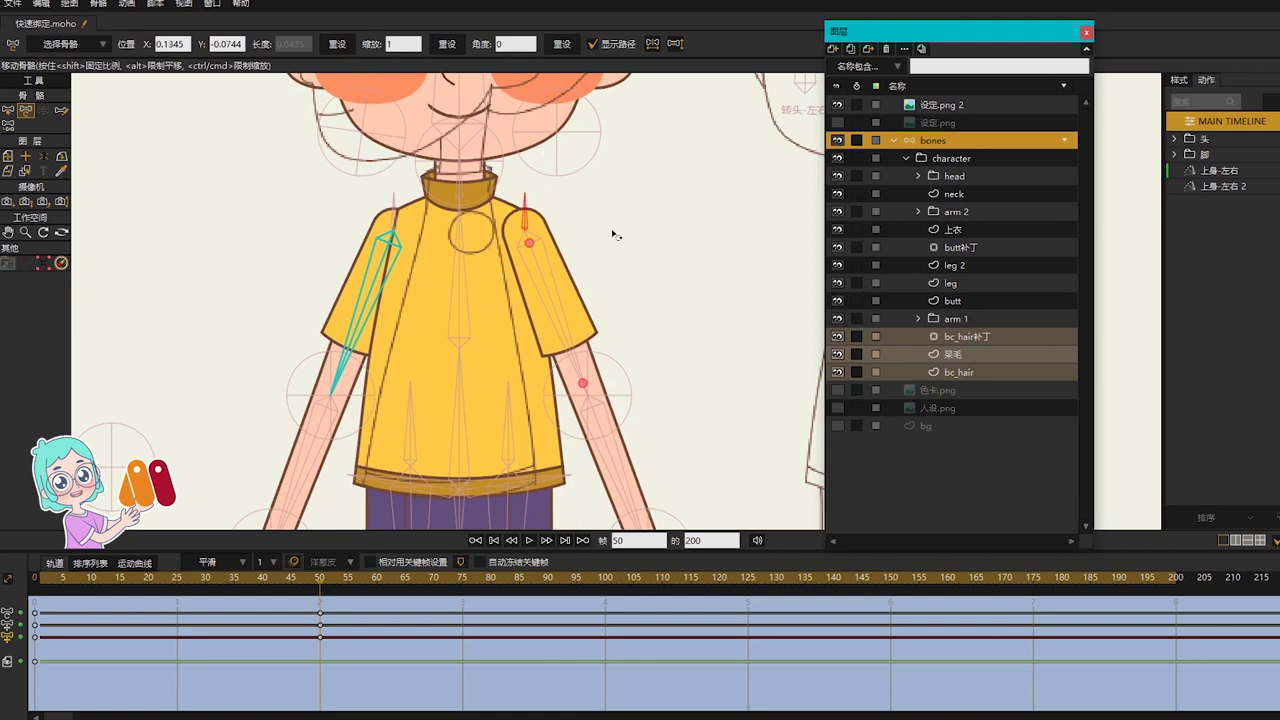
{"action": "left_click_drag", "start_coordinate": [527, 231], "coordinate": [476, 237]}
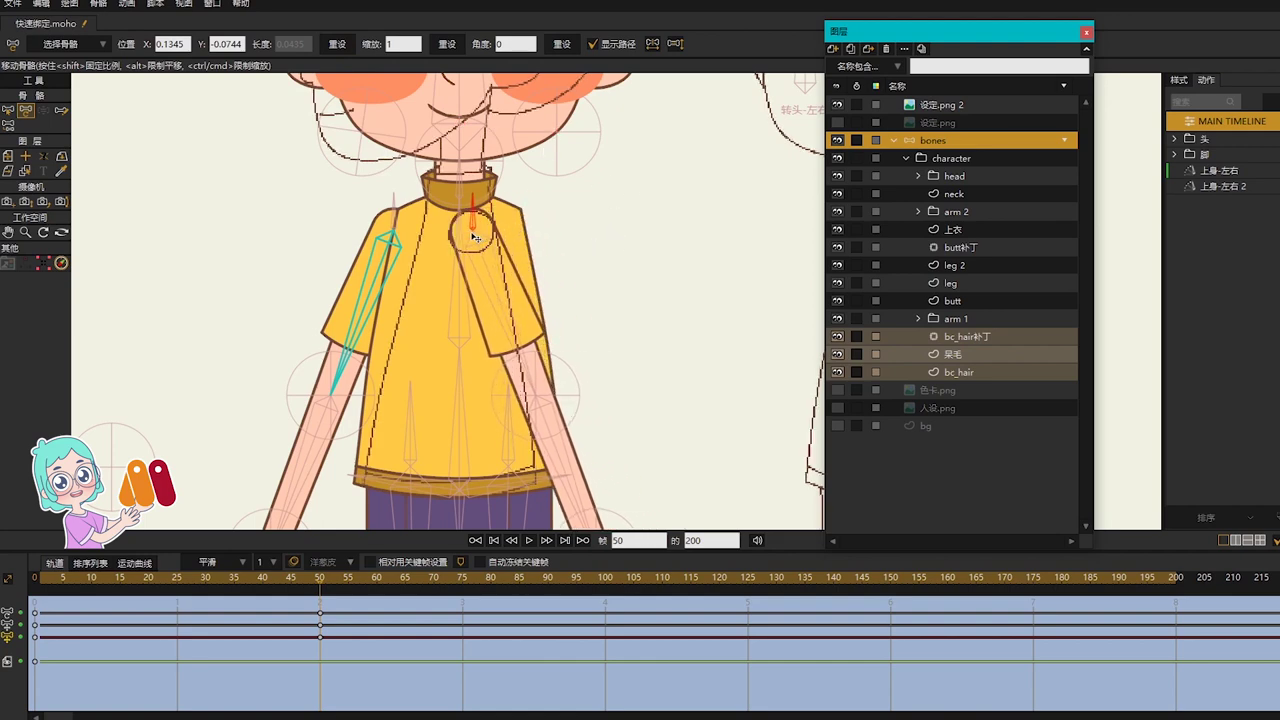
Step: Move the L_肩 bone horizontally inward, close to the R_肩 bone, at about Y 0.0125
{"action": "scroll", "coordinate": [475, 237], "scroll_direction": "up", "scroll_amount": 3}
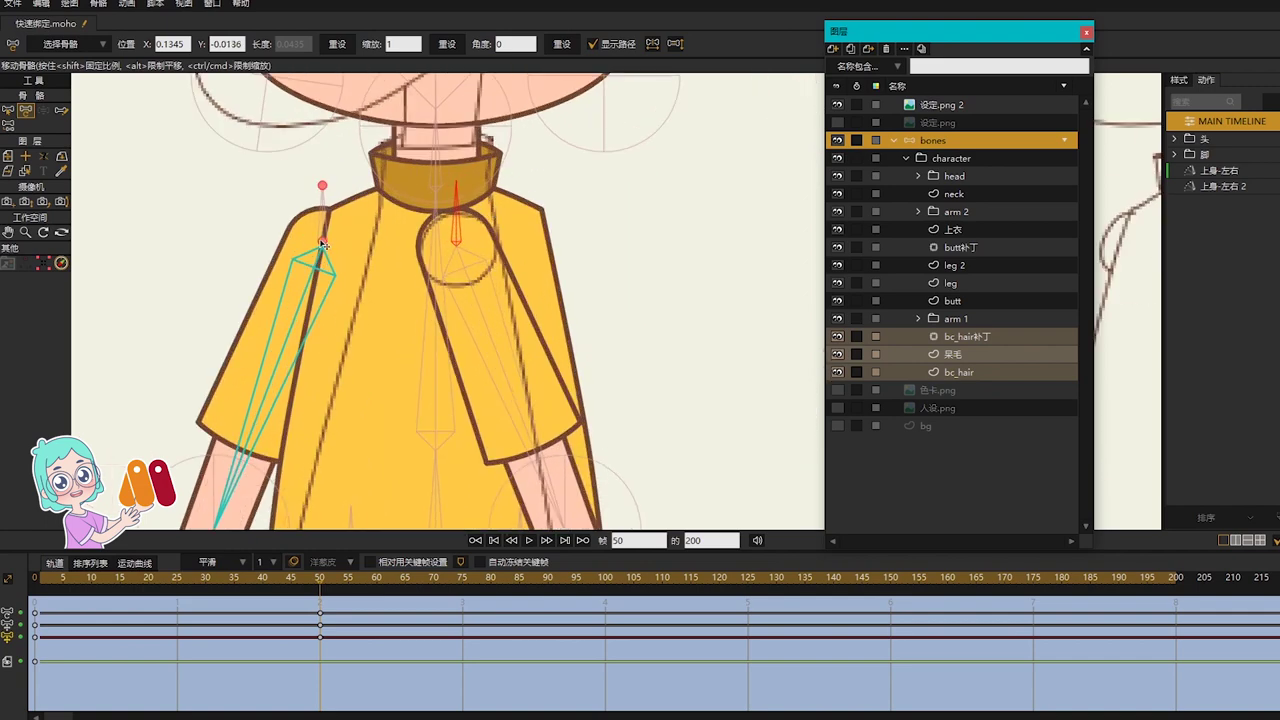
{"action": "left_click", "coordinate": [325, 245]}
{"action": "left_click_drag", "start_coordinate": [325, 245], "coordinate": [421, 257]}
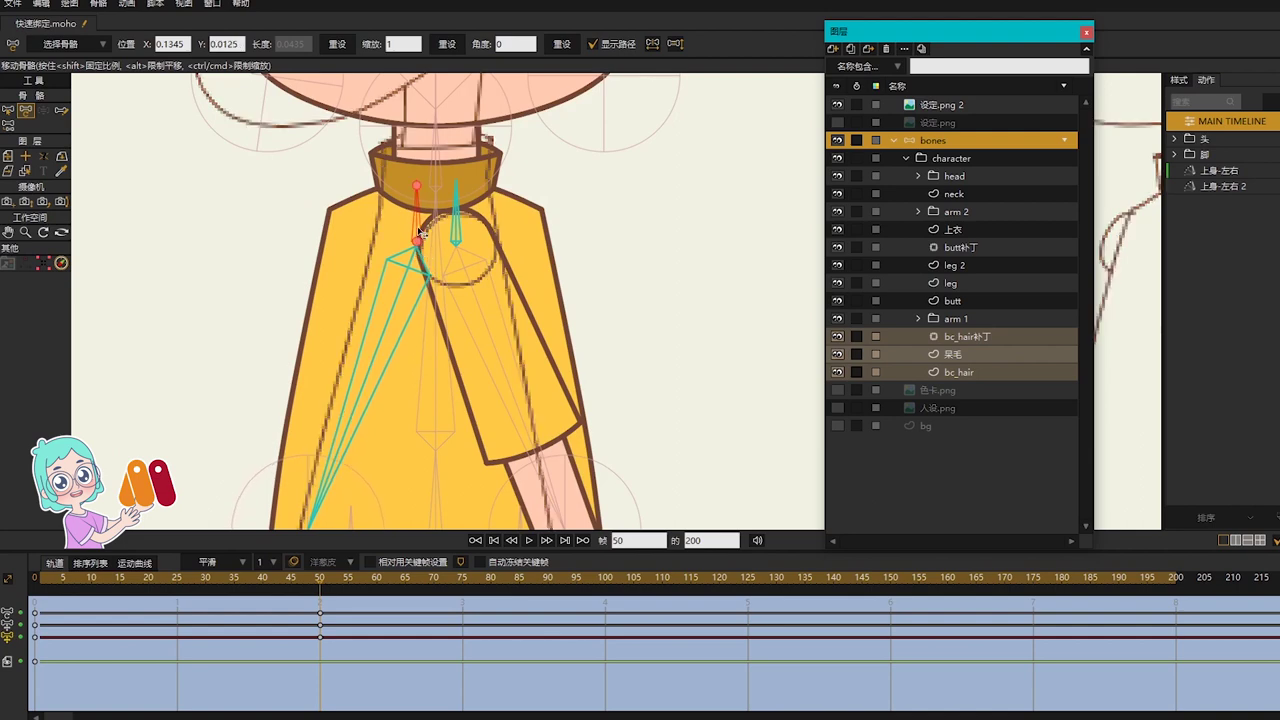
Step: Set the L_肩 bone's Y position to 0.0136, the sign-reversed Y value of the R_肩 bone
{"action": "left_click", "coordinate": [458, 243]}
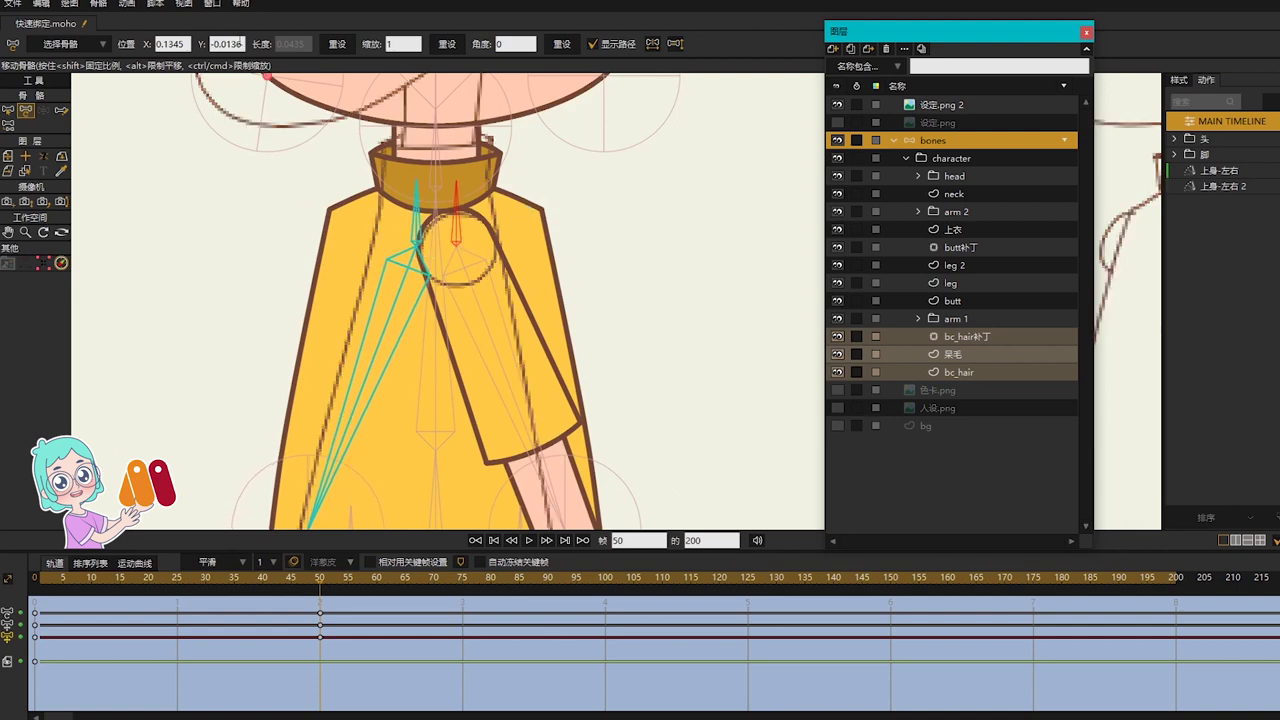
{"action": "left_click", "coordinate": [211, 44]}
{"action": "key", "text": "ctrl+c"}
{"action": "type", "text": "0.0136"}
{"action": "key", "text": "Return"}
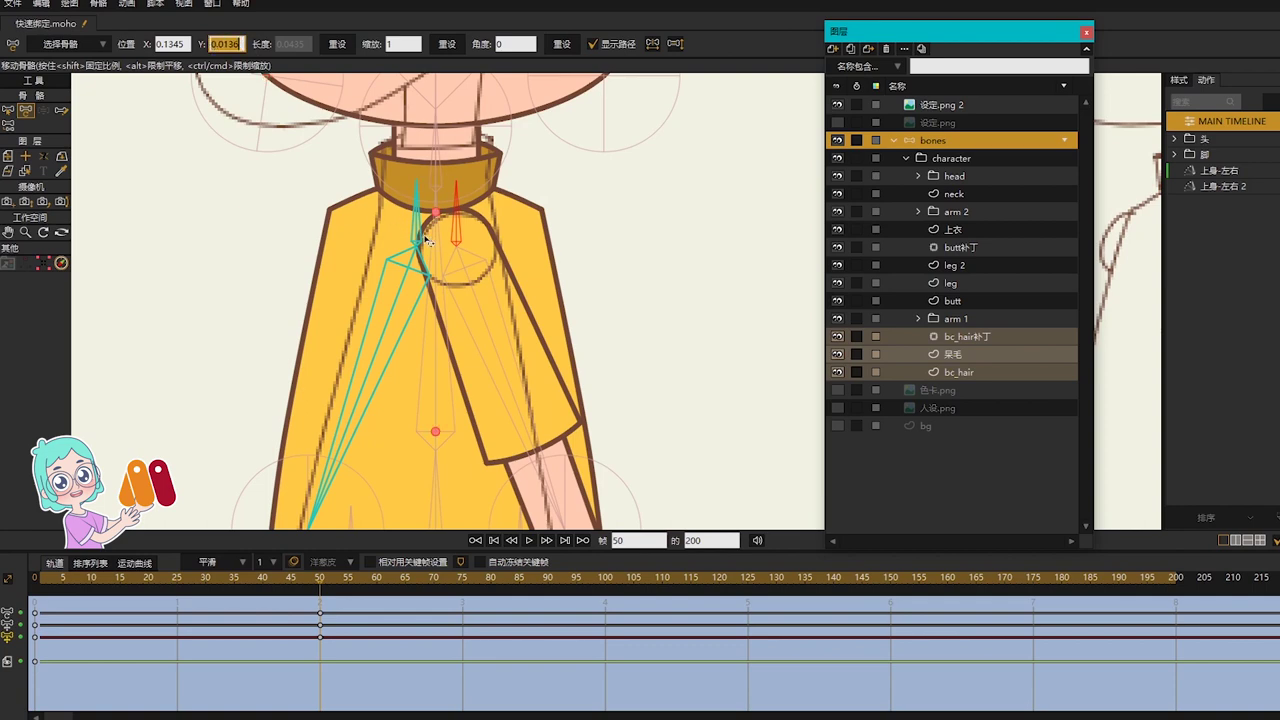
{"action": "left_click", "coordinate": [422, 240]}
{"action": "key", "text": "ctrl+v"}
{"action": "key", "text": "Return"}
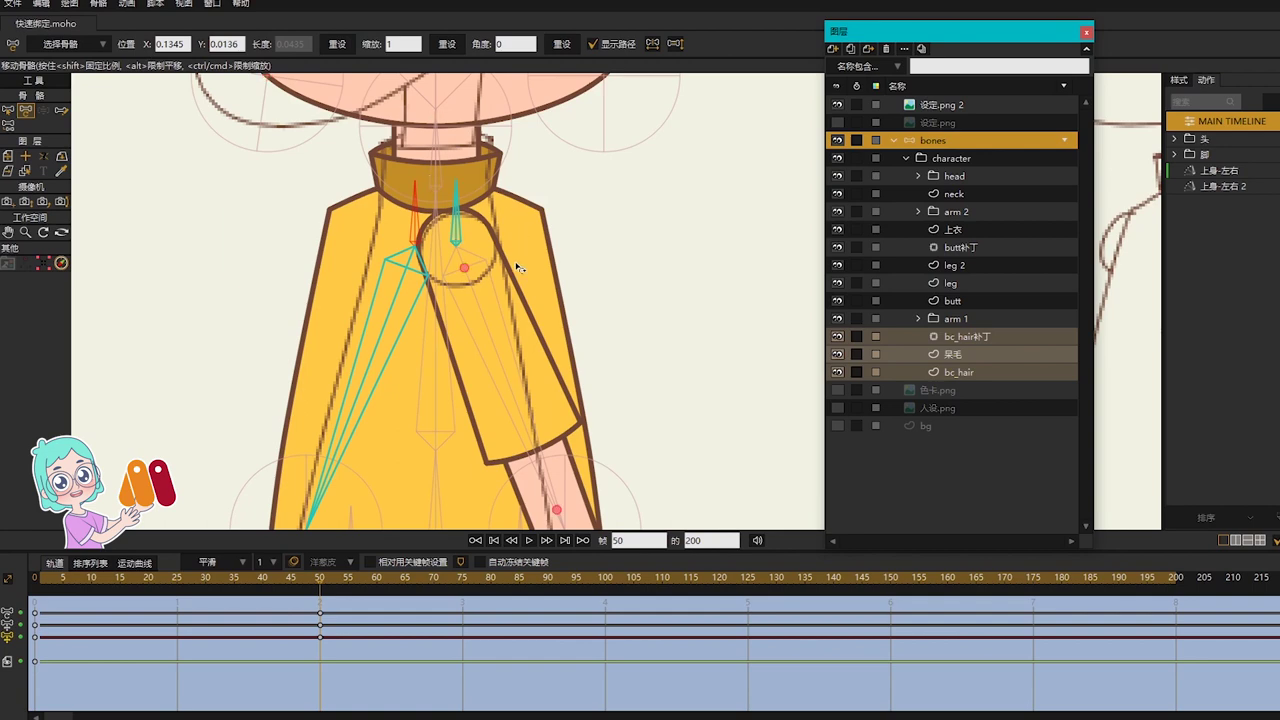
Step: On the neck layer, move the collar's two outer upper corners inward to match the reference collar width
{"action": "scroll", "coordinate": [517, 265], "scroll_direction": "down", "scroll_amount": 2}
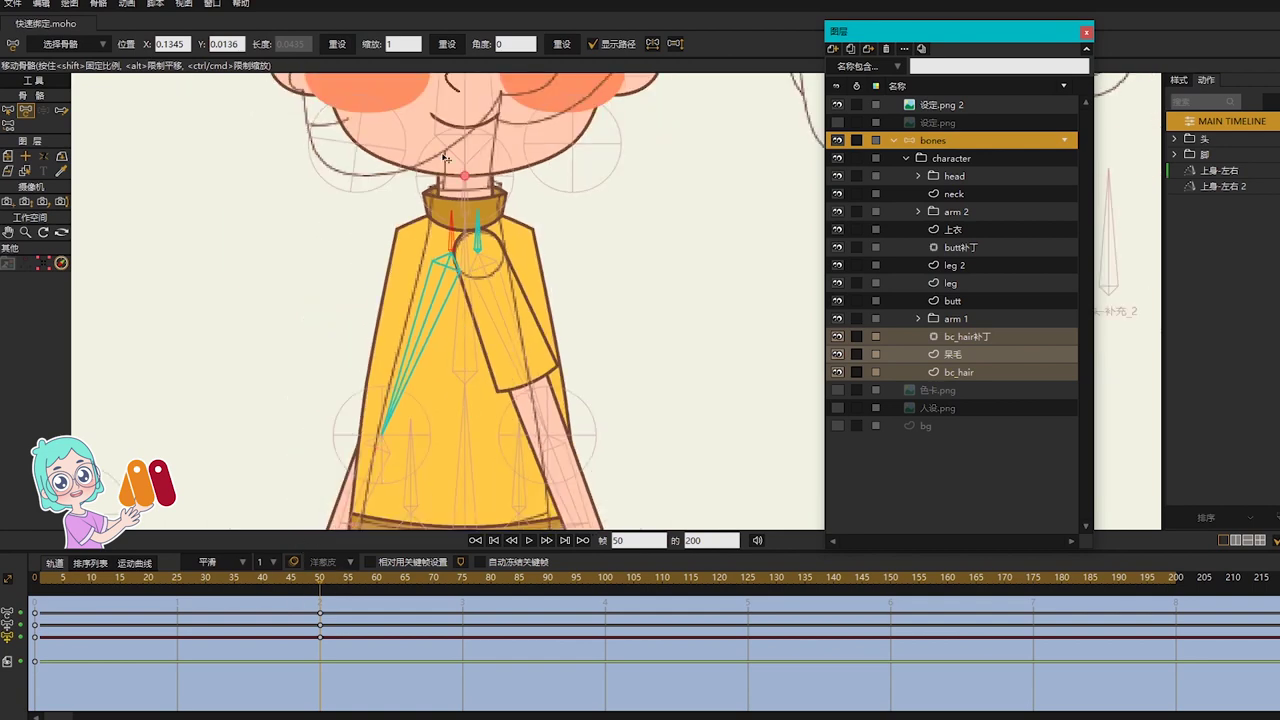
{"action": "left_click", "coordinate": [962, 196]}
{"action": "scroll", "coordinate": [457, 195], "scroll_direction": "up", "scroll_amount": 1}
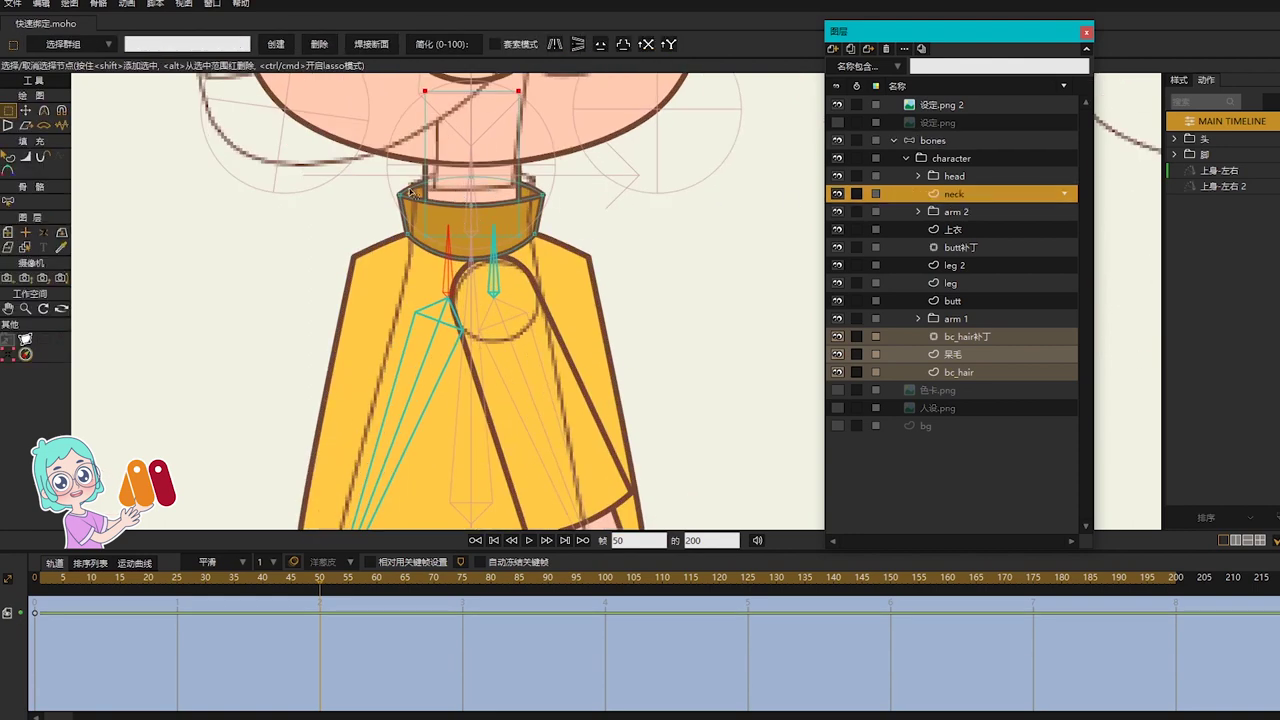
{"action": "left_click_drag", "start_coordinate": [372, 178], "coordinate": [413, 207]}
{"action": "key", "text": "t"}
{"action": "left_click_drag", "start_coordinate": [400, 195], "coordinate": [406, 195]}
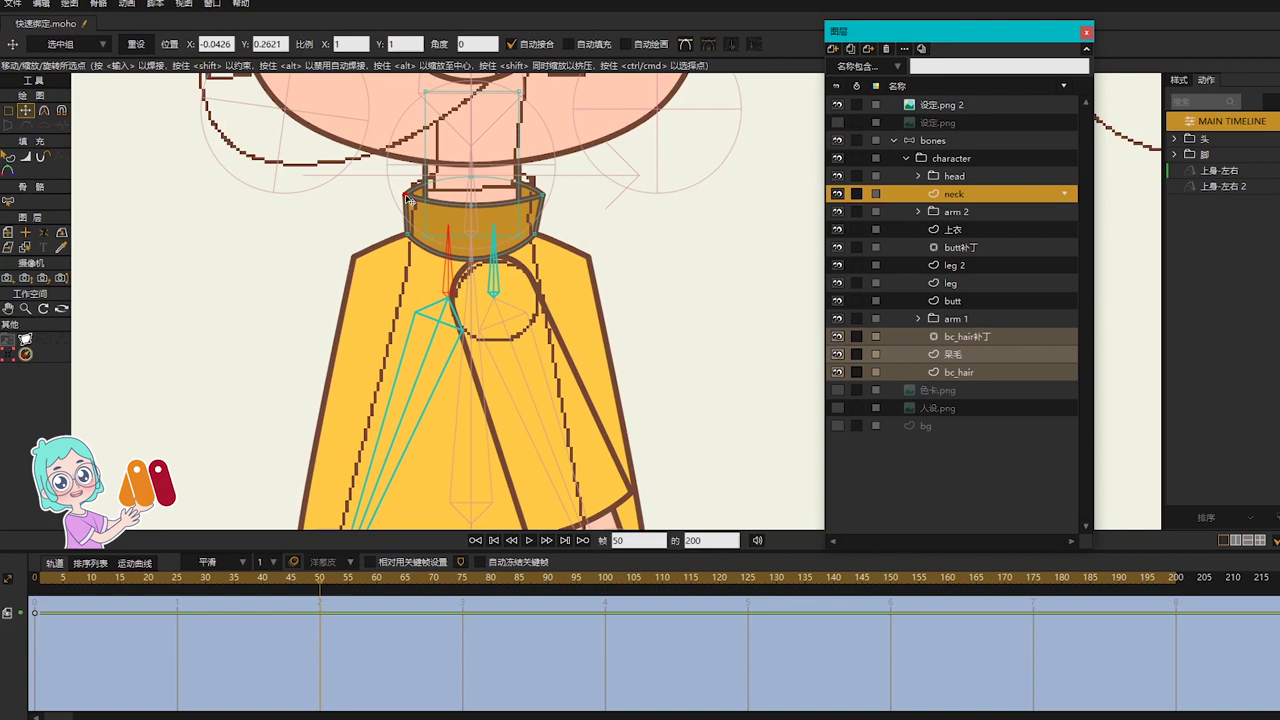
{"action": "left_click", "coordinate": [547, 199]}
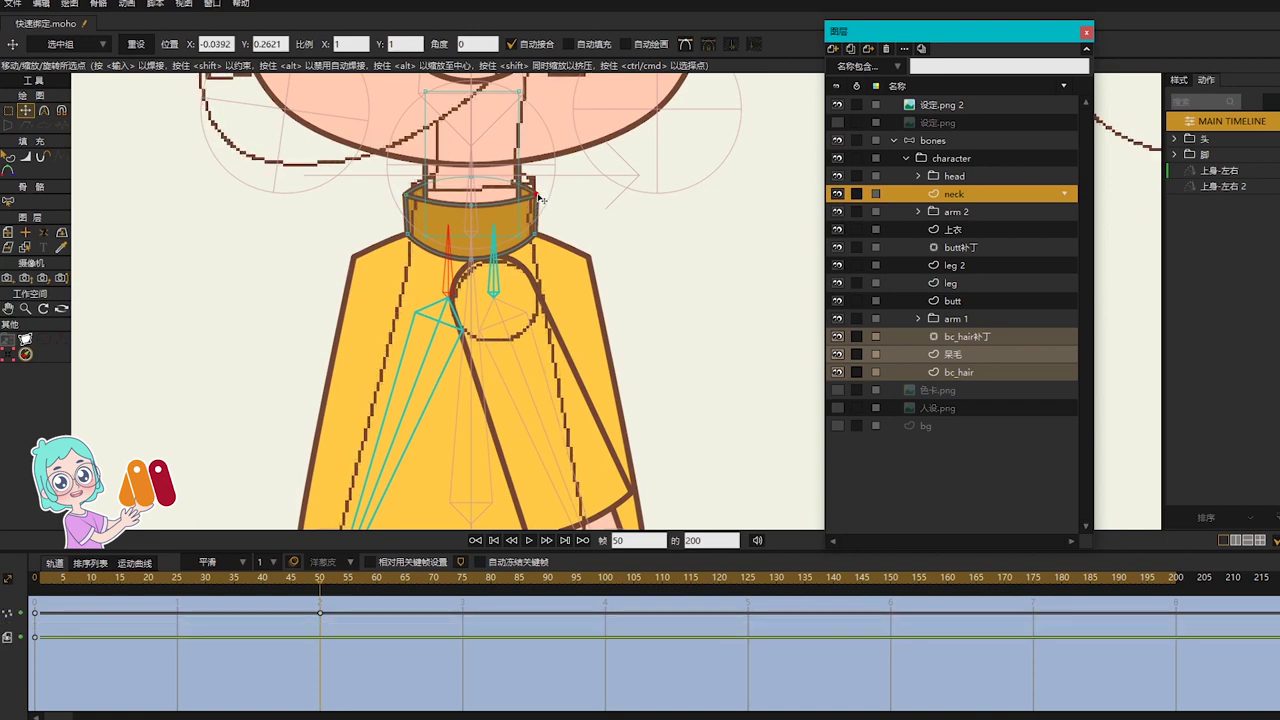
Step: On the 上衣 layer, move the shirt's shoulder corners and side points inward to match the reference torso outline
{"action": "left_click", "coordinate": [957, 231]}
{"action": "left_click_drag", "start_coordinate": [640, 355], "coordinate": [623, 226]}
{"action": "scroll", "coordinate": [623, 226], "scroll_direction": "down", "scroll_amount": 3}
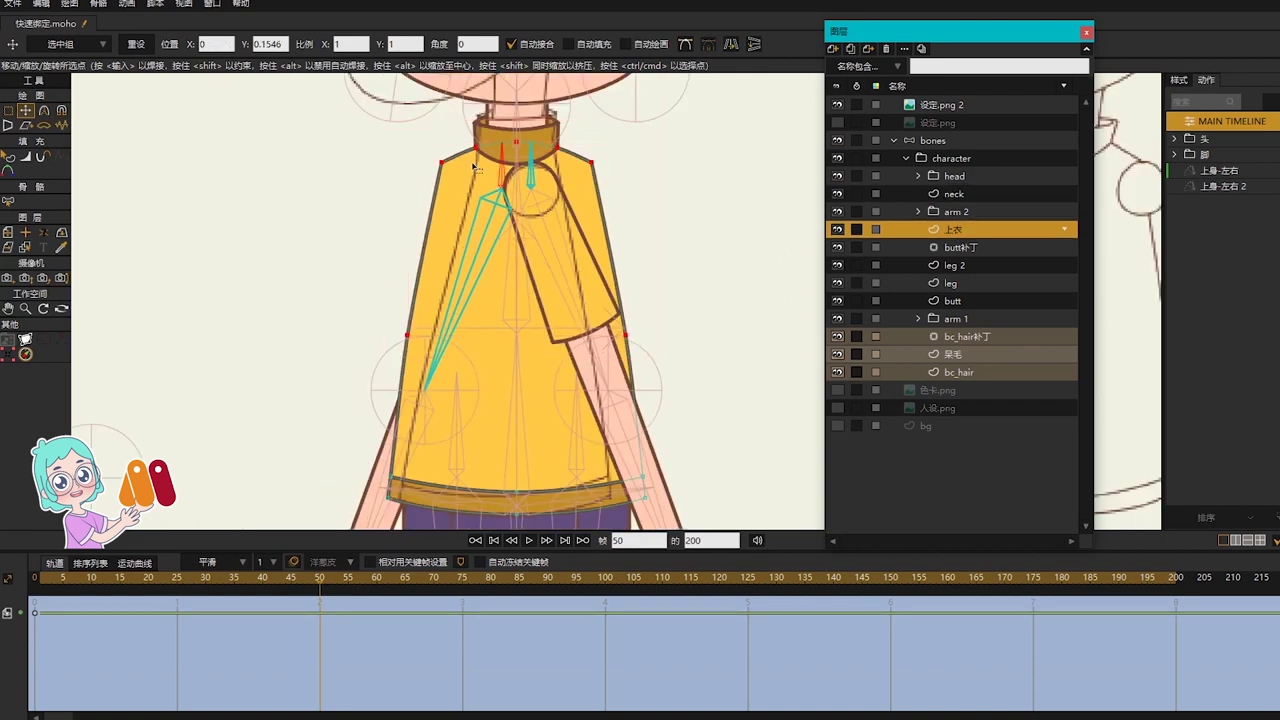
{"action": "key", "text": "g"}
{"action": "left_click_drag", "start_coordinate": [402, 141], "coordinate": [481, 172]}
{"action": "key", "text": "t"}
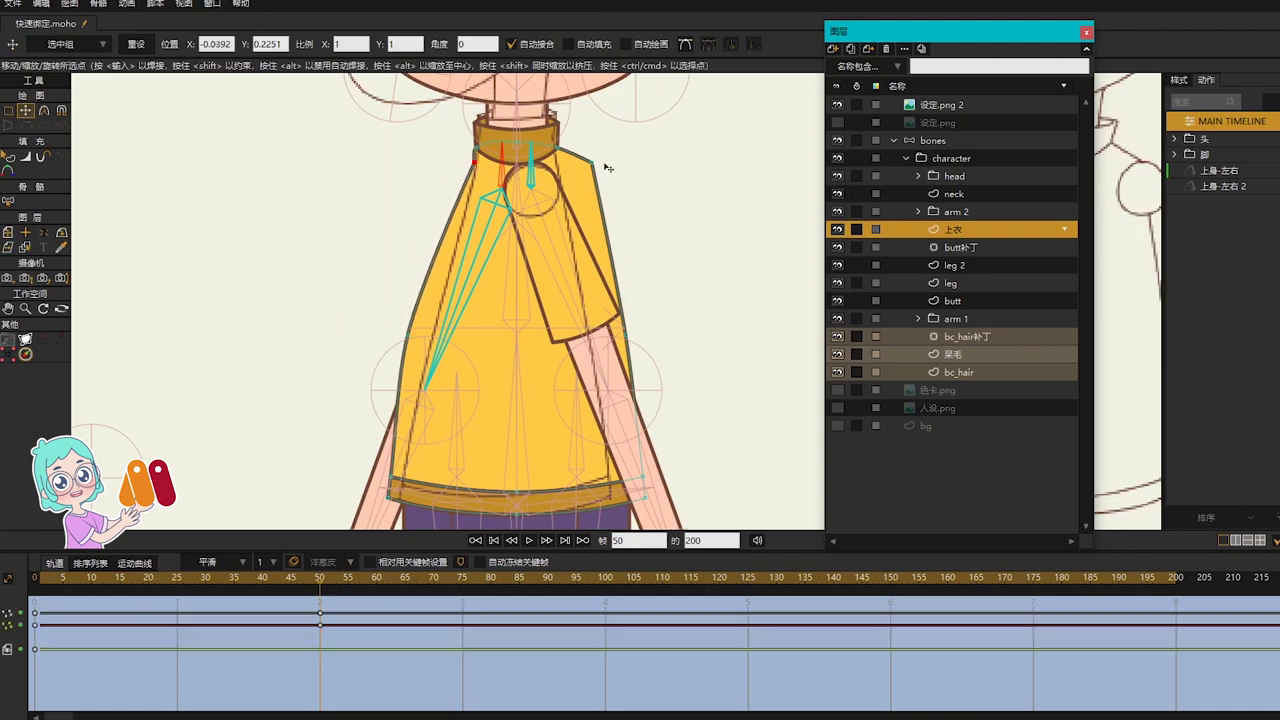
{"action": "left_click_drag", "start_coordinate": [406, 338], "coordinate": [430, 336]}
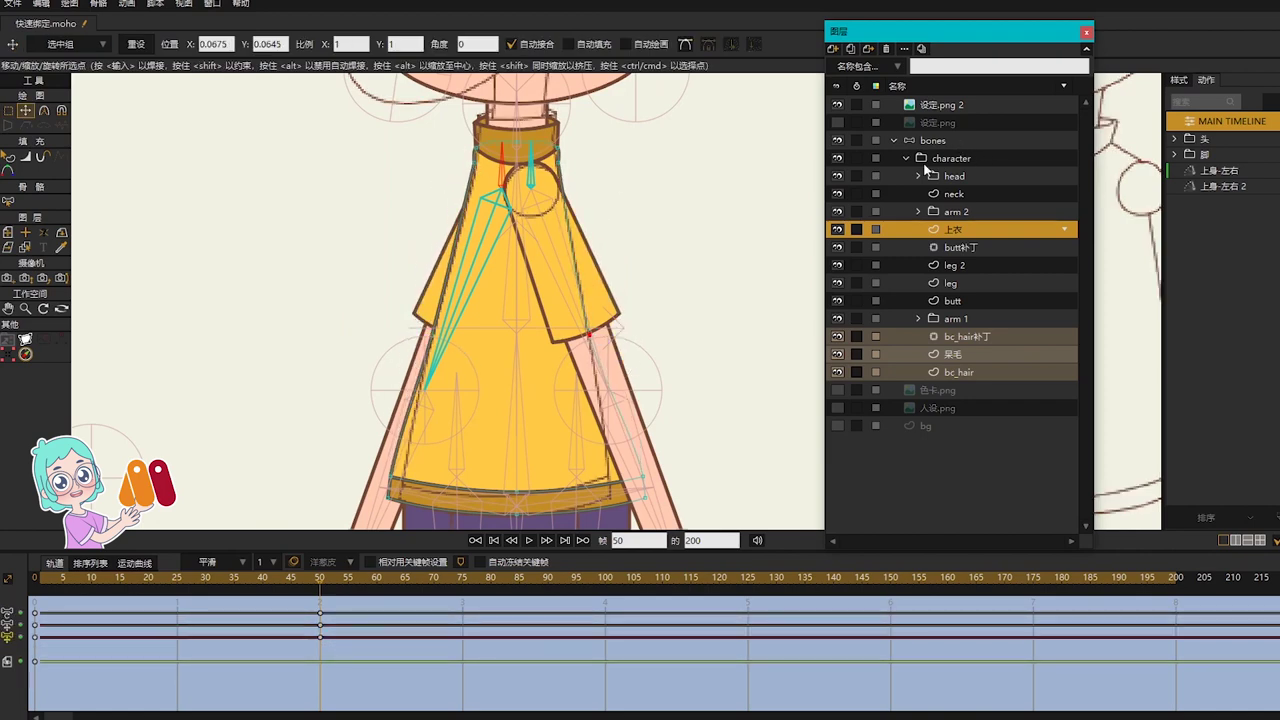
Step: On the bones layer, shorten the hem bone on the L_肩 side to a scale of about 0.9 to fit the reference hem
{"action": "left_click", "coordinate": [988, 141]}
{"action": "left_click_drag", "start_coordinate": [693, 348], "coordinate": [677, 285]}
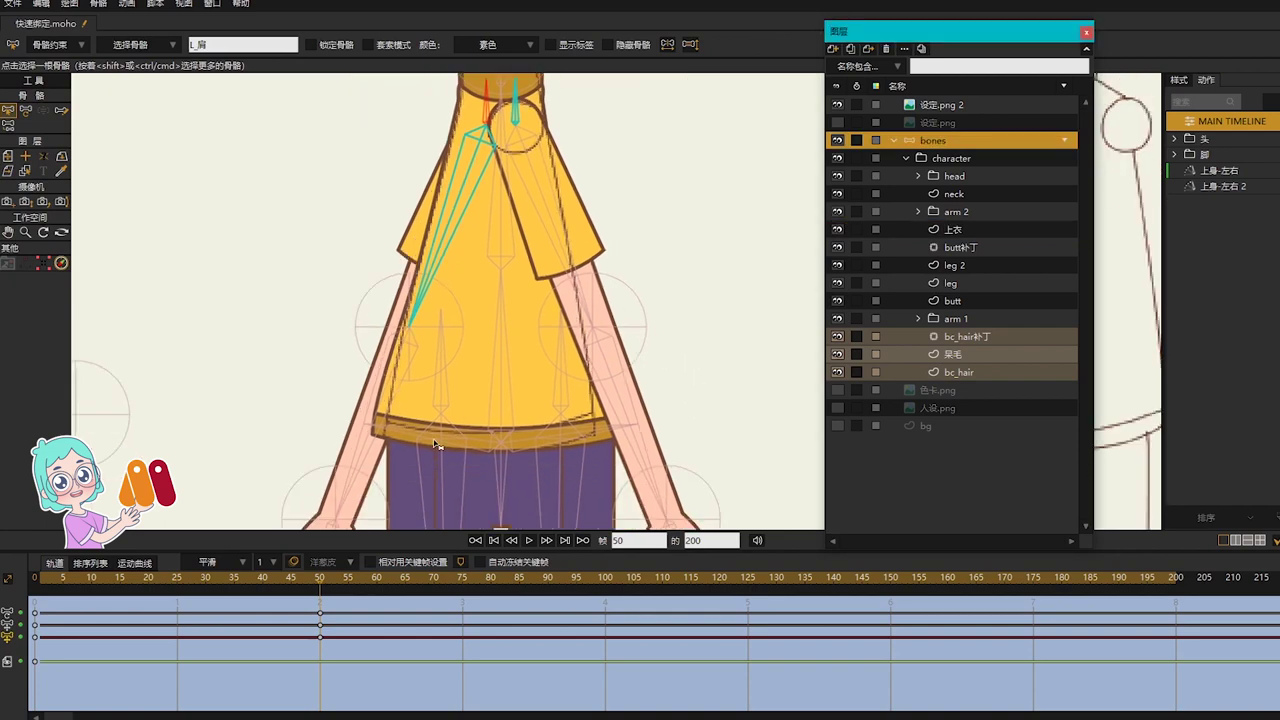
{"action": "key", "text": "t"}
{"action": "left_click", "coordinate": [368, 430]}
Step: Shorten the R_下摆 hem bone to a scale of about 0.735 so the shirt hem meets the reference
{"action": "left_click", "coordinate": [610, 432]}
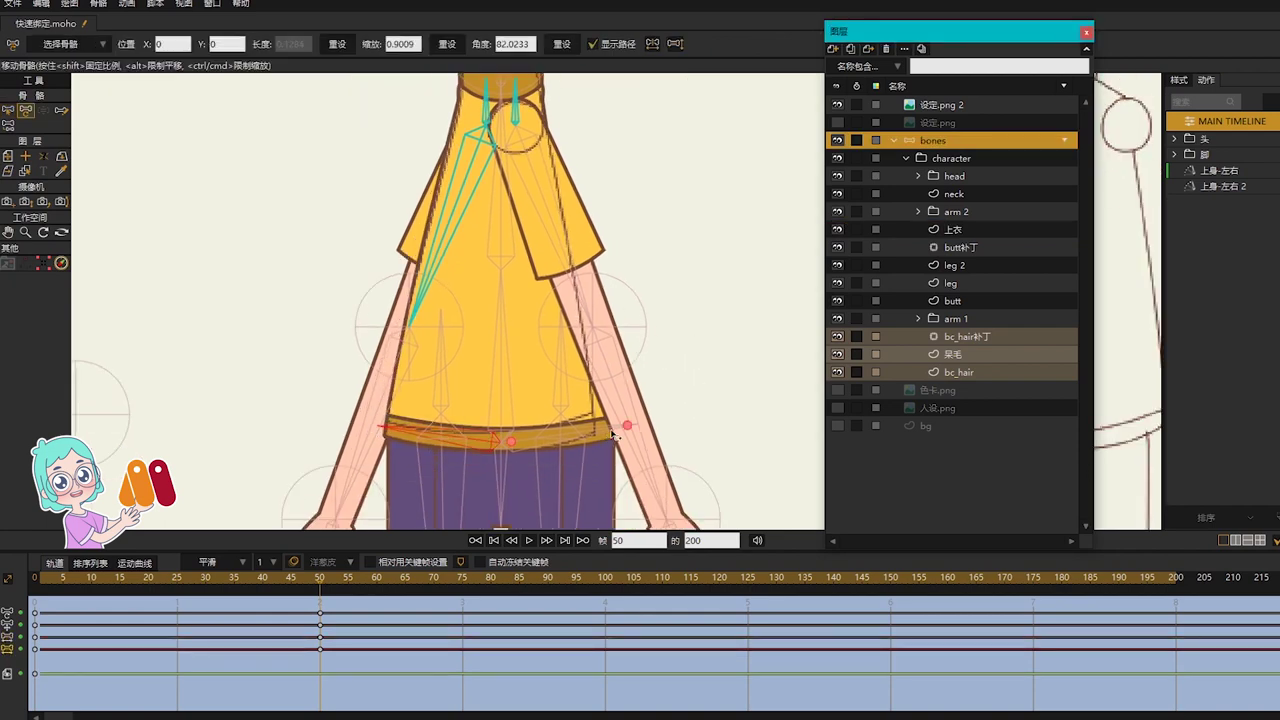
{"action": "key", "text": "b"}
{"action": "left_click", "coordinate": [612, 433]}
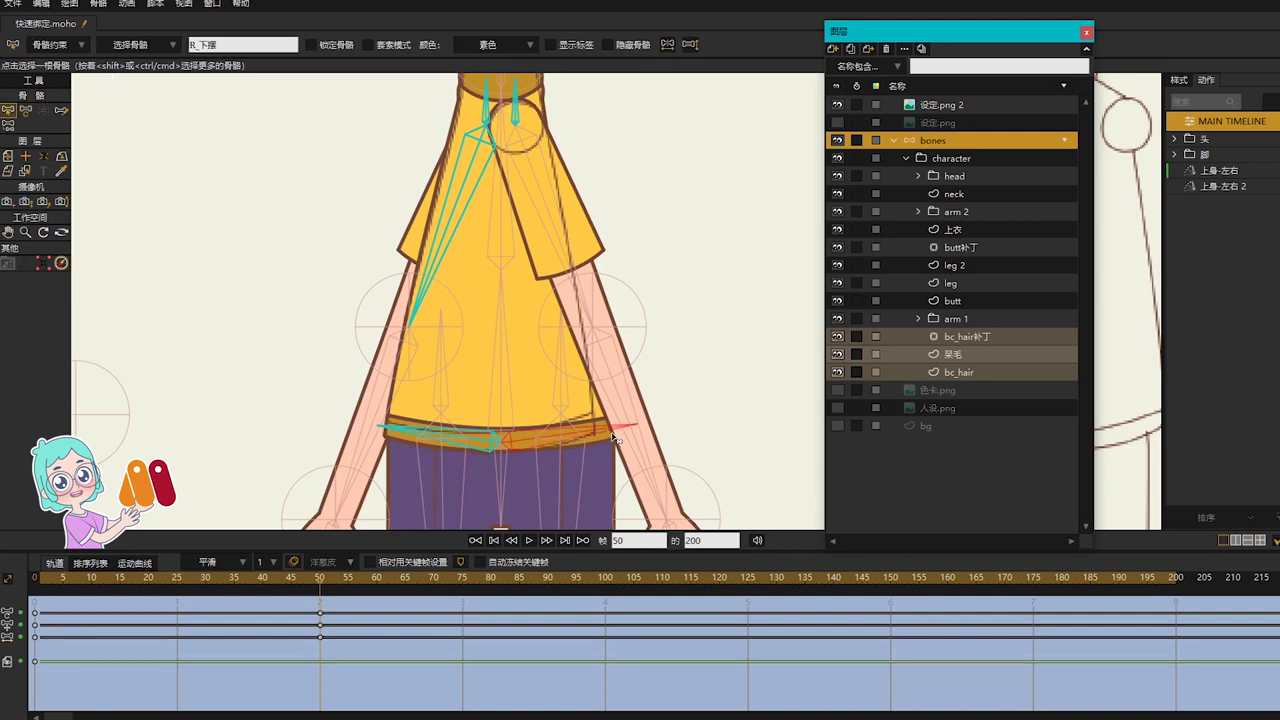
{"action": "scroll", "coordinate": [613, 434], "scroll_direction": "up", "scroll_amount": 2}
{"action": "key", "text": "t"}
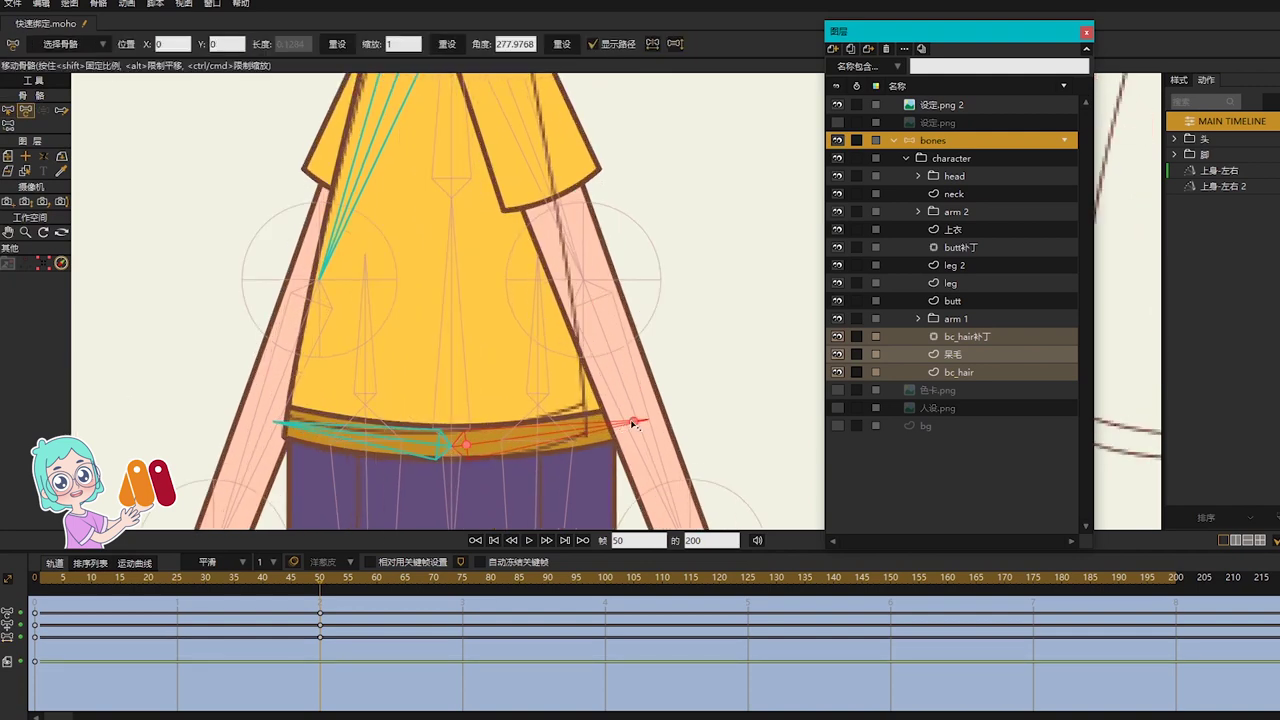
{"action": "left_click_drag", "start_coordinate": [639, 422], "coordinate": [604, 430]}
{"action": "scroll", "coordinate": [627, 370], "scroll_direction": "down", "scroll_amount": 2}
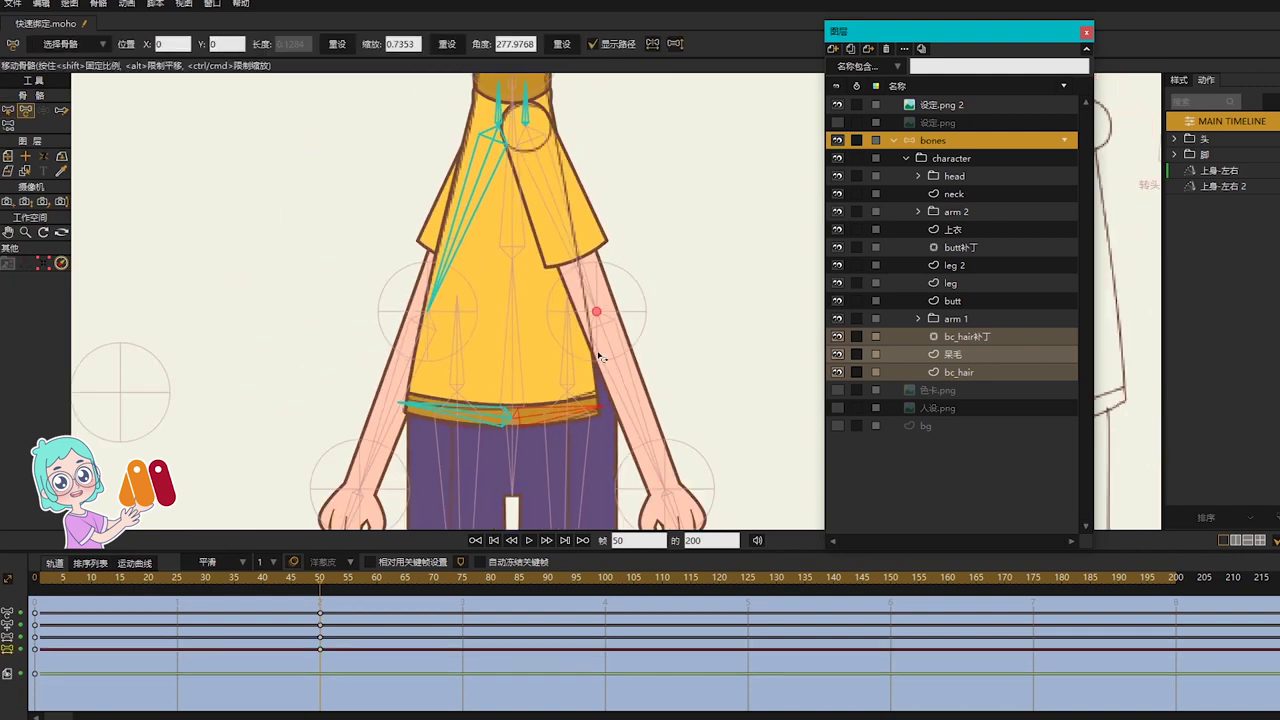
Step: On the 上衣 layer, reduce the curvature of the two points beside the collar to about 0.017 at frame 50
{"action": "scroll", "coordinate": [613, 346], "scroll_direction": "up", "scroll_amount": 1}
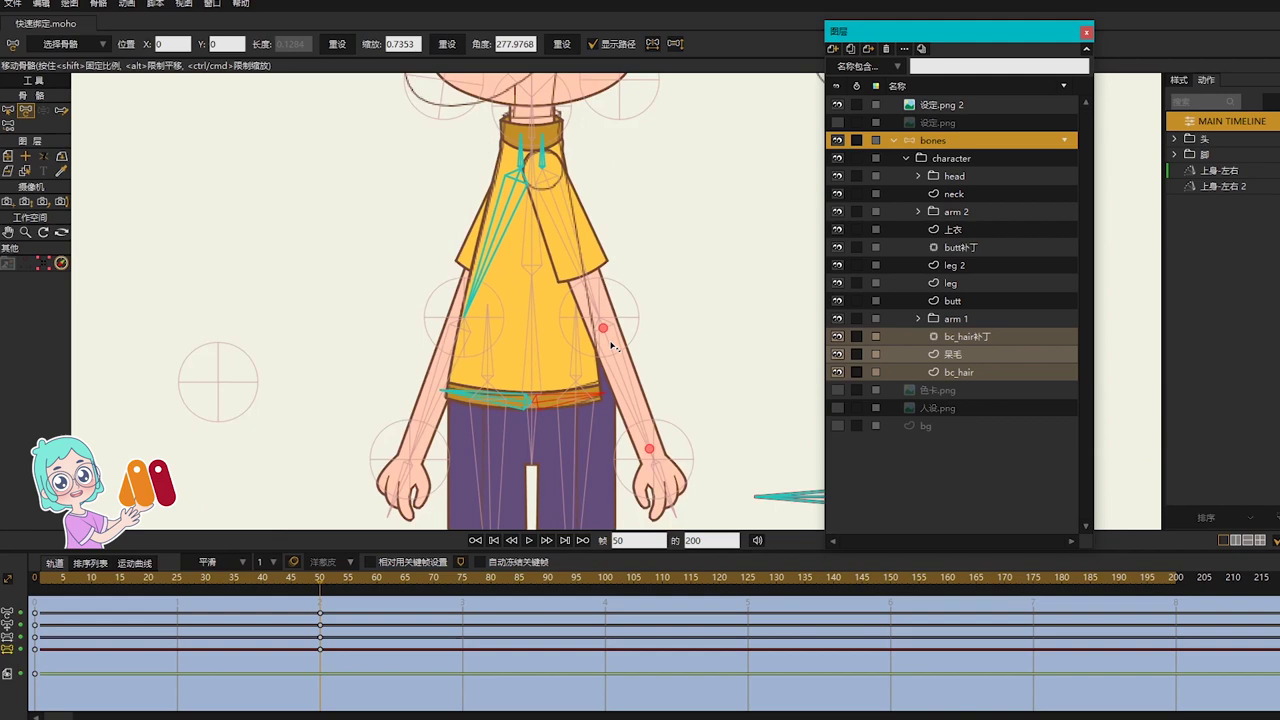
{"action": "left_click", "coordinate": [967, 232]}
{"action": "scroll", "coordinate": [509, 143], "scroll_direction": "up", "scroll_amount": 5}
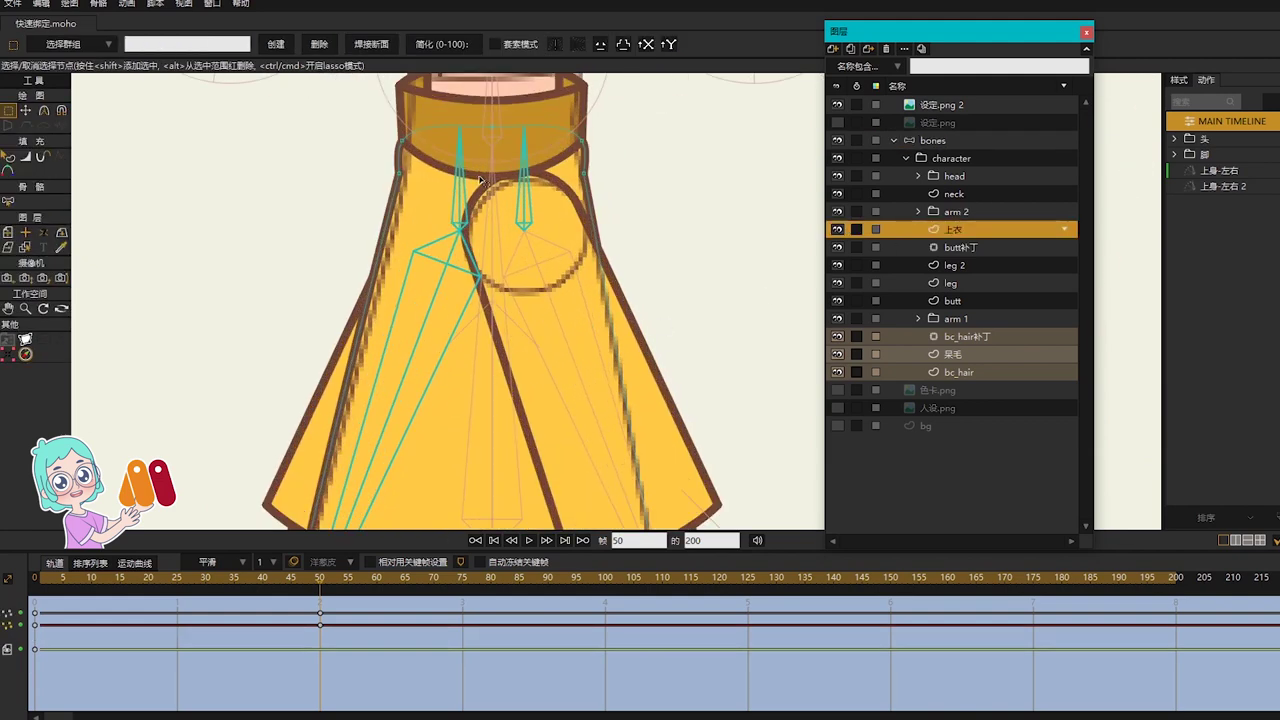
{"action": "left_click", "coordinate": [403, 146]}
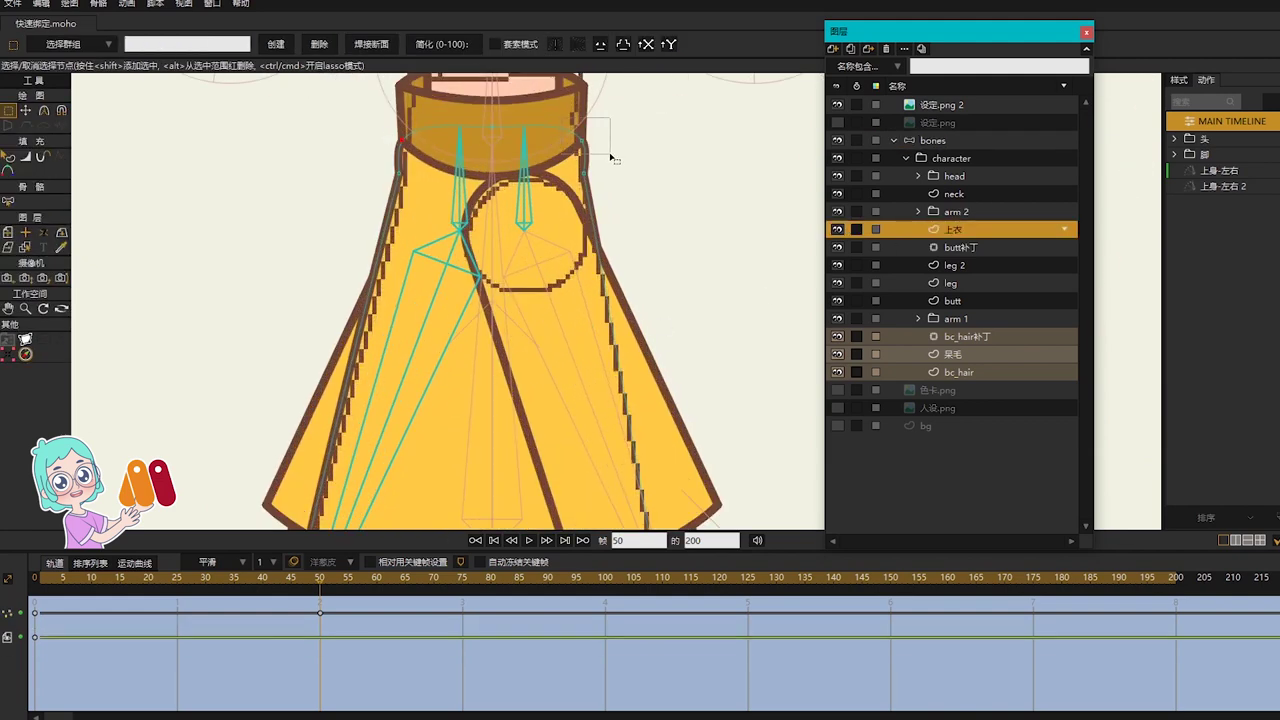
{"action": "key", "text": "c"}
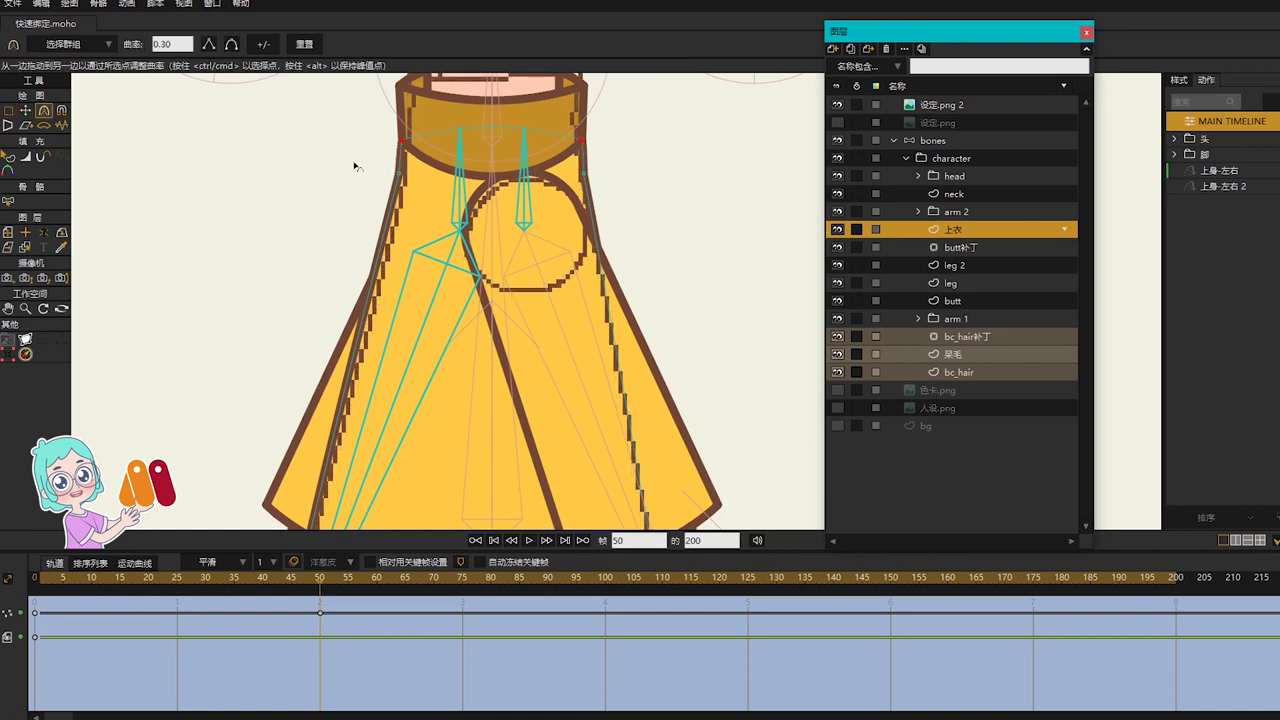
{"action": "scroll", "coordinate": [620, 233], "scroll_direction": "down", "scroll_amount": 3}
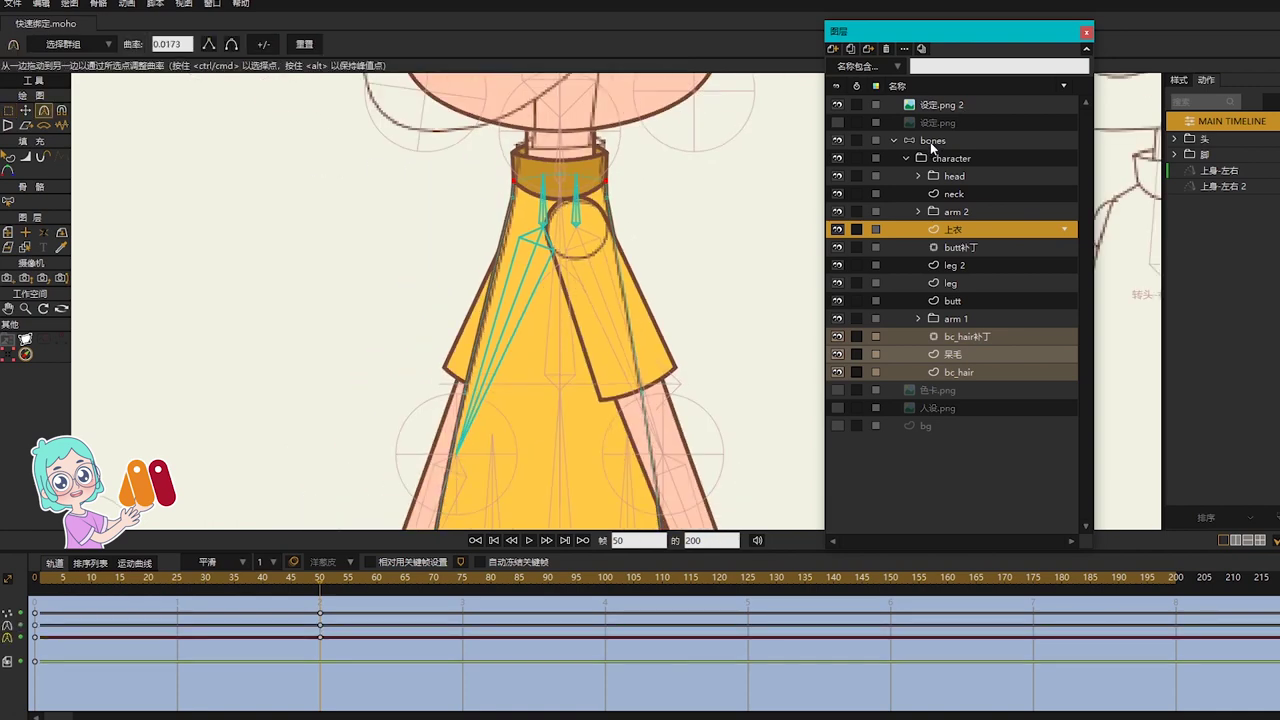
Step: Hide the 设定.png 2 reference and scrub the upper-body turn back to frame 25 to inspect the shoulders
{"action": "left_click", "coordinate": [930, 141]}
{"action": "left_click", "coordinate": [837, 105]}
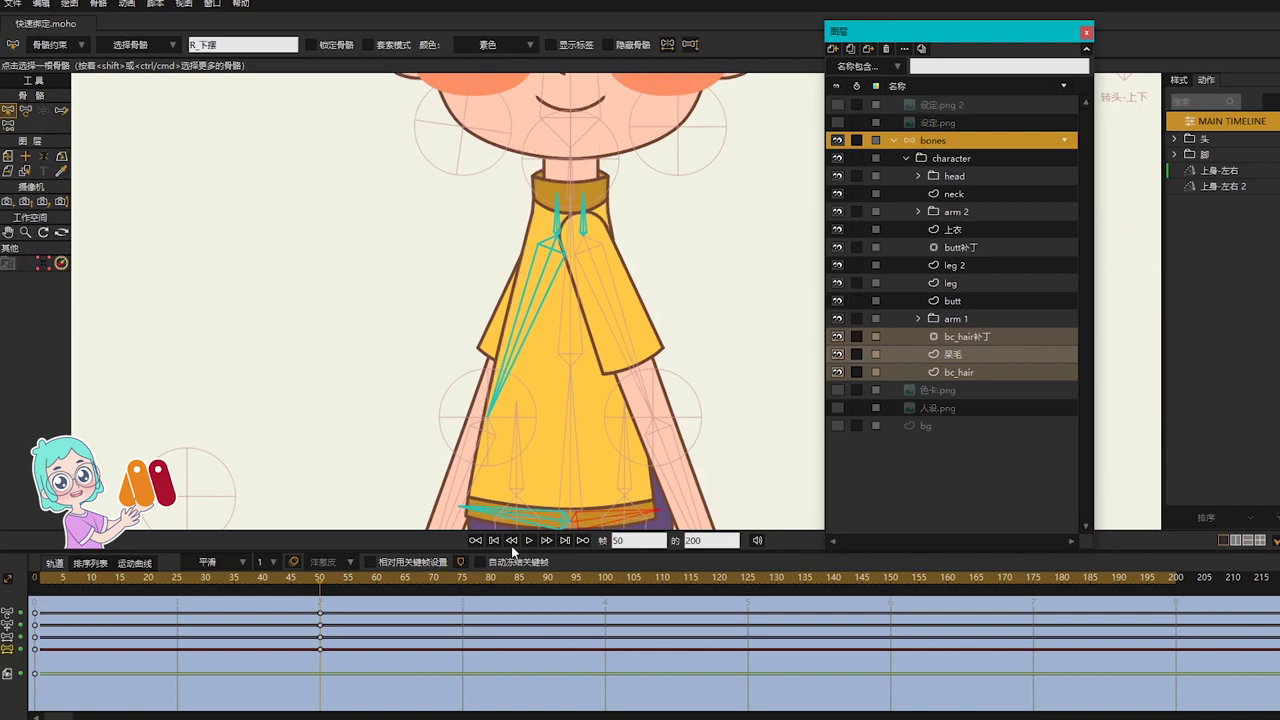
{"action": "left_click_drag", "start_coordinate": [290, 585], "coordinate": [178, 588]}
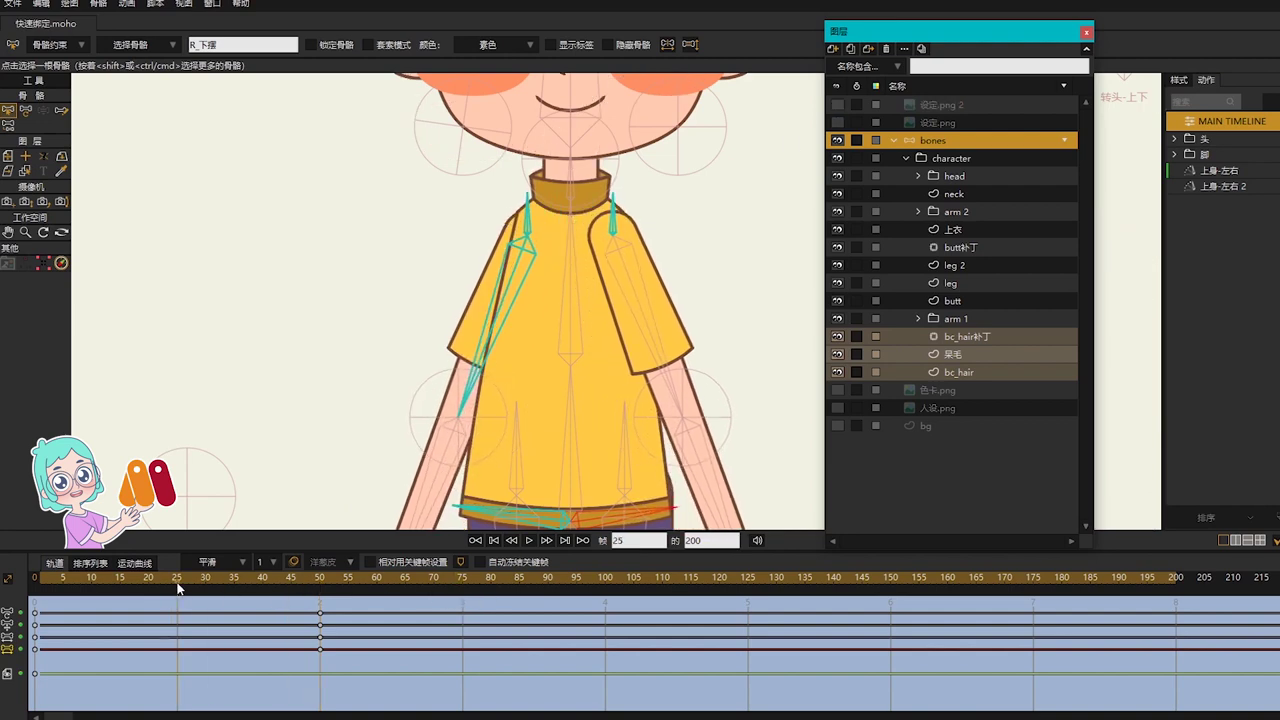
{"action": "scroll", "coordinate": [612, 207], "scroll_direction": "up", "scroll_amount": 2}
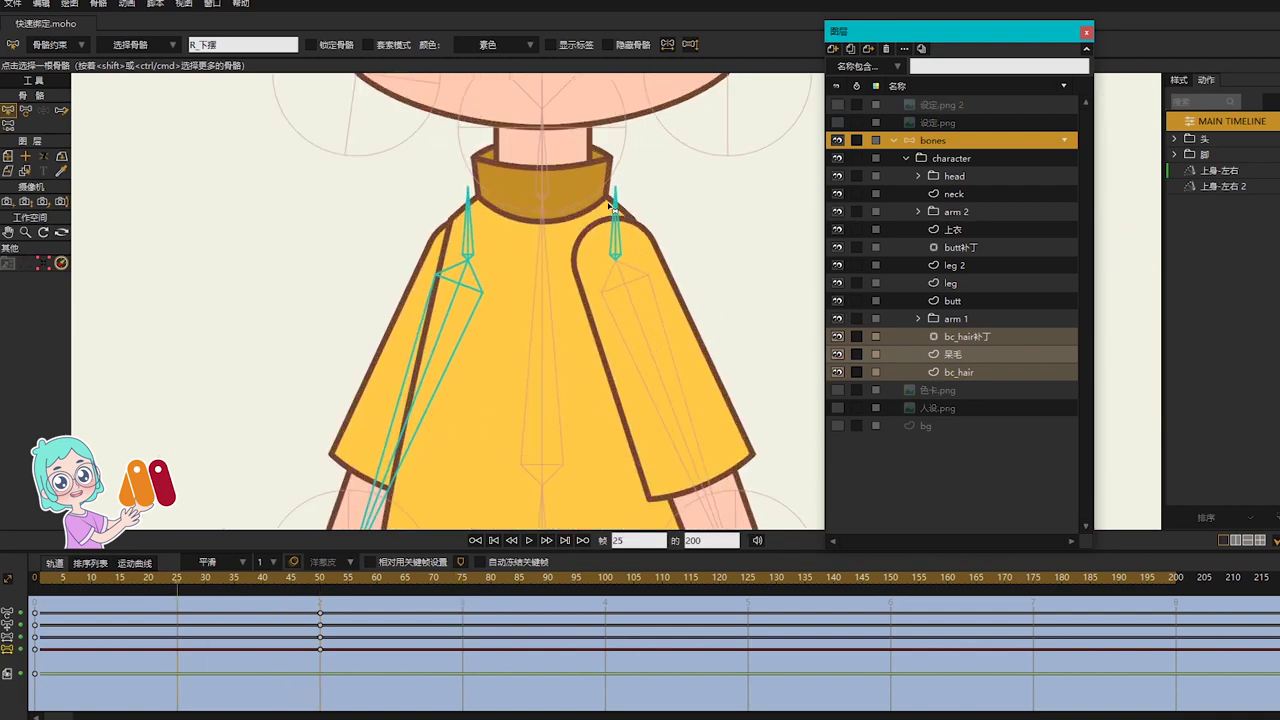
Step: At frame 25, nudge the 上衣 layer's two shoulder corner points and round them to a curvature of about 0.54
{"action": "left_click", "coordinate": [967, 233]}
{"action": "scroll", "coordinate": [500, 243], "scroll_direction": "up", "scroll_amount": 2}
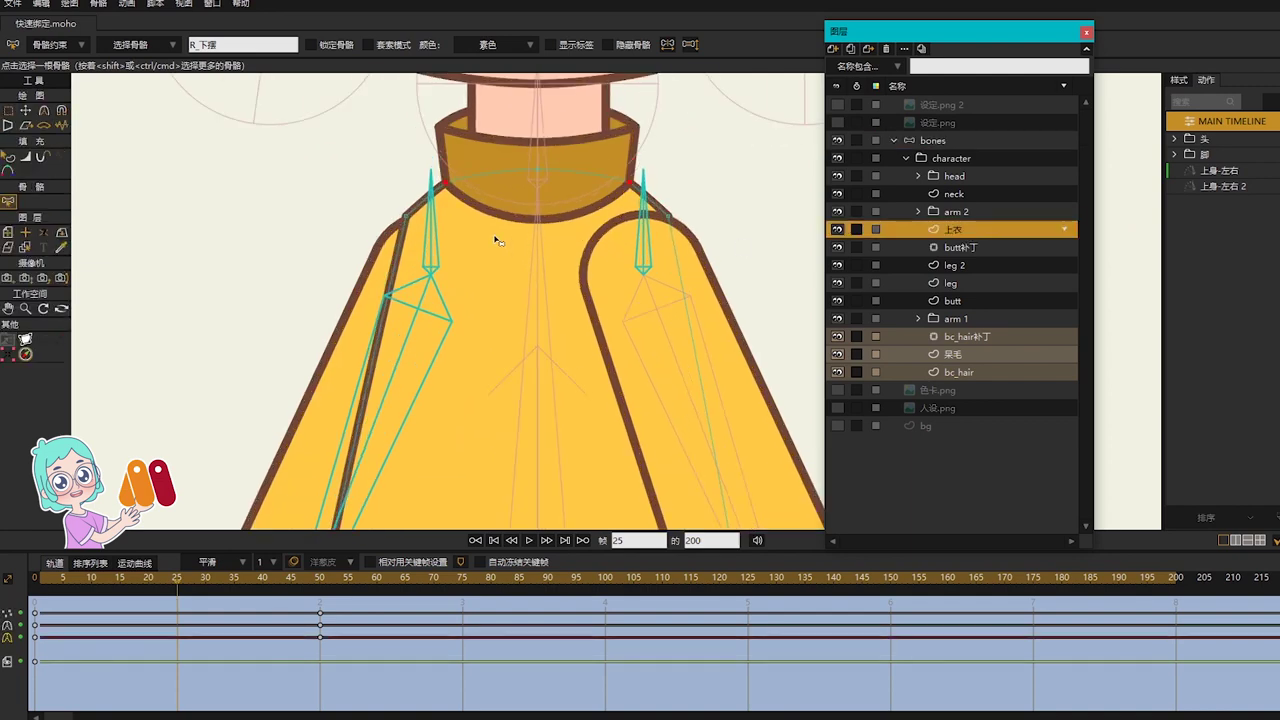
{"action": "left_click_drag", "start_coordinate": [377, 209], "coordinate": [727, 247]}
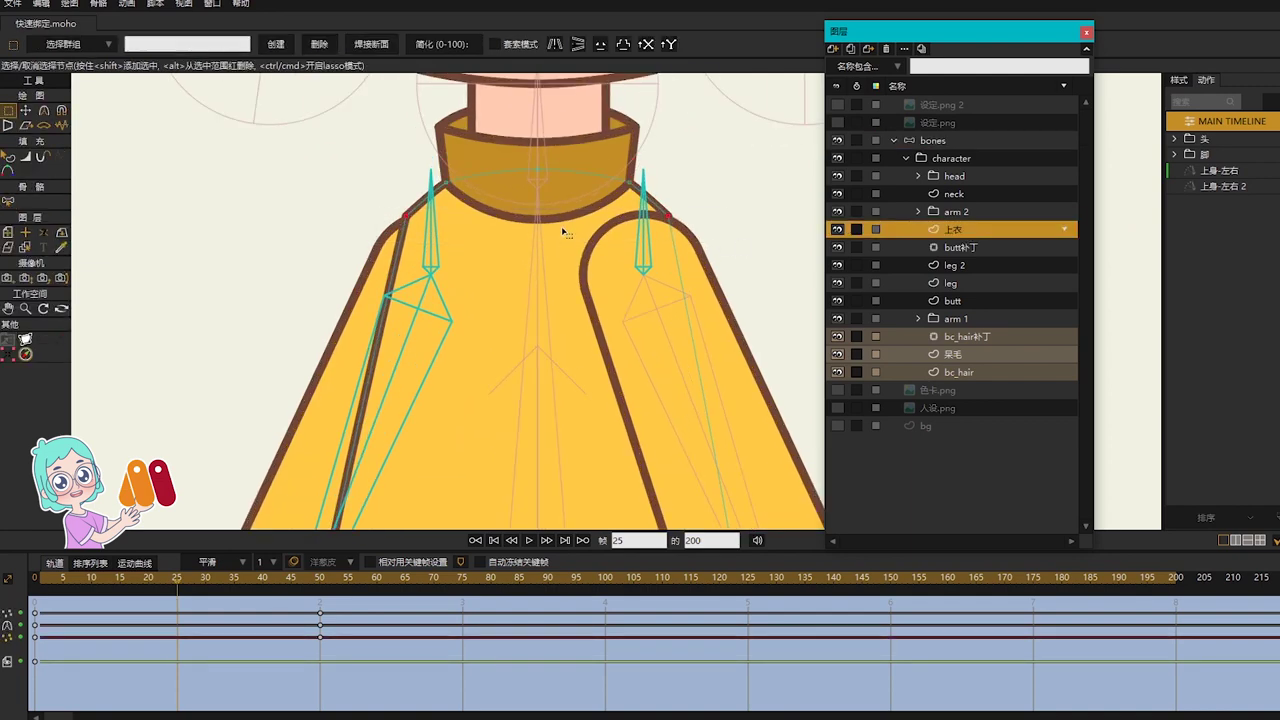
{"action": "key", "text": "t"}
{"action": "left_click_drag", "start_coordinate": [573, 229], "coordinate": [573, 230]}
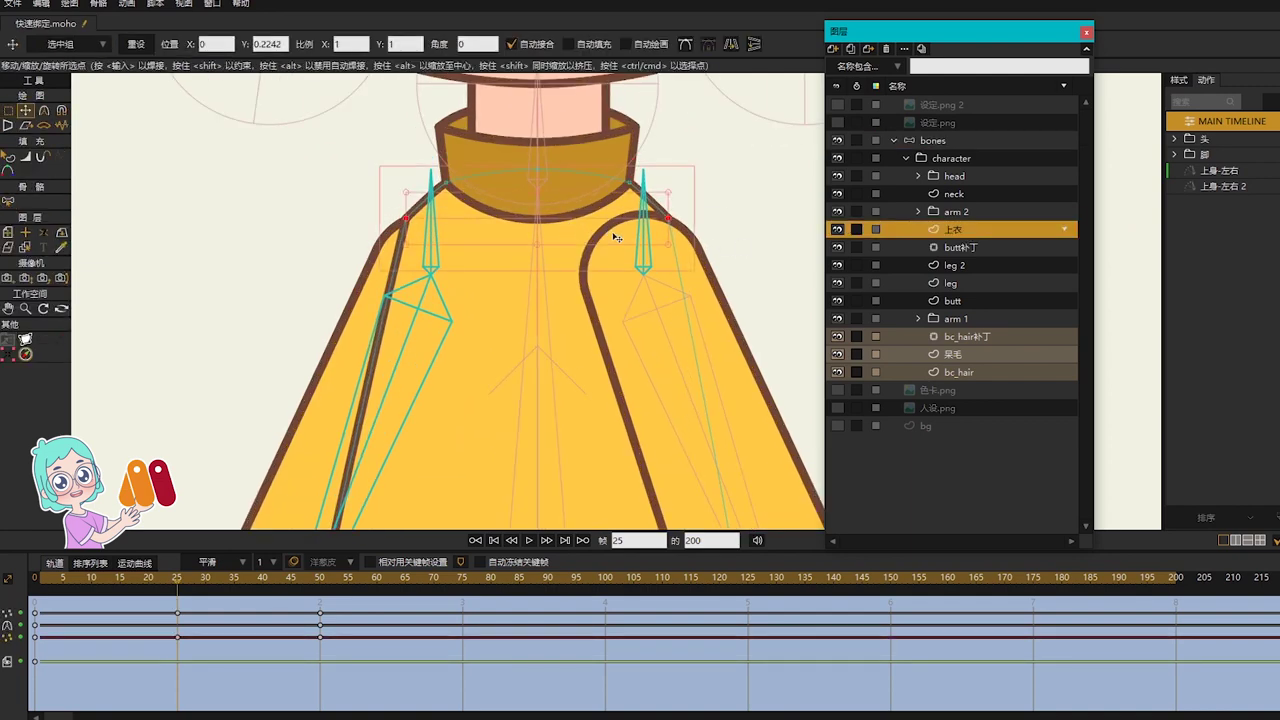
{"action": "scroll", "coordinate": [620, 281], "scroll_direction": "down", "scroll_amount": 2}
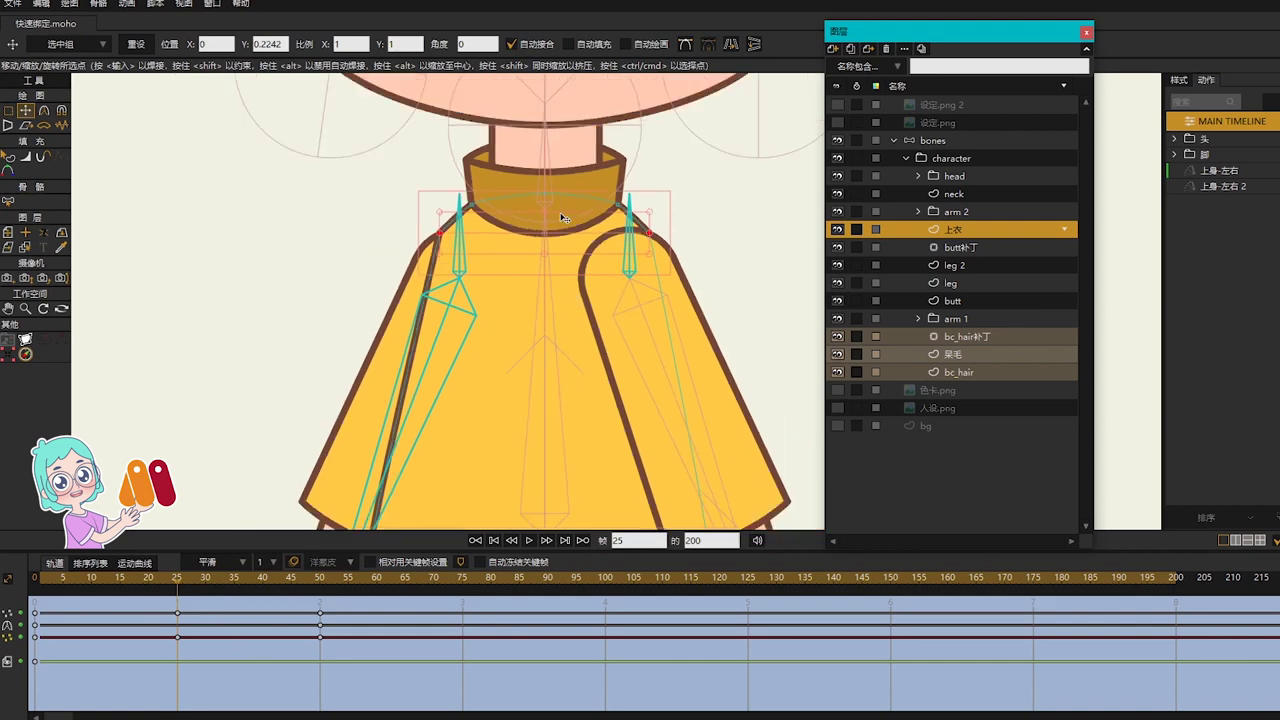
{"action": "key", "text": "c"}
{"action": "scroll", "coordinate": [397, 508], "scroll_direction": "down", "scroll_amount": 2}
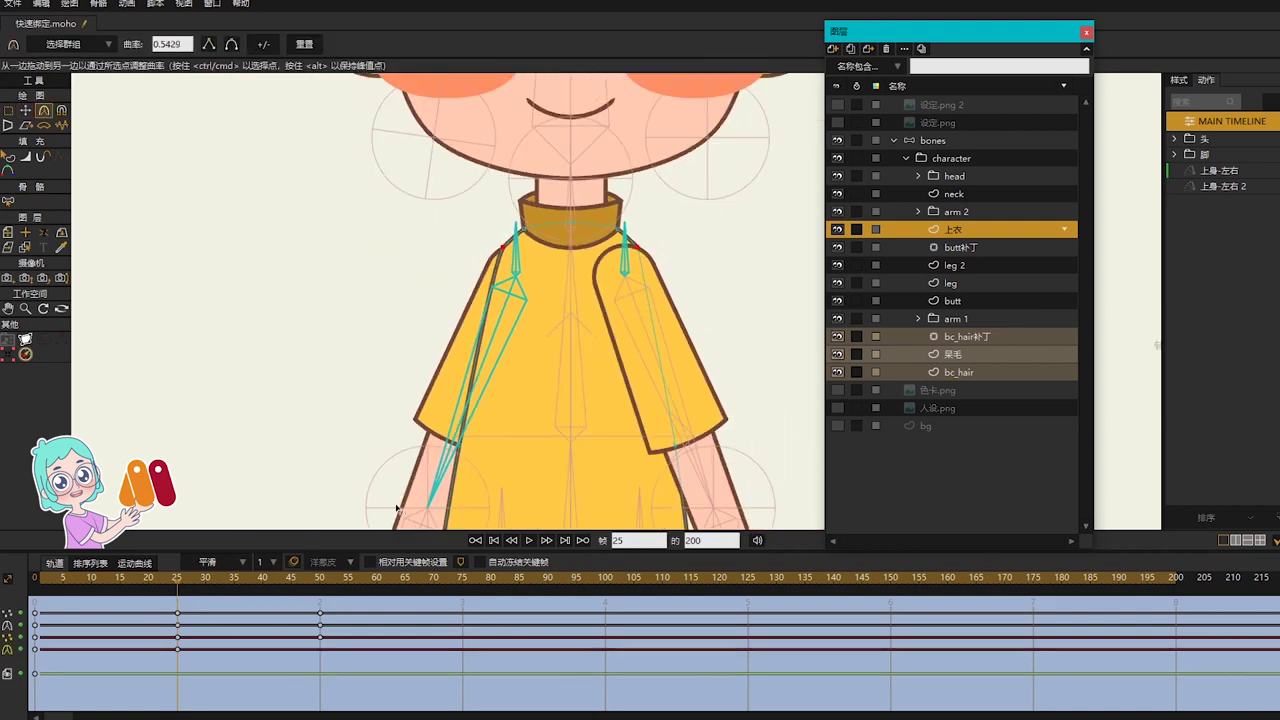
Step: Near the start of the timeline, enable animated layer ordering in the character group's depth-sort settings
{"action": "left_click_drag", "start_coordinate": [160, 574], "coordinate": [48, 607]}
{"action": "scroll", "coordinate": [533, 314], "scroll_direction": "down", "scroll_amount": 2}
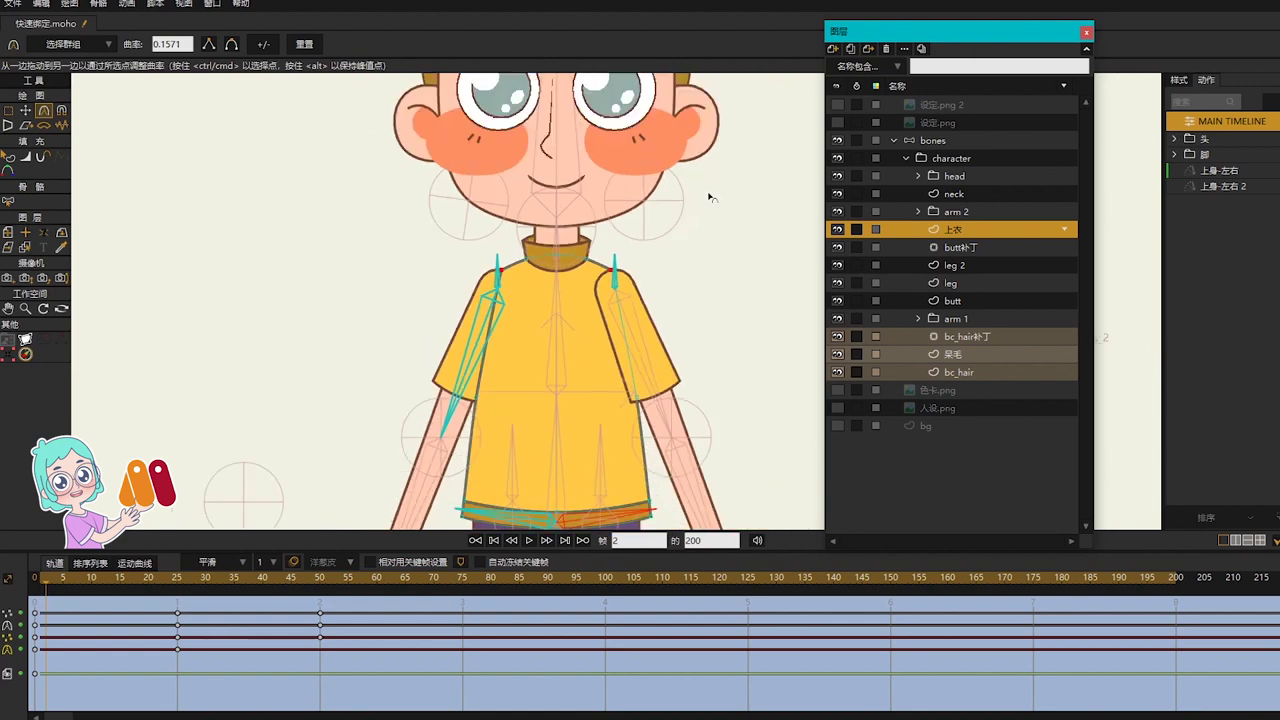
{"action": "left_click", "coordinate": [42, 585]}
{"action": "double_click", "coordinate": [948, 159]}
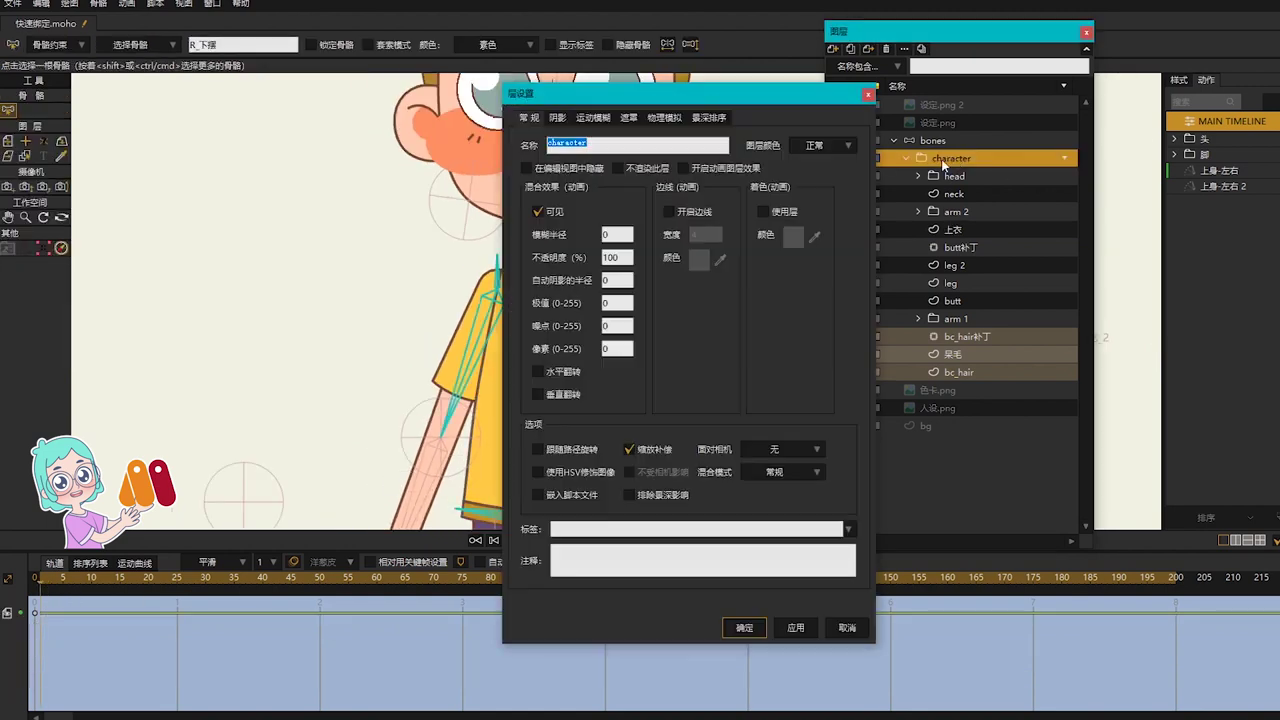
{"action": "left_click", "coordinate": [710, 118]}
{"action": "left_click", "coordinate": [744, 628]}
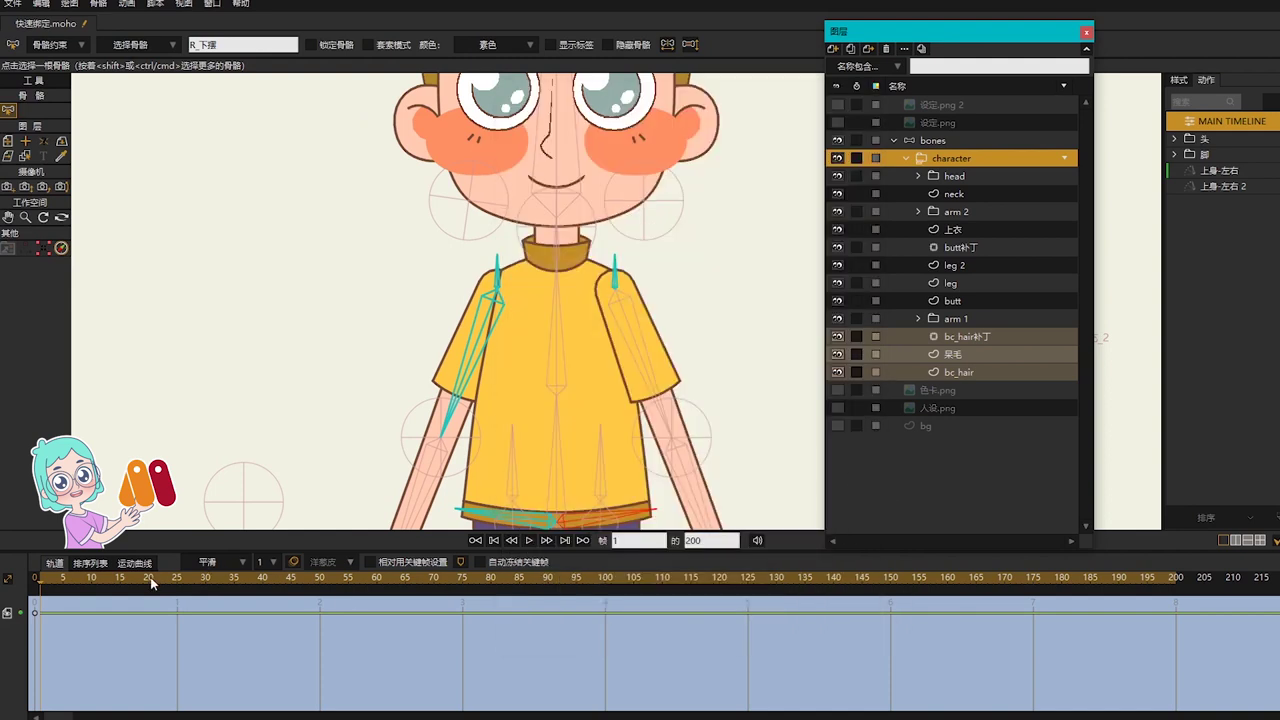
Step: Order the arm 2 group below butt at the start of the action and back above 上衣 at frame 10
{"action": "left_click", "coordinate": [36, 582]}
{"action": "left_click_drag", "start_coordinate": [955, 217], "coordinate": [957, 314]}
{"action": "left_click", "coordinate": [63, 582]}
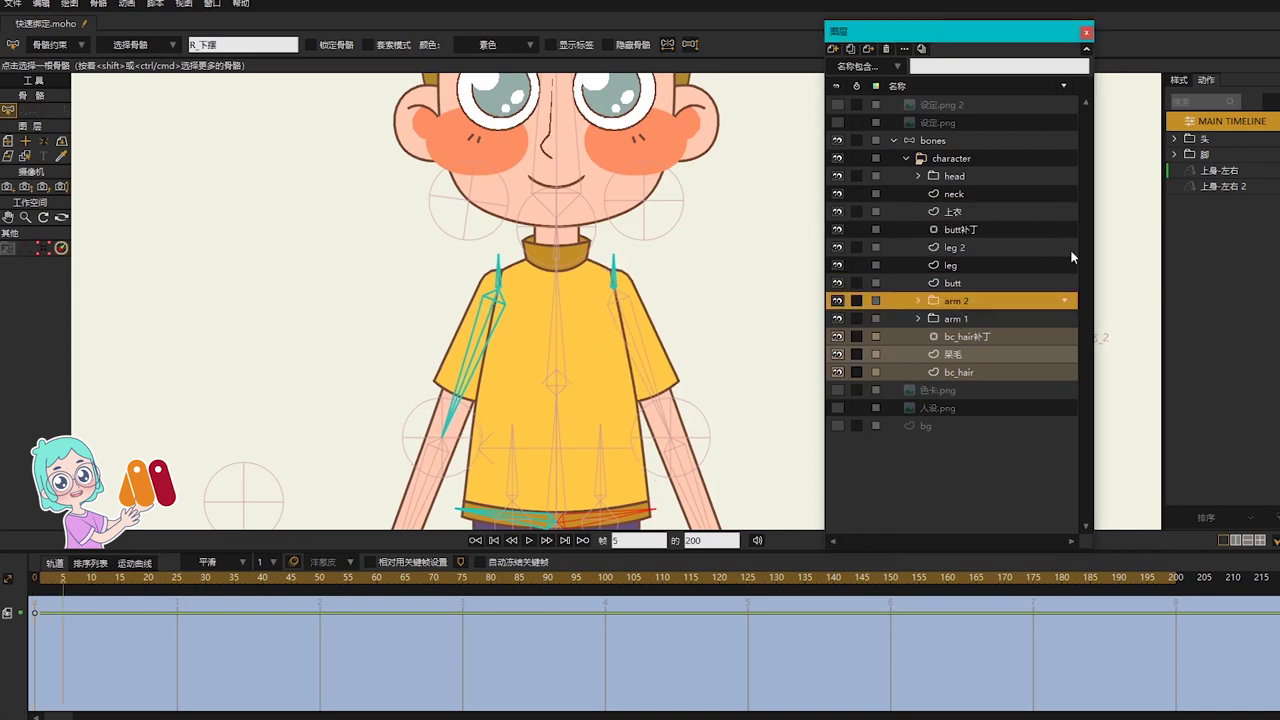
{"action": "left_click", "coordinate": [92, 578]}
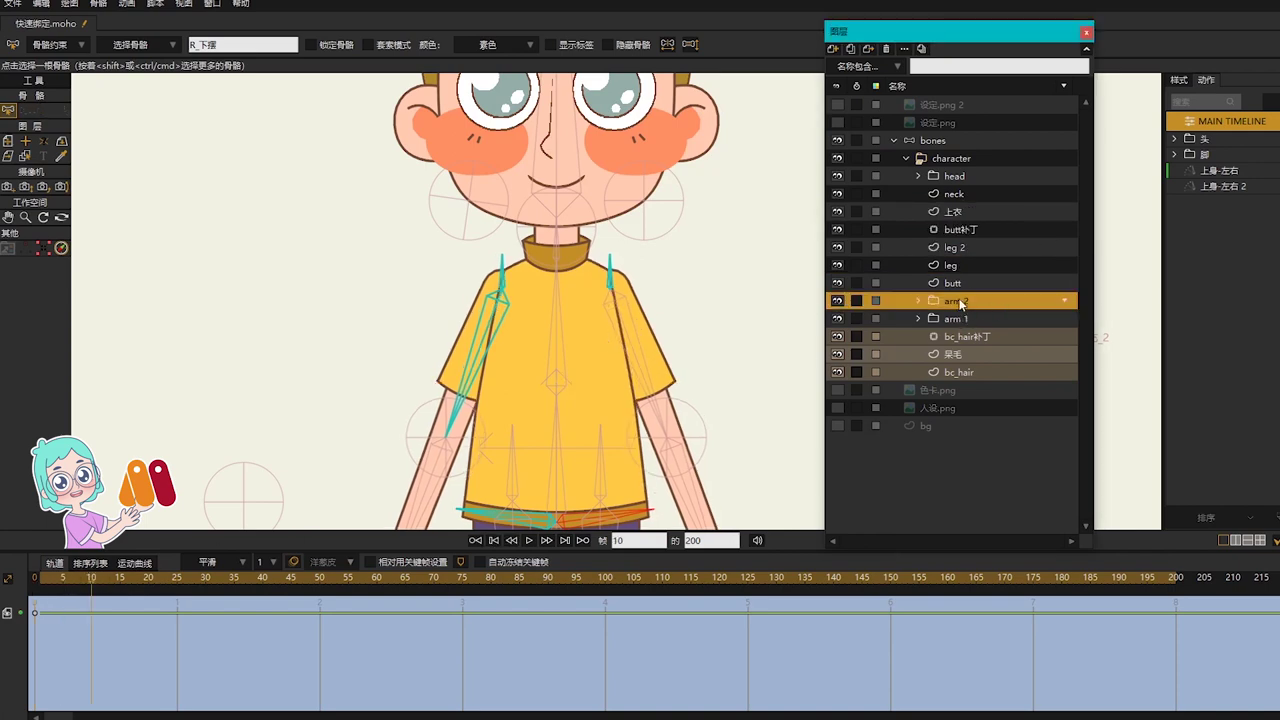
{"action": "left_click_drag", "start_coordinate": [960, 304], "coordinate": [958, 206]}
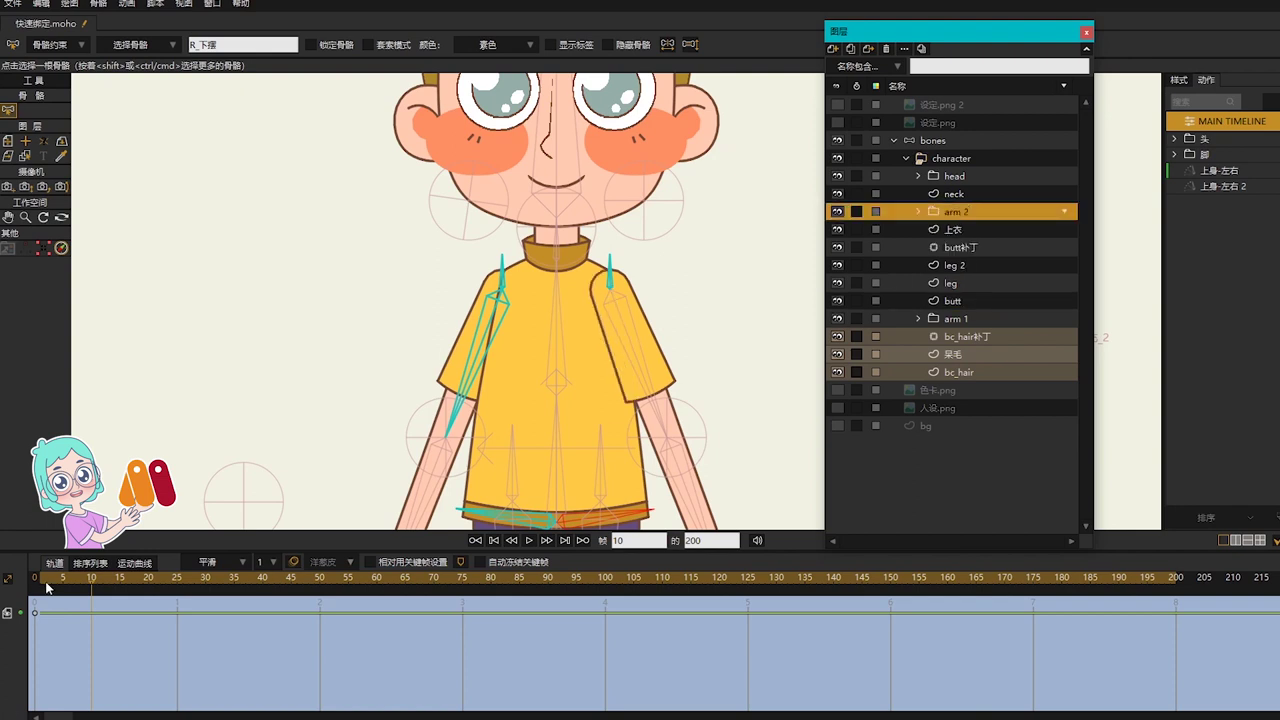
Step: Show the 设定.png 2 reference at frame 50 and reshape the collar's lower edge on the neck layer to match it
{"action": "left_click_drag", "start_coordinate": [46, 588], "coordinate": [321, 605]}
{"action": "left_click", "coordinate": [840, 105]}
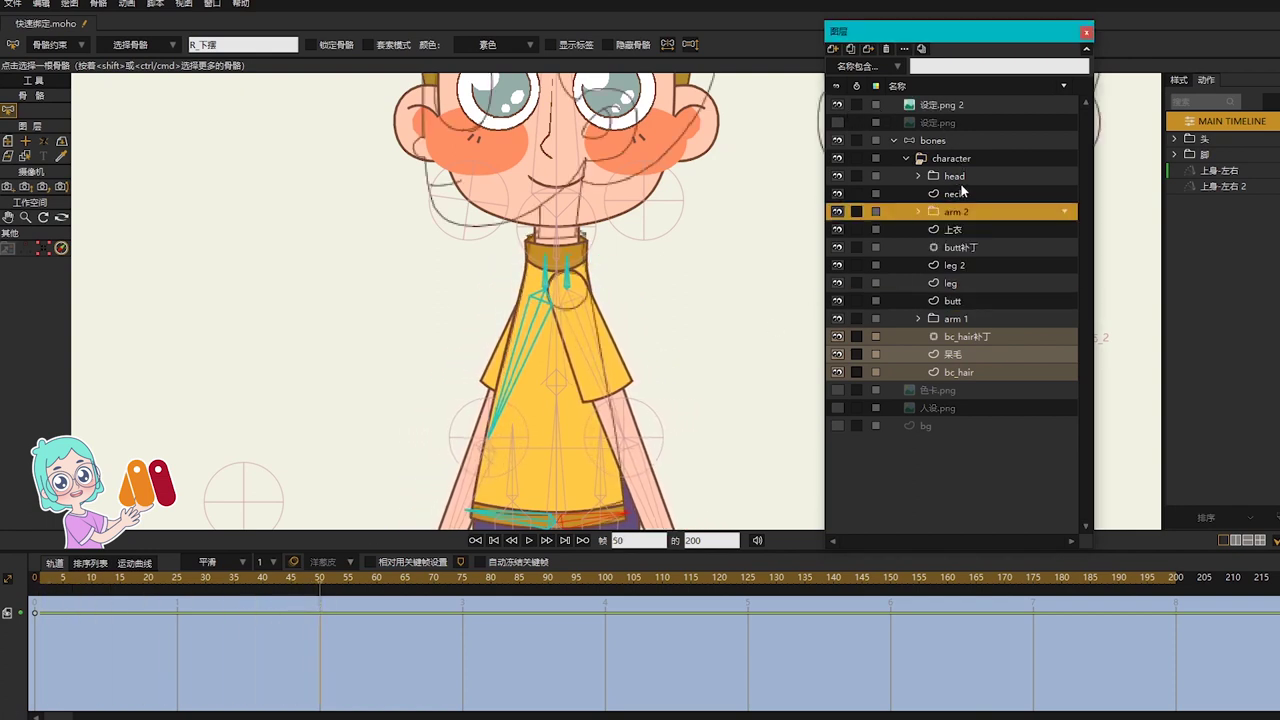
{"action": "left_click", "coordinate": [958, 194]}
{"action": "scroll", "coordinate": [608, 277], "scroll_direction": "up", "scroll_amount": 3}
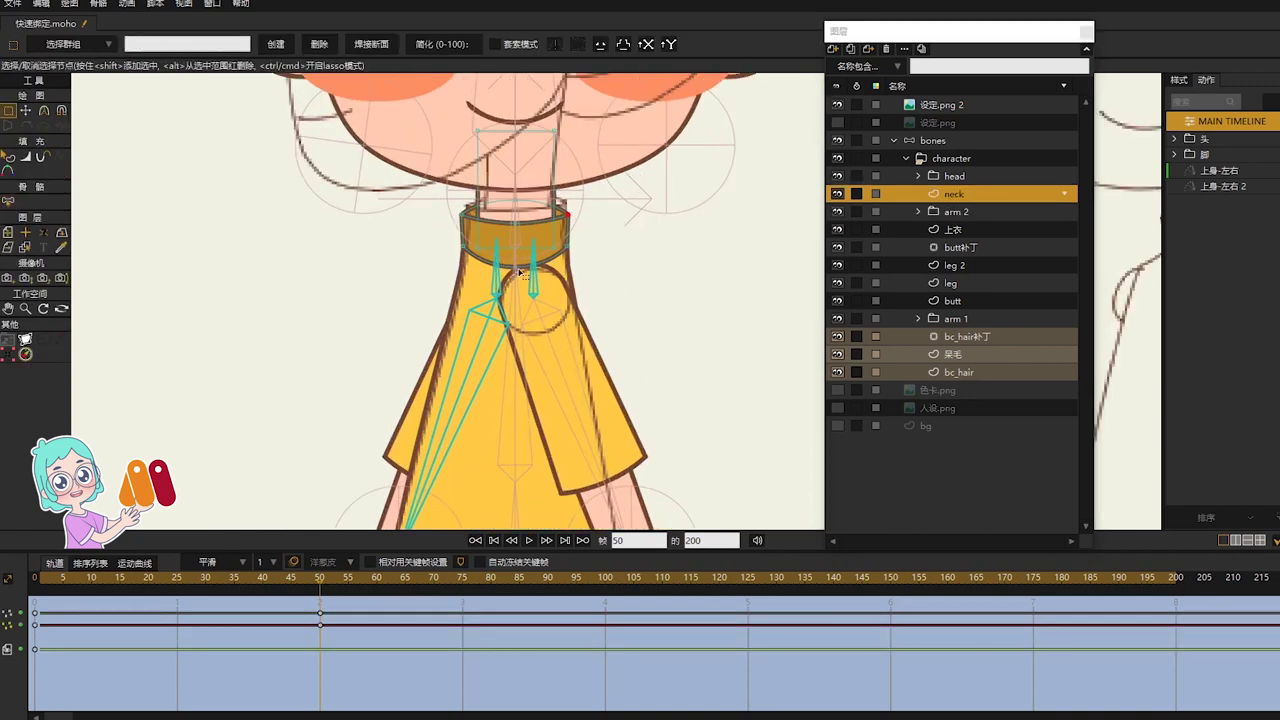
{"action": "key", "text": "t"}
{"action": "scroll", "coordinate": [557, 264], "scroll_direction": "up", "scroll_amount": 2}
{"action": "left_click_drag", "start_coordinate": [477, 263], "coordinate": [500, 267]}
{"action": "key", "text": "c"}
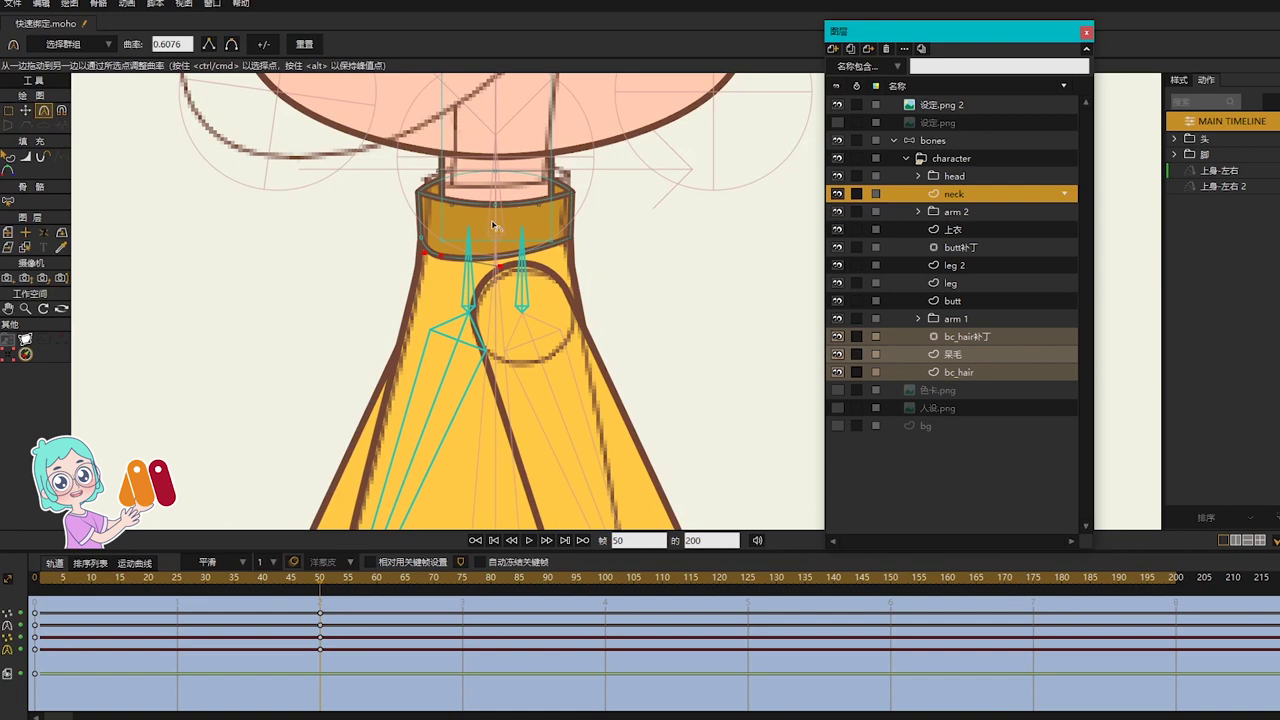
Step: Shift the middle point of the collar's front upper rim sideways and adjust its curve to follow the reference
{"action": "left_click", "coordinate": [500, 207]}
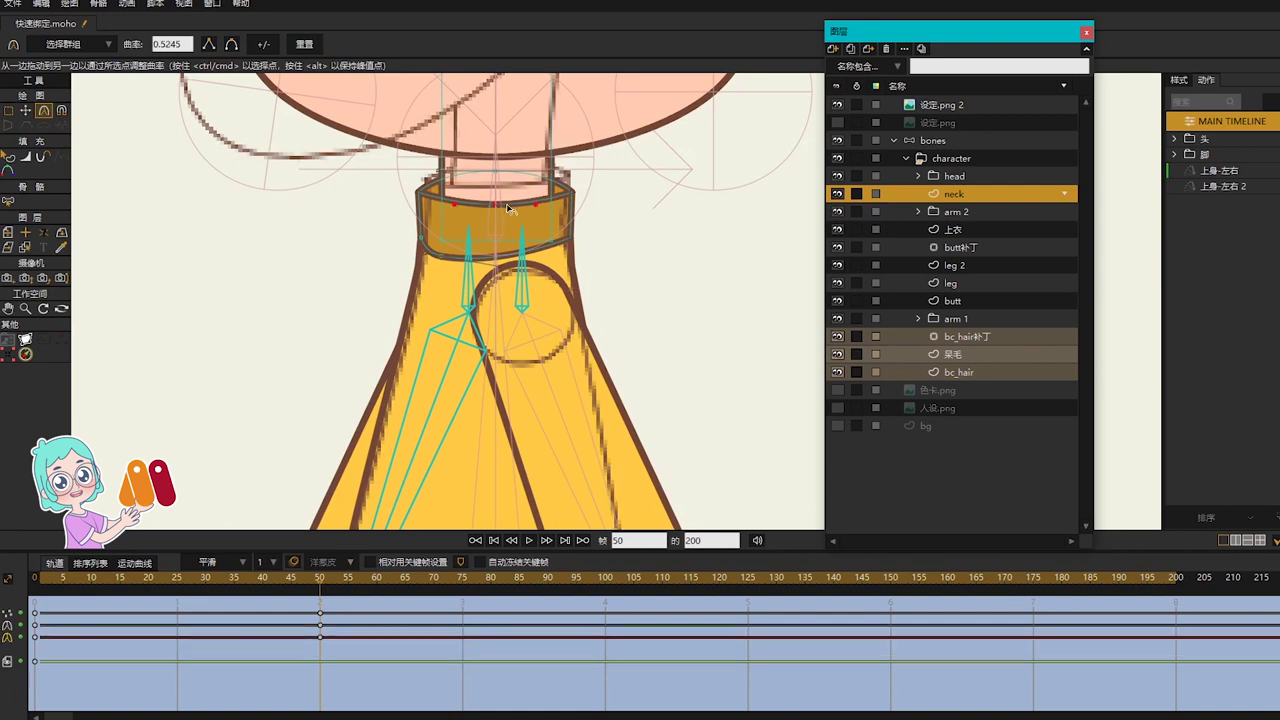
{"action": "key", "text": "t"}
{"action": "left_click_drag", "start_coordinate": [495, 206], "coordinate": [430, 204]}
{"action": "key", "text": "c"}
{"action": "left_click", "coordinate": [497, 208]}
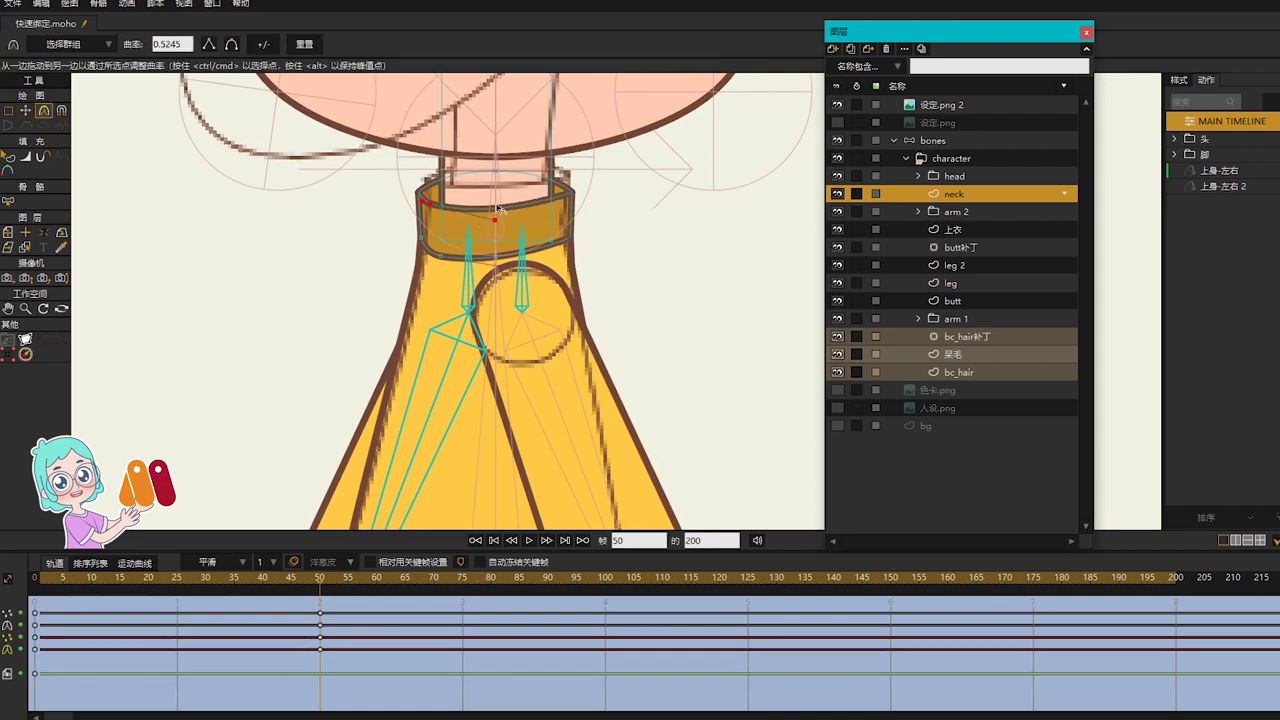
Step: Shift the middle point of the collar's back rim to the opposite side and set its curvature to about 0.71
{"action": "key", "text": "t"}
{"action": "left_click_drag", "start_coordinate": [497, 172], "coordinate": [543, 177]}
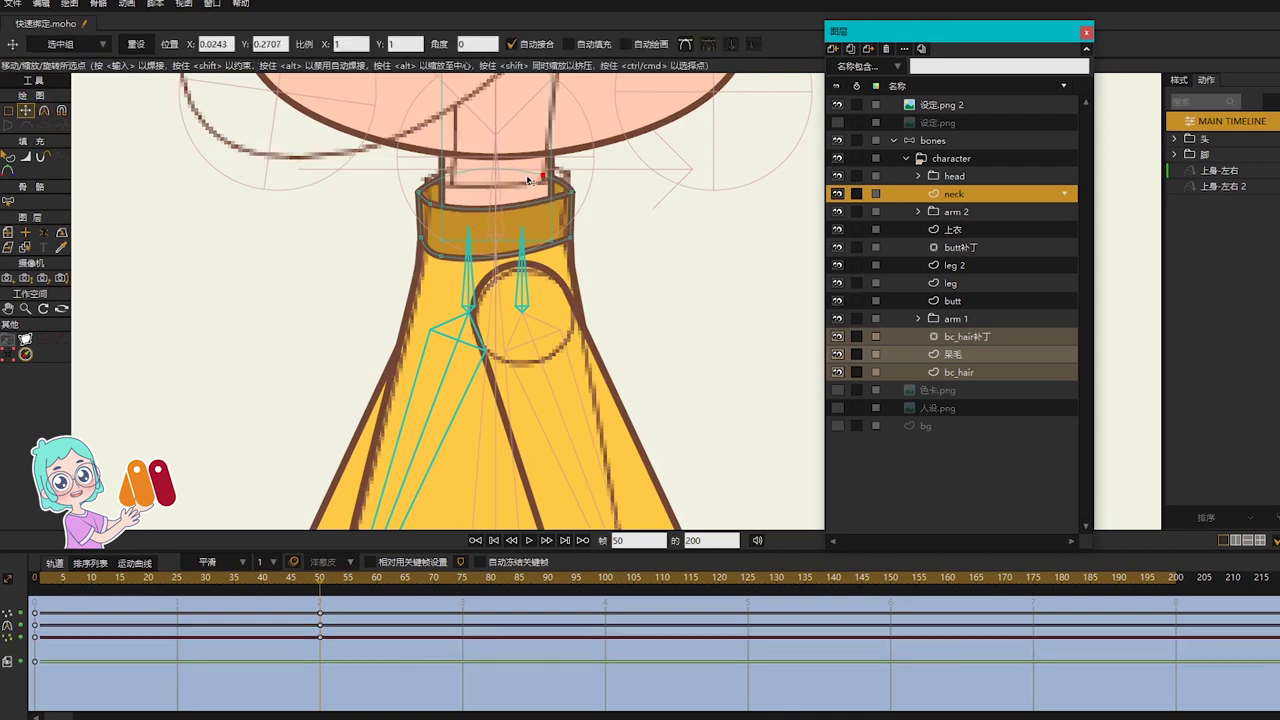
{"action": "key", "text": "c"}
{"action": "left_click_drag", "start_coordinate": [457, 155], "coordinate": [465, 168]}
Step: Hide the 设定.png 2 reference and scrub the timeline around frame 50 to check the upper-body turn
{"action": "scroll", "coordinate": [495, 258], "scroll_direction": "down", "scroll_amount": 2}
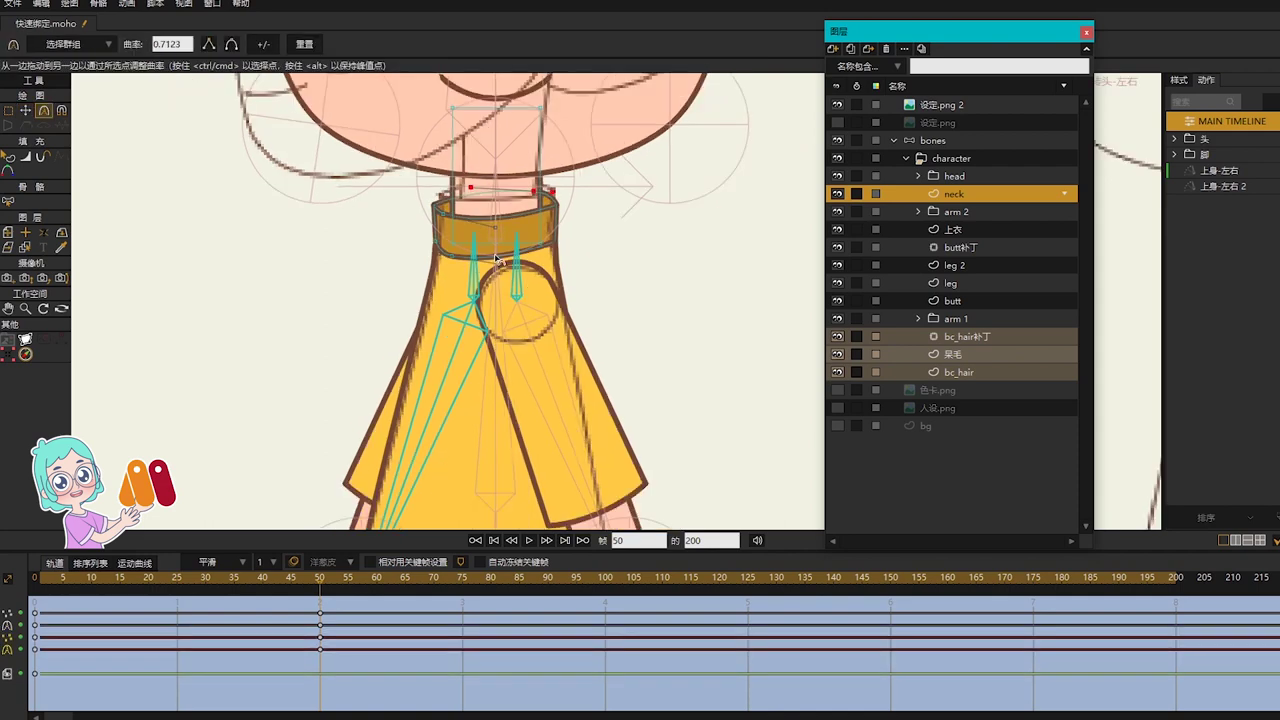
{"action": "scroll", "coordinate": [484, 313], "scroll_direction": "down", "scroll_amount": 1}
{"action": "left_click", "coordinate": [838, 104]}
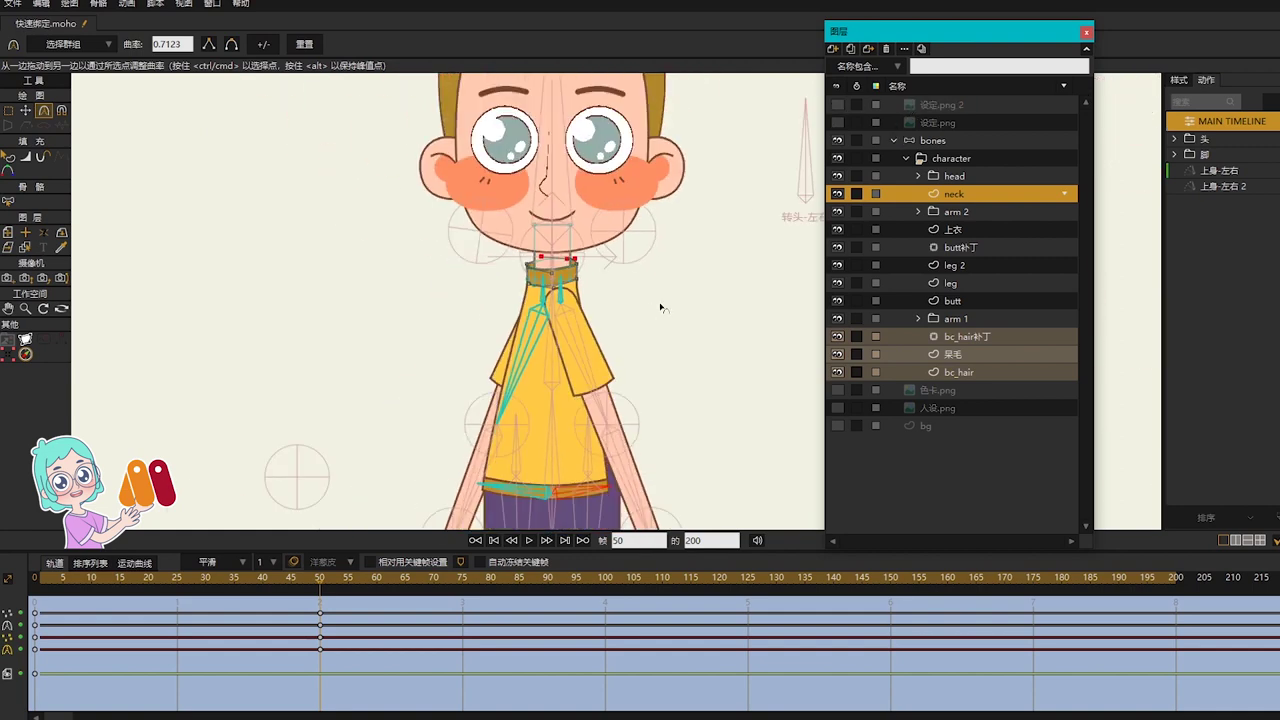
{"action": "left_click_drag", "start_coordinate": [277, 583], "coordinate": [360, 592]}
{"action": "scroll", "coordinate": [600, 265], "scroll_direction": "down", "scroll_amount": 2}
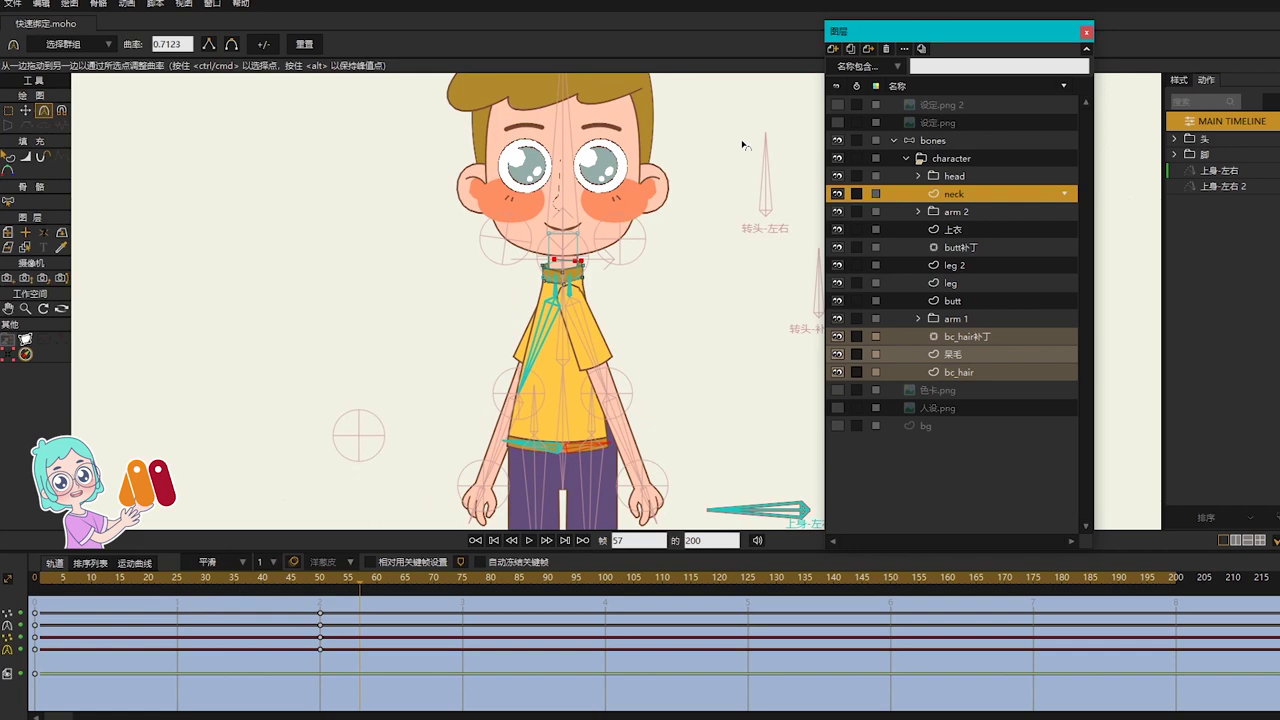
Step: Show the 设定.png reference, open the 上身-左右 2 action for editing and go to frame 50
{"action": "left_click", "coordinate": [36, 579]}
{"action": "left_click", "coordinate": [838, 122]}
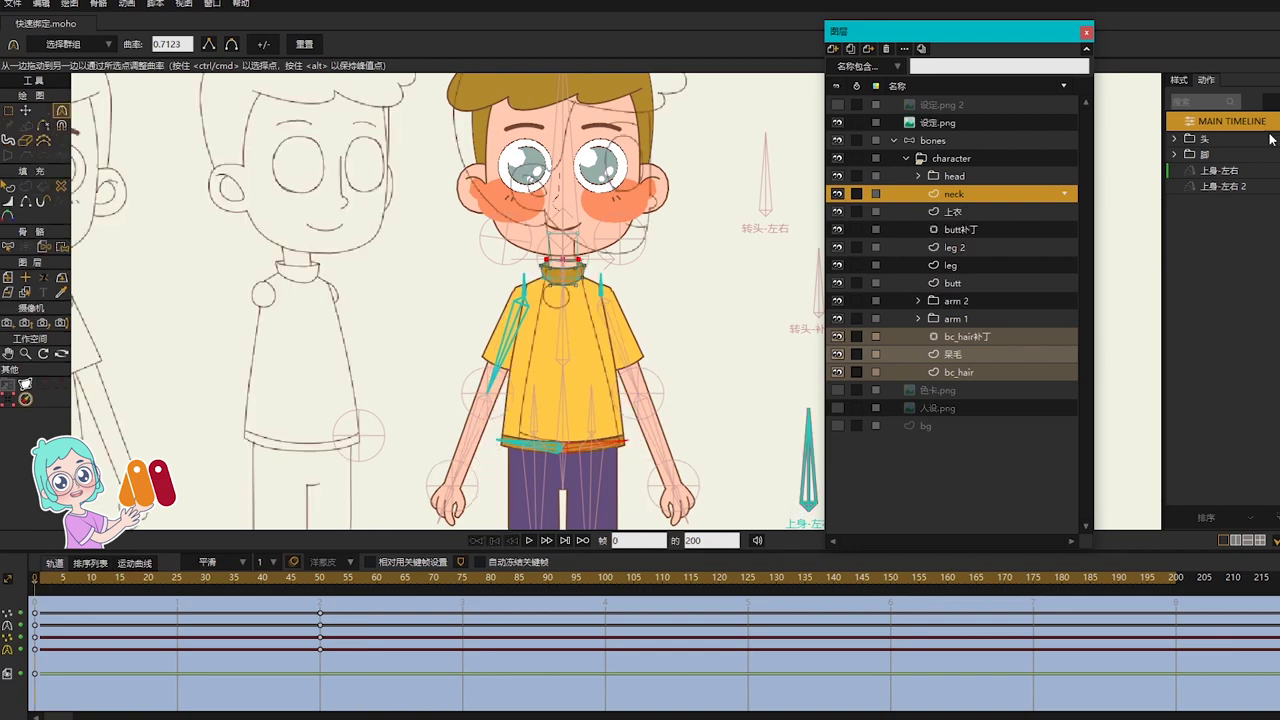
{"action": "double_click", "coordinate": [1220, 187]}
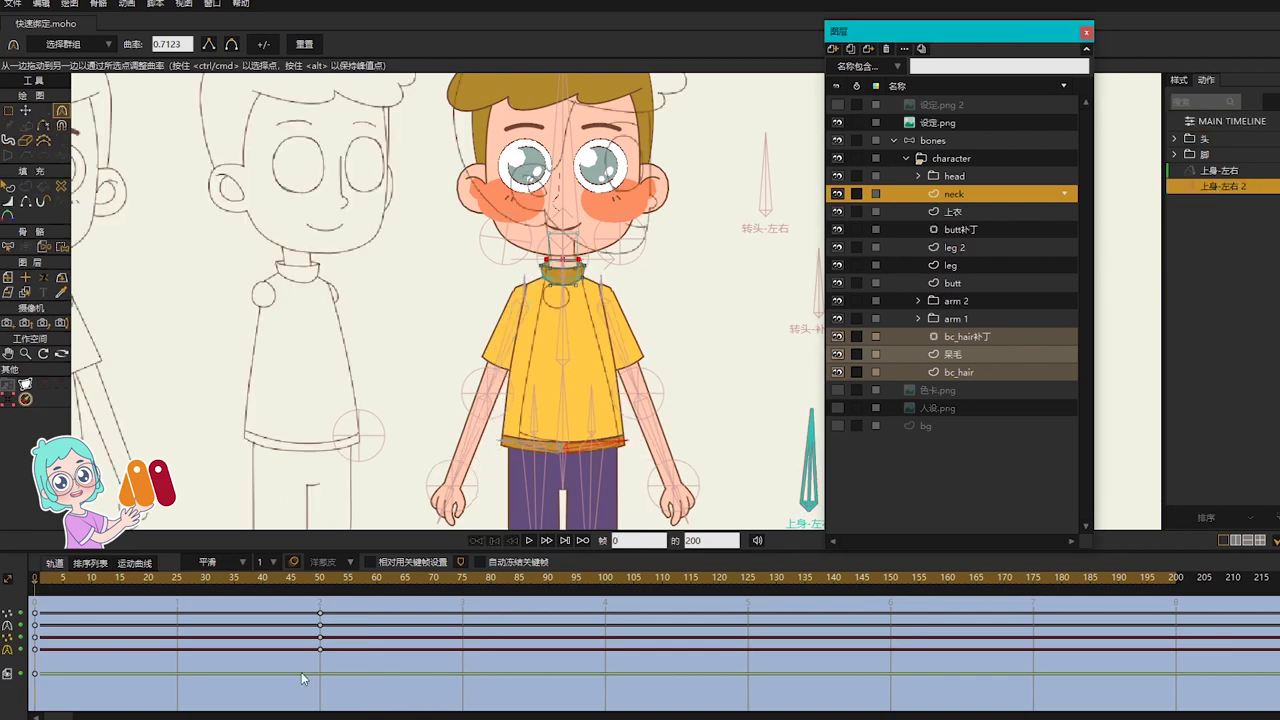
{"action": "left_click", "coordinate": [318, 579]}
Step: On the bones layer, set the L_肩 shoulder bone's Y position to 0.014
{"action": "scroll", "coordinate": [700, 245], "scroll_direction": "up", "scroll_amount": 3}
{"action": "left_click", "coordinate": [936, 141]}
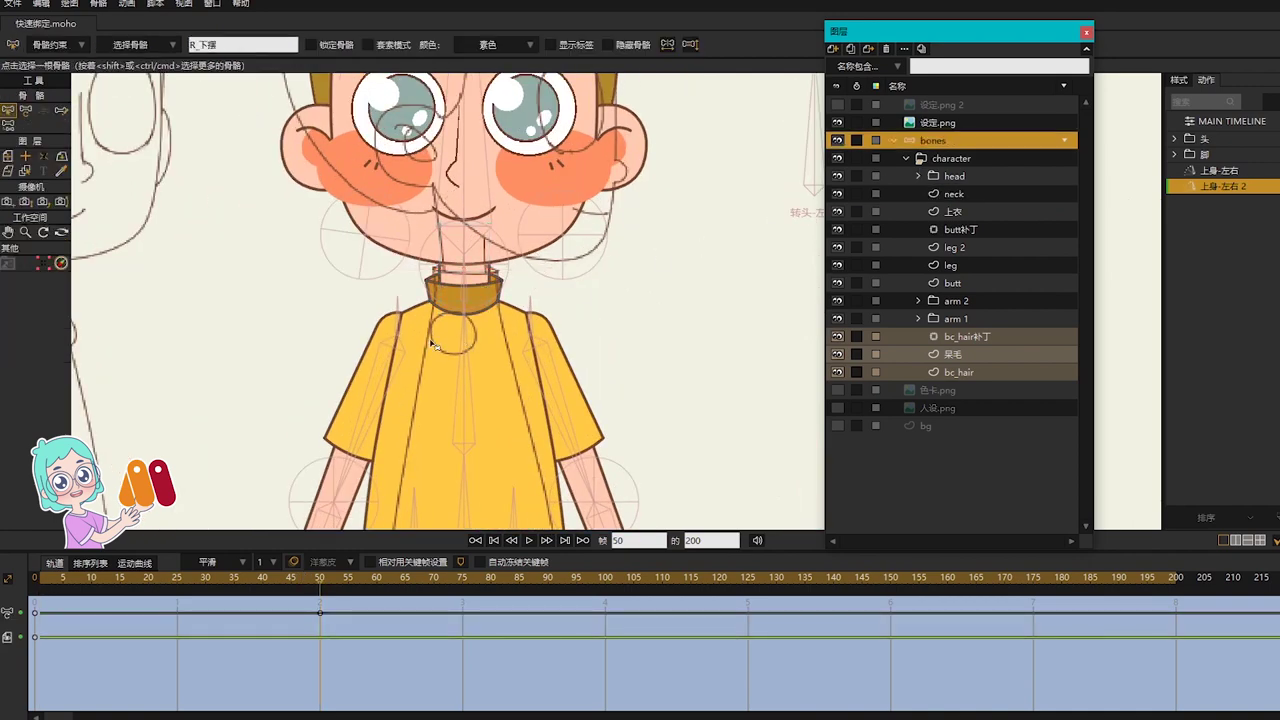
{"action": "type", "text": "t"}
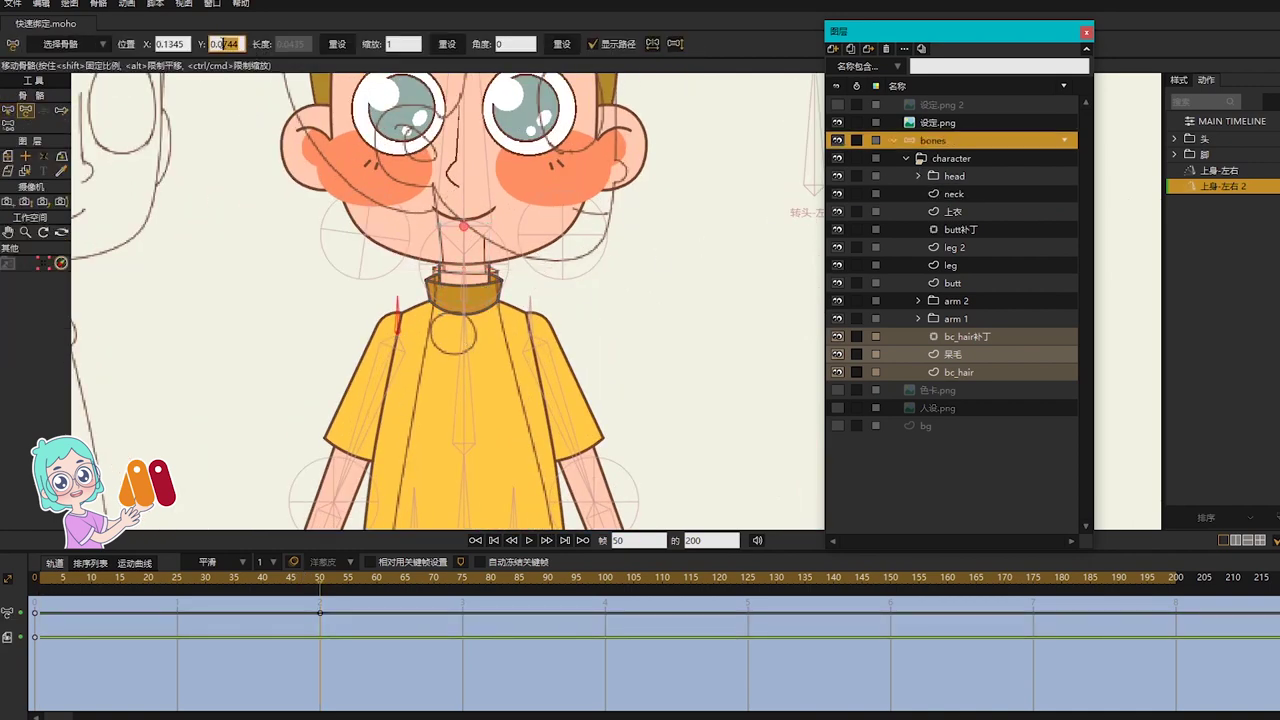
{"action": "type", "text": "14"}
{"action": "key", "text": "Return"}
{"action": "key", "text": "b"}
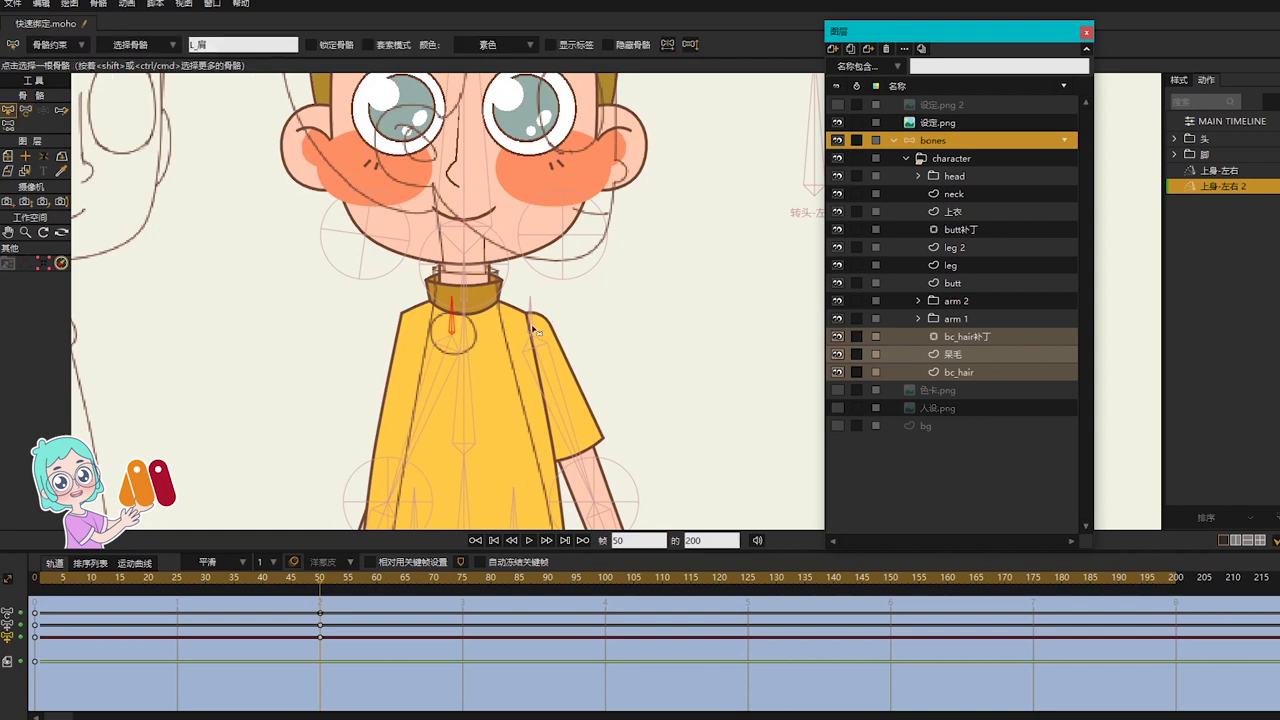
Step: Set the opposite shoulder bone's Y position to -0.0136 to match the reference sketch
{"action": "left_click", "coordinate": [531, 322]}
{"action": "key", "text": "t"}
{"action": "double_click", "coordinate": [227, 44]}
{"action": "type", "text": "0136"}
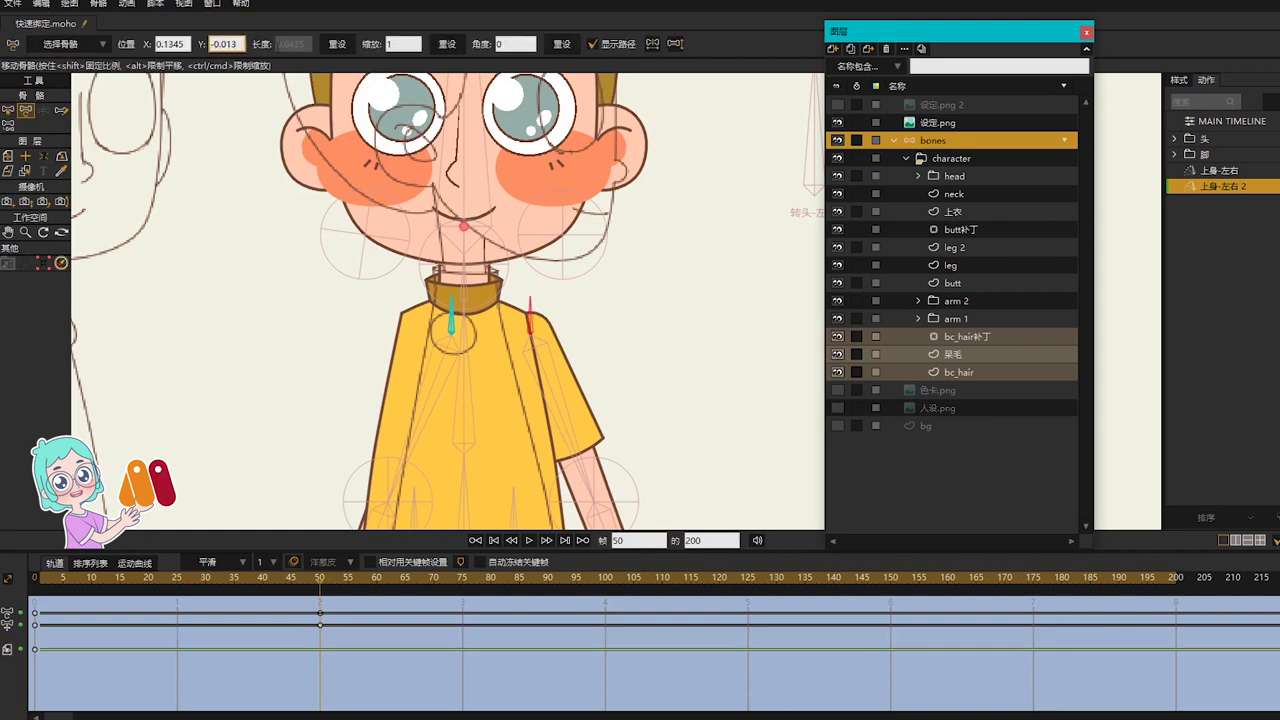
{"action": "key", "text": "Return"}
{"action": "scroll", "coordinate": [571, 263], "scroll_direction": "down", "scroll_amount": 2}
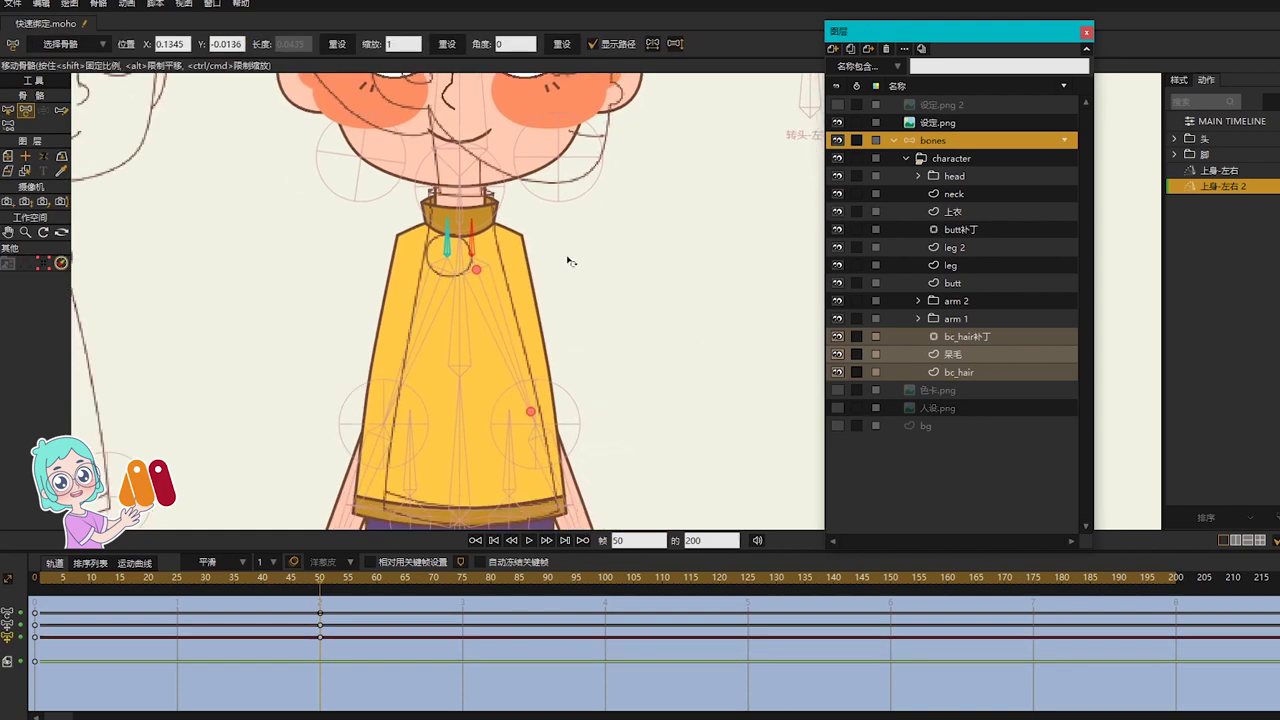
Step: On the neck layer, shift the collar's front edge points at frame 50 and adjust their curvature to follow the reference sketch
{"action": "left_click", "coordinate": [955, 194]}
{"action": "scroll", "coordinate": [450, 200], "scroll_direction": "up", "scroll_amount": 4}
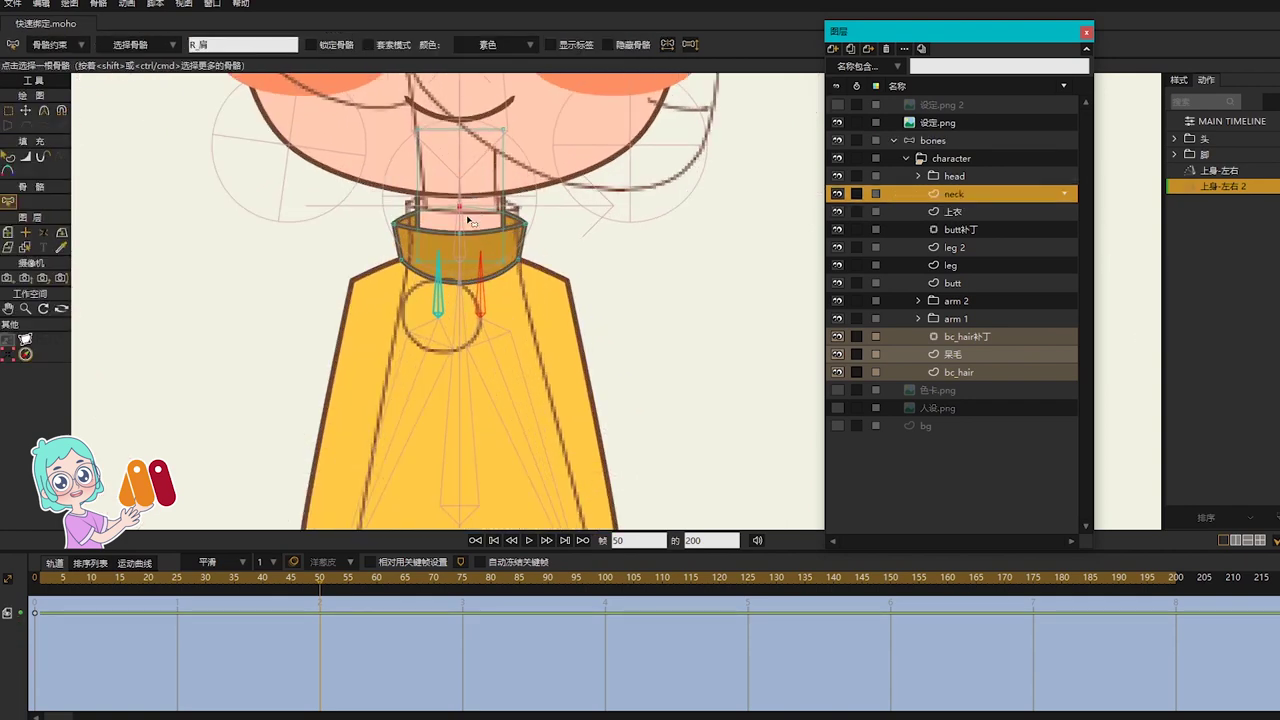
{"action": "key", "text": "t"}
{"action": "left_click_drag", "start_coordinate": [460, 233], "coordinate": [489, 282]}
{"action": "key", "text": "c"}
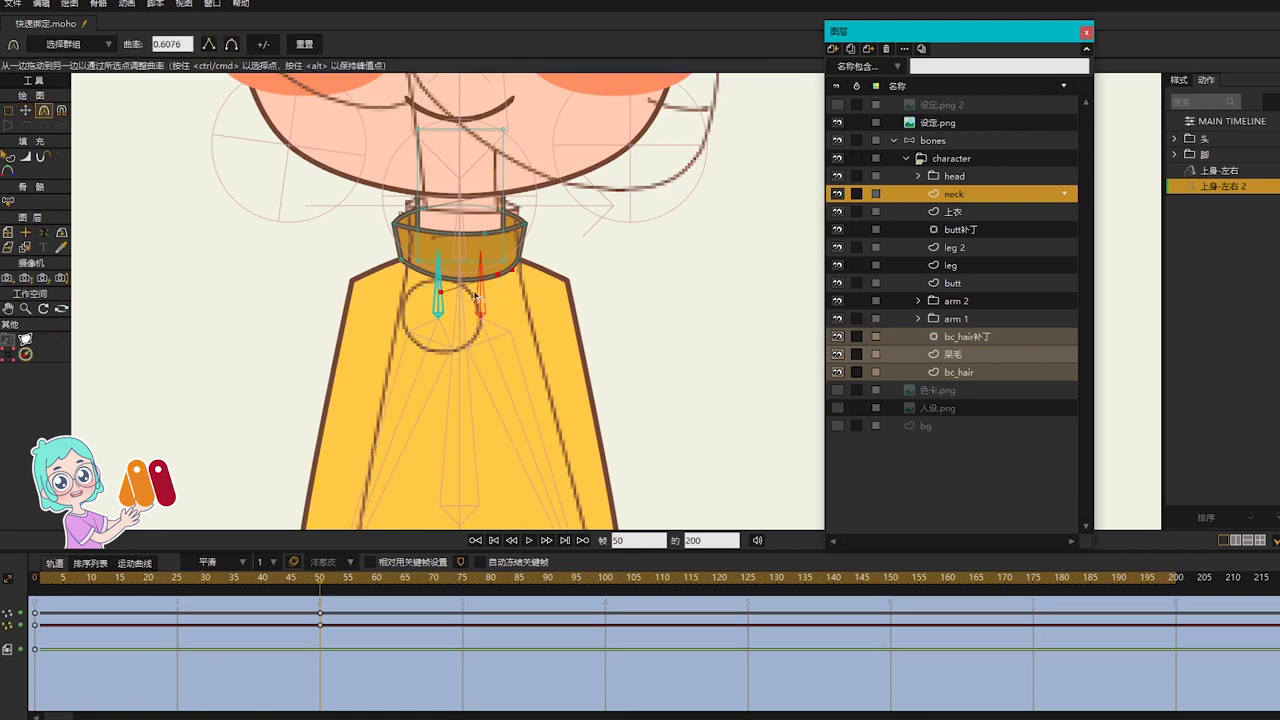
{"action": "left_click_drag", "start_coordinate": [447, 240], "coordinate": [483, 200]}
{"action": "left_click", "coordinate": [423, 208]}
{"action": "left_click", "coordinate": [455, 241]}
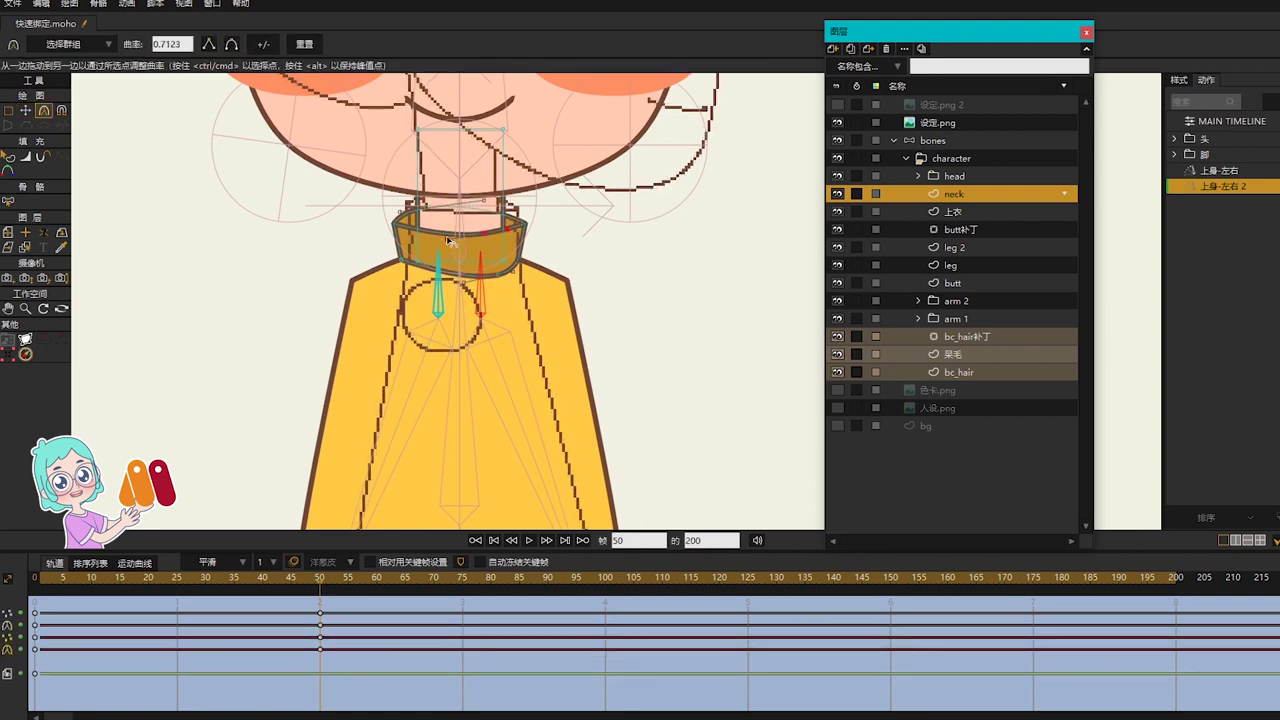
Step: Pull the collar's two side corners inward and adjust the back edge curvature to match the sketch
{"action": "key", "text": "t"}
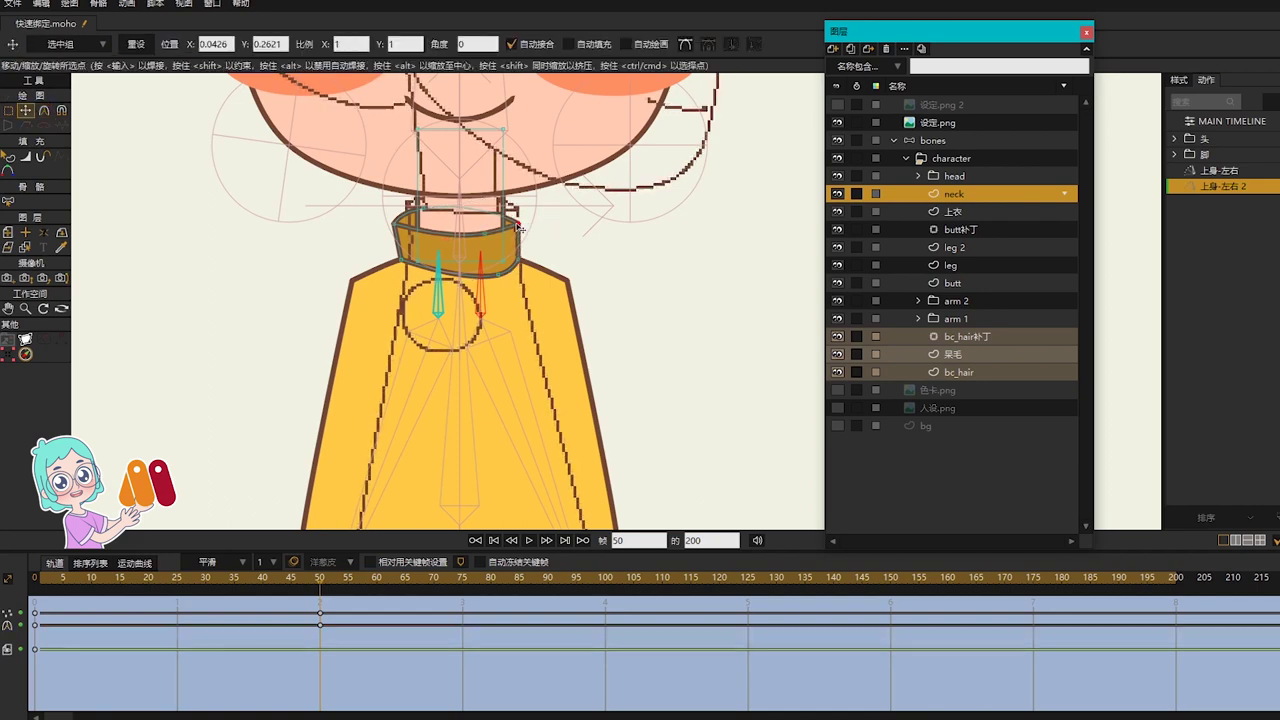
{"action": "left_click", "coordinate": [428, 209]}
{"action": "key", "text": "c"}
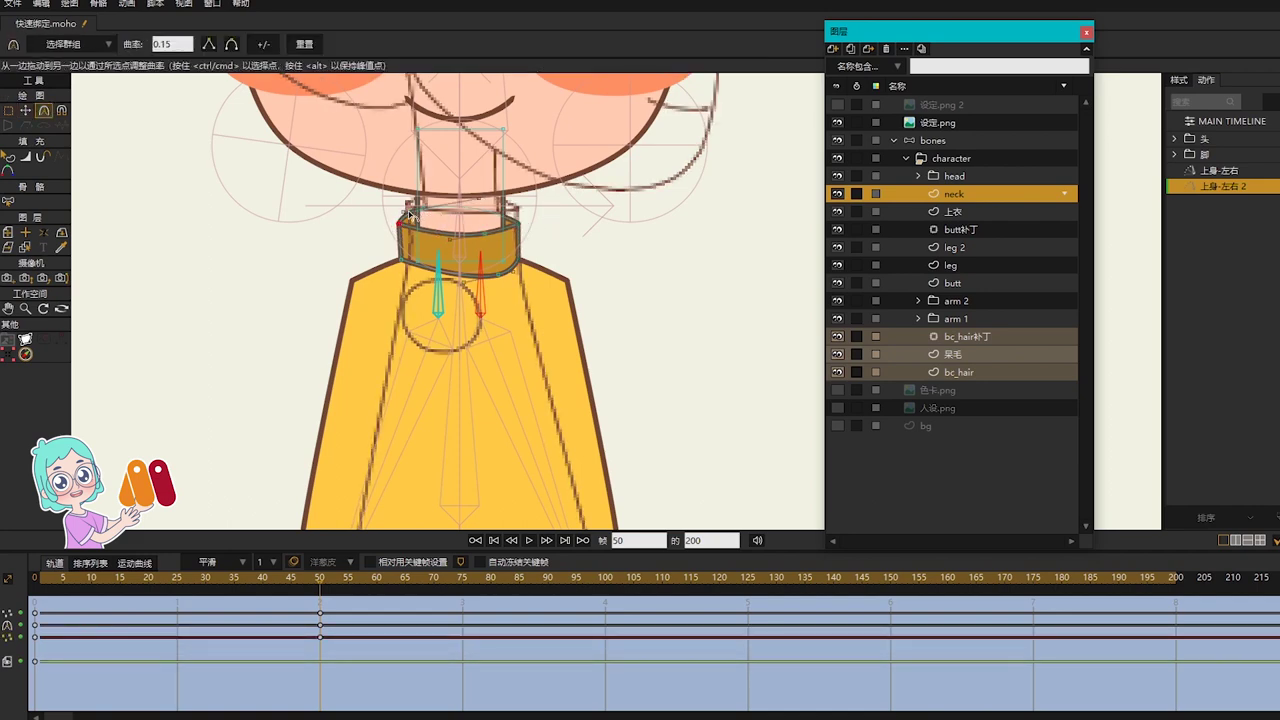
{"action": "left_click_drag", "start_coordinate": [420, 212], "coordinate": [438, 206]}
{"action": "key", "text": "t"}
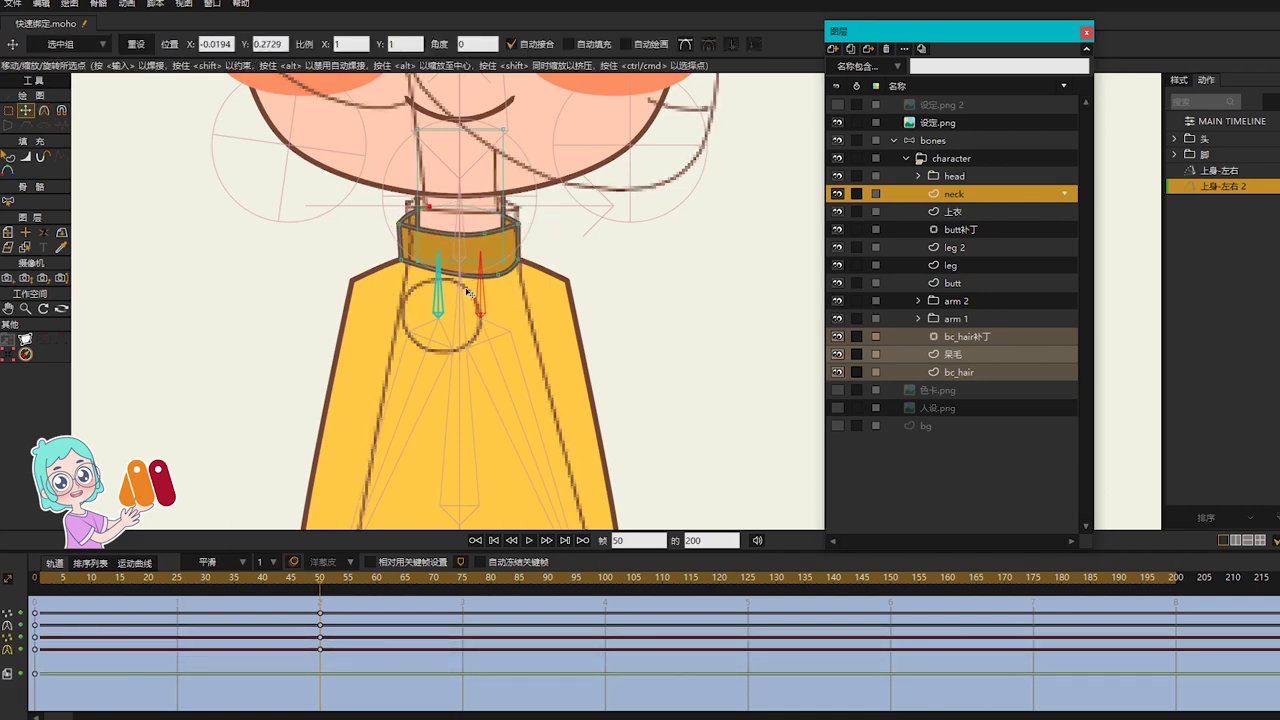
{"action": "scroll", "coordinate": [467, 291], "scroll_direction": "down", "scroll_amount": 1}
Step: On the 上衣 layer at frame 50, move both shoulder corner points inward under the collar and adjust their curvature
{"action": "left_click", "coordinate": [965, 217]}
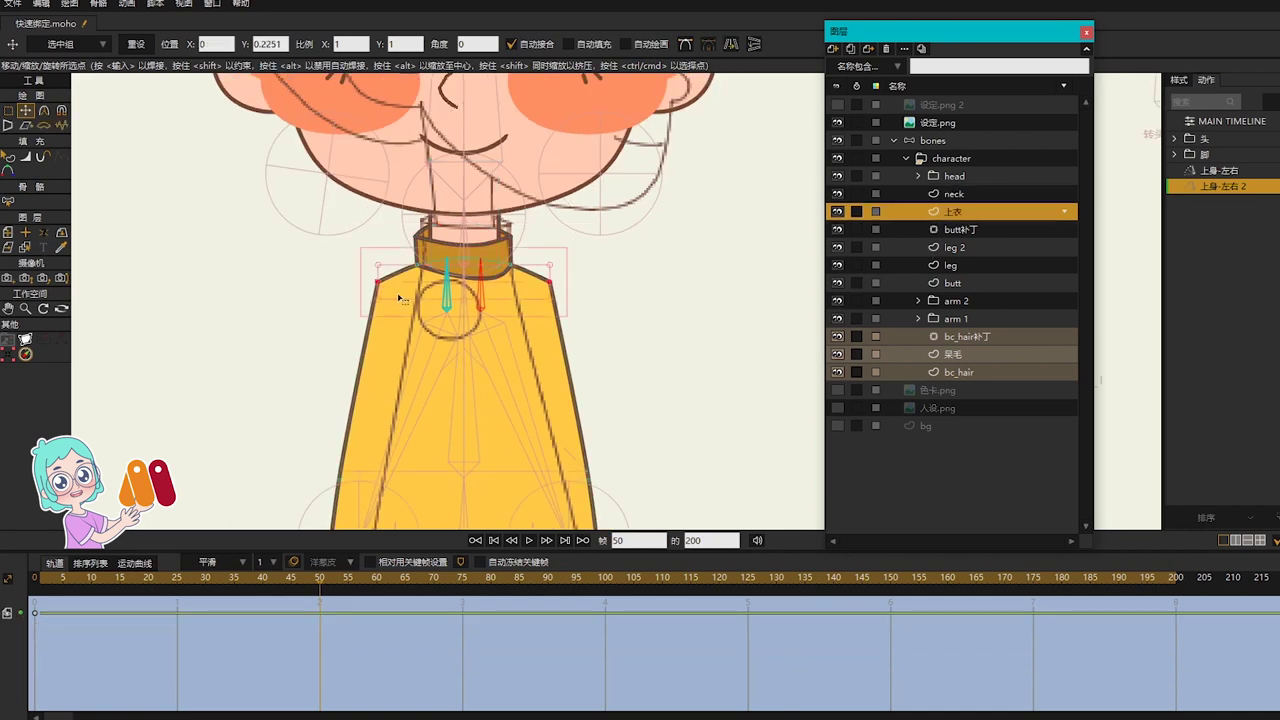
{"action": "left_click_drag", "start_coordinate": [417, 286], "coordinate": [416, 285]}
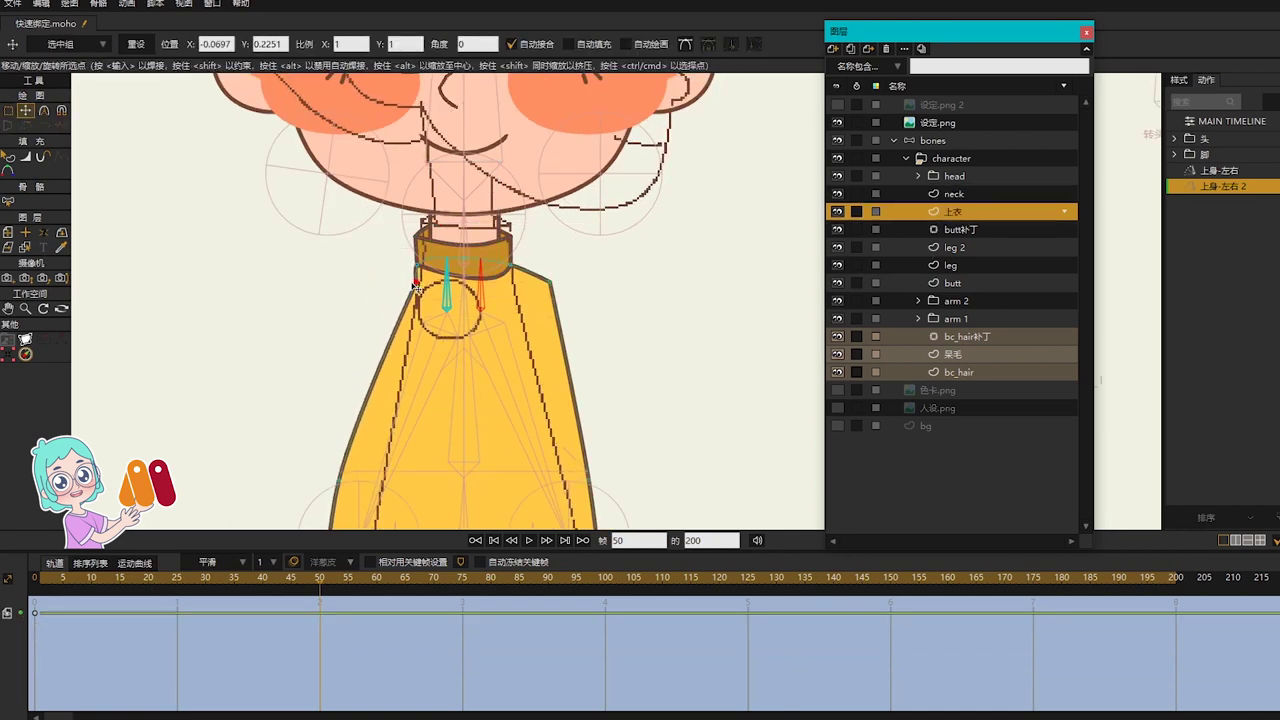
{"action": "left_click_drag", "start_coordinate": [550, 283], "coordinate": [517, 285]}
{"action": "key", "text": "c"}
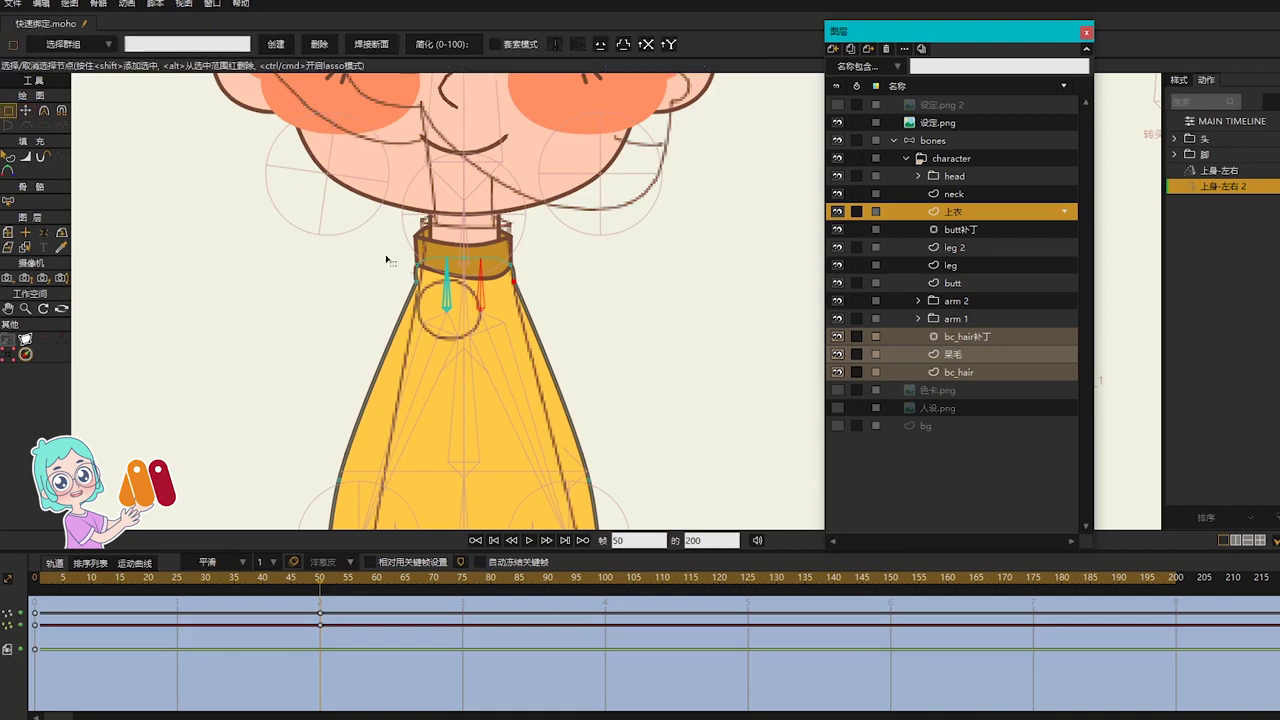
{"action": "scroll", "coordinate": [438, 279], "scroll_direction": "up", "scroll_amount": 3}
{"action": "left_click_drag", "start_coordinate": [361, 274], "coordinate": [437, 290]}
{"action": "key", "text": "g"}
{"action": "key", "text": "t"}
{"action": "scroll", "coordinate": [529, 316], "scroll_direction": "down", "scroll_amount": 4}
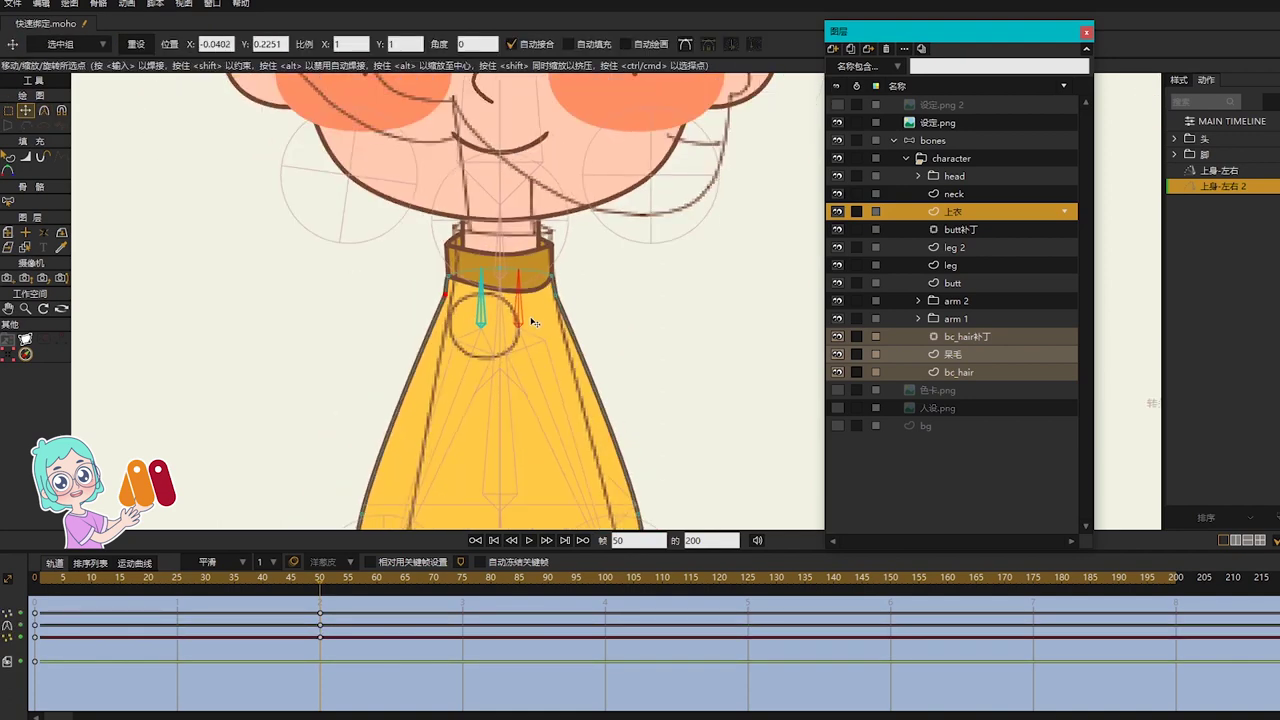
Step: Refine the points along the shirt's sides so the outline follows the reference sketch
{"action": "left_click_drag", "start_coordinate": [594, 430], "coordinate": [603, 240]}
{"action": "scroll", "coordinate": [600, 245], "scroll_direction": "down", "scroll_amount": 1}
{"action": "key", "text": "g"}
{"action": "left_click_drag", "start_coordinate": [423, 263], "coordinate": [482, 278]}
{"action": "key", "text": "t"}
{"action": "left_click_drag", "start_coordinate": [627, 277], "coordinate": [611, 276]}
{"action": "left_click_drag", "start_coordinate": [662, 402], "coordinate": [592, 396]}
Step: On the bones layer, scale the hem bone on the image's left to 0.7194 and the R_下摆 bone to 0.9091
{"action": "left_click", "coordinate": [933, 140]}
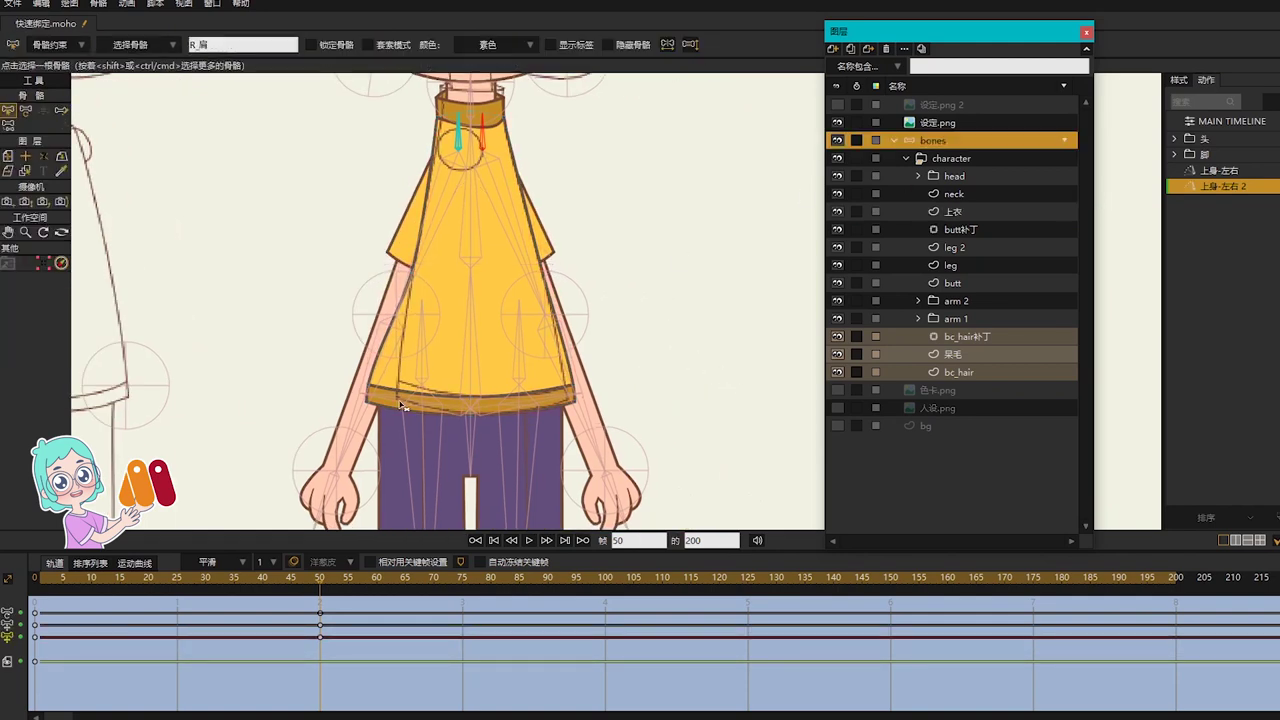
{"action": "scroll", "coordinate": [384, 397], "scroll_direction": "up", "scroll_amount": 4}
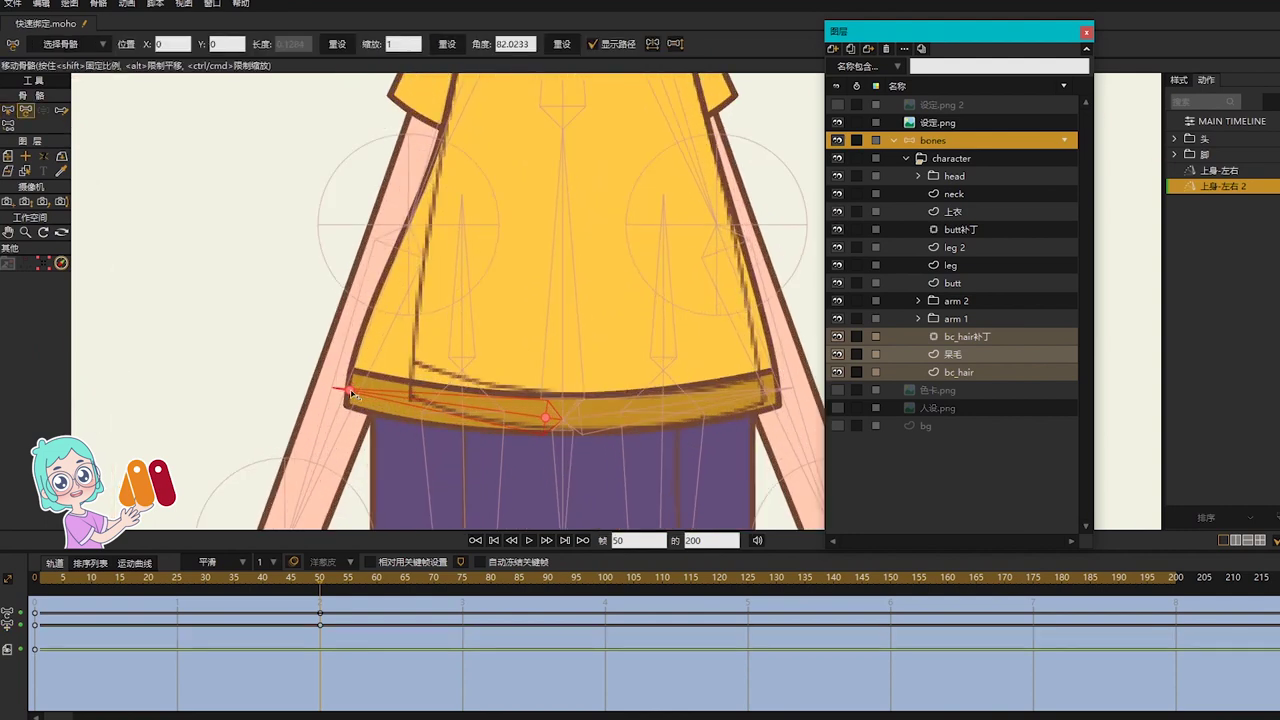
{"action": "left_click_drag", "start_coordinate": [350, 391], "coordinate": [323, 392]}
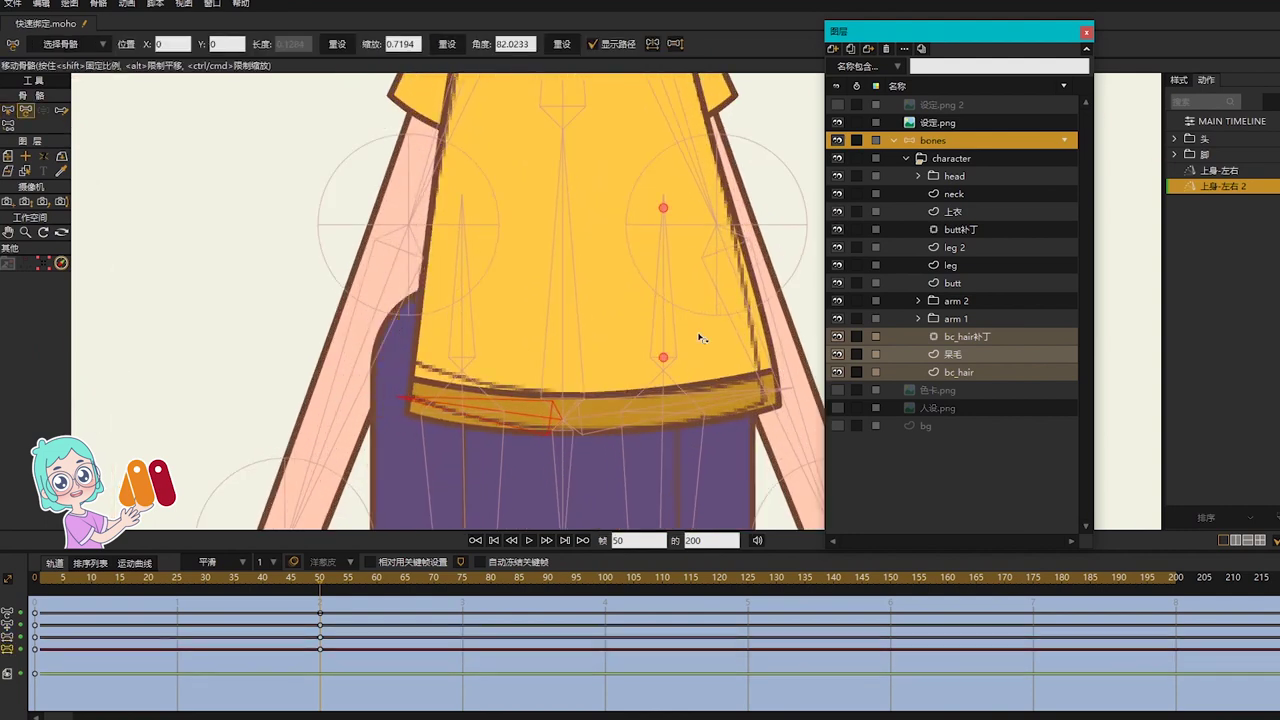
{"action": "left_click_drag", "start_coordinate": [720, 243], "coordinate": [538, 240]}
{"action": "left_click_drag", "start_coordinate": [593, 388], "coordinate": [590, 393]}
{"action": "scroll", "coordinate": [643, 355], "scroll_direction": "down", "scroll_amount": 5}
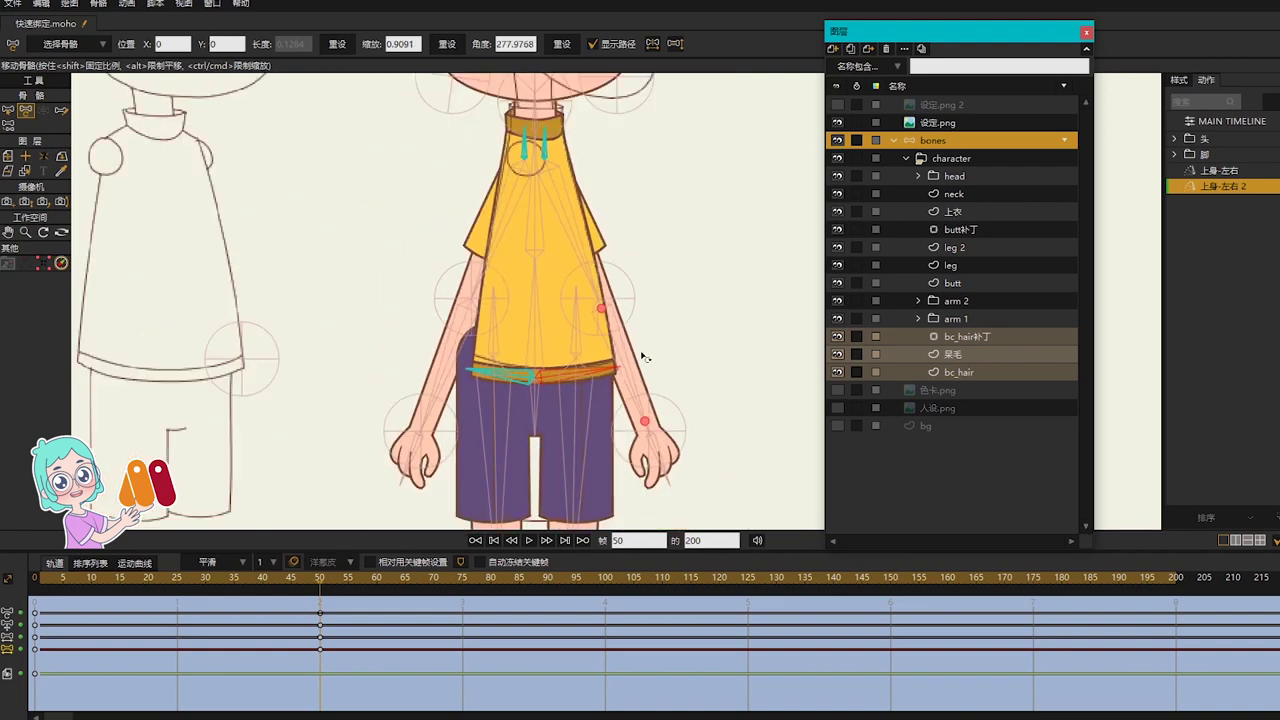
Step: At frame 10, move the arm 1 group above the 上衣 layer in the layer order
{"action": "left_click", "coordinate": [91, 578]}
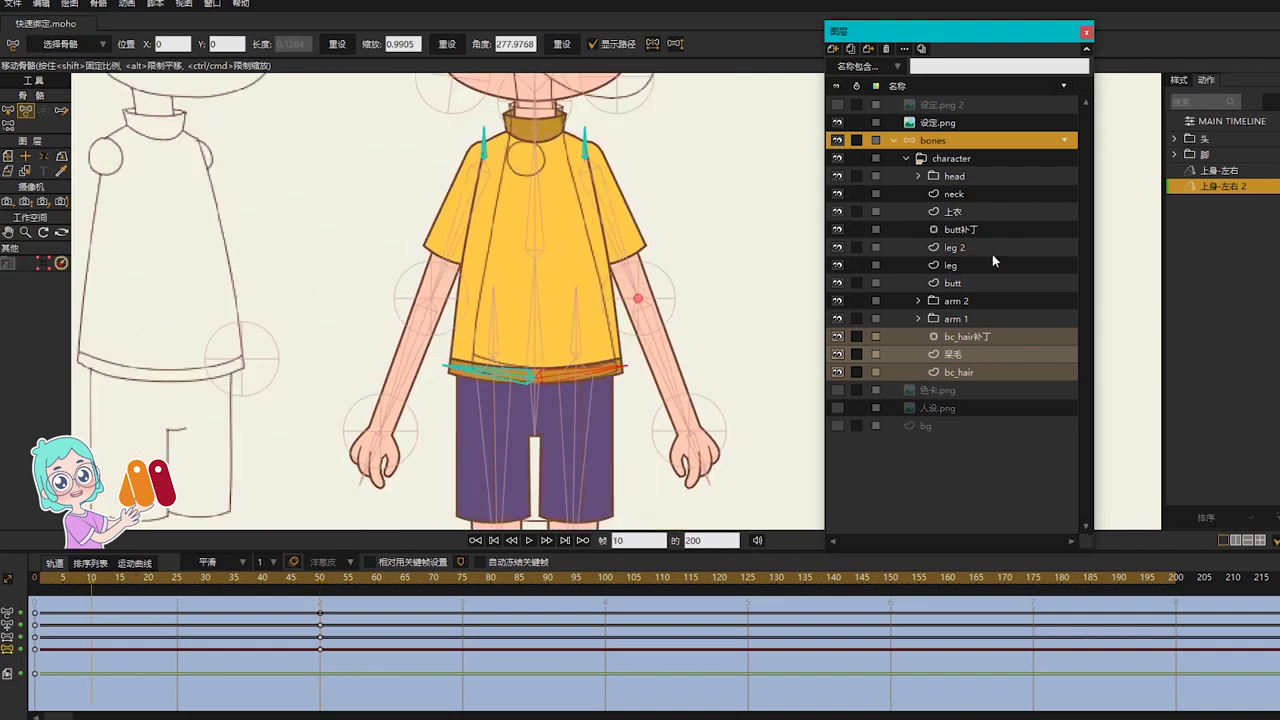
{"action": "left_click_drag", "start_coordinate": [962, 320], "coordinate": [974, 207]}
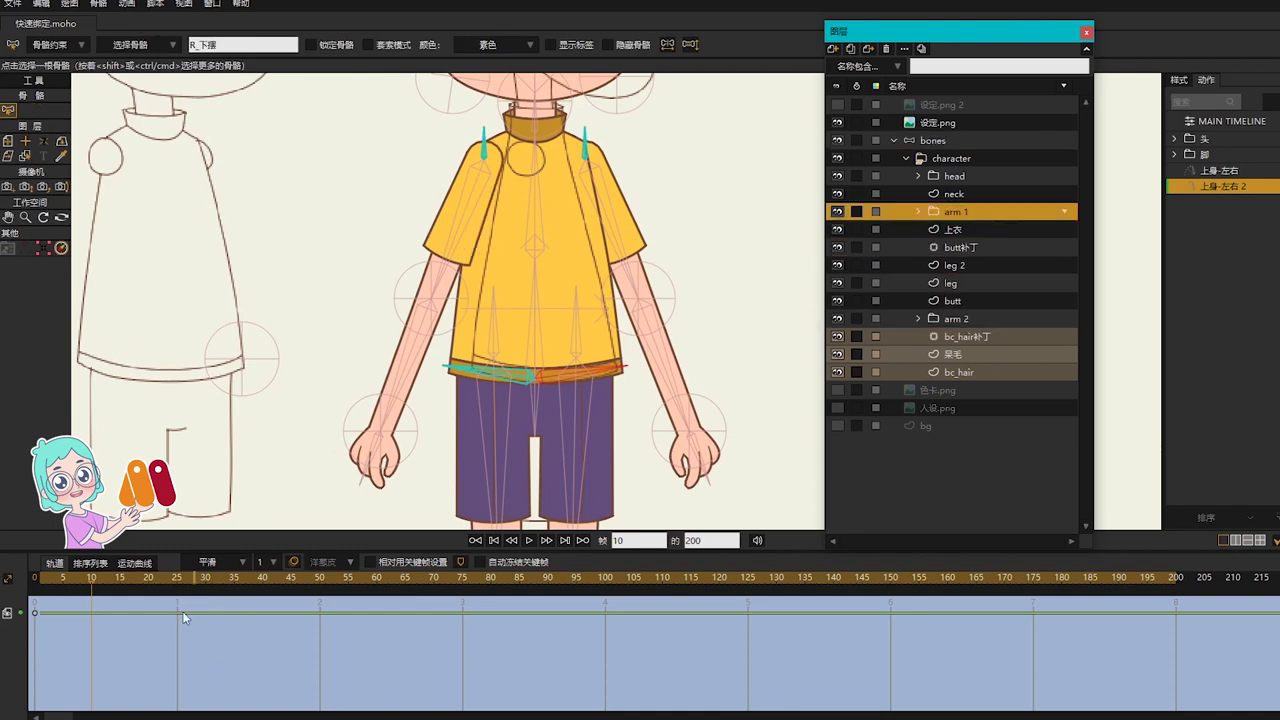
Step: At frame 25, adjust the shirt's two shoulder corner points on the 上衣 layer and set their curvature to 0.5687
{"action": "left_click", "coordinate": [184, 579]}
{"action": "scroll", "coordinate": [630, 119], "scroll_direction": "up", "scroll_amount": 2}
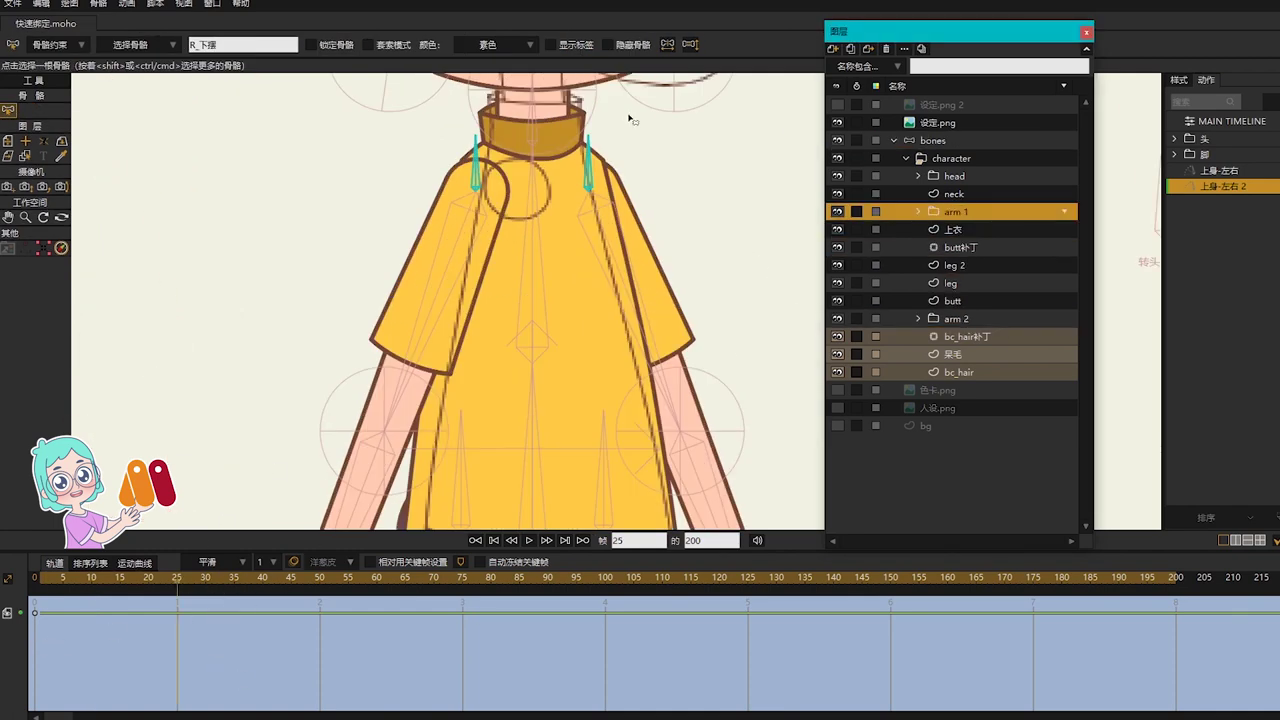
{"action": "left_click", "coordinate": [962, 229]}
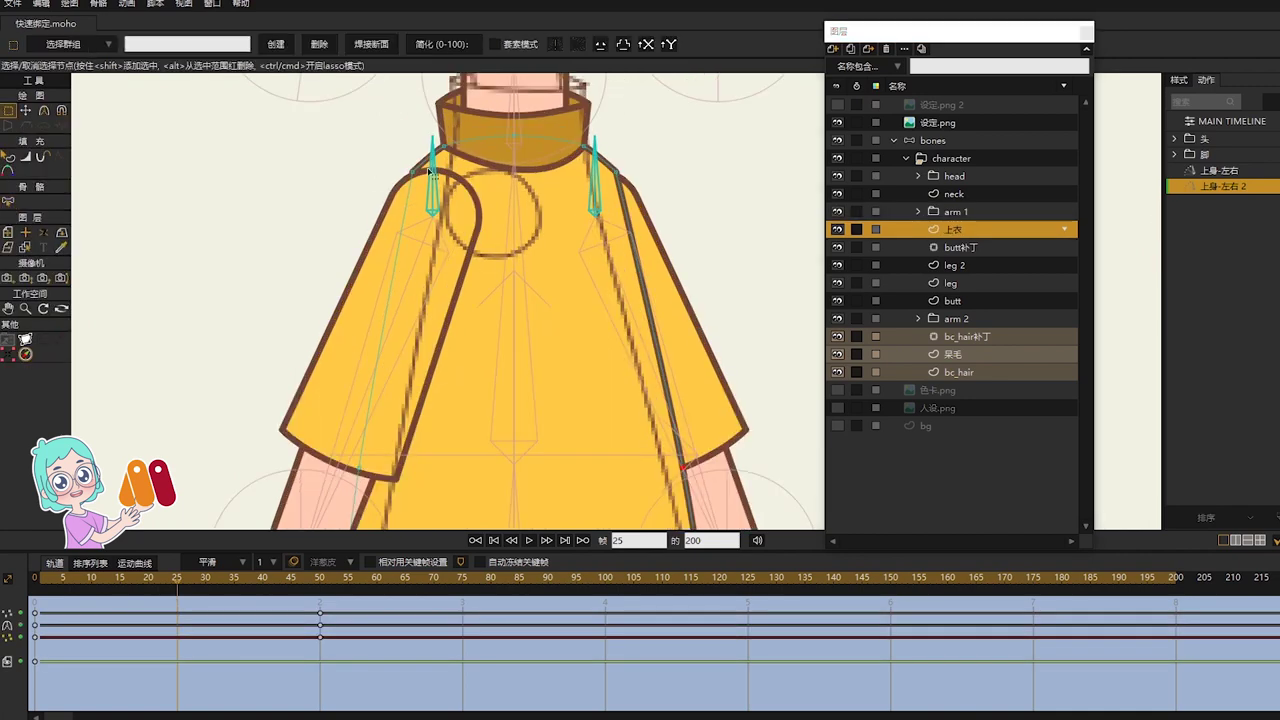
{"action": "key", "text": "c"}
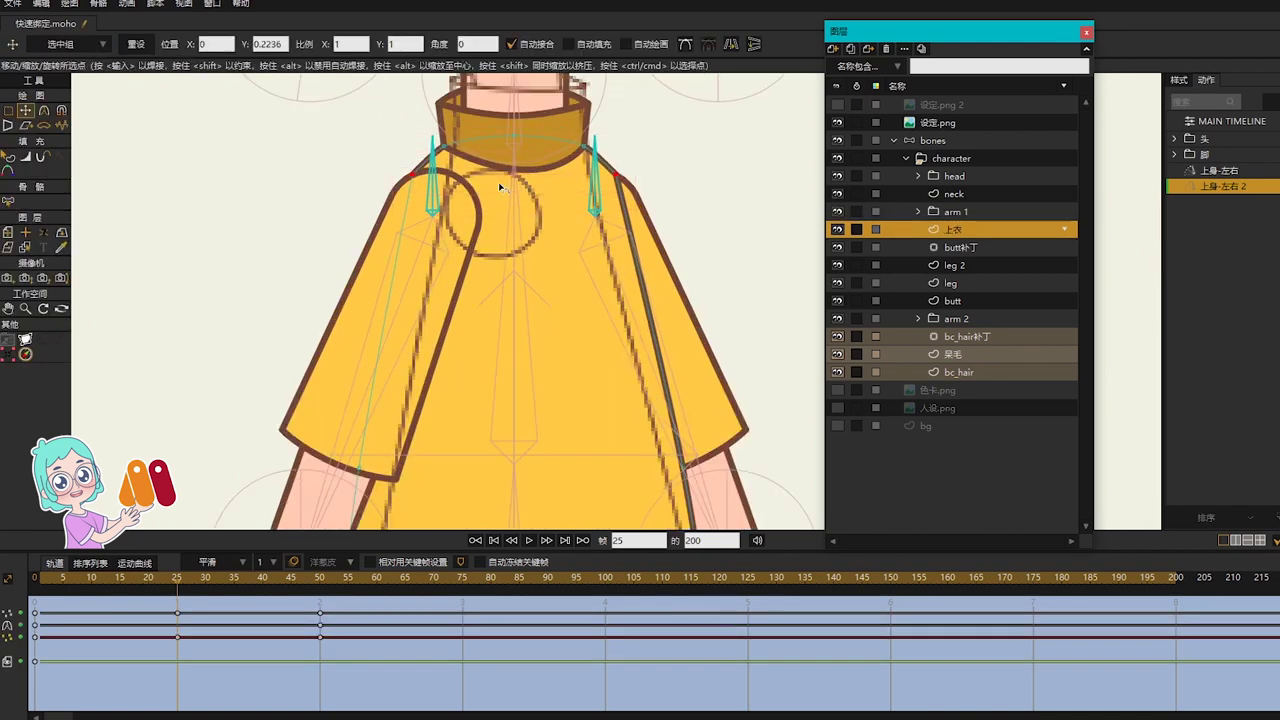
{"action": "left_click_drag", "start_coordinate": [625, 190], "coordinate": [664, 211]}
{"action": "scroll", "coordinate": [664, 211], "scroll_direction": "down", "scroll_amount": 2}
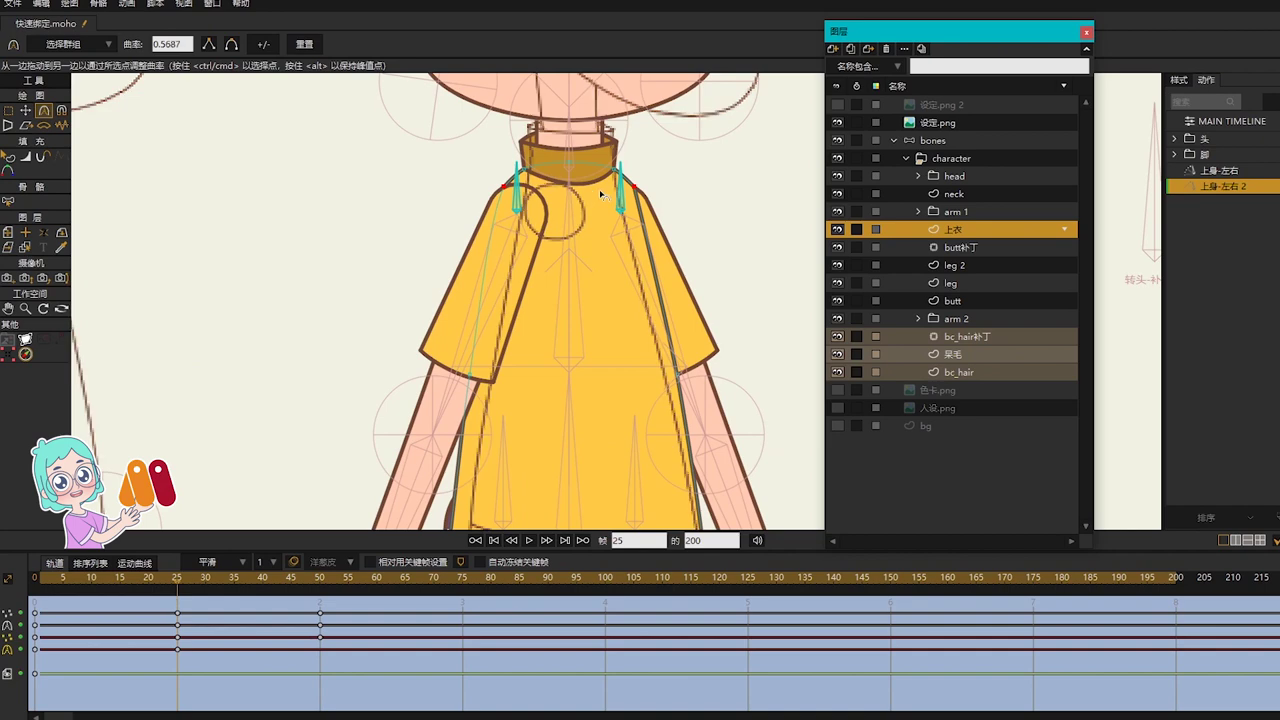
{"action": "scroll", "coordinate": [662, 210], "scroll_direction": "down", "scroll_amount": 1}
Step: Set the curvature of the shirt's shoulder corners to 0.6057 at frame 50, scrubbing the timeline to check the turn
{"action": "left_click_drag", "start_coordinate": [45, 580], "coordinate": [310, 578]}
{"action": "left_click_drag", "start_coordinate": [186, 584], "coordinate": [320, 581]}
{"action": "scroll", "coordinate": [546, 241], "scroll_direction": "up", "scroll_amount": 2}
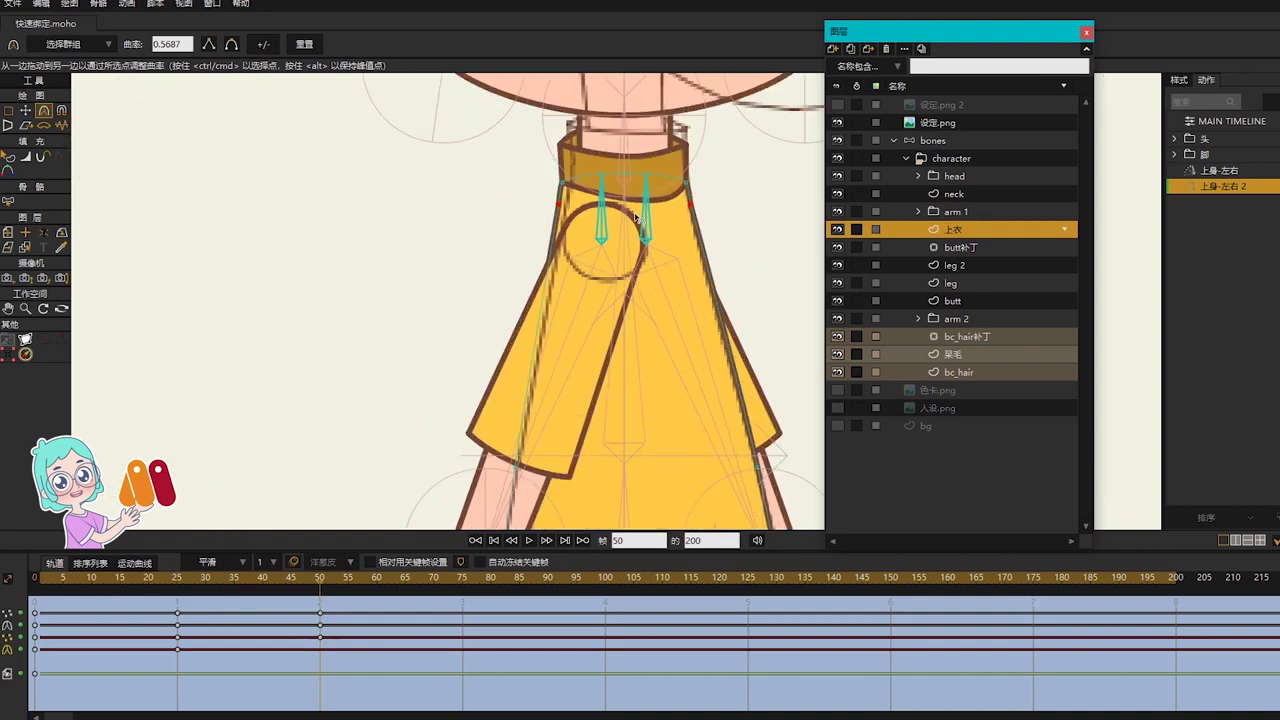
{"action": "left_click", "coordinate": [289, 606]}
{"action": "left_click_drag", "start_coordinate": [250, 587], "coordinate": [348, 580]}
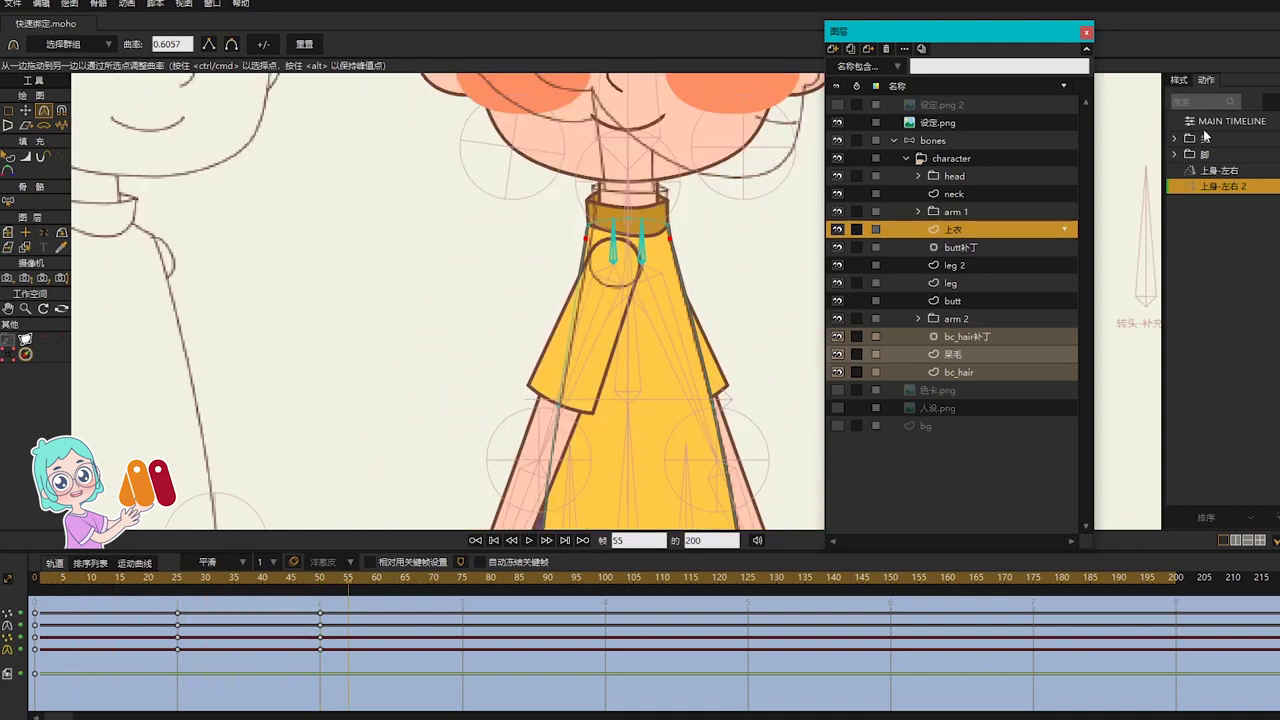
Step: Return to the main timeline, hide the 设定.png reference and select the bones layer
{"action": "left_click", "coordinate": [1200, 123]}
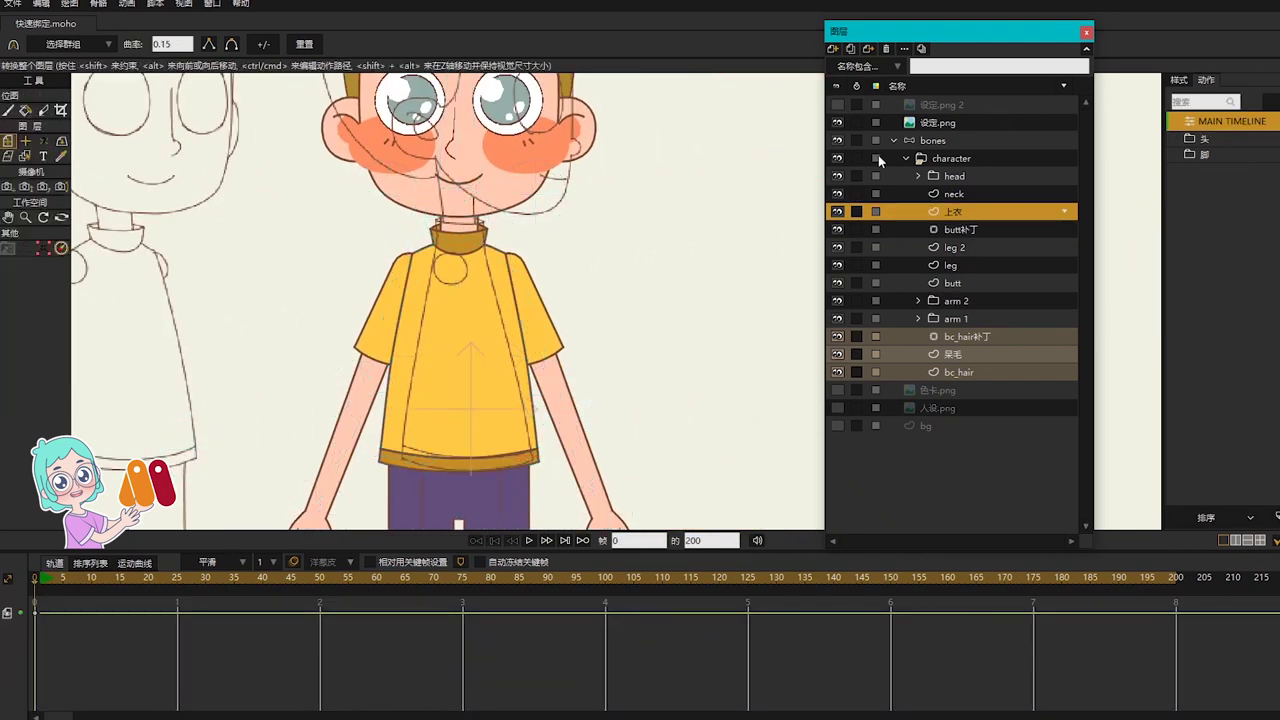
{"action": "left_click", "coordinate": [938, 122]}
{"action": "left_click", "coordinate": [838, 122]}
{"action": "left_click", "coordinate": [933, 140]}
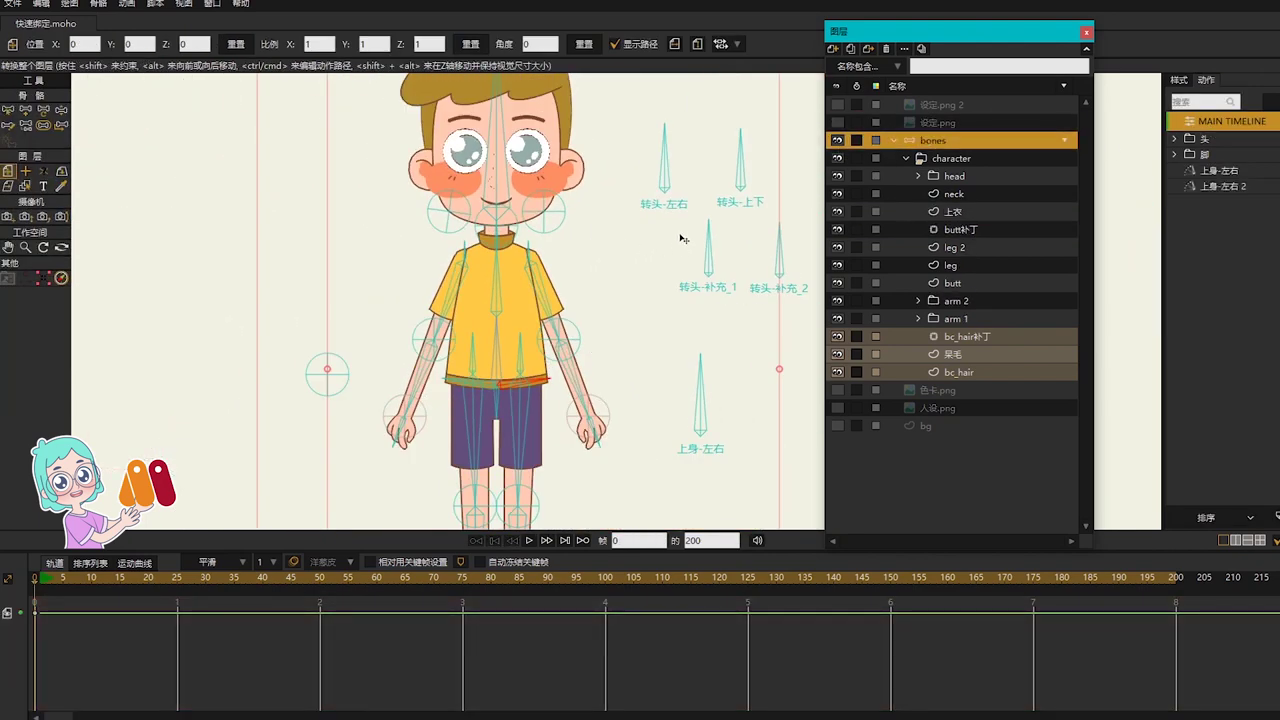
Step: Swing the 上身-左右 smart bone to test the upper-body turn
{"action": "left_click_drag", "start_coordinate": [757, 231], "coordinate": [643, 231]}
{"action": "key", "text": "z"}
{"action": "left_click_drag", "start_coordinate": [595, 370], "coordinate": [672, 398]}
{"action": "key", "text": "b"}
Step: In the 上身-左右 action at frame 50, set the shirt's shoulder corner curvature to 0.6149 and adjust both points, then check frame 25
{"action": "double_click", "coordinate": [1212, 171]}
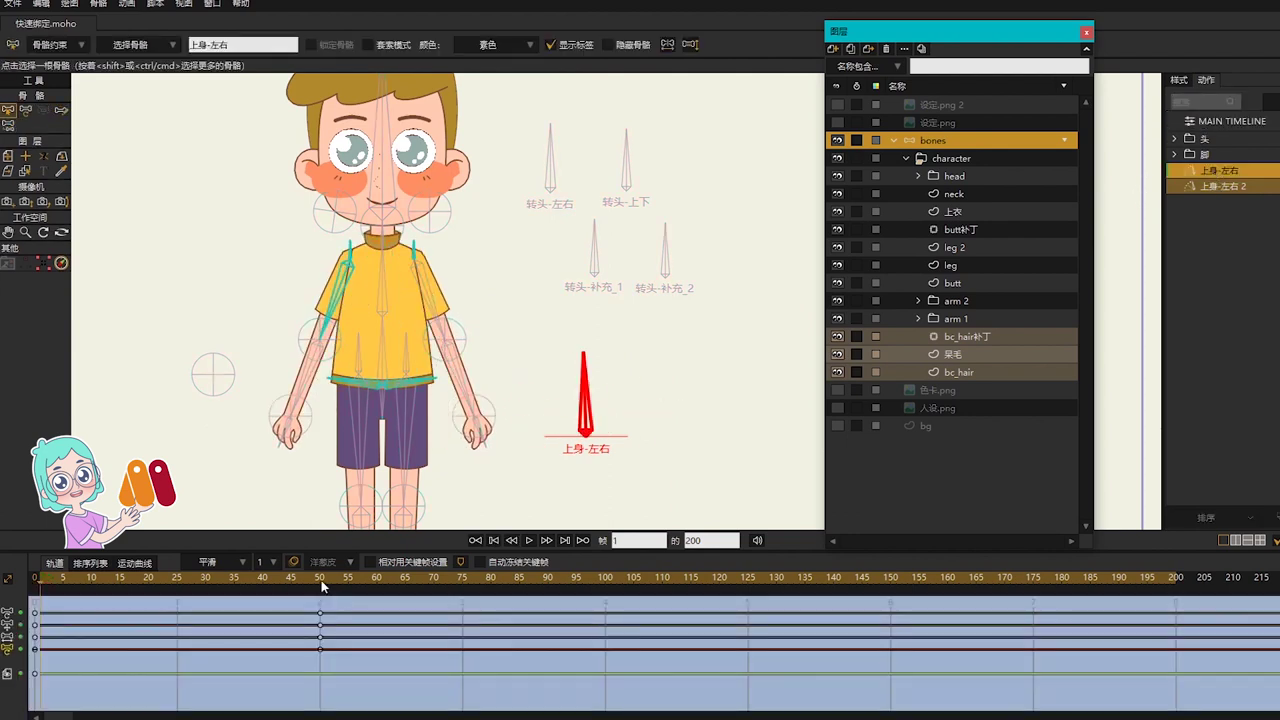
{"action": "left_click", "coordinate": [321, 580]}
{"action": "scroll", "coordinate": [330, 256], "scroll_direction": "up", "scroll_amount": 3}
{"action": "left_click", "coordinate": [962, 228]}
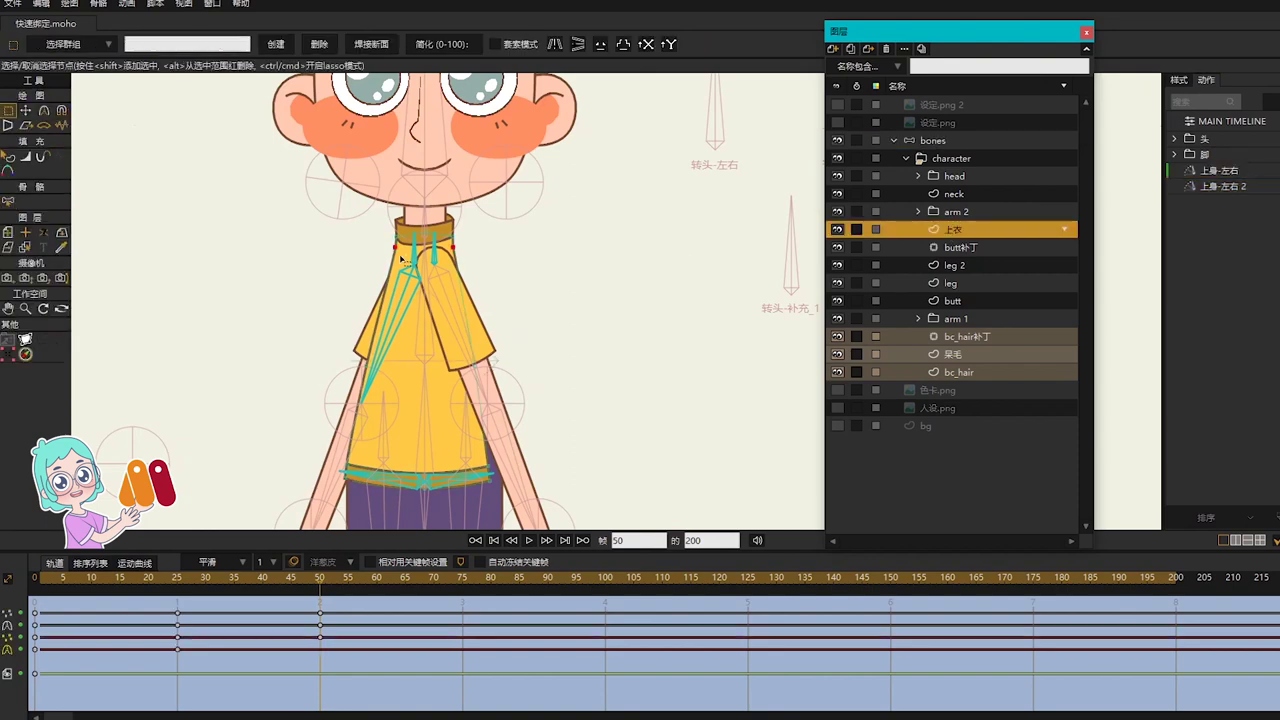
{"action": "key", "text": "c"}
{"action": "scroll", "coordinate": [457, 223], "scroll_direction": "up", "scroll_amount": 3}
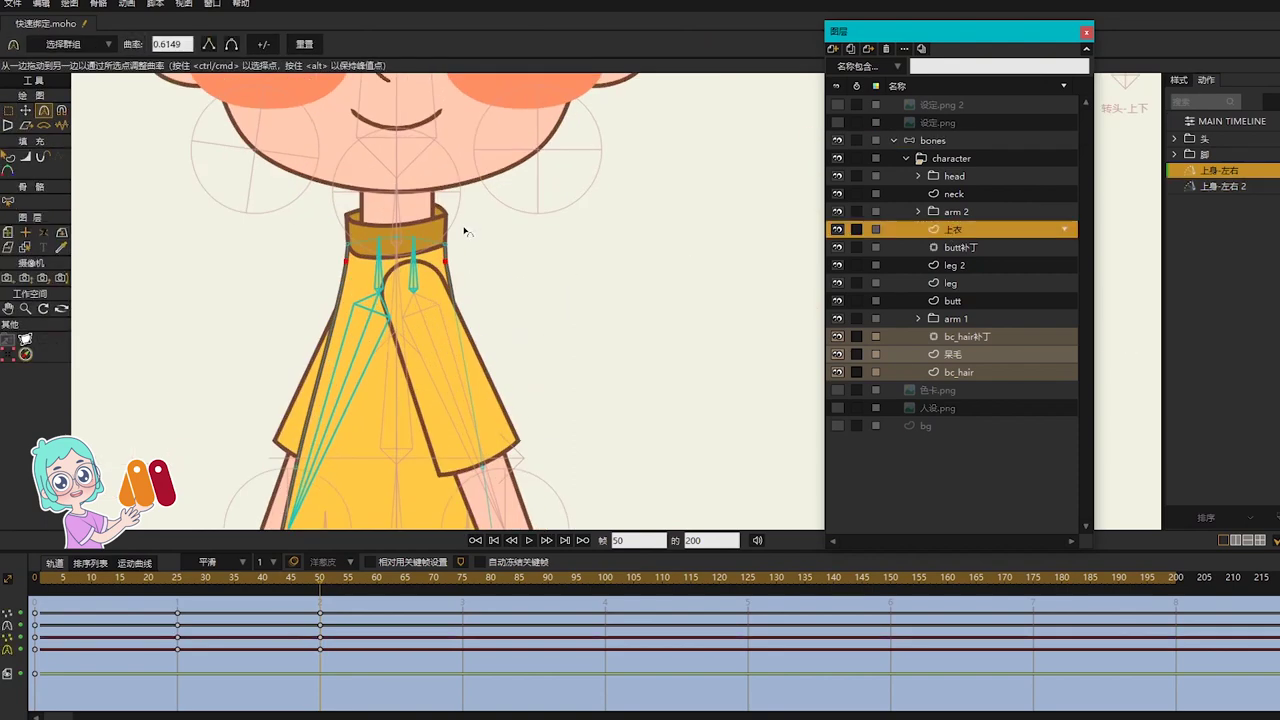
{"action": "key", "text": "t"}
{"action": "left_click_drag", "start_coordinate": [323, 270], "coordinate": [318, 270]}
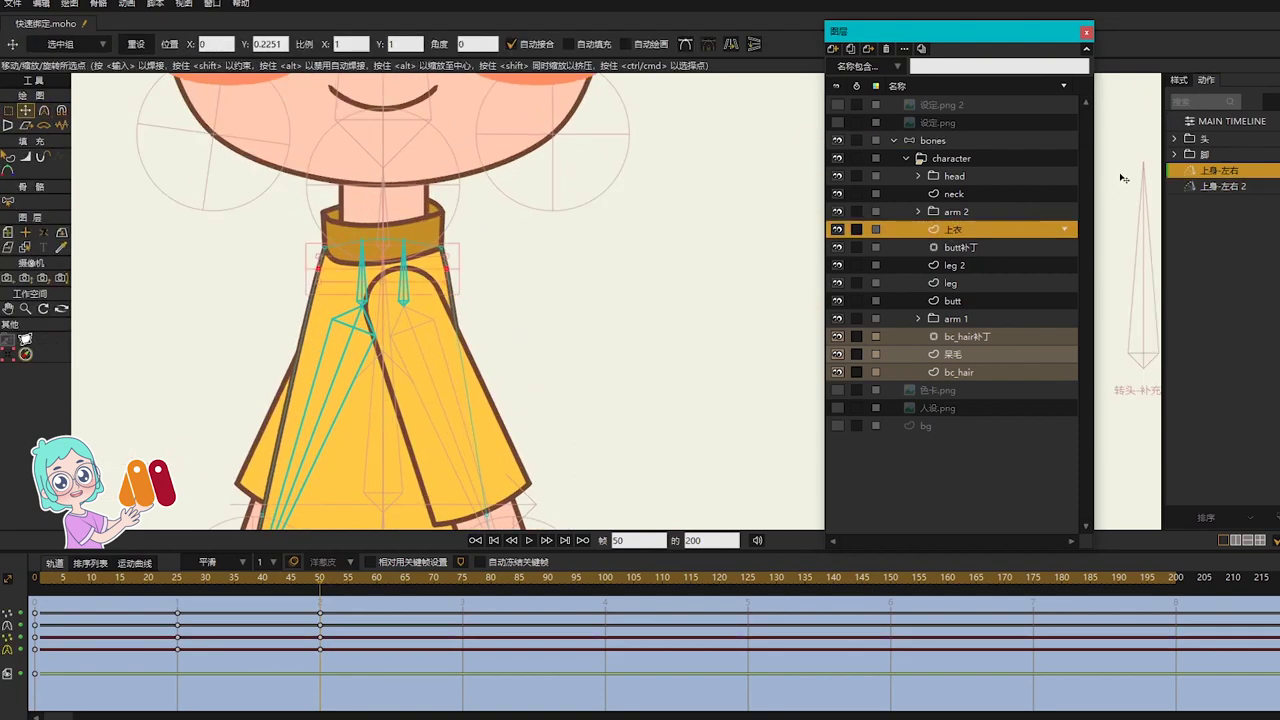
{"action": "left_click", "coordinate": [177, 580]}
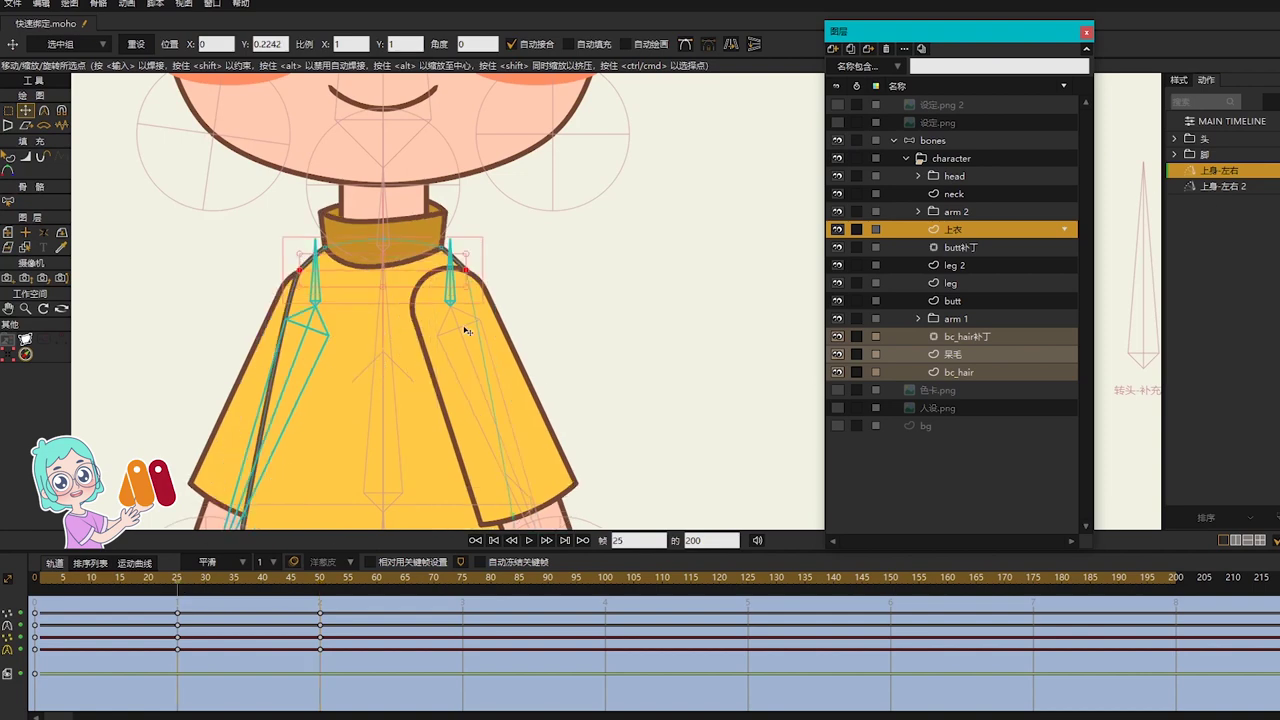
Step: In the 上身-左右 2 action at frame 50, refine the shirt's shoulder corner points and curvature, and check frame 25
{"action": "left_click", "coordinate": [1228, 187]}
{"action": "left_click", "coordinate": [320, 583]}
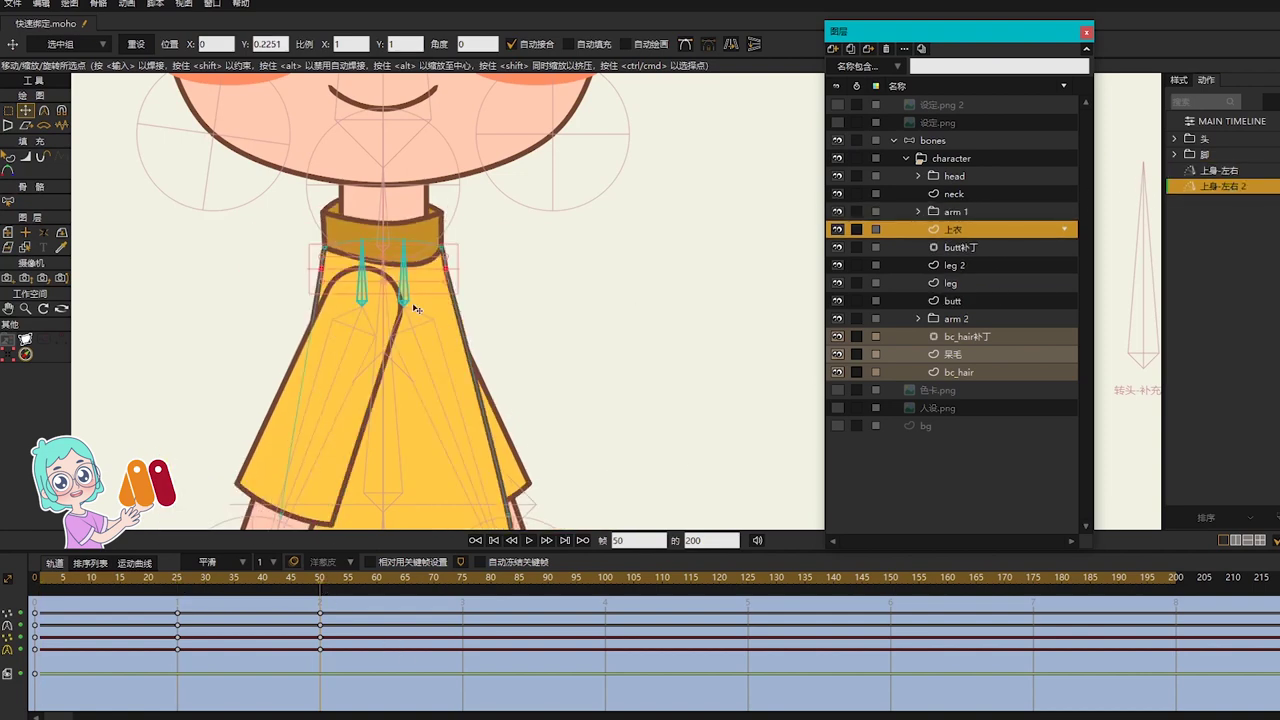
{"action": "key", "text": "c"}
{"action": "key", "text": "t"}
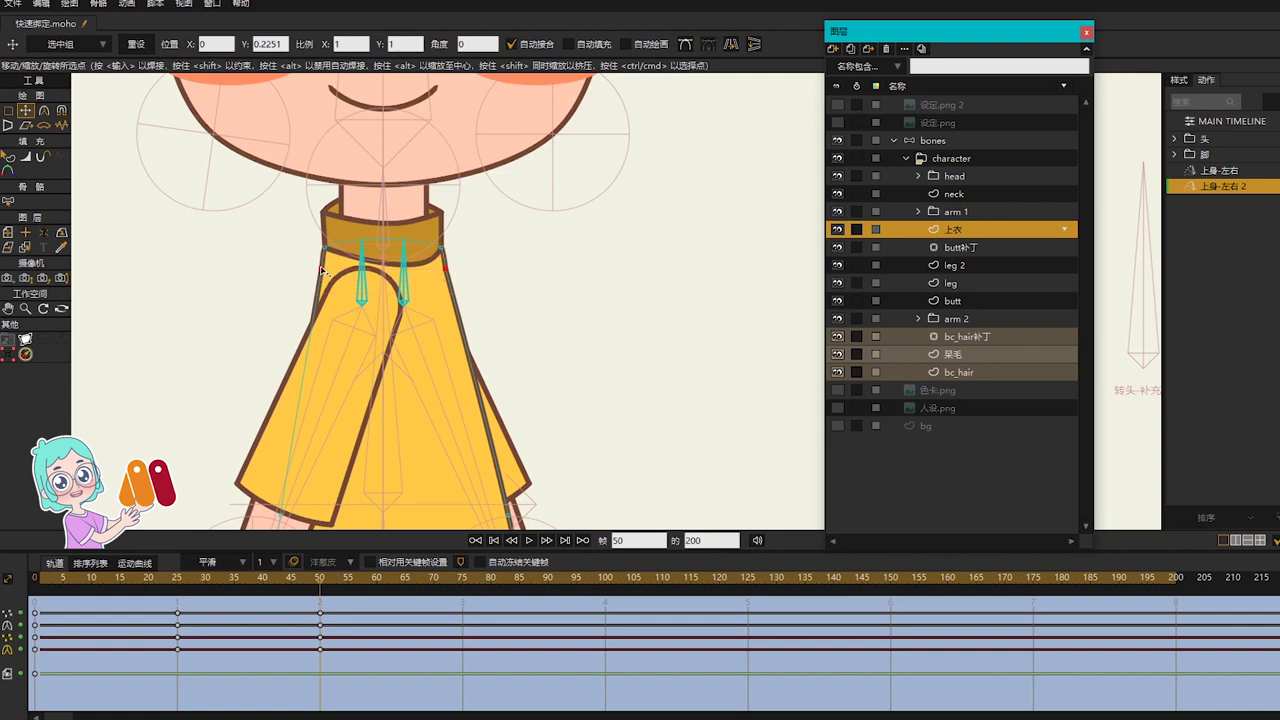
{"action": "left_click", "coordinate": [177, 583]}
{"action": "scroll", "coordinate": [472, 296], "scroll_direction": "down", "scroll_amount": 3}
Step: Return to the main timeline and swing the 上身-左右 bone again to check the corrected shirt shoulders
{"action": "double_click", "coordinate": [1205, 122]}
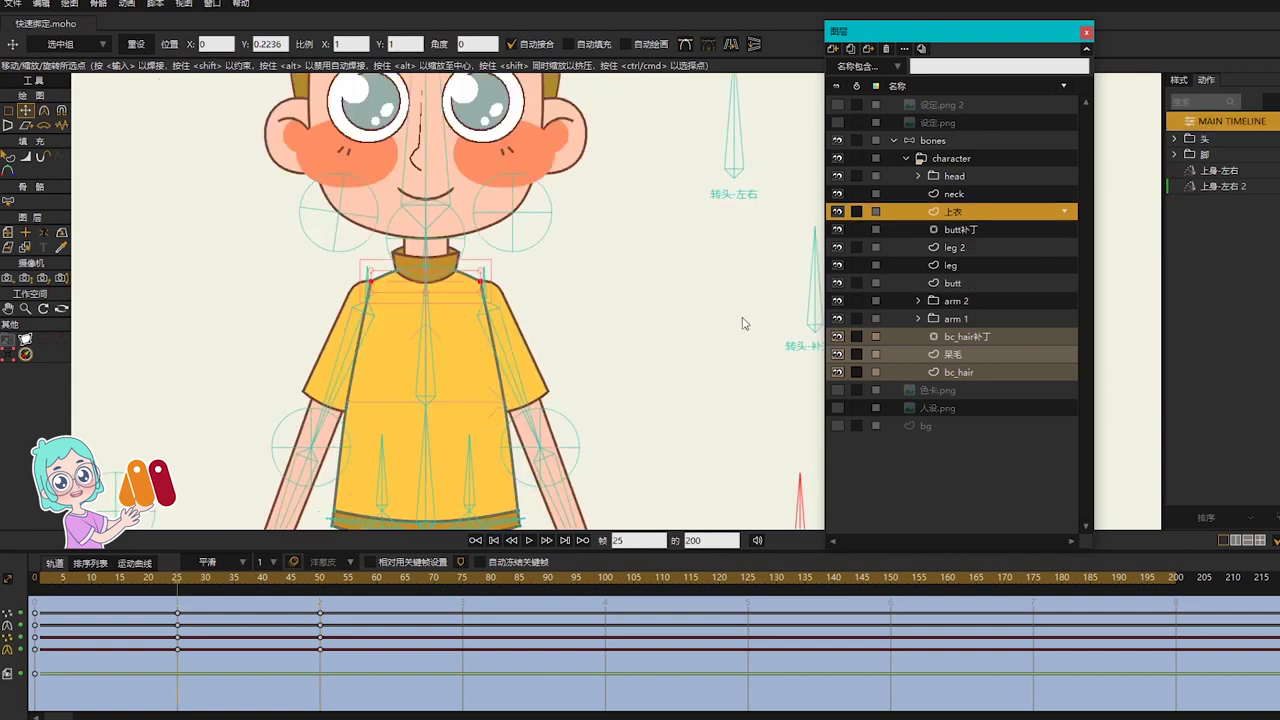
{"action": "scroll", "coordinate": [708, 300], "scroll_direction": "down", "scroll_amount": 5}
{"action": "key", "text": "z"}
{"action": "left_click_drag", "start_coordinate": [695, 350], "coordinate": [617, 359]}
Step: On the main timeline, add a vertical bone below the 上身-左右 bone and name it 腿-左右
{"action": "left_click", "coordinate": [934, 140]}
{"action": "key", "text": "b"}
{"action": "left_click", "coordinate": [740, 456]}
{"action": "key", "text": "a"}
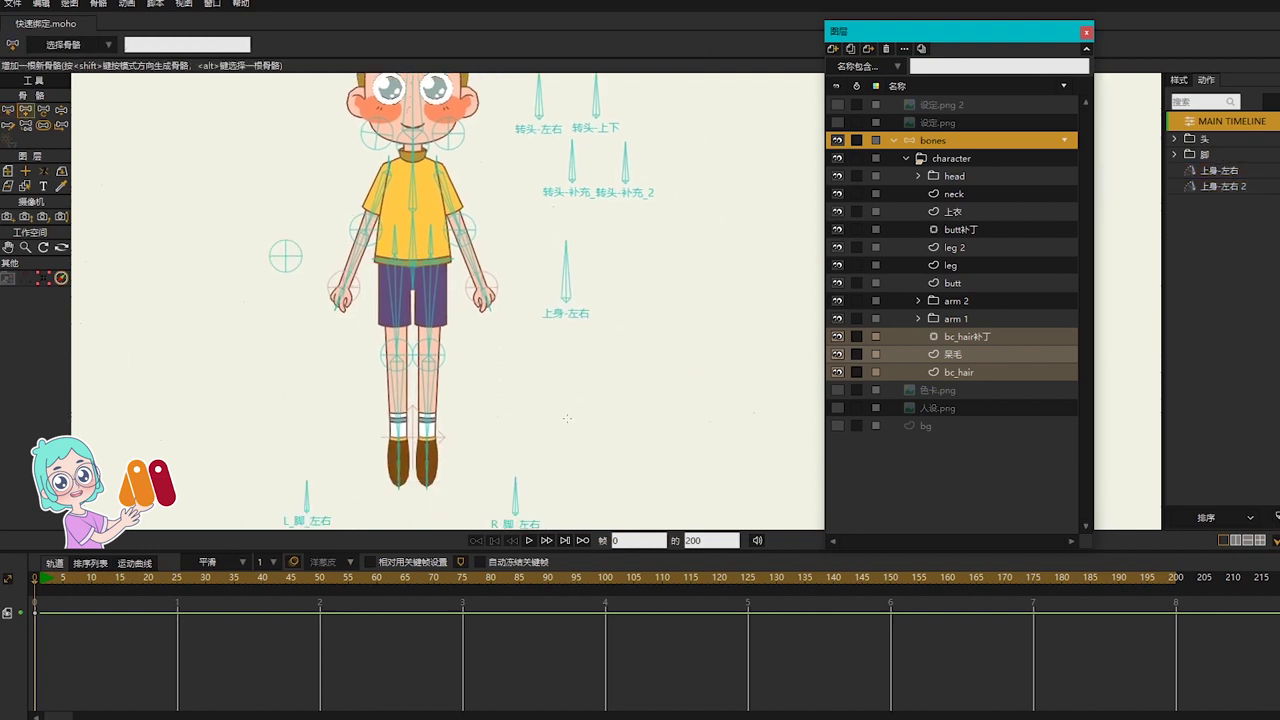
{"action": "left_click_drag", "start_coordinate": [170, 46], "coordinate": [43, 50]}
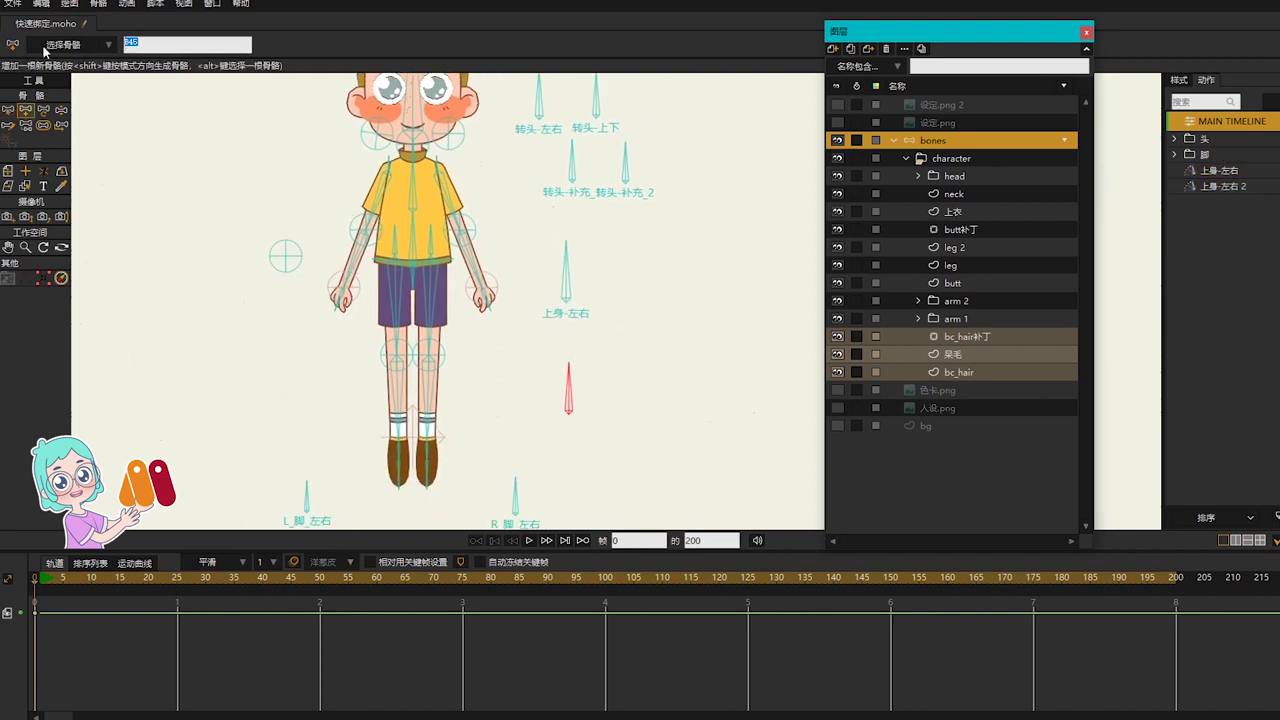
{"action": "type", "text": "腿-zuo'y"}
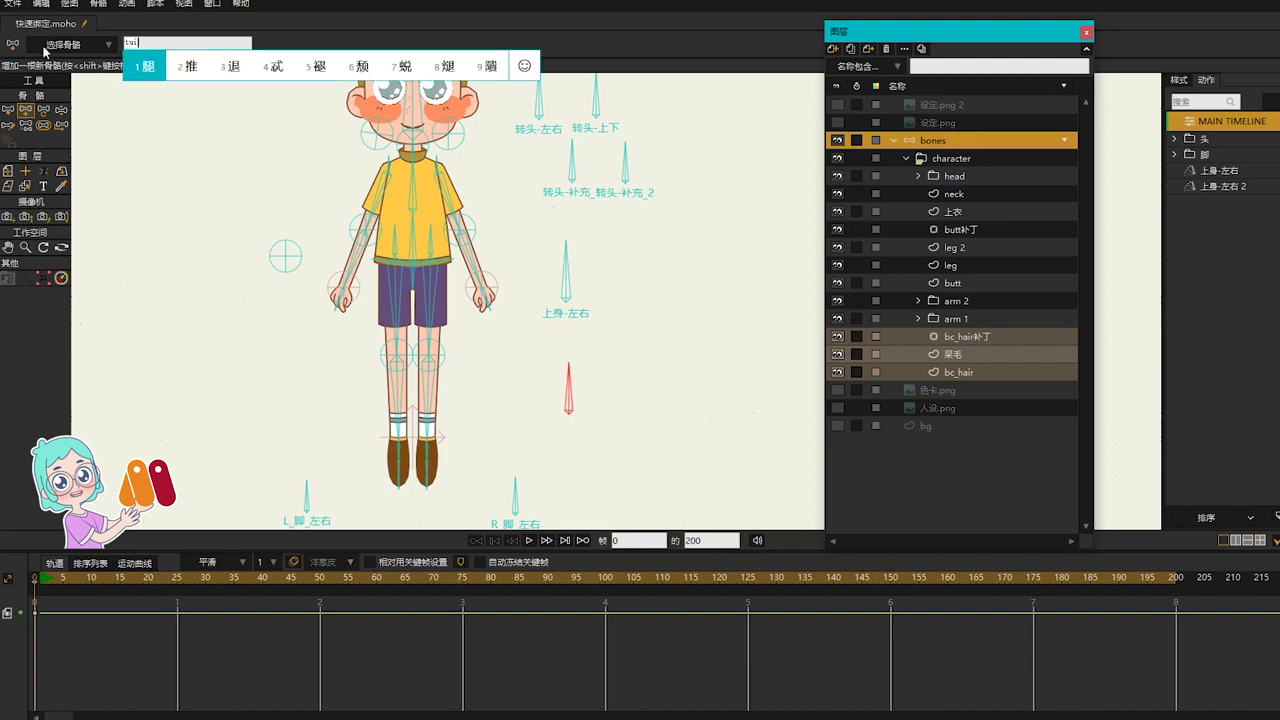
{"action": "key", "text": "space"}
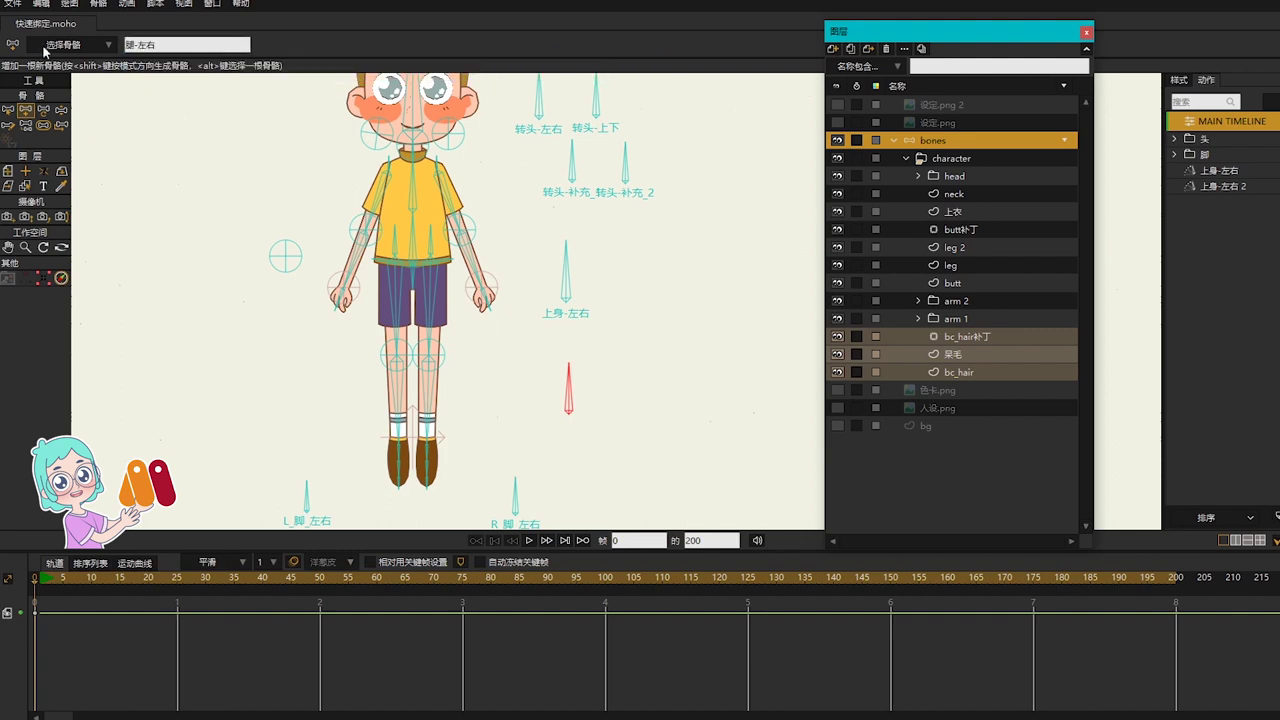
Step: Show the 腿-左右 bone's label and create its pair of smart bone actions
{"action": "key", "text": "z"}
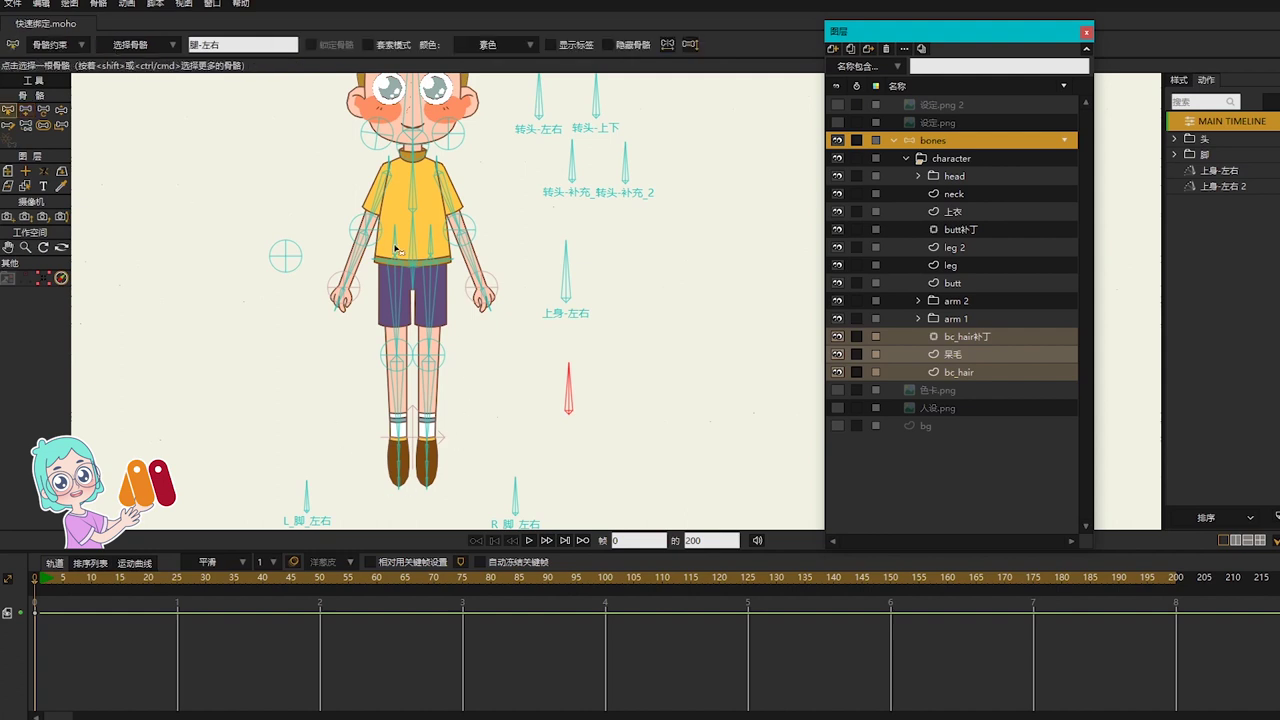
{"action": "left_click", "coordinate": [125, 7]}
{"action": "left_click", "coordinate": [150, 256]}
{"action": "key", "text": "Return"}
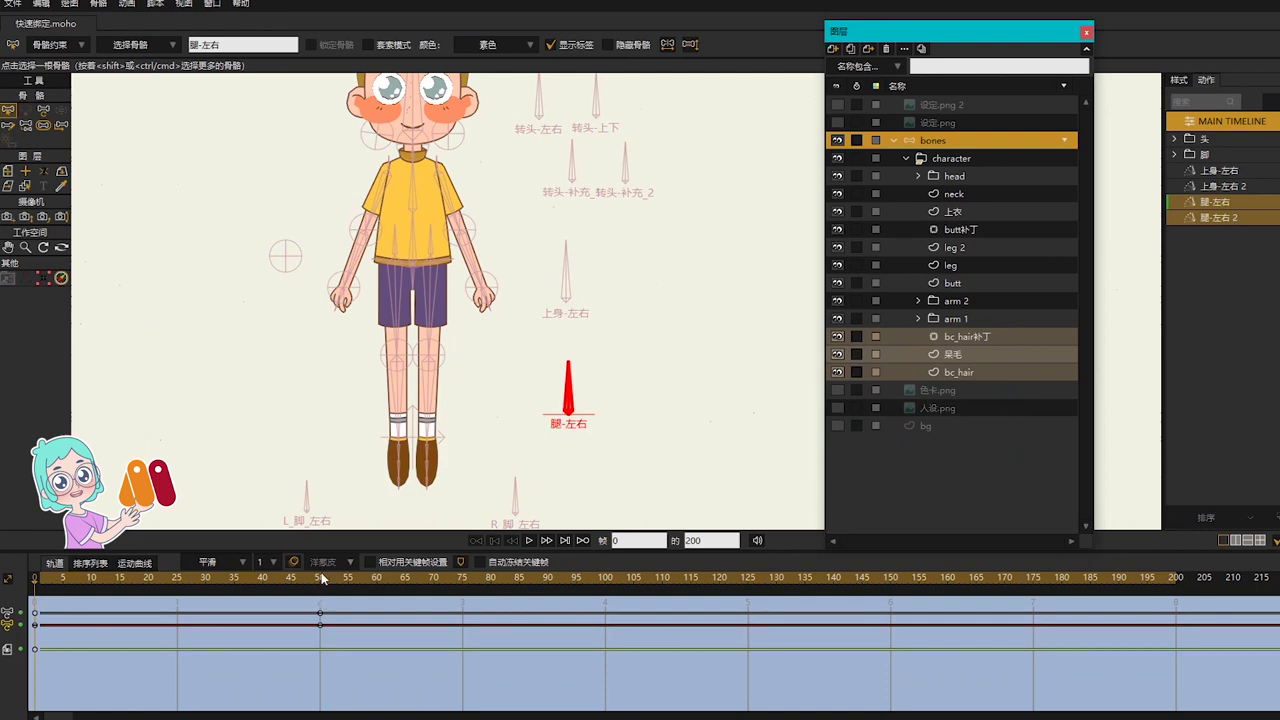
Step: At frame 50 of the 腿-左右 action, show the 设定.png 2 reference and move one hip bone to the body's centre line
{"action": "left_click", "coordinate": [321, 577]}
{"action": "left_click", "coordinate": [837, 104]}
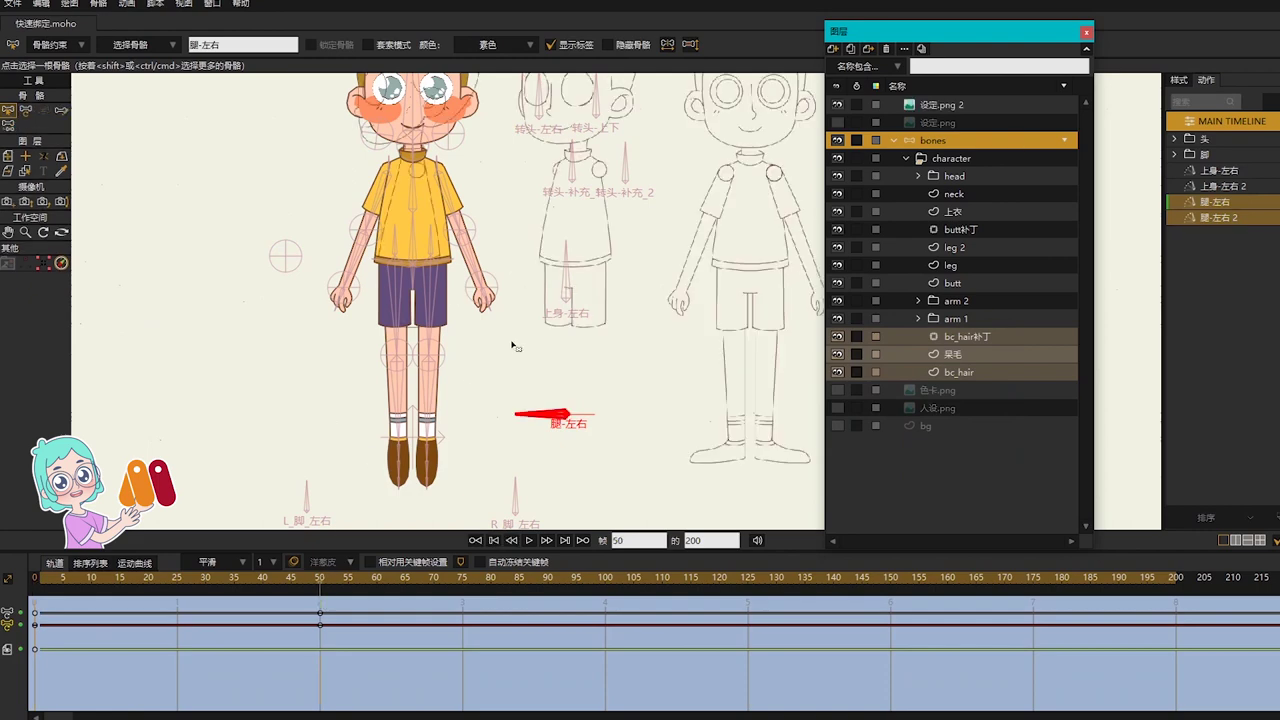
{"action": "scroll", "coordinate": [430, 340], "scroll_direction": "up", "scroll_amount": 3}
{"action": "left_click_drag", "start_coordinate": [444, 133], "coordinate": [415, 249]}
{"action": "left_click", "coordinate": [477, 240]}
{"action": "scroll", "coordinate": [480, 244], "scroll_direction": "up", "scroll_amount": 3}
{"action": "key", "text": "t"}
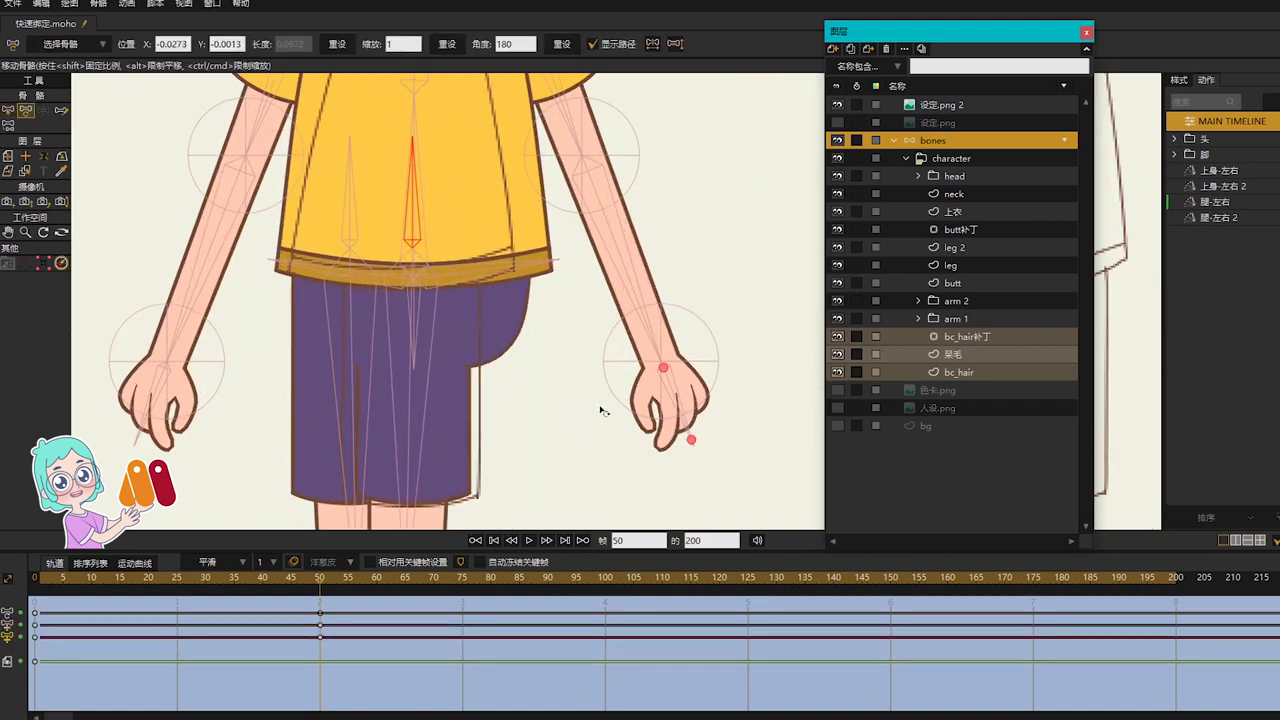
{"action": "left_click_drag", "start_coordinate": [600, 409], "coordinate": [618, 337]}
Step: At frame 50, widen the trouser points of the leg 2 and leg layers to match the reference outline
{"action": "left_click", "coordinate": [945, 266]}
{"action": "left_click", "coordinate": [962, 248]}
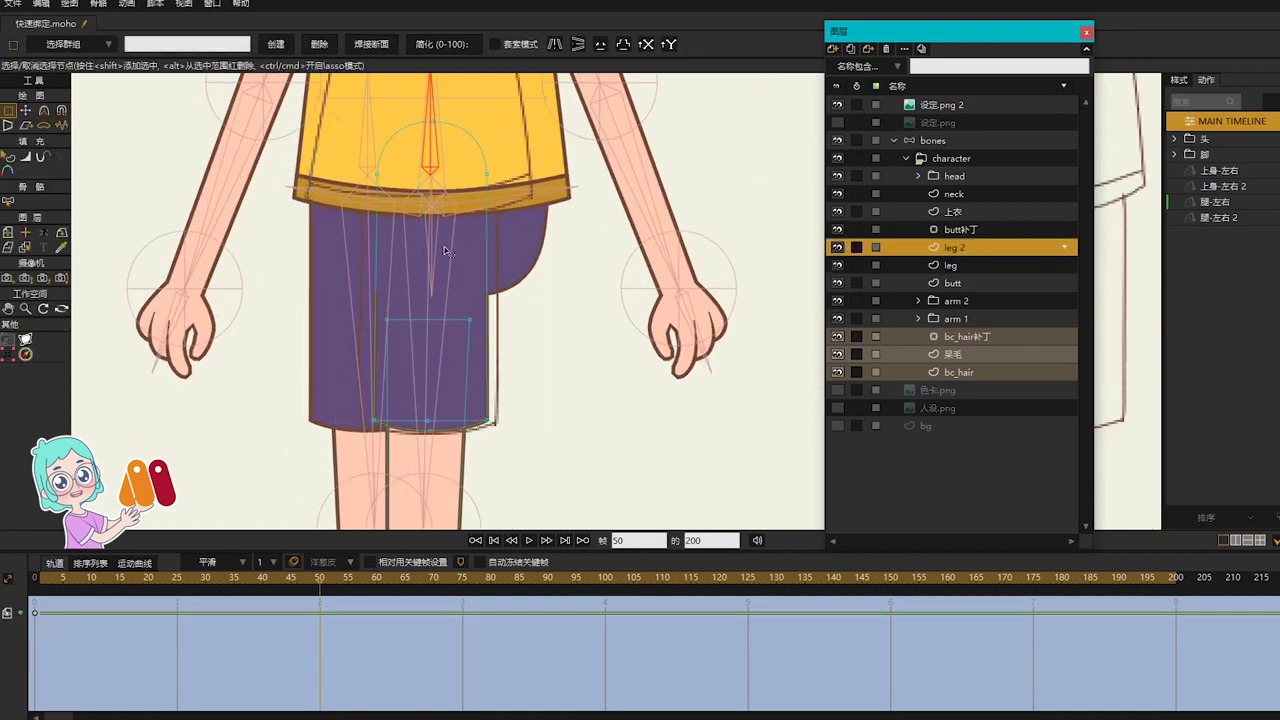
{"action": "left_click_drag", "start_coordinate": [338, 152], "coordinate": [594, 457]}
{"action": "key", "text": "t"}
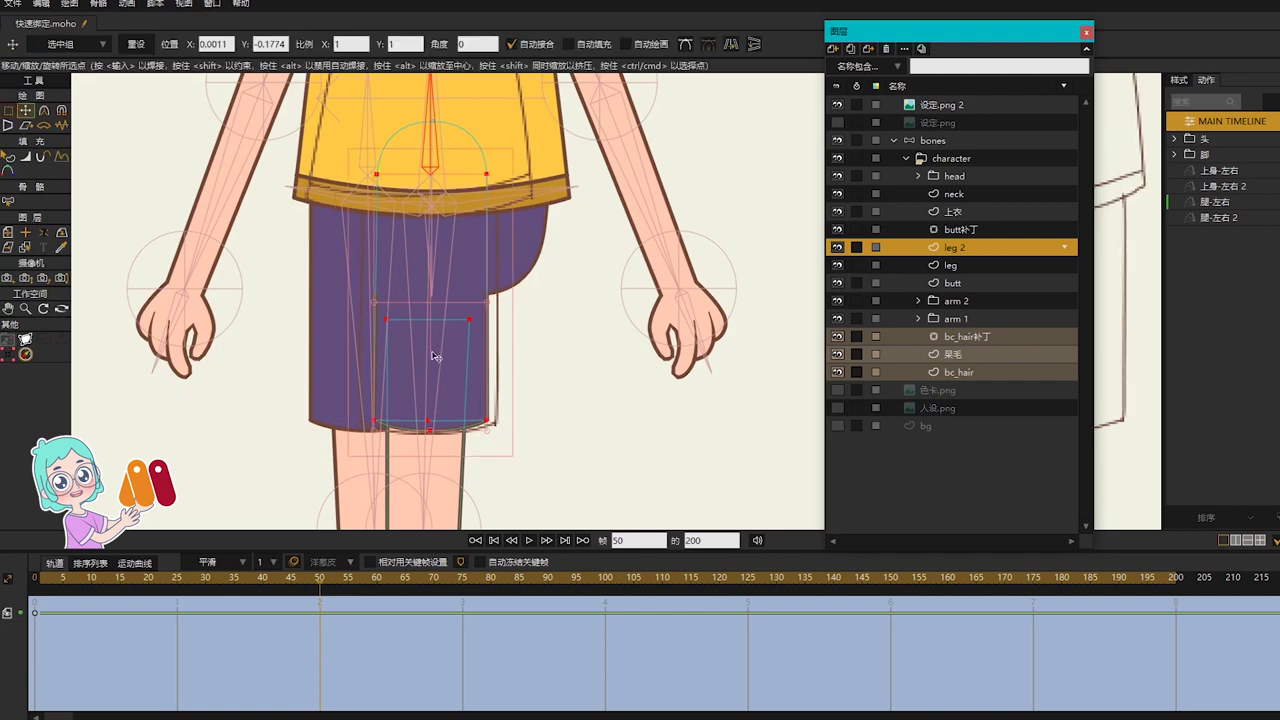
{"action": "key", "text": "g"}
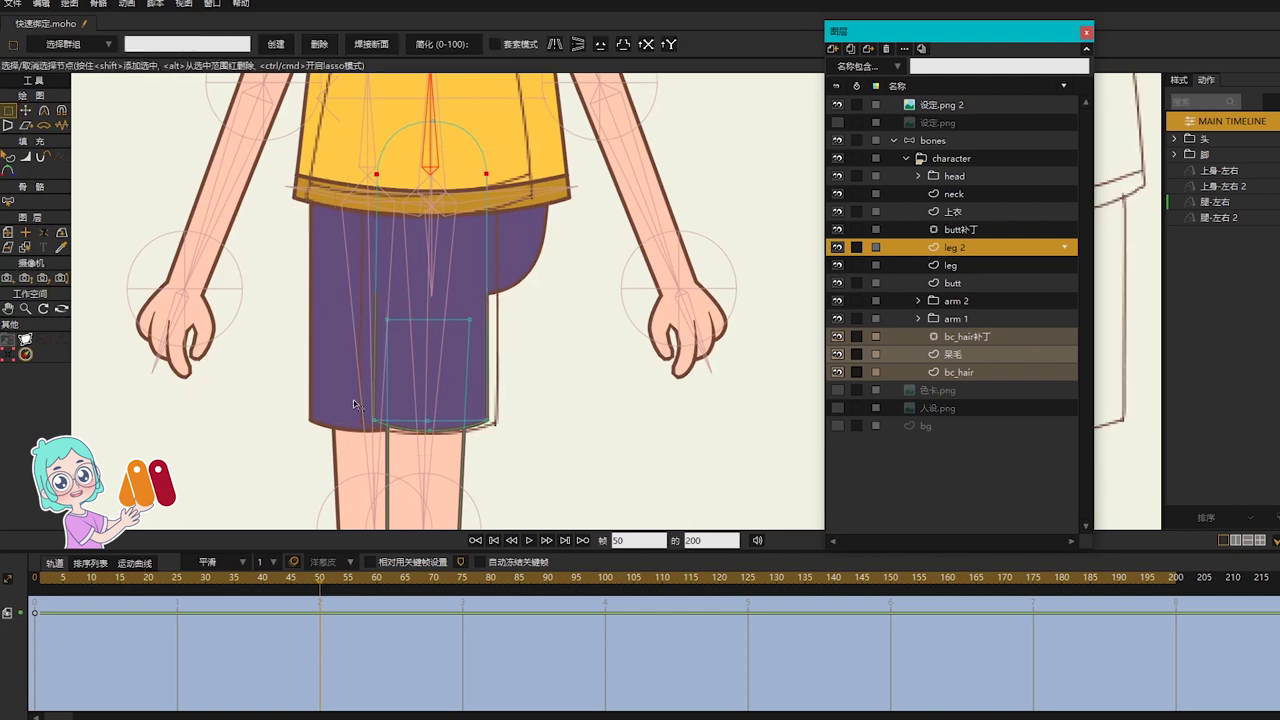
{"action": "key", "text": "t"}
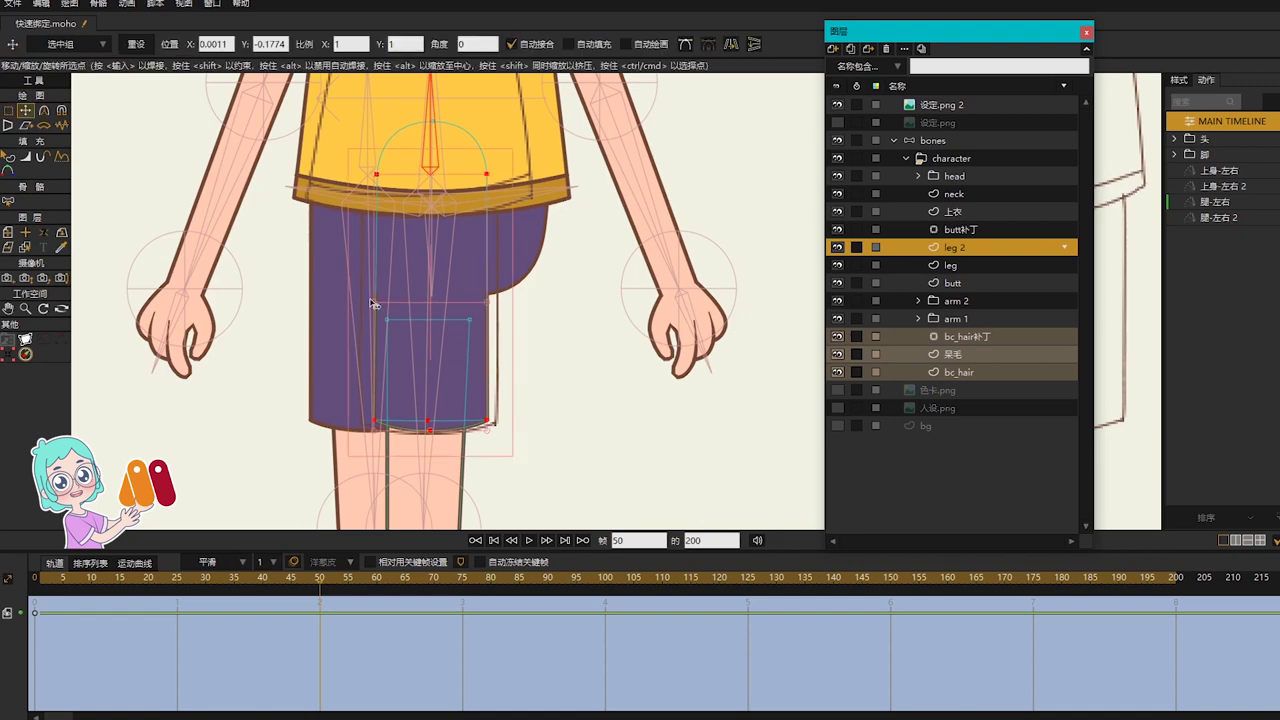
{"action": "left_click_drag", "start_coordinate": [378, 306], "coordinate": [420, 314]}
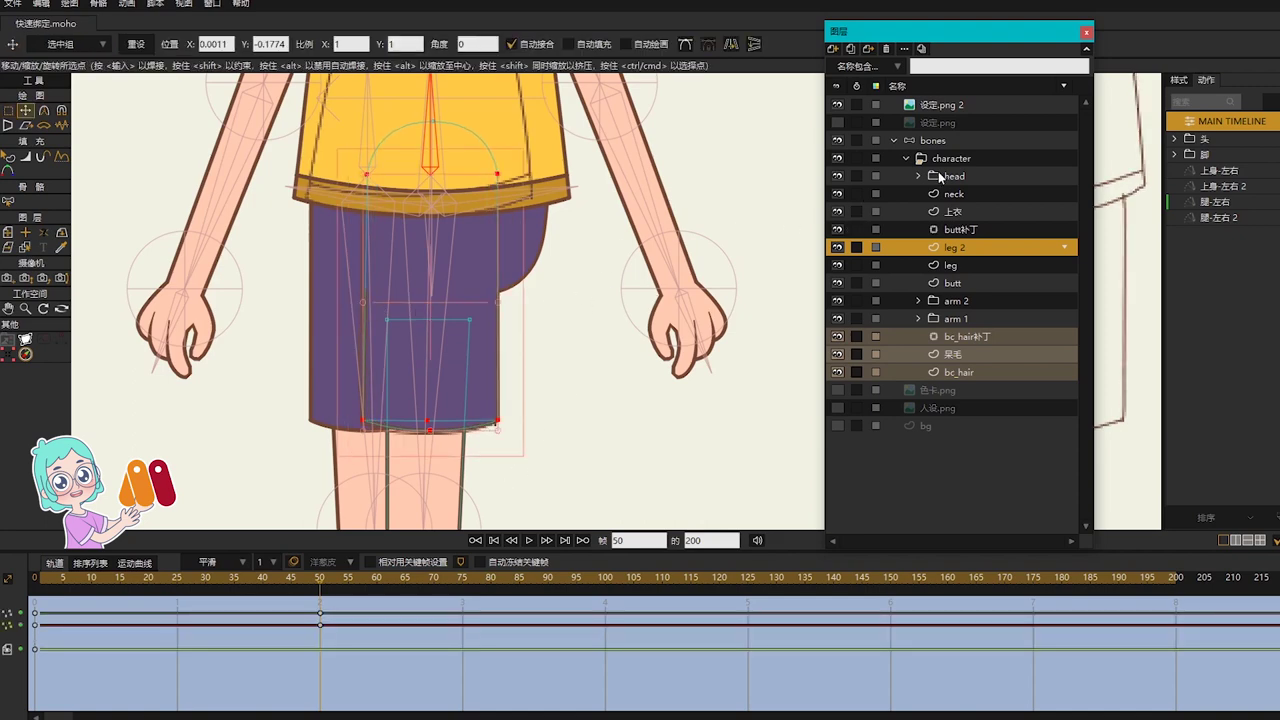
{"action": "left_click_drag", "start_coordinate": [338, 631], "coordinate": [305, 597]}
{"action": "left_click", "coordinate": [978, 265]}
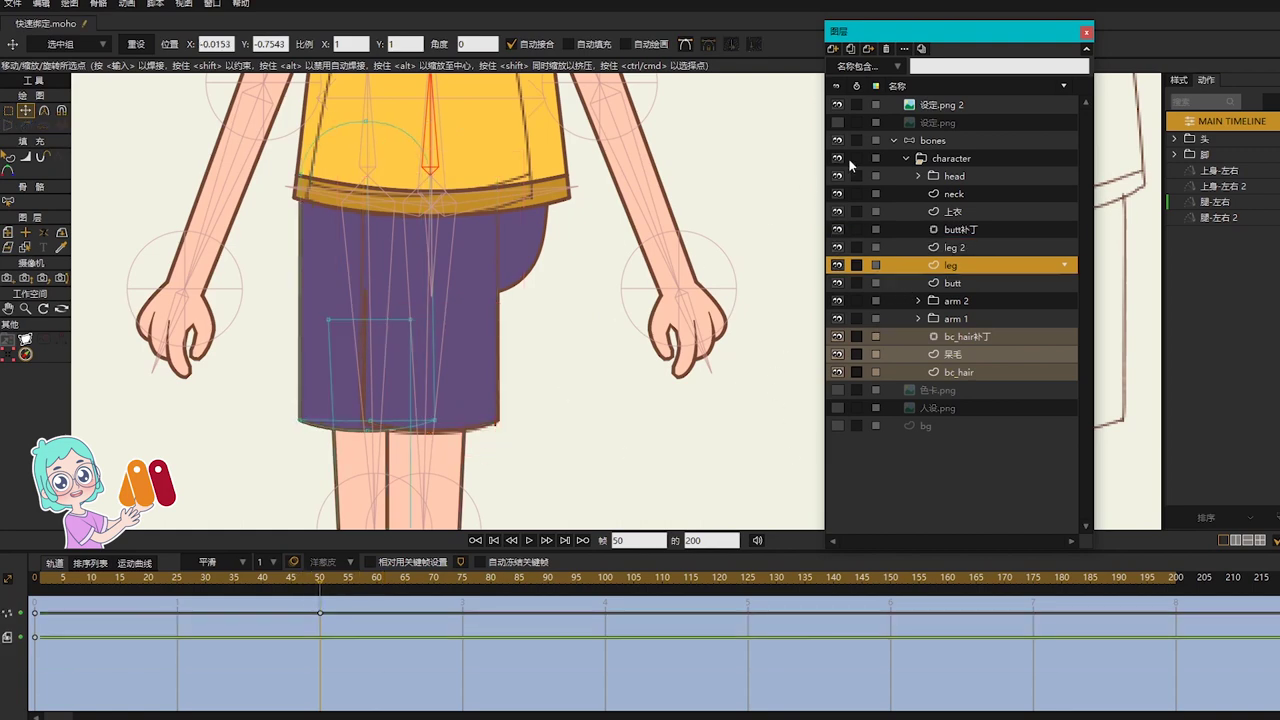
Step: On the bones layer, move the other hip bone to the centre so both legs overlap at frame 50
{"action": "left_click", "coordinate": [930, 142]}
{"action": "key", "text": "t"}
{"action": "left_click_drag", "start_coordinate": [367, 171], "coordinate": [440, 178]}
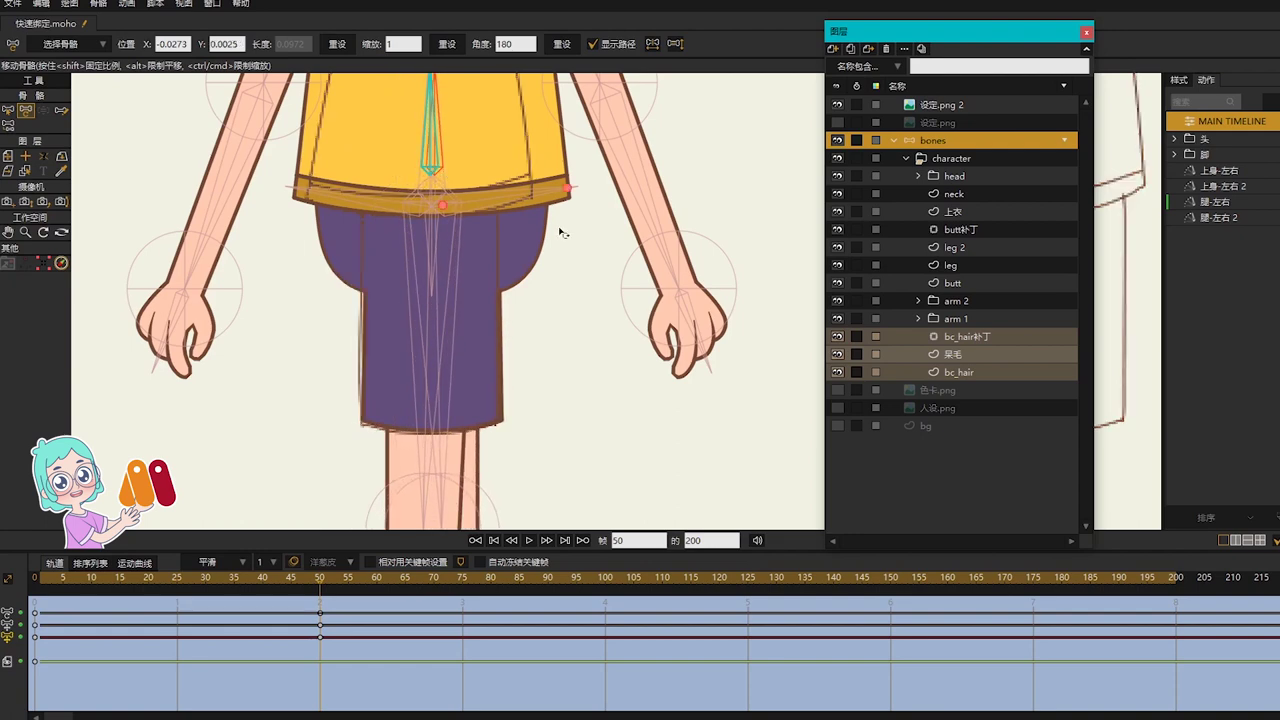
Step: At frame 50, narrow the butt shape to the legs' width and set its lower corner points' curvature to 0.2191
{"action": "left_click", "coordinate": [952, 283]}
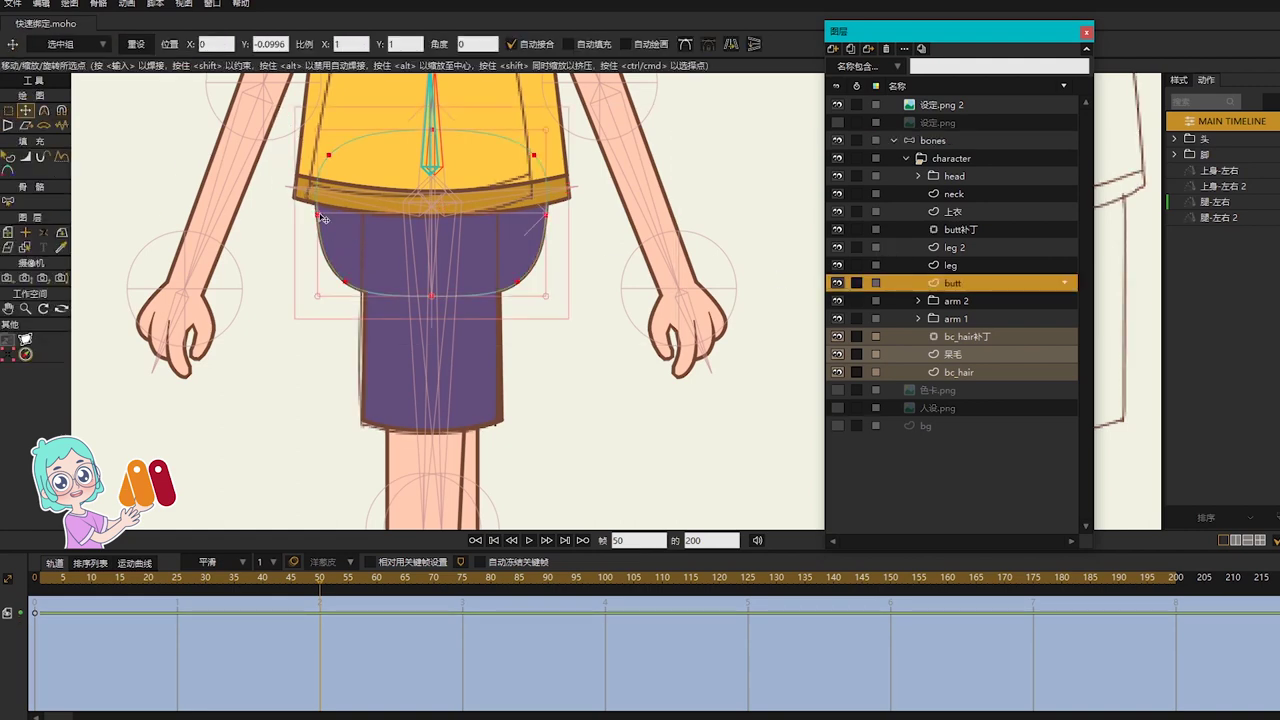
{"action": "left_click_drag", "start_coordinate": [323, 218], "coordinate": [352, 222]}
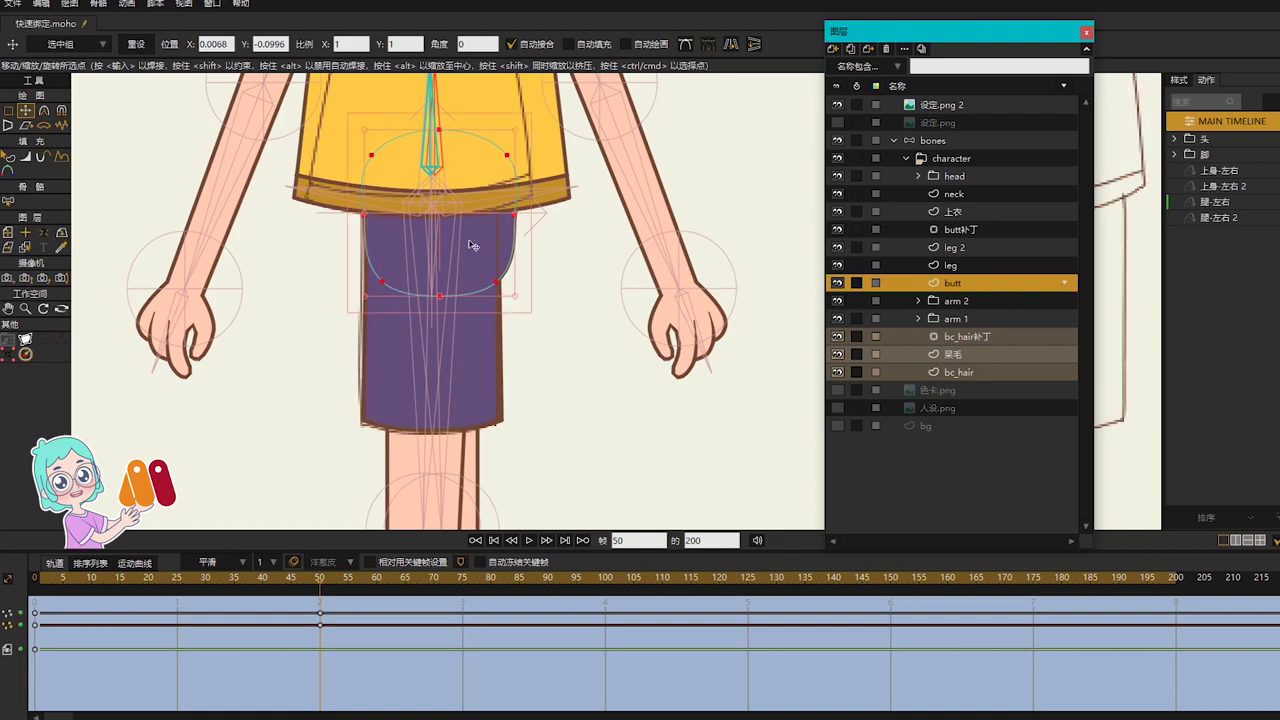
{"action": "key", "text": "g"}
{"action": "left_click_drag", "start_coordinate": [352, 272], "coordinate": [494, 272]}
{"action": "left_click_drag", "start_coordinate": [333, 268], "coordinate": [413, 229]}
{"action": "key", "text": "c"}
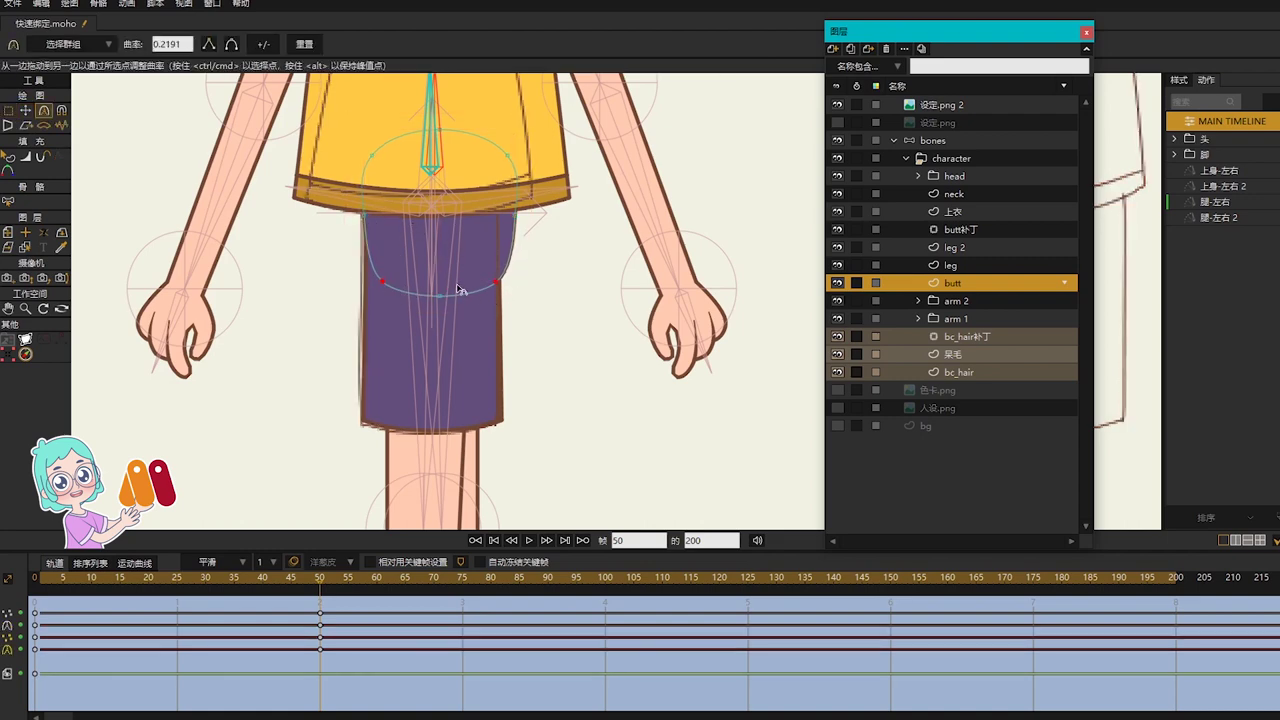
Step: Set the curvature of the butt shape's two upper corner points to 0.2534 at frame 50
{"action": "key", "text": "g"}
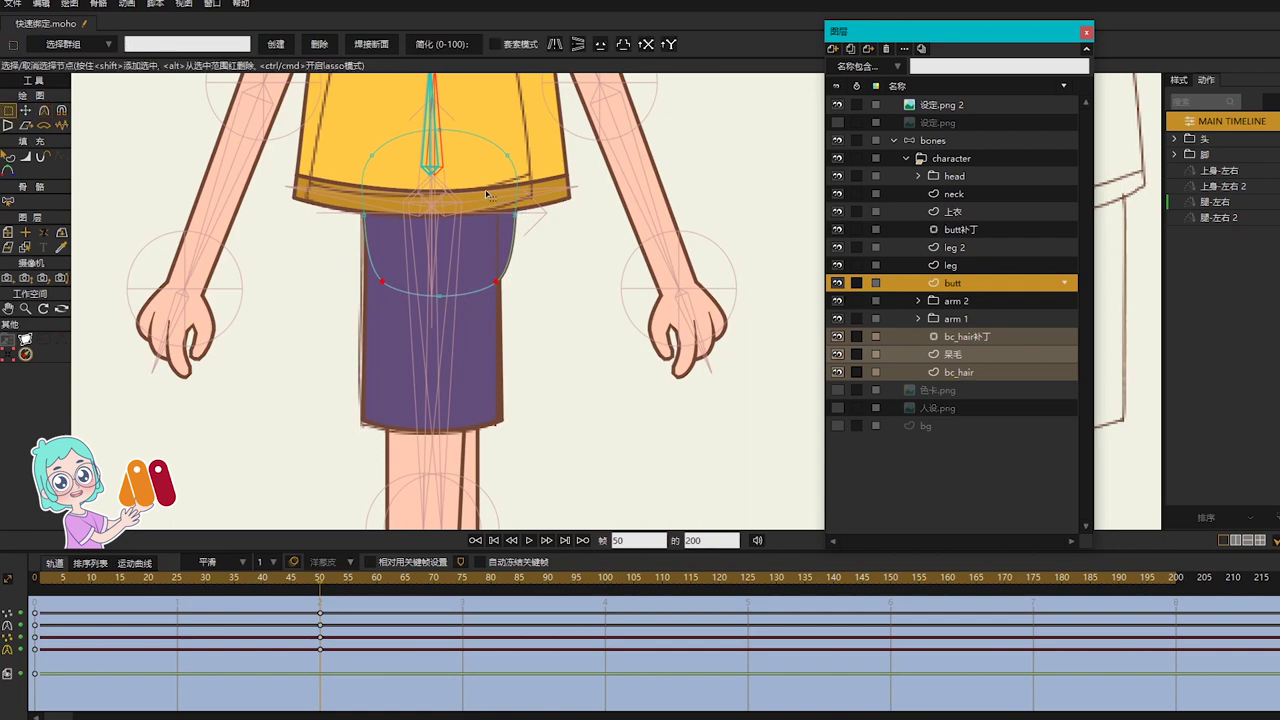
{"action": "left_click_drag", "start_coordinate": [340, 138], "coordinate": [515, 178]}
{"action": "key", "text": "t"}
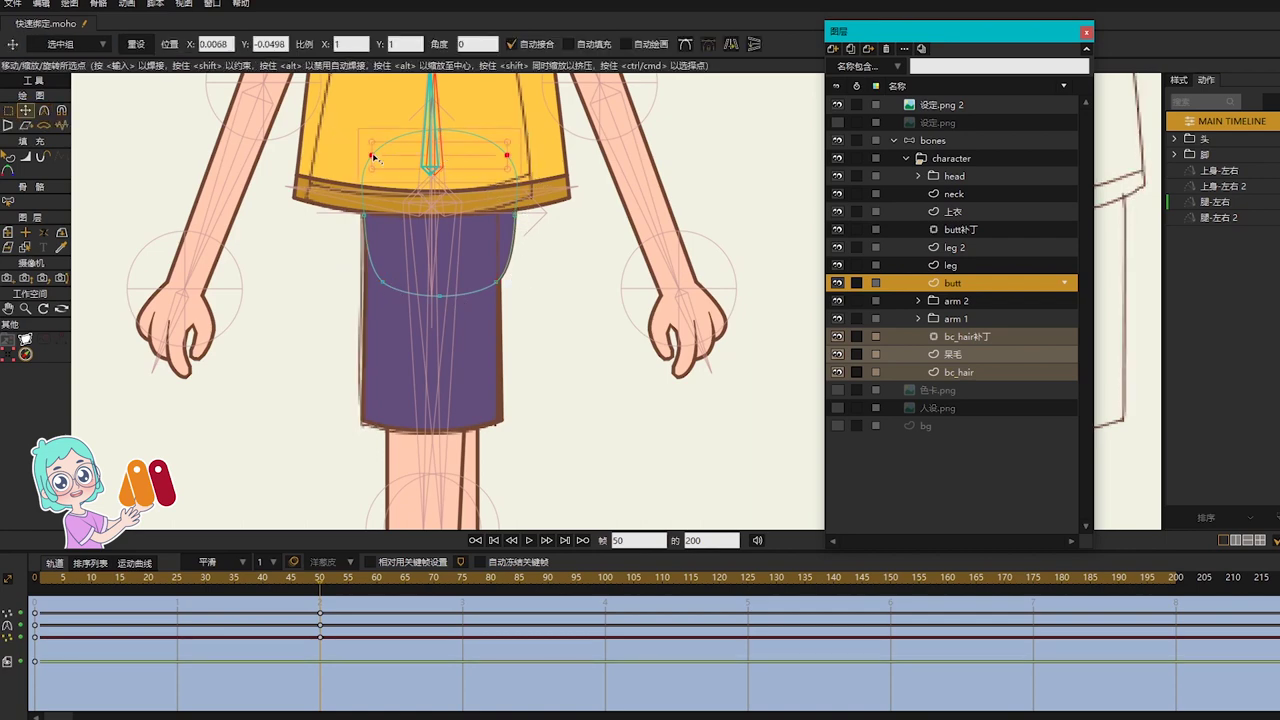
{"action": "key", "text": "x"}
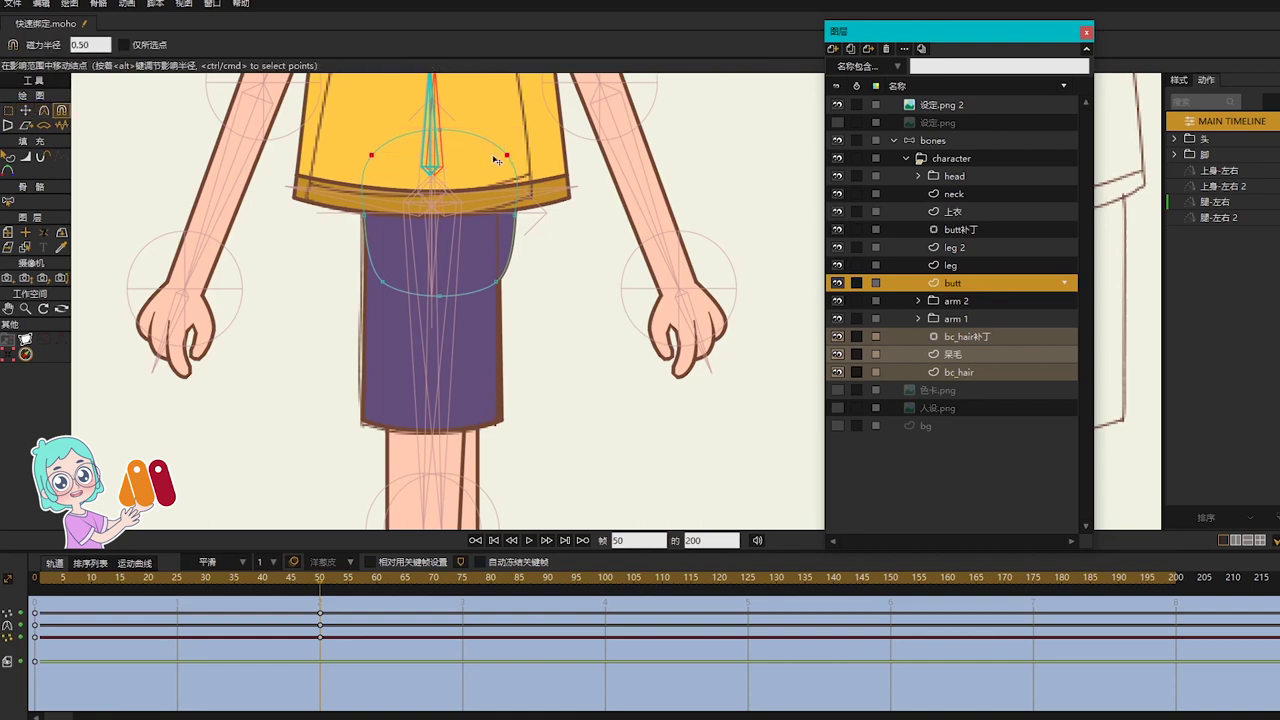
{"action": "key", "text": "c"}
{"action": "left_click", "coordinate": [421, 180]}
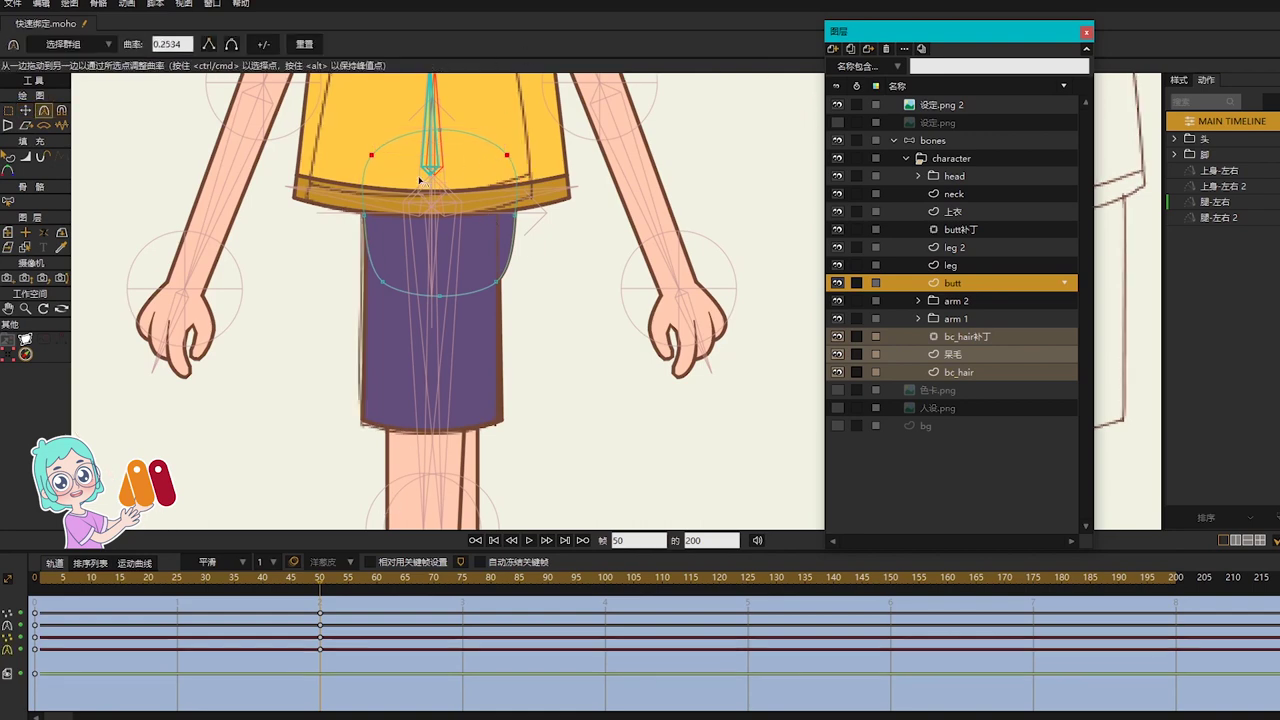
Step: Examine the leg pose at frame 25 of the 腿-左右 action against the reference
{"action": "scroll", "coordinate": [492, 290], "scroll_direction": "down", "scroll_amount": 2}
{"action": "left_click_drag", "start_coordinate": [320, 580], "coordinate": [177, 589]}
{"action": "scroll", "coordinate": [605, 315], "scroll_direction": "down", "scroll_amount": 2}
{"action": "left_click_drag", "start_coordinate": [605, 315], "coordinate": [490, 328]}
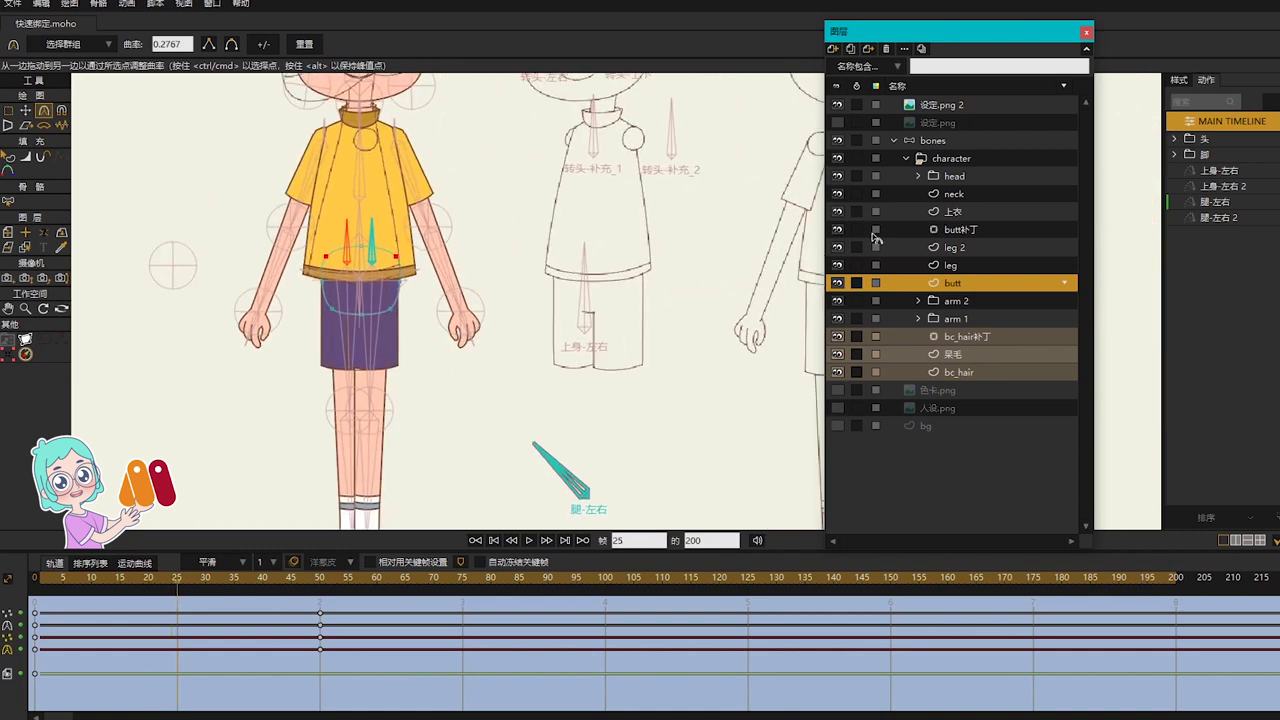
{"action": "scroll", "coordinate": [716, 181], "scroll_direction": "up", "scroll_amount": 3}
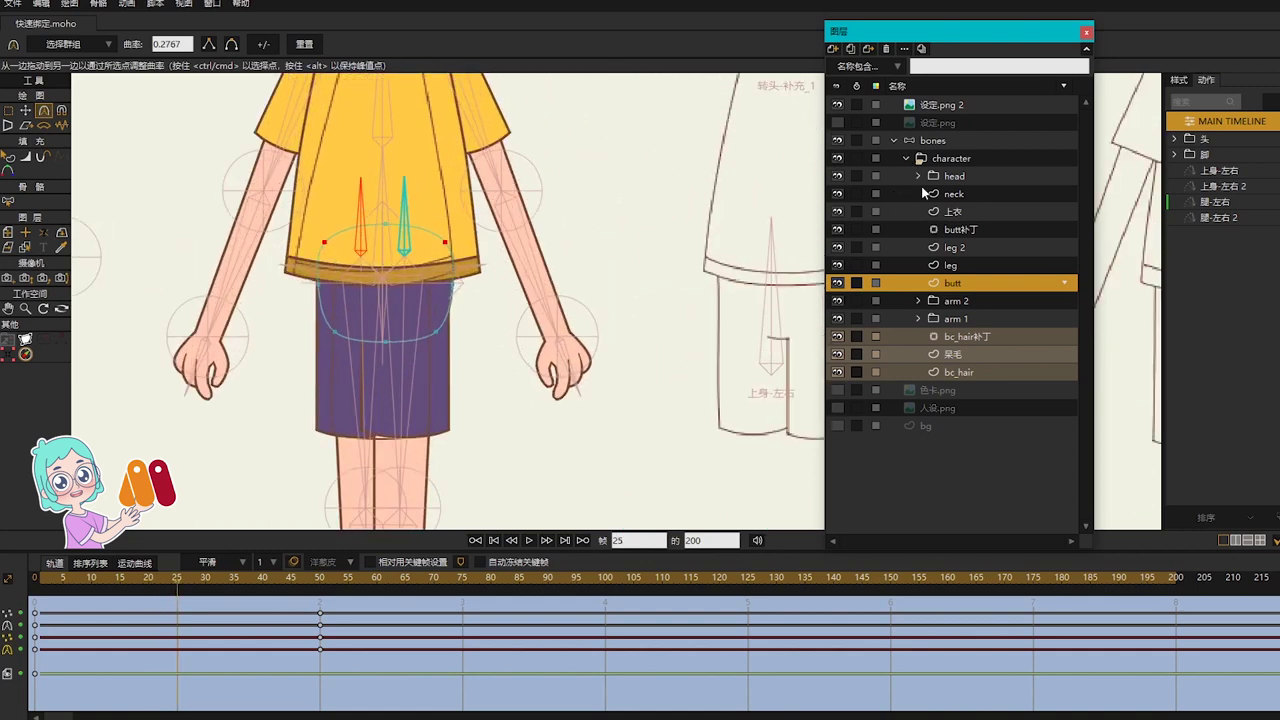
{"action": "left_click", "coordinate": [924, 142]}
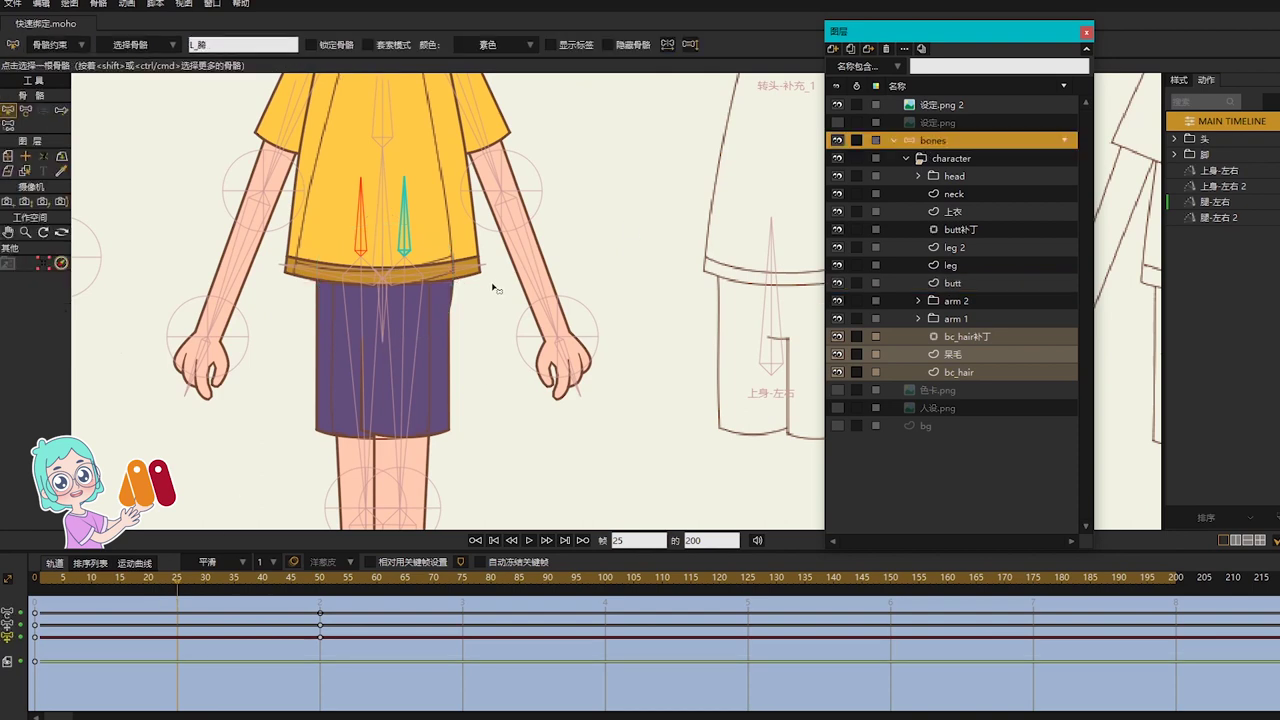
{"action": "key", "text": "m"}
Step: On the main timeline at frame 0, move the 设定.png 2 layer to X -0.5271 to align its three-quarter drawing with the character
{"action": "left_click", "coordinate": [953, 107]}
{"action": "scroll", "coordinate": [507, 302], "scroll_direction": "down", "scroll_amount": 1}
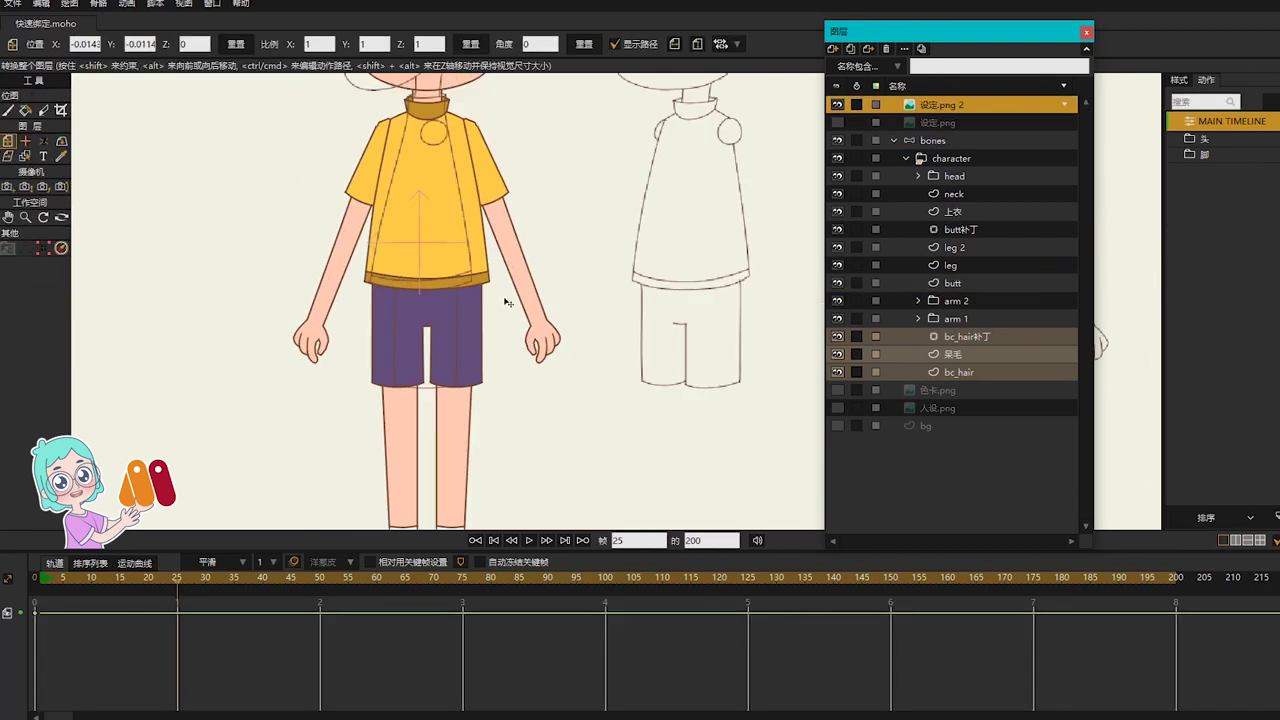
{"action": "left_click", "coordinate": [36, 595]}
{"action": "left_click_drag", "start_coordinate": [673, 303], "coordinate": [427, 290]}
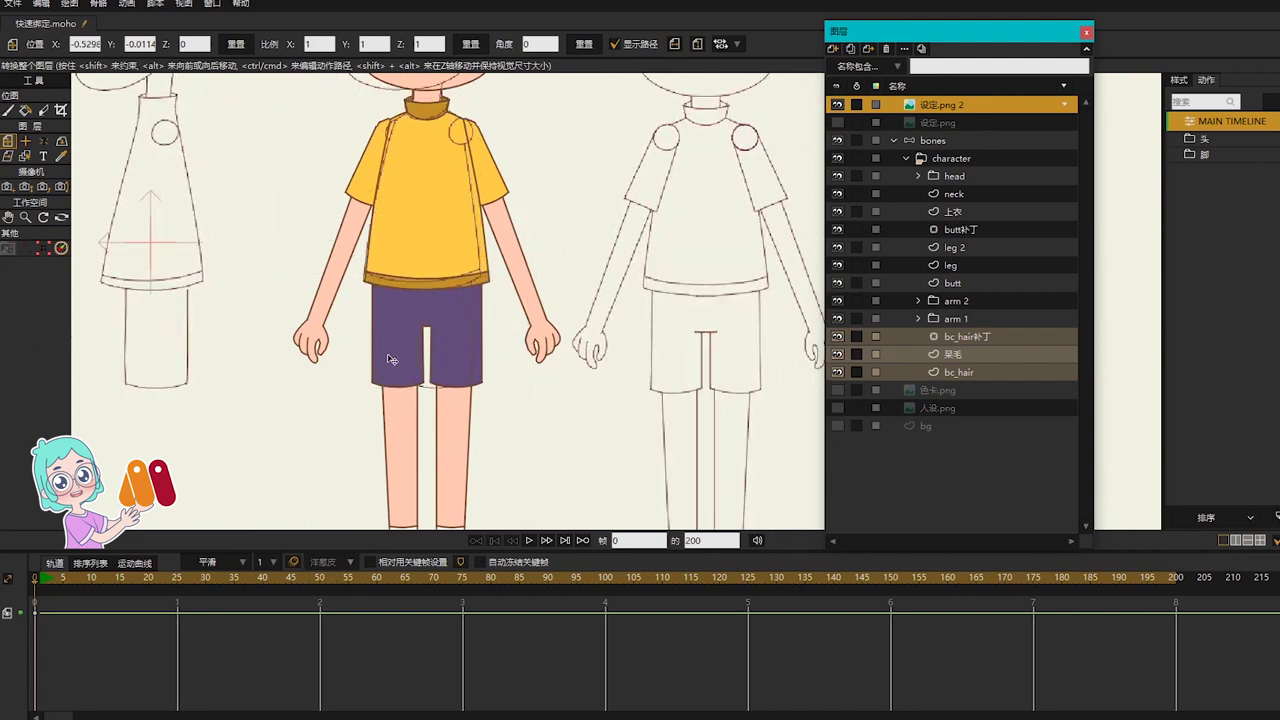
{"action": "key", "text": "ctrl+Right"}
{"action": "key", "text": "ctrl+Right"}
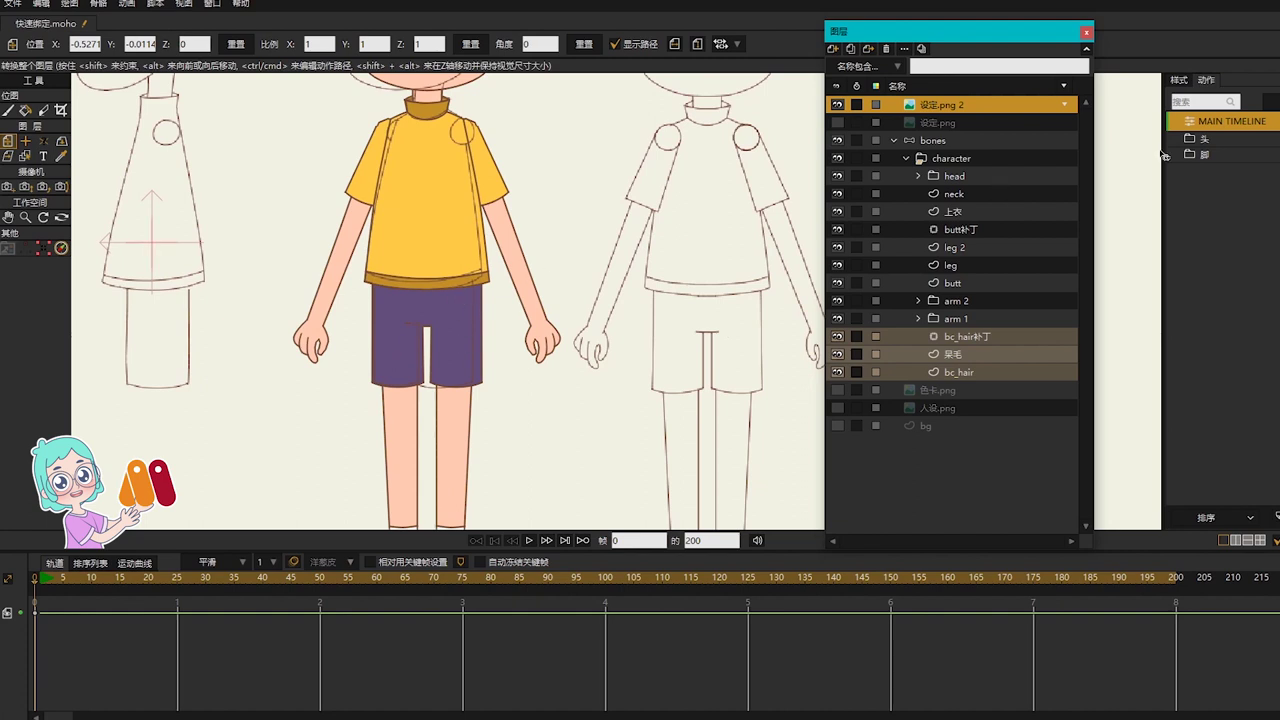
Step: In the 腿-左右 action at frame 25, move both hip bones apart to match the three-quarter reference legs
{"action": "left_click", "coordinate": [931, 140]}
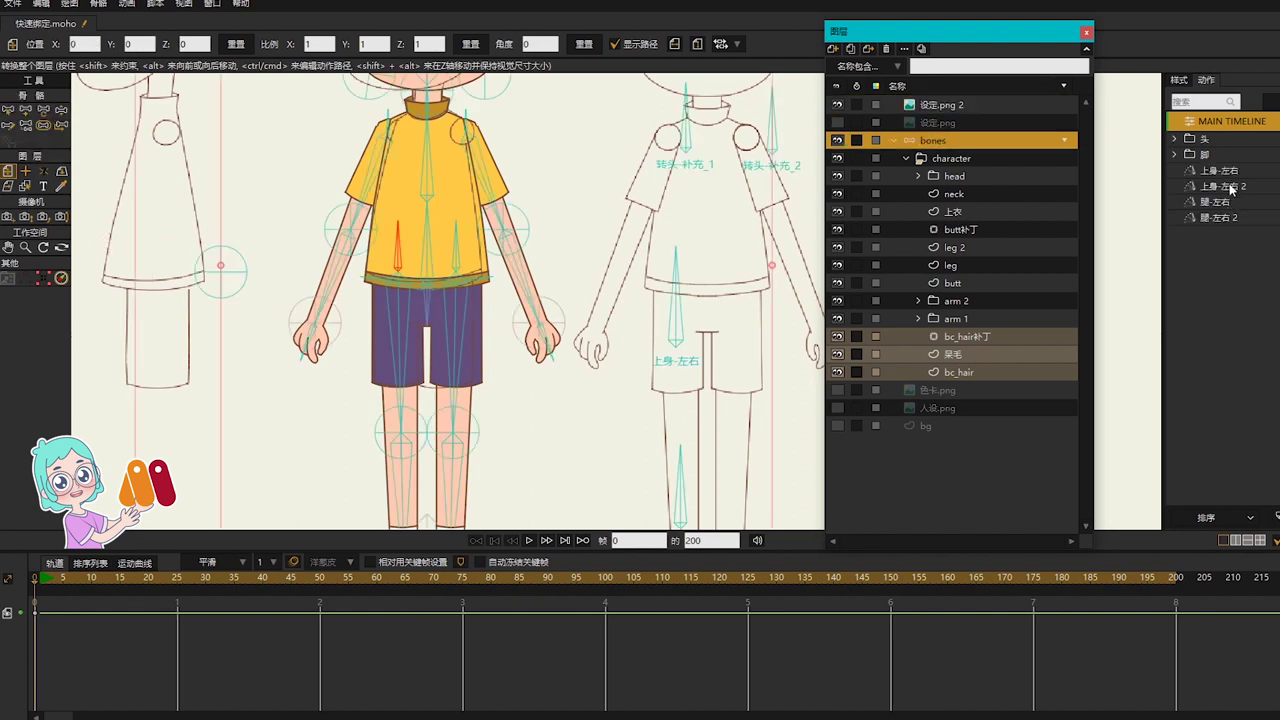
{"action": "double_click", "coordinate": [1216, 201]}
{"action": "left_click", "coordinate": [178, 577]}
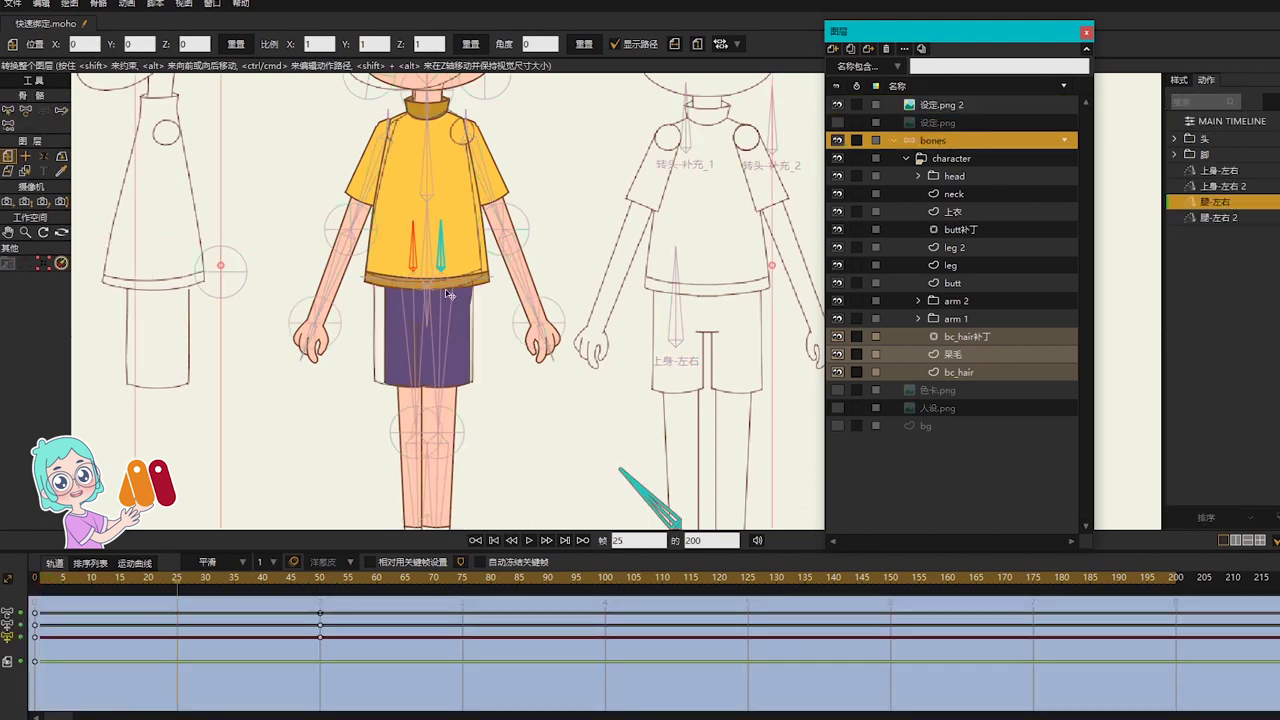
{"action": "scroll", "coordinate": [459, 287], "scroll_direction": "up", "scroll_amount": 3}
{"action": "key", "text": "b"}
{"action": "left_click", "coordinate": [434, 252]}
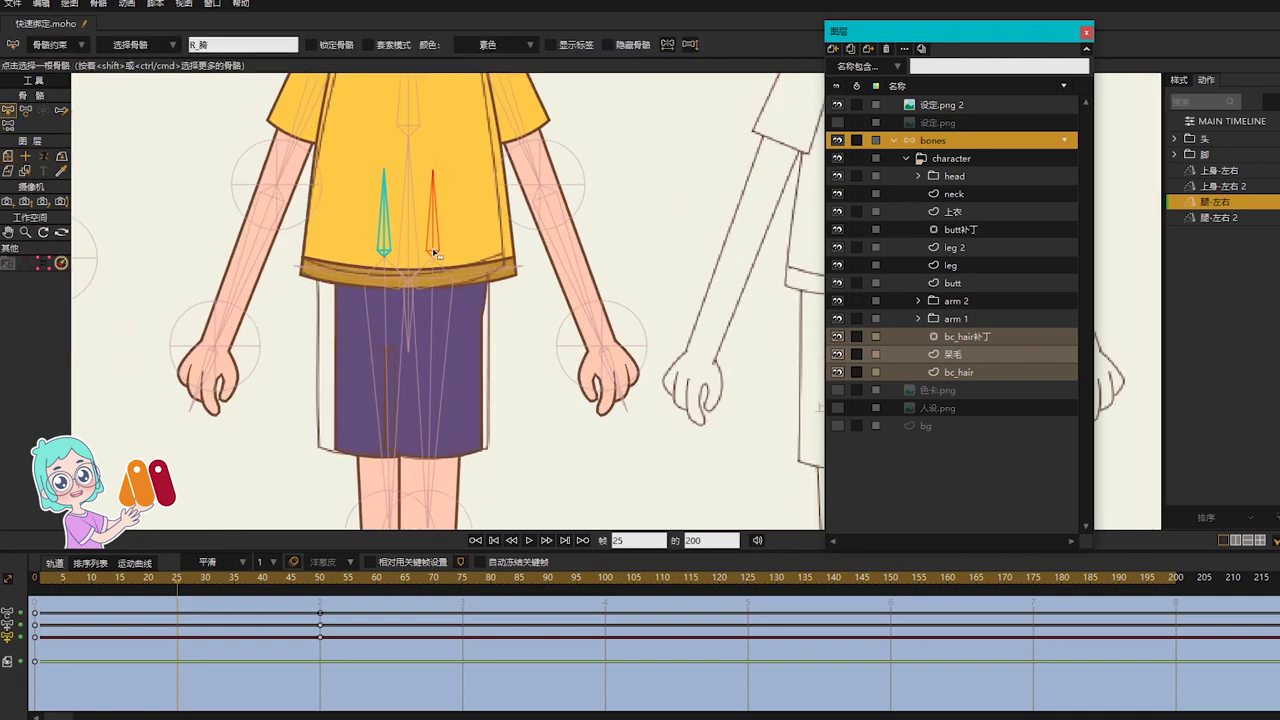
{"action": "key", "text": "t"}
{"action": "left_click_drag", "start_coordinate": [433, 252], "coordinate": [370, 263]}
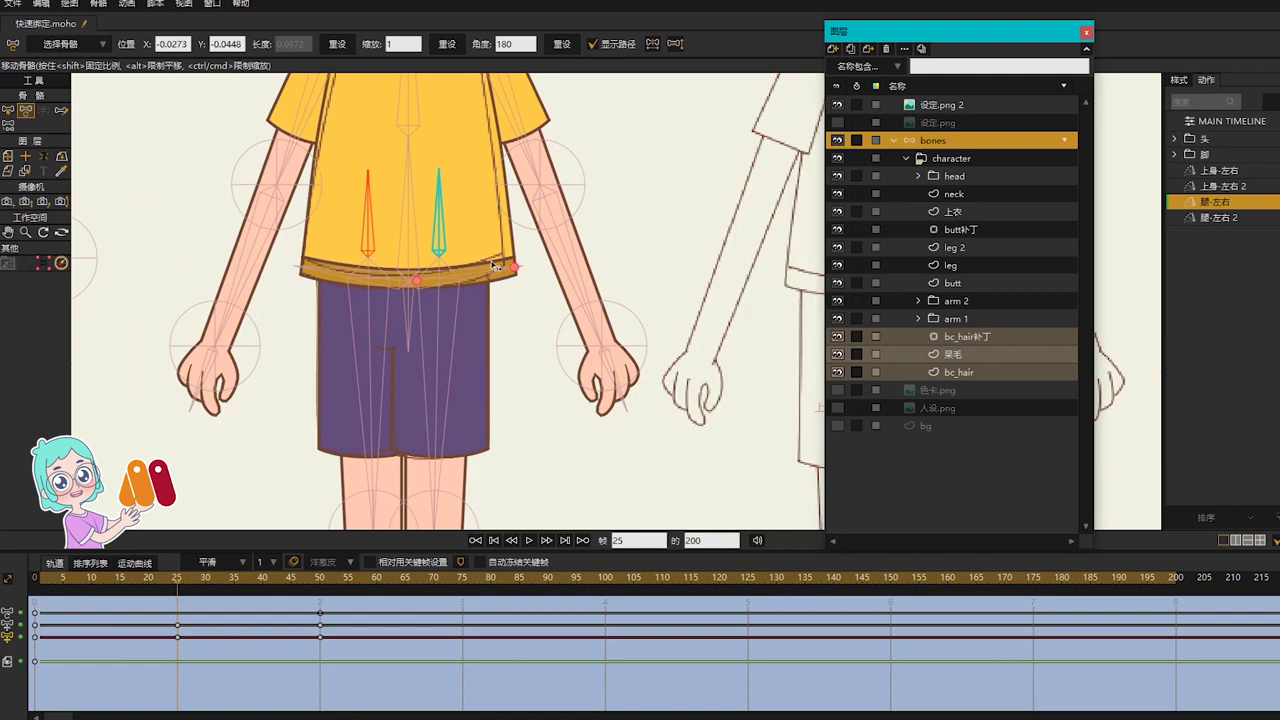
Step: Hide the 设定.png 2 reference and fine-tune the spacing of the two hip bones at frame 25
{"action": "scroll", "coordinate": [562, 384], "scroll_direction": "down", "scroll_amount": 4}
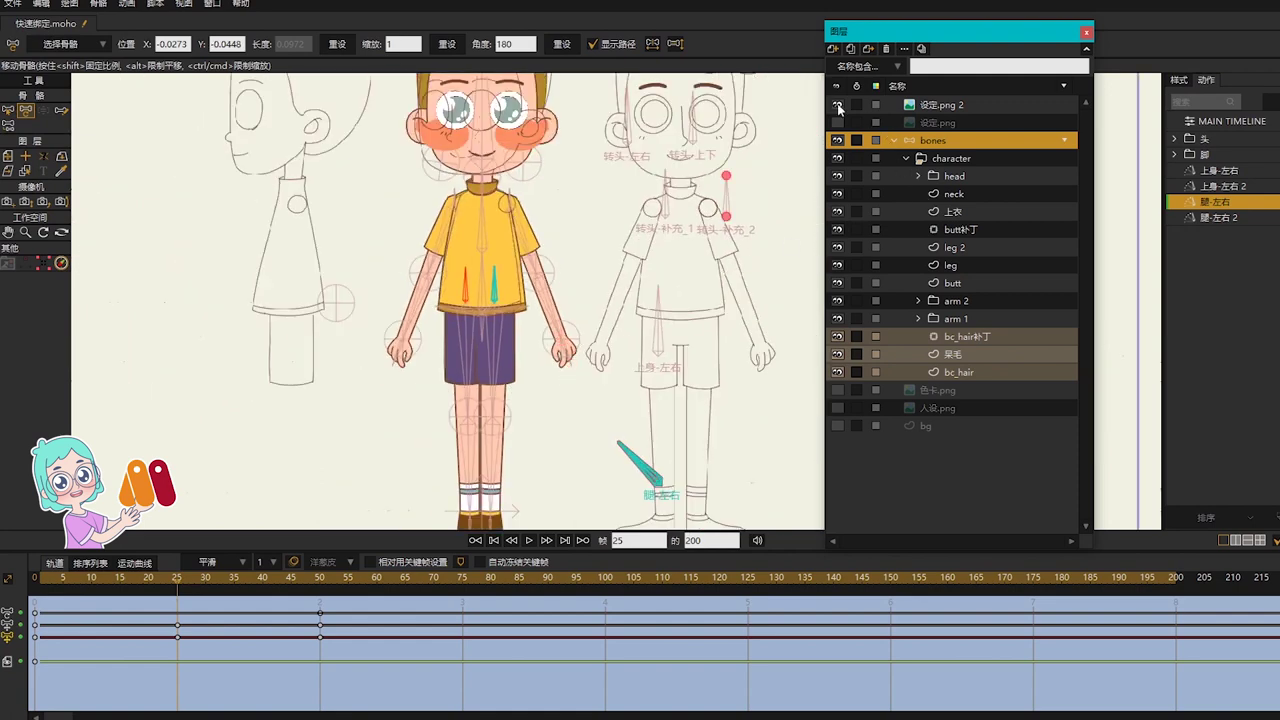
{"action": "left_click", "coordinate": [838, 105]}
{"action": "scroll", "coordinate": [537, 287], "scroll_direction": "up", "scroll_amount": 4}
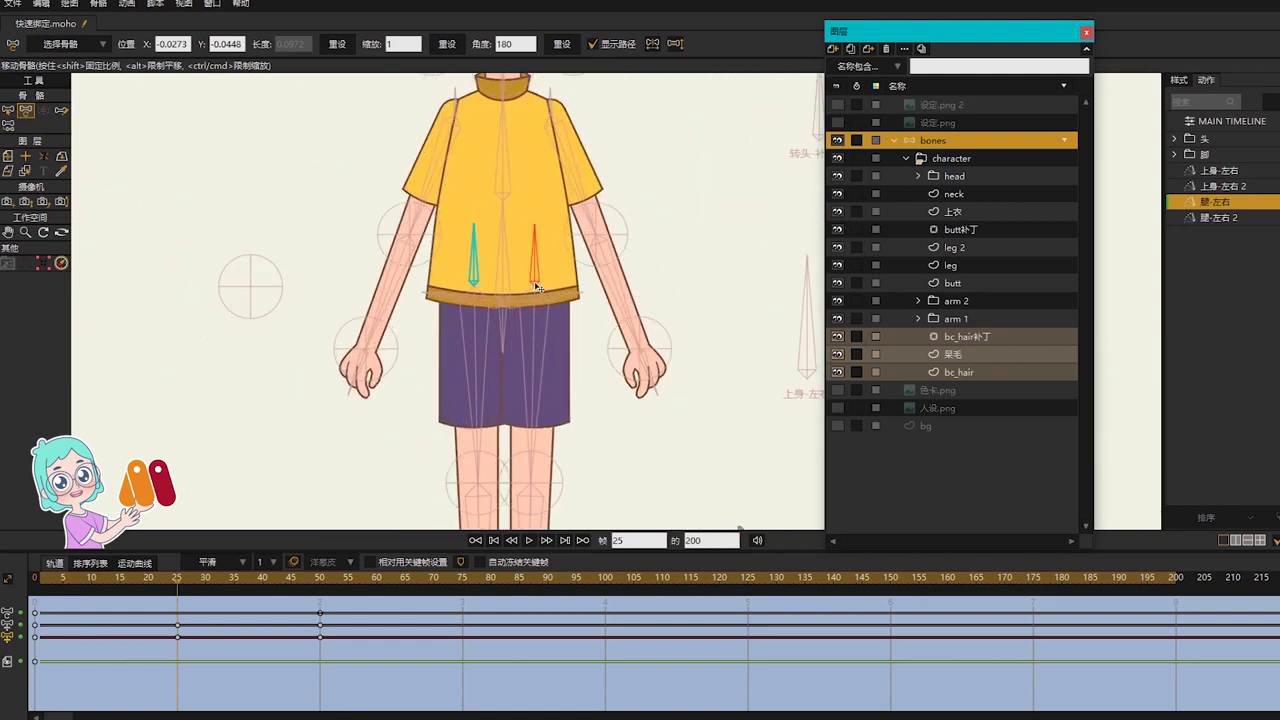
{"action": "left_click", "coordinate": [478, 285]}
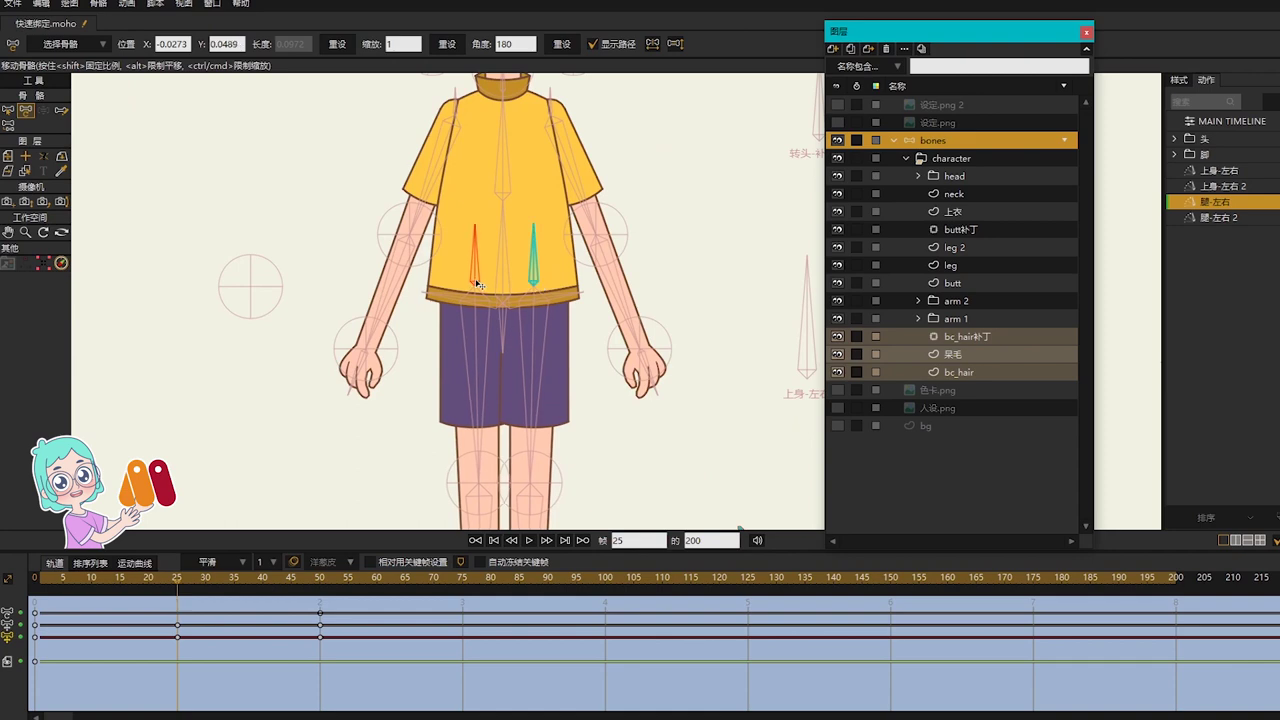
Step: In the 腿-左右 action at frame 50, move the butt shape's upper-right point outward to X 0.0697
{"action": "scroll", "coordinate": [615, 290], "scroll_direction": "down", "scroll_amount": 3}
{"action": "left_click_drag", "start_coordinate": [712, 300], "coordinate": [564, 292]}
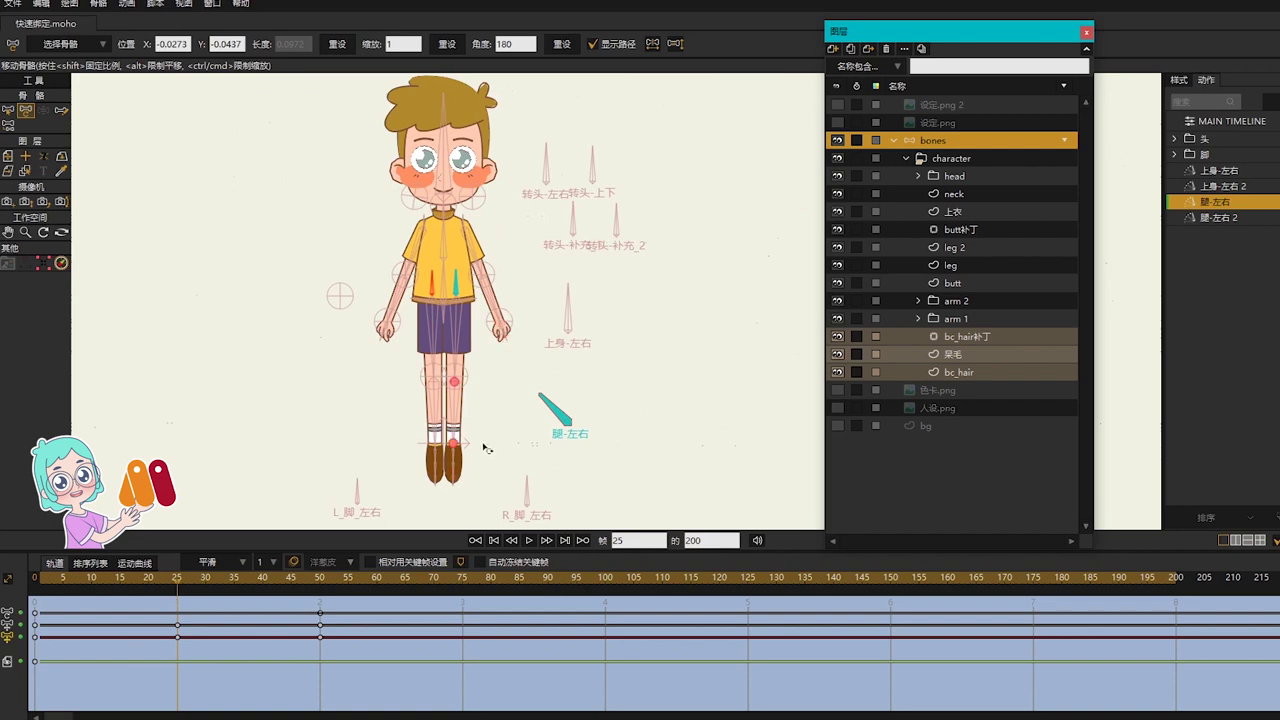
{"action": "left_click_drag", "start_coordinate": [60, 580], "coordinate": [320, 655]}
{"action": "scroll", "coordinate": [432, 329], "scroll_direction": "up", "scroll_amount": 3}
{"action": "scroll", "coordinate": [471, 313], "scroll_direction": "up", "scroll_amount": 2}
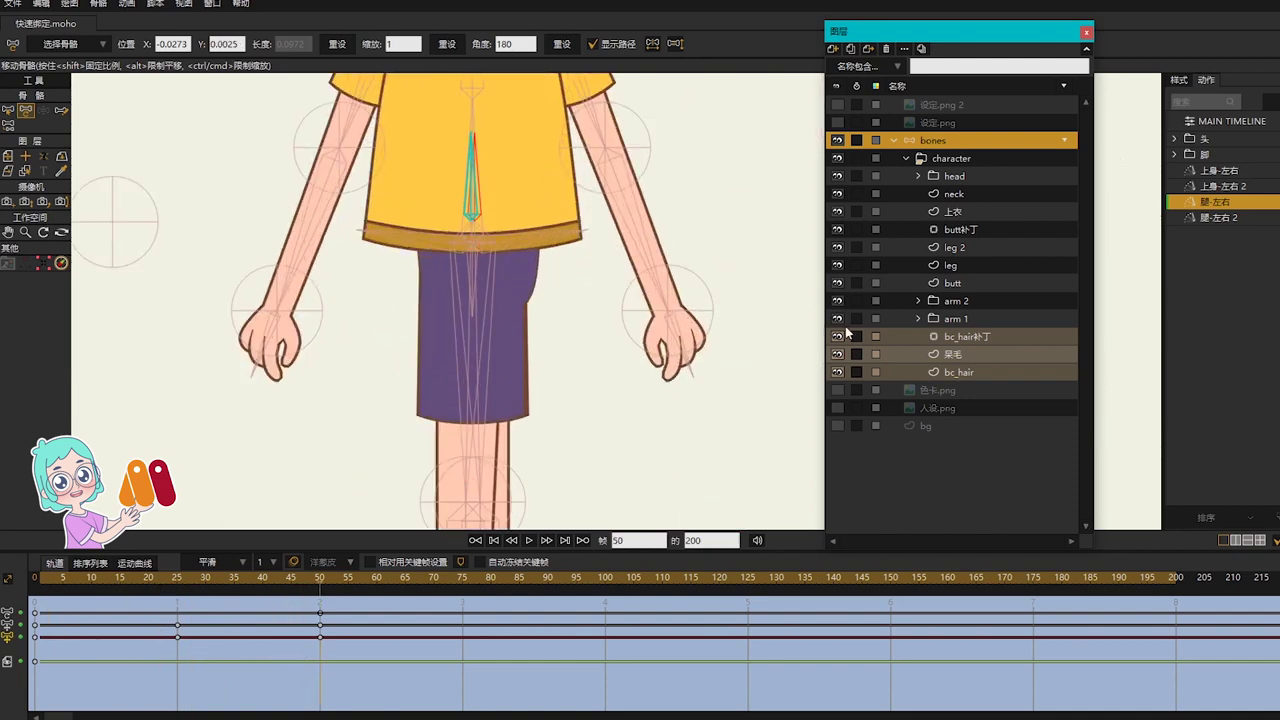
{"action": "left_click", "coordinate": [976, 284]}
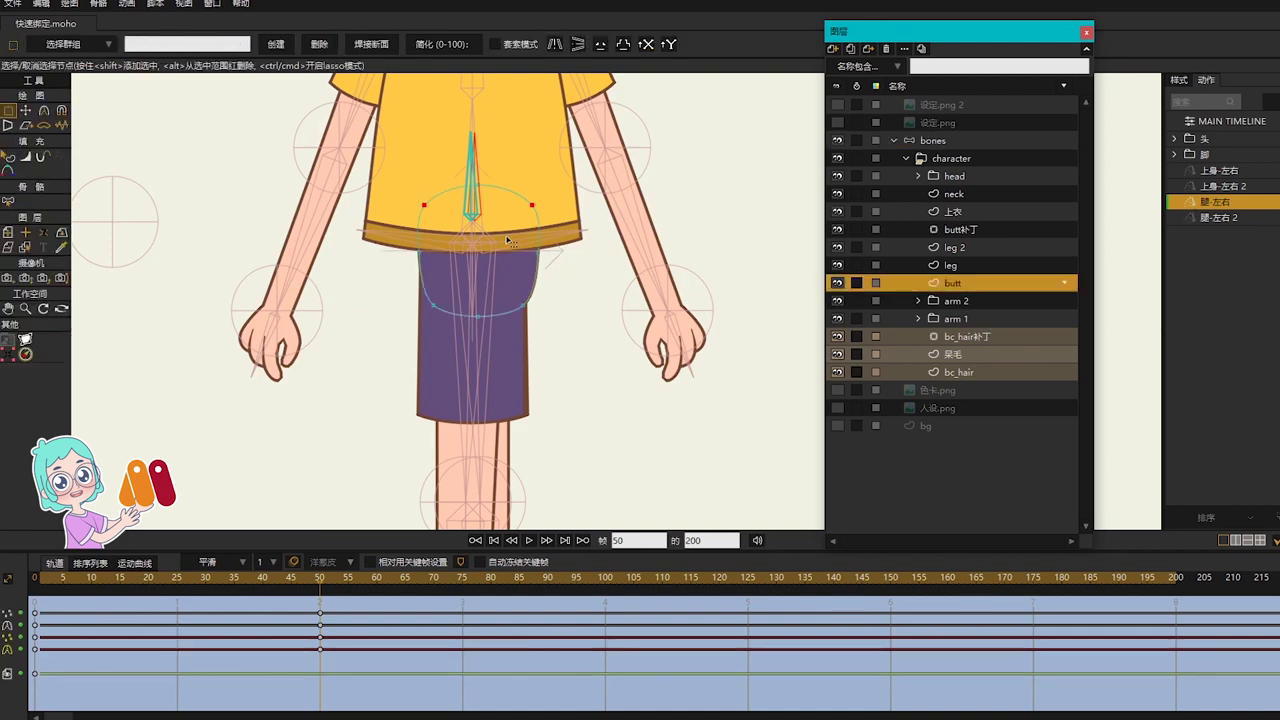
{"action": "left_click", "coordinate": [532, 206]}
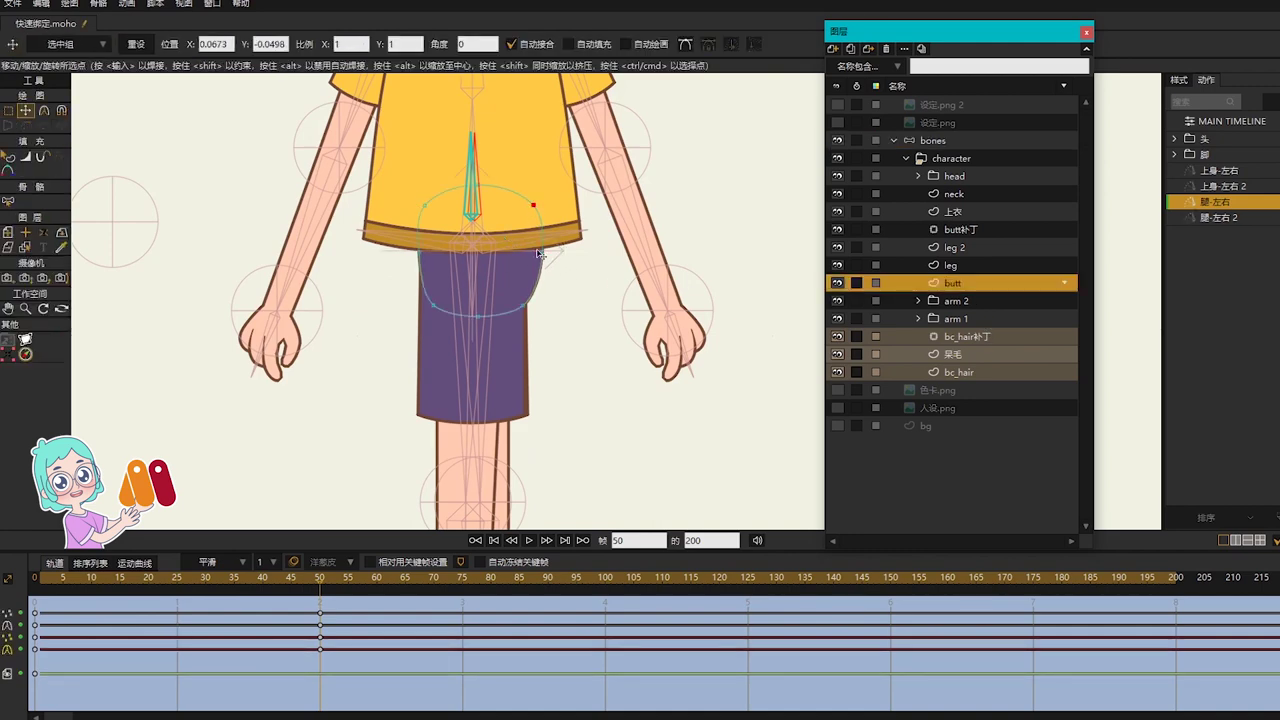
{"action": "left_click_drag", "start_coordinate": [542, 253], "coordinate": [545, 253]}
{"action": "left_click", "coordinate": [533, 207]}
Step: Copy the butt layer's frame 50 keys into the 腿-左右 2 action and flip the layer horizontally at frame 1
{"action": "left_click_drag", "start_coordinate": [290, 701], "coordinate": [337, 598]}
{"action": "double_click", "coordinate": [1216, 218]}
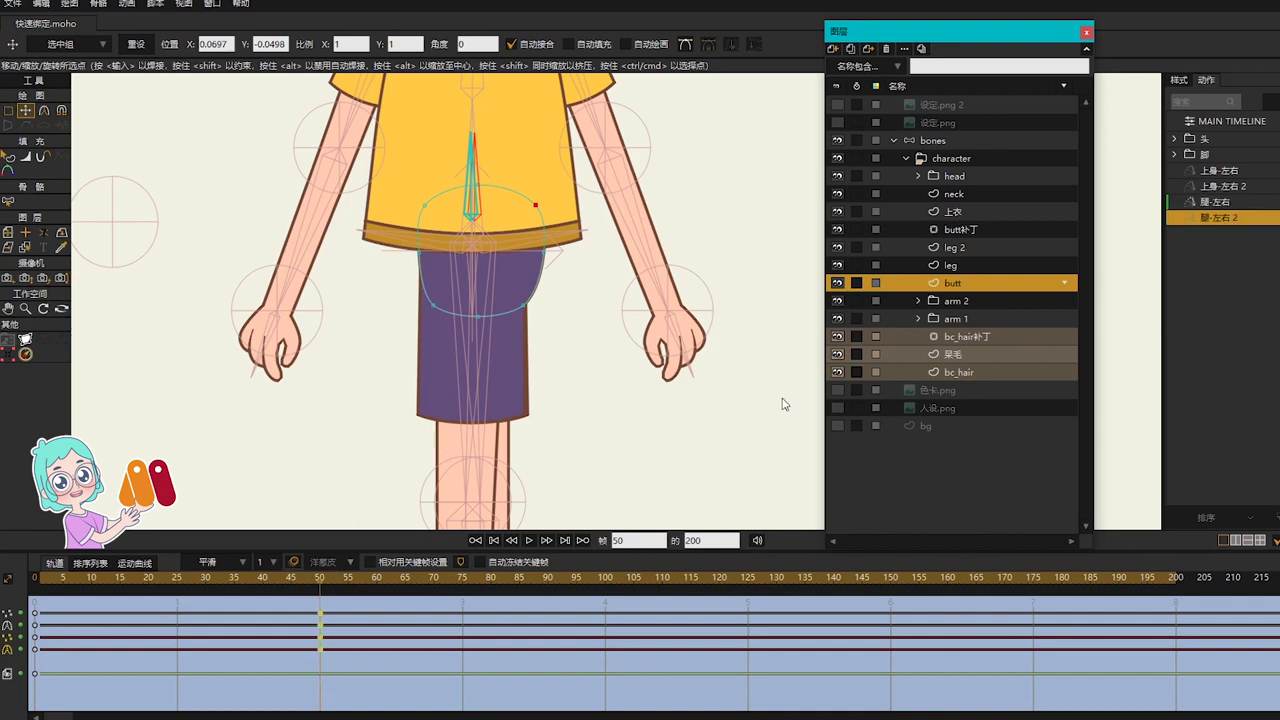
{"action": "left_click", "coordinate": [38, 586]}
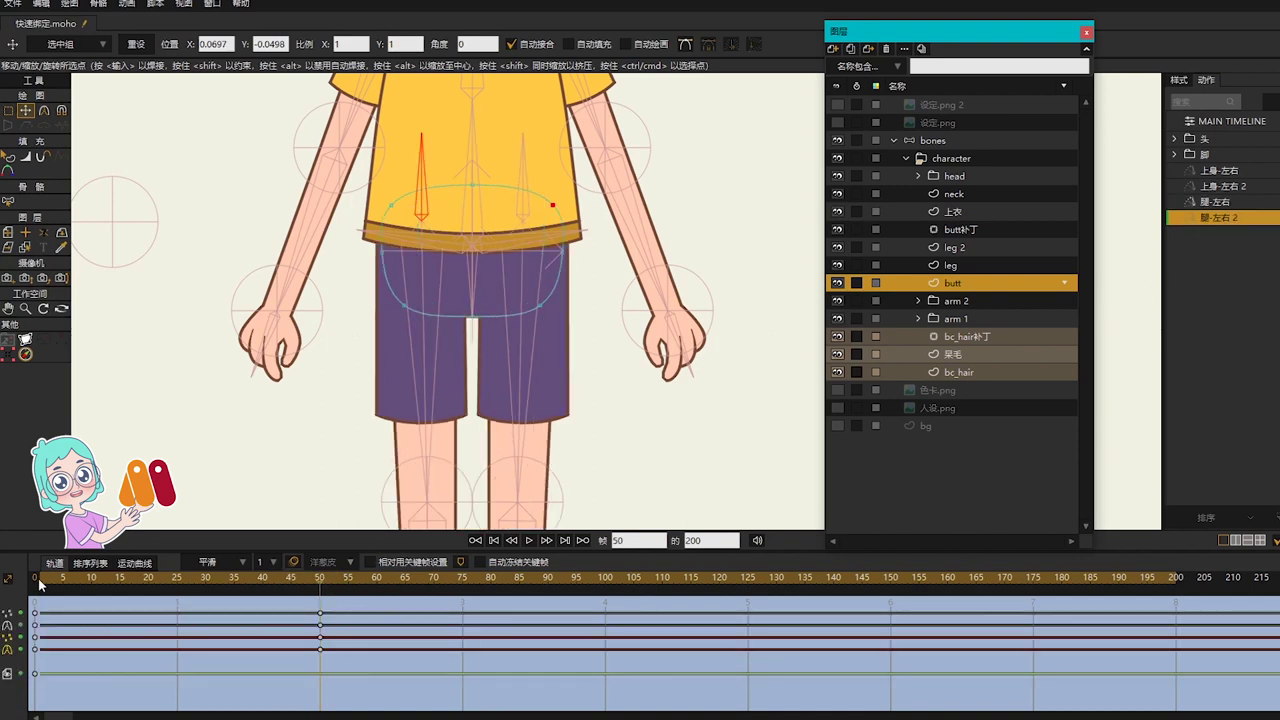
{"action": "key", "text": "m"}
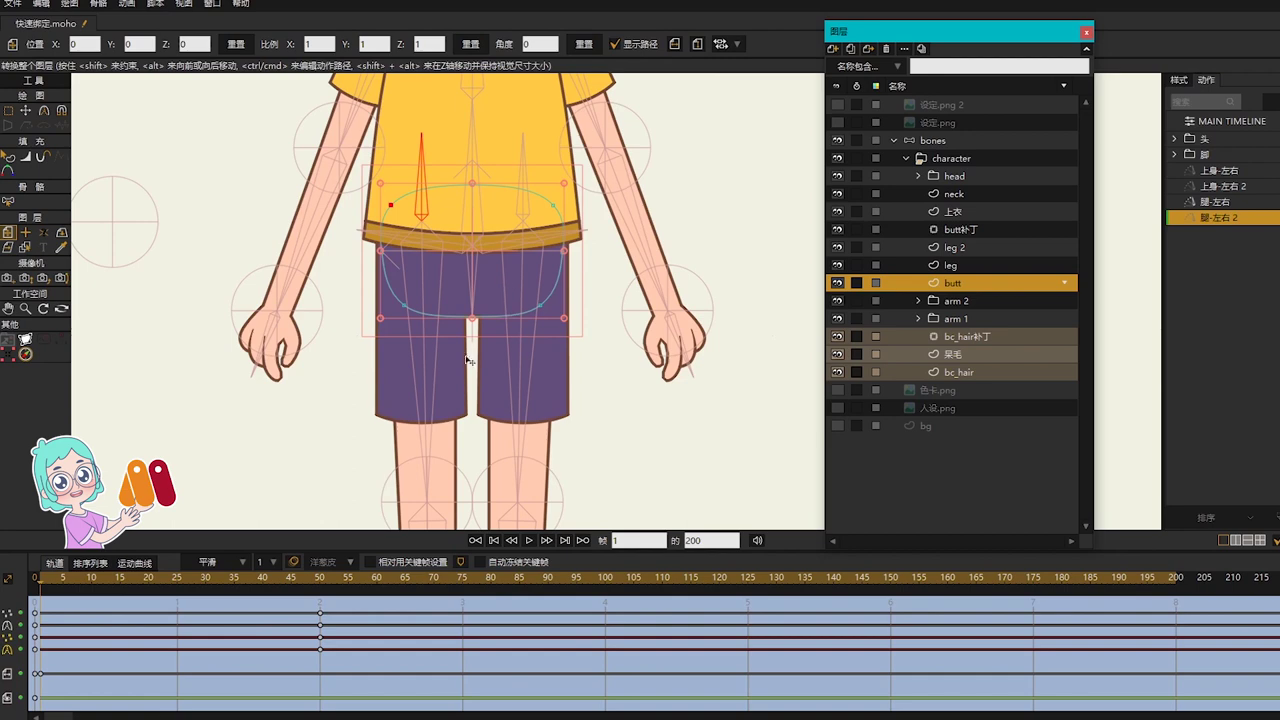
{"action": "left_click_drag", "start_coordinate": [44, 592], "coordinate": [322, 636]}
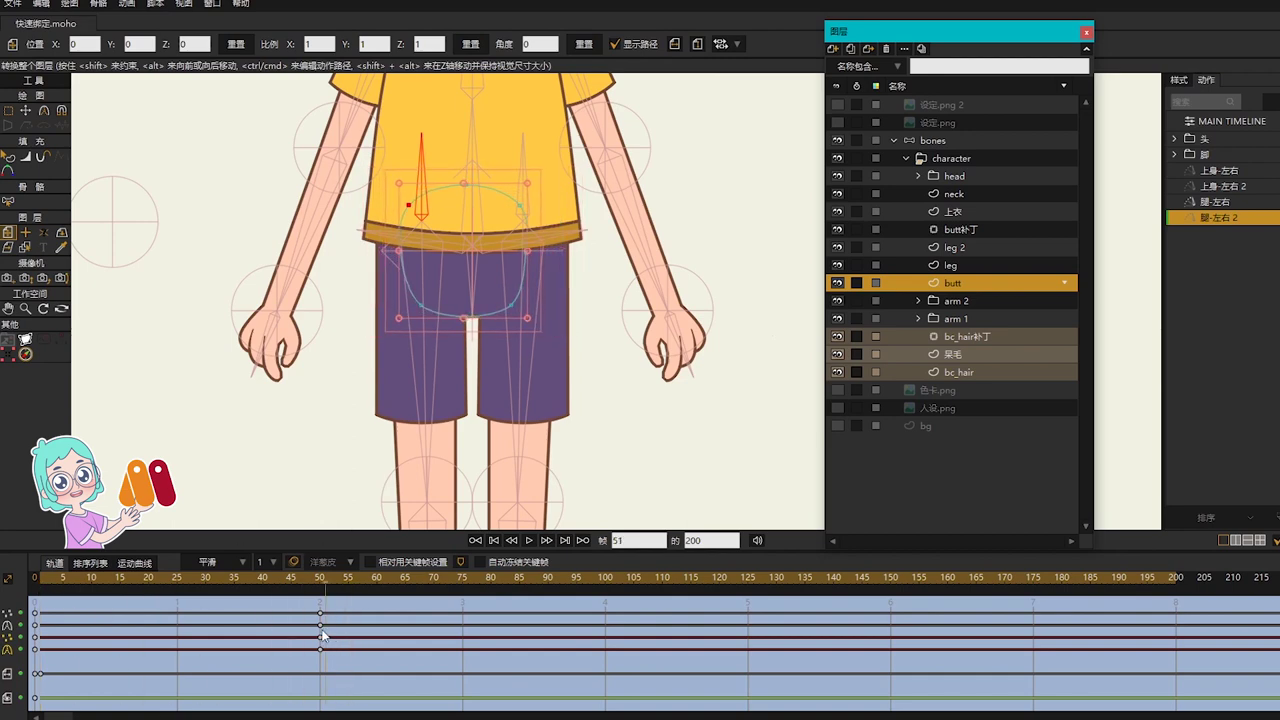
{"action": "left_click", "coordinate": [319, 579]}
Step: In the 腿-左右 action, color the R_胯 bone green (绿色) and the L_胯 bone blue (蓝色)
{"action": "left_click", "coordinate": [1213, 202]}
{"action": "key", "text": "z"}
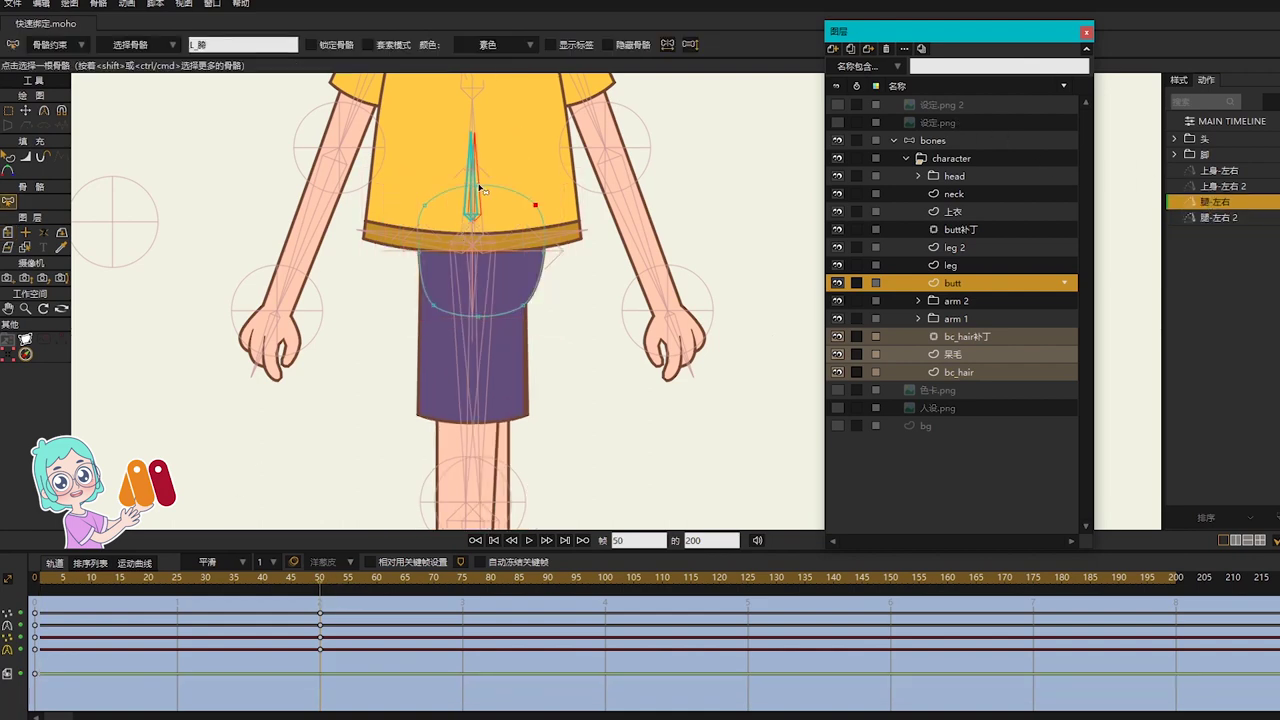
{"action": "left_click", "coordinate": [471, 199]}
{"action": "left_click", "coordinate": [495, 45]}
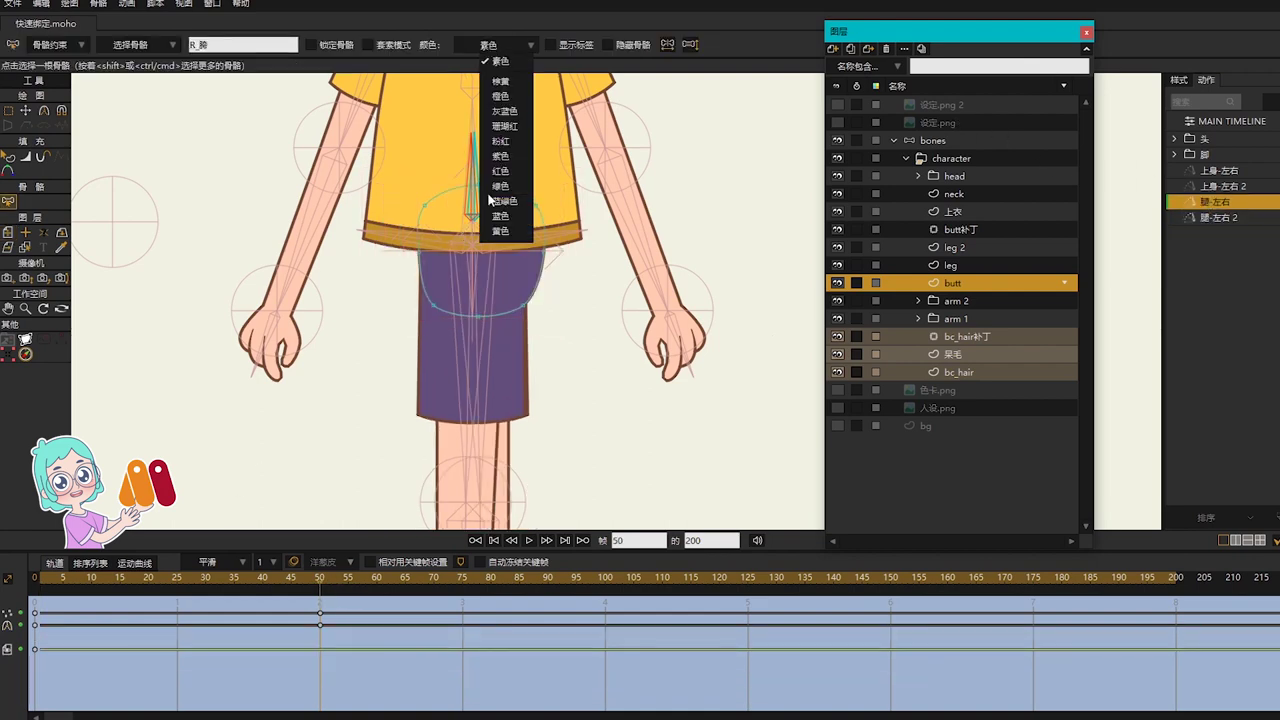
{"action": "left_click", "coordinate": [490, 198]}
{"action": "left_click", "coordinate": [477, 175]}
{"action": "left_click", "coordinate": [513, 45]}
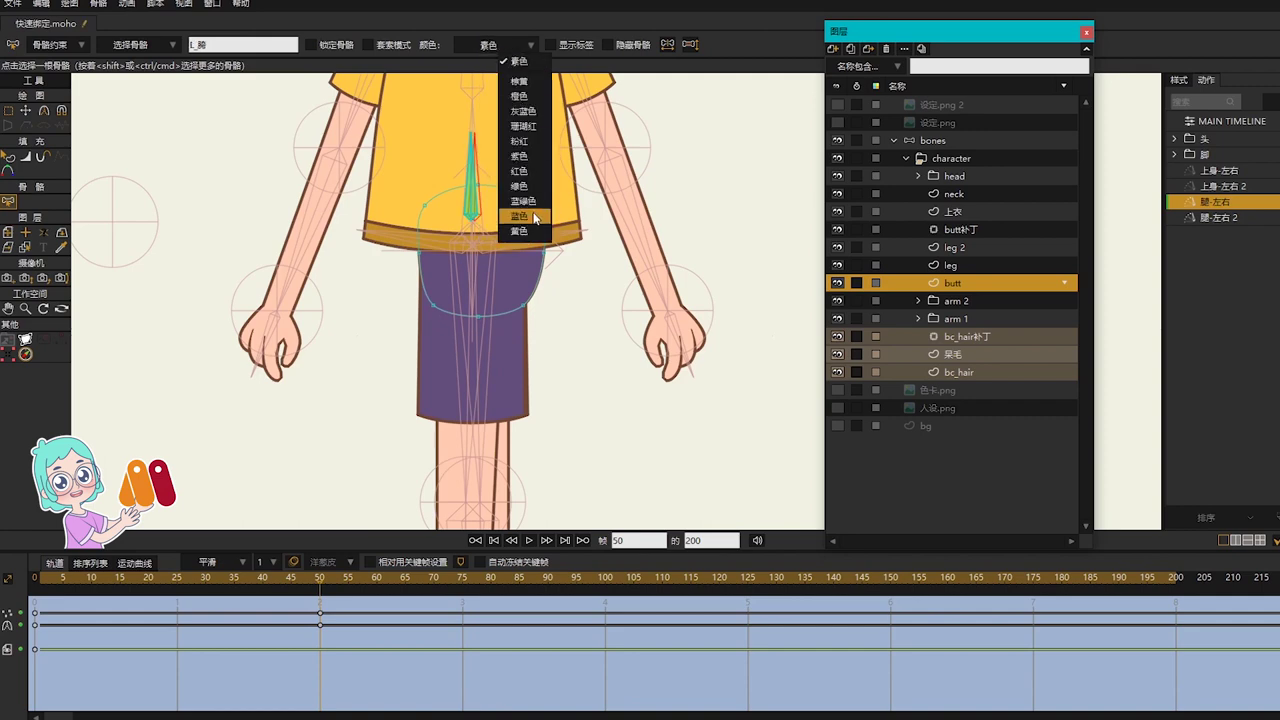
{"action": "left_click", "coordinate": [514, 216]}
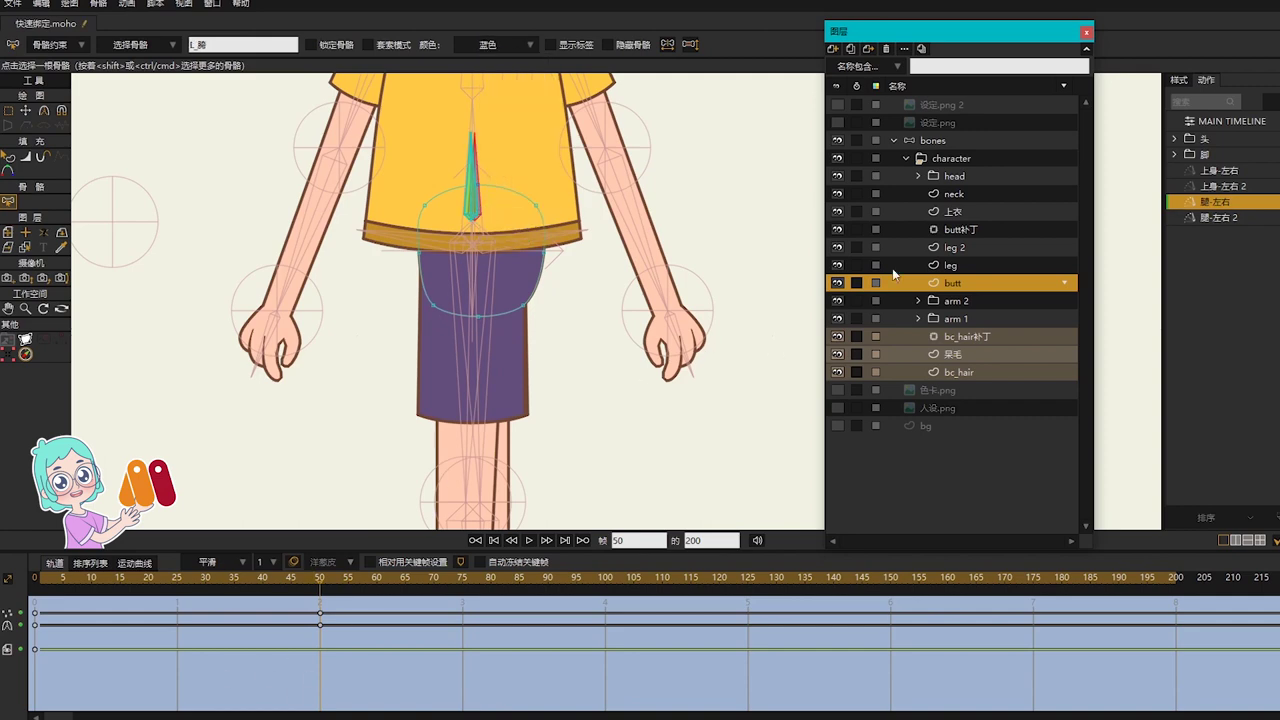
Step: Copy the L_胯 keys from 腿-左右 to R_胯 in 腿-左右 2, mirroring Y to 0.0437 at frame 25 and -0.0025 at frame 50
{"action": "left_click", "coordinate": [944, 150]}
{"action": "left_click_drag", "start_coordinate": [152, 659], "coordinate": [367, 676]}
{"action": "double_click", "coordinate": [1226, 217]}
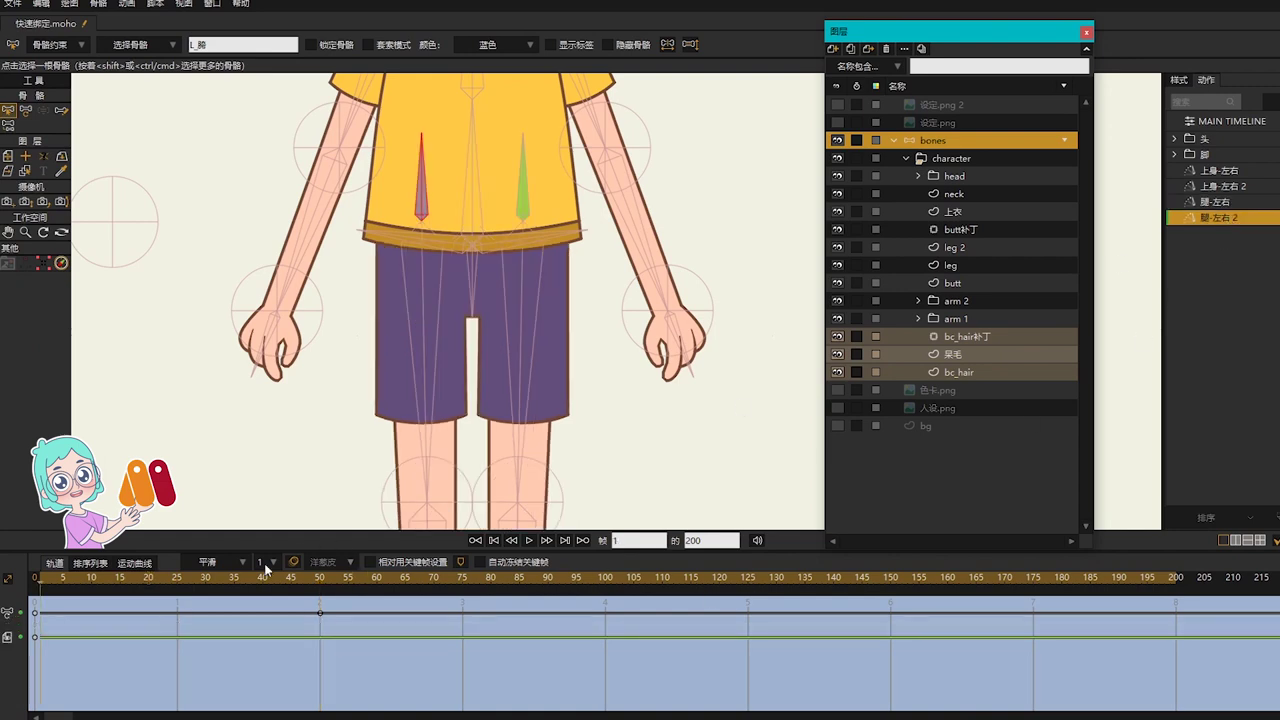
{"action": "left_click", "coordinate": [174, 579]}
{"action": "left_click", "coordinate": [180, 581]}
{"action": "left_click", "coordinate": [524, 203]}
{"action": "key", "text": "ctrl+v"}
{"action": "key", "text": "t"}
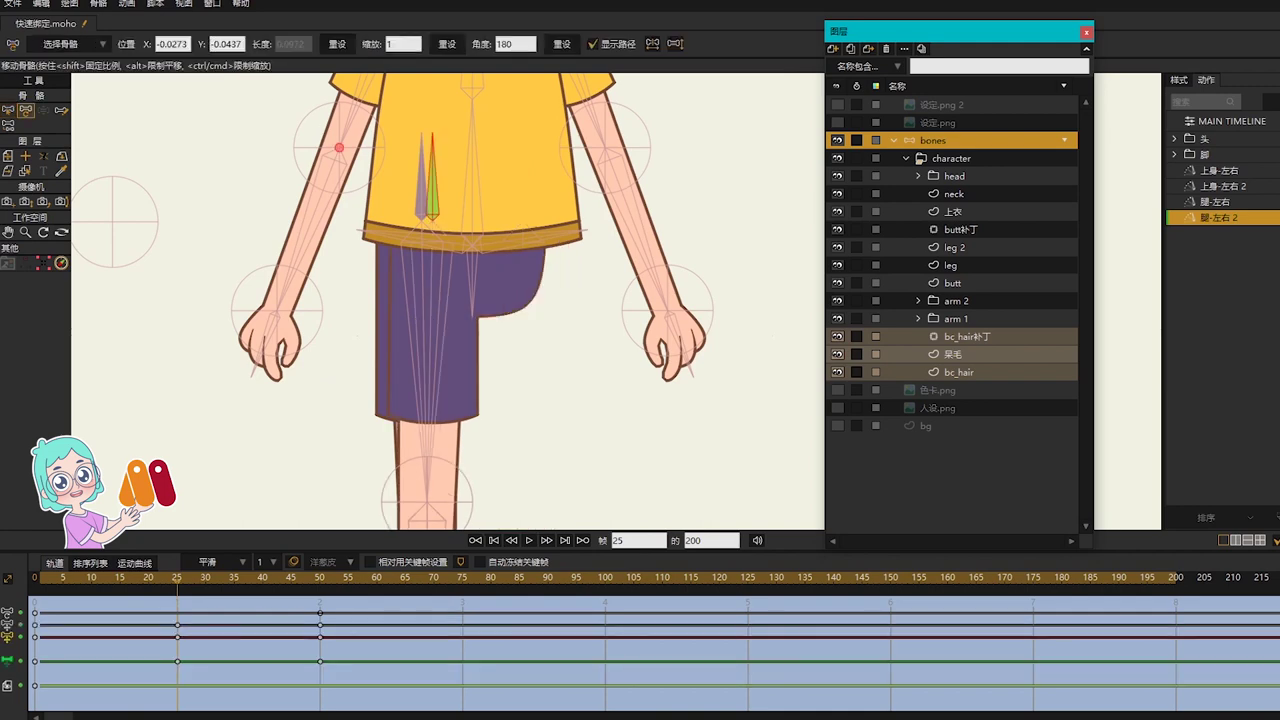
{"action": "left_click_drag", "start_coordinate": [212, 44], "coordinate": [219, 44]}
{"action": "key", "text": "BackSpace"}
{"action": "key", "text": "Return"}
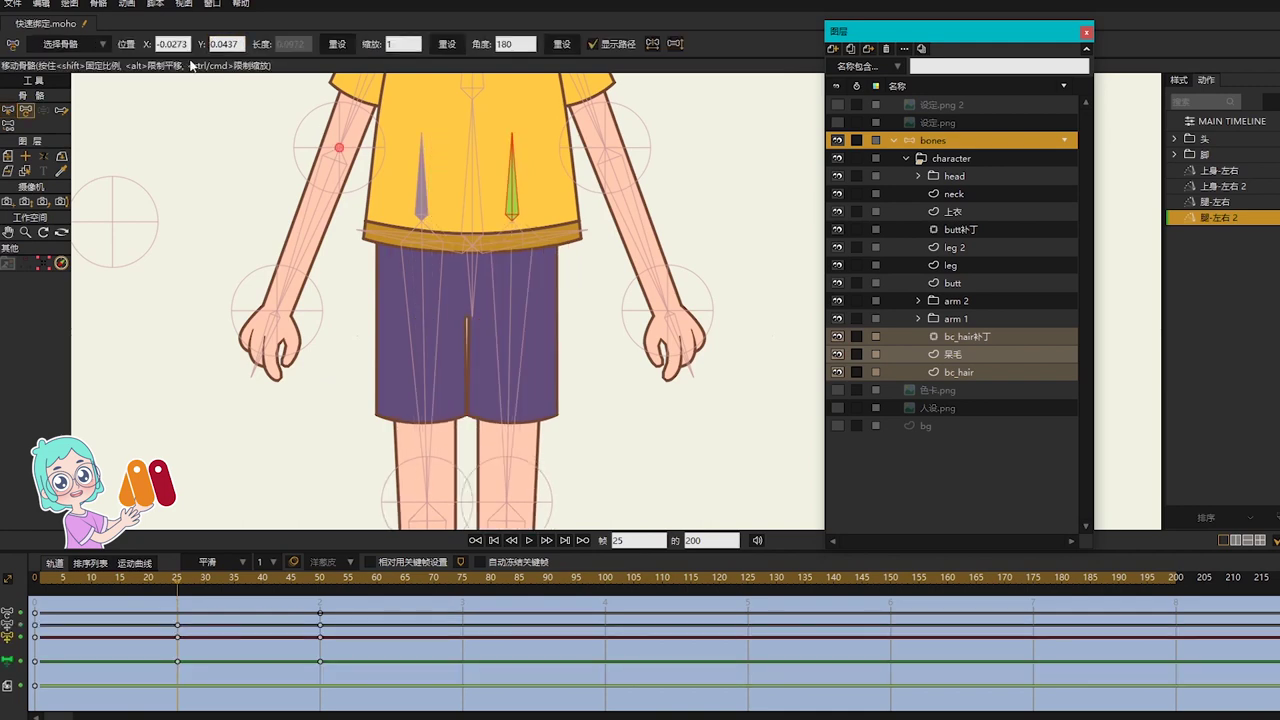
{"action": "left_click", "coordinate": [583, 541]}
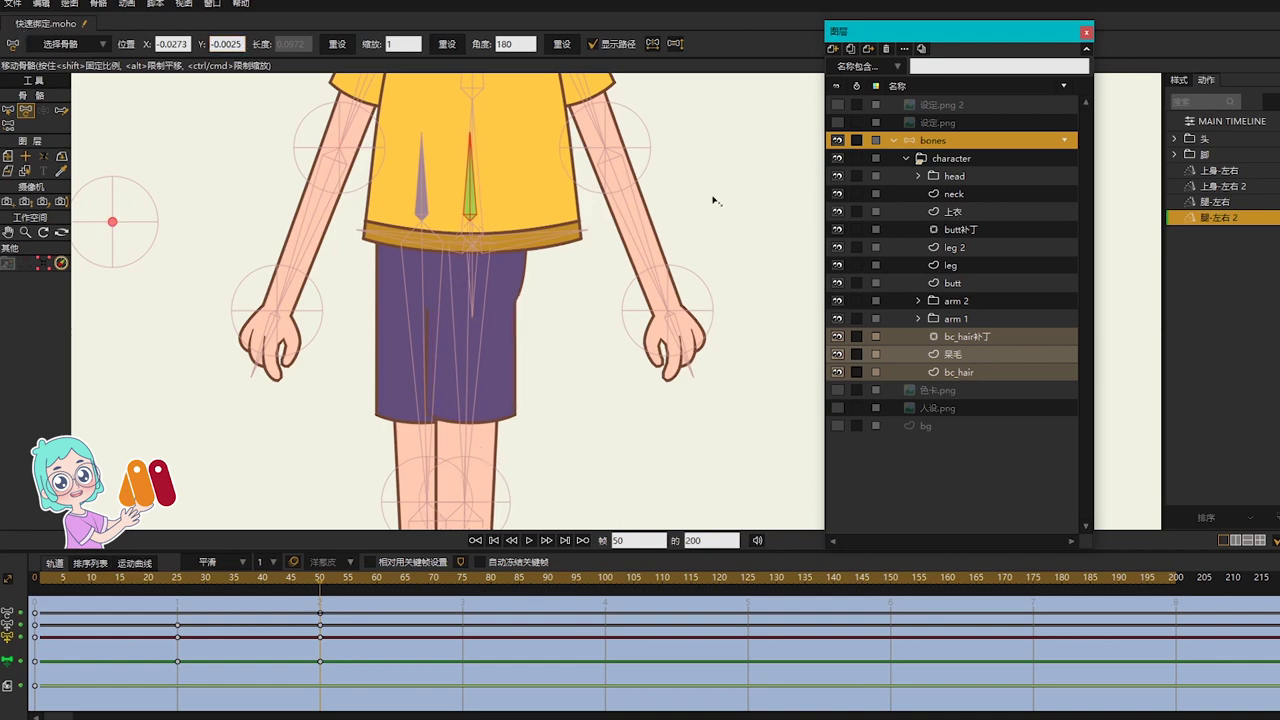
Step: Copy the R_胯 keys from 腿-左右 to the L_胯 bone in 腿-左右 2 and set its Y to -0.0489 at frame 25
{"action": "double_click", "coordinate": [1185, 202]}
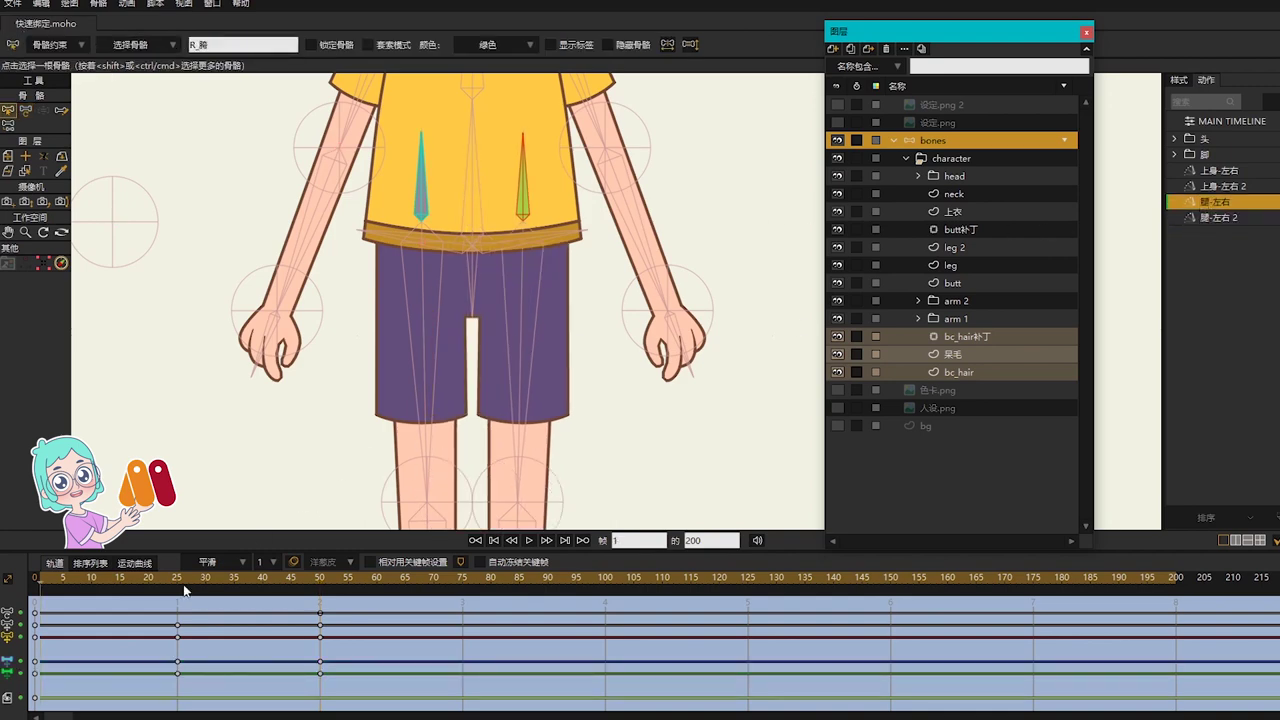
{"action": "left_click_drag", "start_coordinate": [163, 668], "coordinate": [380, 697]}
{"action": "double_click", "coordinate": [1218, 217]}
{"action": "left_click", "coordinate": [178, 579]}
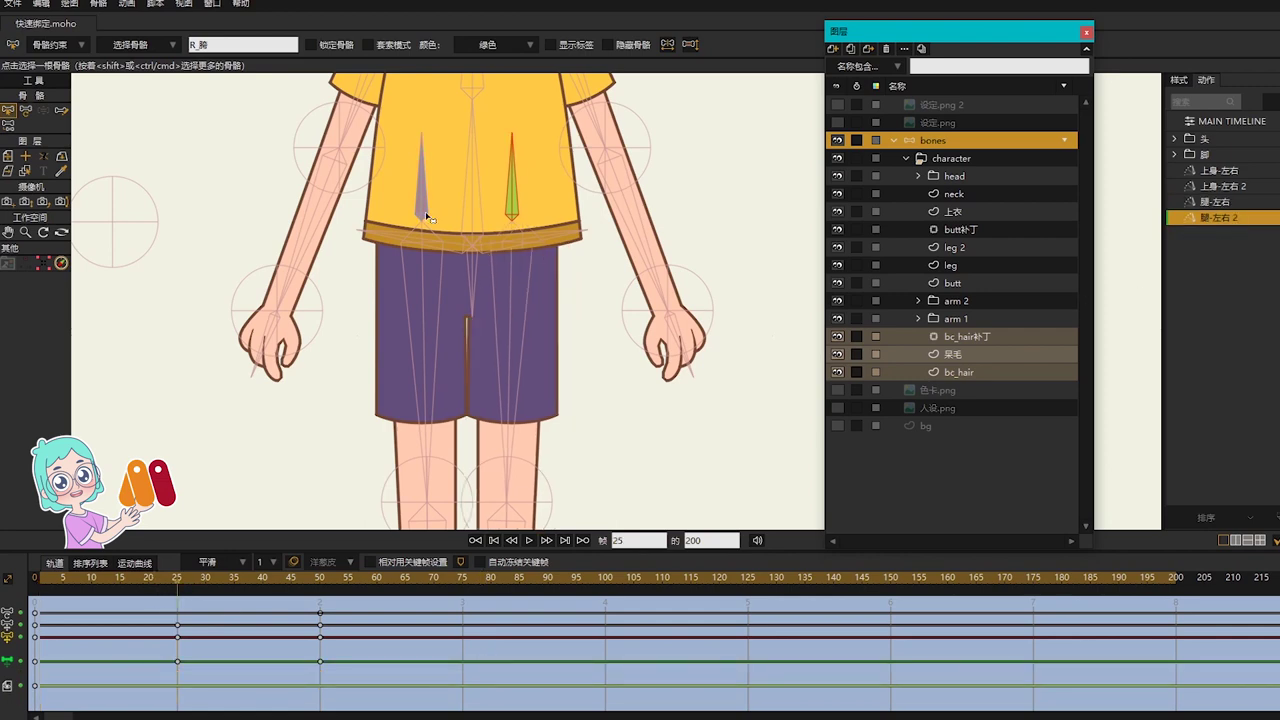
{"action": "left_click", "coordinate": [425, 215]}
{"action": "key", "text": "ctrl+v"}
{"action": "key", "text": "t"}
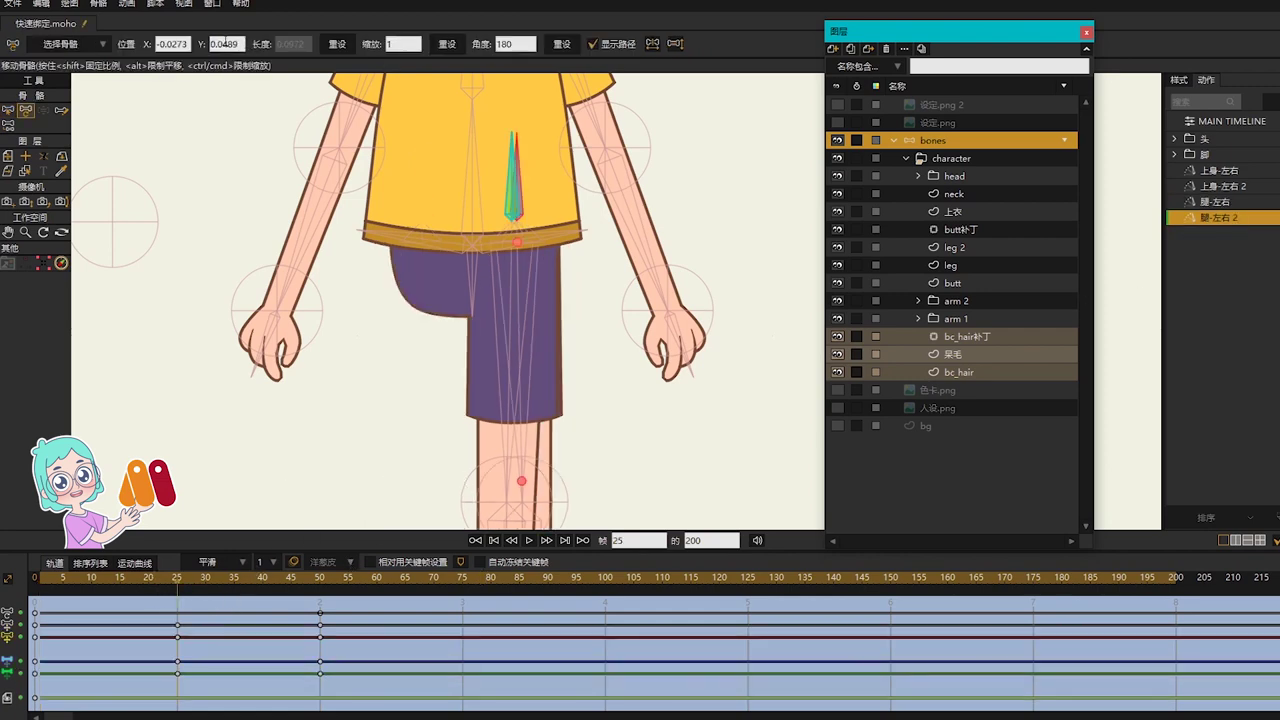
{"action": "left_click", "coordinate": [226, 44]}
{"action": "key", "text": "BackSpace"}
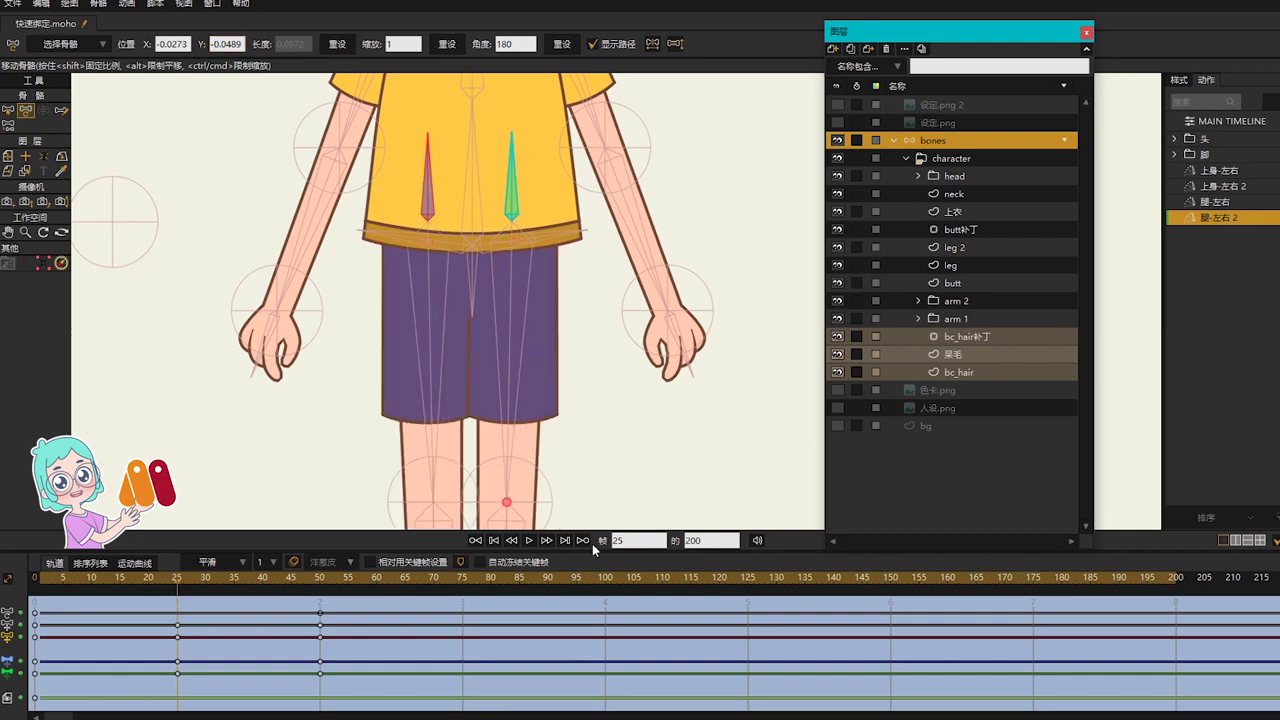
Step: At frame 50 of 腿-左右 2, set the L_胯 bone's Y position to 0.0013
{"action": "left_click", "coordinate": [584, 541]}
{"action": "left_click", "coordinate": [214, 44]}
{"action": "key", "text": "BackSpace"}
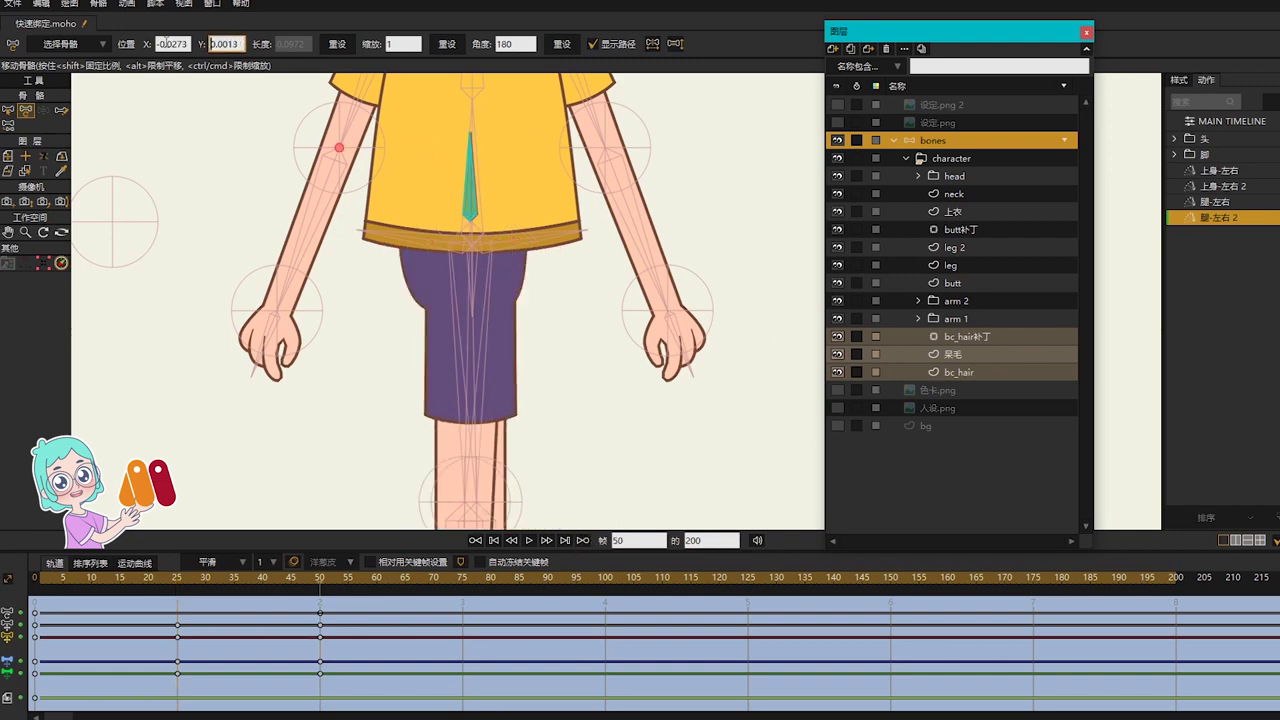
{"action": "key", "text": "Return"}
Step: Copy the leg shape keys at frame 50 of 腿-左右 onto the leg layer in the 腿-左右 2 action
{"action": "double_click", "coordinate": [1214, 201]}
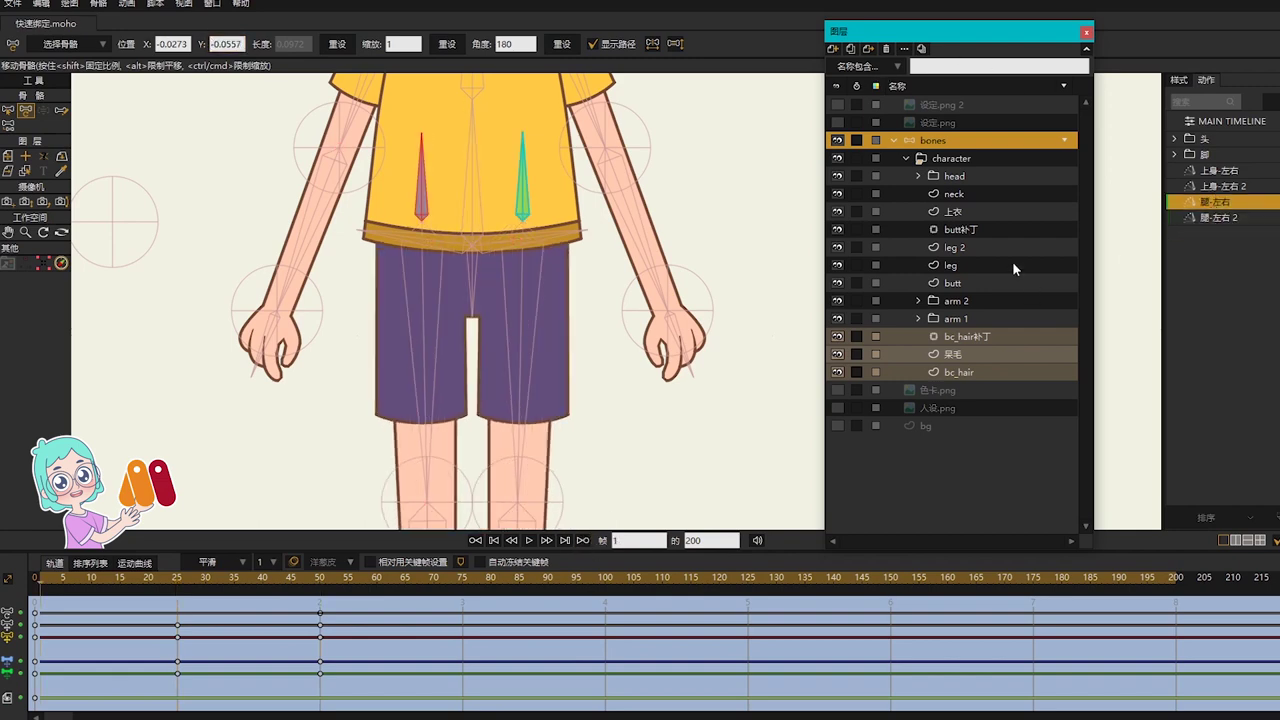
{"action": "left_click", "coordinate": [326, 611]}
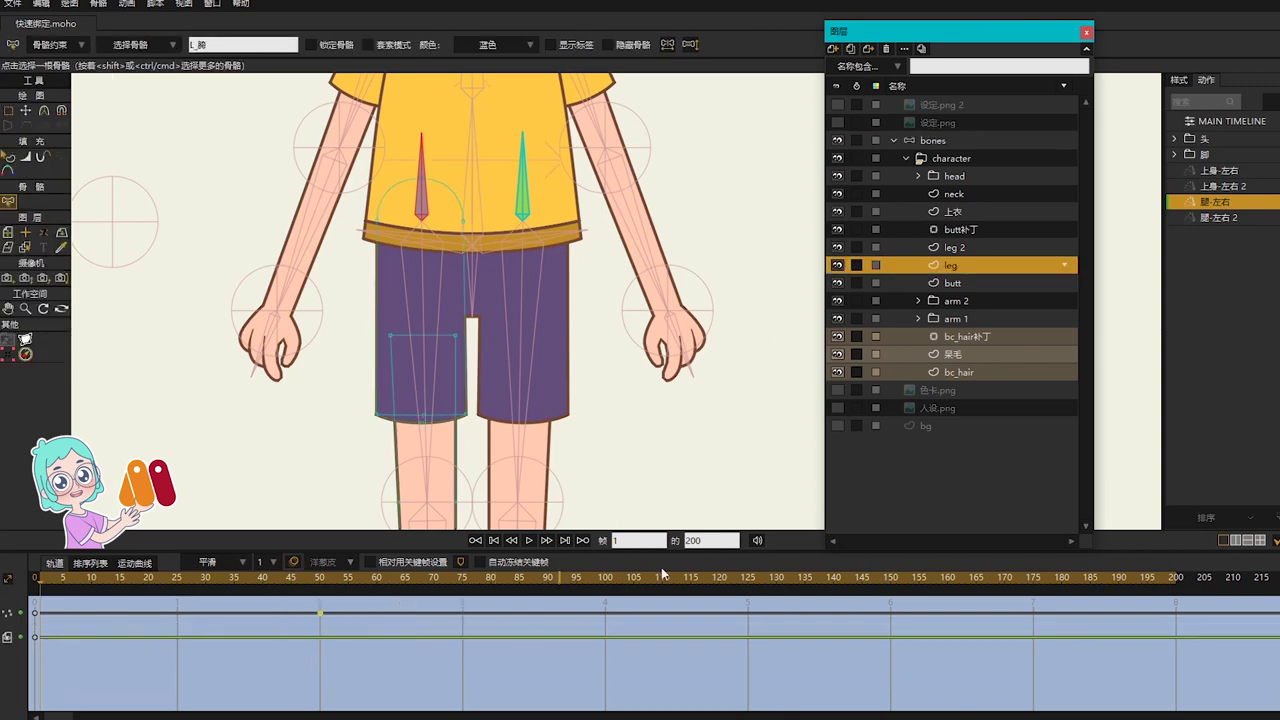
{"action": "left_click", "coordinate": [960, 247]}
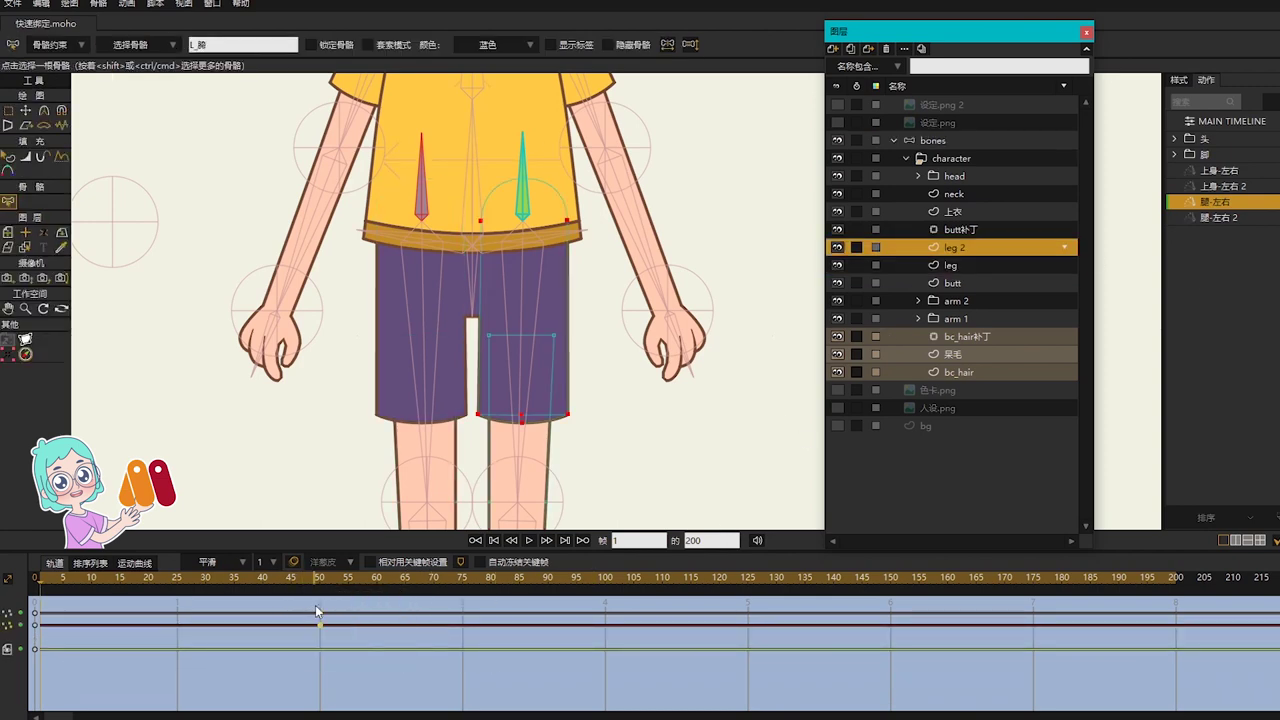
{"action": "double_click", "coordinate": [1218, 217]}
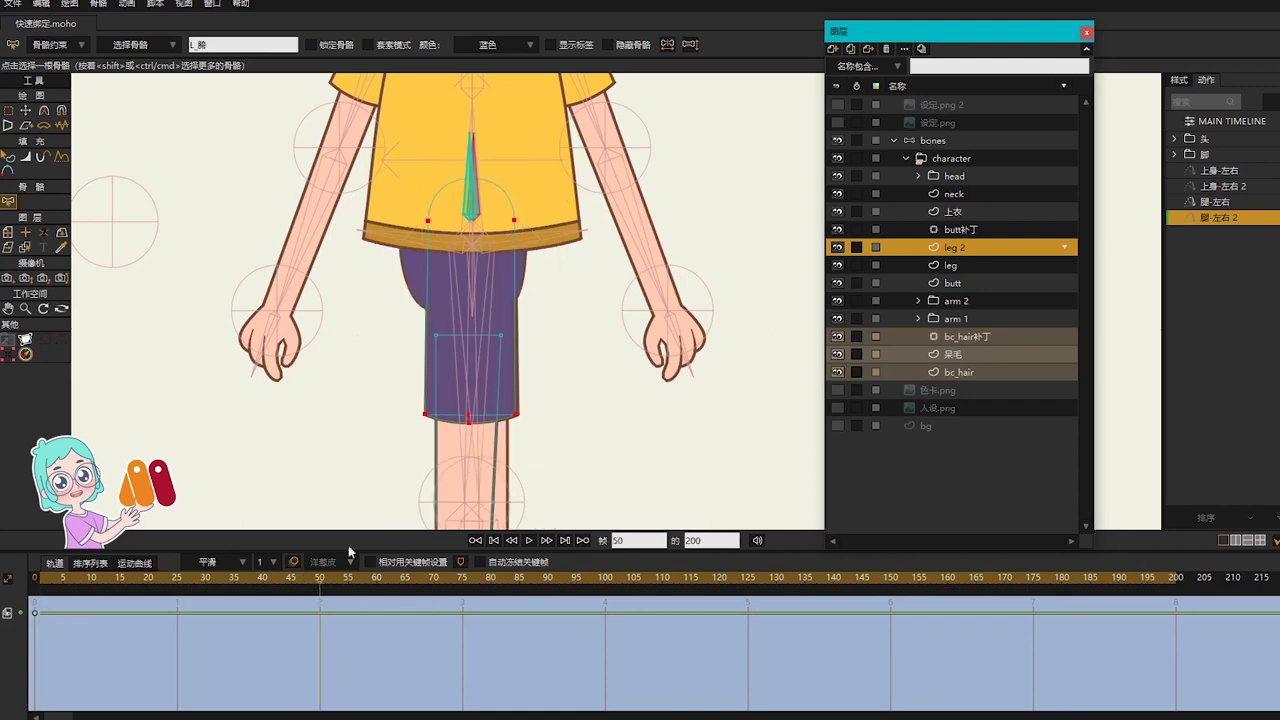
{"action": "left_click", "coordinate": [925, 265]}
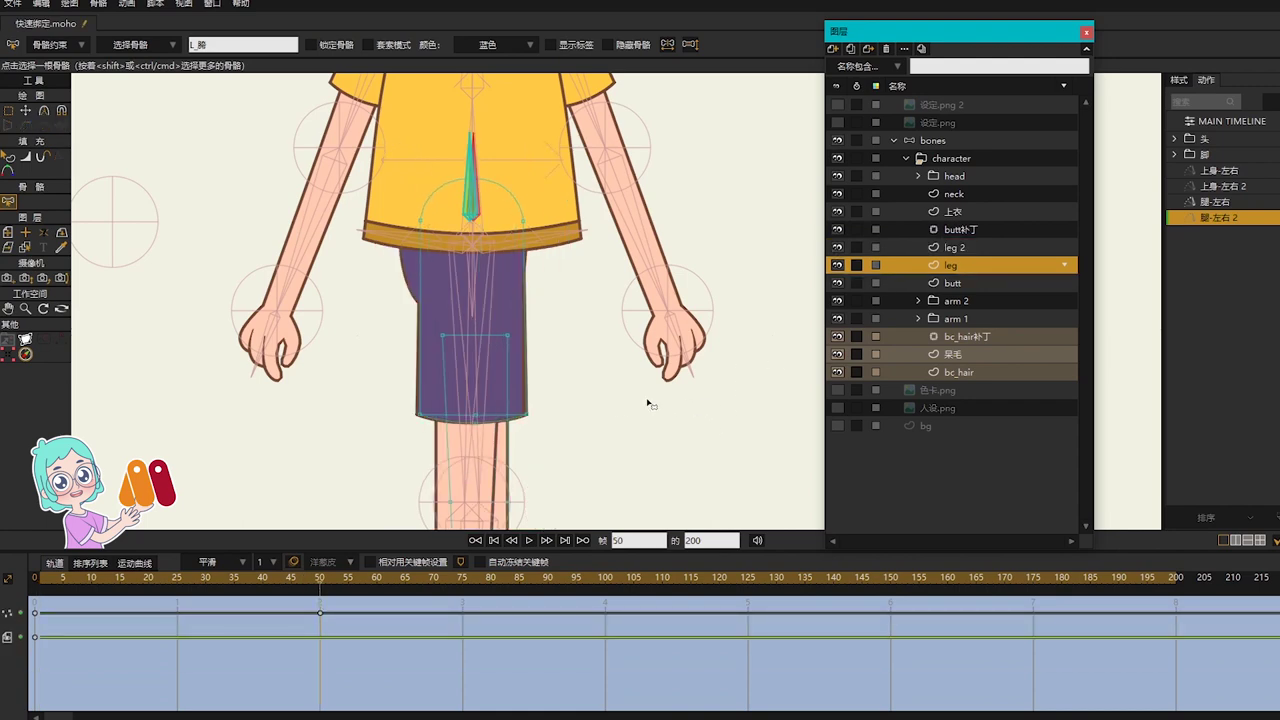
Step: On the main timeline, rotate the 腿-左右 control bone to test the leg turn
{"action": "scroll", "coordinate": [523, 315], "scroll_direction": "down", "scroll_amount": 2}
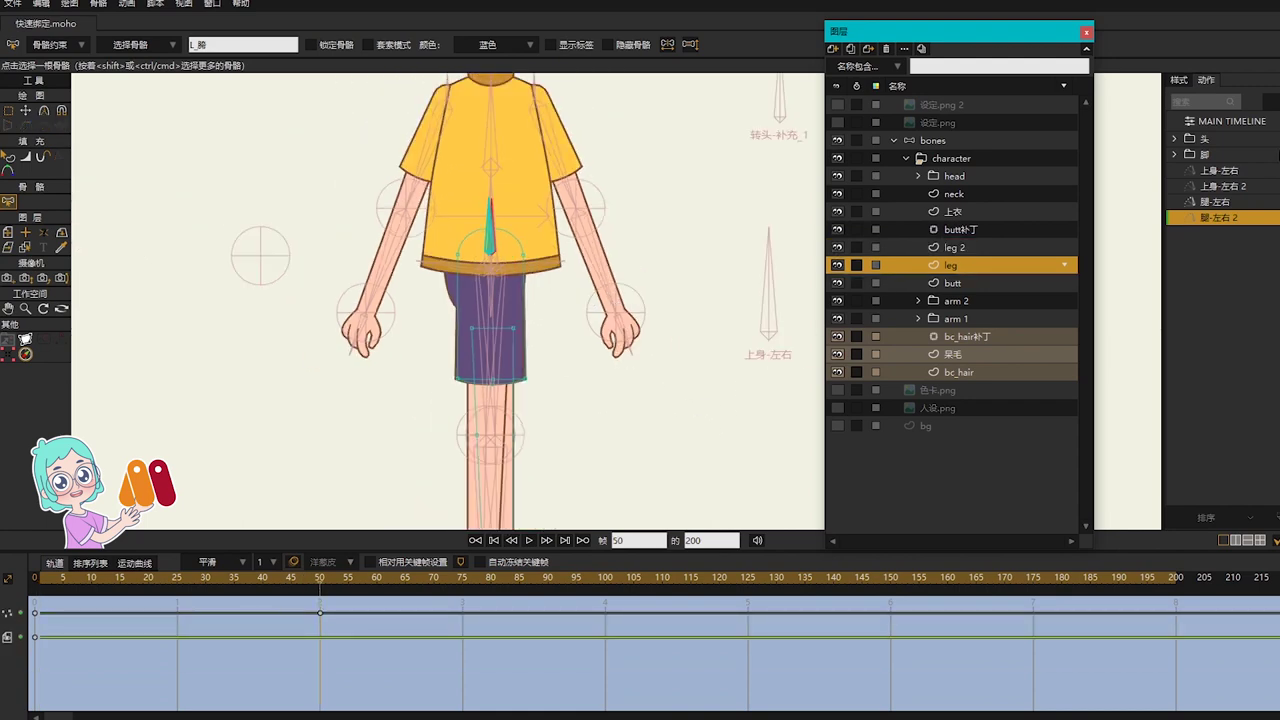
{"action": "left_click", "coordinate": [1206, 120]}
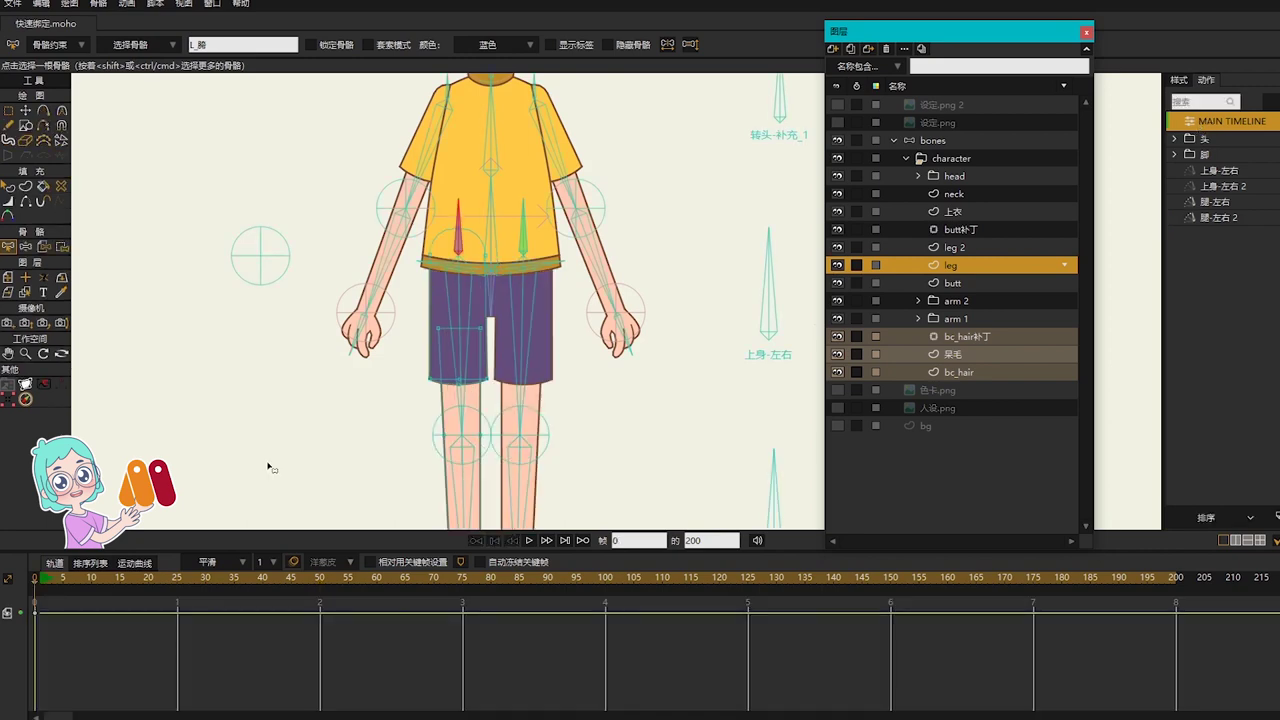
{"action": "left_click", "coordinate": [952, 138]}
{"action": "scroll", "coordinate": [635, 291], "scroll_direction": "down", "scroll_amount": 2}
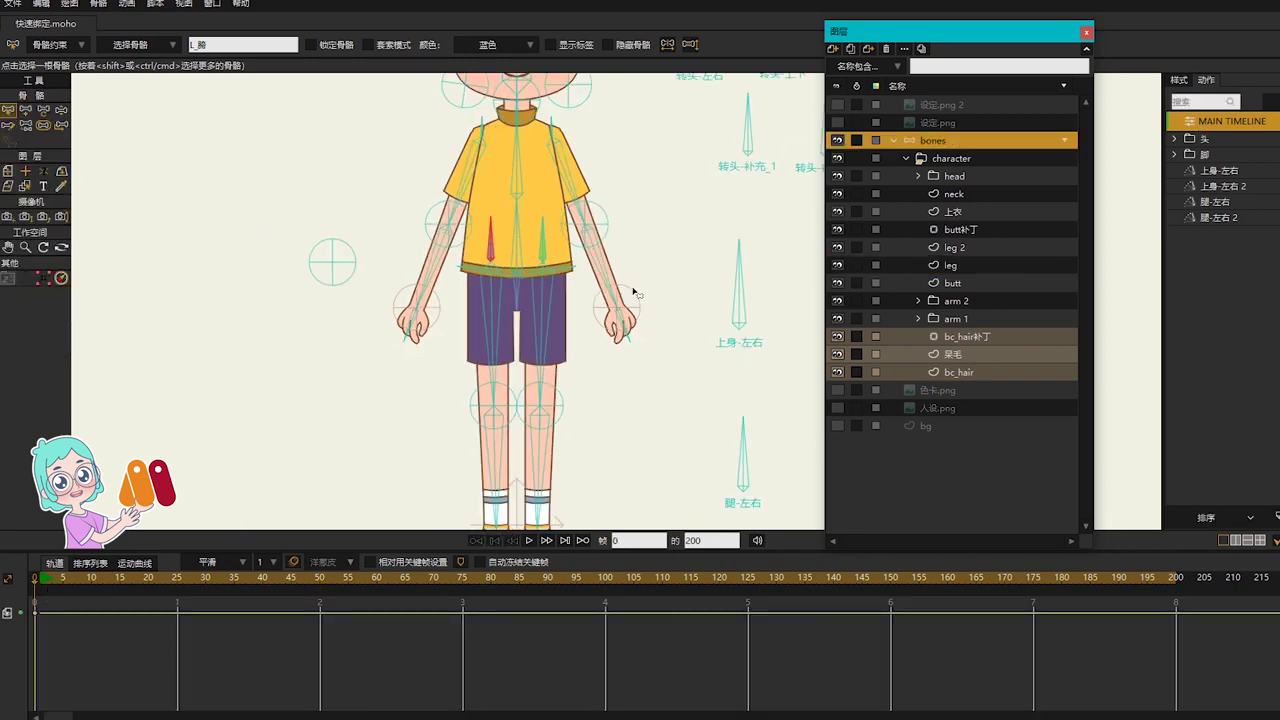
{"action": "left_click_drag", "start_coordinate": [694, 268], "coordinate": [587, 274]}
{"action": "key", "text": "z"}
{"action": "scroll", "coordinate": [690, 420], "scroll_direction": "down", "scroll_amount": 1}
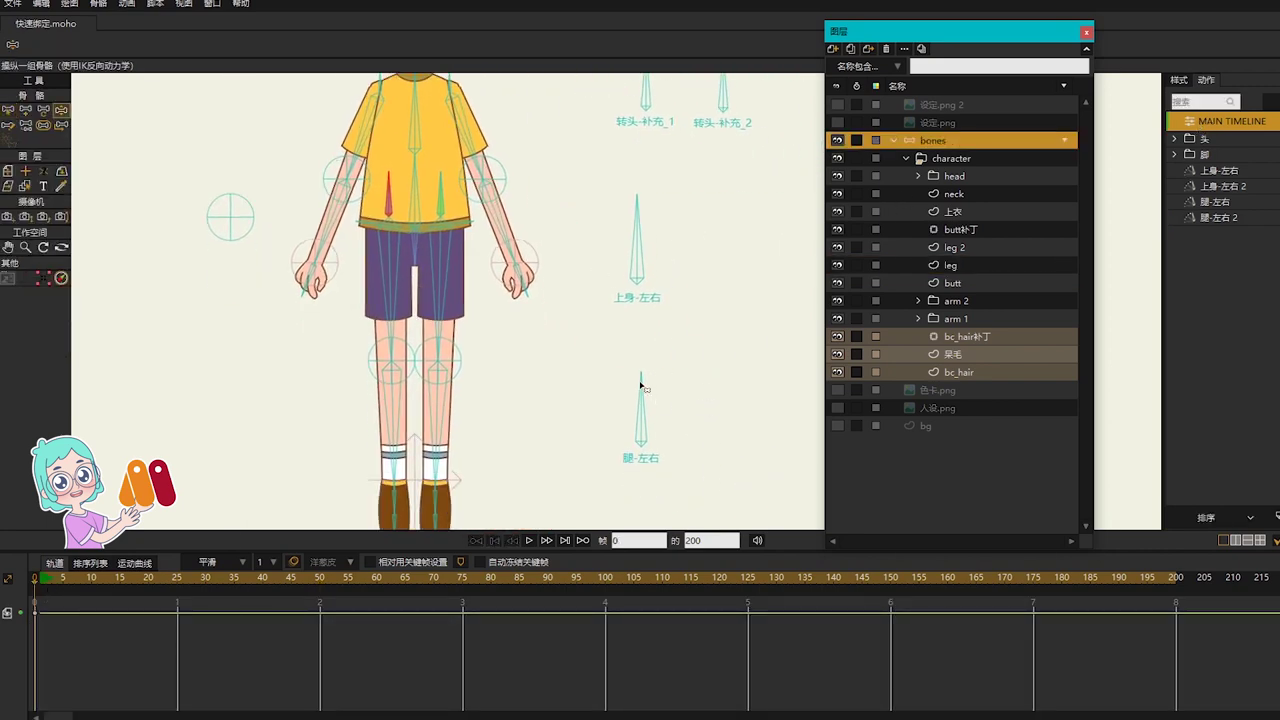
{"action": "left_click_drag", "start_coordinate": [640, 383], "coordinate": [695, 437]}
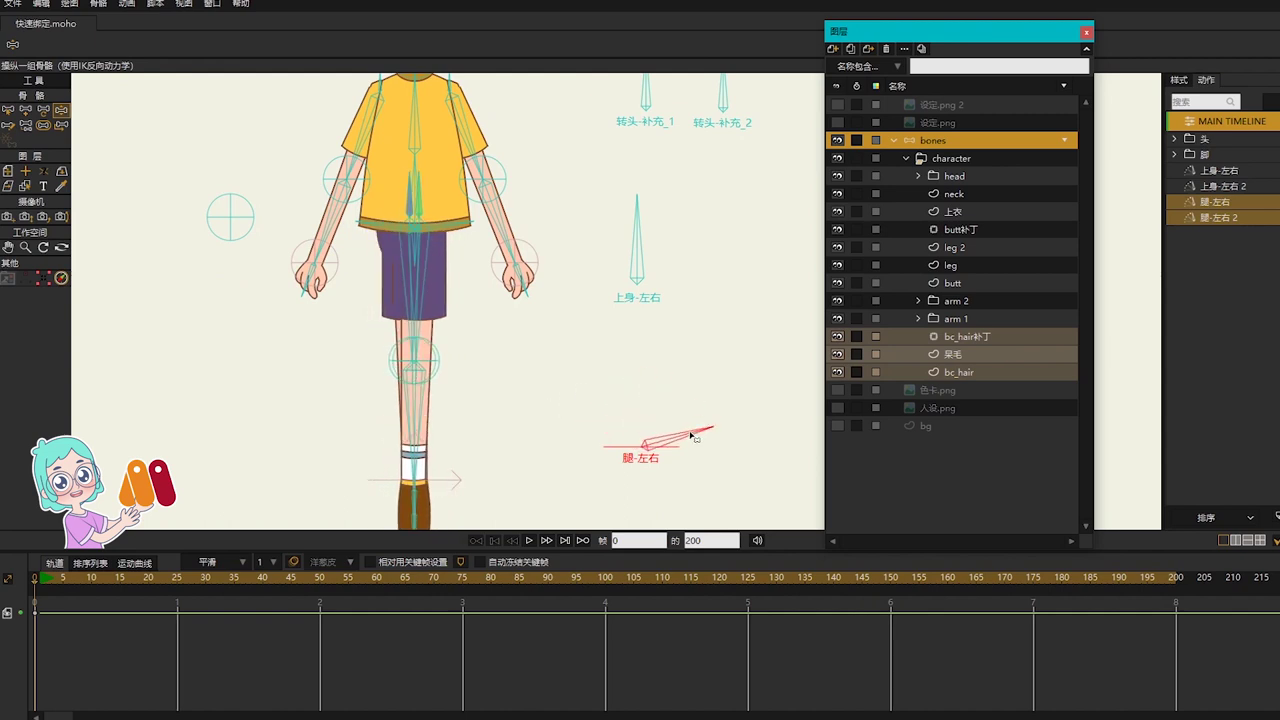
Step: In the 腿-左右 2 action at frame 1, reorder the leg layer above leg 2, and return to the main timeline
{"action": "double_click", "coordinate": [1220, 218]}
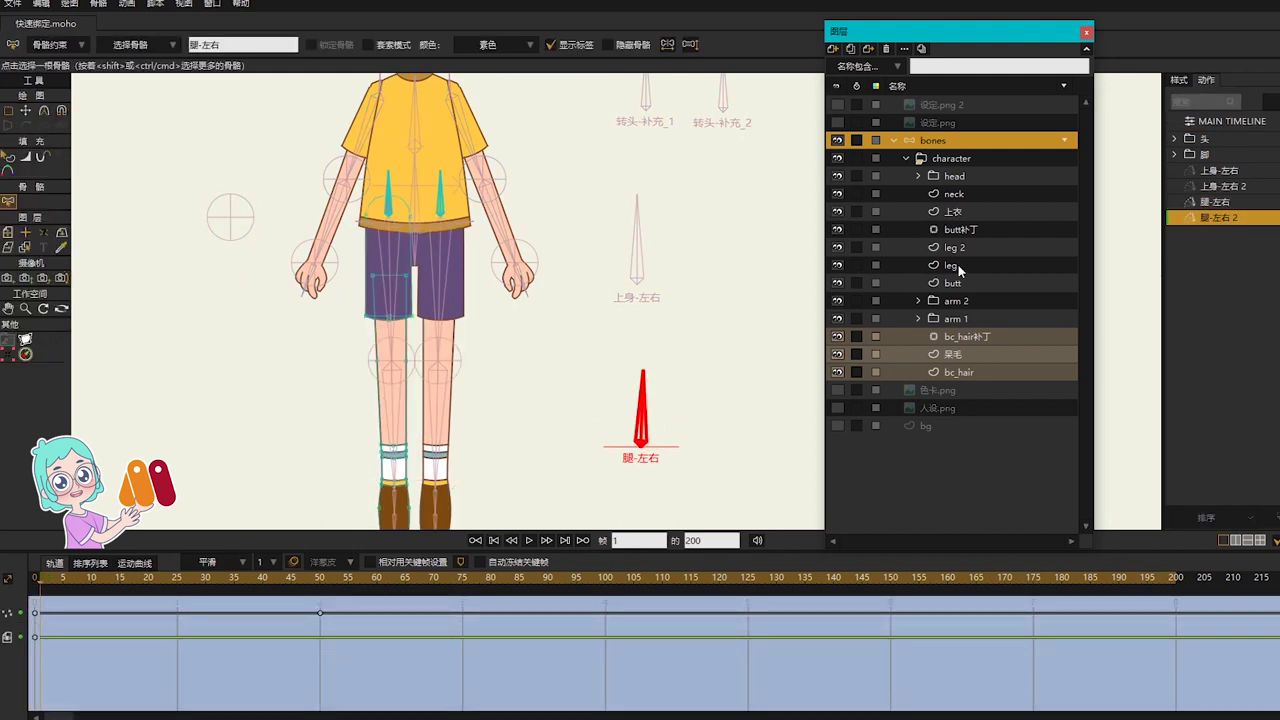
{"action": "left_click_drag", "start_coordinate": [958, 265], "coordinate": [964, 244]}
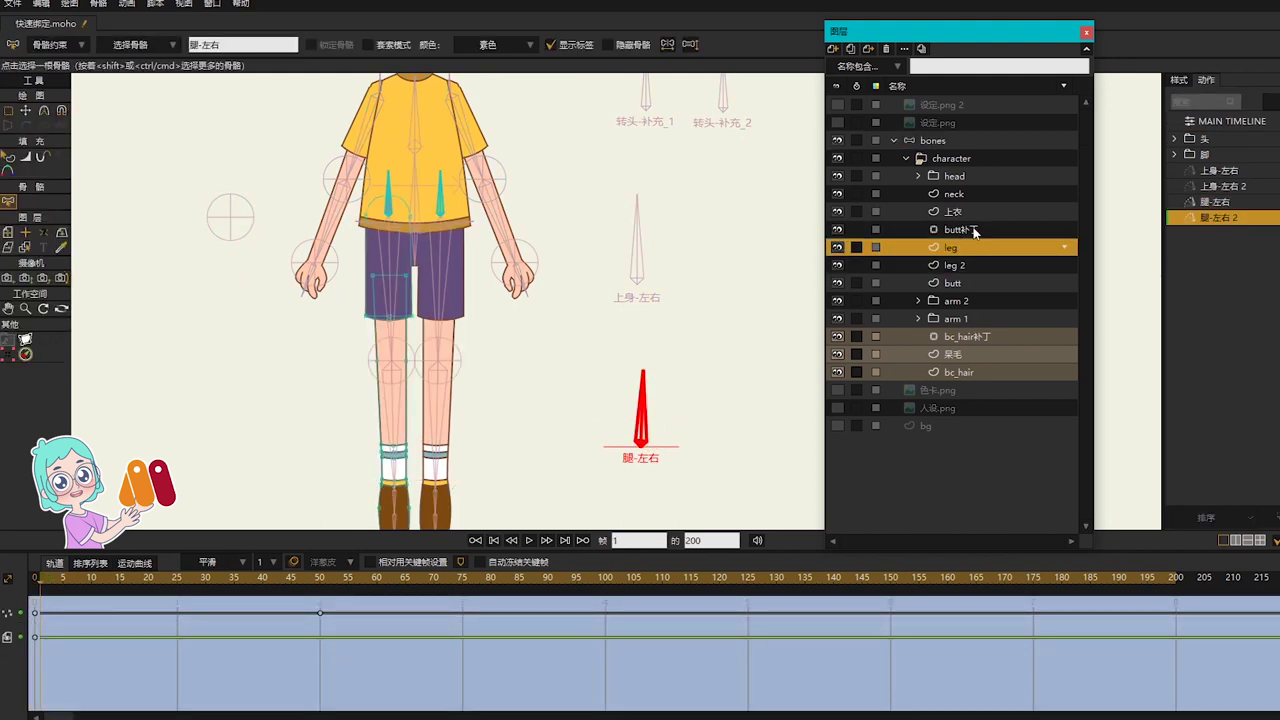
{"action": "left_click", "coordinate": [944, 144]}
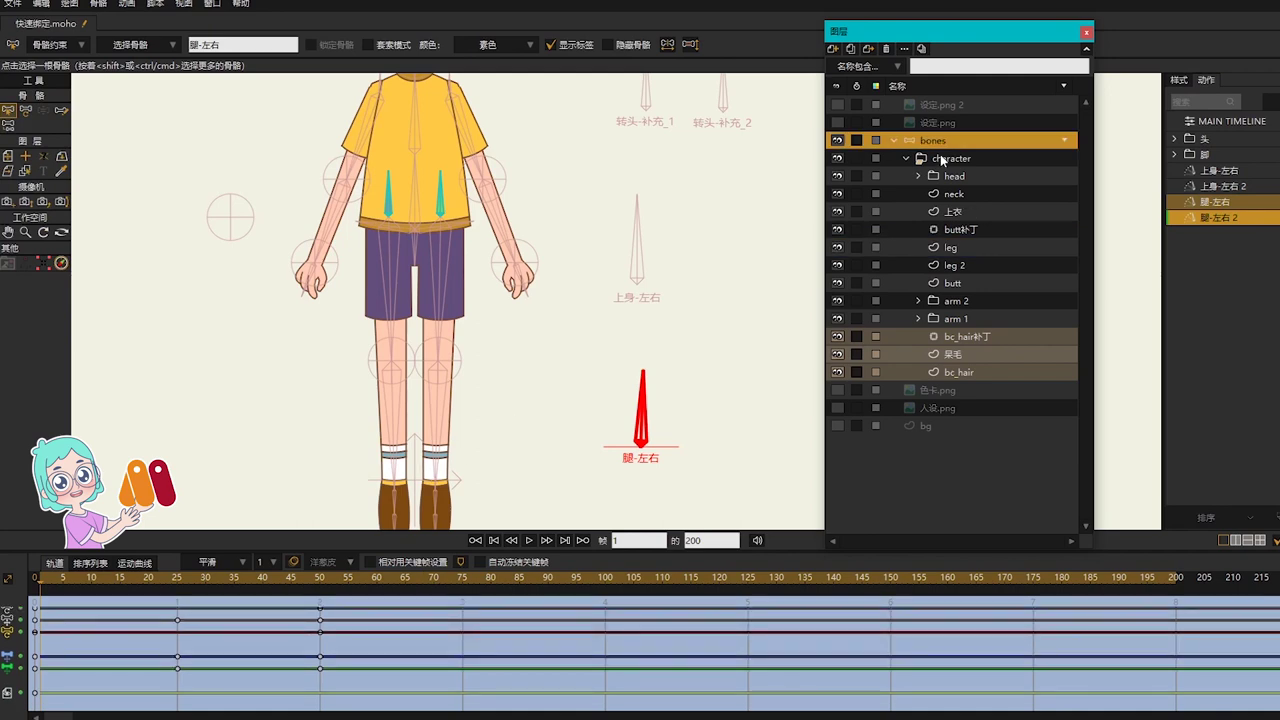
{"action": "left_click", "coordinate": [1000, 159]}
{"action": "left_click", "coordinate": [1222, 120]}
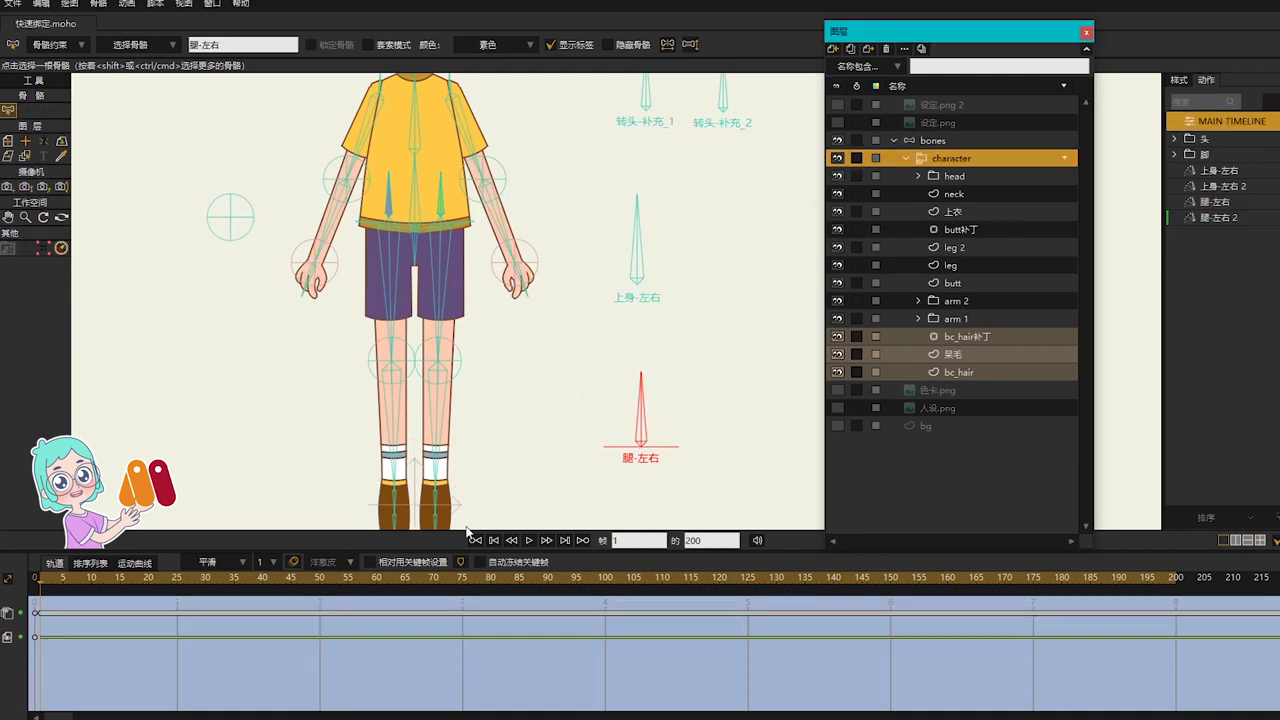
Step: Test the leg turn by rotating the 腿-左右 control bone, and check the leg layer order in the 腿-左右 2 action
{"action": "left_click", "coordinate": [921, 143]}
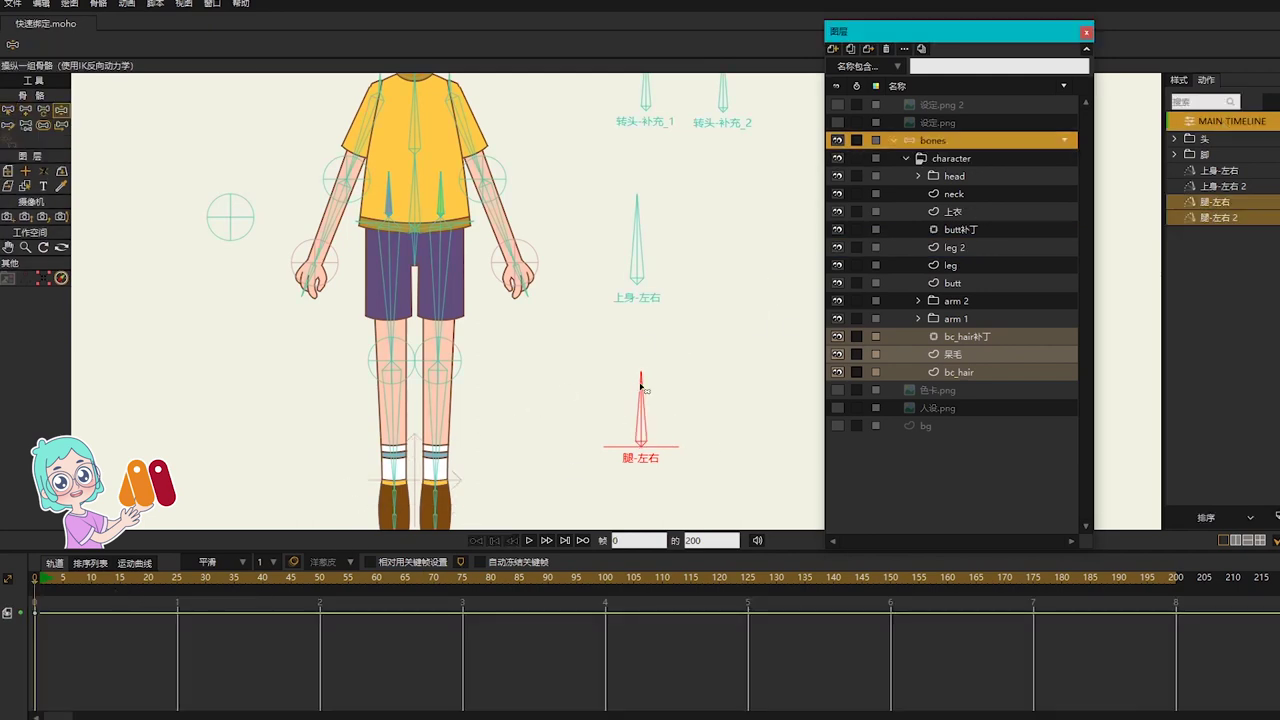
{"action": "left_click_drag", "start_coordinate": [641, 380], "coordinate": [593, 386]}
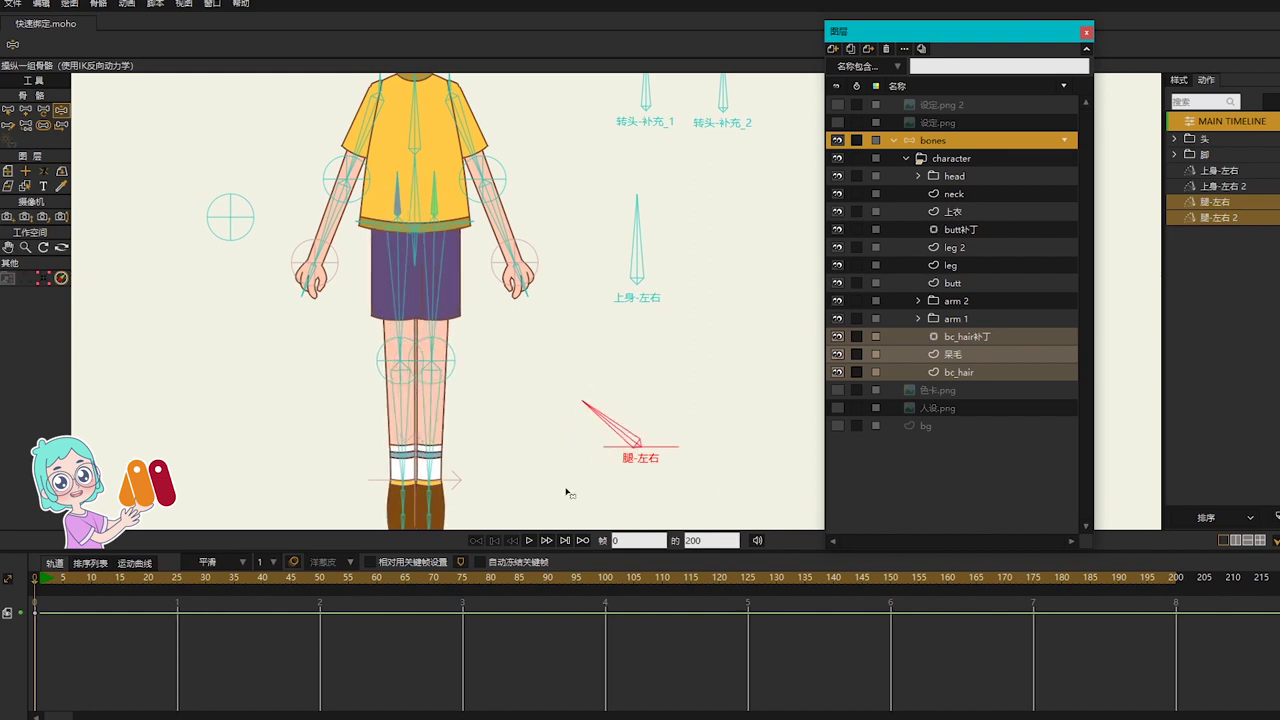
{"action": "left_click", "coordinate": [1235, 217]}
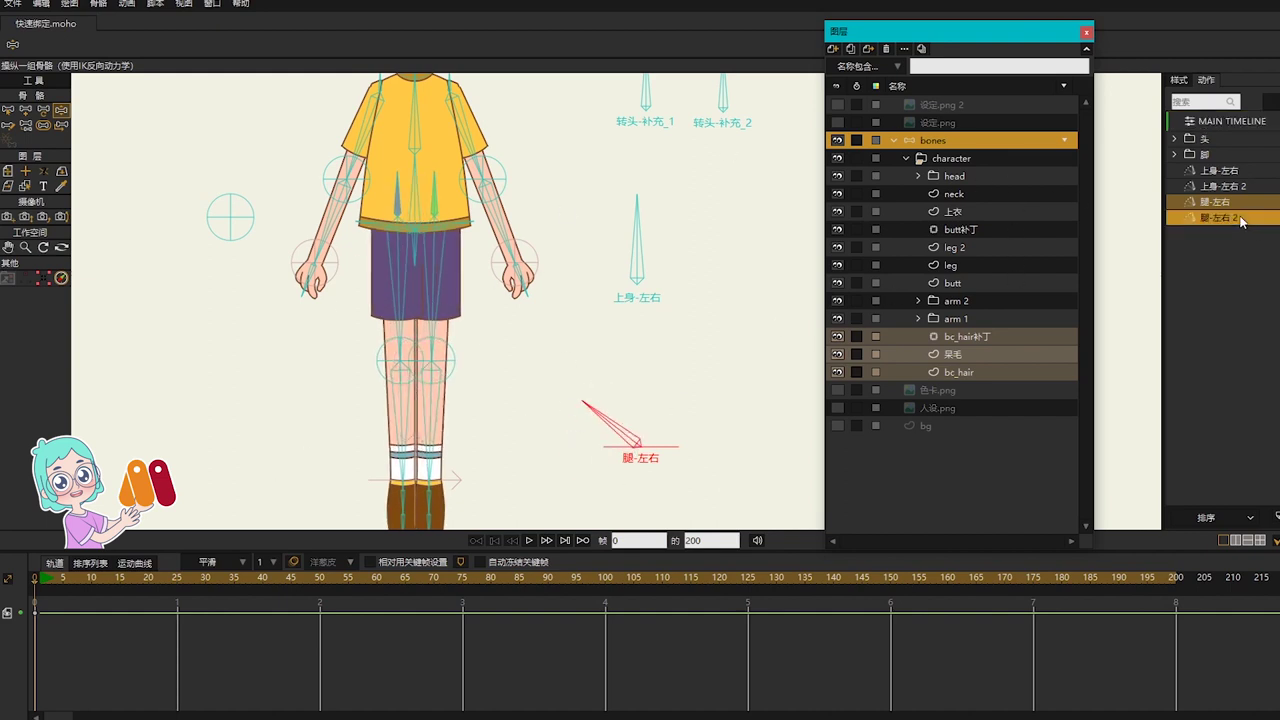
{"action": "left_click", "coordinate": [958, 158]}
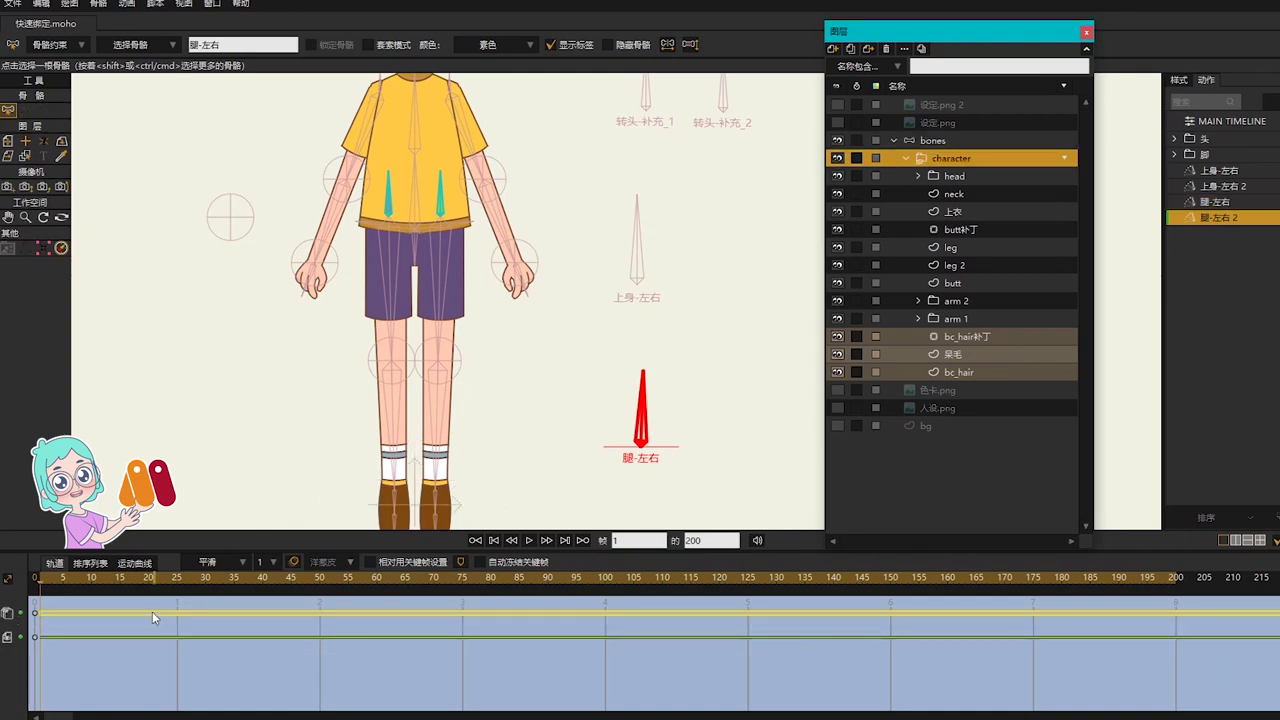
{"action": "left_click", "coordinate": [1213, 122]}
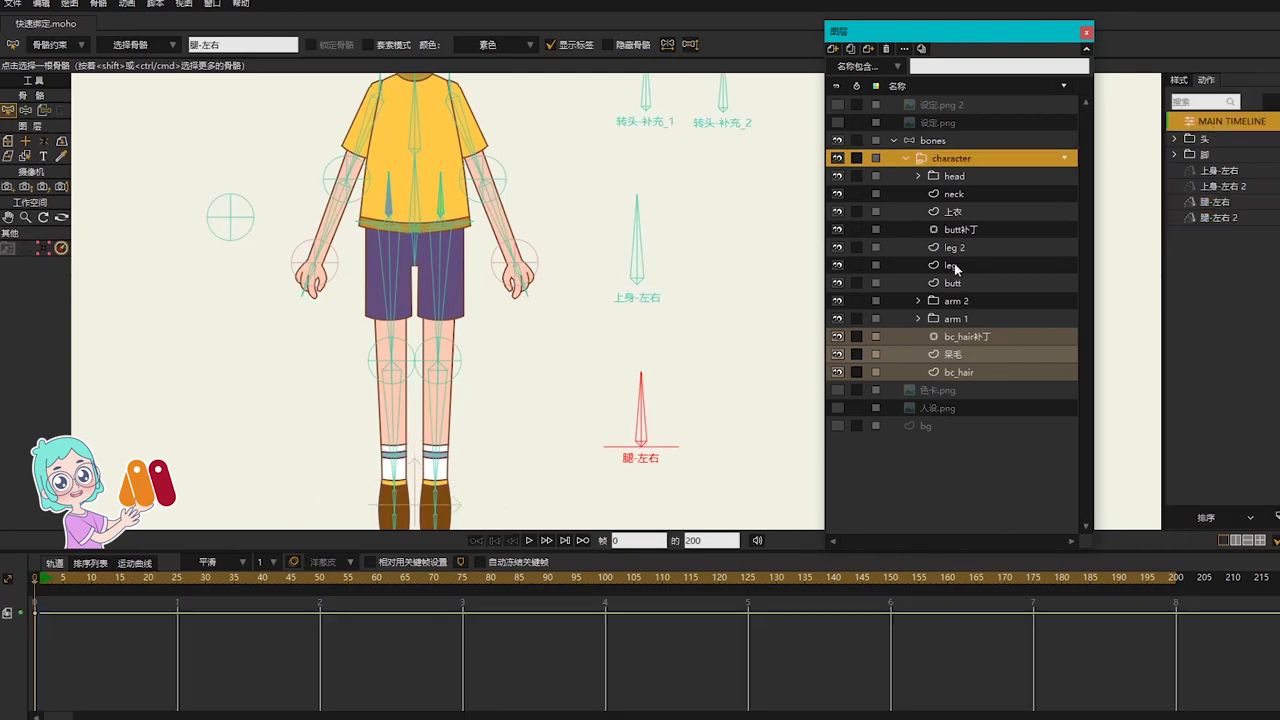
Step: Create a reference copy of the leg layer on the main timeline, place it above leg 2 and name it leg 1-2
{"action": "left_click", "coordinate": [953, 266]}
{"action": "left_click", "coordinate": [869, 49]}
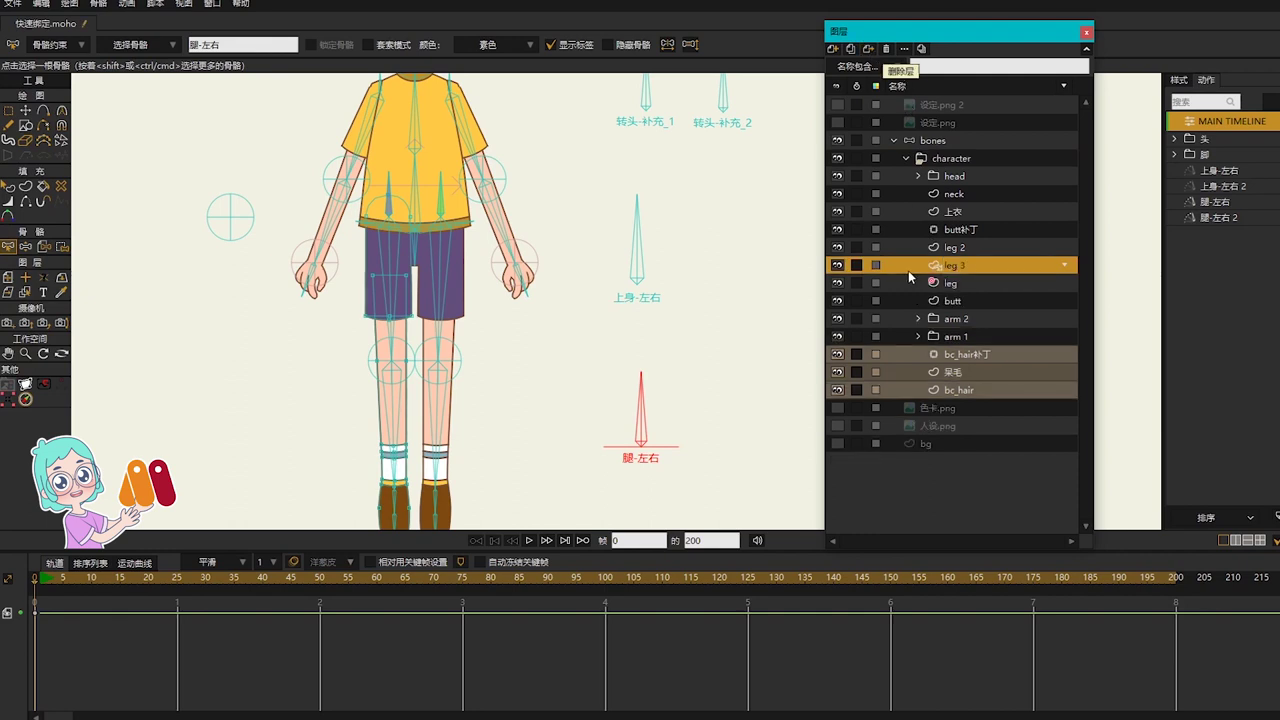
{"action": "left_click_drag", "start_coordinate": [969, 258], "coordinate": [969, 247]}
{"action": "double_click", "coordinate": [969, 247]}
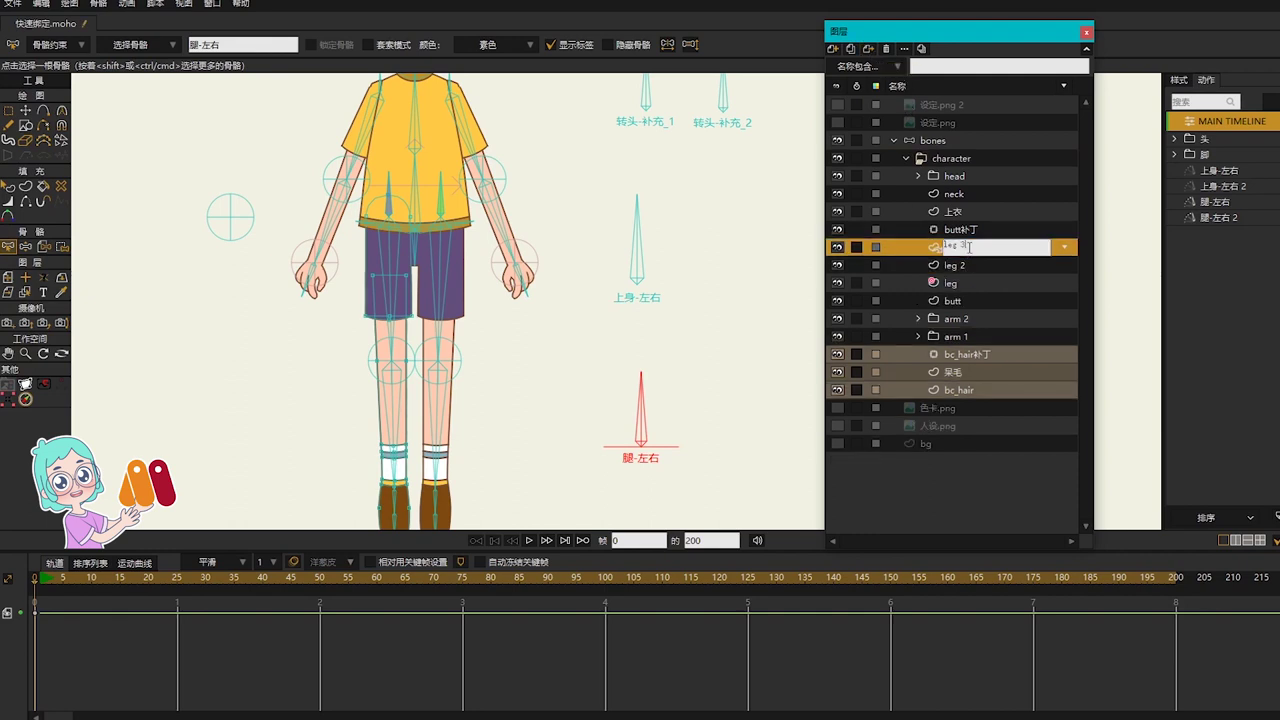
{"action": "type", "text": "1-2"}
{"action": "key", "text": "Return"}
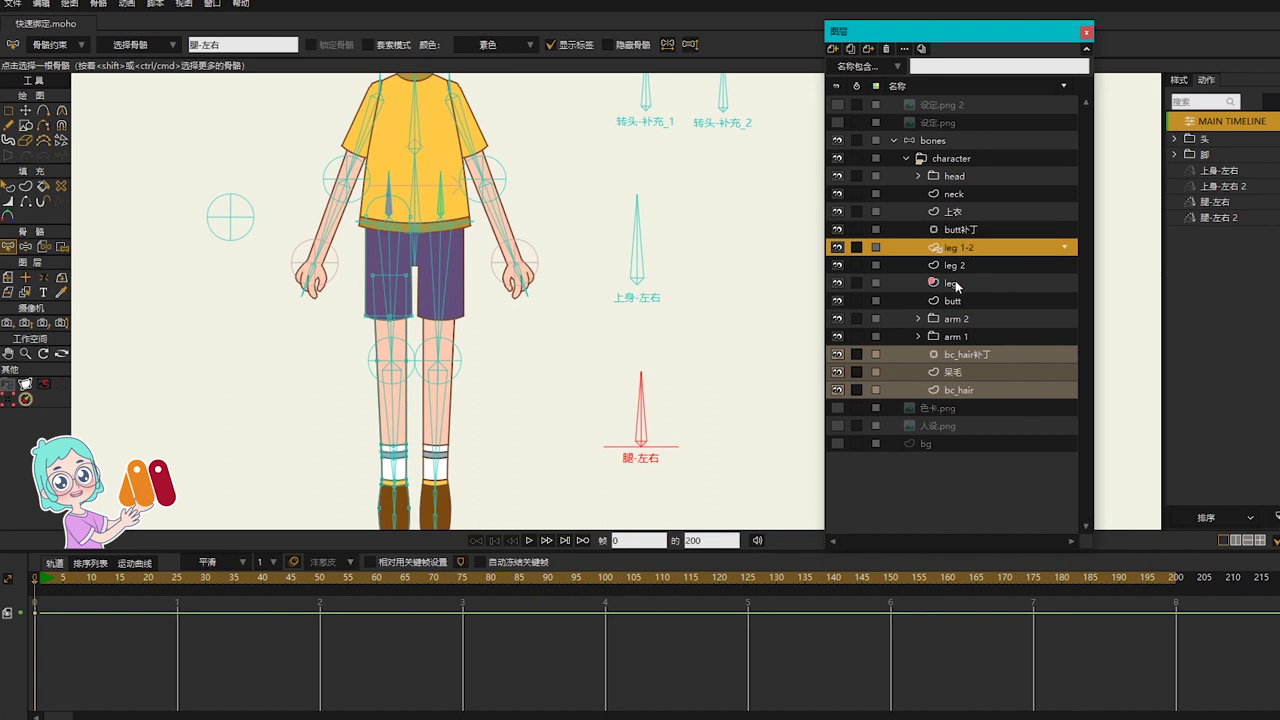
Step: In the 腿-左右 2 action, copy the leg 1-2 layer's visibility key from frame 0 to frame 1 and scrub through the turn
{"action": "left_click", "coordinate": [952, 284]}
{"action": "double_click", "coordinate": [1218, 218]}
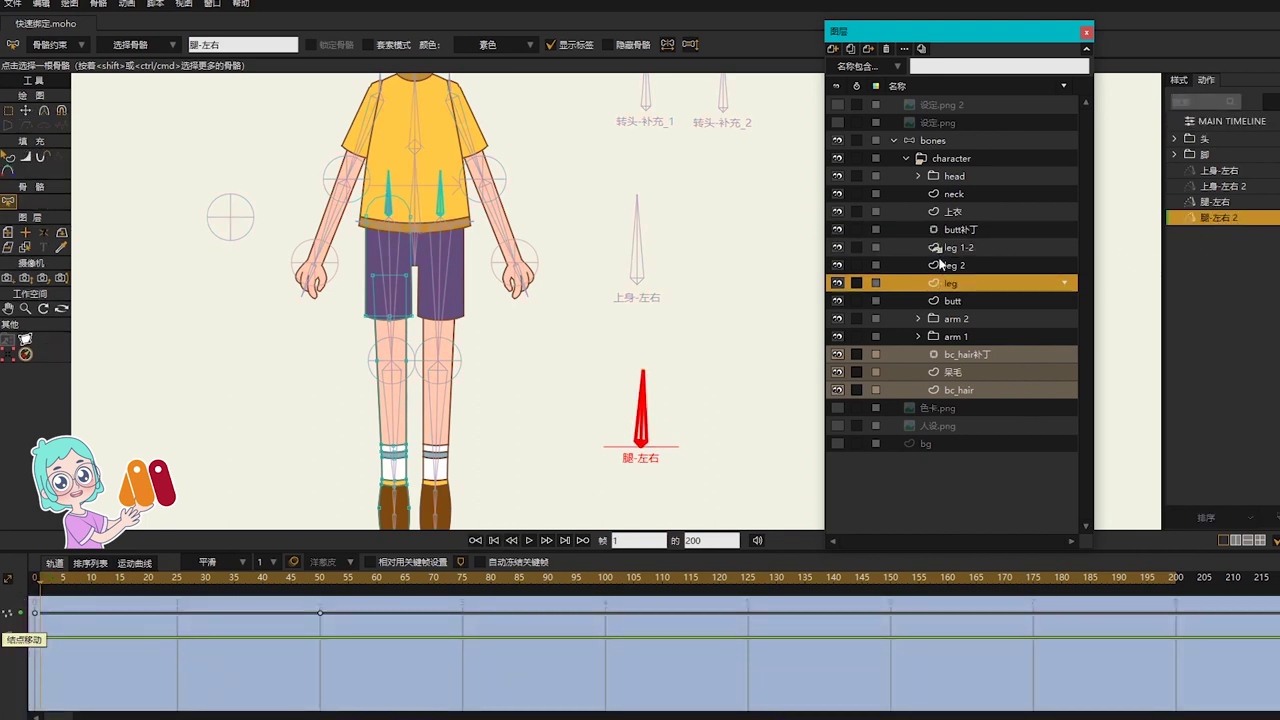
{"action": "left_click", "coordinate": [945, 248]}
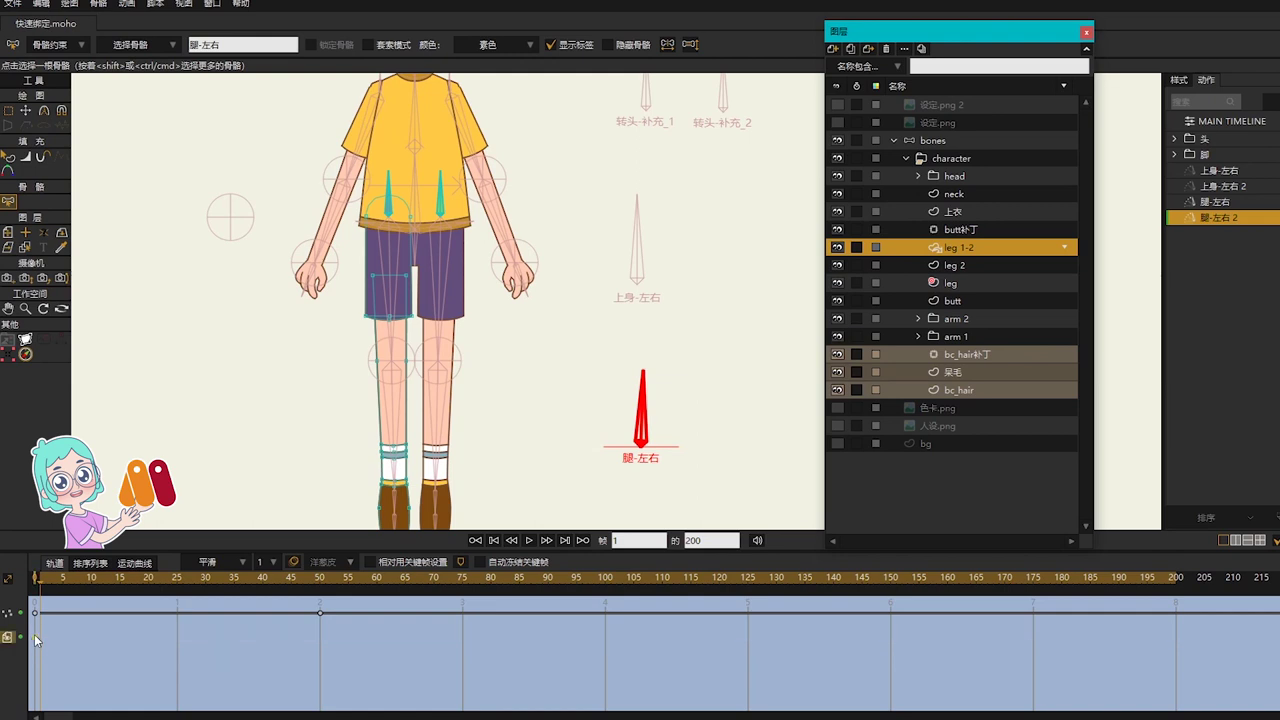
{"action": "left_click", "coordinate": [35, 639]}
{"action": "key", "text": "ctrl+v"}
{"action": "left_click_drag", "start_coordinate": [43, 580], "coordinate": [281, 600]}
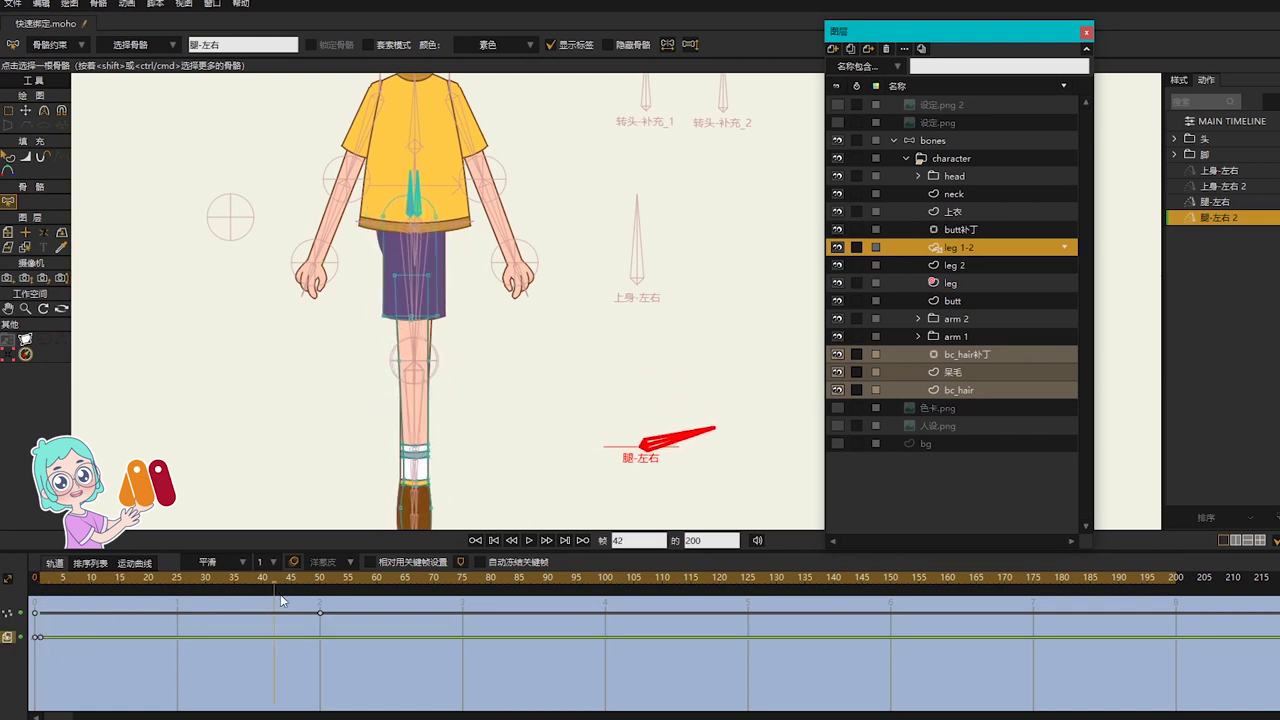
Step: Return to the main timeline and rotate the 腿-左右 control bone in both directions to test the turned legs
{"action": "left_click", "coordinate": [1232, 121]}
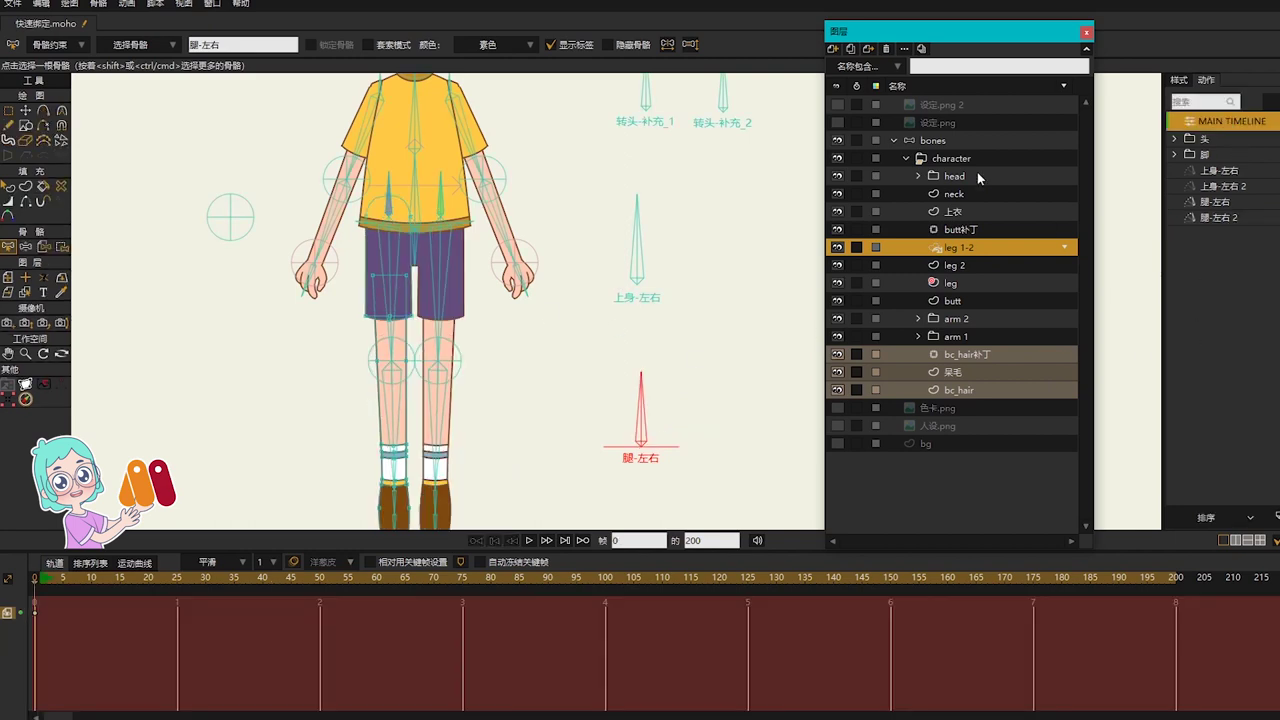
{"action": "left_click", "coordinate": [950, 141]}
{"action": "left_click_drag", "start_coordinate": [641, 383], "coordinate": [571, 415]}
{"action": "scroll", "coordinate": [543, 329], "scroll_direction": "up", "scroll_amount": 4}
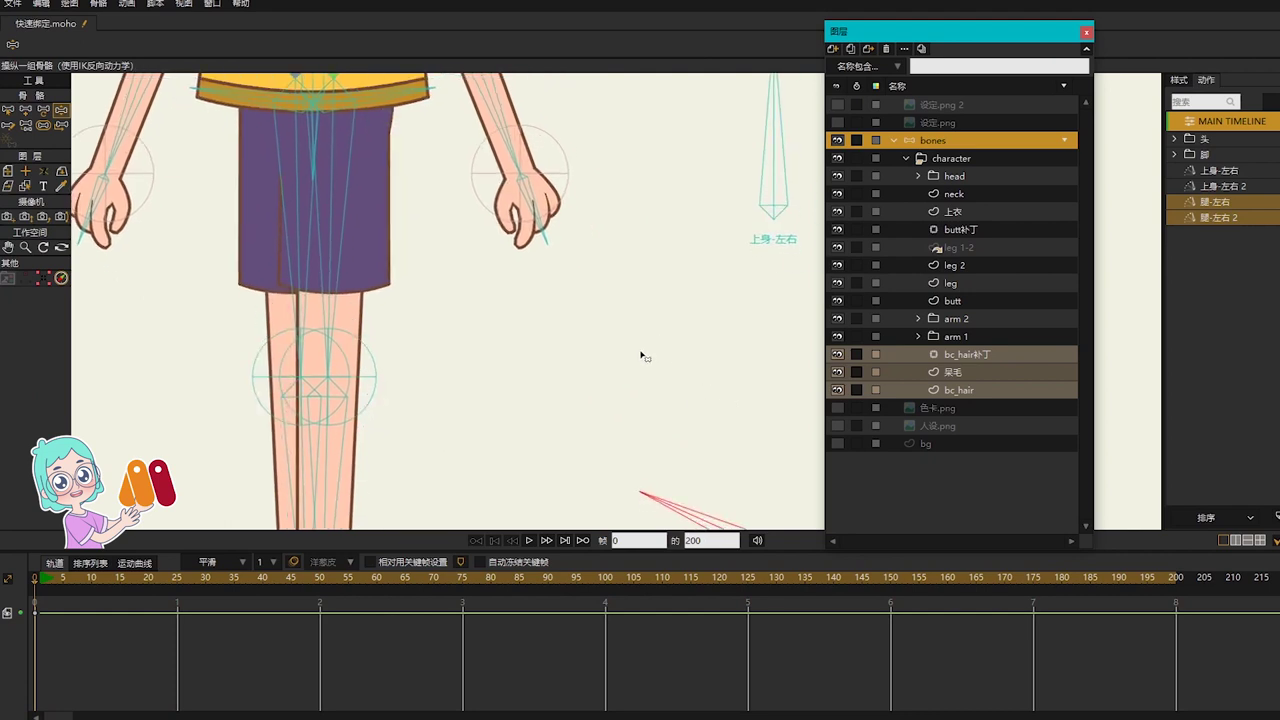
{"action": "scroll", "coordinate": [641, 356], "scroll_direction": "down", "scroll_amount": 2}
{"action": "left_click_drag", "start_coordinate": [667, 476], "coordinate": [790, 400]}
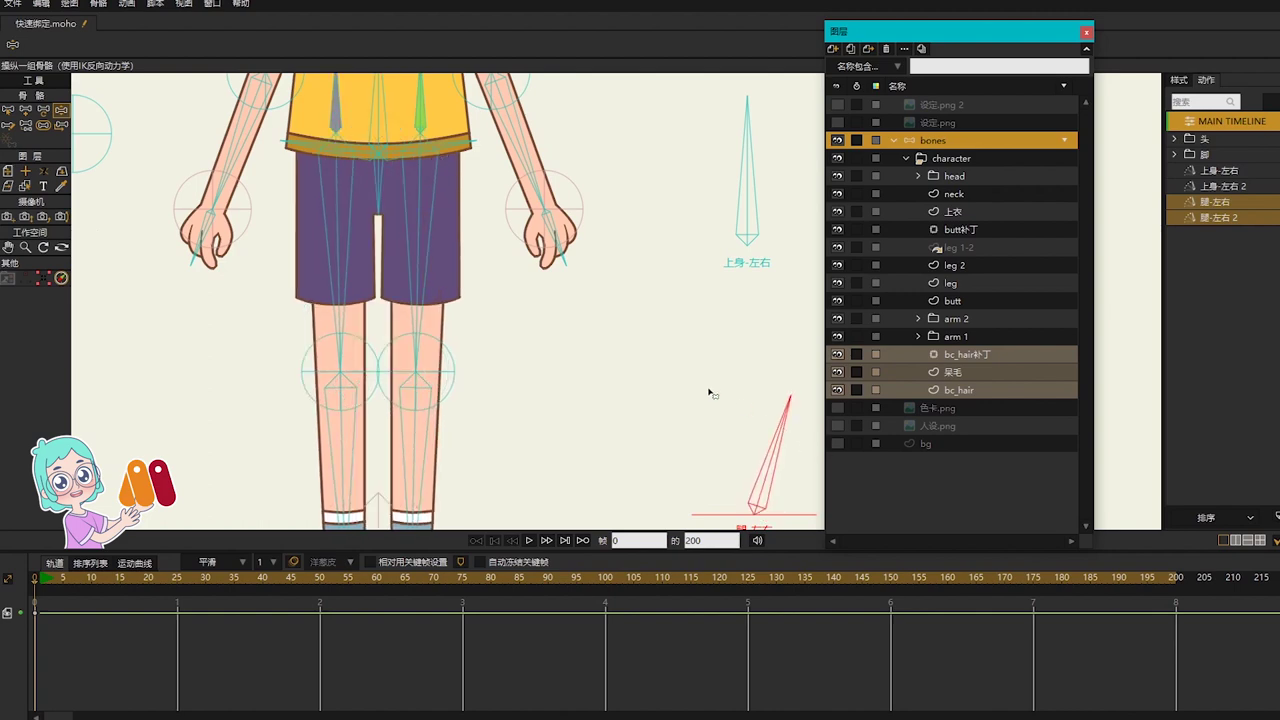
{"action": "key", "text": "b"}
{"action": "scroll", "coordinate": [670, 370], "scroll_direction": "down", "scroll_amount": 5}
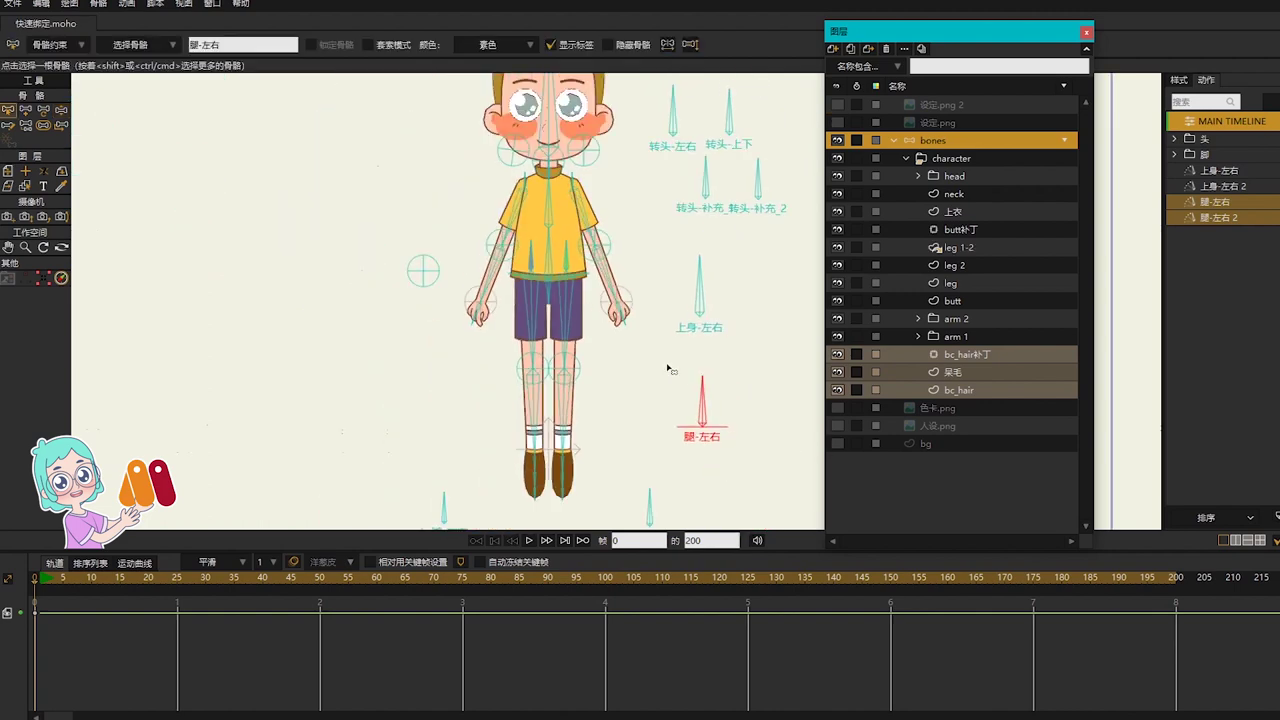
{"action": "left_click_drag", "start_coordinate": [728, 116], "coordinate": [674, 128]}
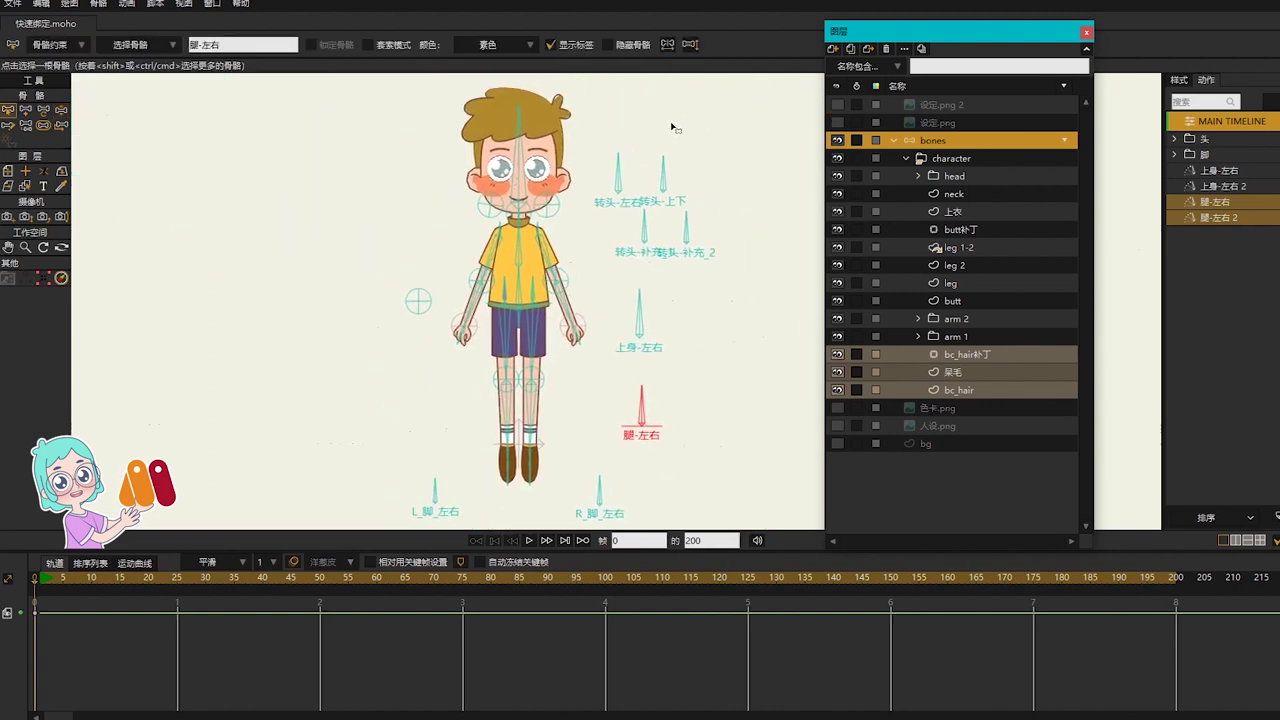
Step: At frame 25 of the main timeline, turn the head and upper body to the left with the 转头-左右 and 上身-左右 control bones
{"action": "left_click", "coordinate": [674, 128]}
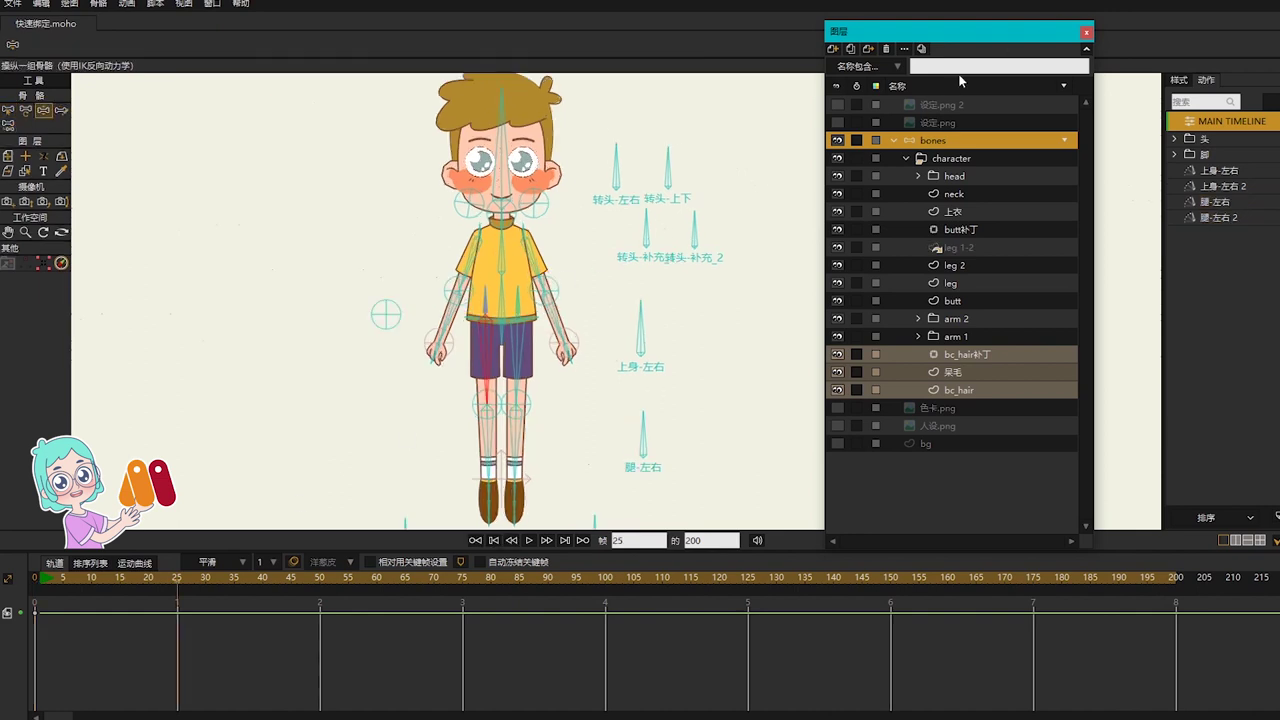
{"action": "left_click_drag", "start_coordinate": [995, 33], "coordinate": [1053, 37]}
{"action": "scroll", "coordinate": [795, 166], "scroll_direction": "down", "scroll_amount": 1}
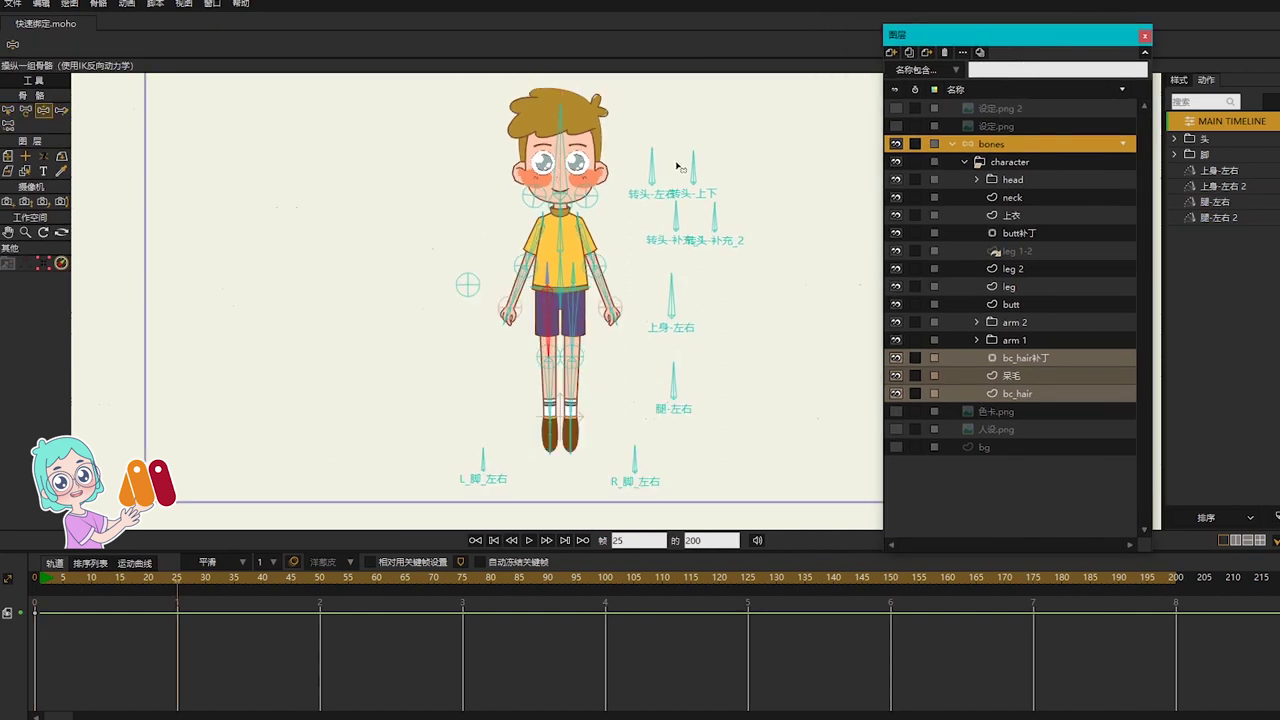
{"action": "left_click_drag", "start_coordinate": [678, 166], "coordinate": [644, 194]}
{"action": "scroll", "coordinate": [632, 207], "scroll_direction": "up", "scroll_amount": 1}
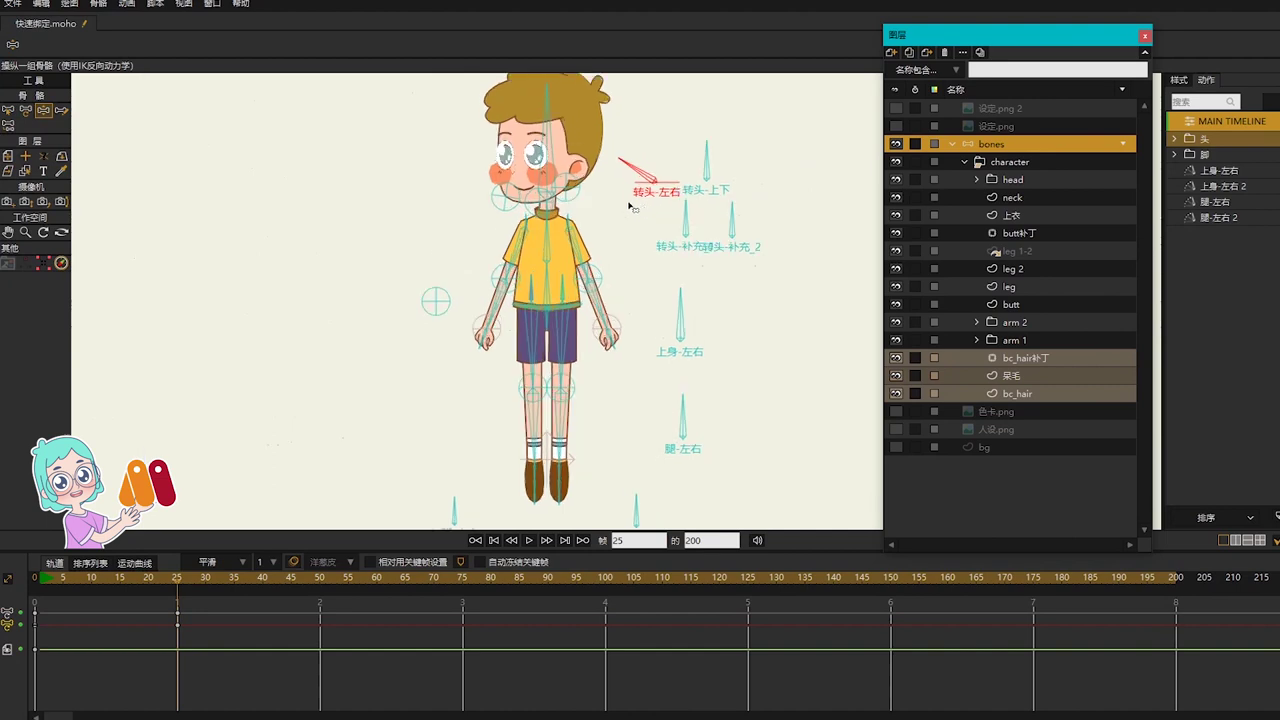
{"action": "left_click_drag", "start_coordinate": [682, 291], "coordinate": [646, 302]}
{"action": "scroll", "coordinate": [566, 180], "scroll_direction": "up", "scroll_amount": 2}
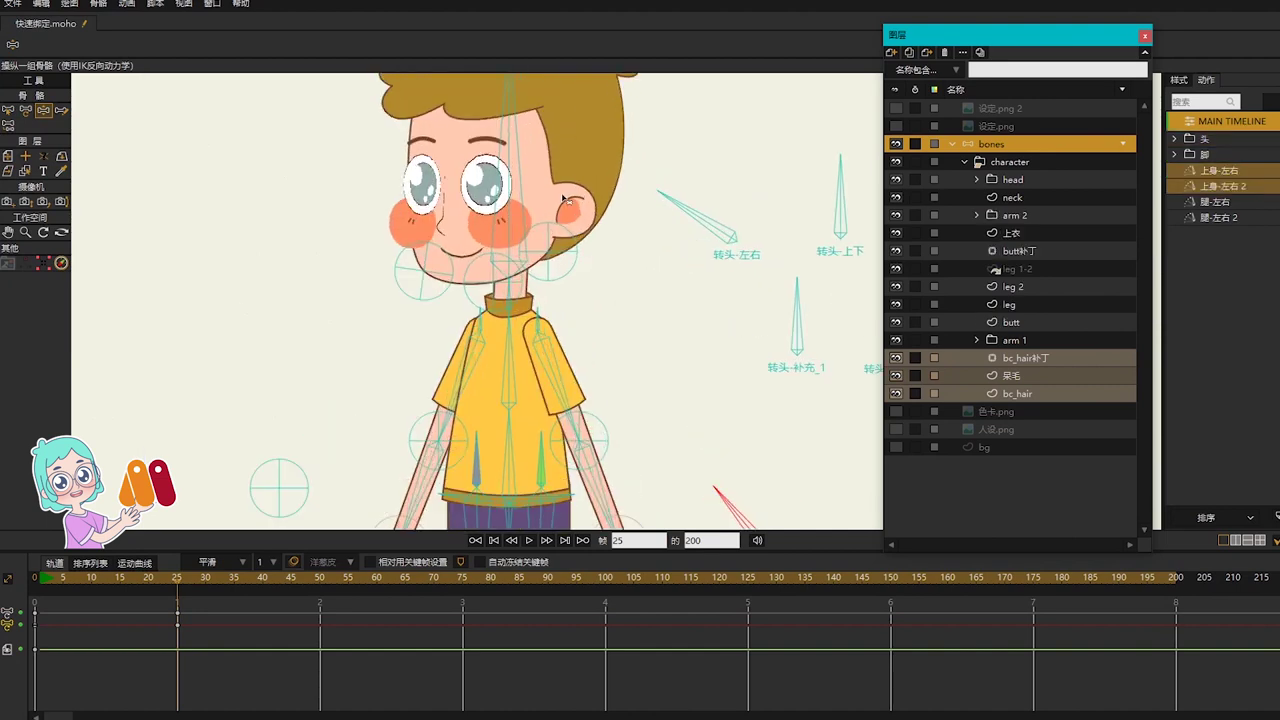
Step: Pose the legs in a leftward walking stride at frame 25, turning legs and feet with the 腿-左右, L_脚_左右 and R_脚_左右 control bones
{"action": "scroll", "coordinate": [560, 223], "scroll_direction": "down", "scroll_amount": 1}
{"action": "scroll", "coordinate": [735, 358], "scroll_direction": "down", "scroll_amount": 1}
{"action": "left_click_drag", "start_coordinate": [727, 461], "coordinate": [591, 385]}
{"action": "left_click_drag", "start_coordinate": [523, 327], "coordinate": [471, 451]}
{"action": "left_click_drag", "start_coordinate": [413, 492], "coordinate": [399, 488]}
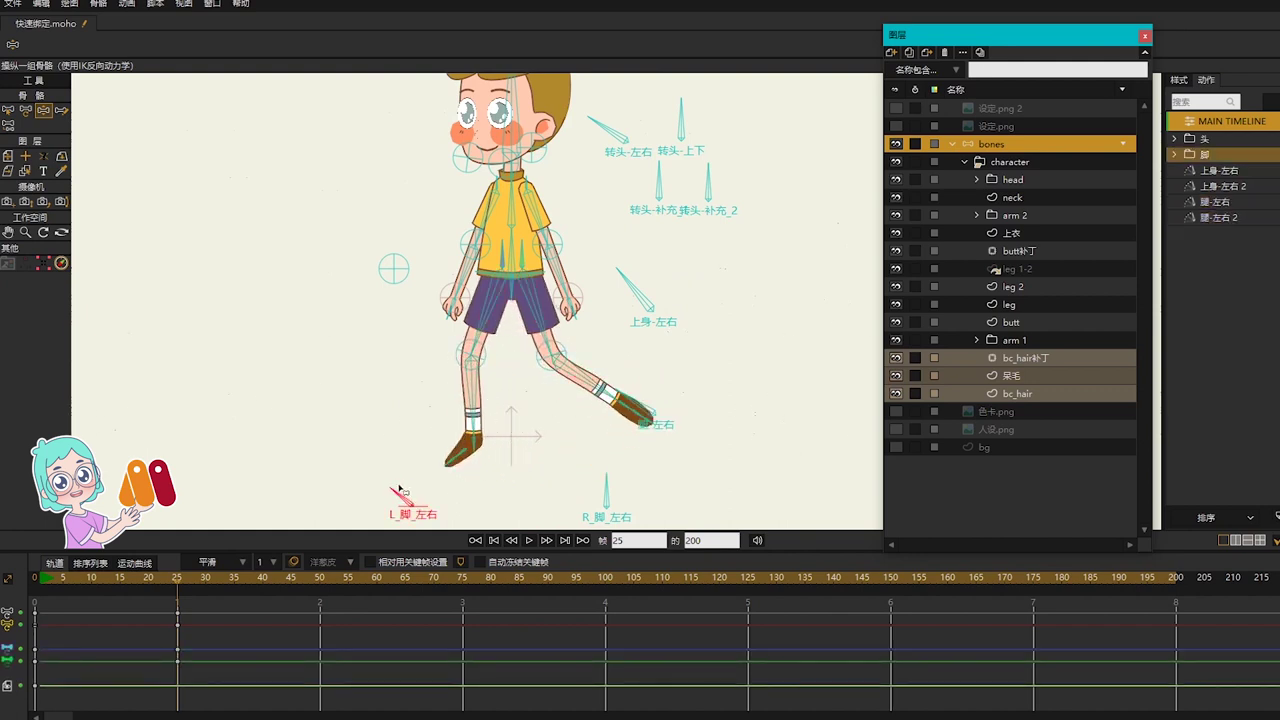
{"action": "left_click_drag", "start_coordinate": [612, 482], "coordinate": [583, 490]}
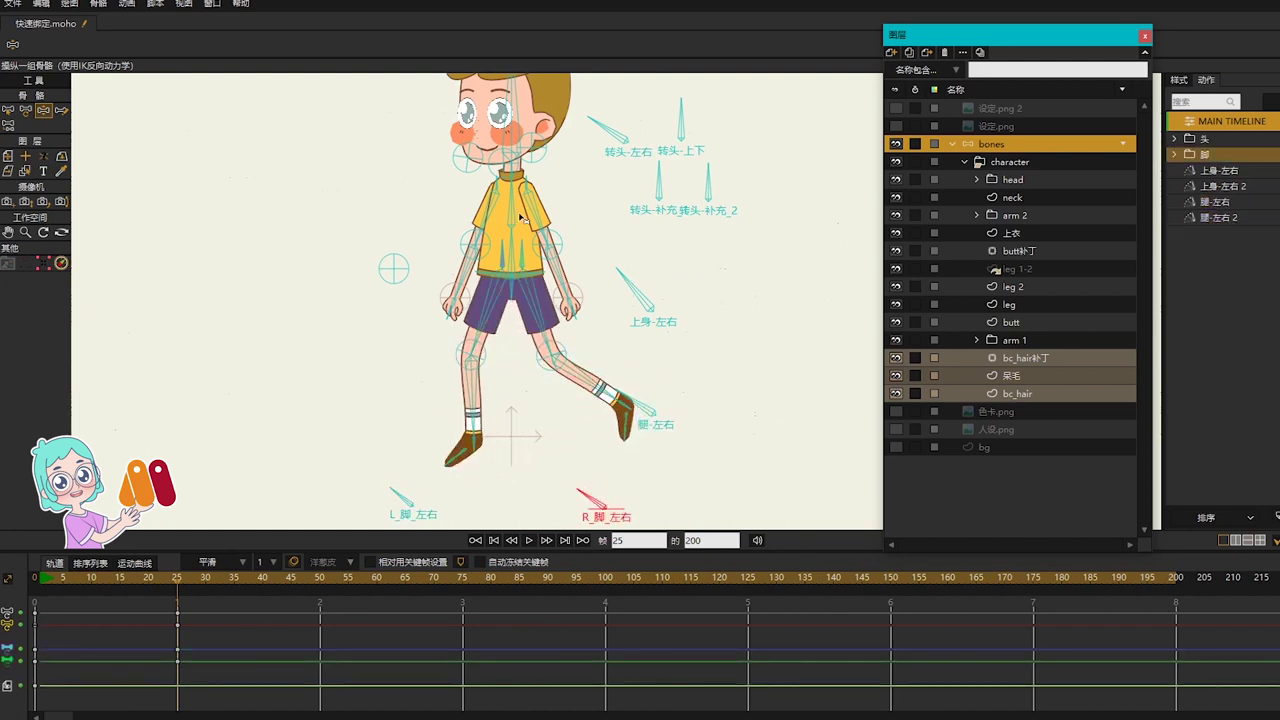
Step: Pose the upper body for the stride with a leaning torso, swung-out arms and tilted head, and render a preview of frame 25
{"action": "mouse_move", "coordinate": [521, 217]}
{"action": "left_mouse_down"}
{"action": "mouse_move", "coordinate": [516, 207]}
{"action": "mouse_move", "coordinate": [537, 214]}
{"action": "left_mouse_up"}
{"action": "left_click_drag", "start_coordinate": [469, 216], "coordinate": [457, 217]}
{"action": "left_click_drag", "start_coordinate": [455, 275], "coordinate": [445, 270]}
{"action": "left_click_drag", "start_coordinate": [578, 255], "coordinate": [572, 260]}
{"action": "left_click_drag", "start_coordinate": [598, 212], "coordinate": [580, 274]}
{"action": "left_click_drag", "start_coordinate": [575, 185], "coordinate": [575, 183]}
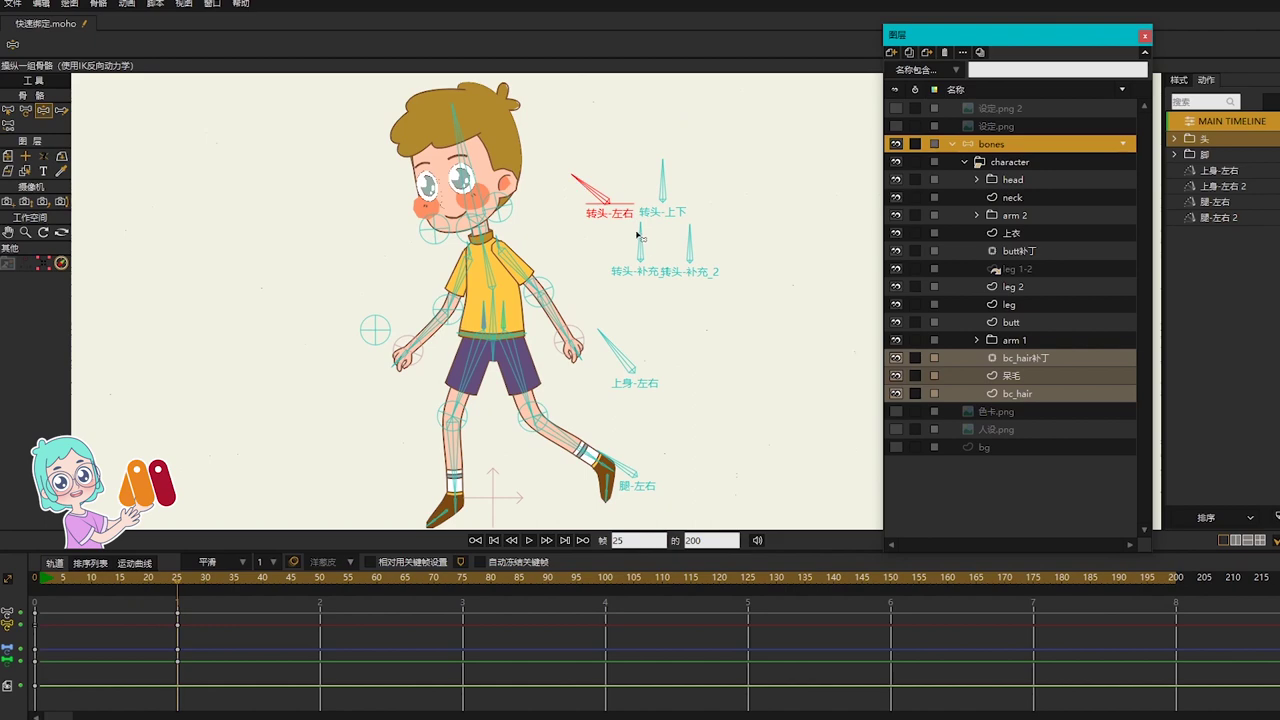
{"action": "left_click_drag", "start_coordinate": [638, 234], "coordinate": [655, 240]}
{"action": "key", "text": "ctrl+r"}
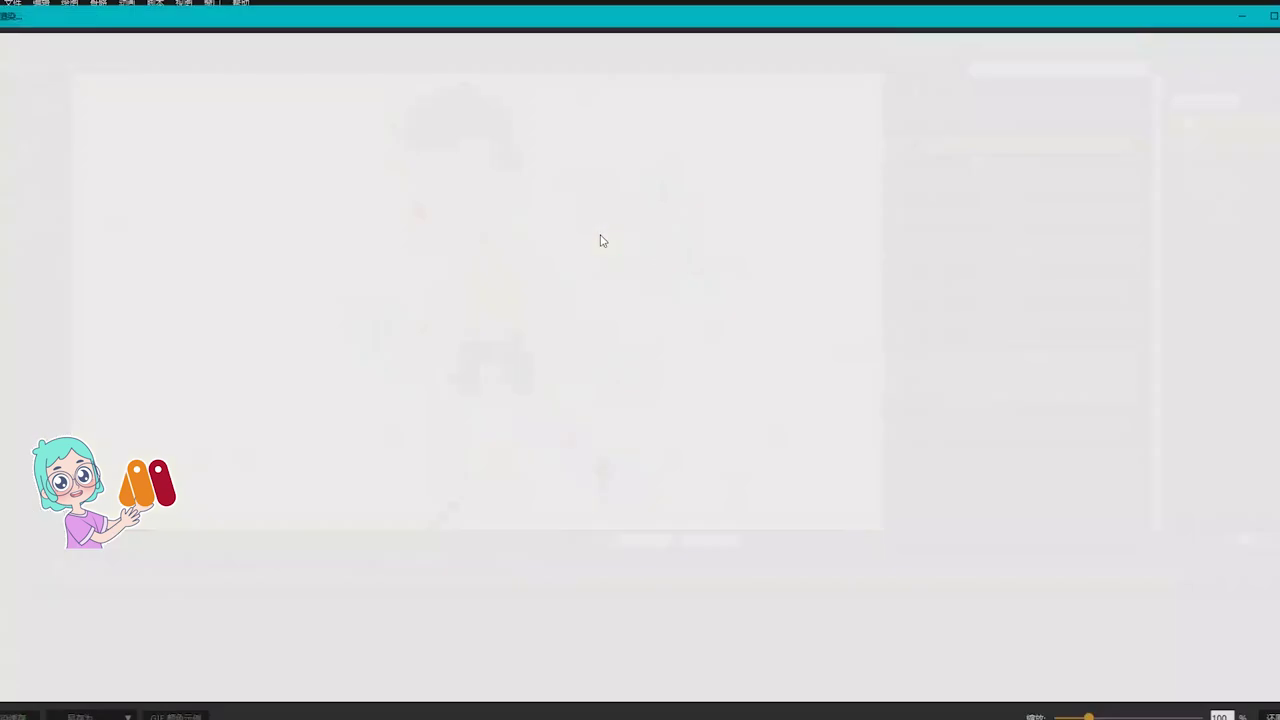